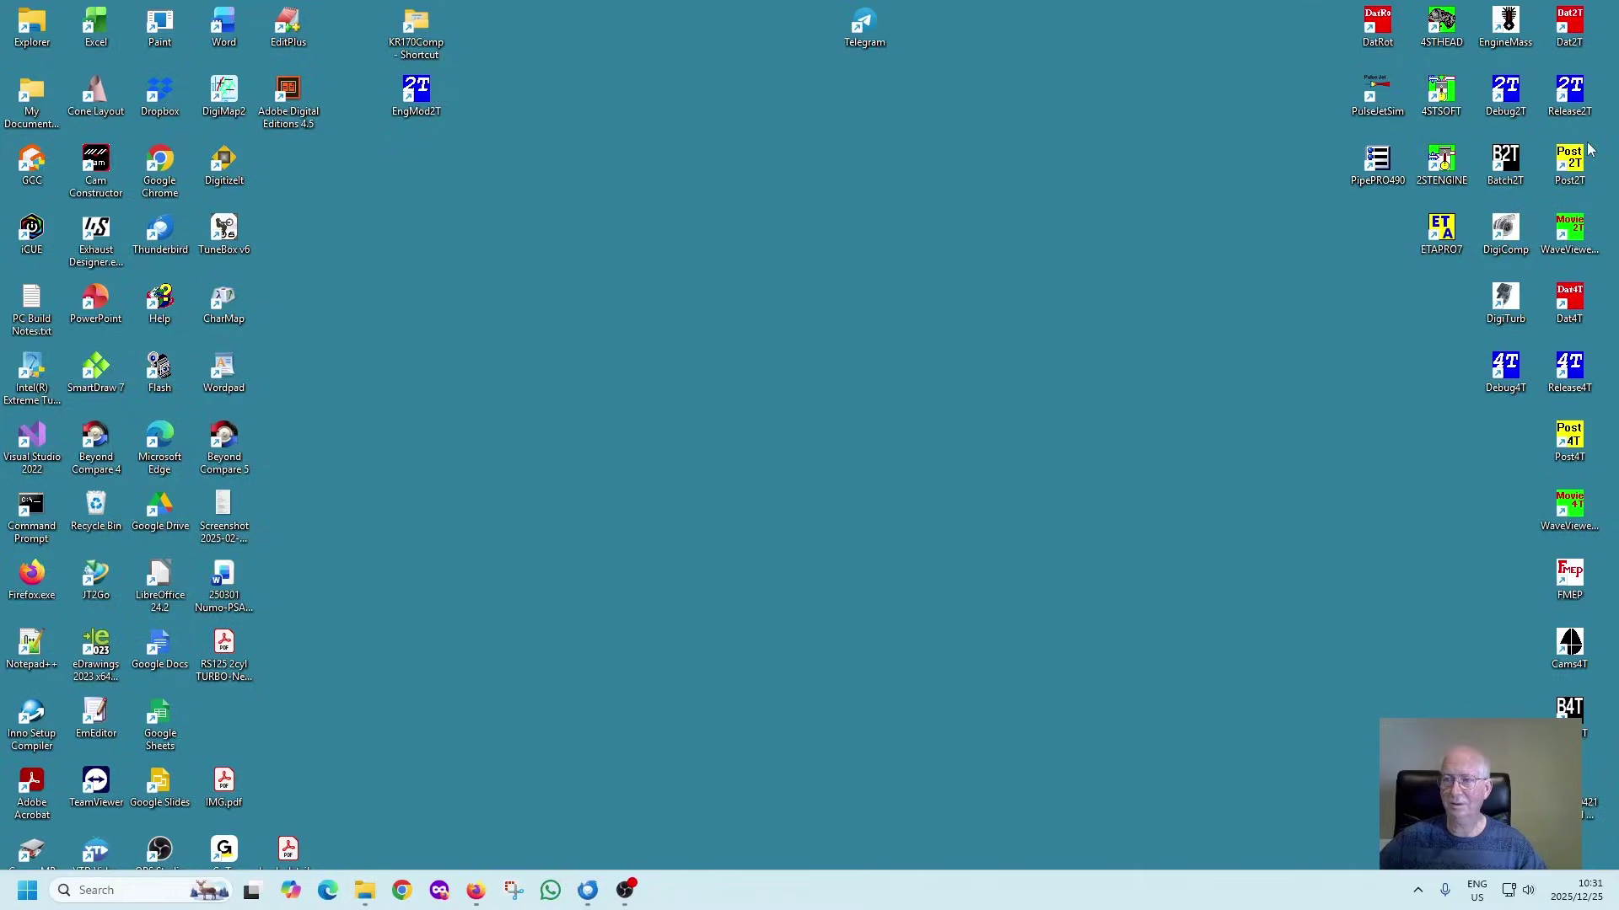
Step: Launch Post2T and open the performance and efficiency plot settings
{"action": "double_click", "coordinate": [1573, 165]}
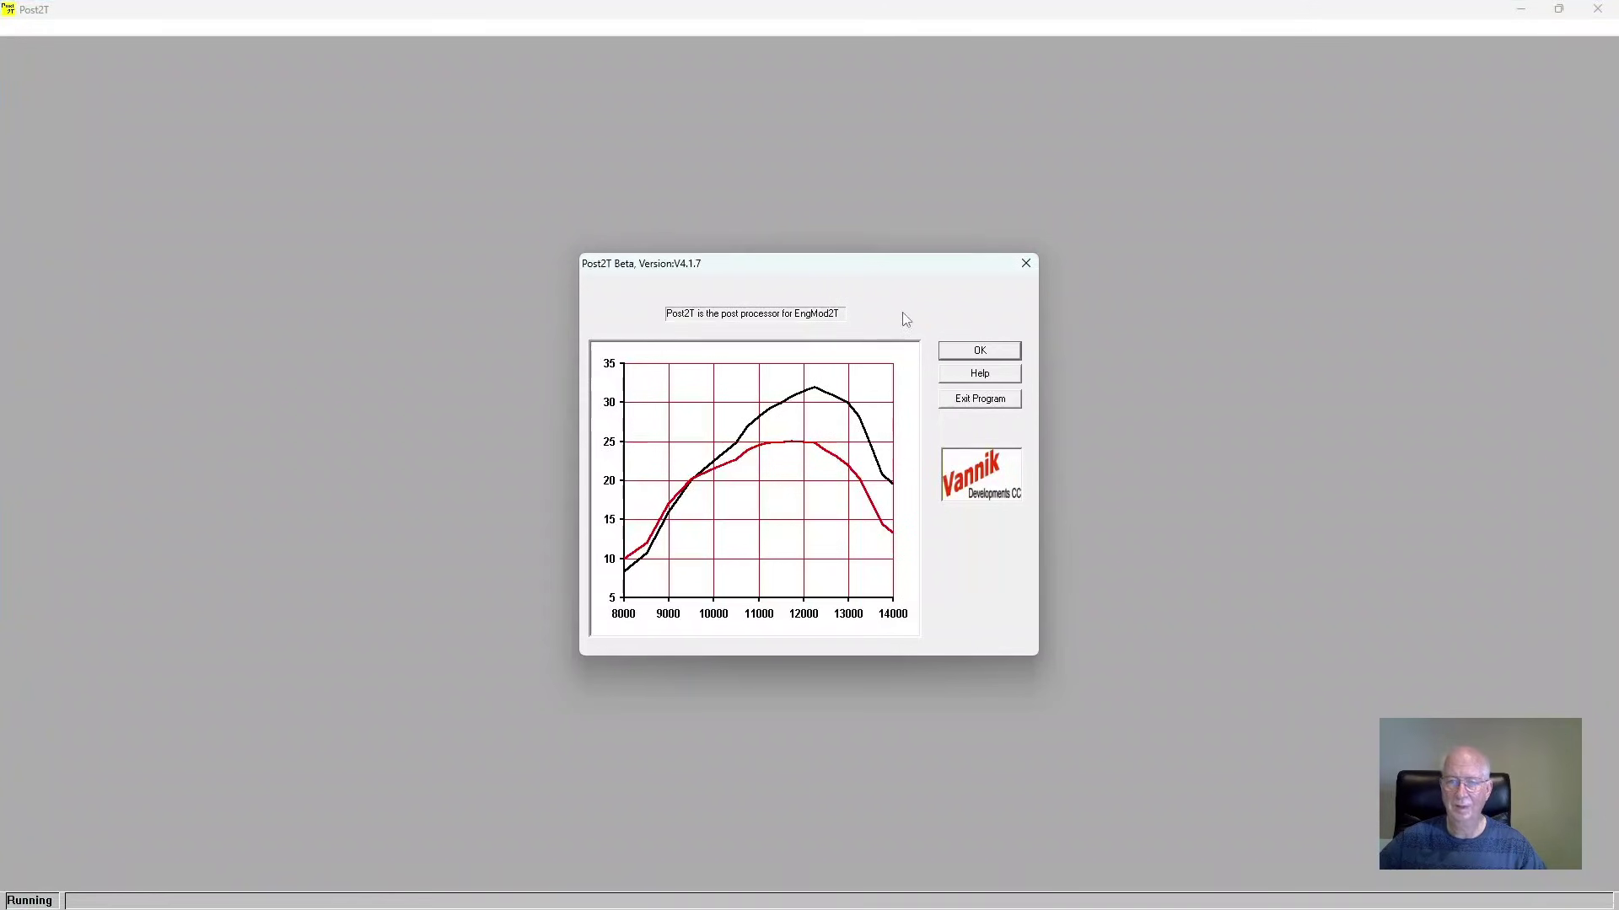
{"action": "left_click", "coordinate": [983, 351]}
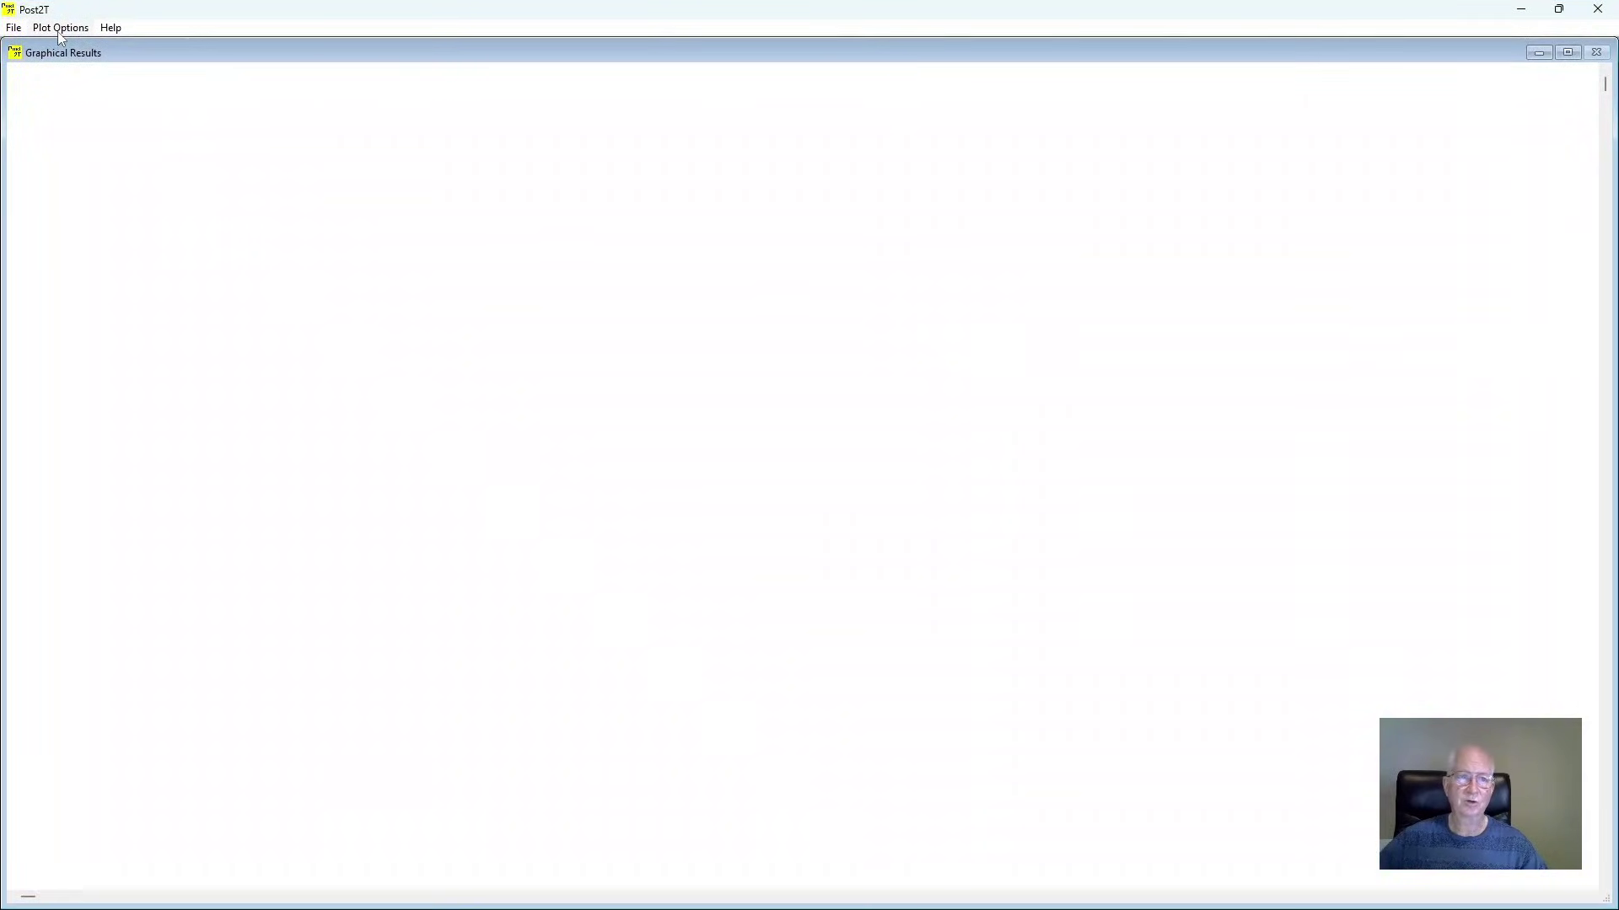
{"action": "left_click", "coordinate": [60, 30]}
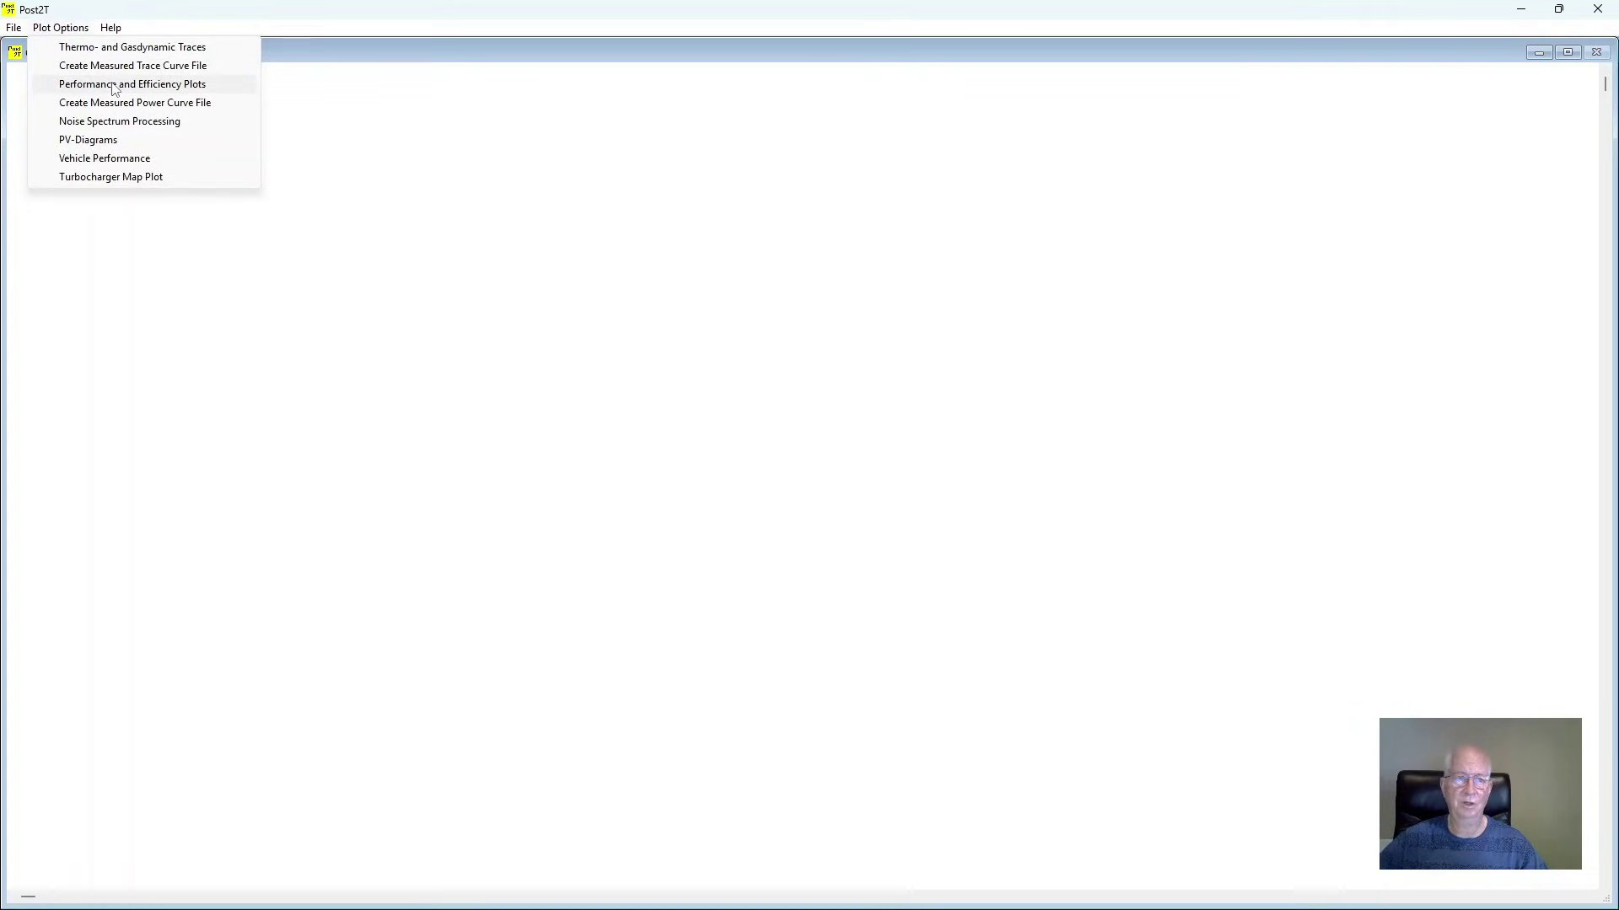
{"action": "left_click", "coordinate": [115, 87]}
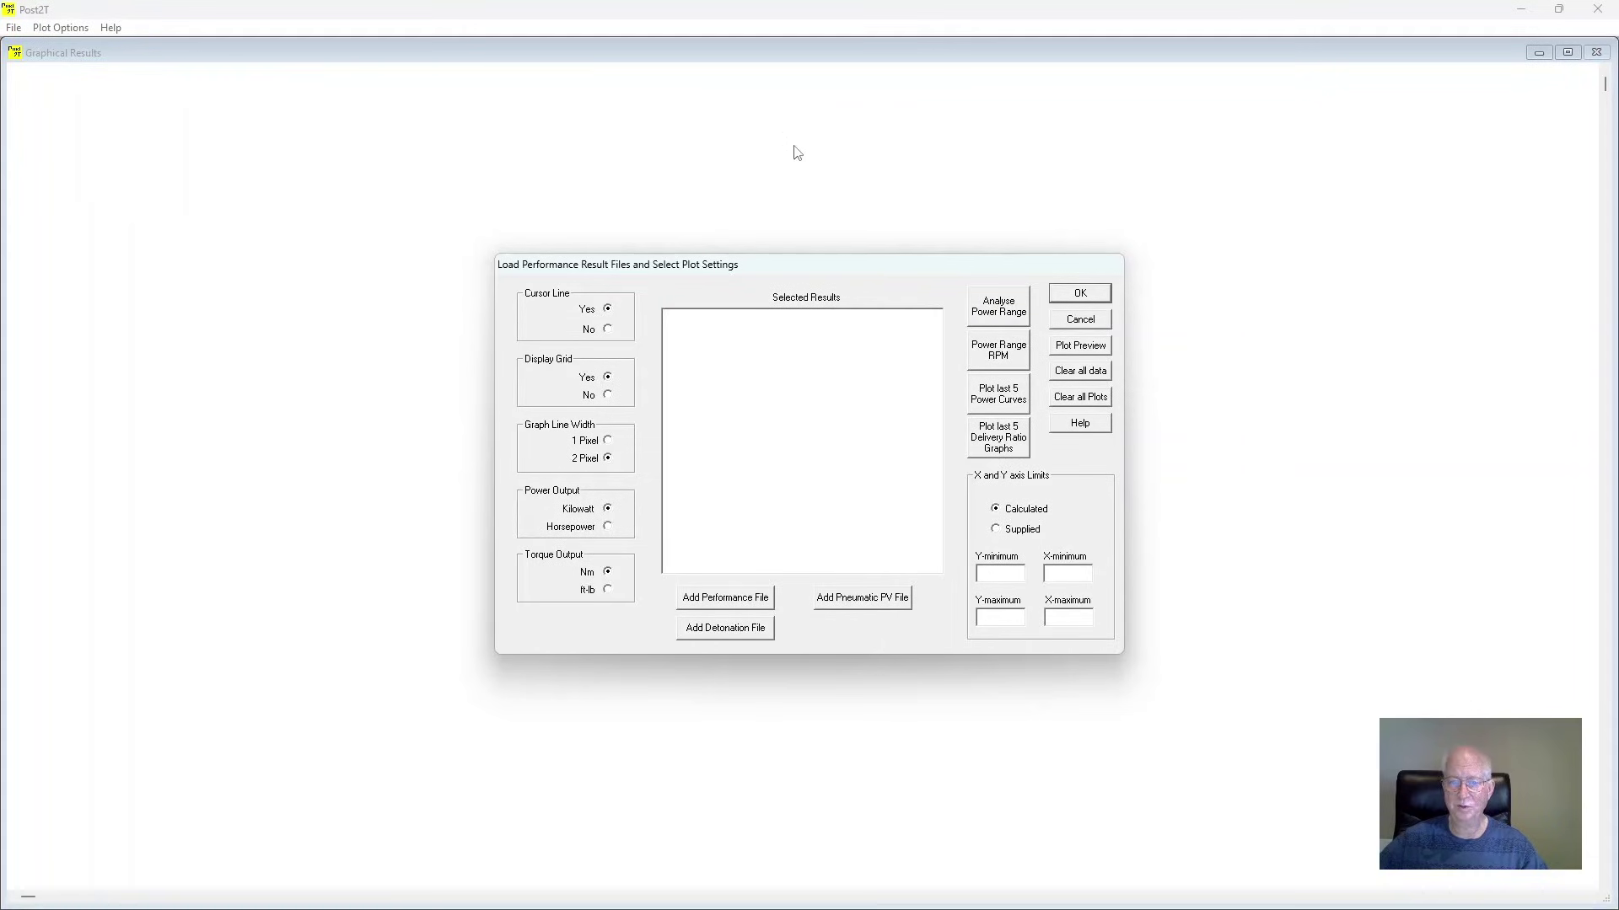
Step: Load the performance file New Project.pou from the Post2T Video folder inside 2Stroke
{"action": "left_click", "coordinate": [719, 601]}
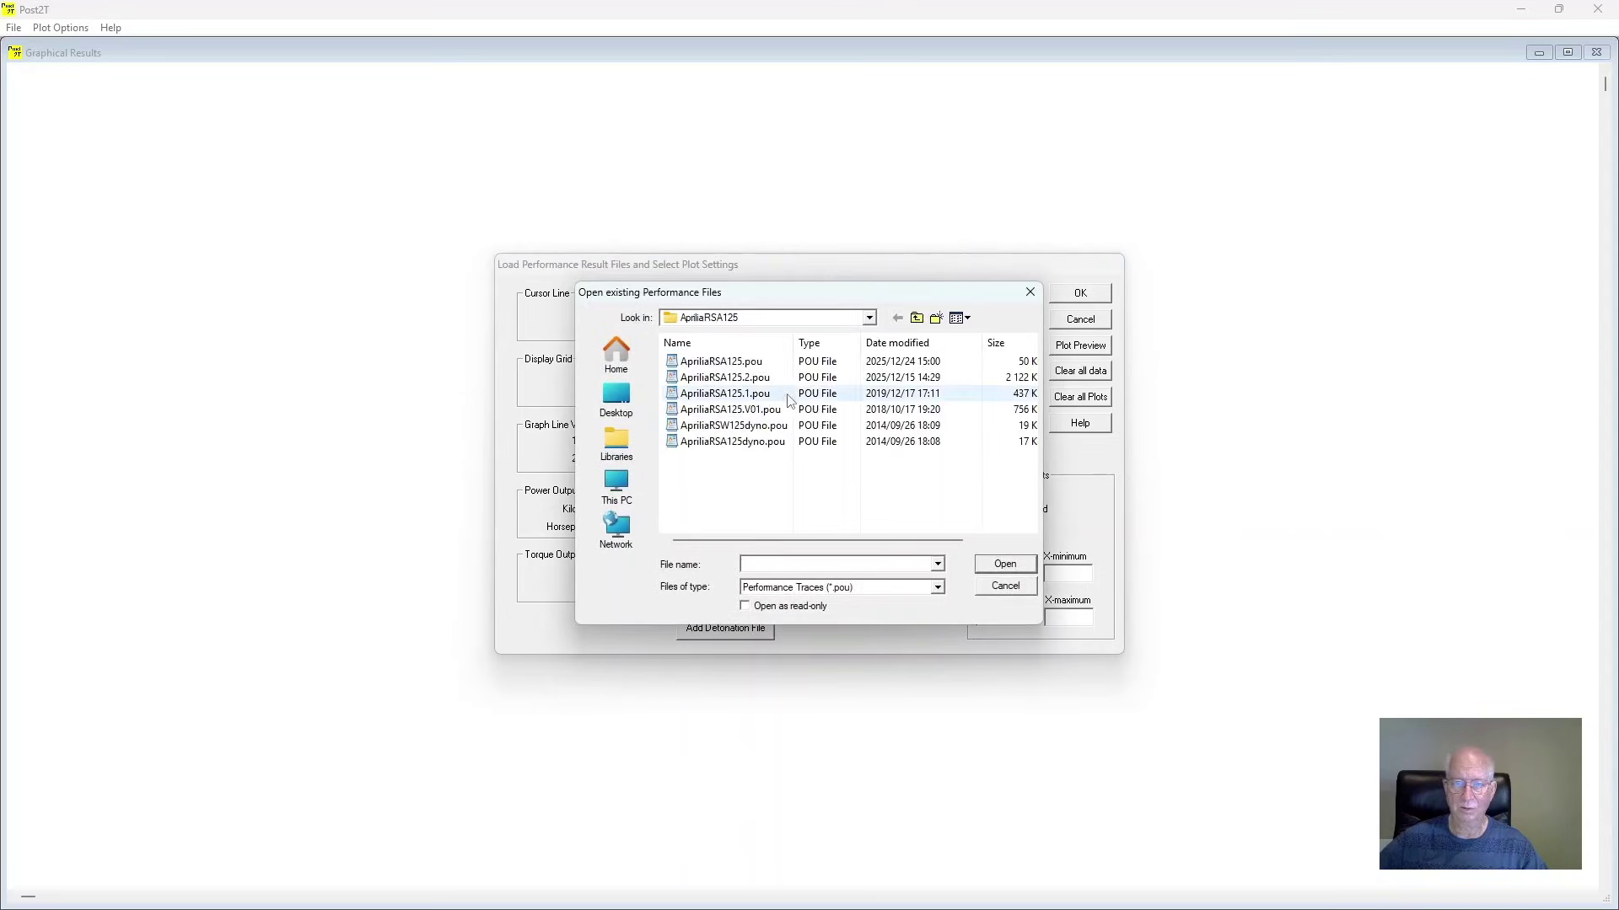
{"action": "left_click", "coordinate": [916, 319]}
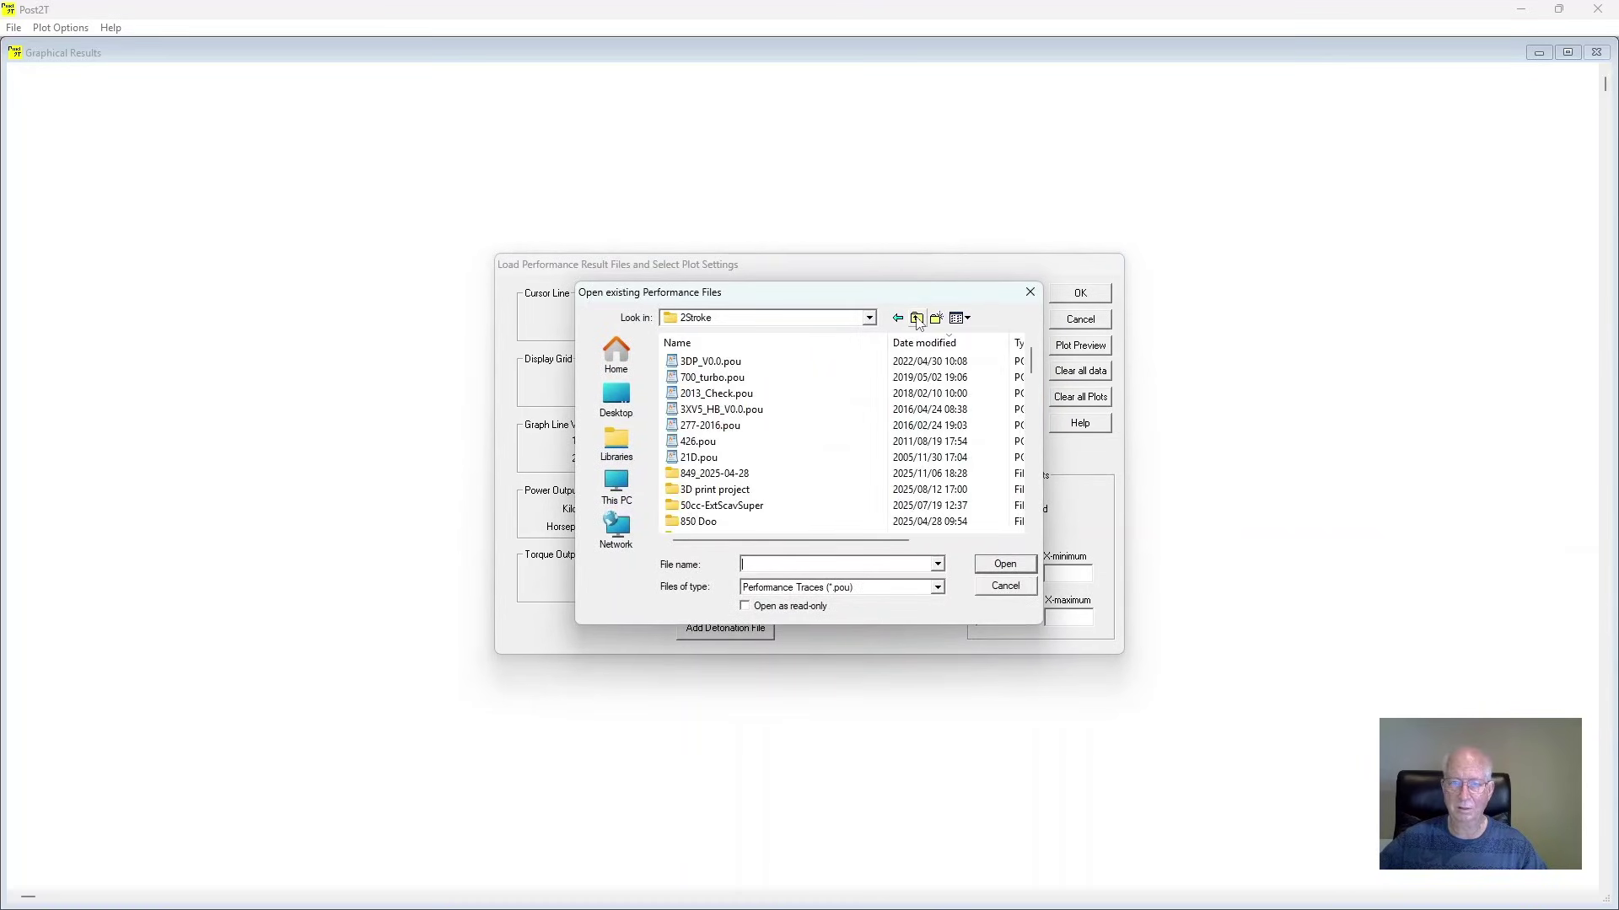
{"action": "scroll", "coordinate": [843, 439], "scroll_direction": "down", "scroll_amount": 5}
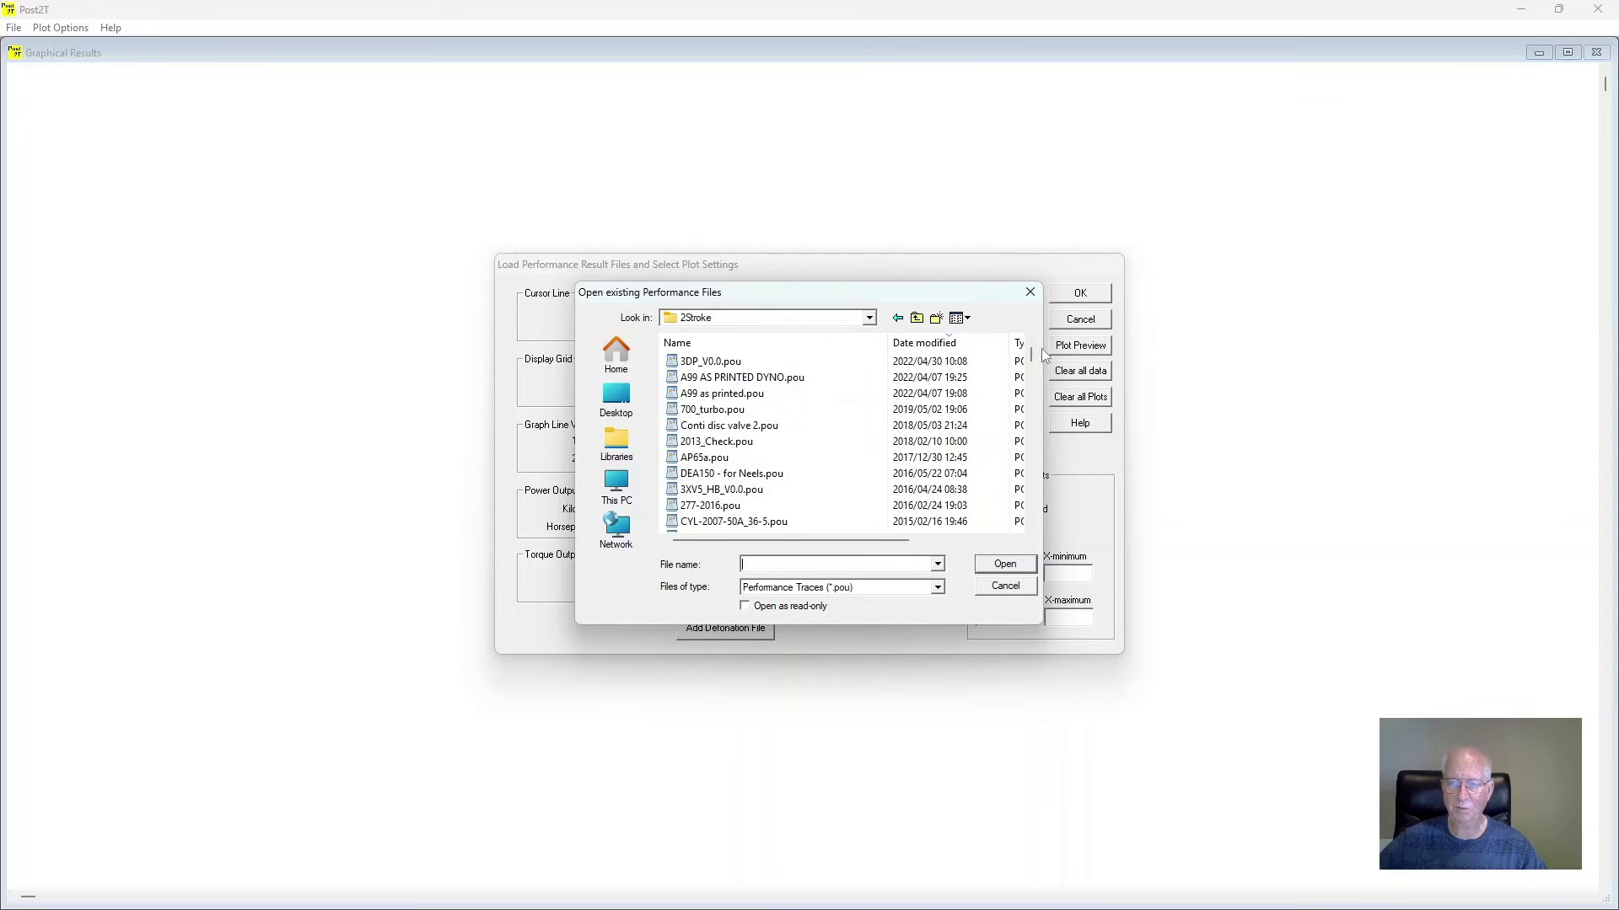
{"action": "scroll", "coordinate": [797, 476], "scroll_direction": "down", "scroll_amount": 1}
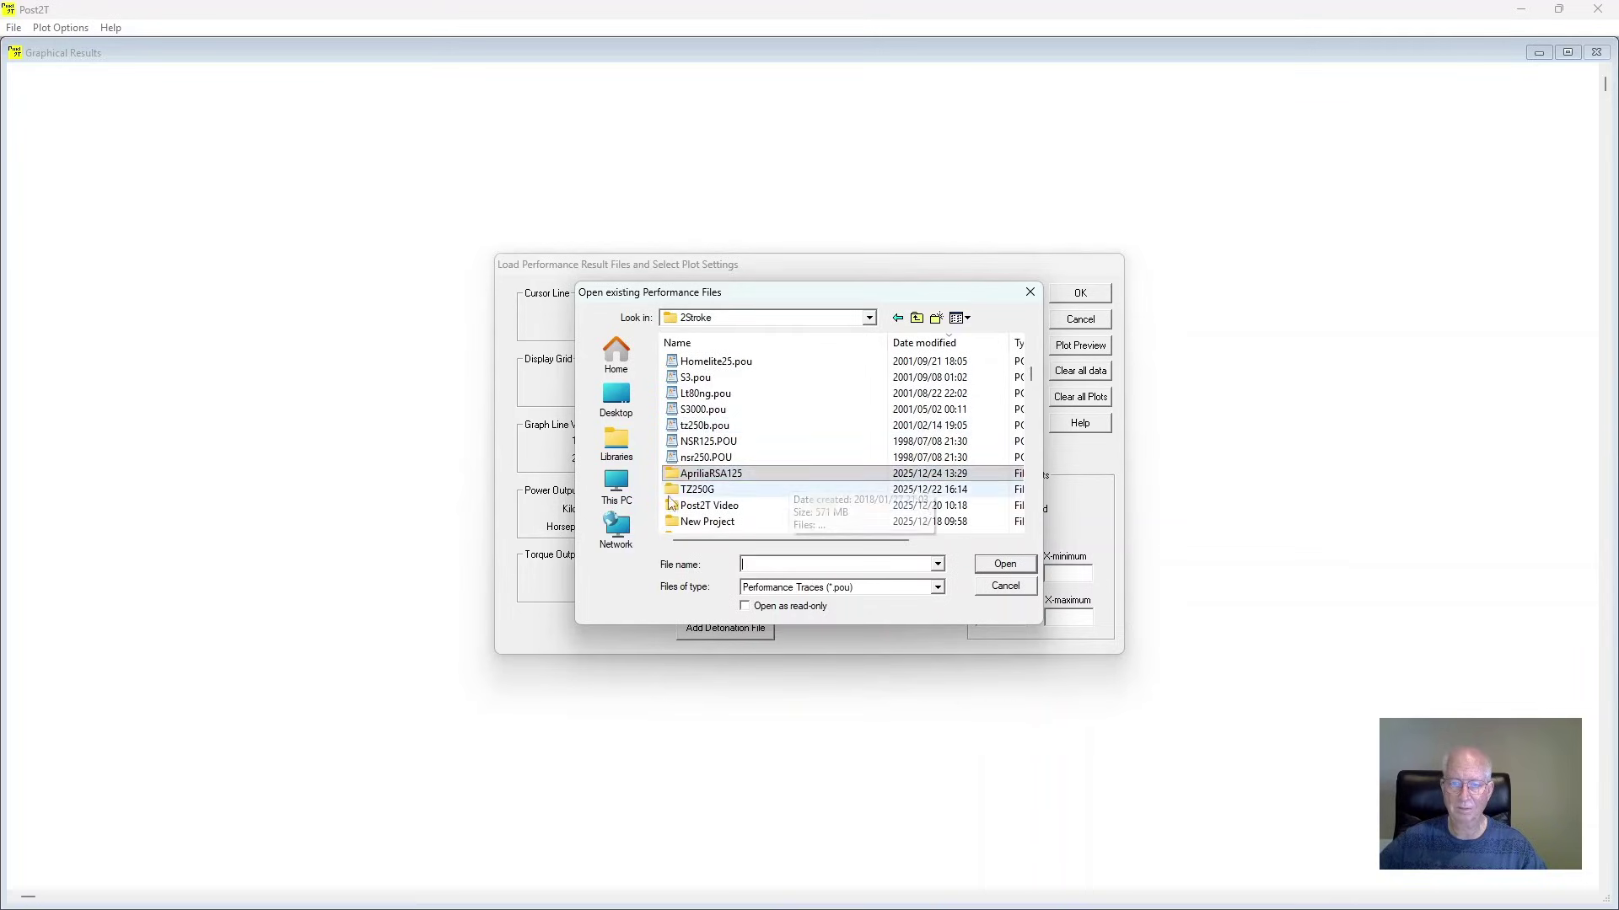
{"action": "double_click", "coordinate": [723, 508]}
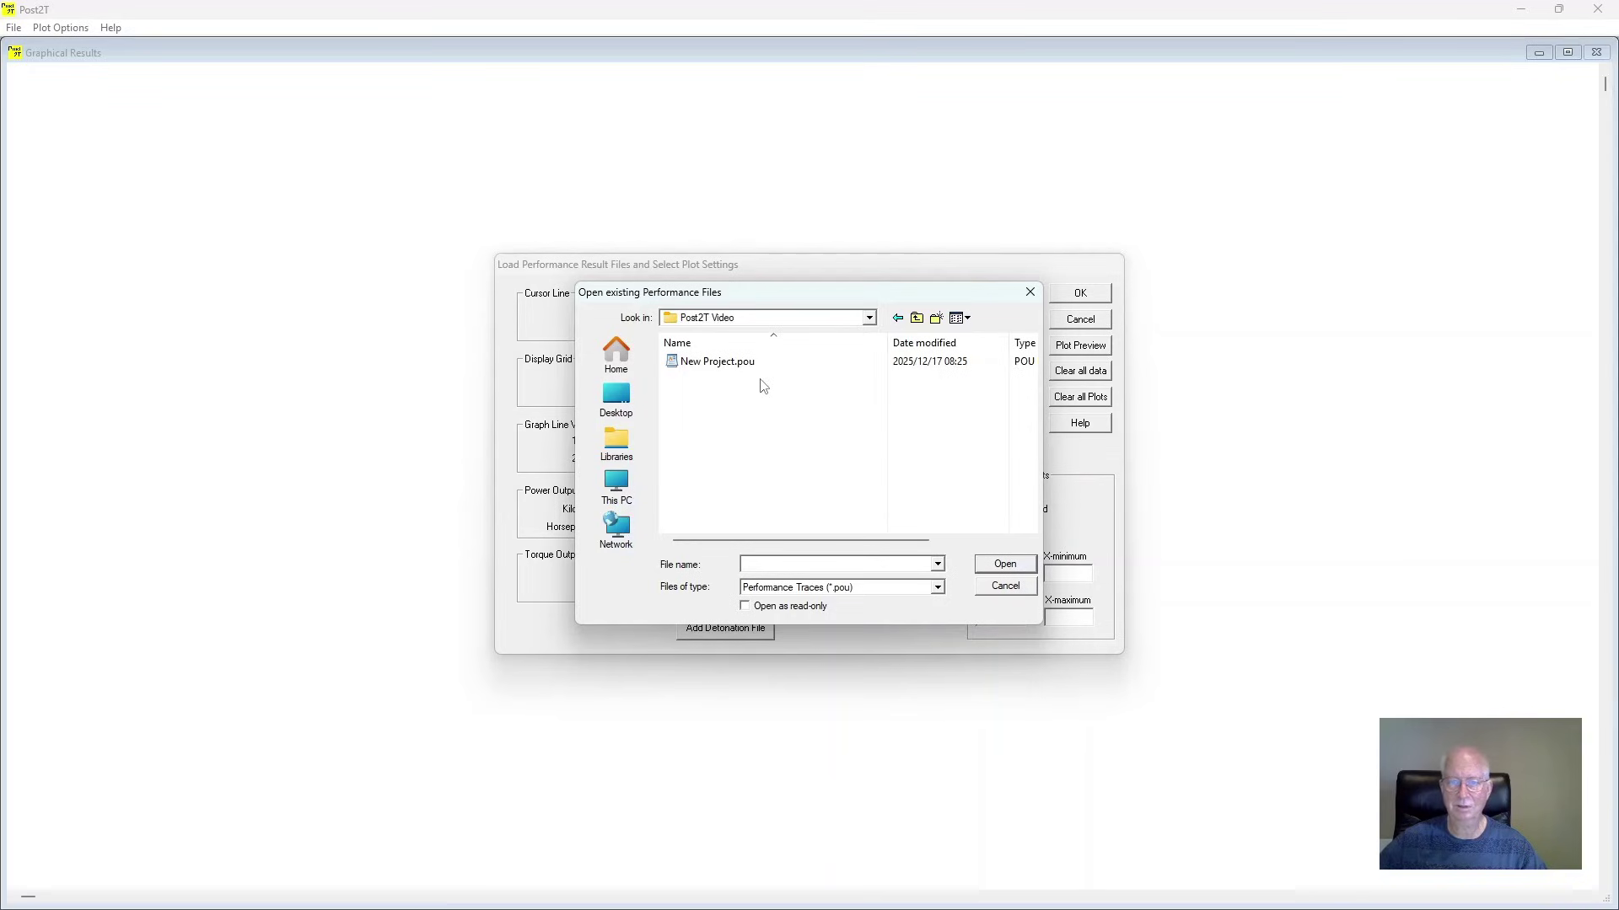
{"action": "double_click", "coordinate": [706, 364]}
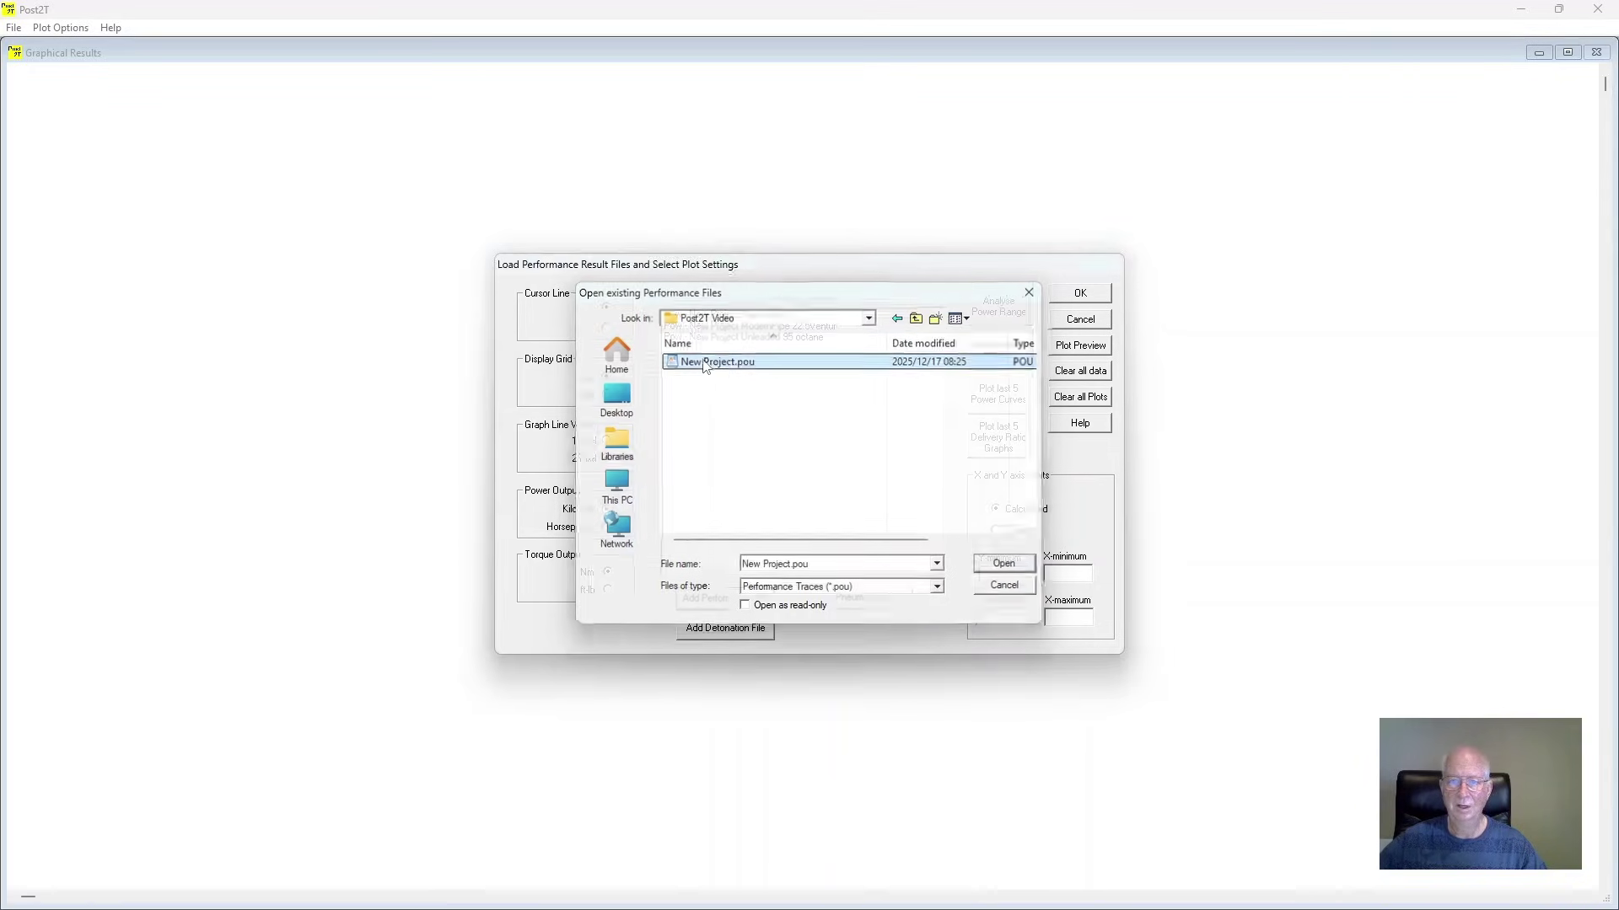
Step: Plot the P-Av power curves of the TexW=620C and ModernPipe 22.5Venturi results together
{"action": "double_click", "coordinate": [748, 316]}
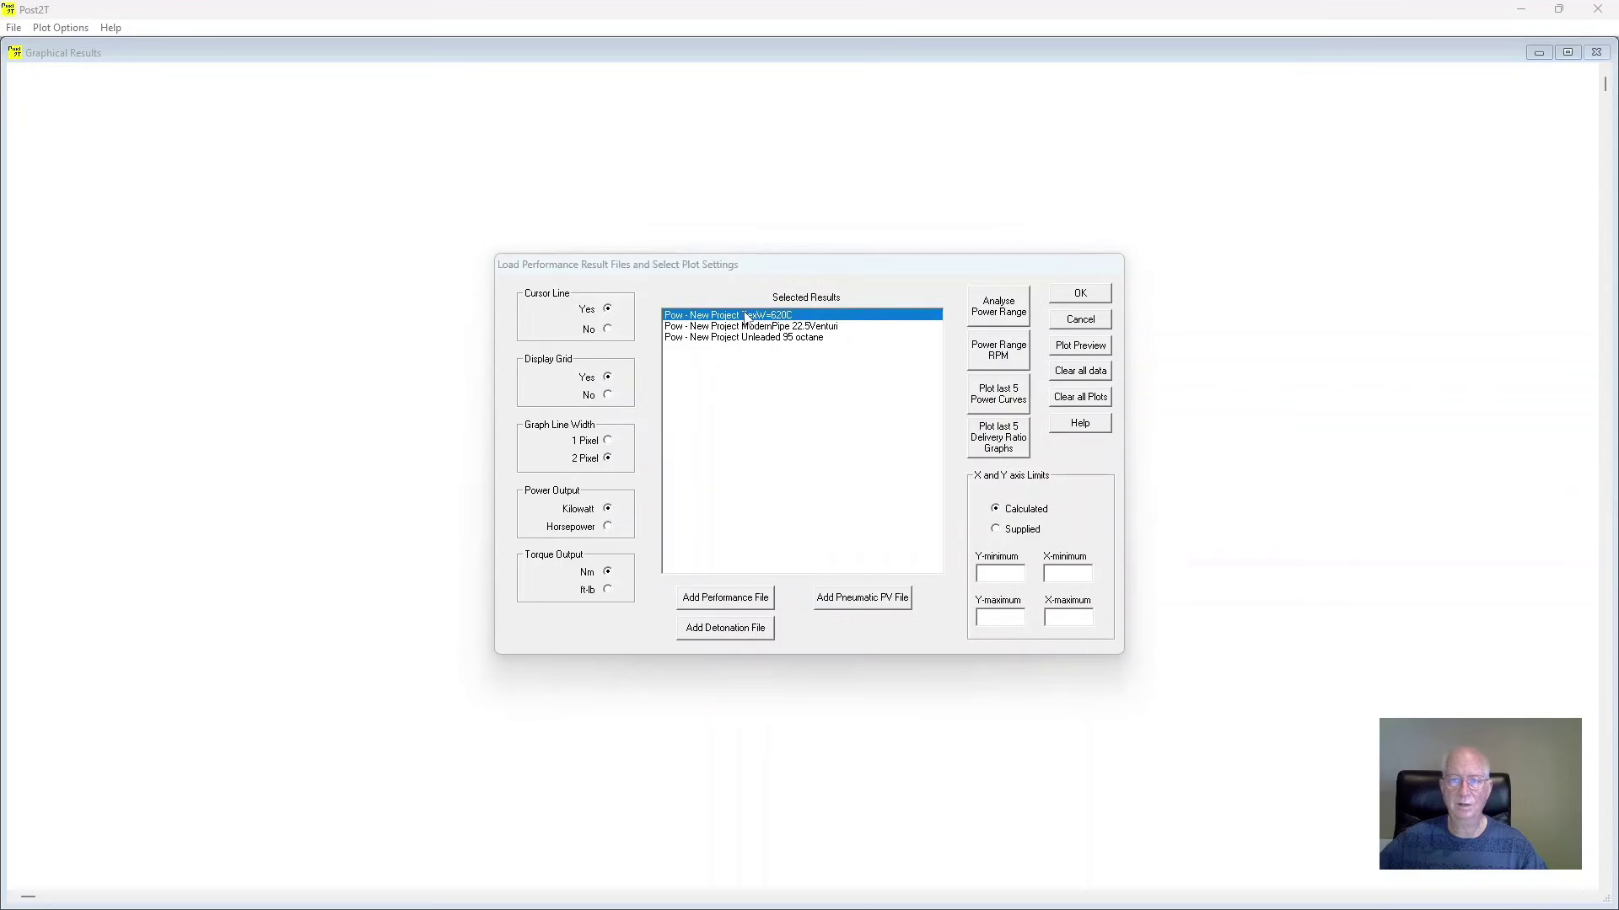
{"action": "left_click", "coordinate": [685, 270]}
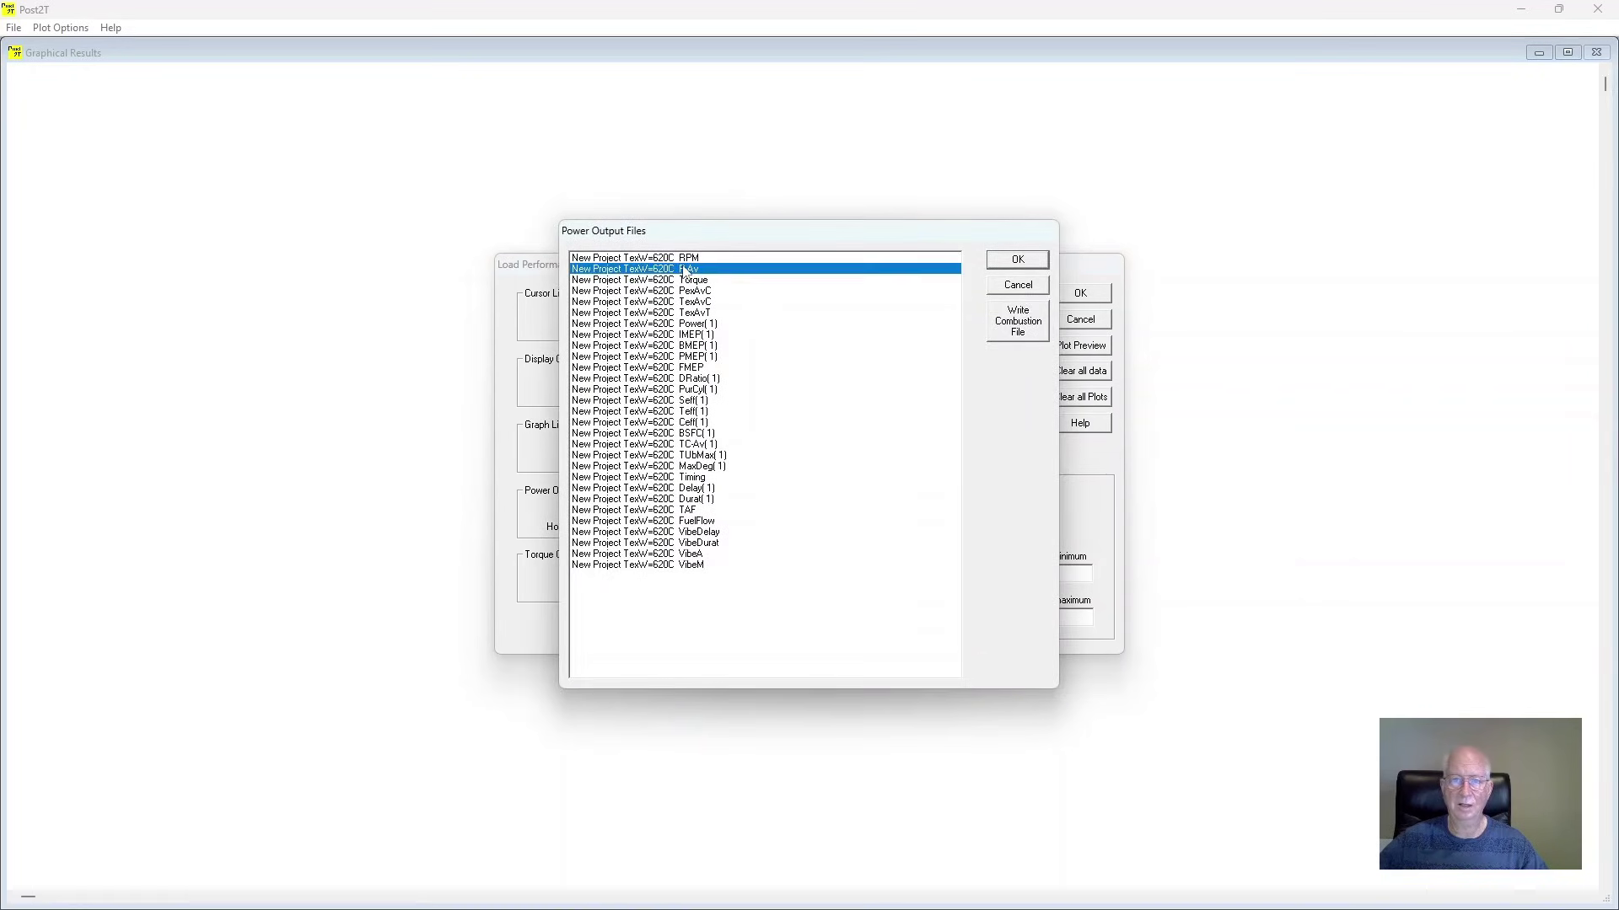
{"action": "left_click", "coordinate": [1030, 261]}
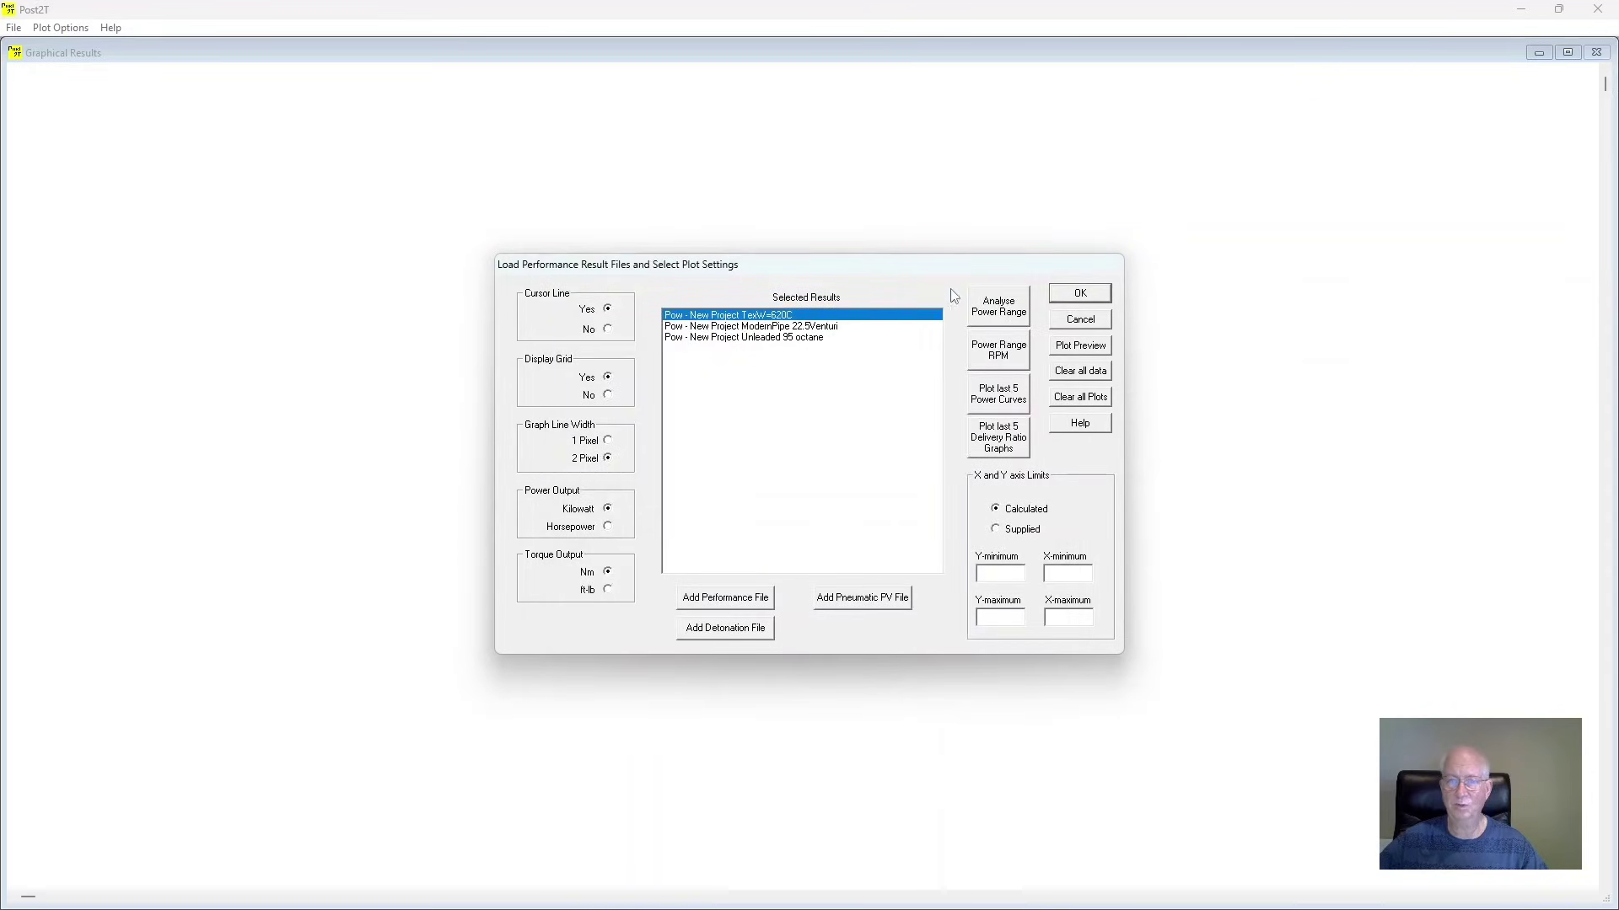
{"action": "double_click", "coordinate": [745, 328]}
{"action": "left_click", "coordinate": [723, 271]}
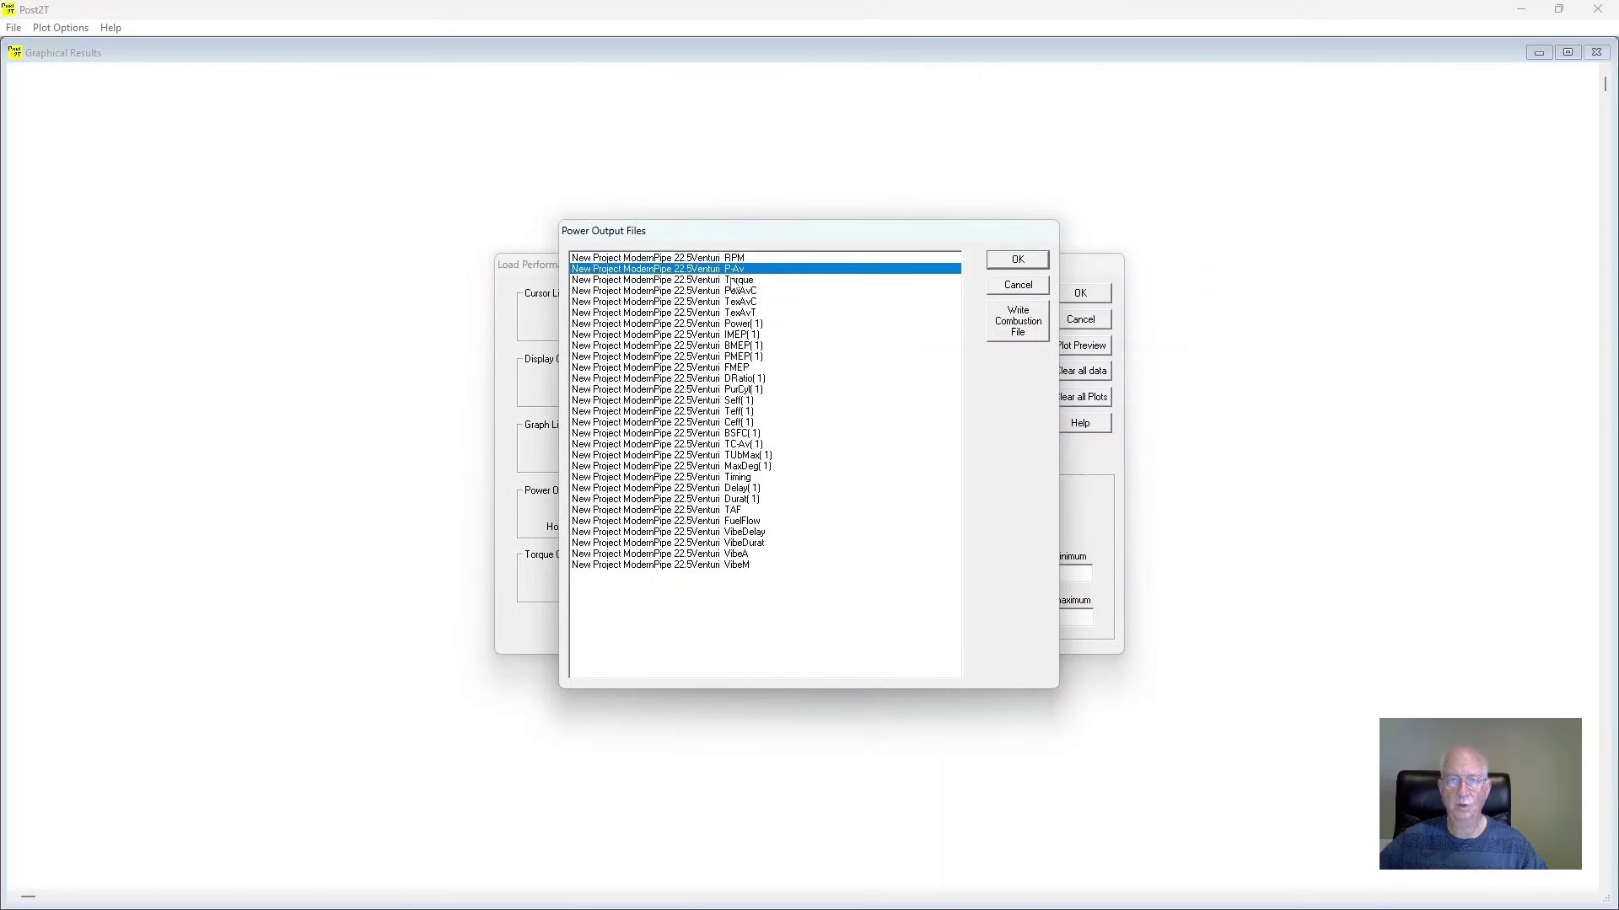
{"action": "left_click", "coordinate": [1016, 262]}
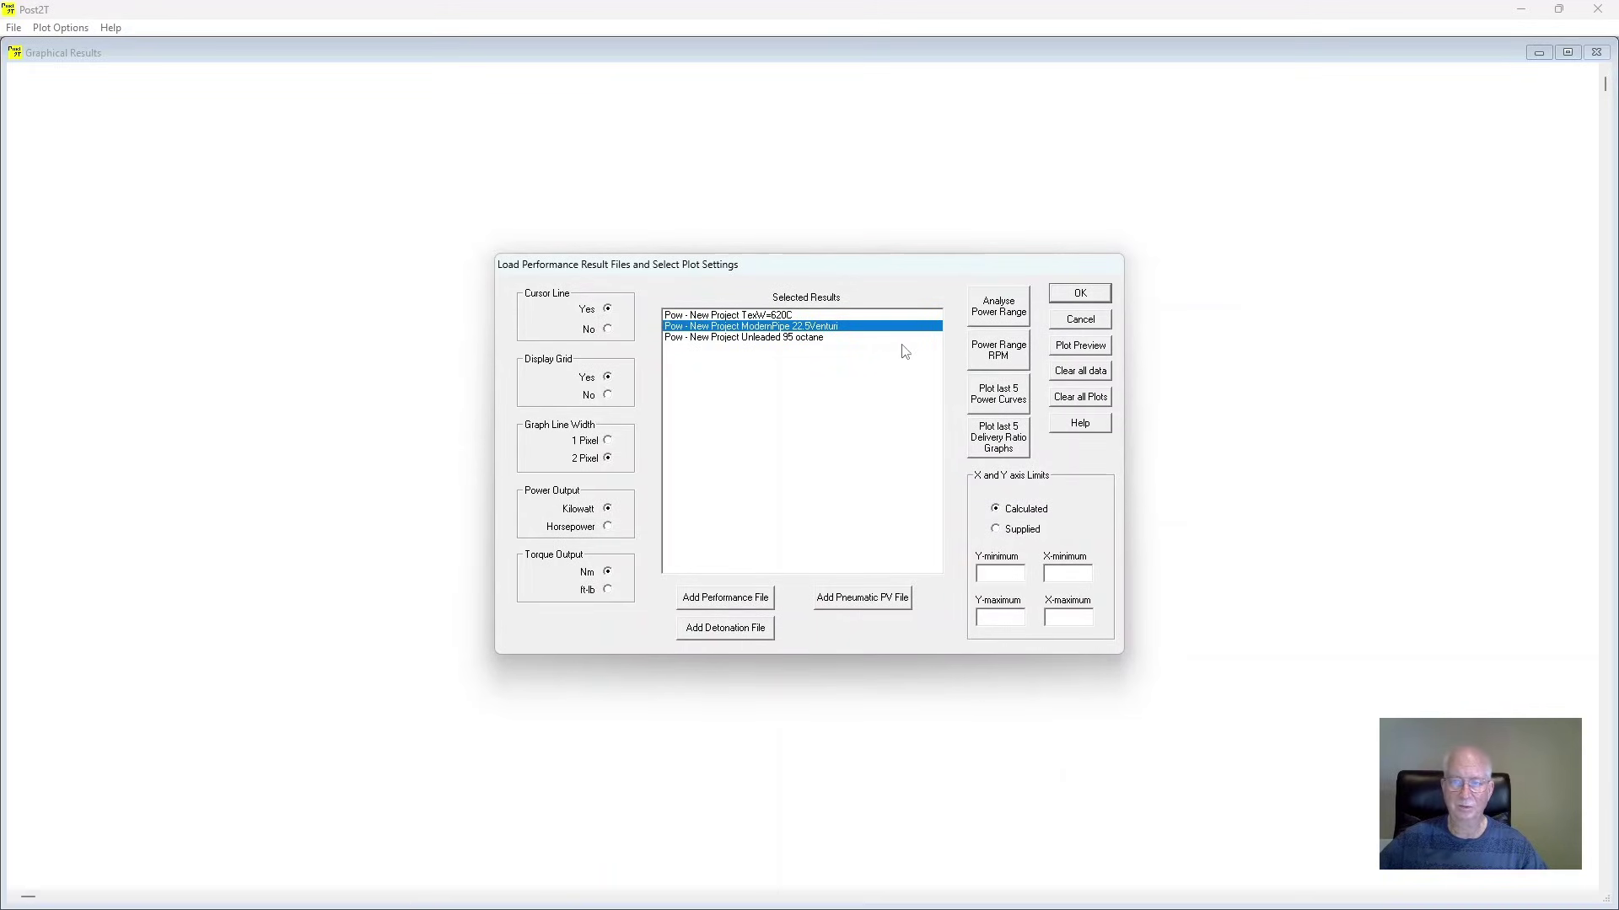
{"action": "left_click", "coordinate": [1072, 295]}
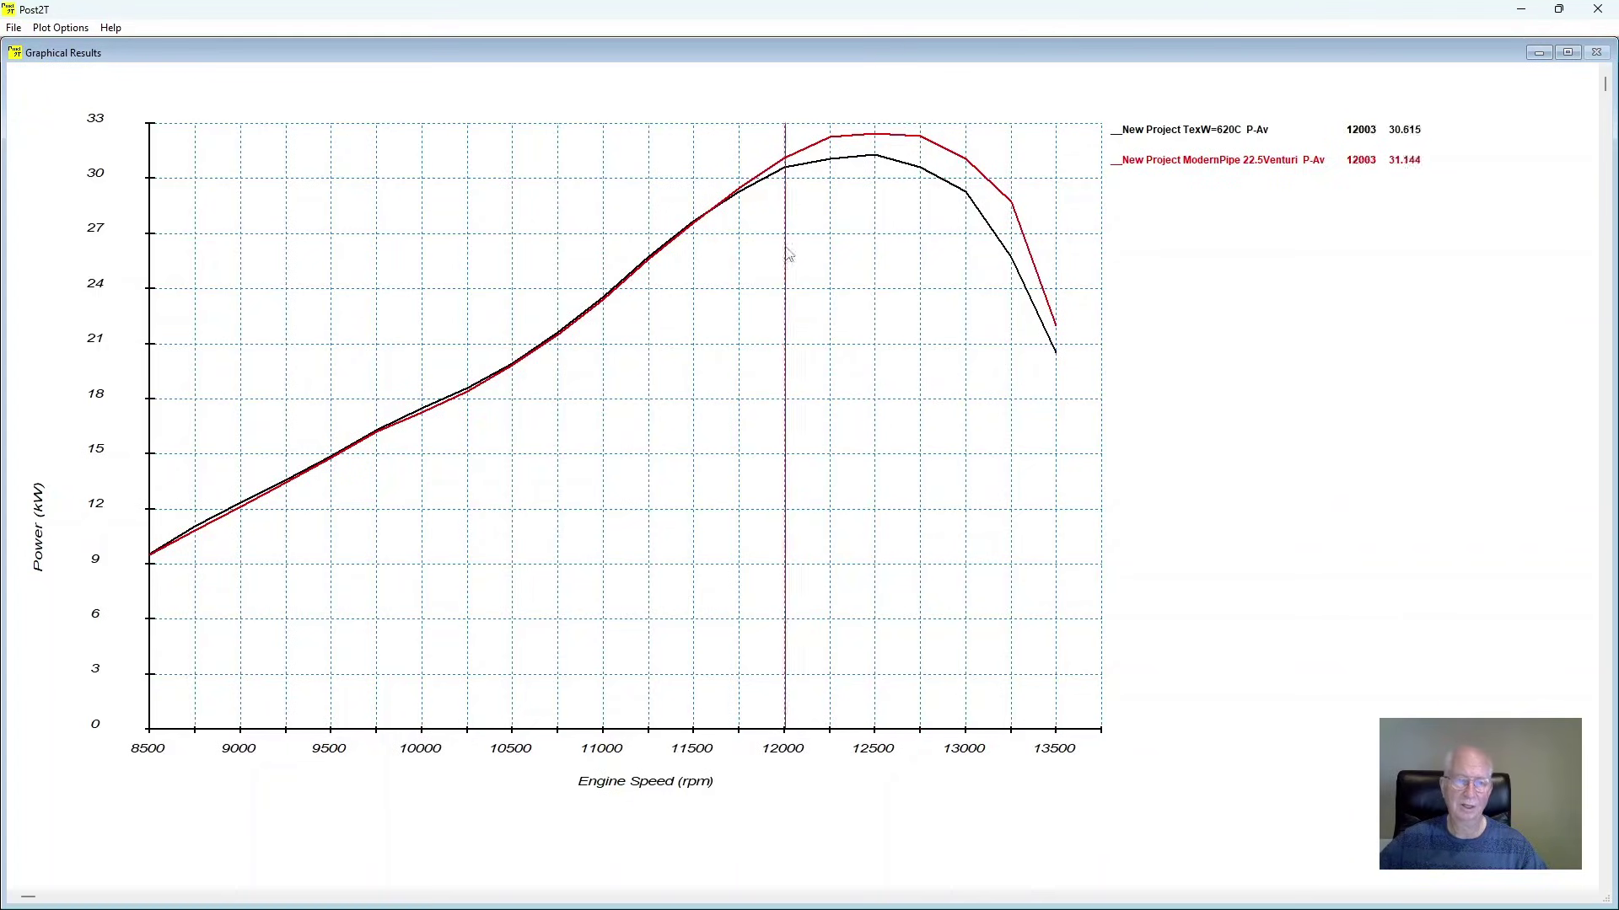
Step: Change the power output unit to horsepower and redraw the two power curves
{"action": "left_click", "coordinate": [61, 28]}
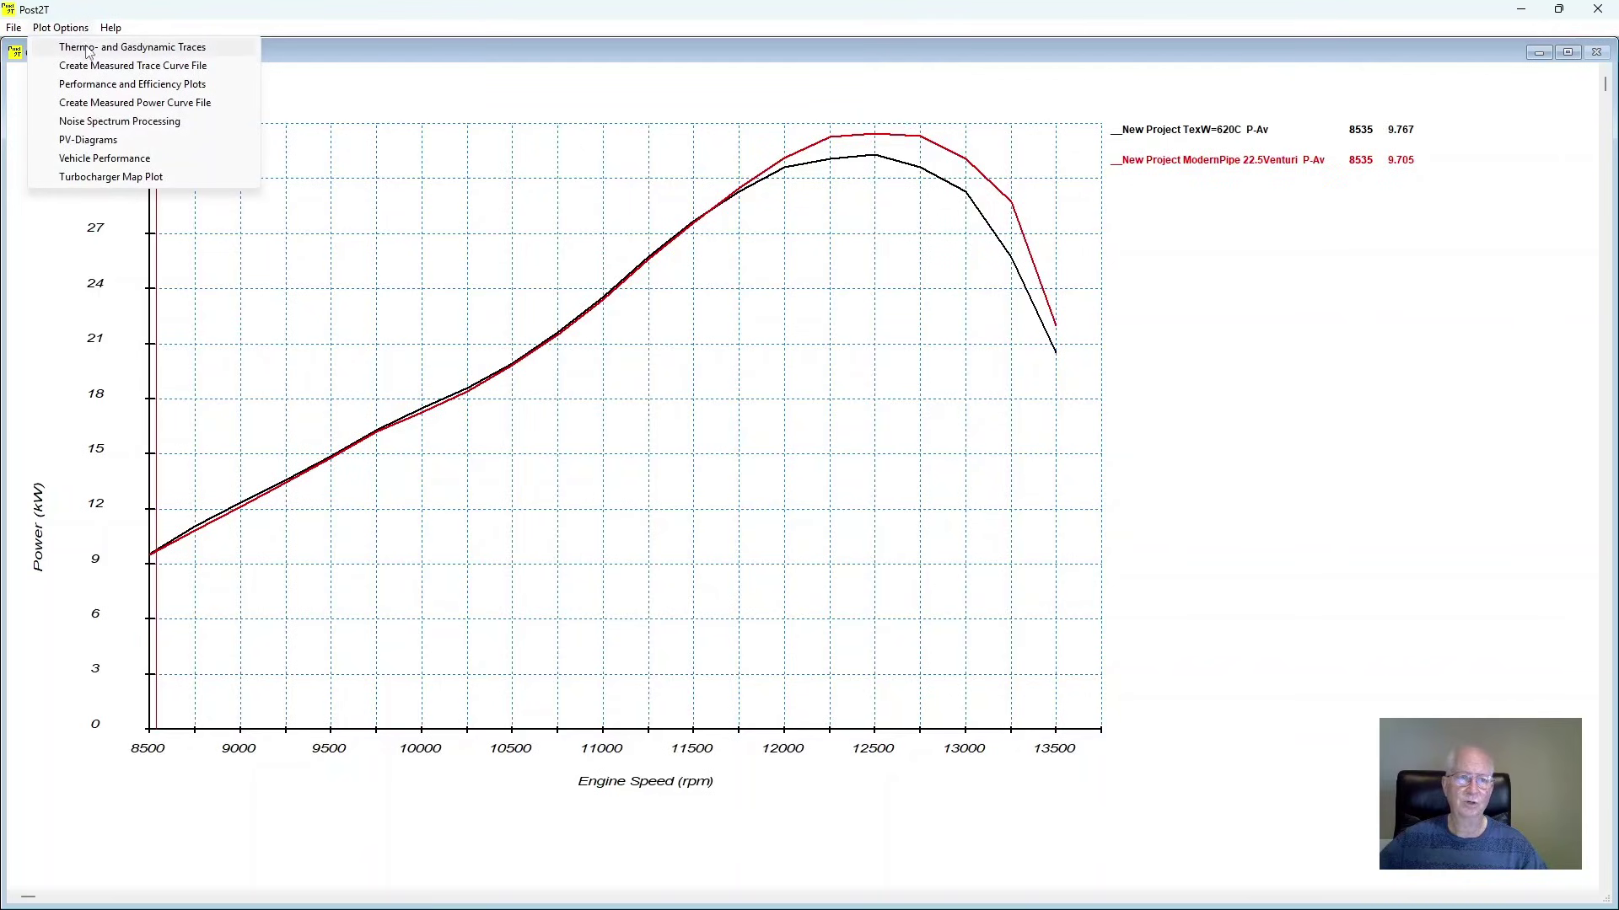
{"action": "left_click", "coordinate": [124, 85]}
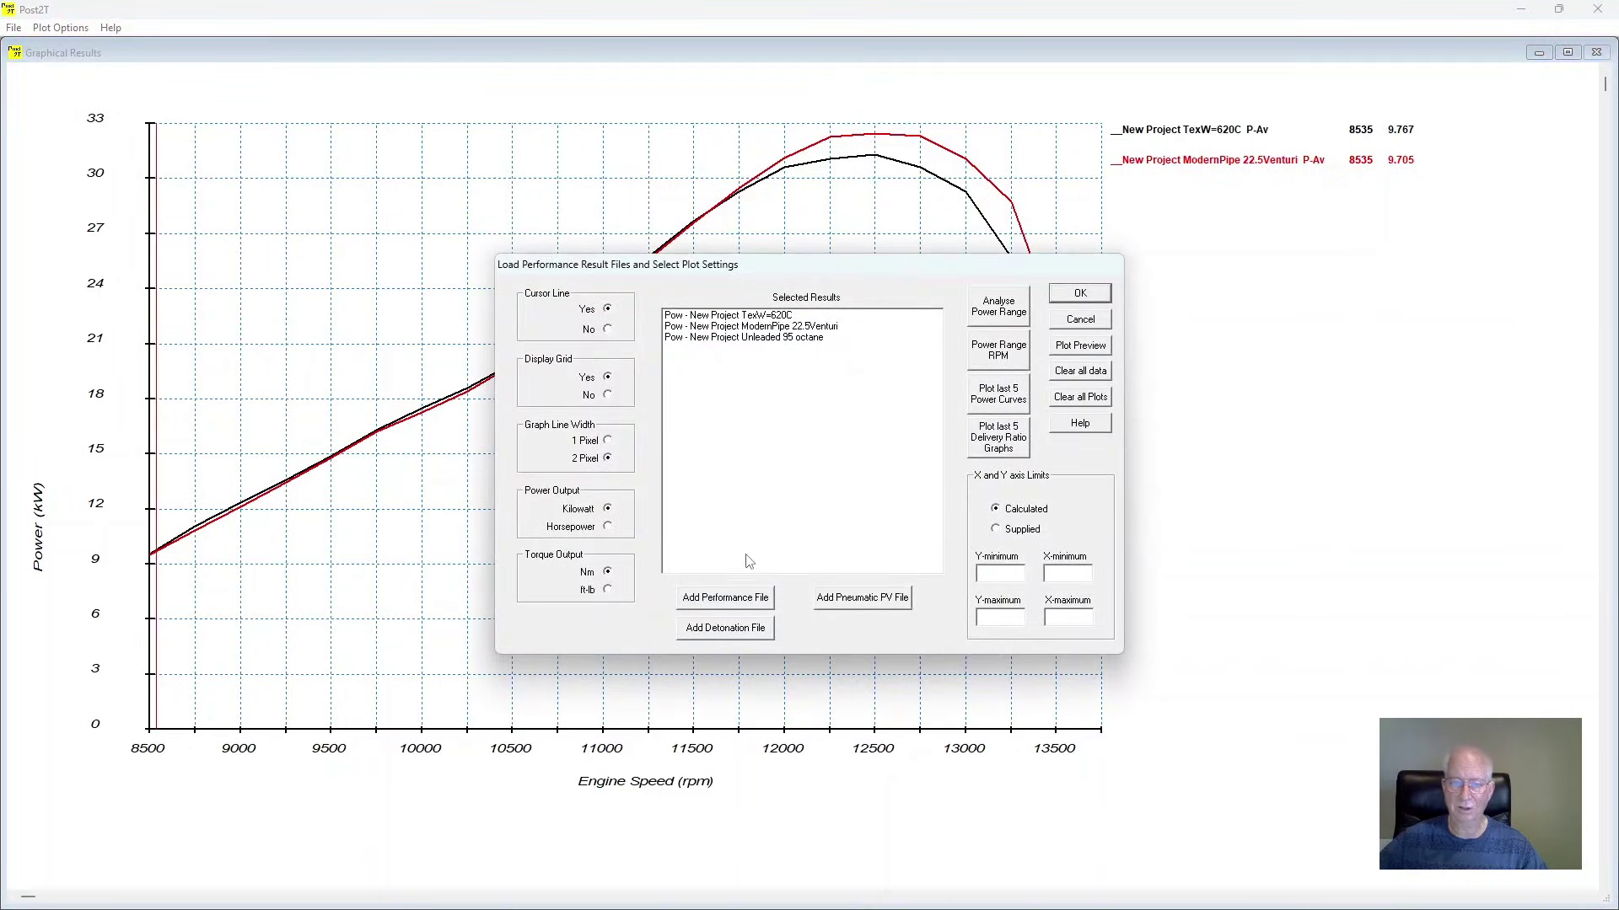
{"action": "left_click", "coordinate": [607, 527]}
{"action": "left_click", "coordinate": [1087, 292]}
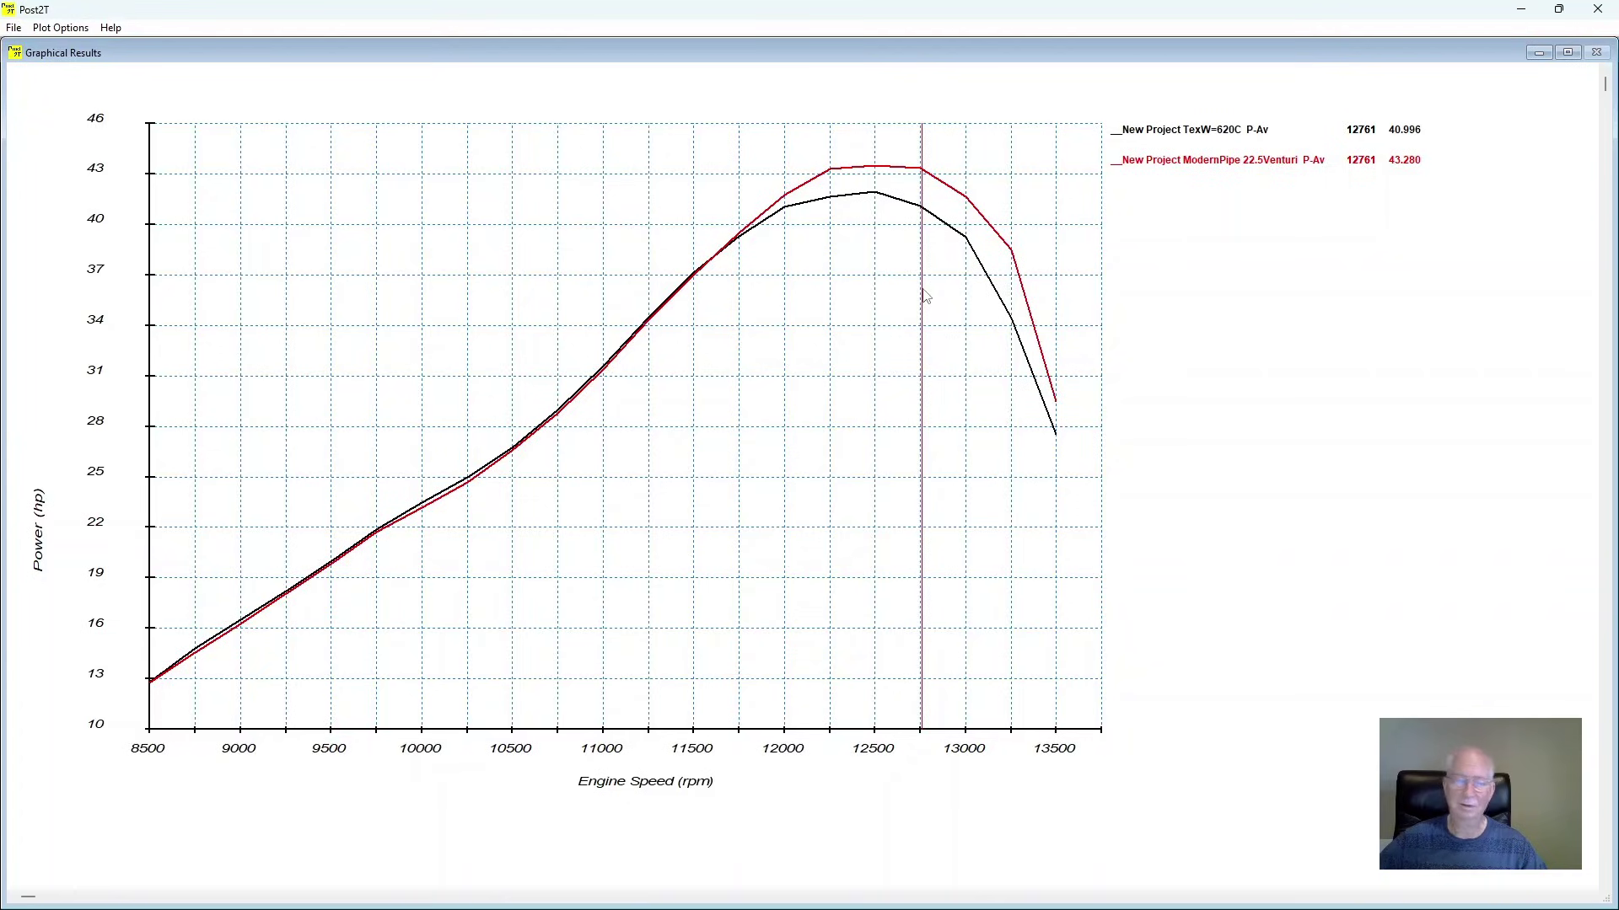
Step: Clear all plots from the performance graph, keeping the loaded result files
{"action": "left_click", "coordinate": [60, 27]}
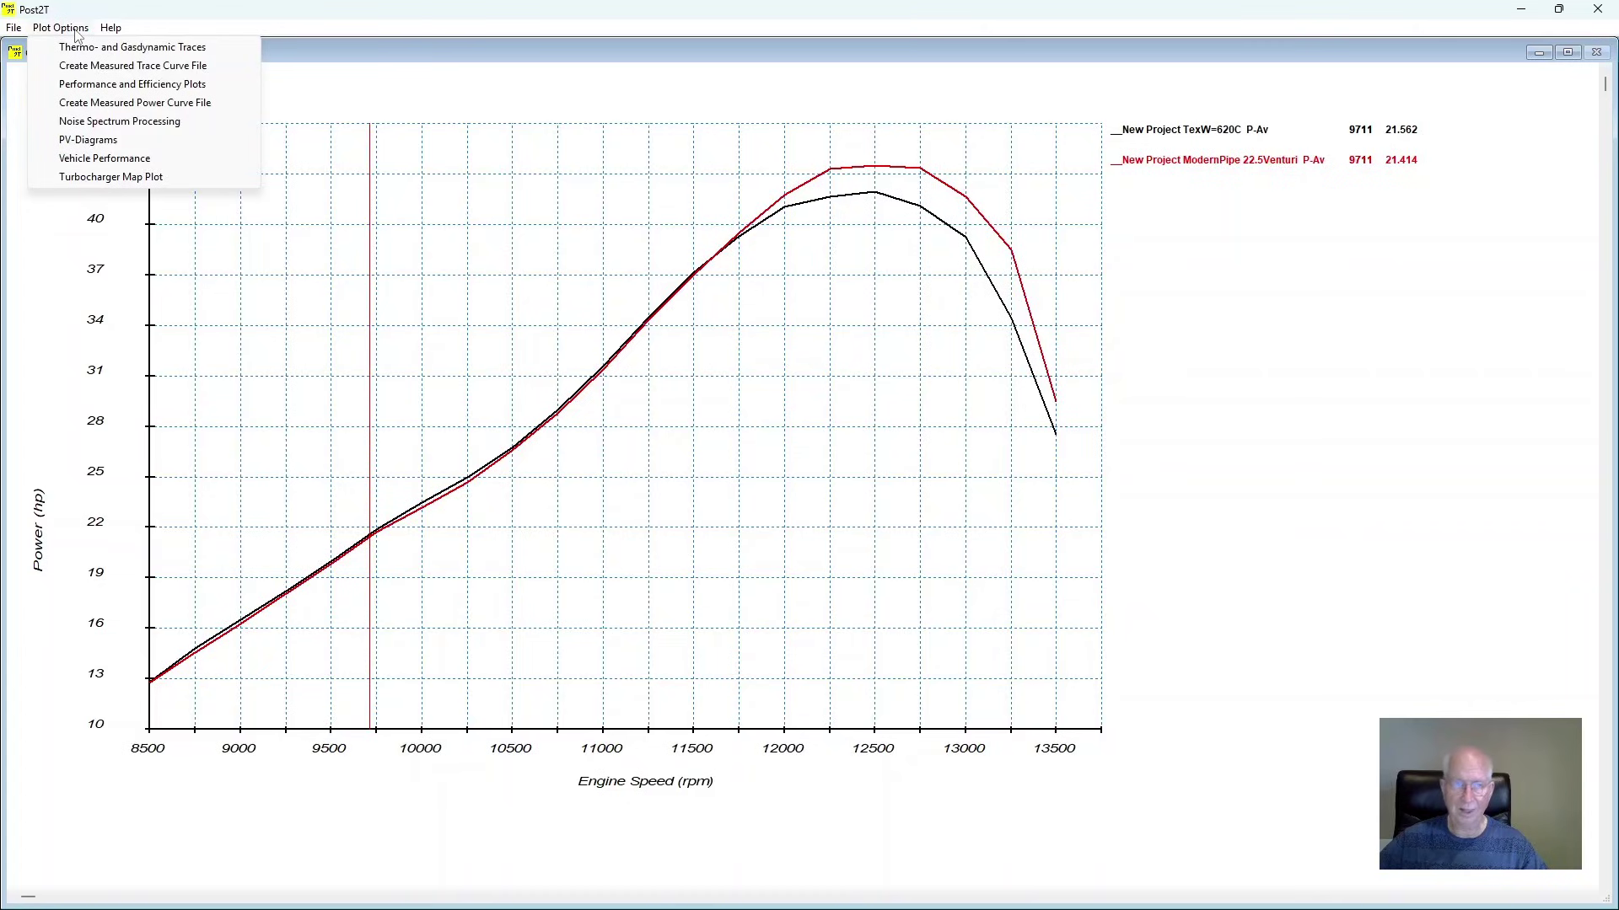
{"action": "left_click", "coordinate": [102, 85]}
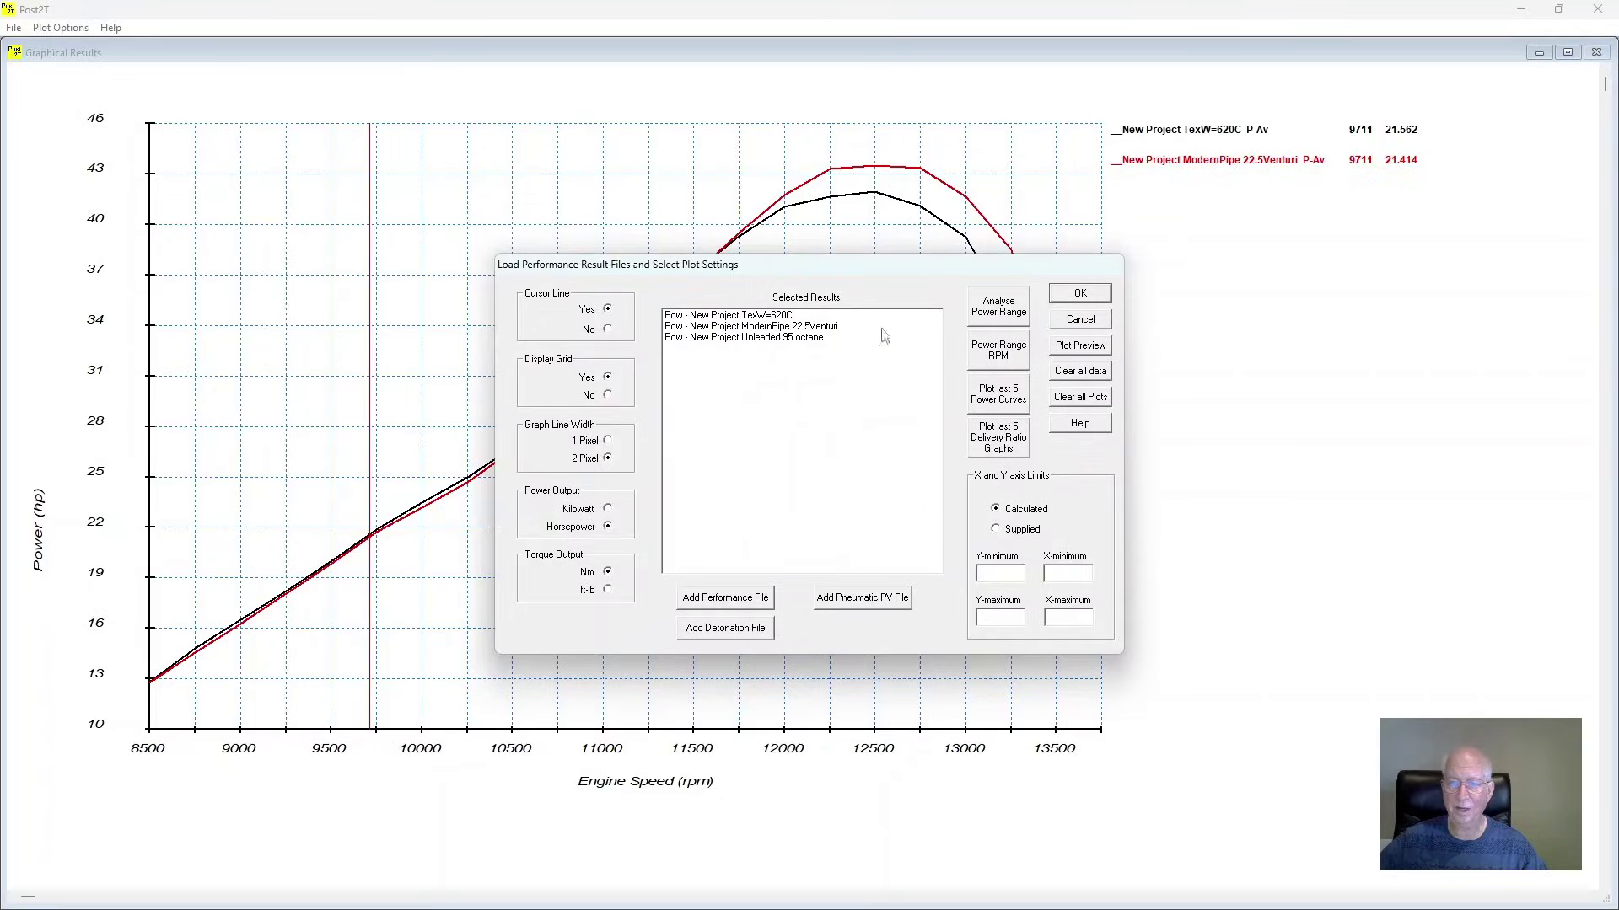
{"action": "left_click", "coordinate": [1069, 398]}
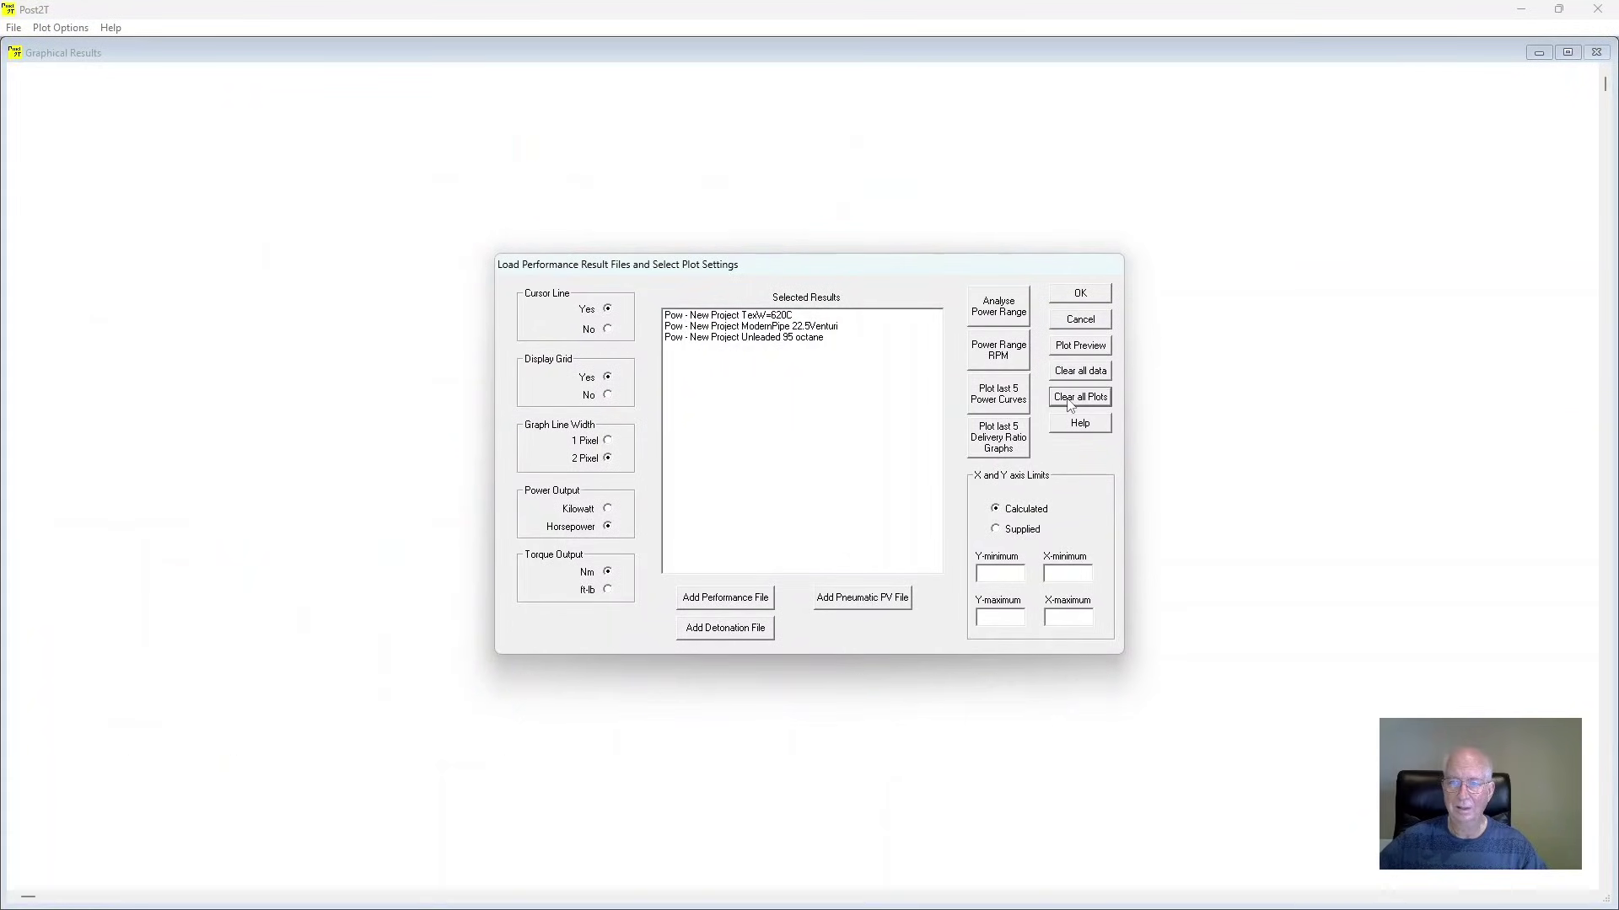
Step: Plot the DRatio(1) curves of the TexW=620C and ModernPipe 22.5Venturi results together
{"action": "double_click", "coordinate": [736, 316]}
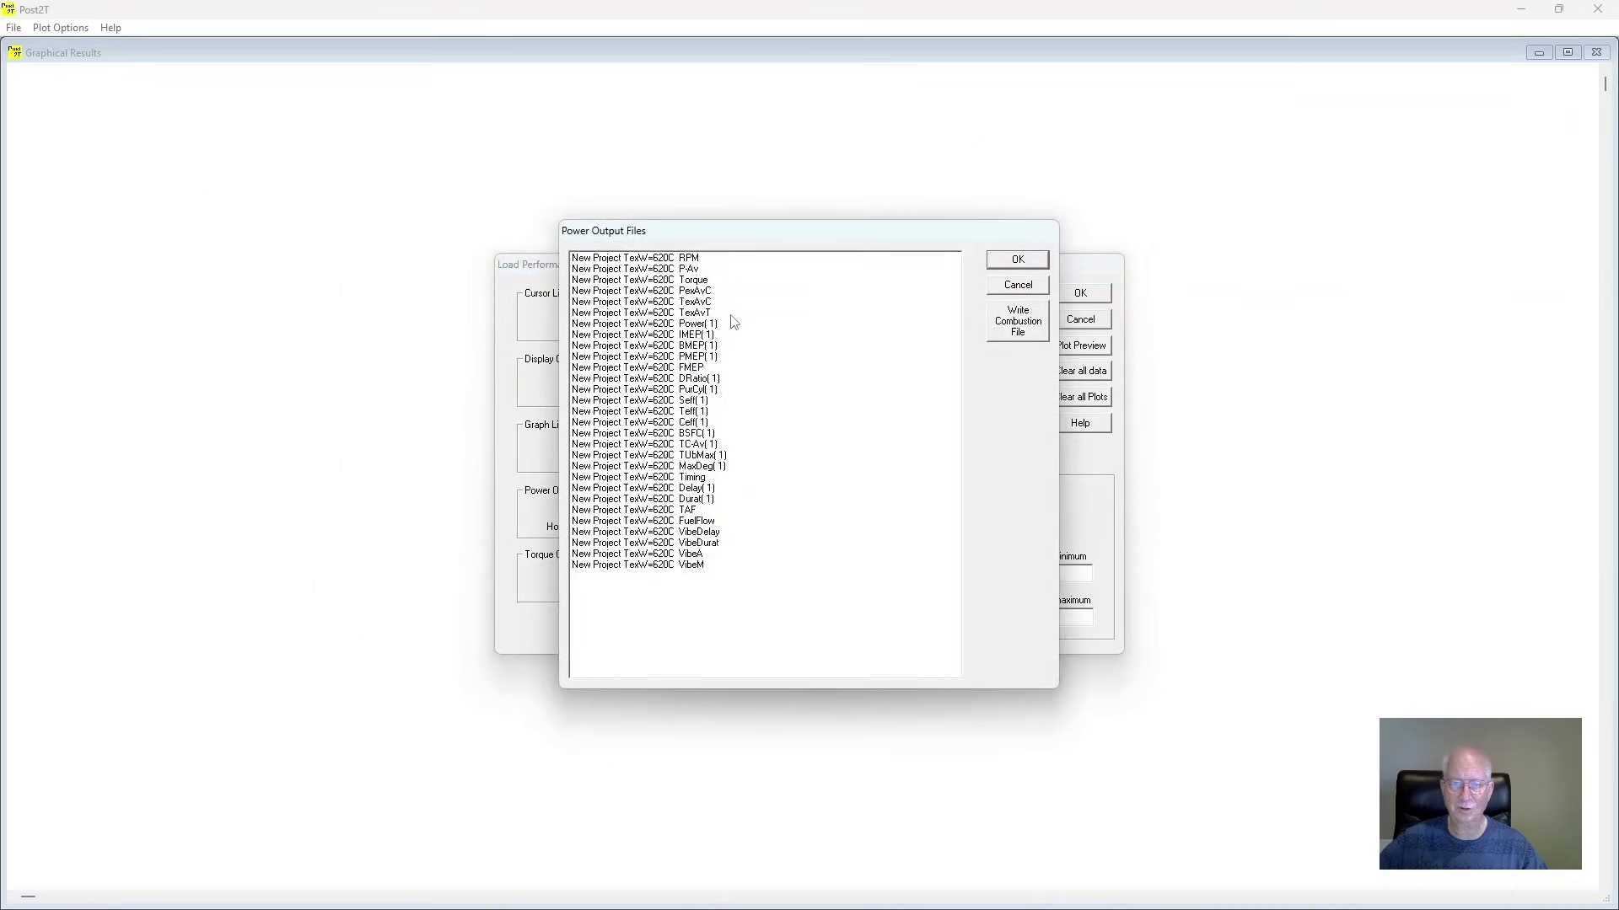
{"action": "left_click", "coordinate": [678, 380]}
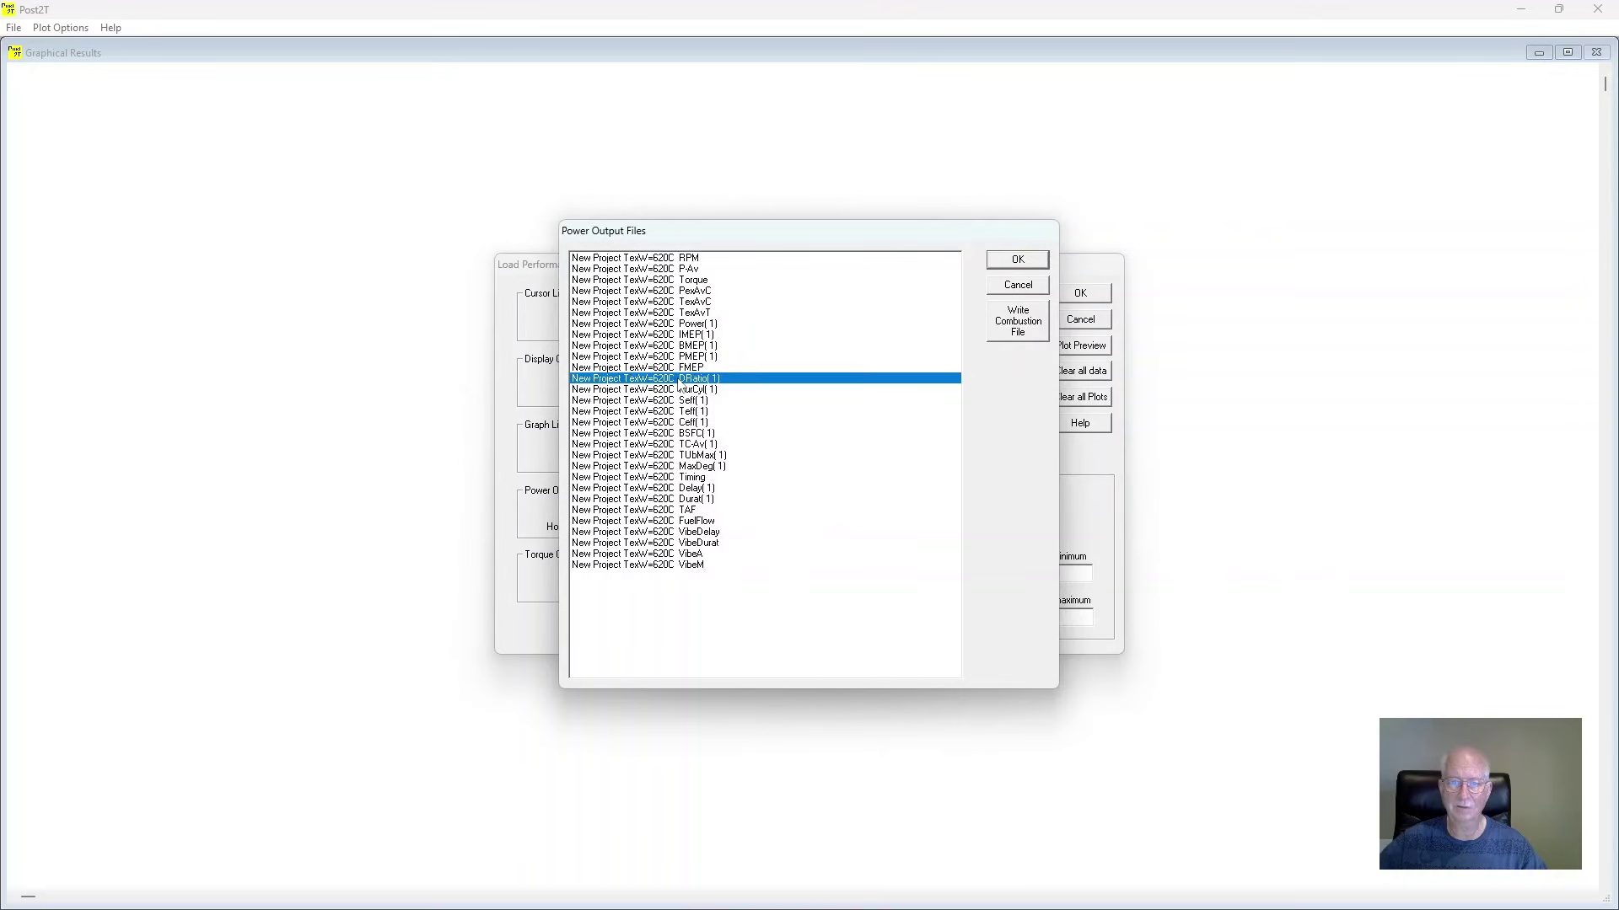
{"action": "left_click", "coordinate": [1022, 261]}
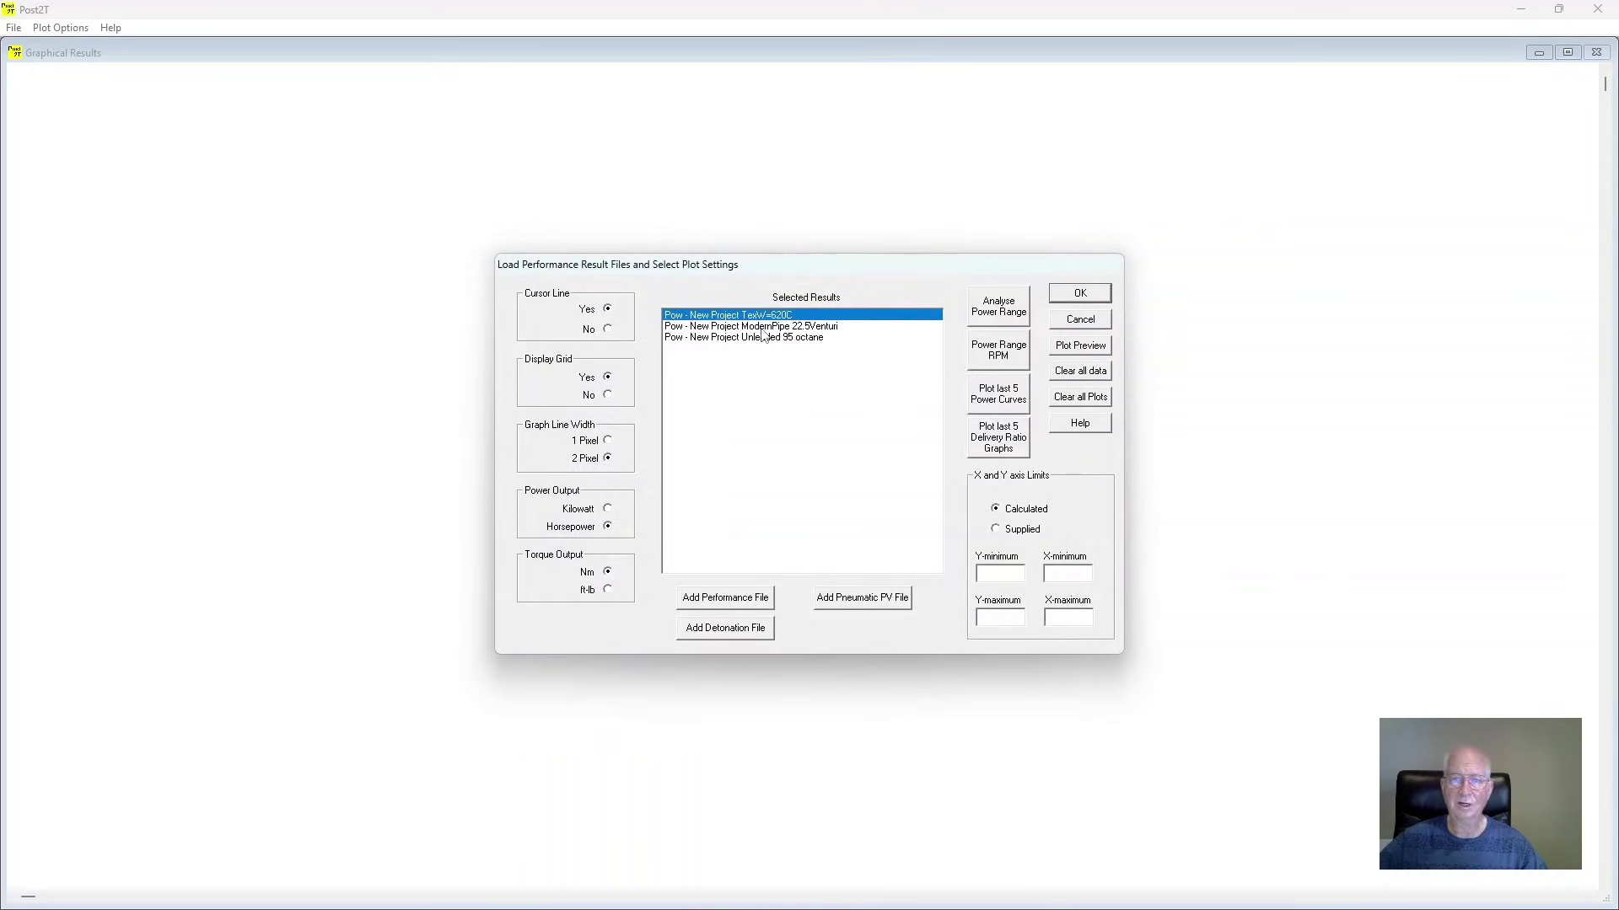
{"action": "double_click", "coordinate": [763, 328]}
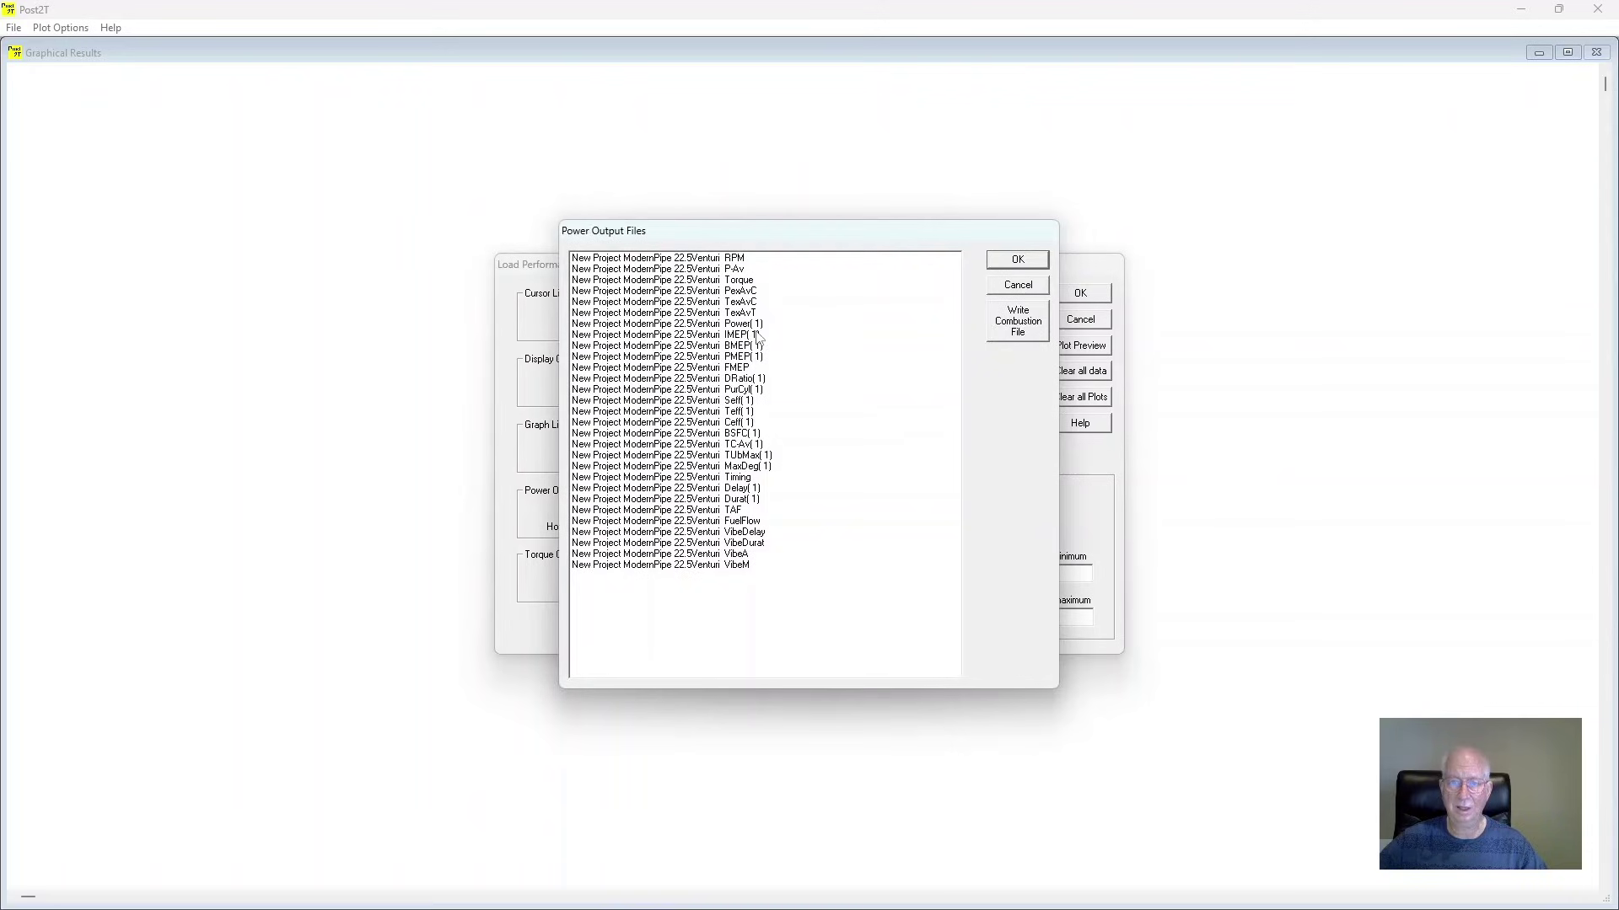
{"action": "left_click", "coordinate": [745, 379]}
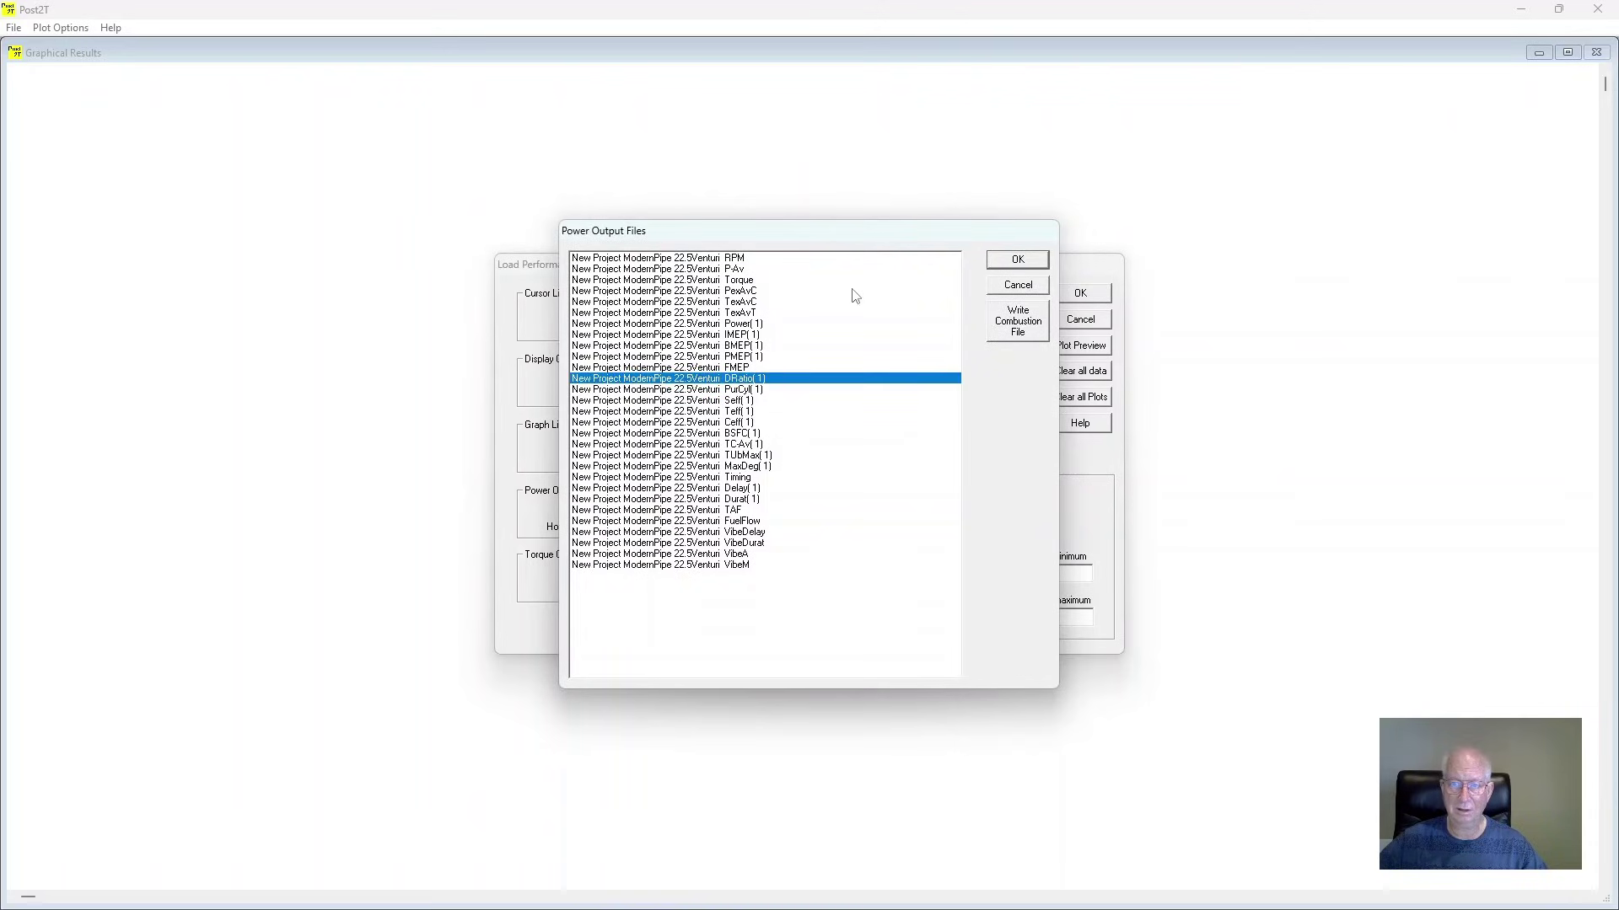
{"action": "left_click", "coordinate": [1011, 259]}
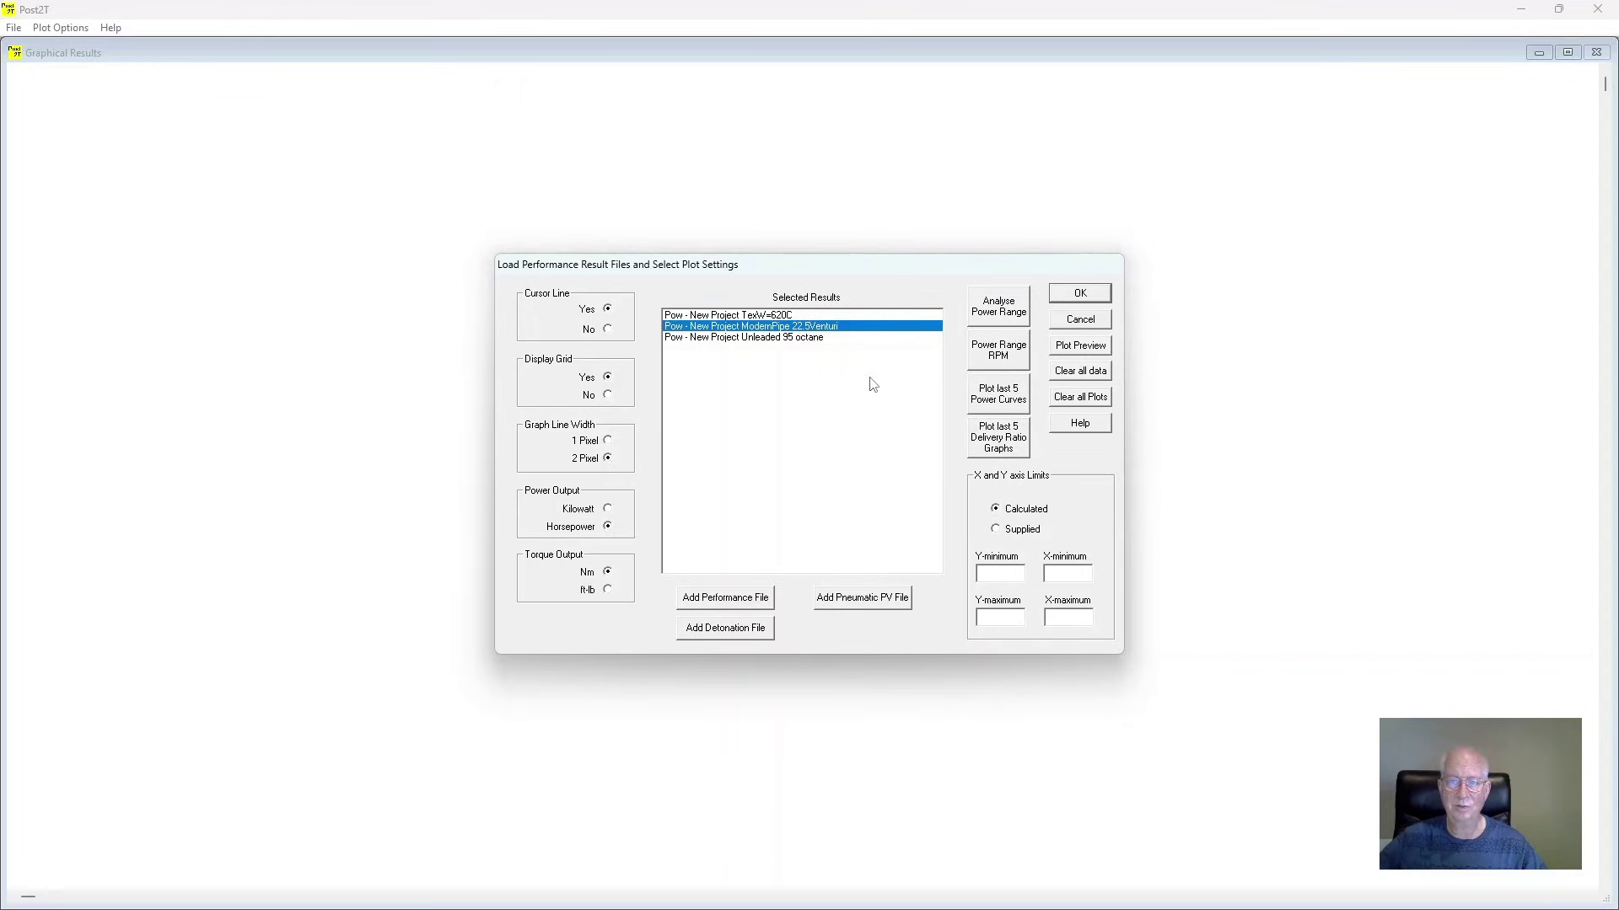
{"action": "left_click", "coordinate": [1083, 295]}
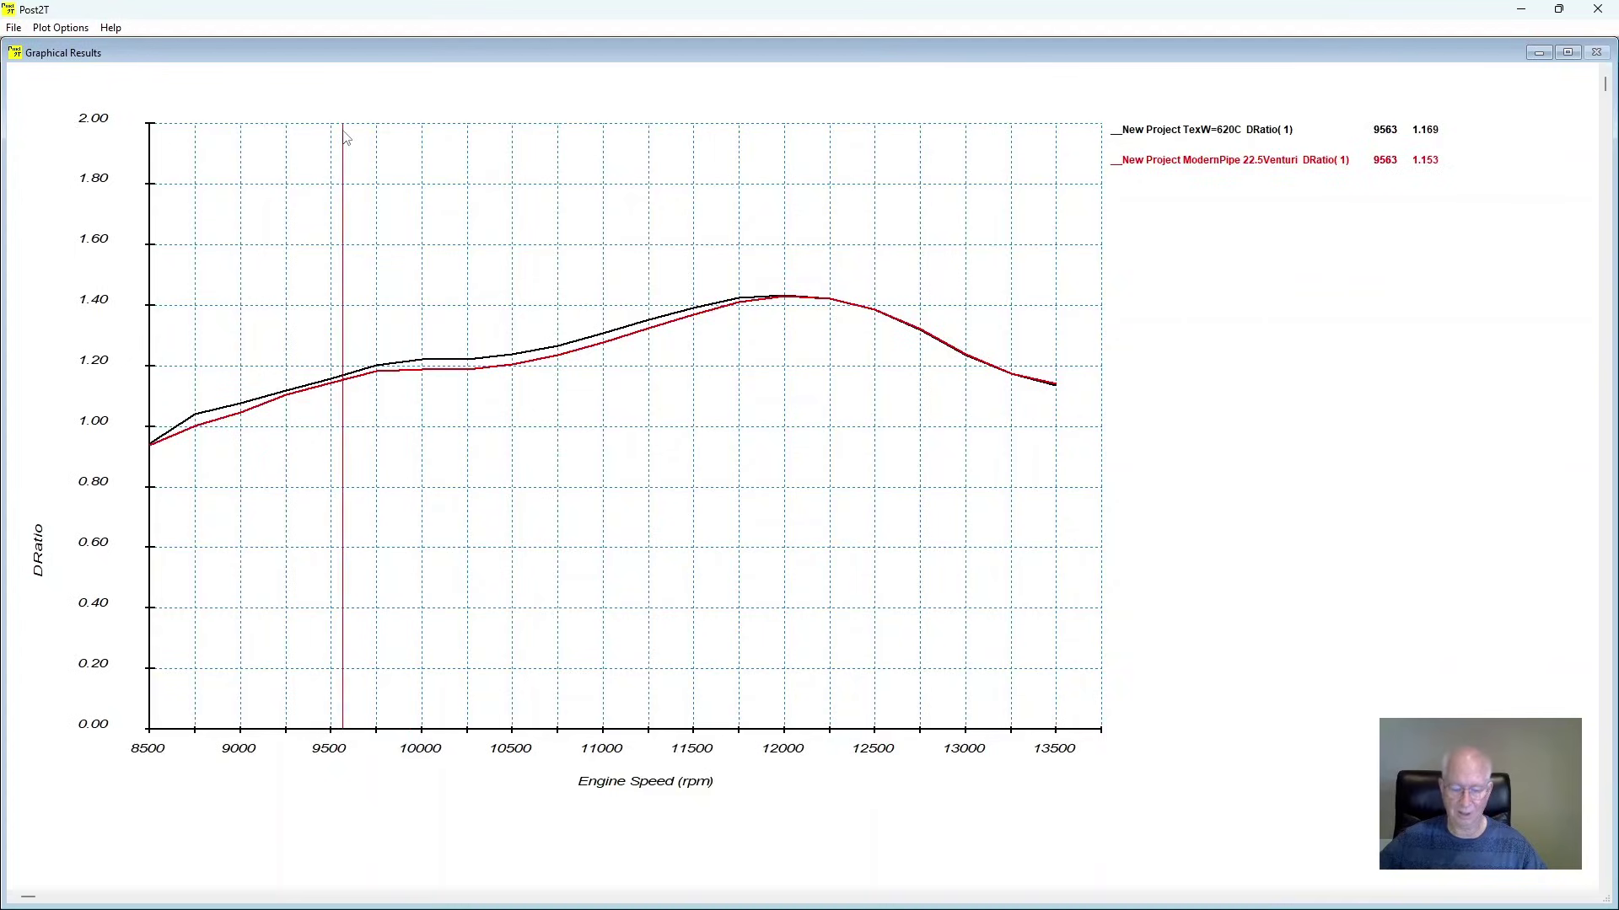
Step: Replace the delivery ratio plots with the Ceff(1) curves of the TexW=620C and ModernPipe 22.5Venturi results
{"action": "left_click", "coordinate": [64, 34]}
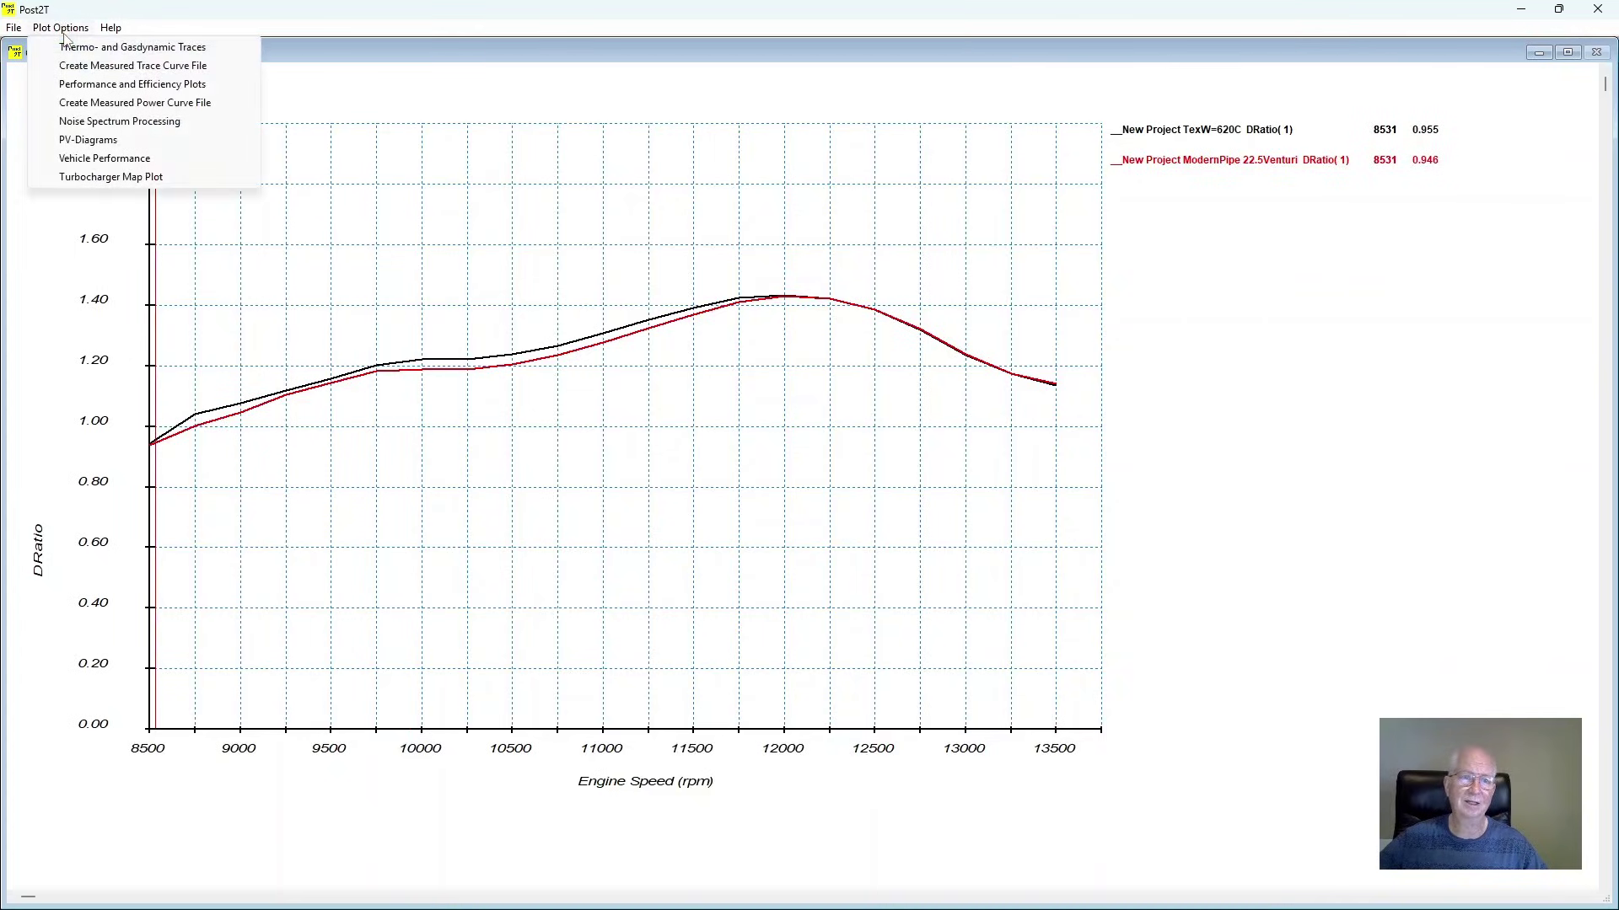
{"action": "left_click", "coordinate": [118, 86]}
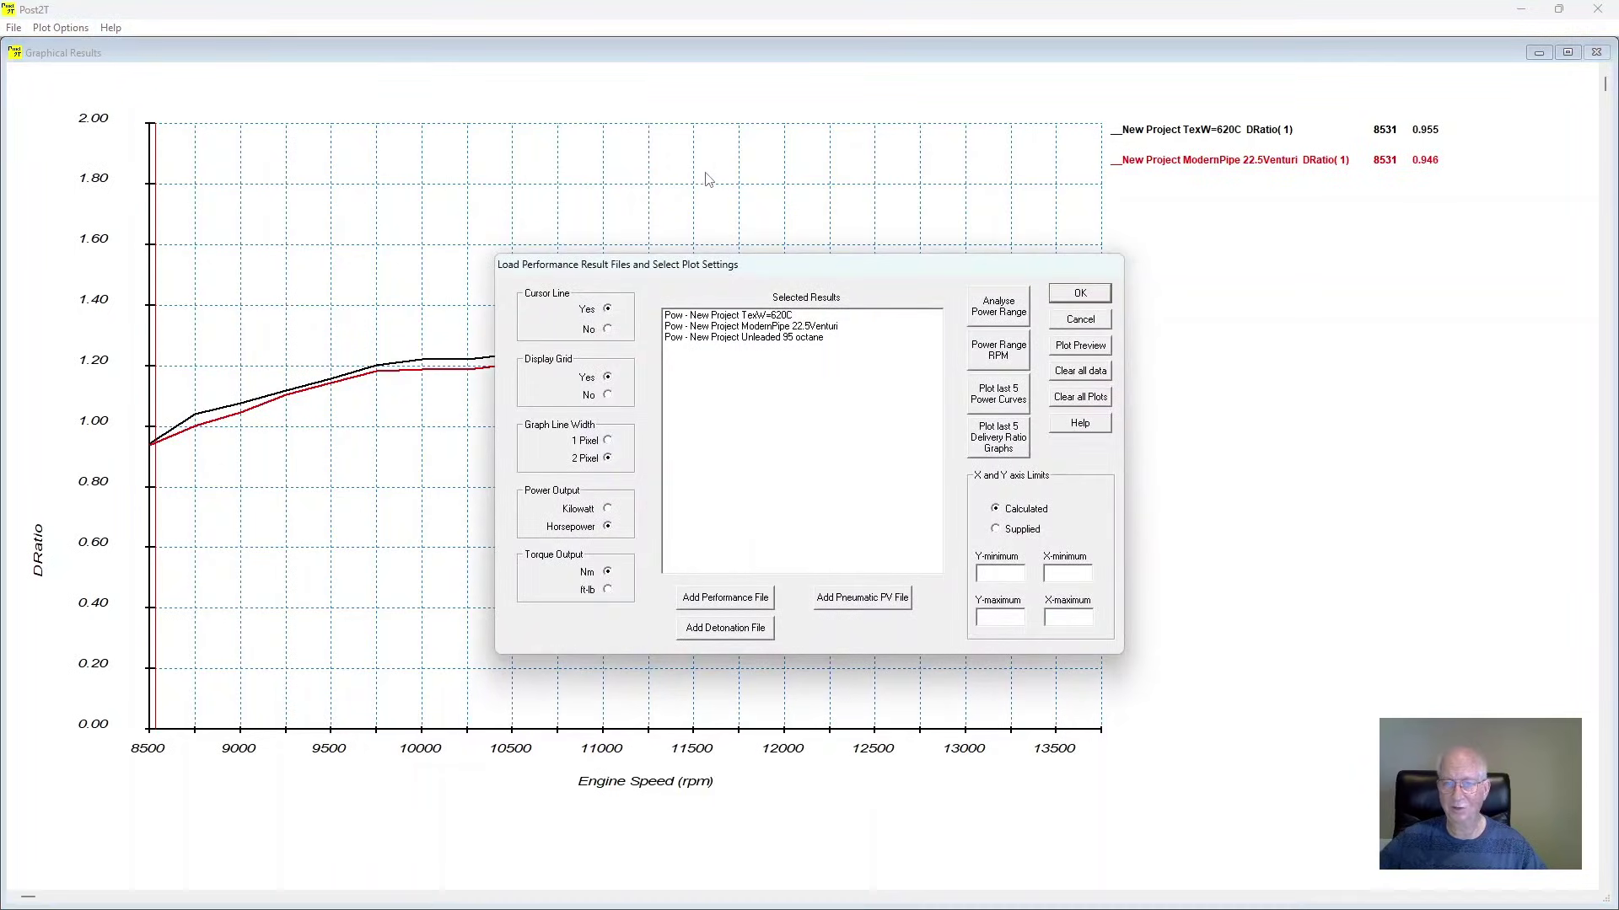
{"action": "left_click", "coordinate": [1079, 397]}
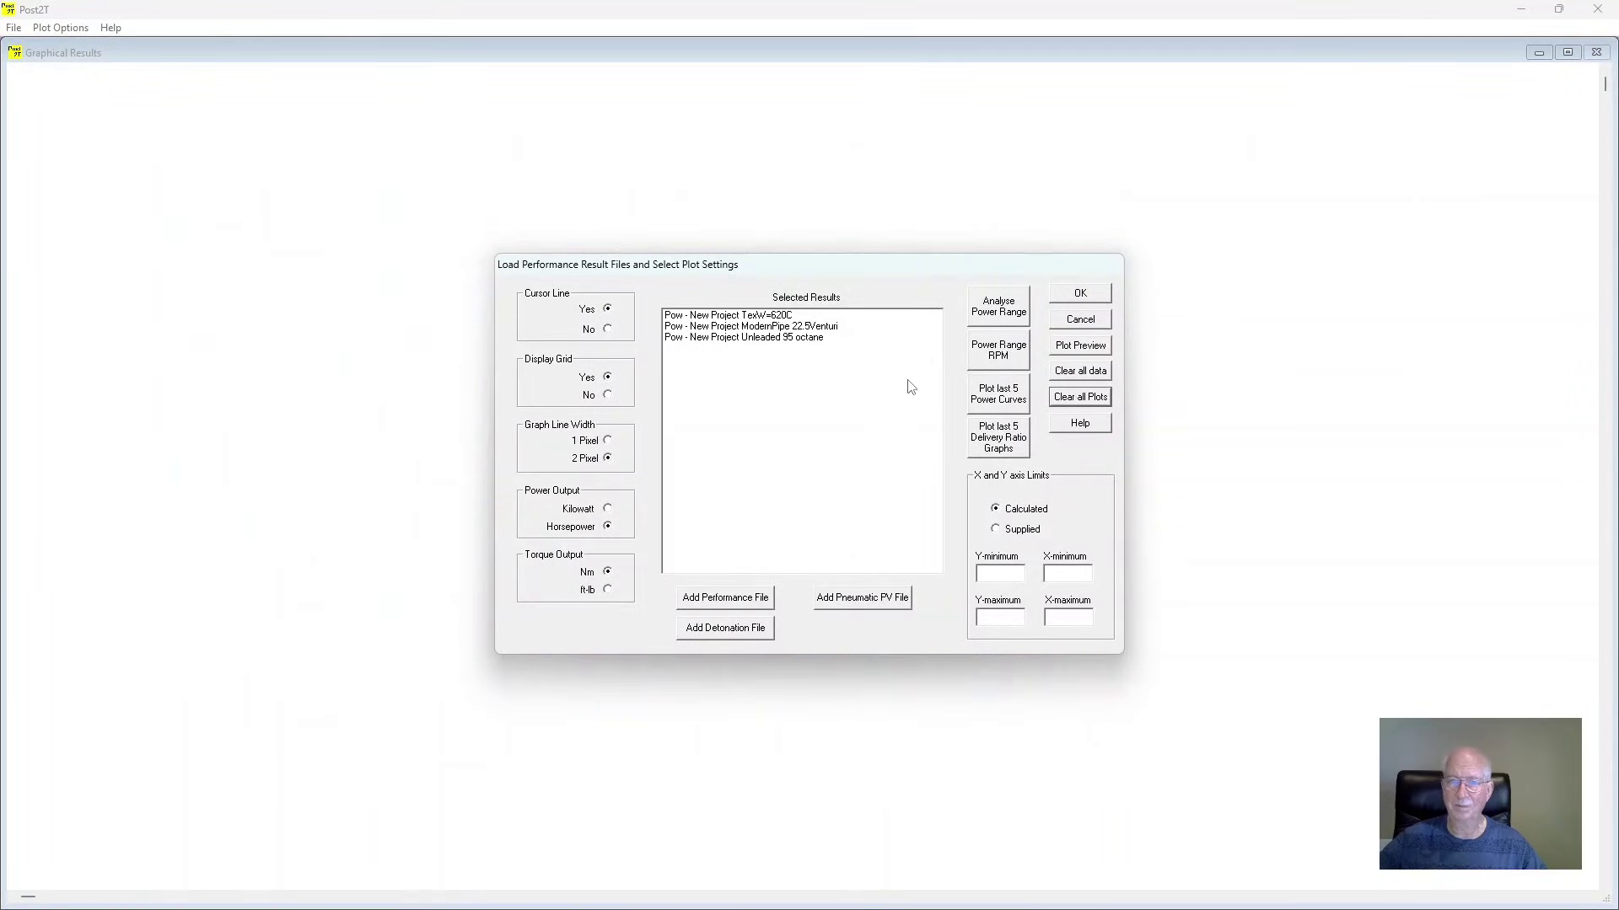
{"action": "double_click", "coordinate": [743, 317]}
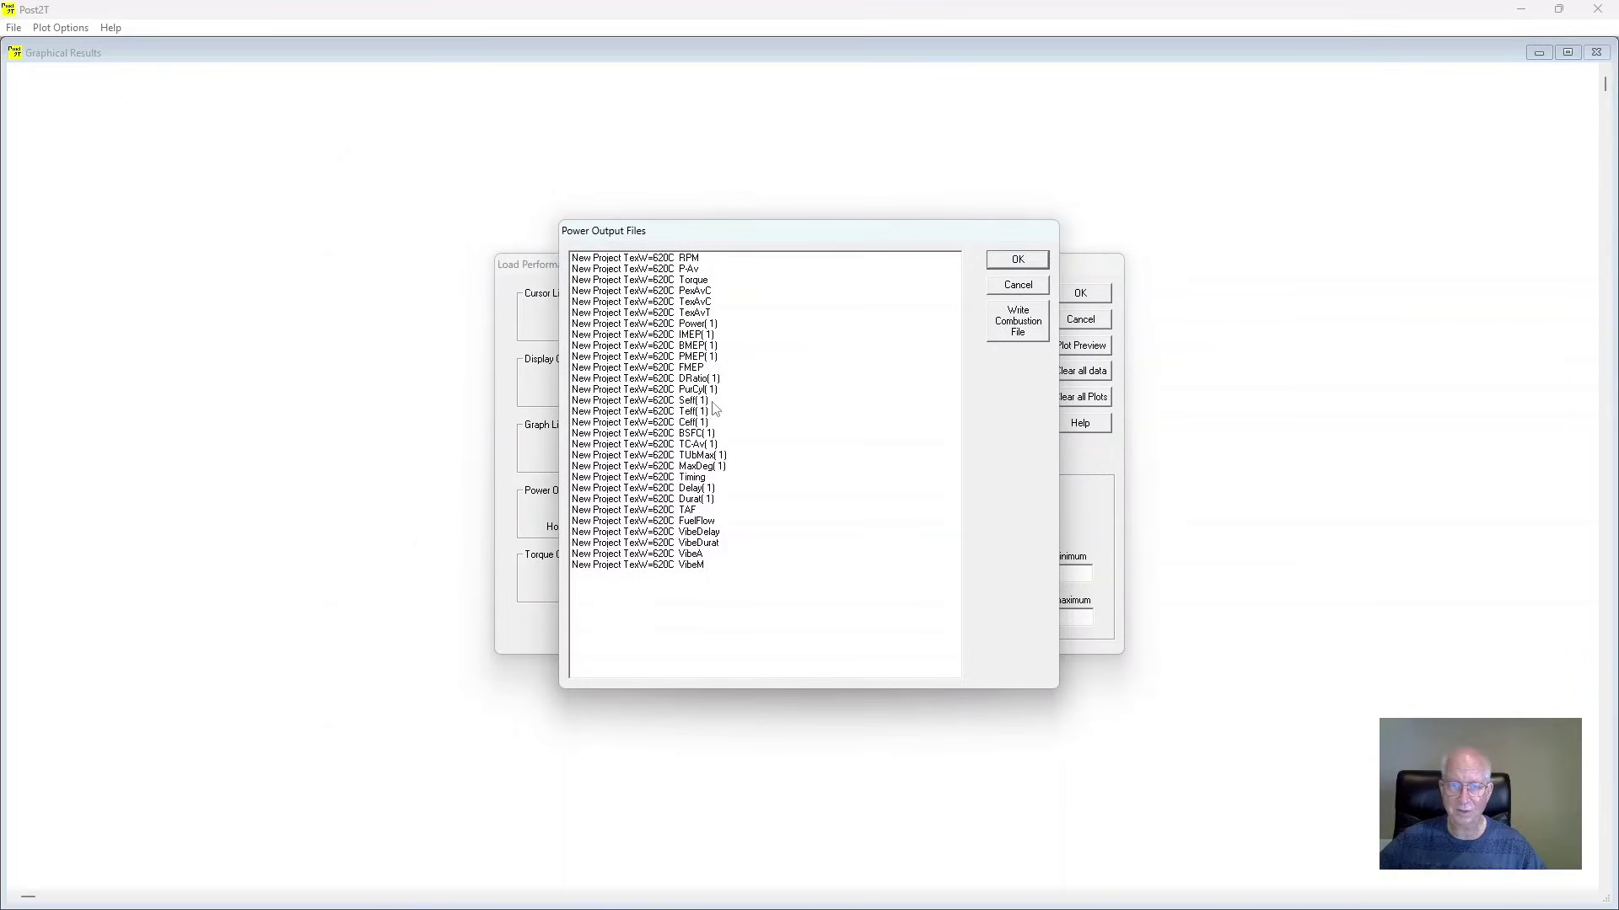
{"action": "left_click", "coordinate": [693, 422]}
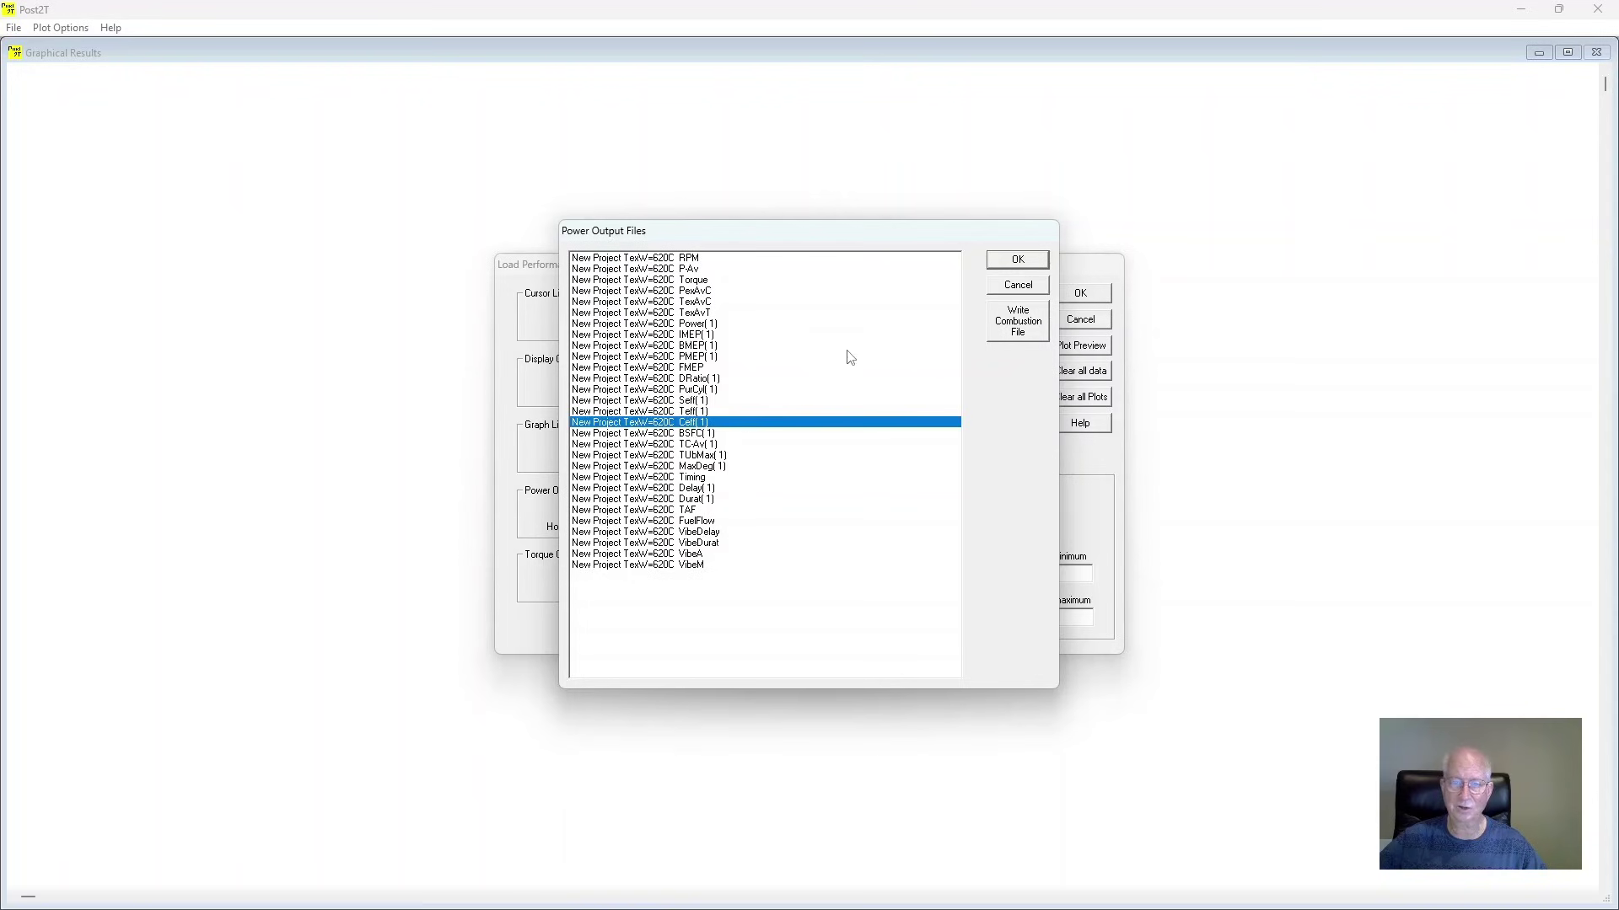
{"action": "left_click", "coordinate": [1037, 259]}
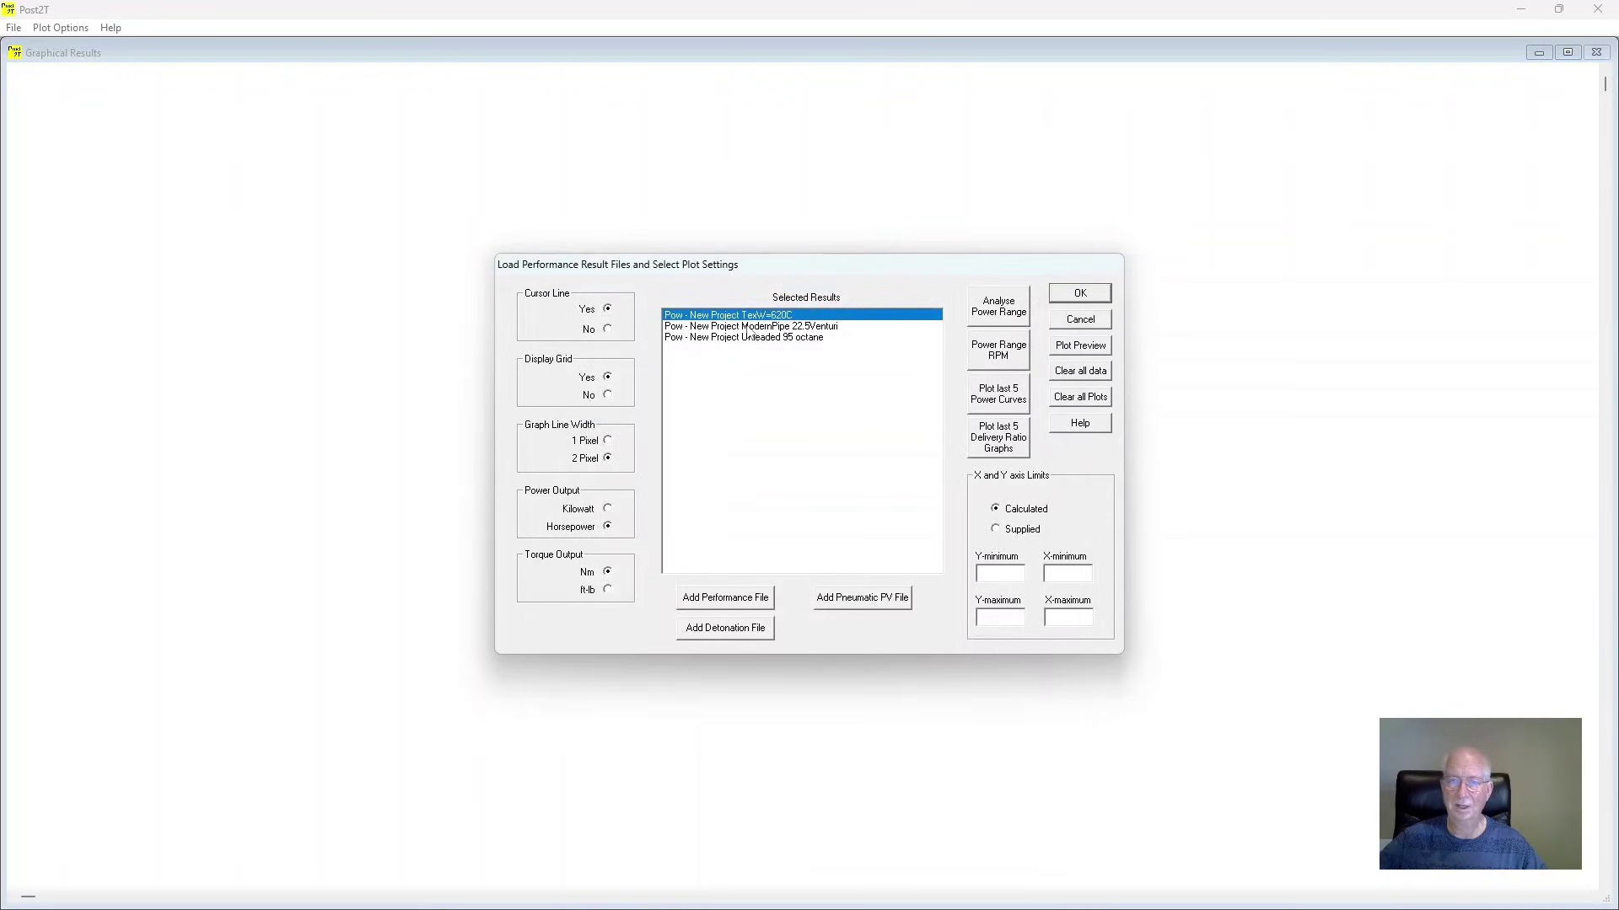
{"action": "double_click", "coordinate": [751, 327]}
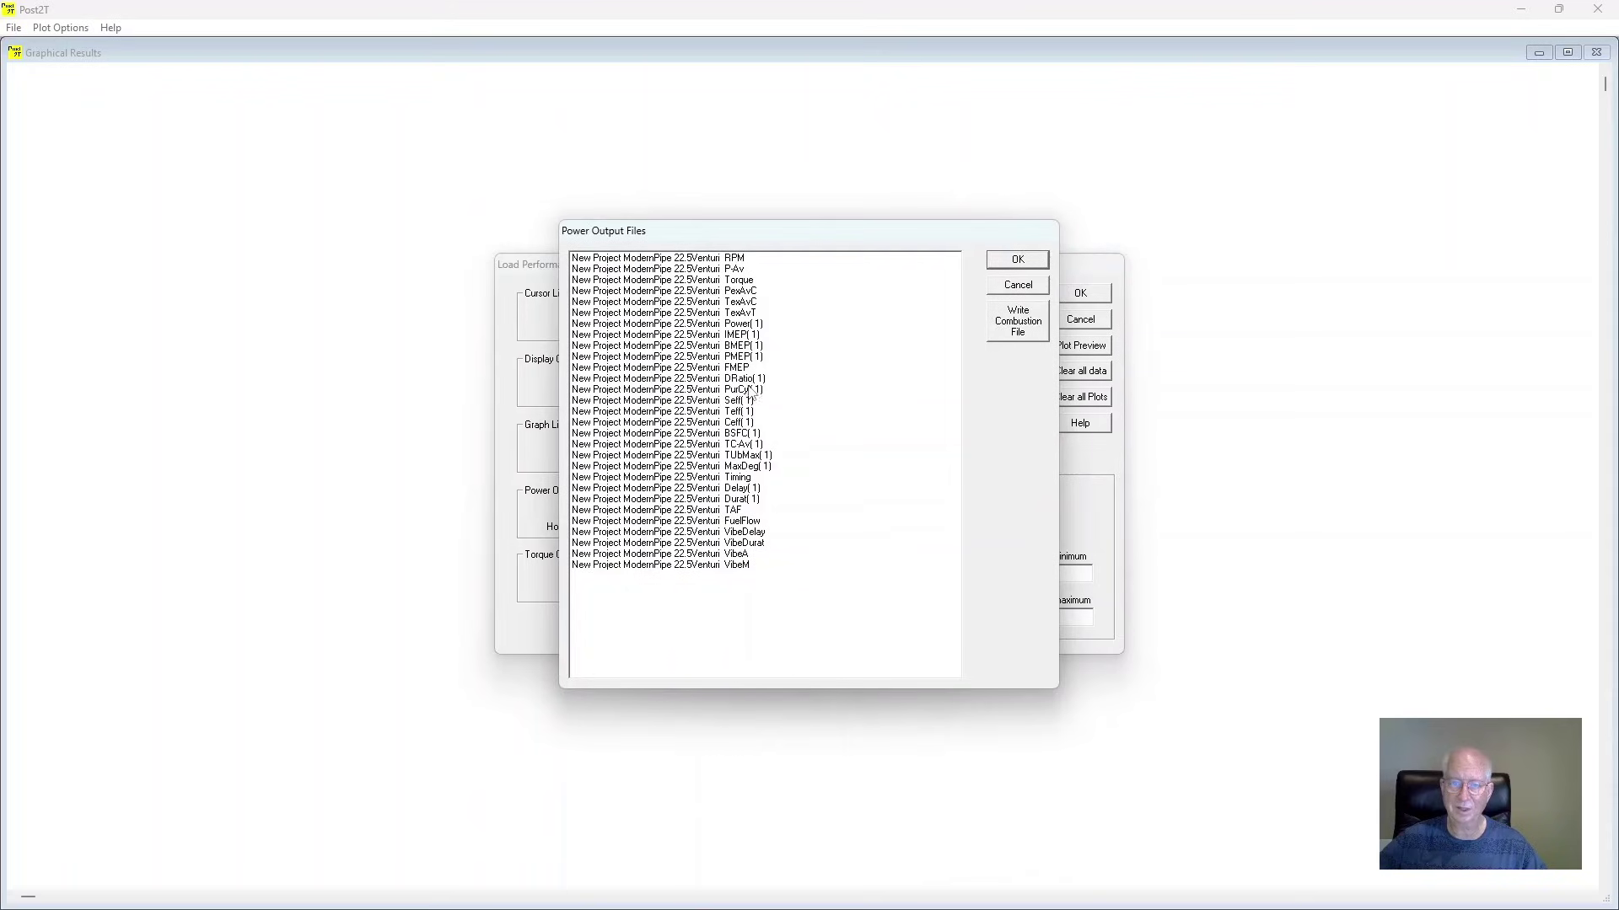
{"action": "left_click", "coordinate": [738, 424]}
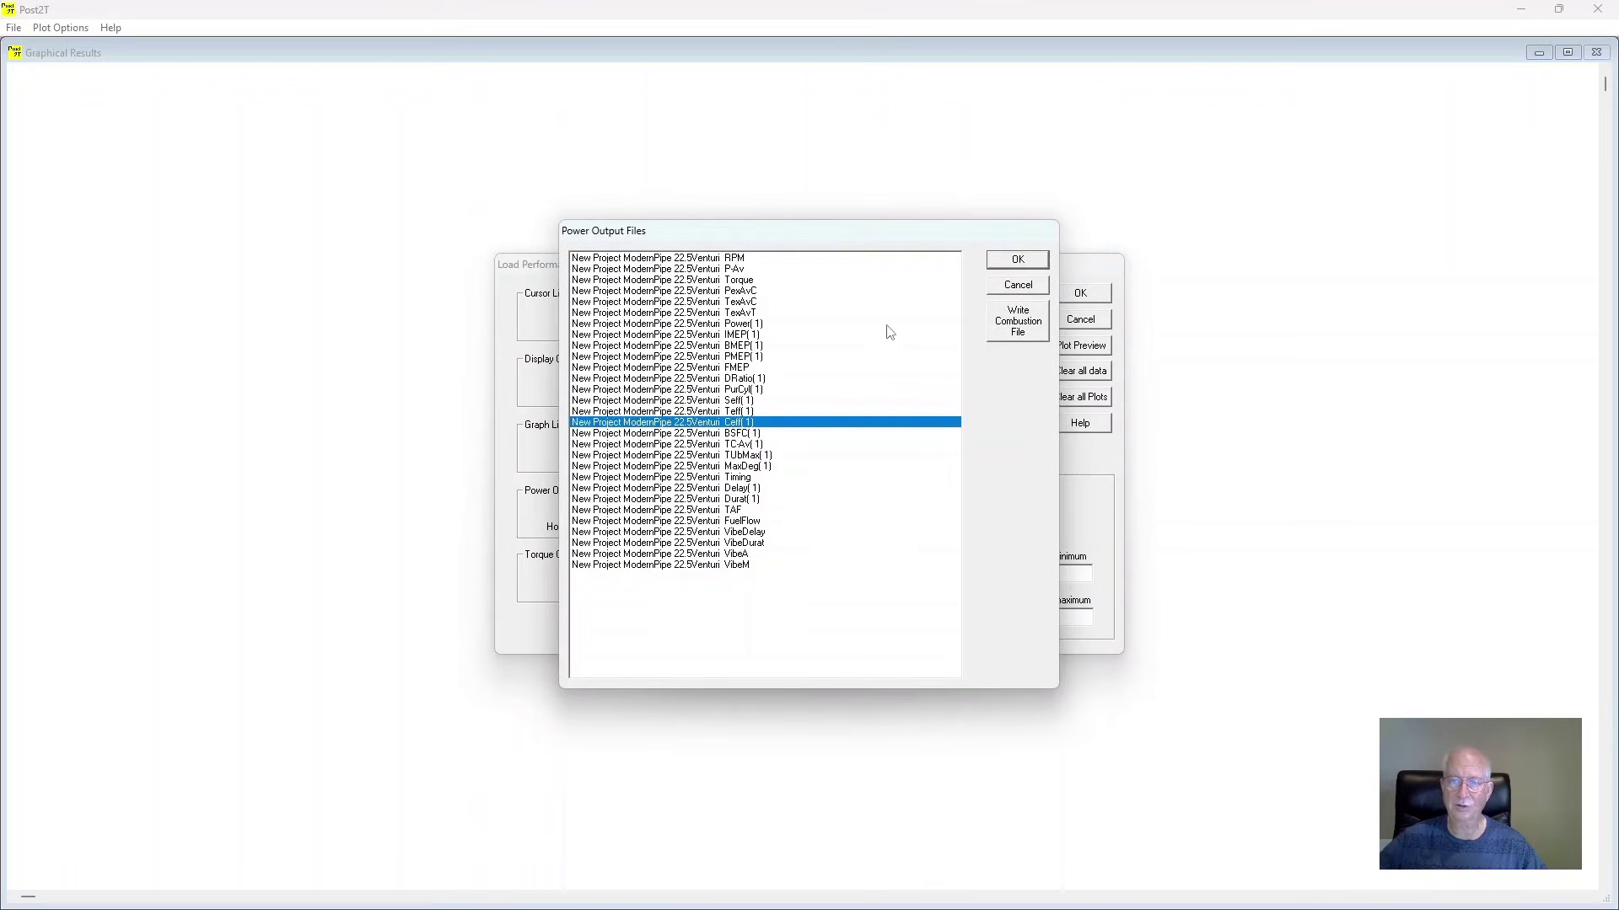
{"action": "left_click", "coordinate": [1030, 260]}
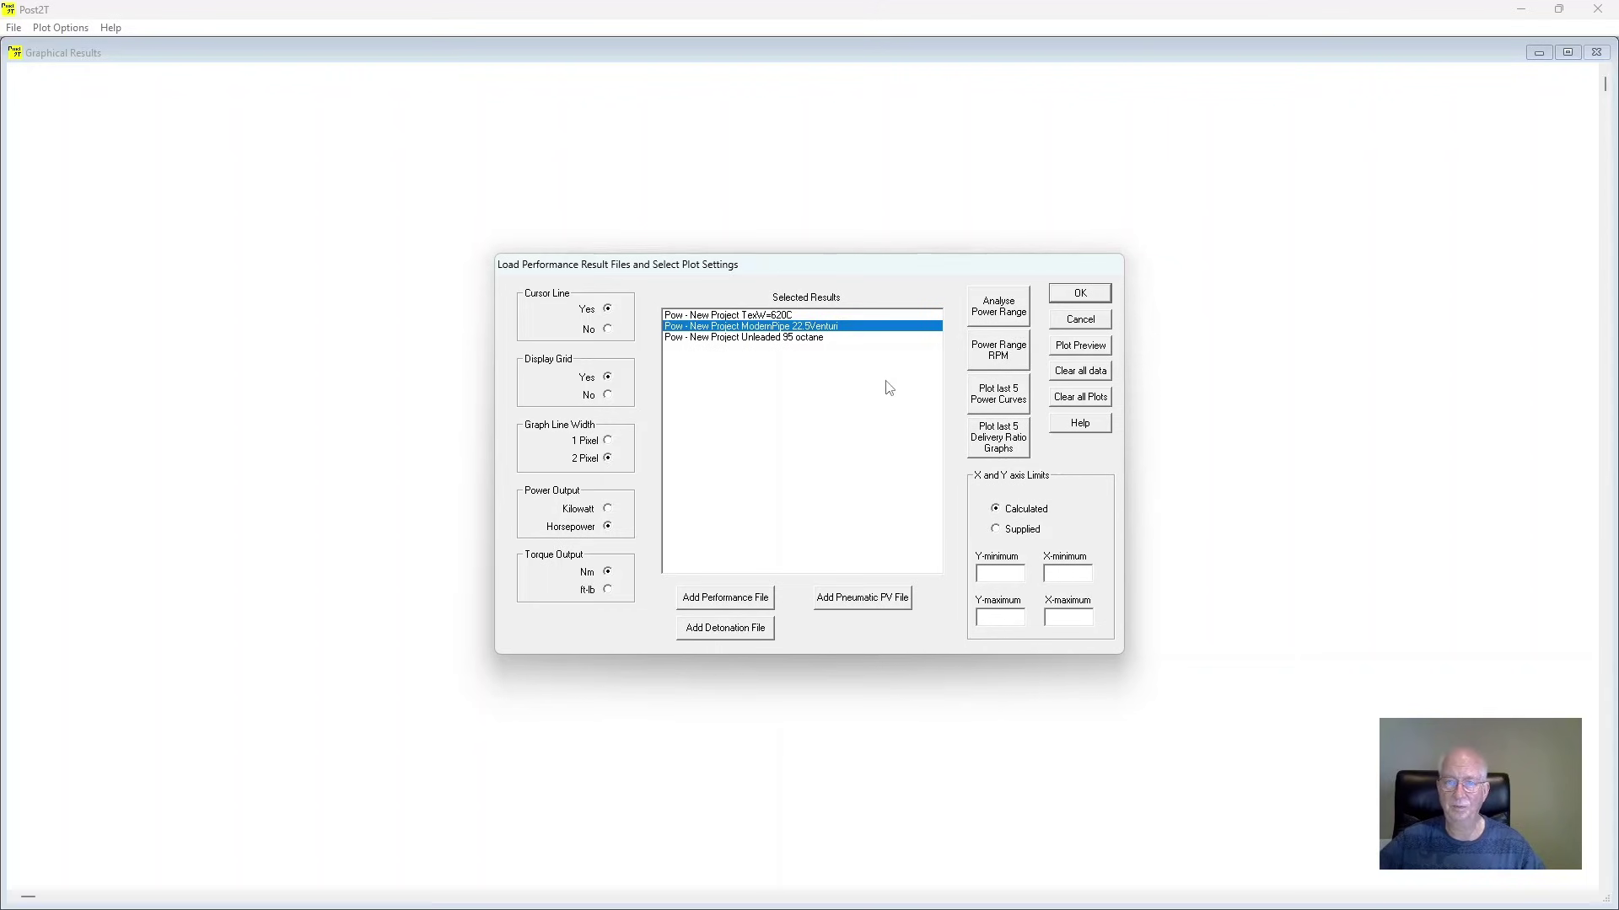
{"action": "left_click", "coordinate": [1097, 295]}
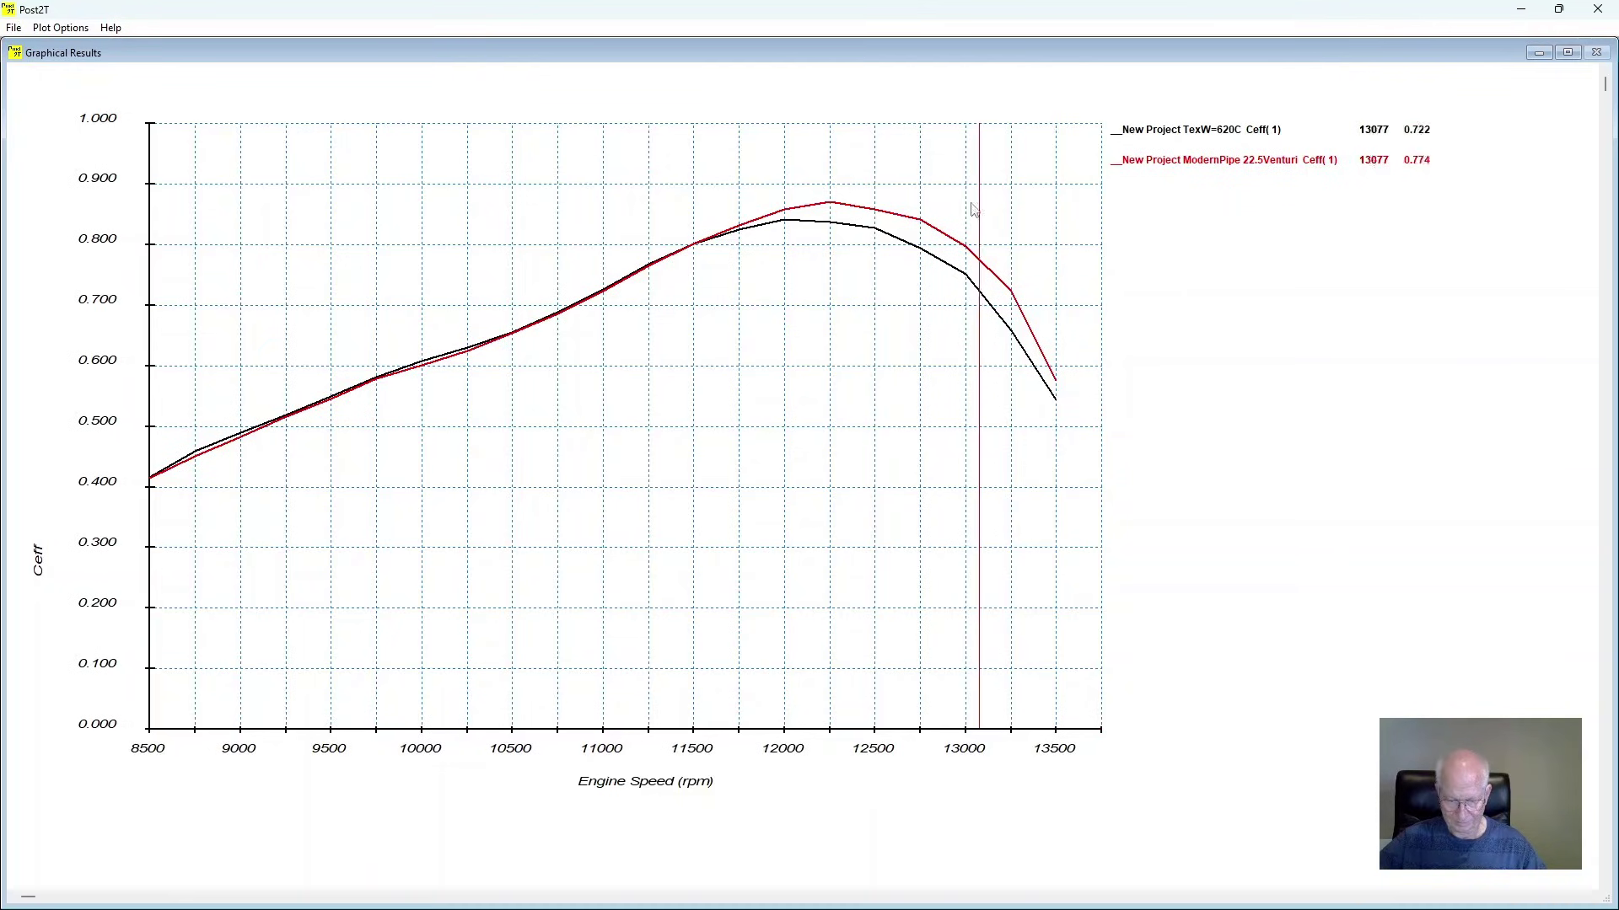
Step: Clear the Ceff plots and plot the PexAvC curves of the TexW=620C and ModernPipe 22.5Venturi results together
{"action": "left_click", "coordinate": [53, 29]}
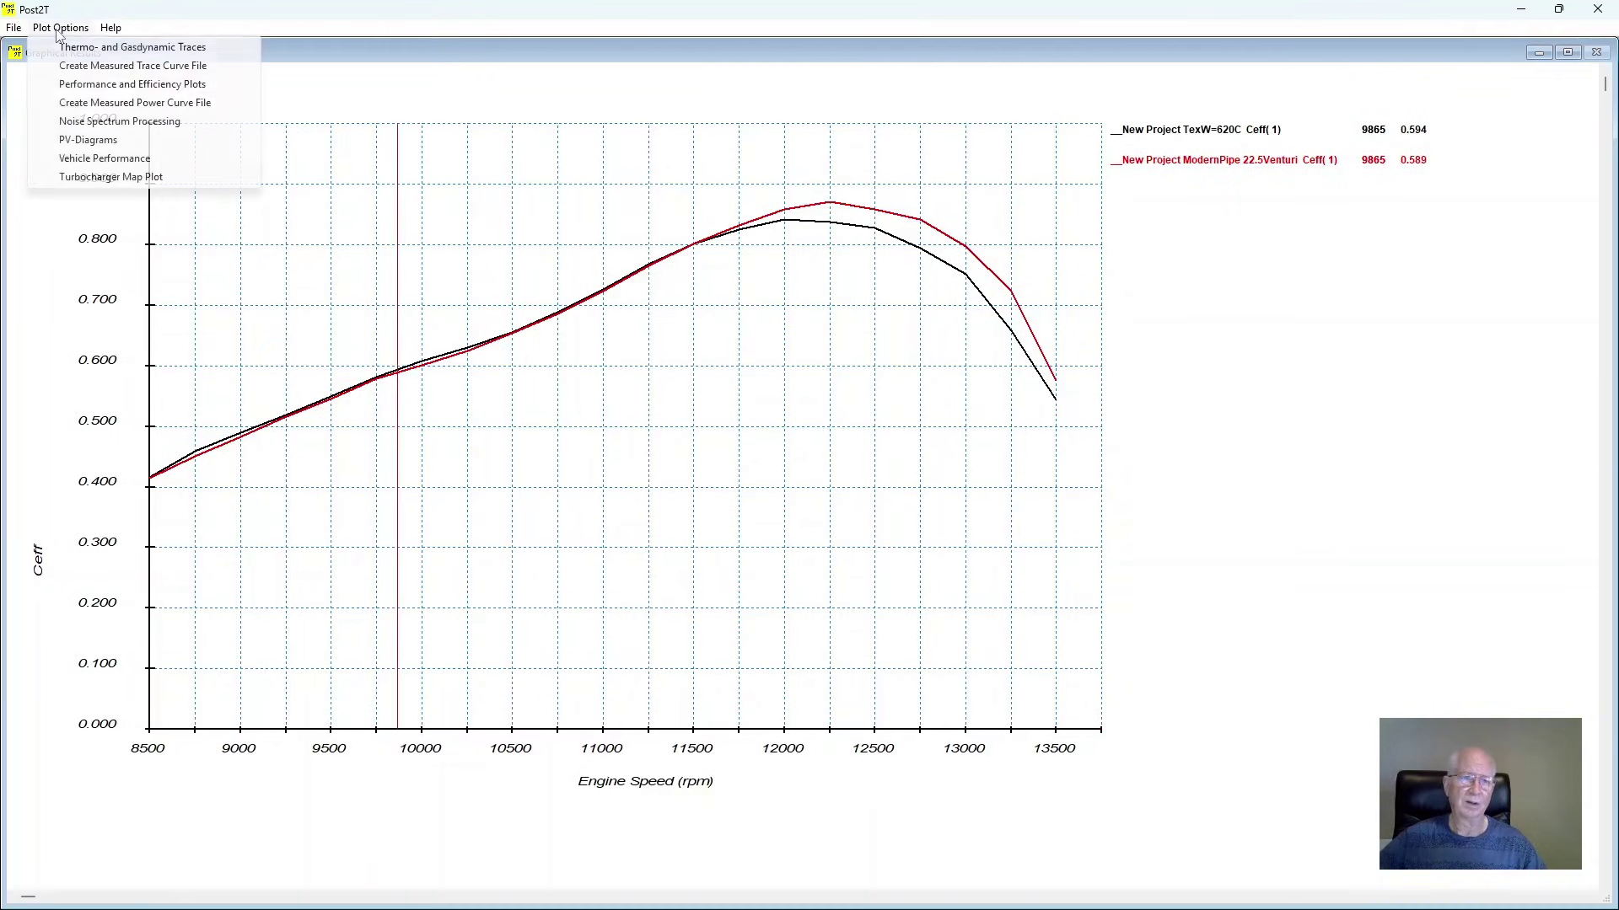
{"action": "left_click", "coordinate": [93, 85]}
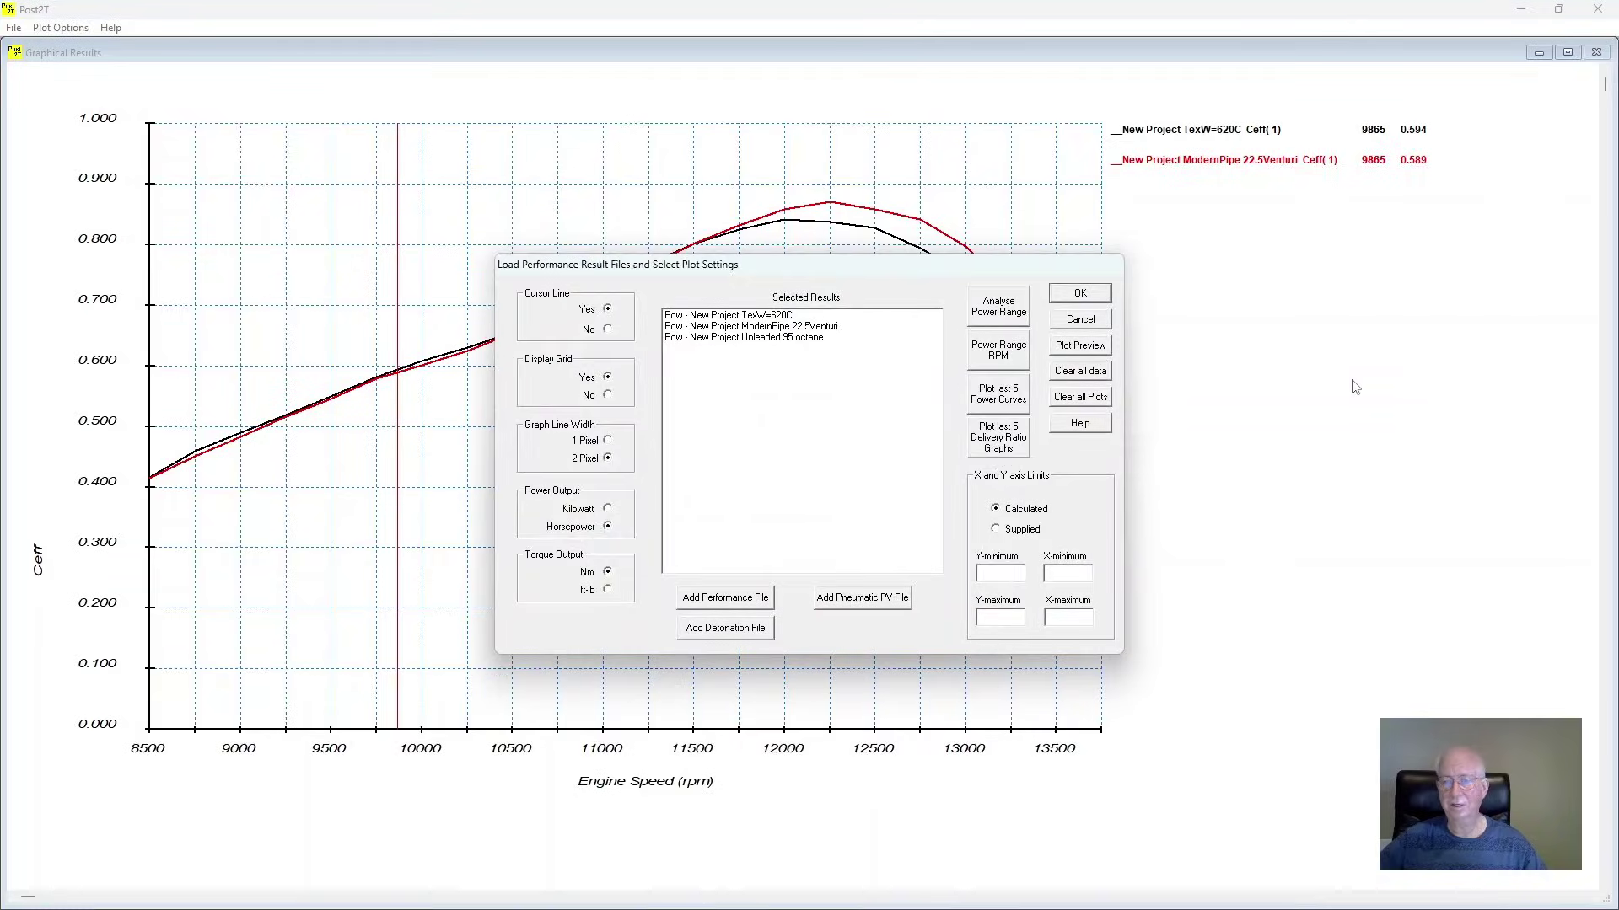
{"action": "left_click", "coordinate": [1082, 402]}
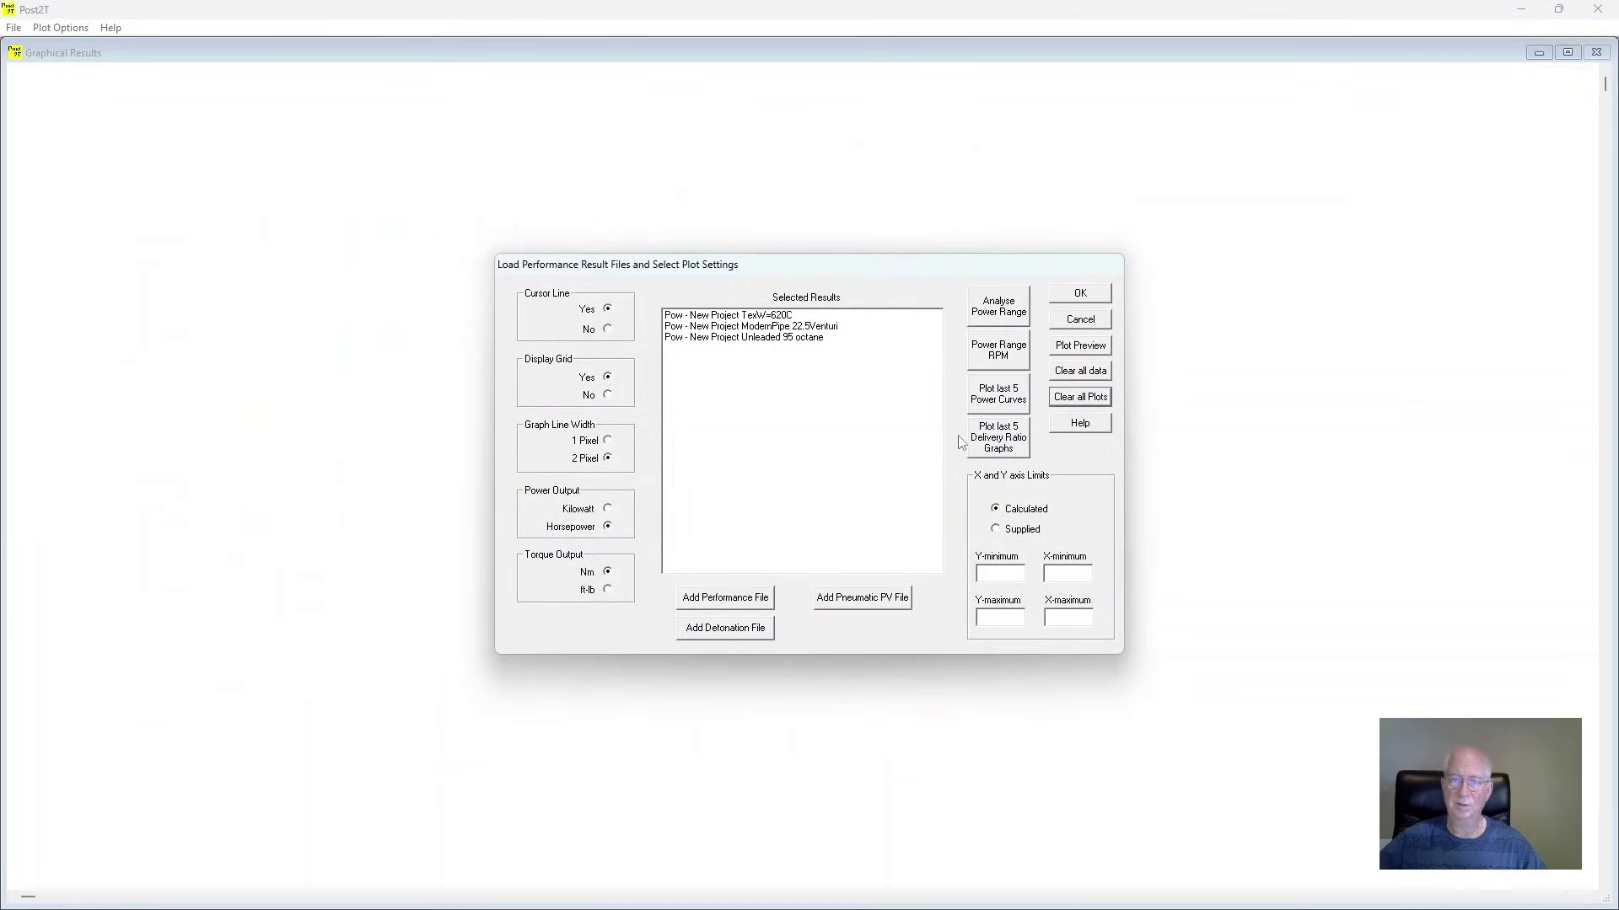
{"action": "double_click", "coordinate": [738, 317]}
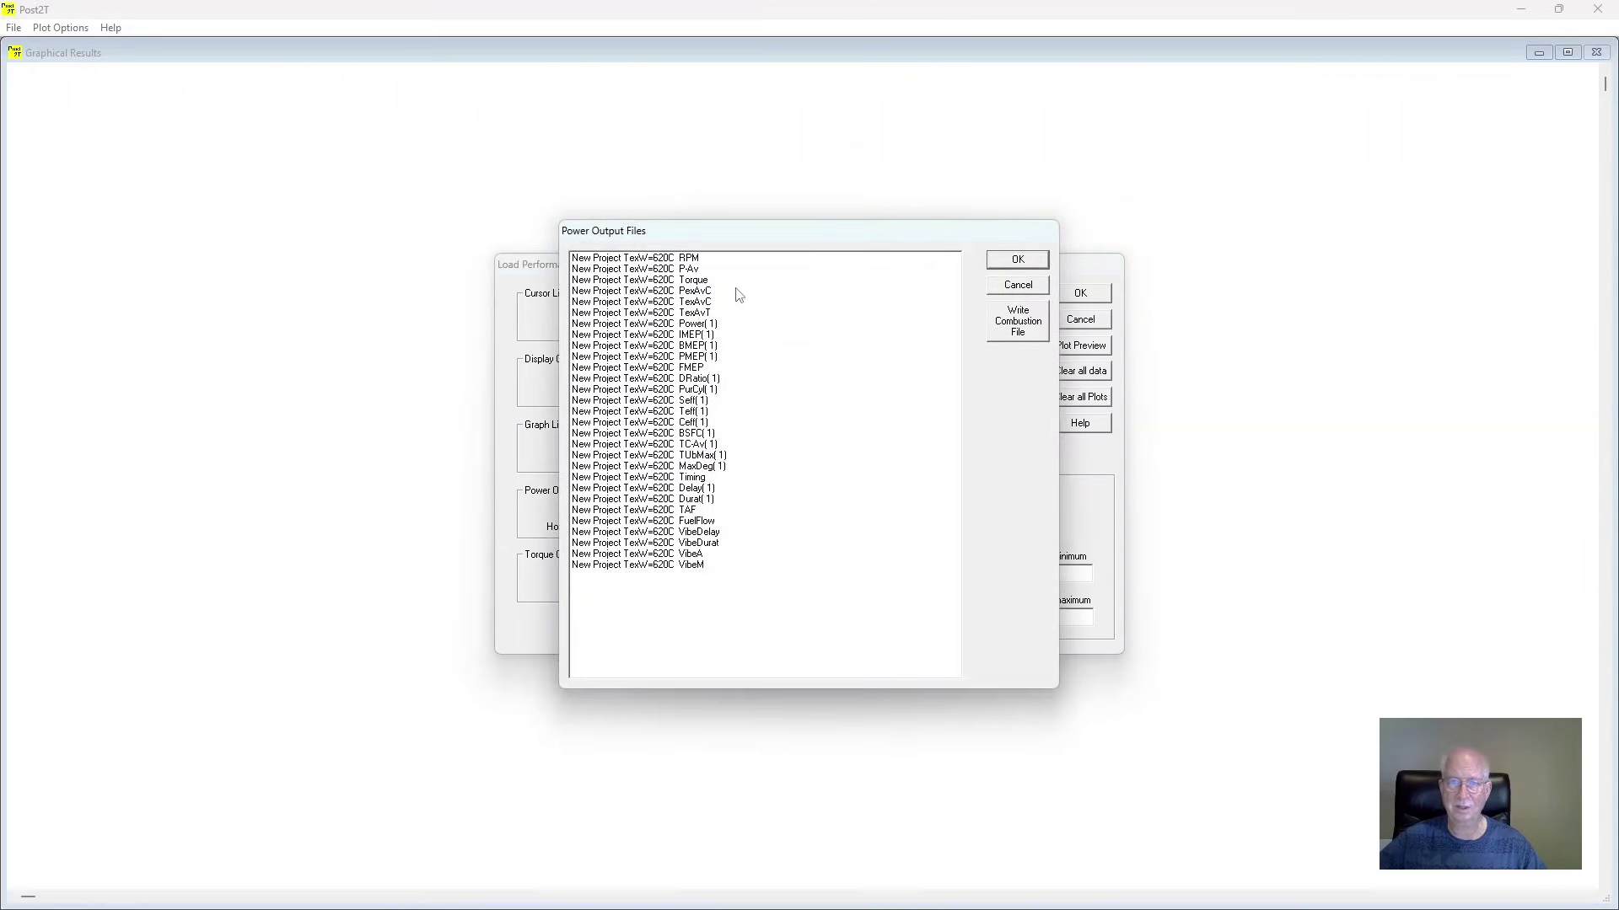
{"action": "left_click", "coordinate": [683, 294]}
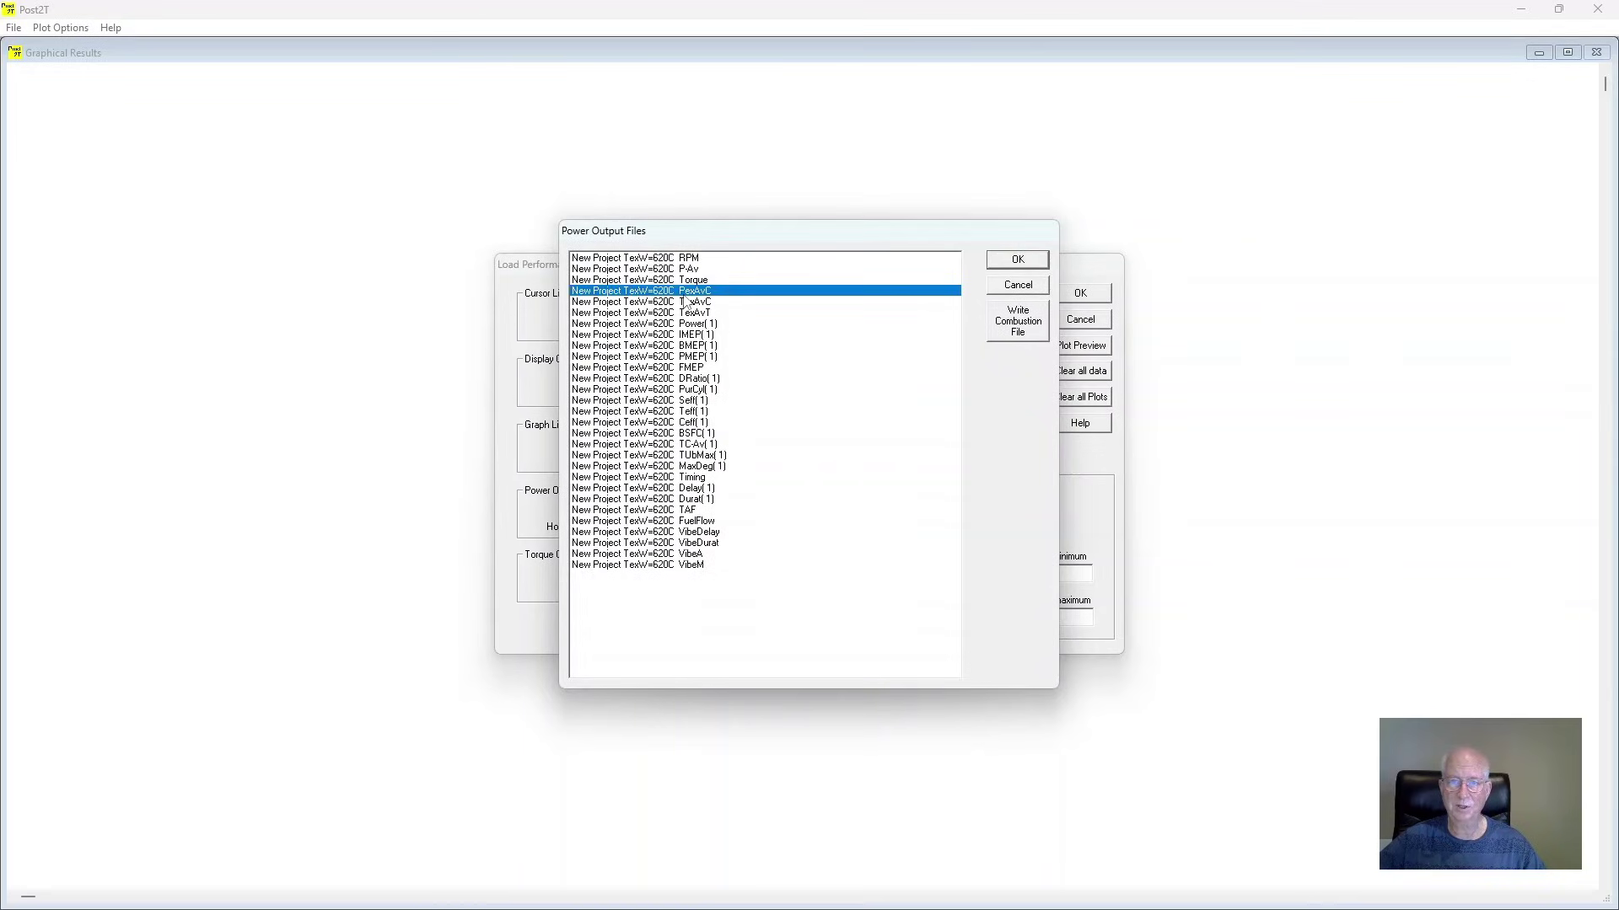
{"action": "left_click", "coordinate": [1018, 261]}
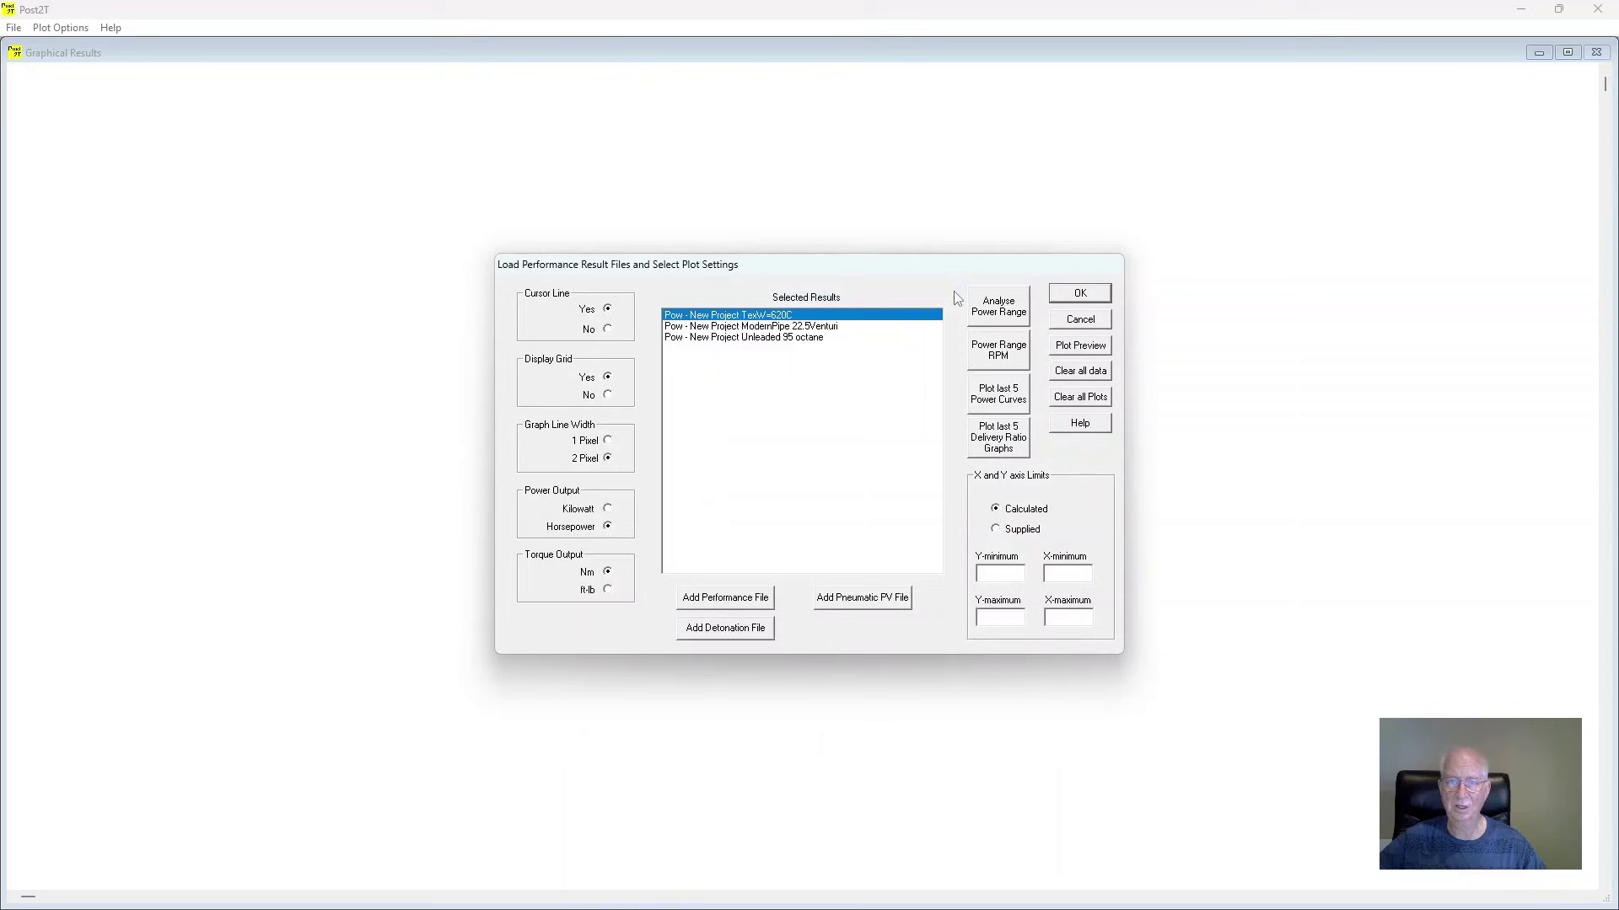
{"action": "double_click", "coordinate": [766, 329]}
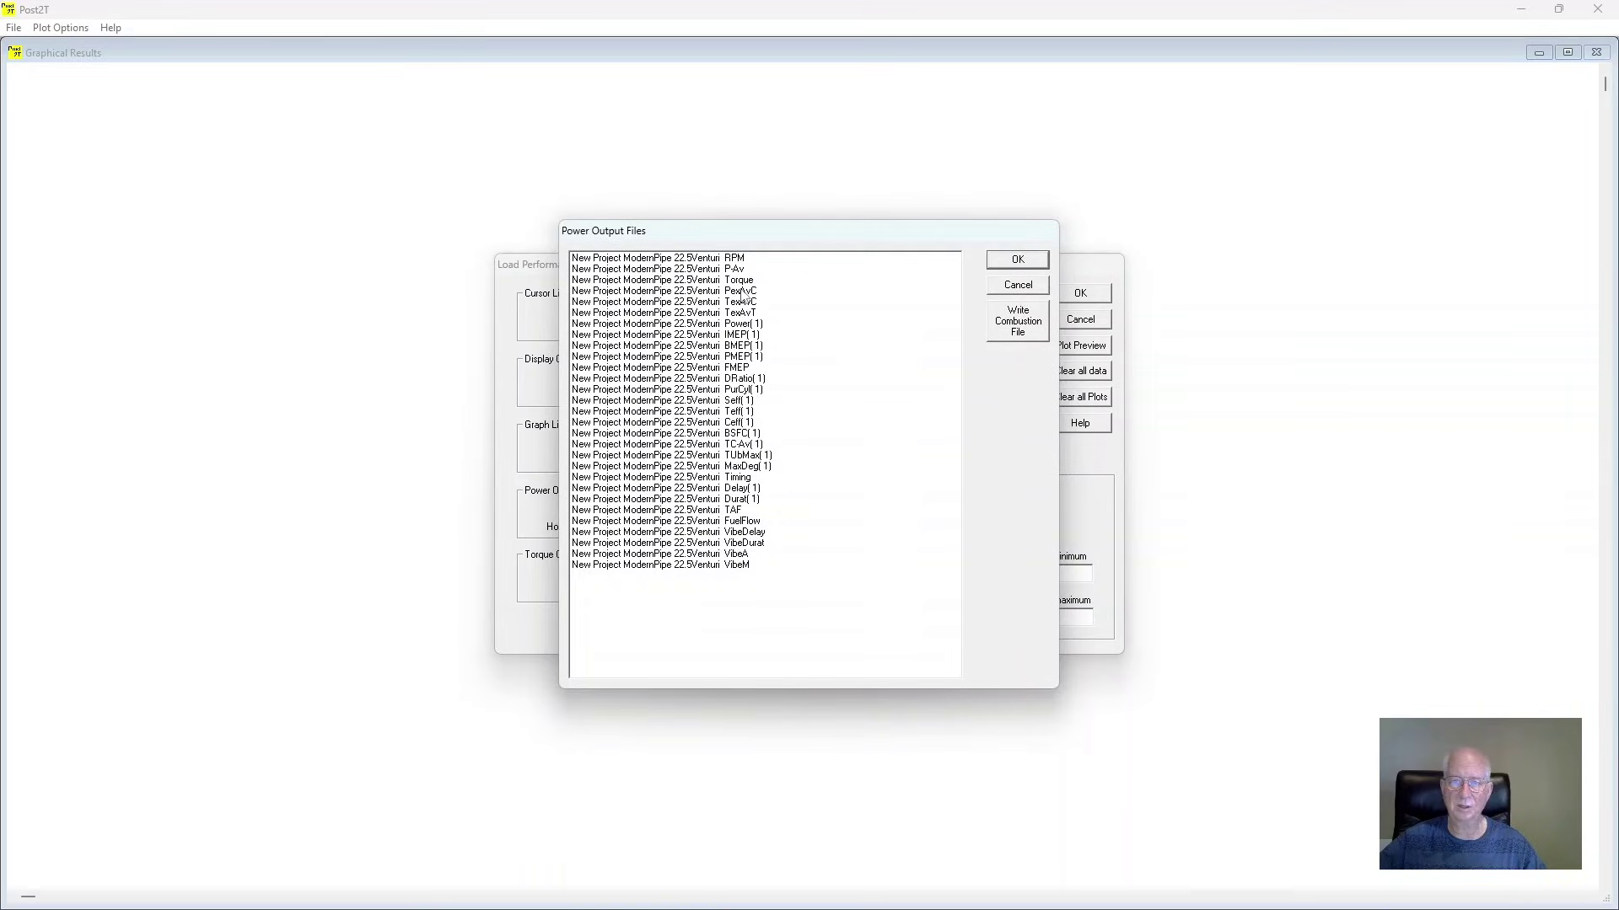
{"action": "left_click", "coordinate": [743, 292]}
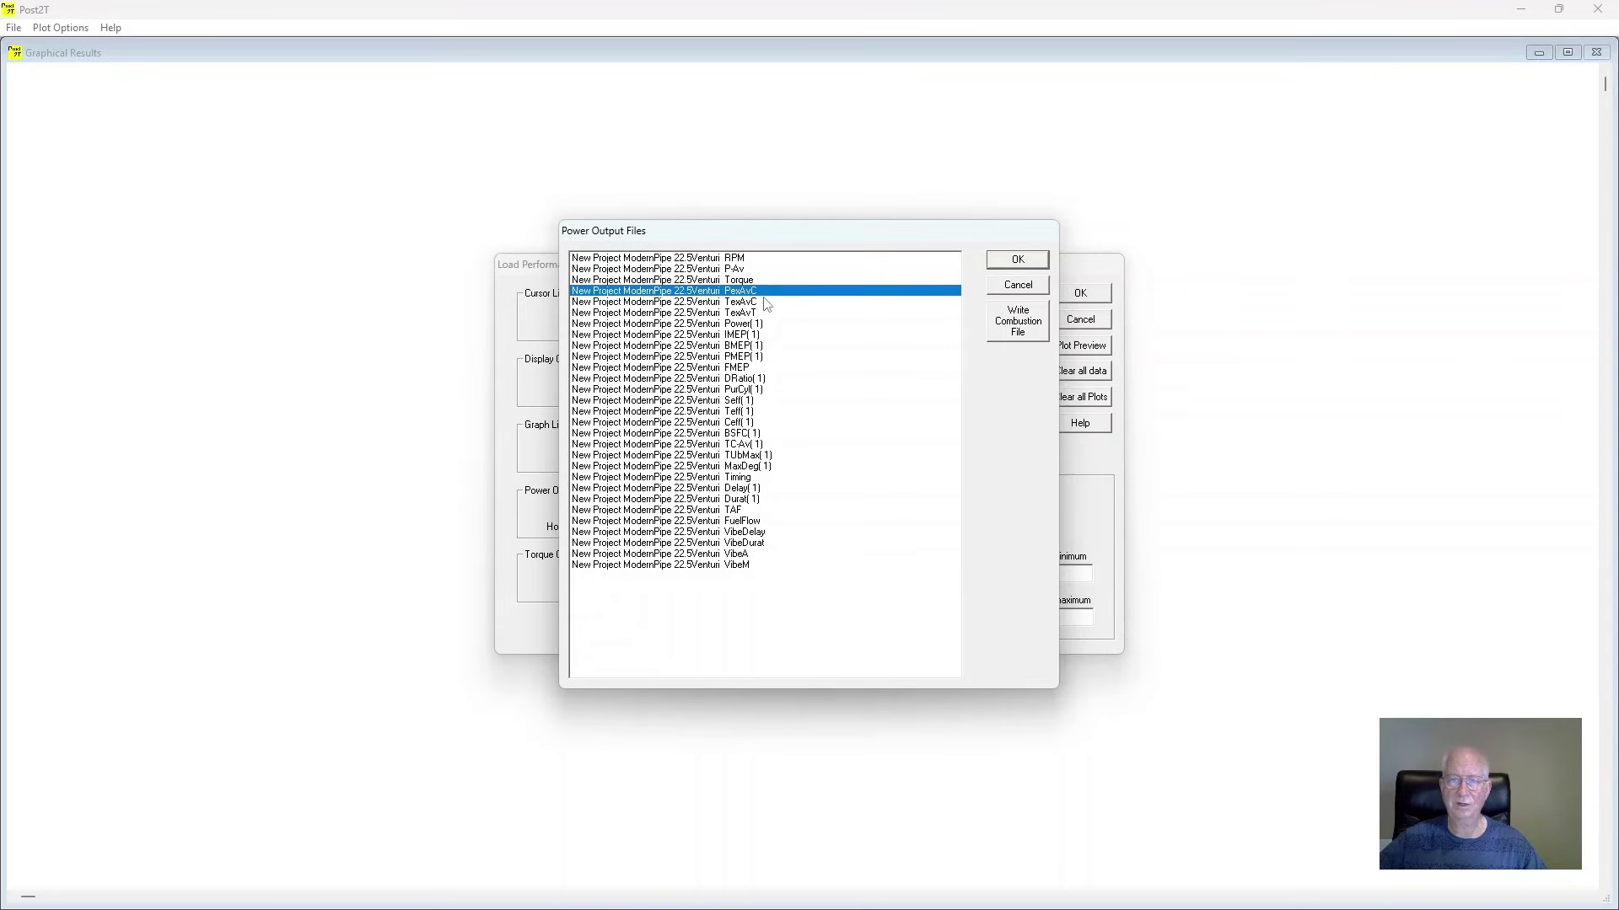
{"action": "left_click", "coordinate": [1025, 268]}
{"action": "left_click", "coordinate": [1094, 295]}
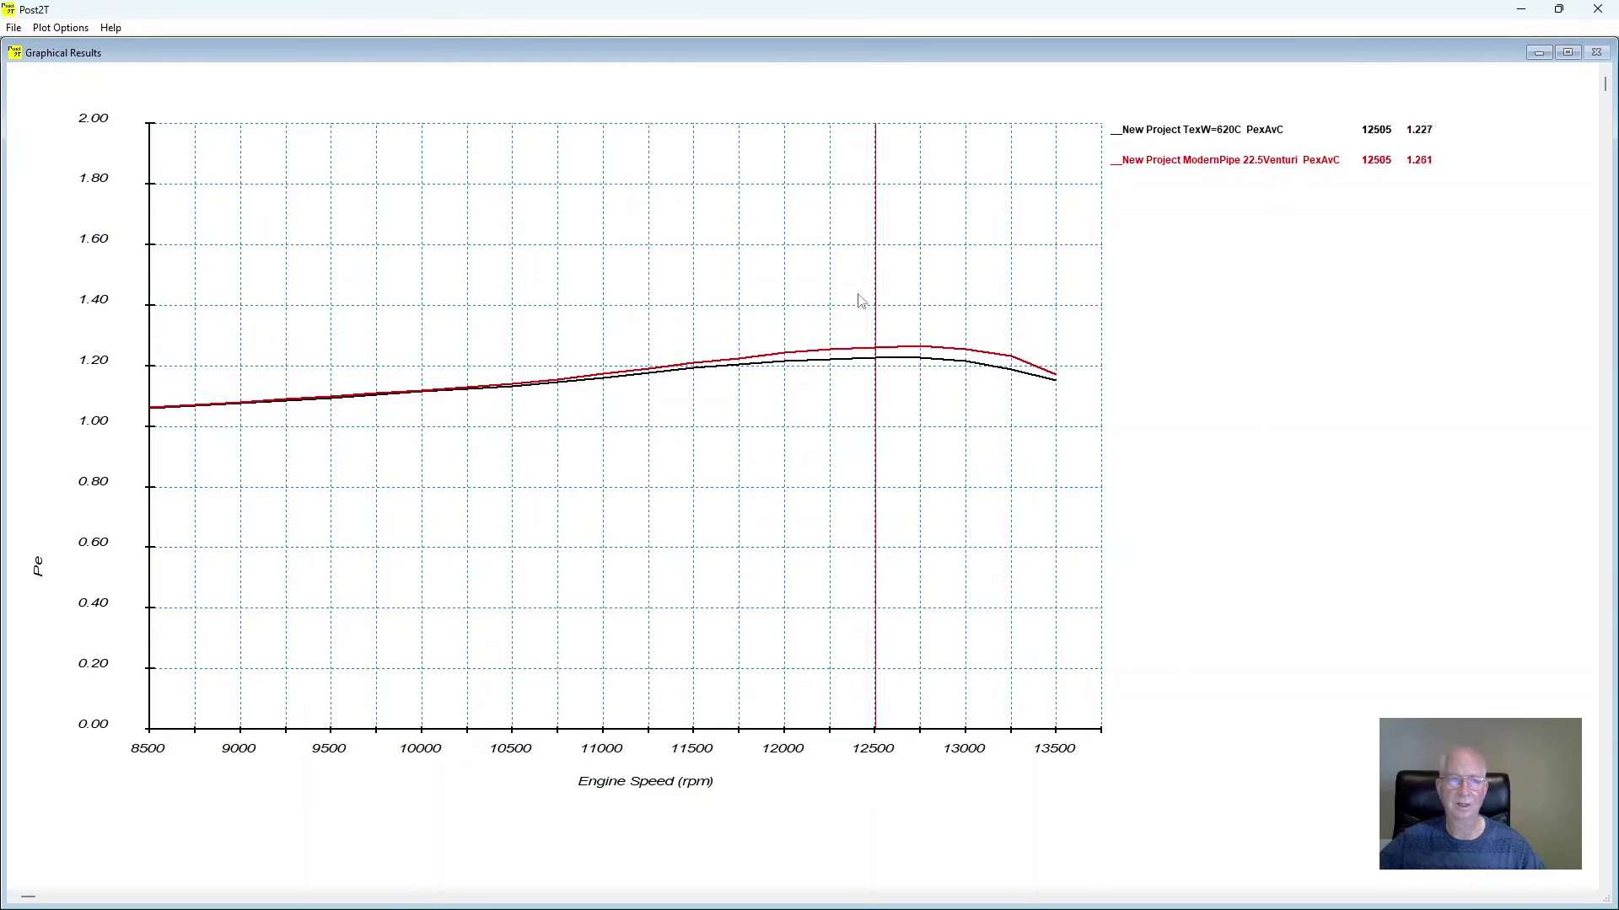
Step: Clear the PexAvC plots and plot the TexAvT exhaust temperature curves of the TexW=620C and ModernPipe 22.5Venturi results together
{"action": "left_click", "coordinate": [76, 30]}
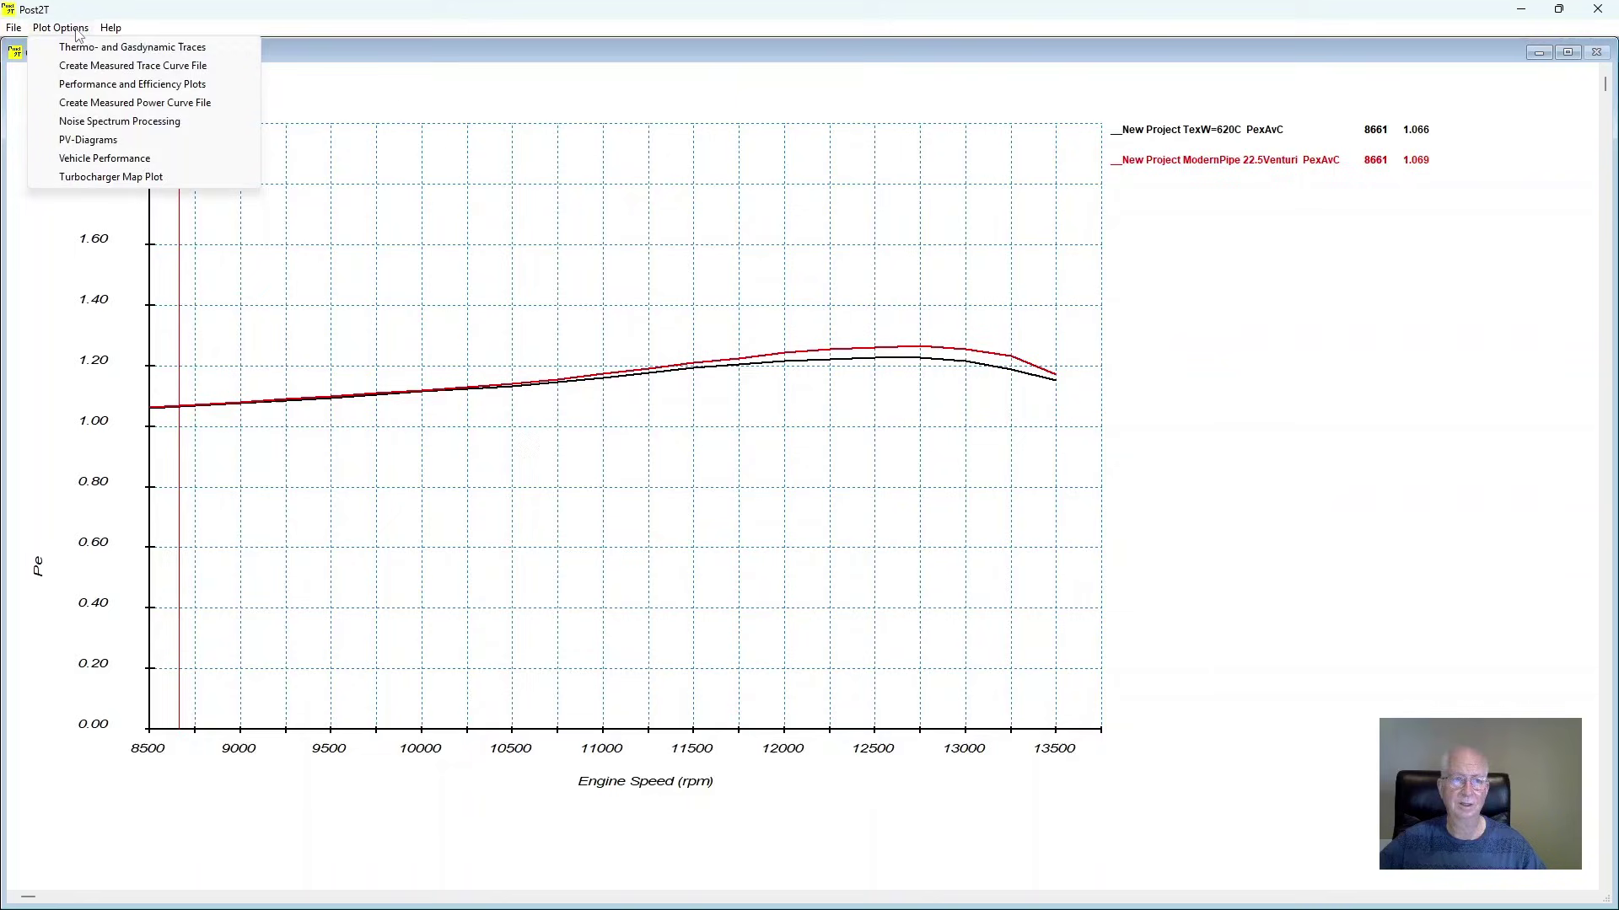
{"action": "left_click", "coordinate": [118, 85]}
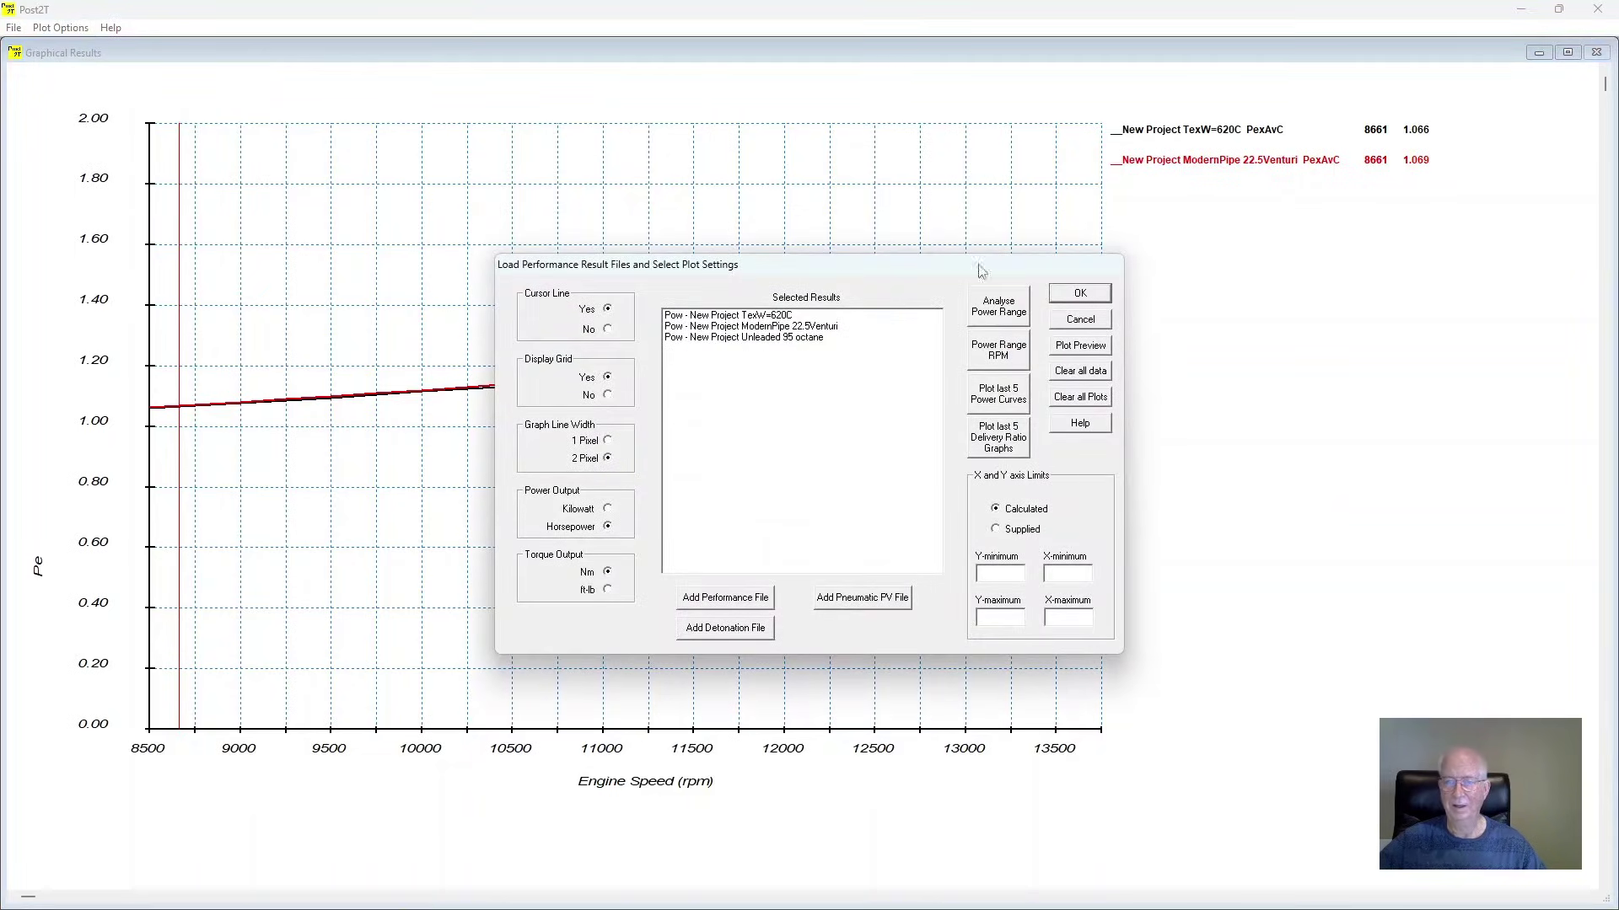
{"action": "left_click", "coordinate": [1080, 398]}
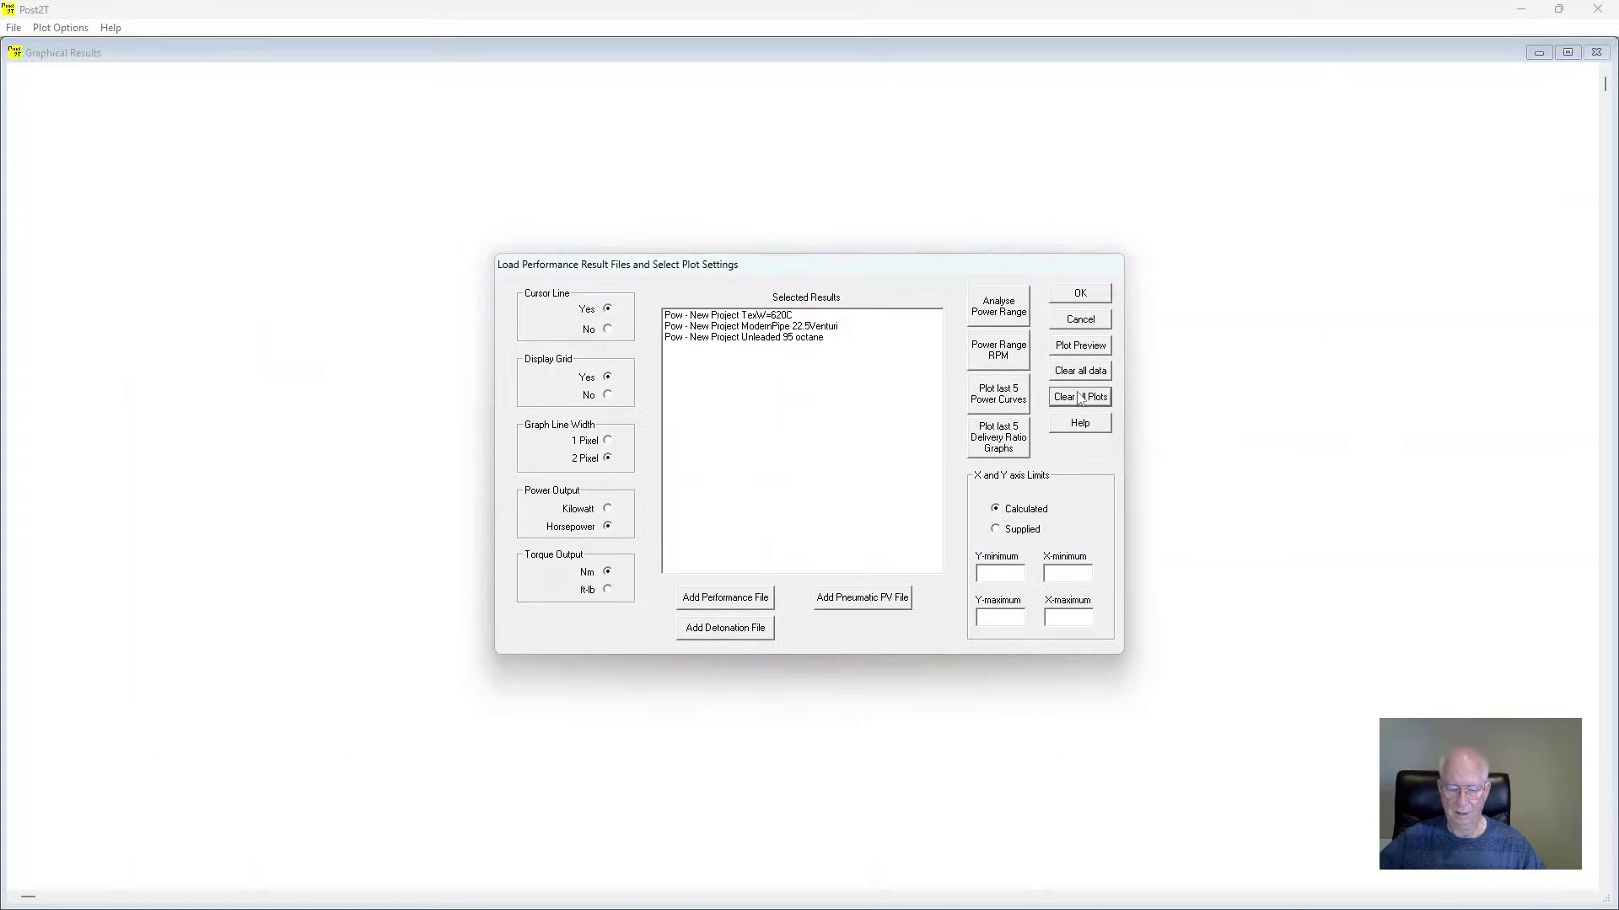
{"action": "double_click", "coordinate": [770, 319]}
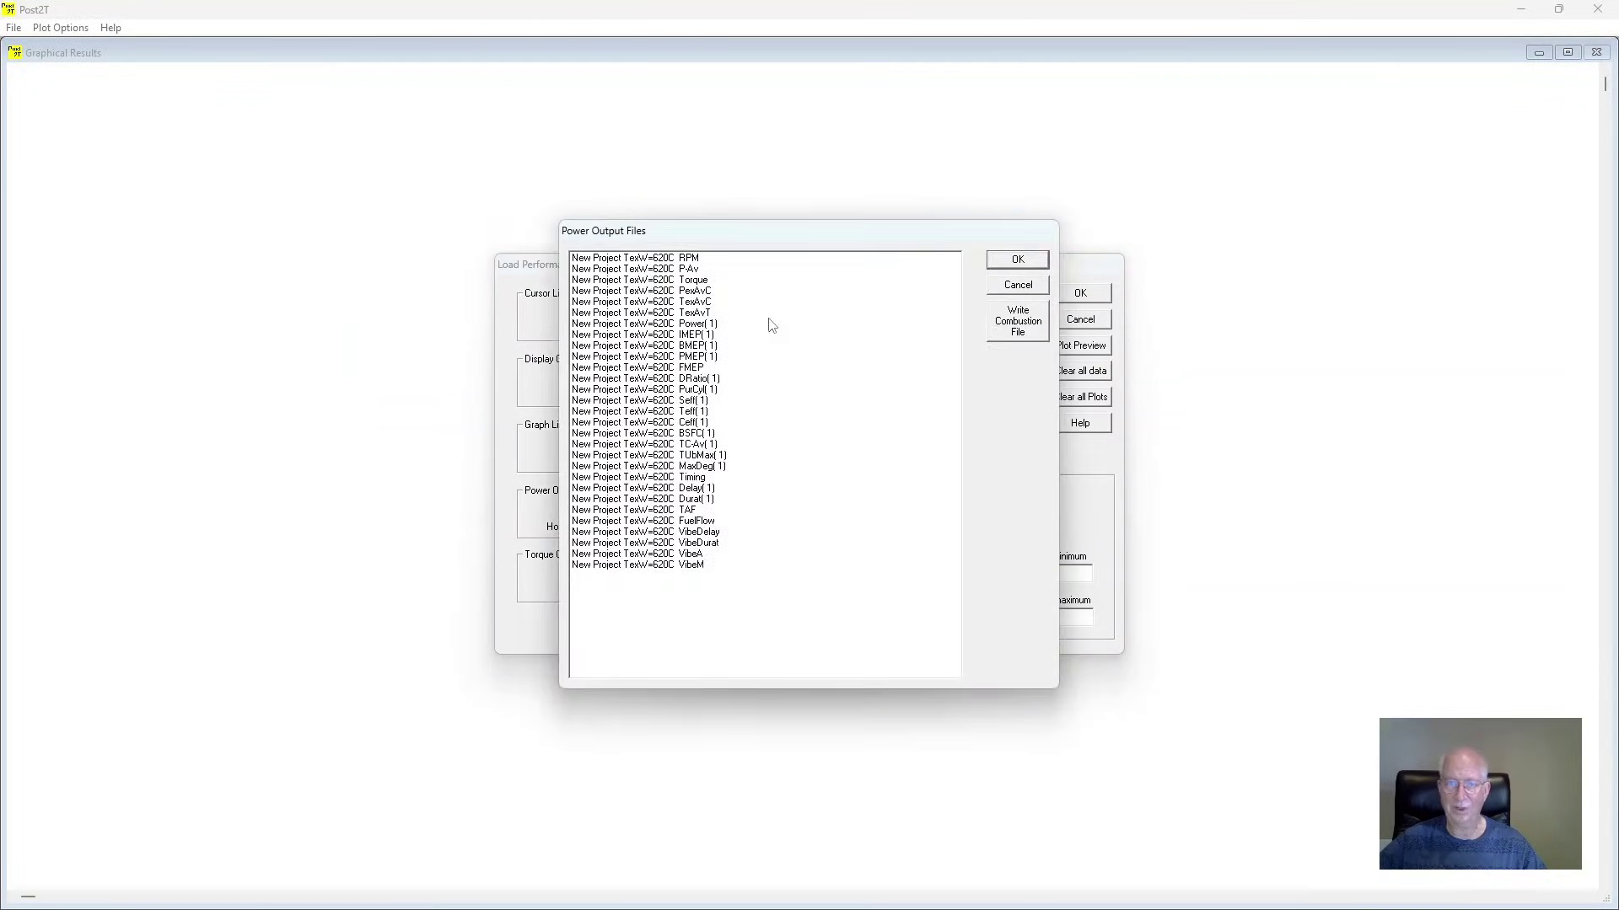
{"action": "left_click", "coordinate": [698, 315]}
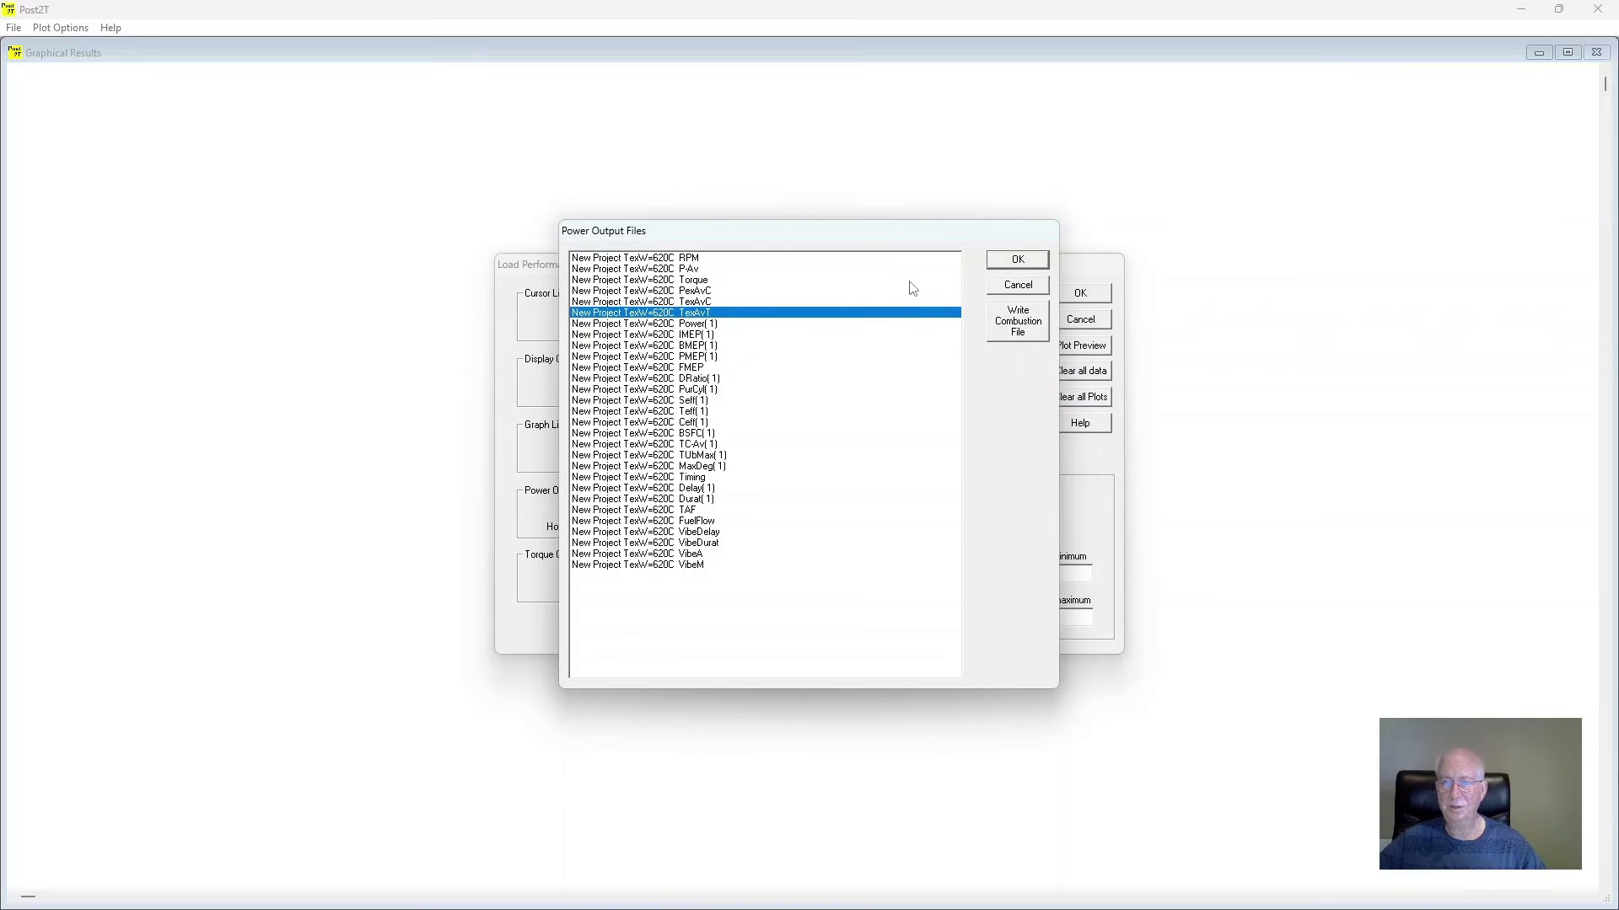
{"action": "left_click", "coordinate": [1018, 260]}
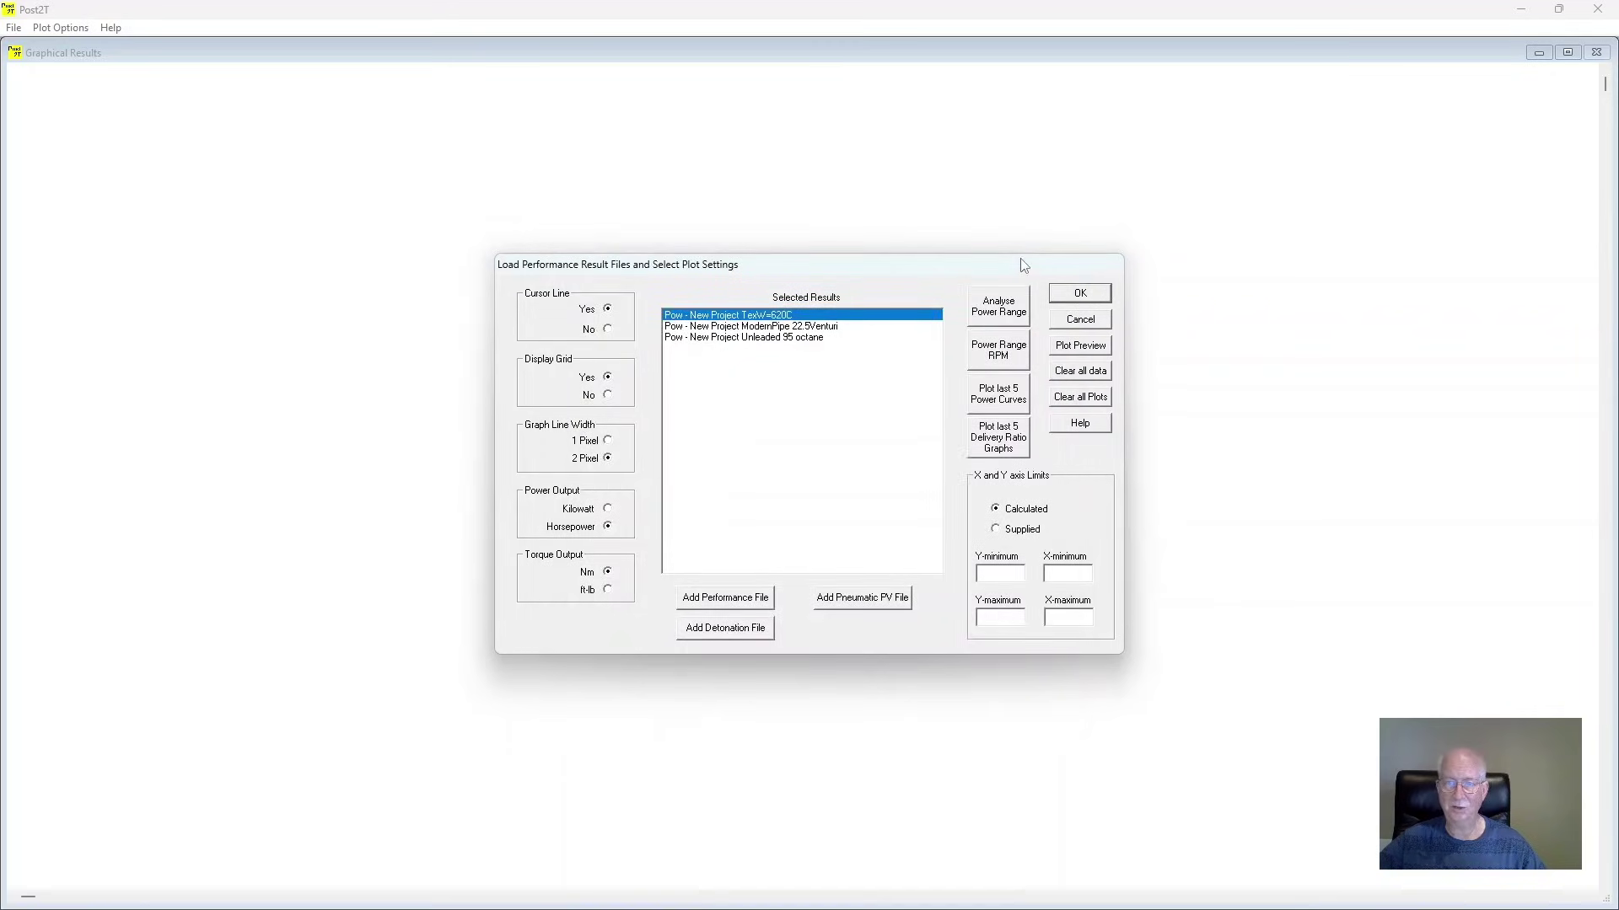
{"action": "double_click", "coordinate": [834, 328]}
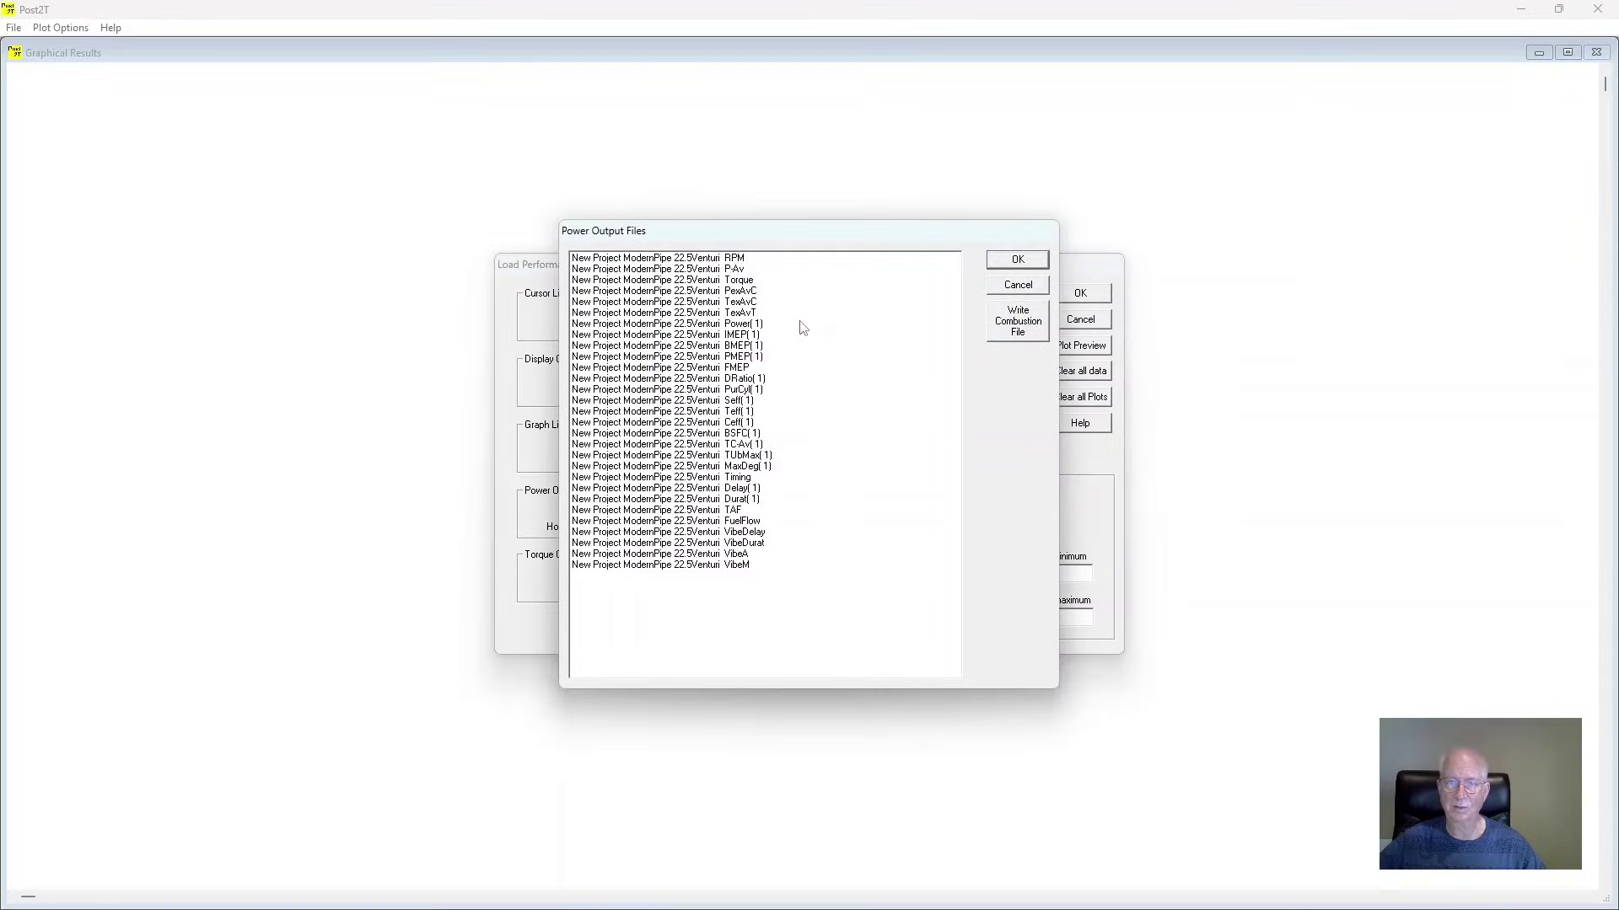
{"action": "left_click", "coordinate": [745, 321]}
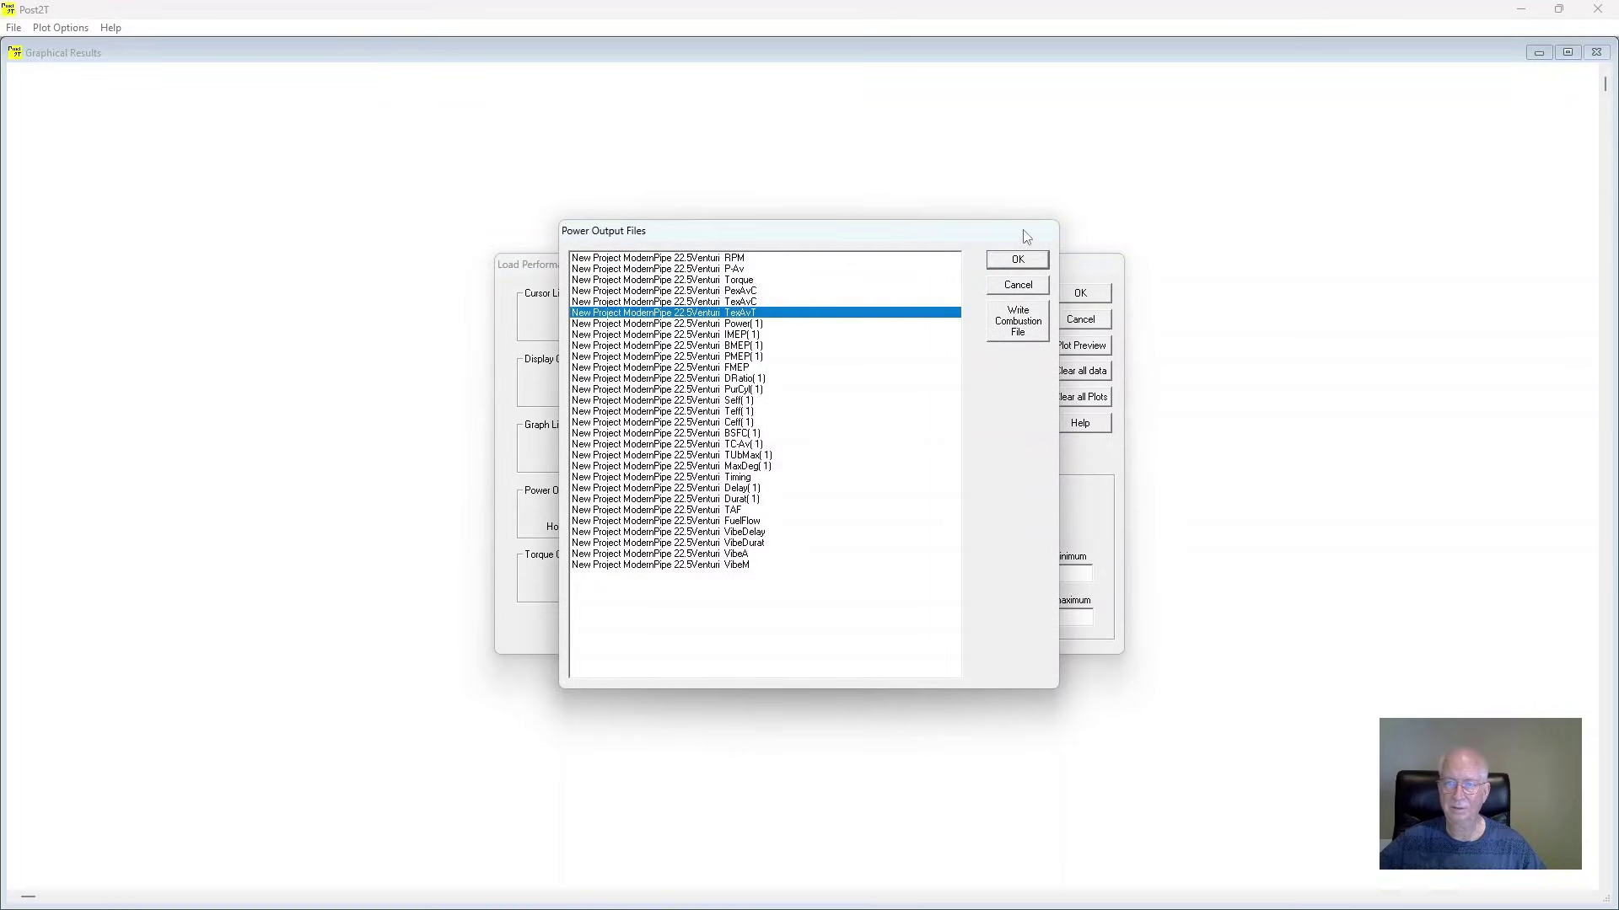
{"action": "left_click", "coordinate": [1018, 259]}
{"action": "left_click", "coordinate": [1083, 298]}
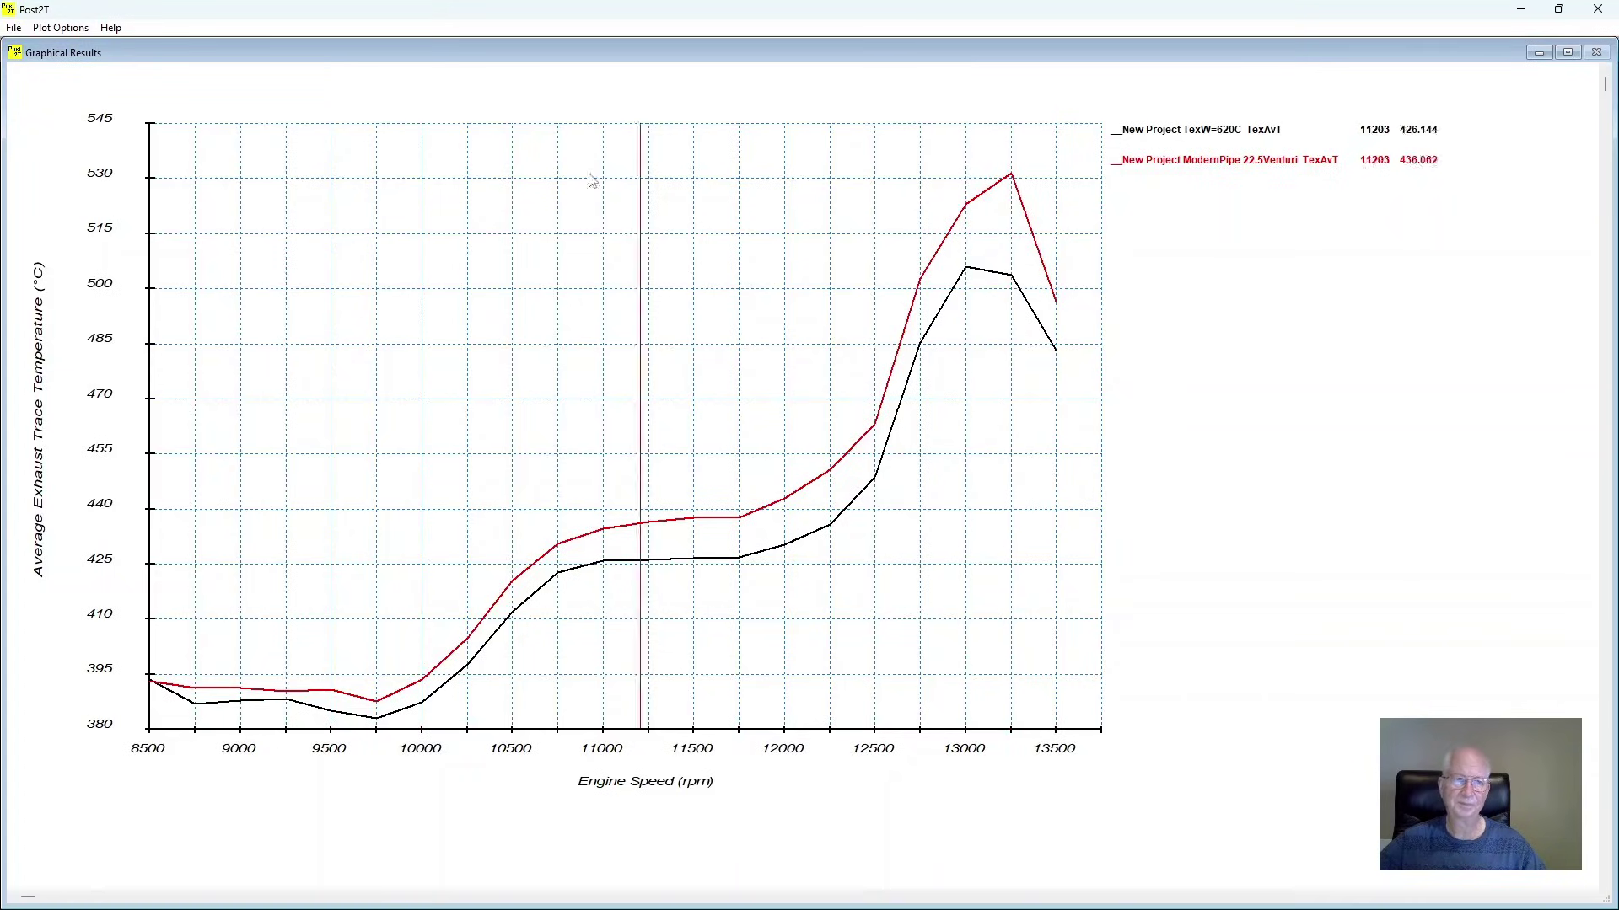
{"action": "left_click", "coordinate": [67, 29]}
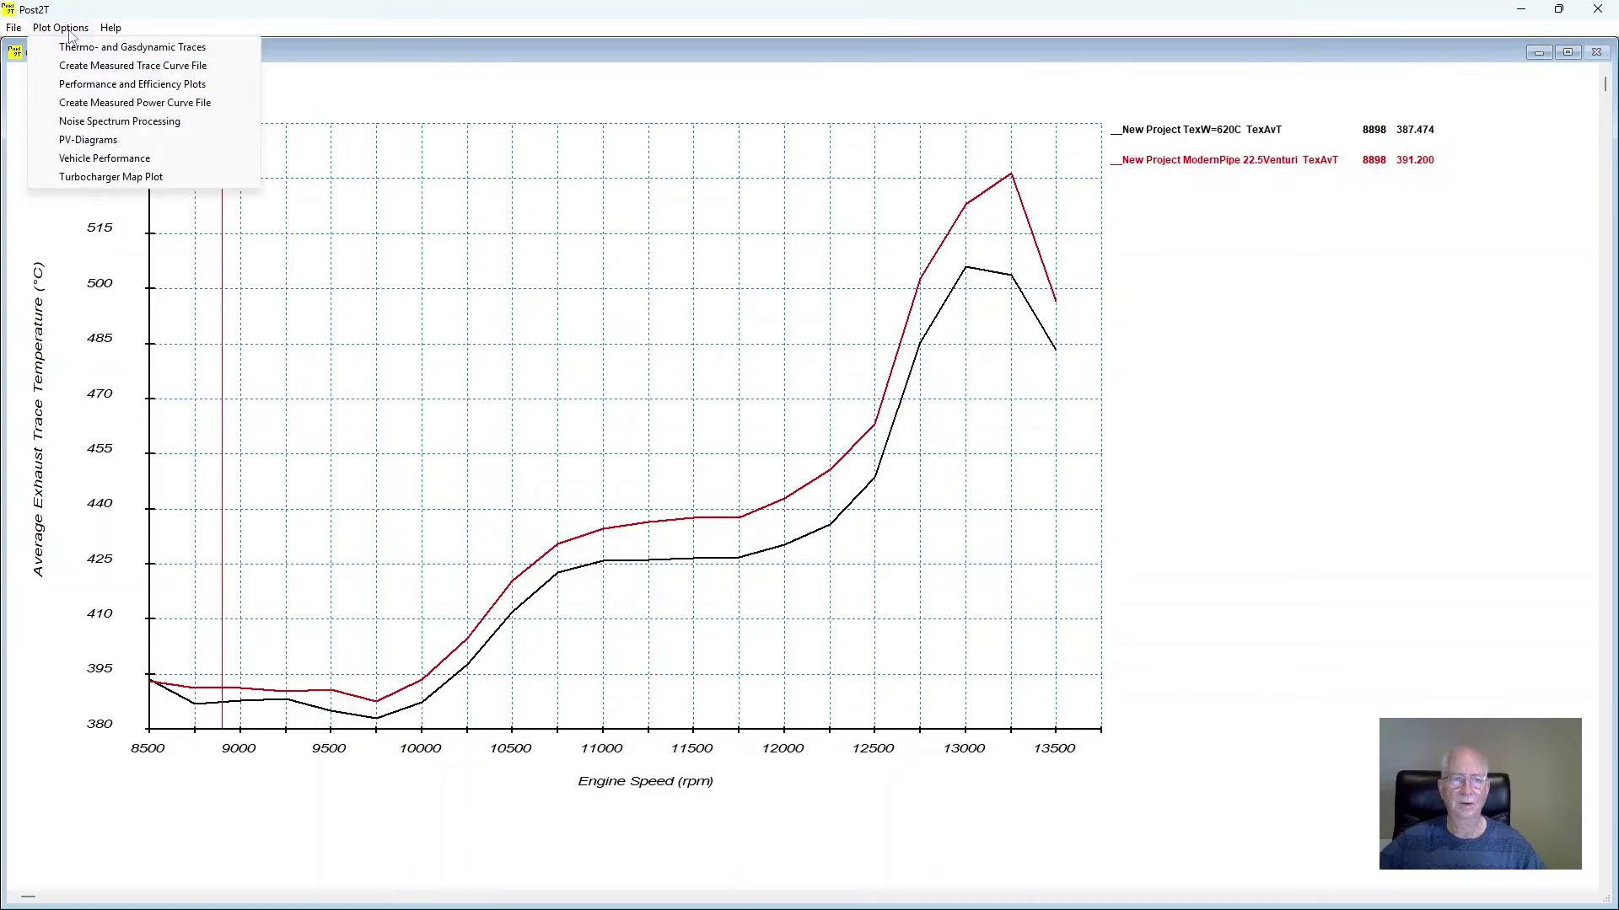
{"action": "left_click", "coordinate": [127, 48]}
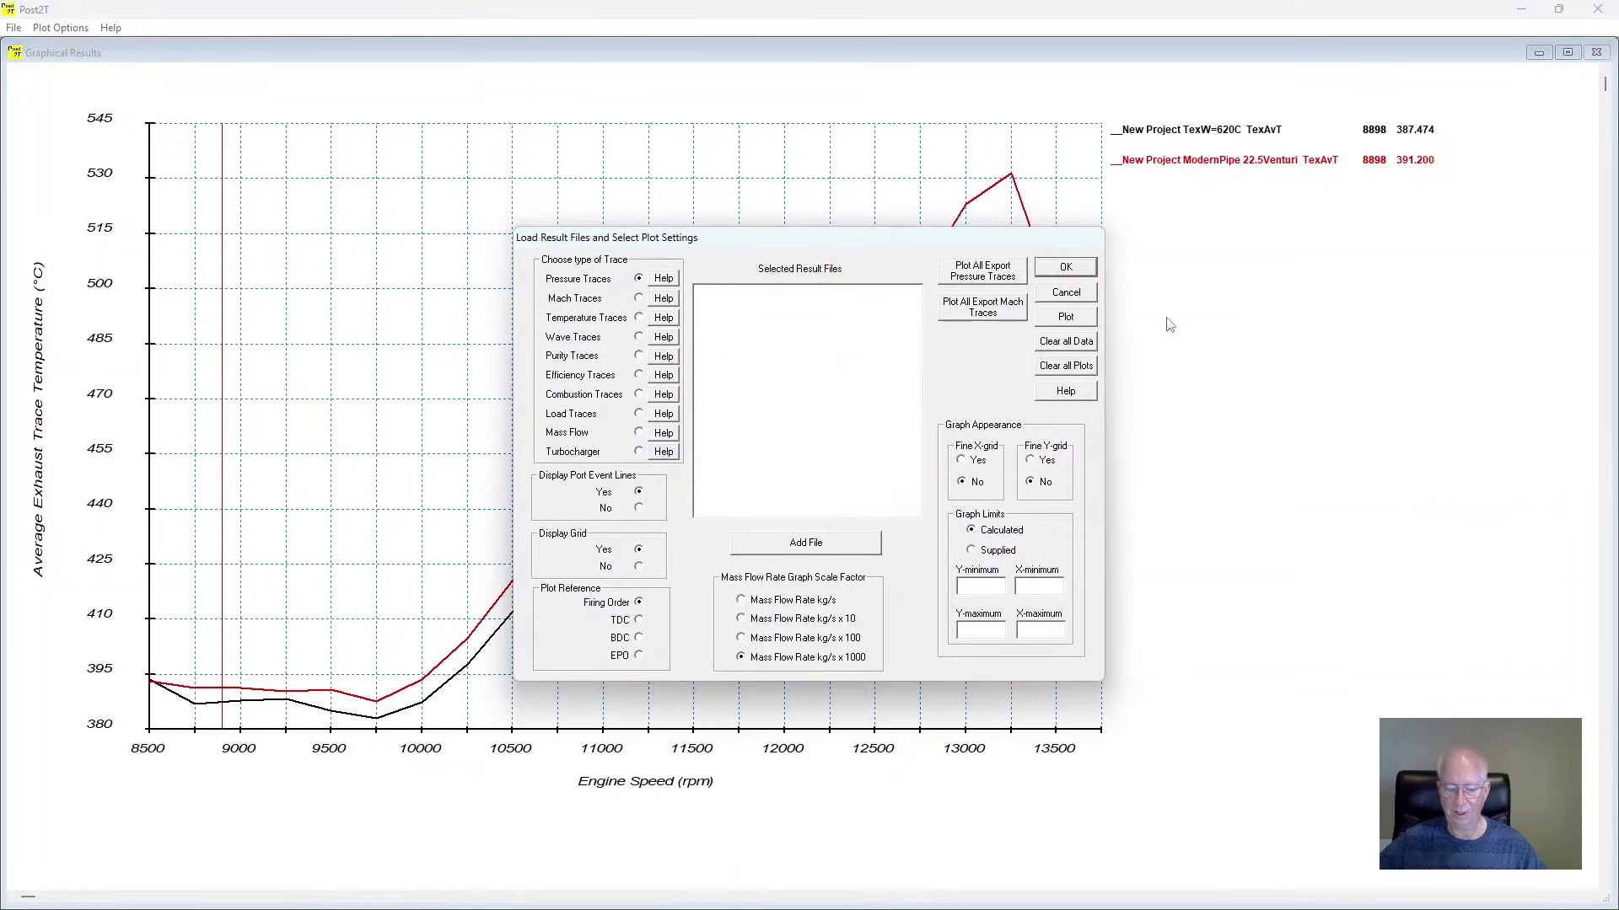
{"action": "left_click", "coordinate": [1066, 292]}
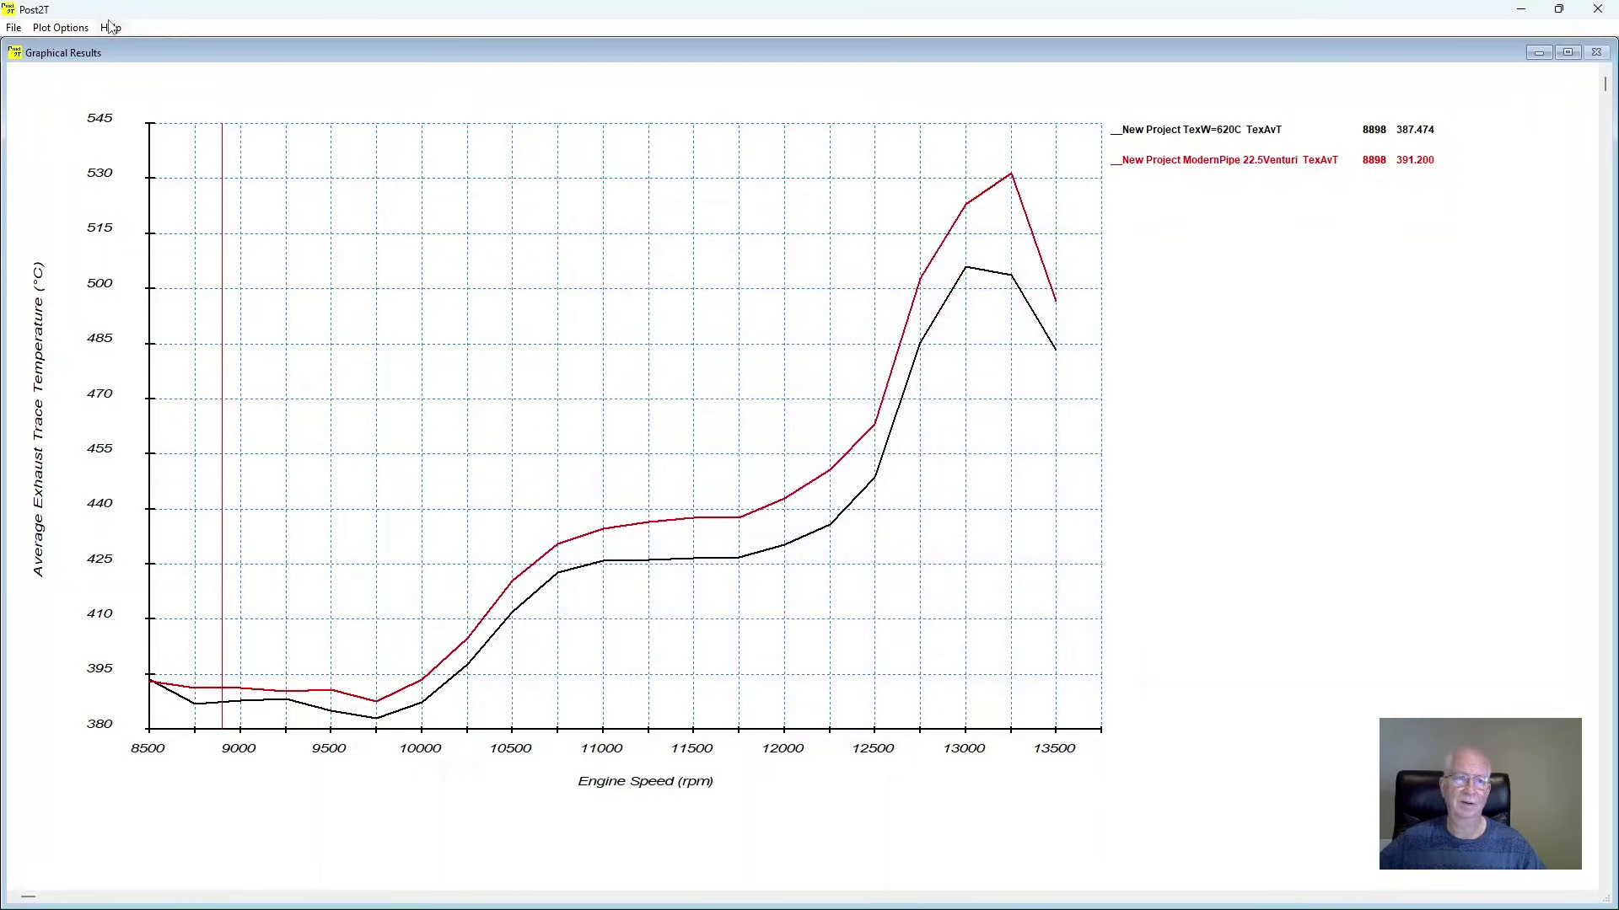
Step: Add the detonation file New Project.det to the performance results and clear all plots from the graph
{"action": "left_click", "coordinate": [60, 28]}
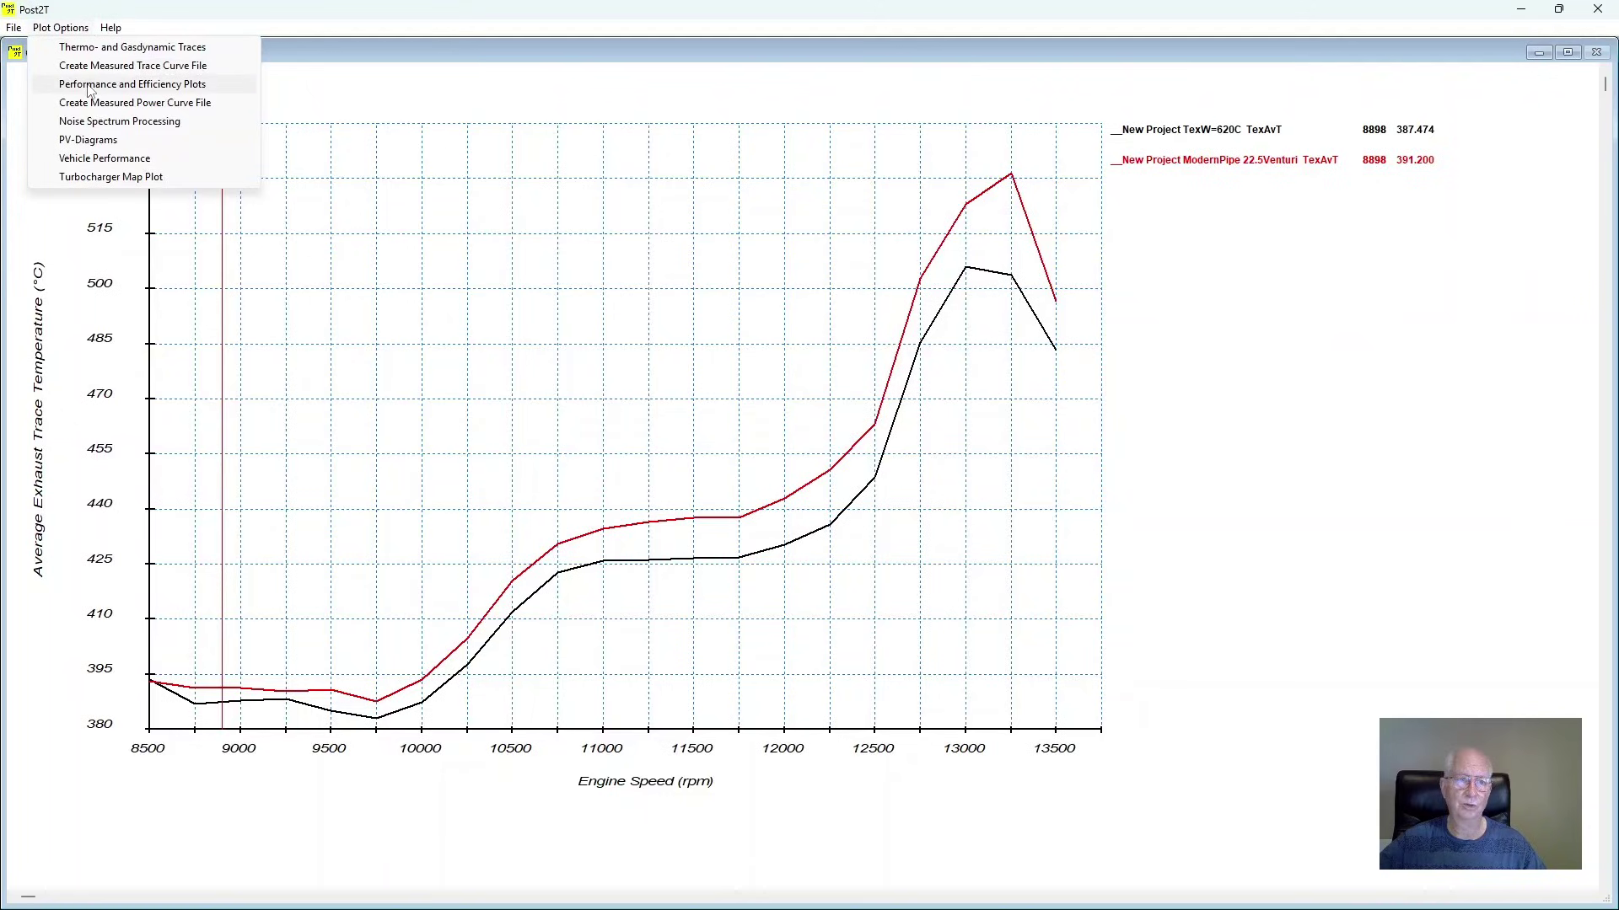
{"action": "left_click", "coordinate": [101, 80]}
{"action": "left_click", "coordinate": [730, 633]}
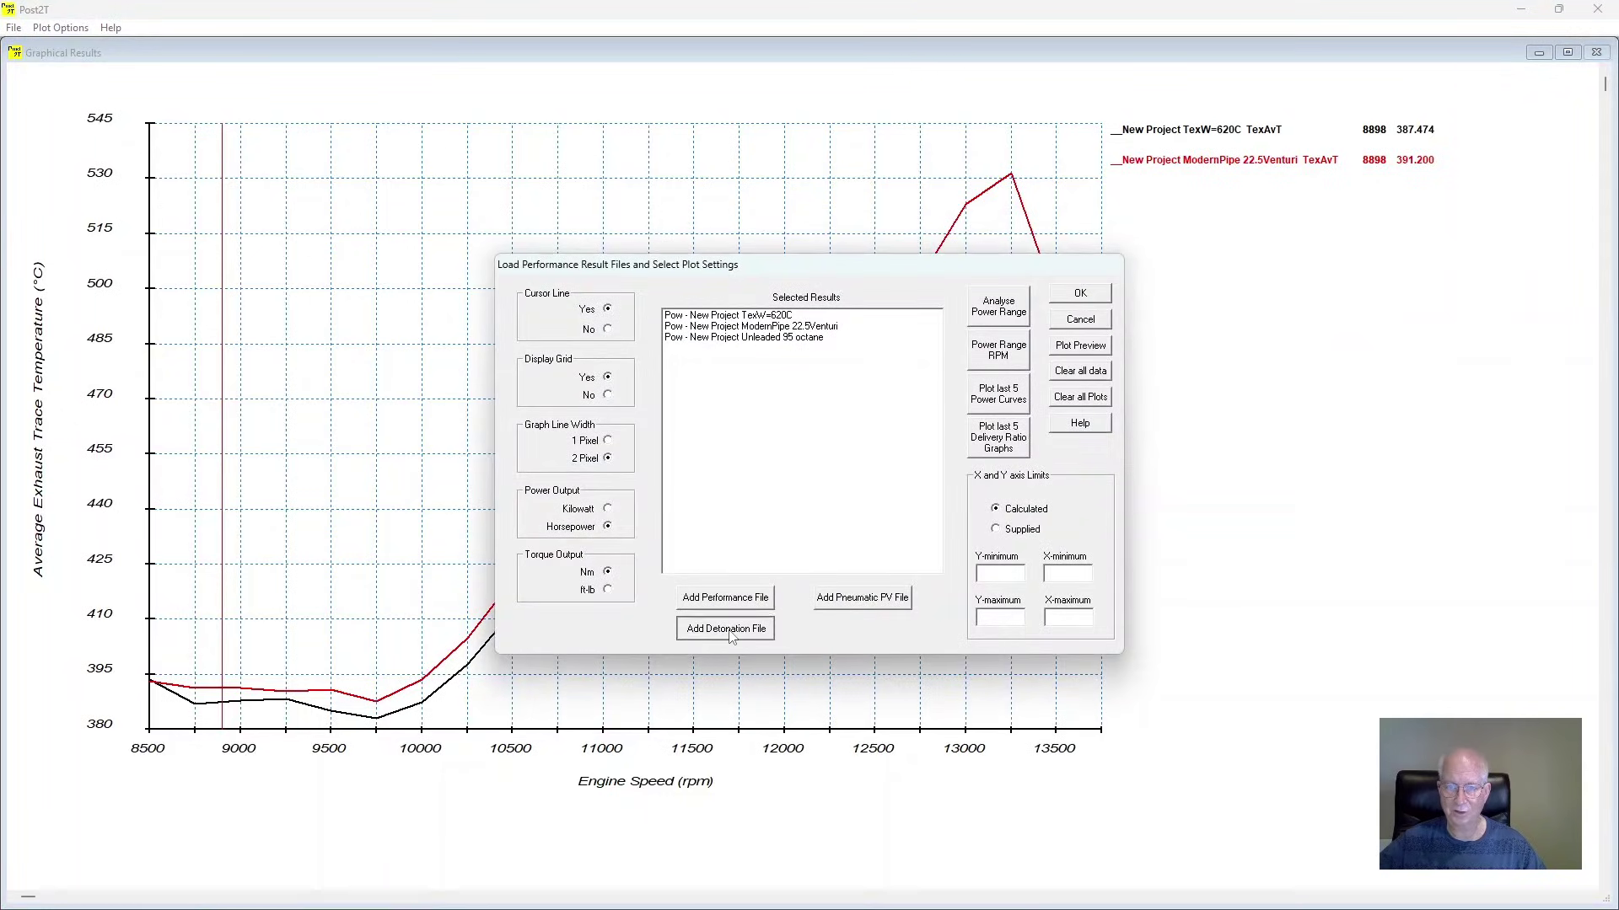
{"action": "left_click", "coordinate": [693, 364]}
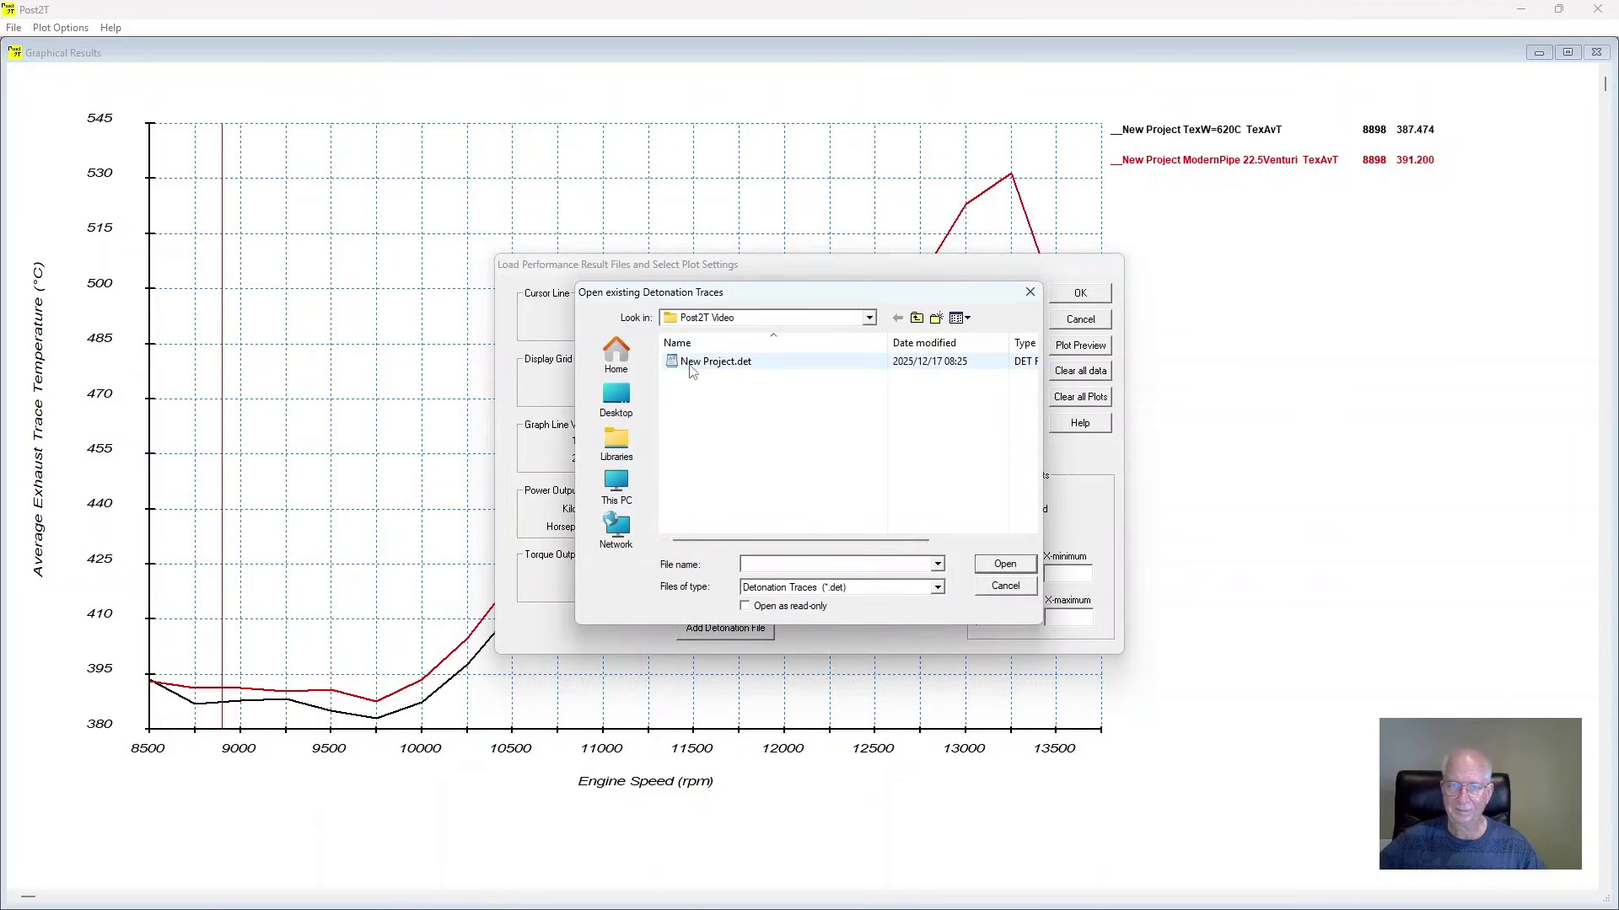
{"action": "double_click", "coordinate": [691, 374]}
{"action": "left_click", "coordinate": [1100, 399]}
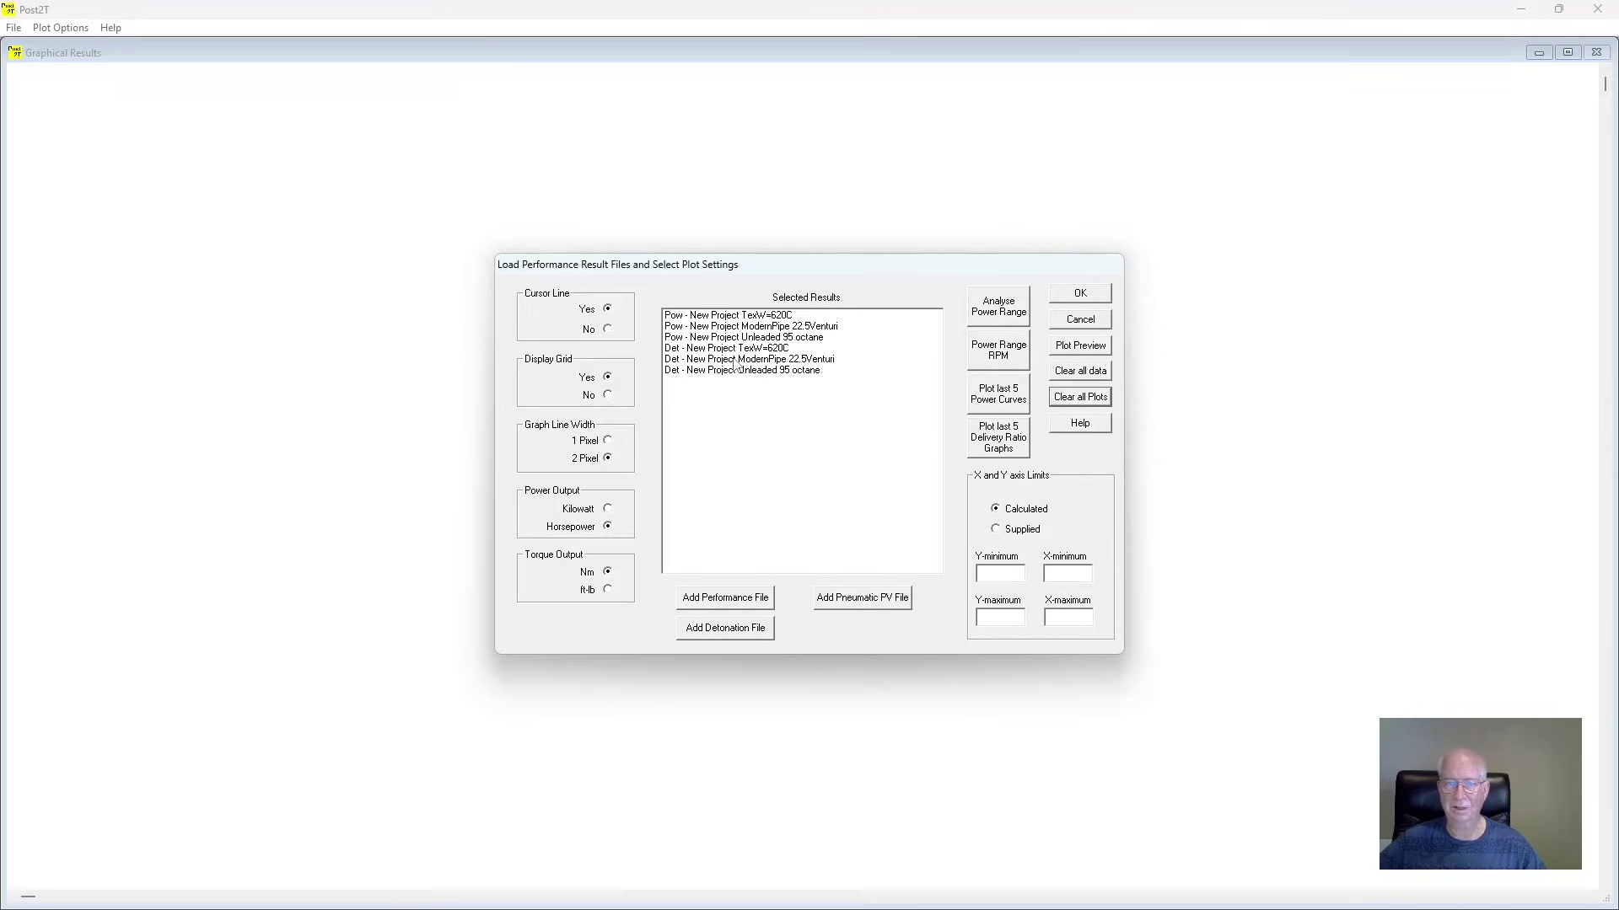
Step: Plot the Deto(1) curves of the ModernPipe 22.5Venturi and Unleaded 95 octane detonation results together and inspect them around 11250 rpm
{"action": "double_click", "coordinate": [733, 359]}
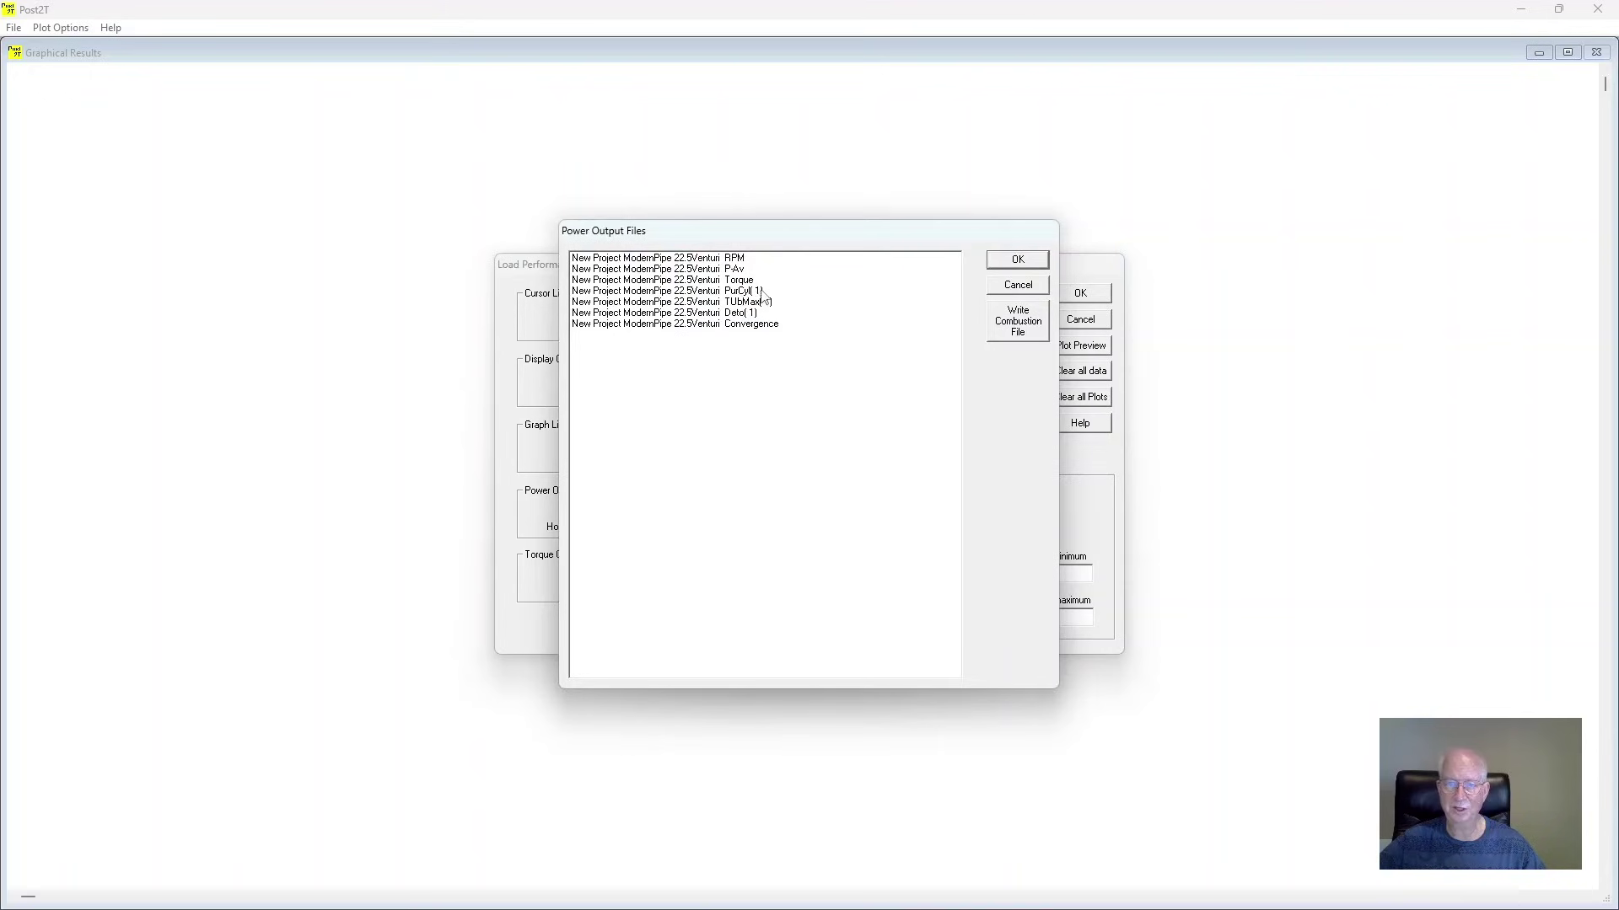
{"action": "left_click", "coordinate": [733, 316]}
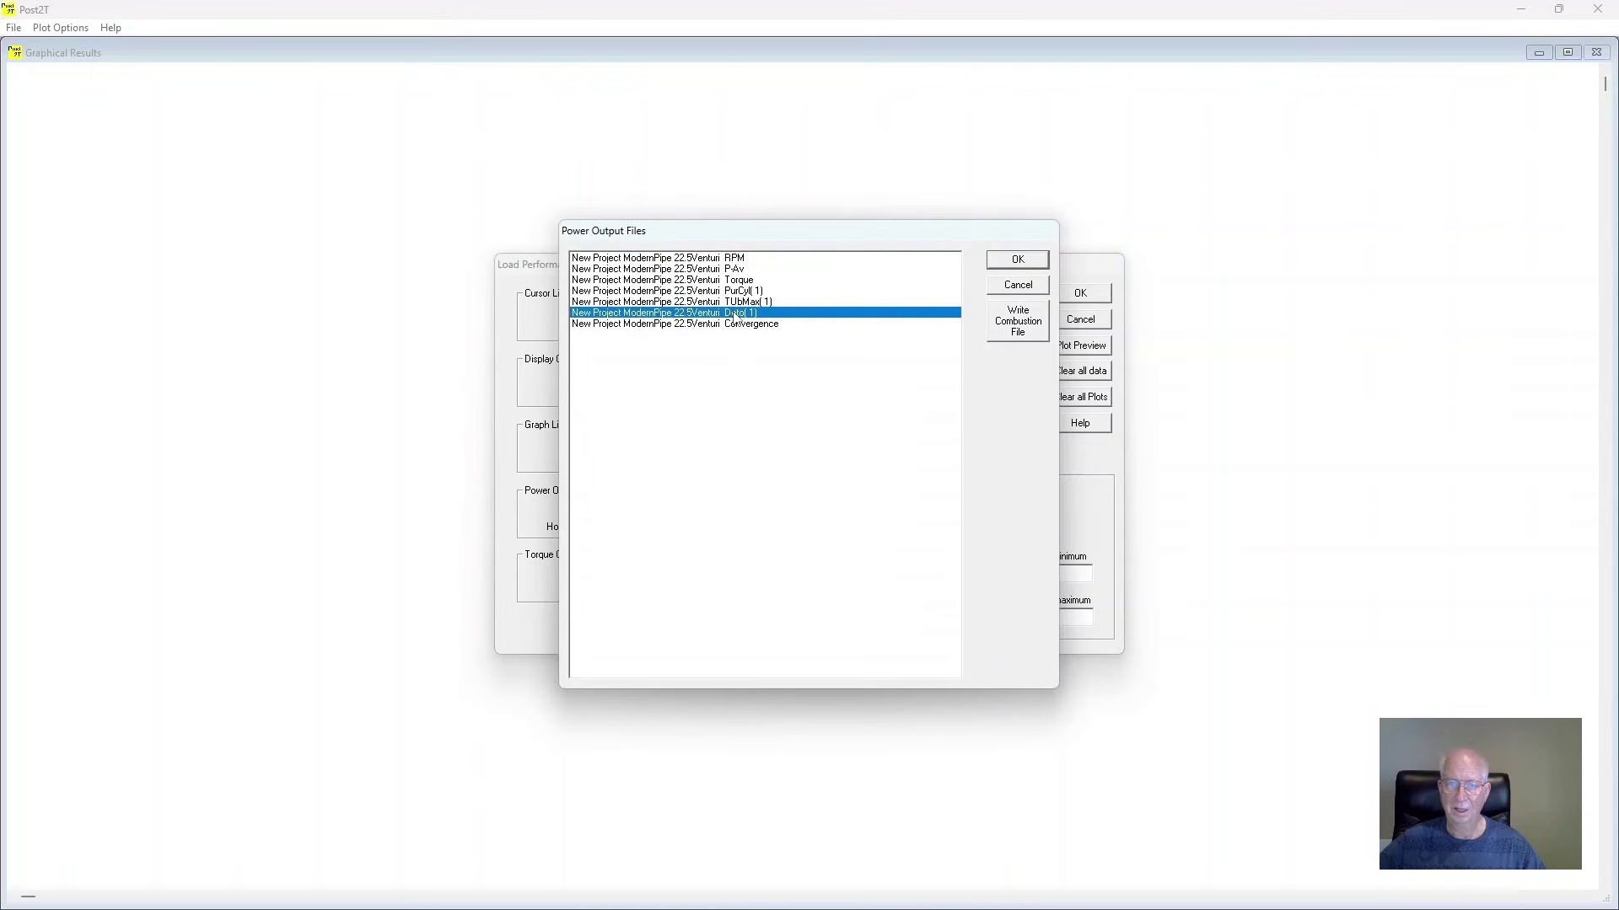
{"action": "left_click", "coordinate": [1020, 259]}
{"action": "double_click", "coordinate": [785, 372]}
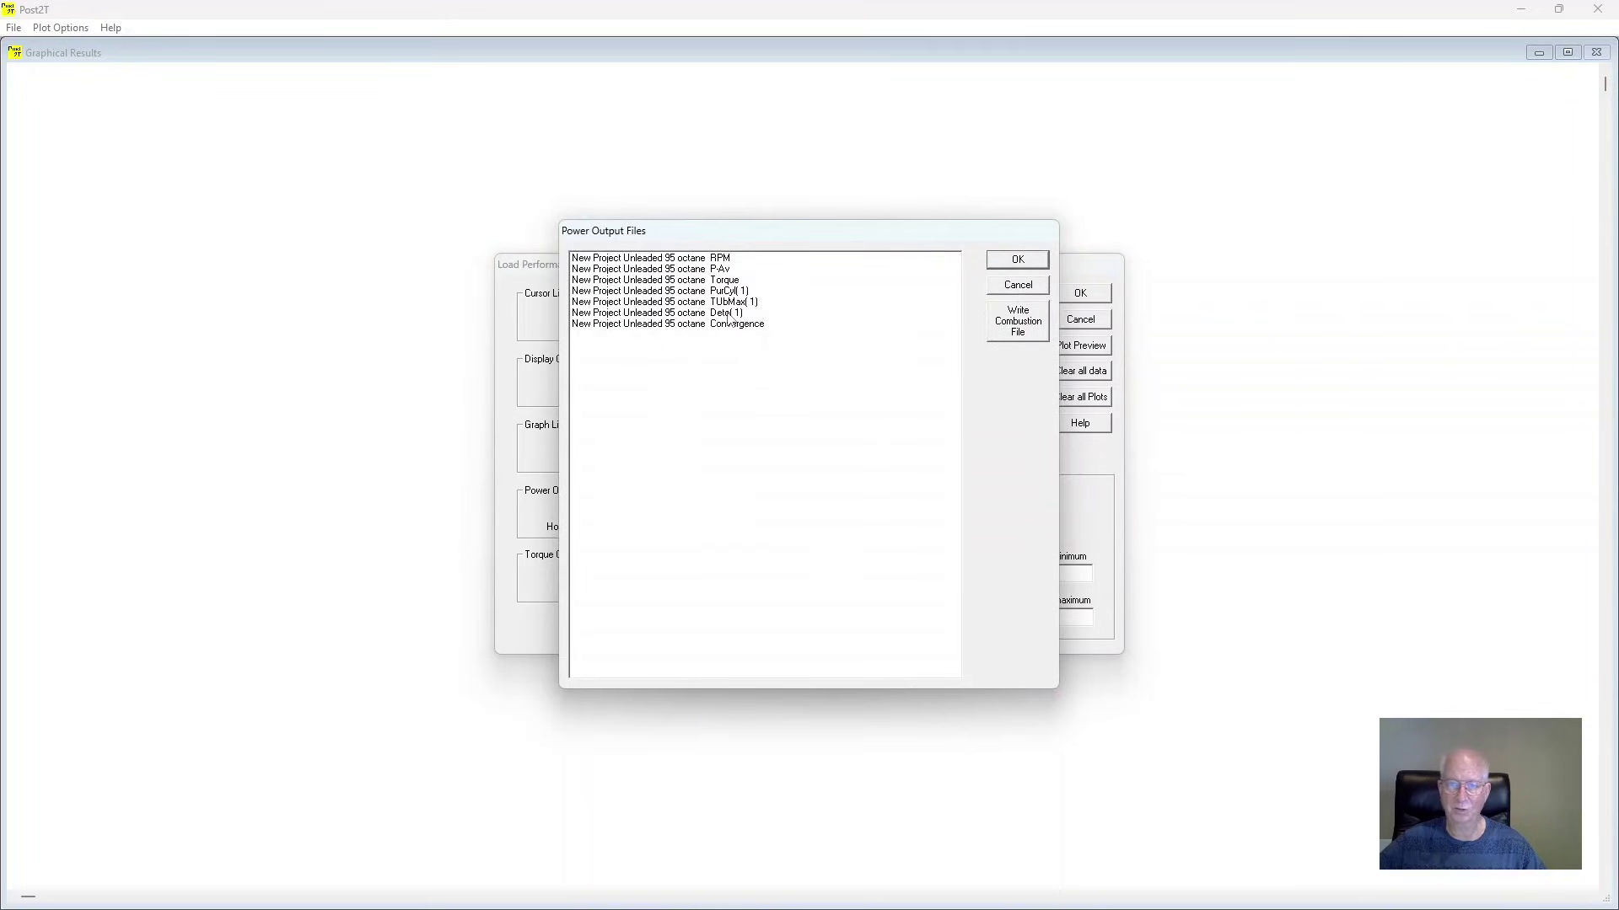
{"action": "left_click", "coordinate": [730, 318]}
{"action": "left_click", "coordinate": [1019, 261]}
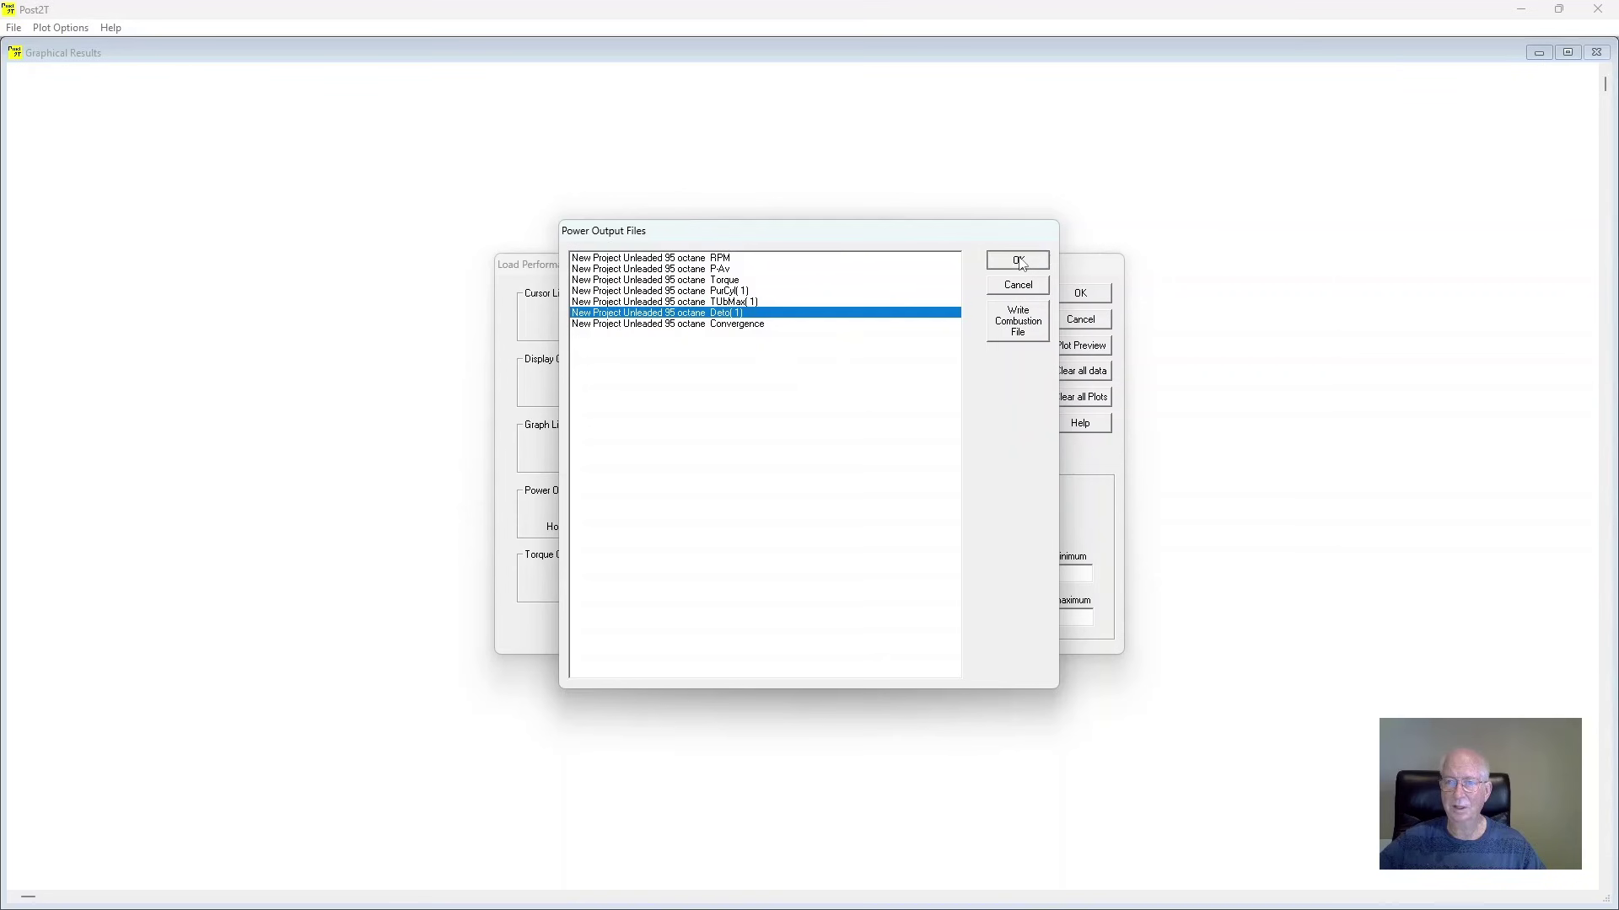
{"action": "left_click", "coordinate": [1088, 295]}
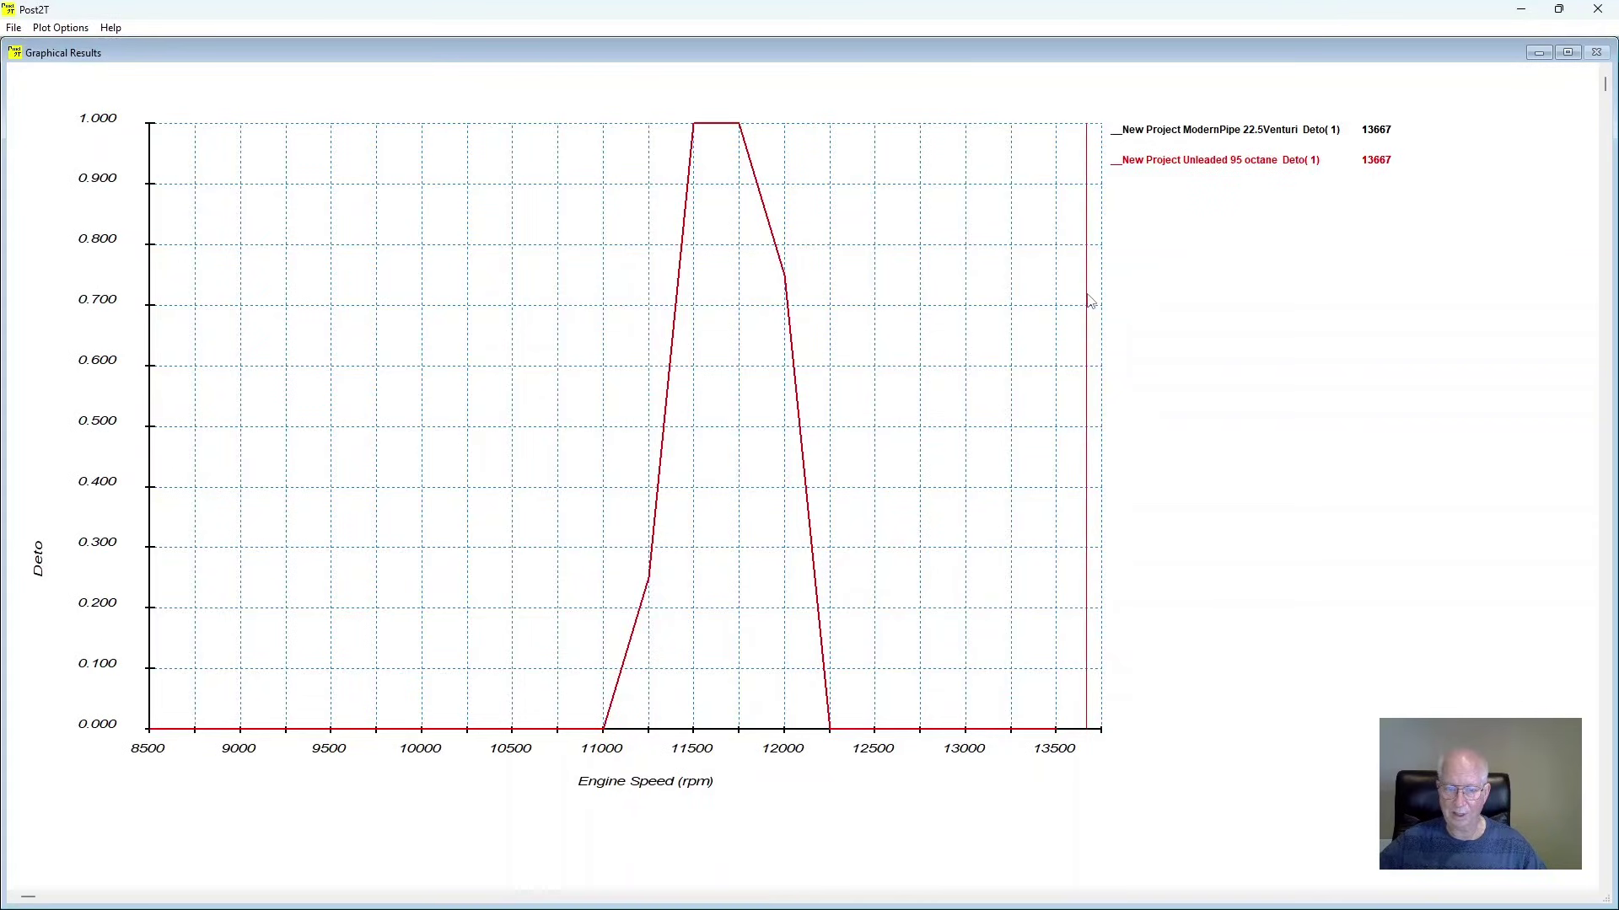
{"action": "left_click", "coordinate": [1059, 351]}
{"action": "left_click_drag", "start_coordinate": [1059, 350], "coordinate": [650, 591]}
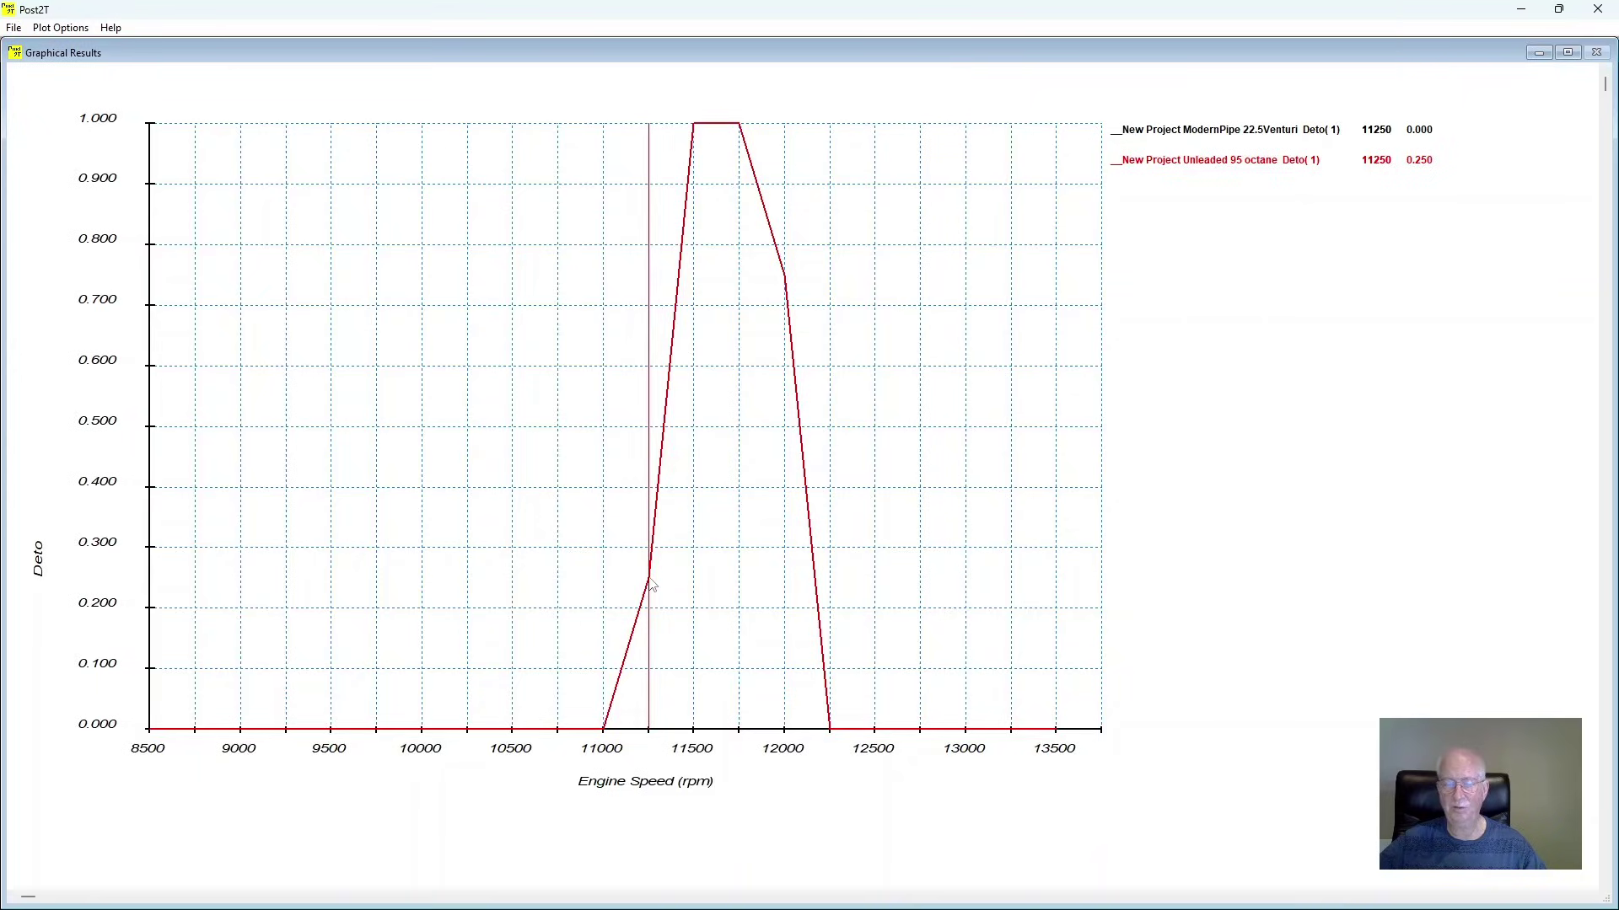
{"action": "left_click_drag", "start_coordinate": [651, 585], "coordinate": [154, 135]}
Step: Clear the Deto plots and plot the TUbMax(1) curves of the ModernPipe 22.5Venturi and Unleaded 95 octane detonation results together
{"action": "left_click", "coordinate": [60, 28]}
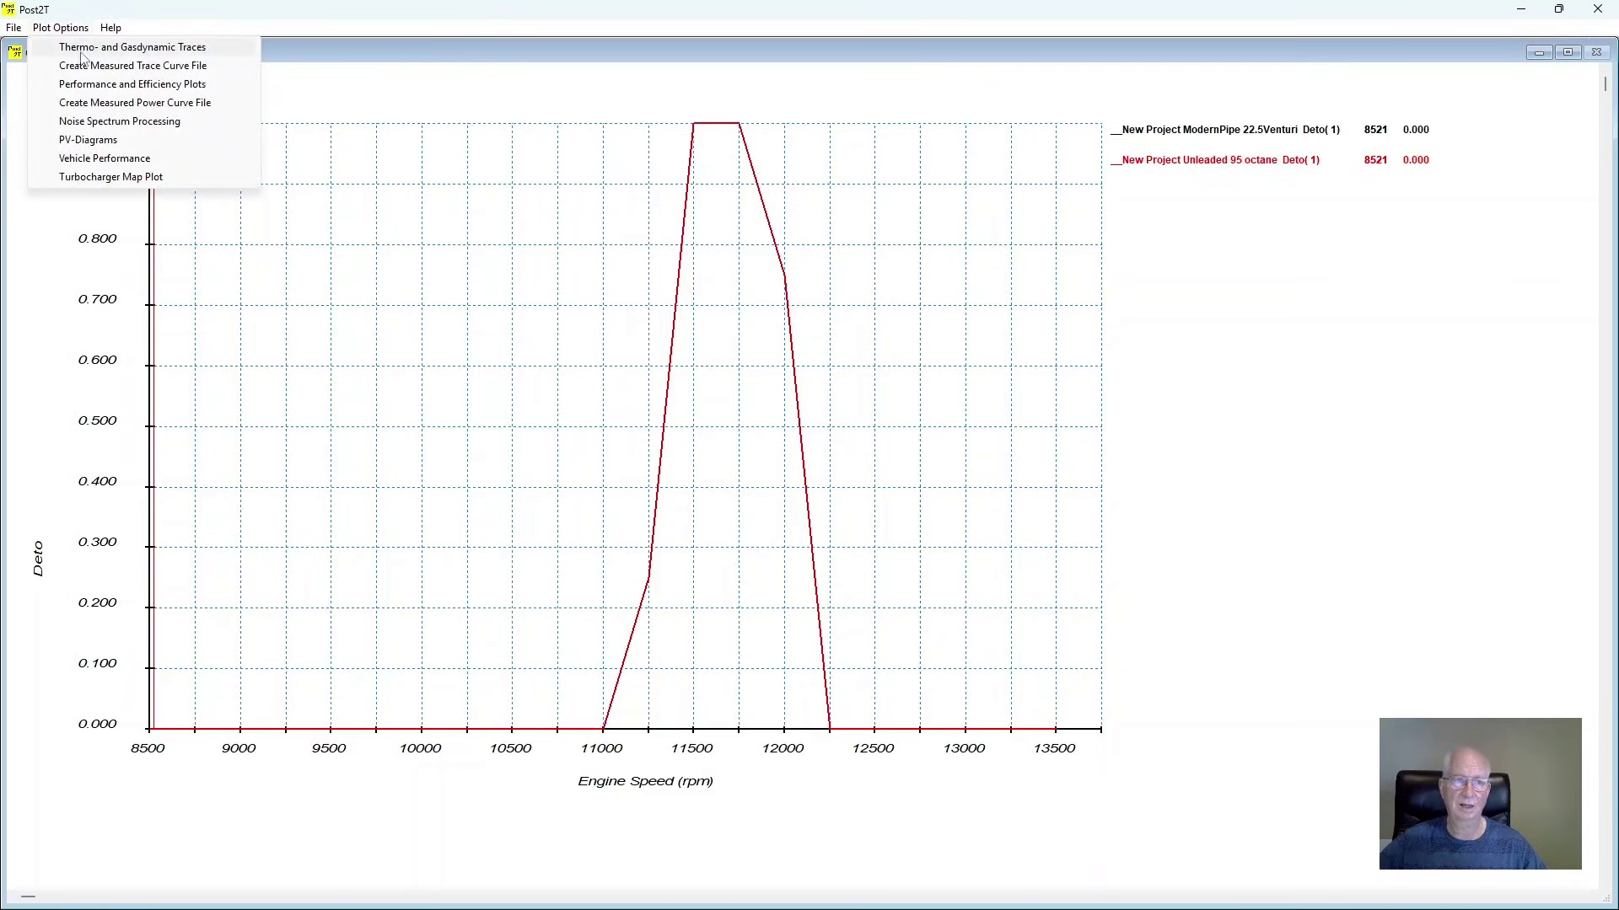
{"action": "left_click", "coordinate": [113, 86]}
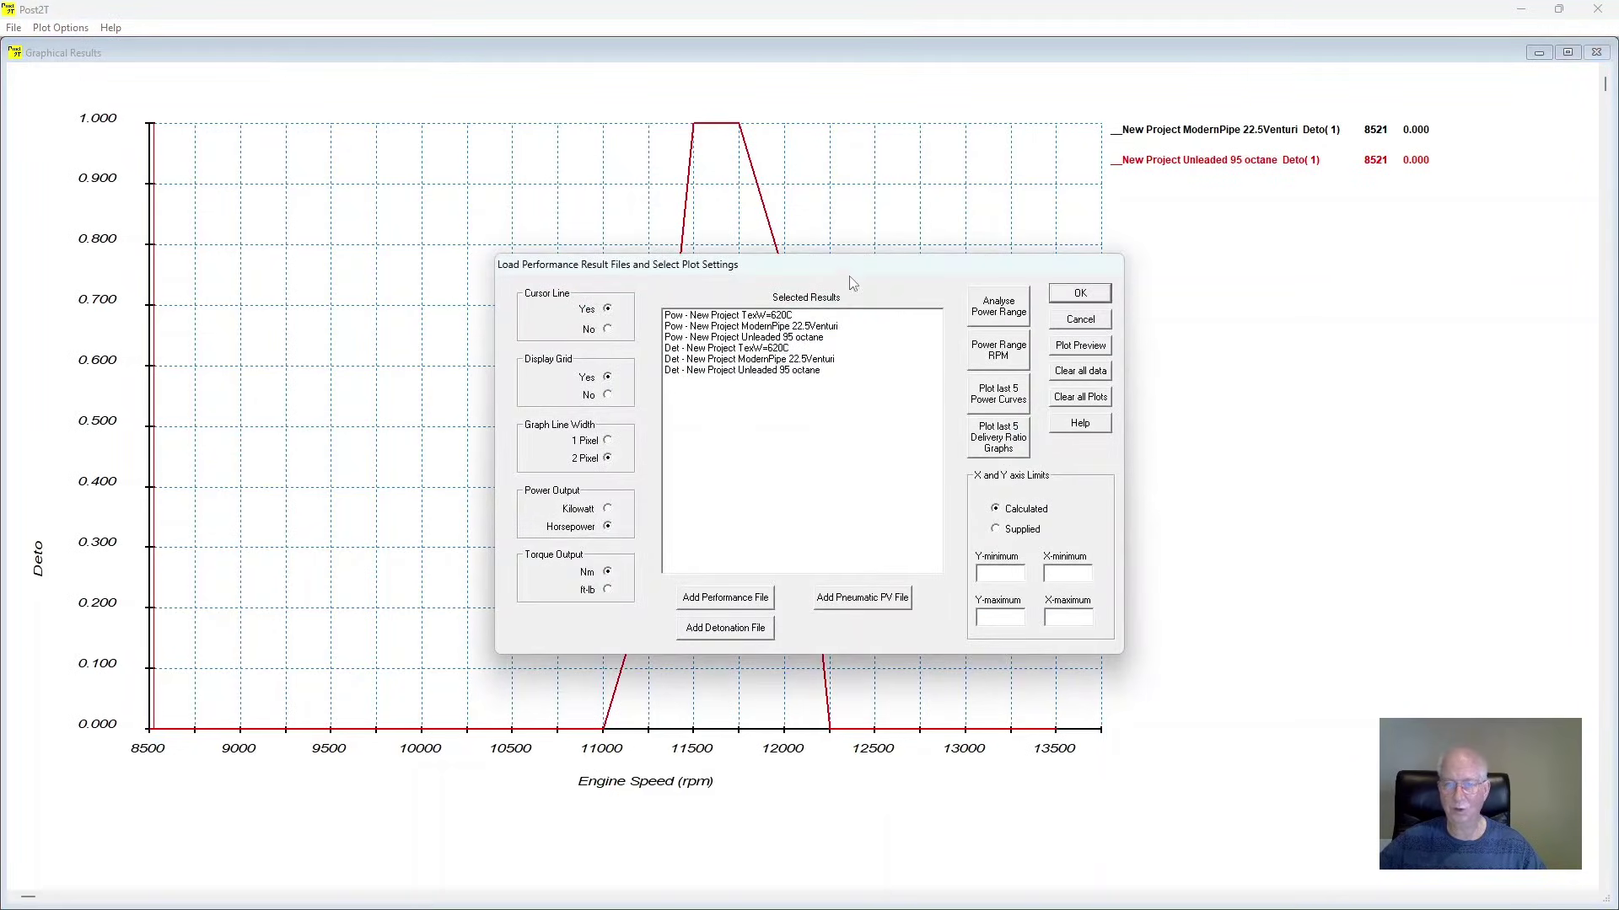
{"action": "left_click", "coordinate": [1081, 401]}
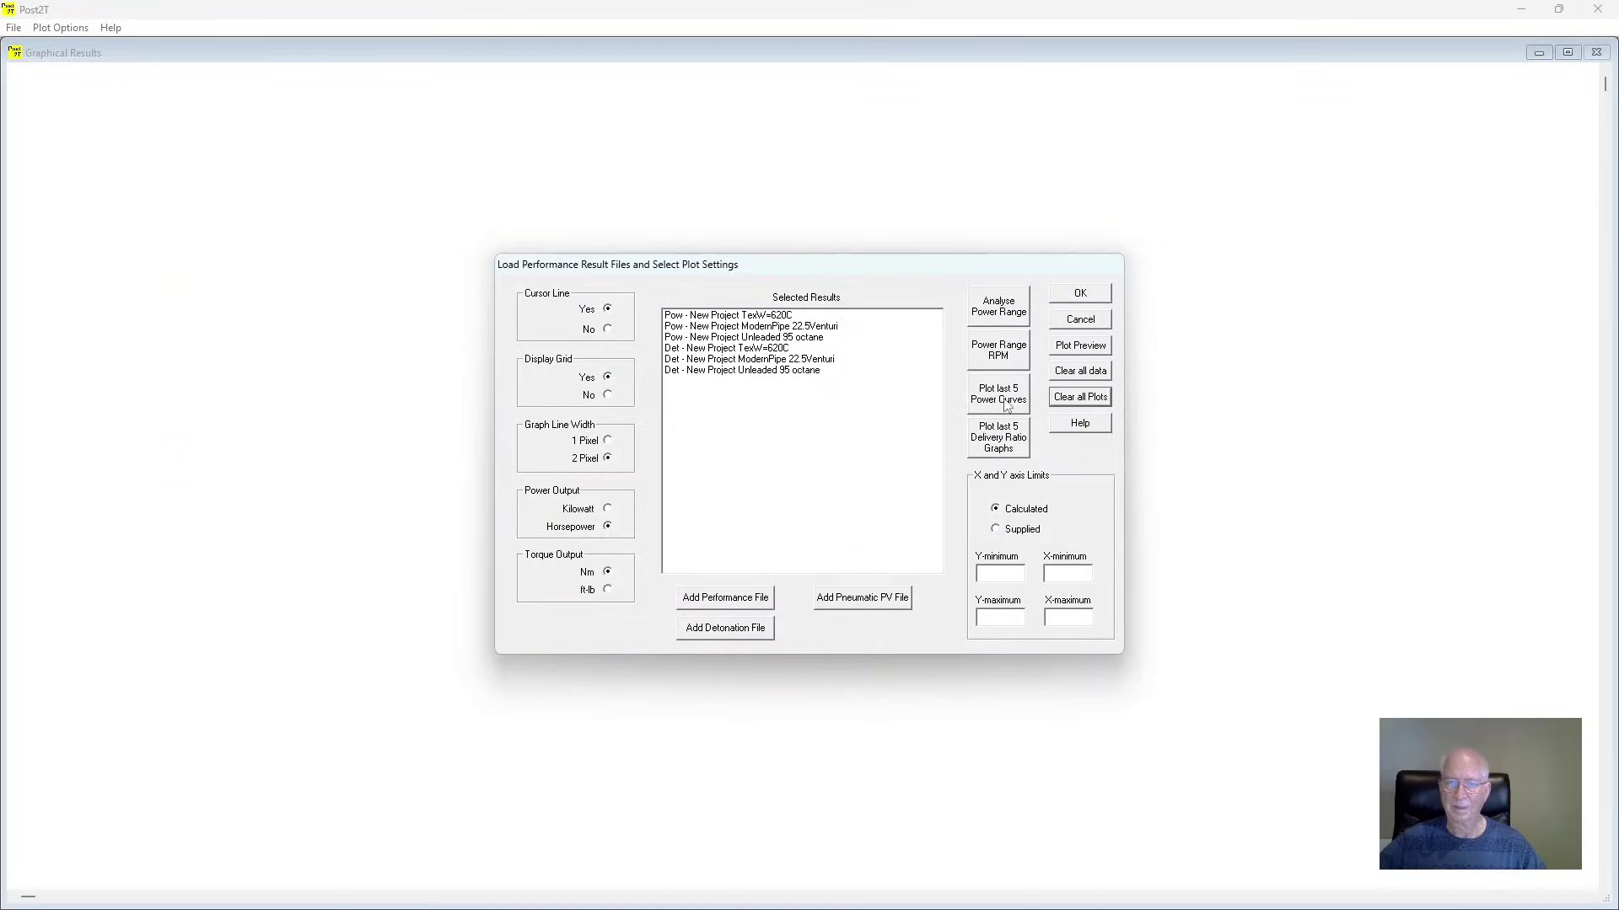
{"action": "double_click", "coordinate": [798, 359]}
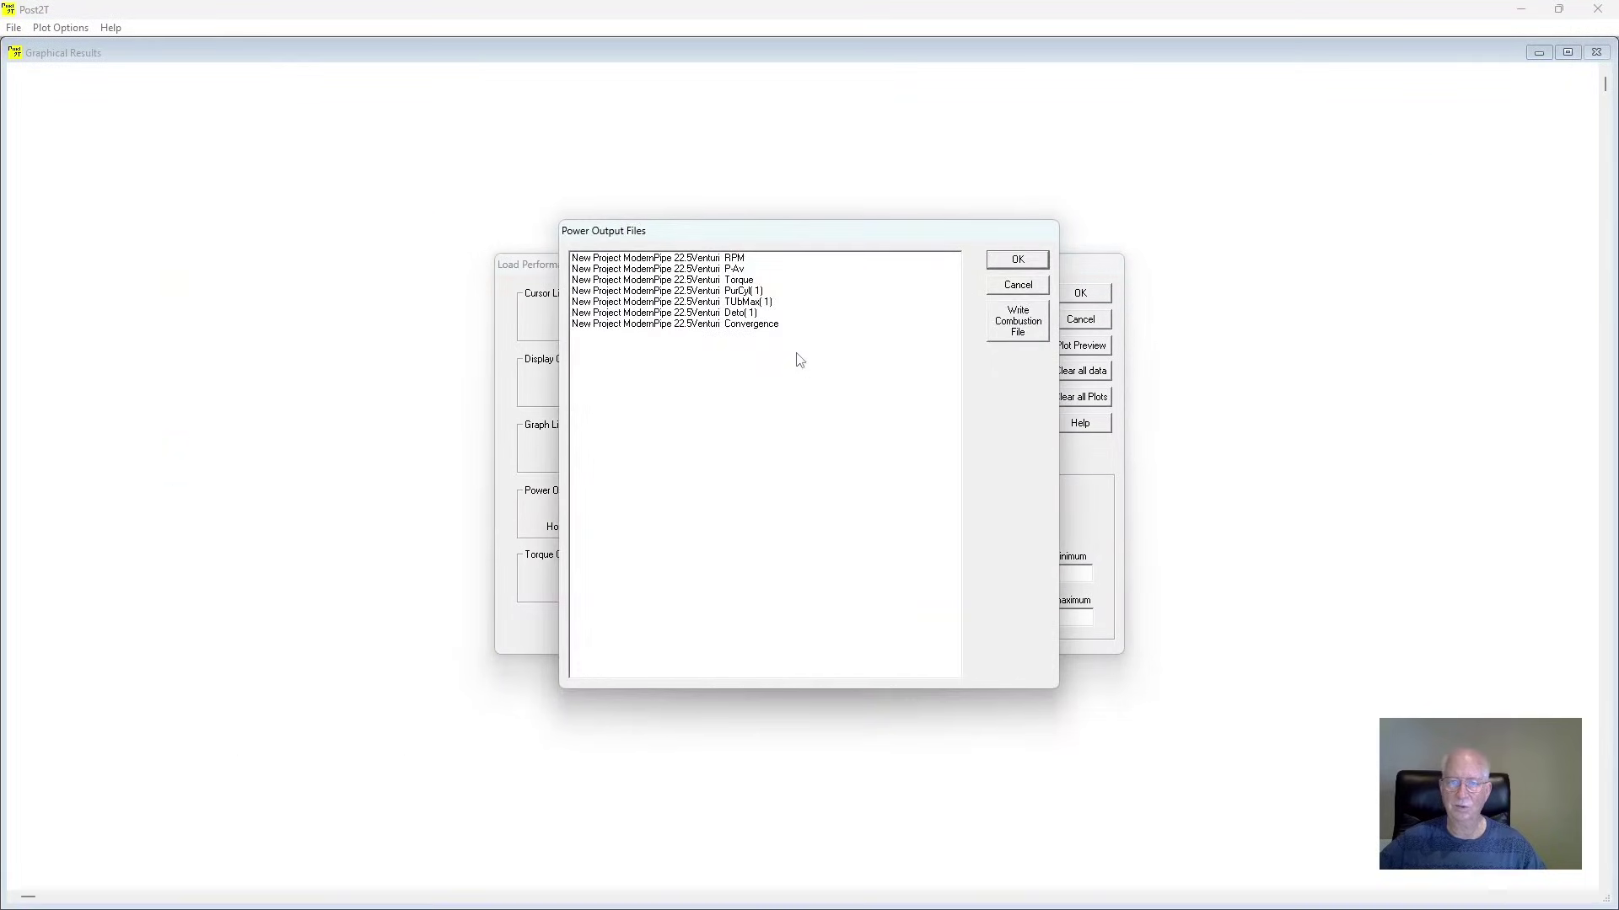
{"action": "left_click", "coordinate": [750, 304]}
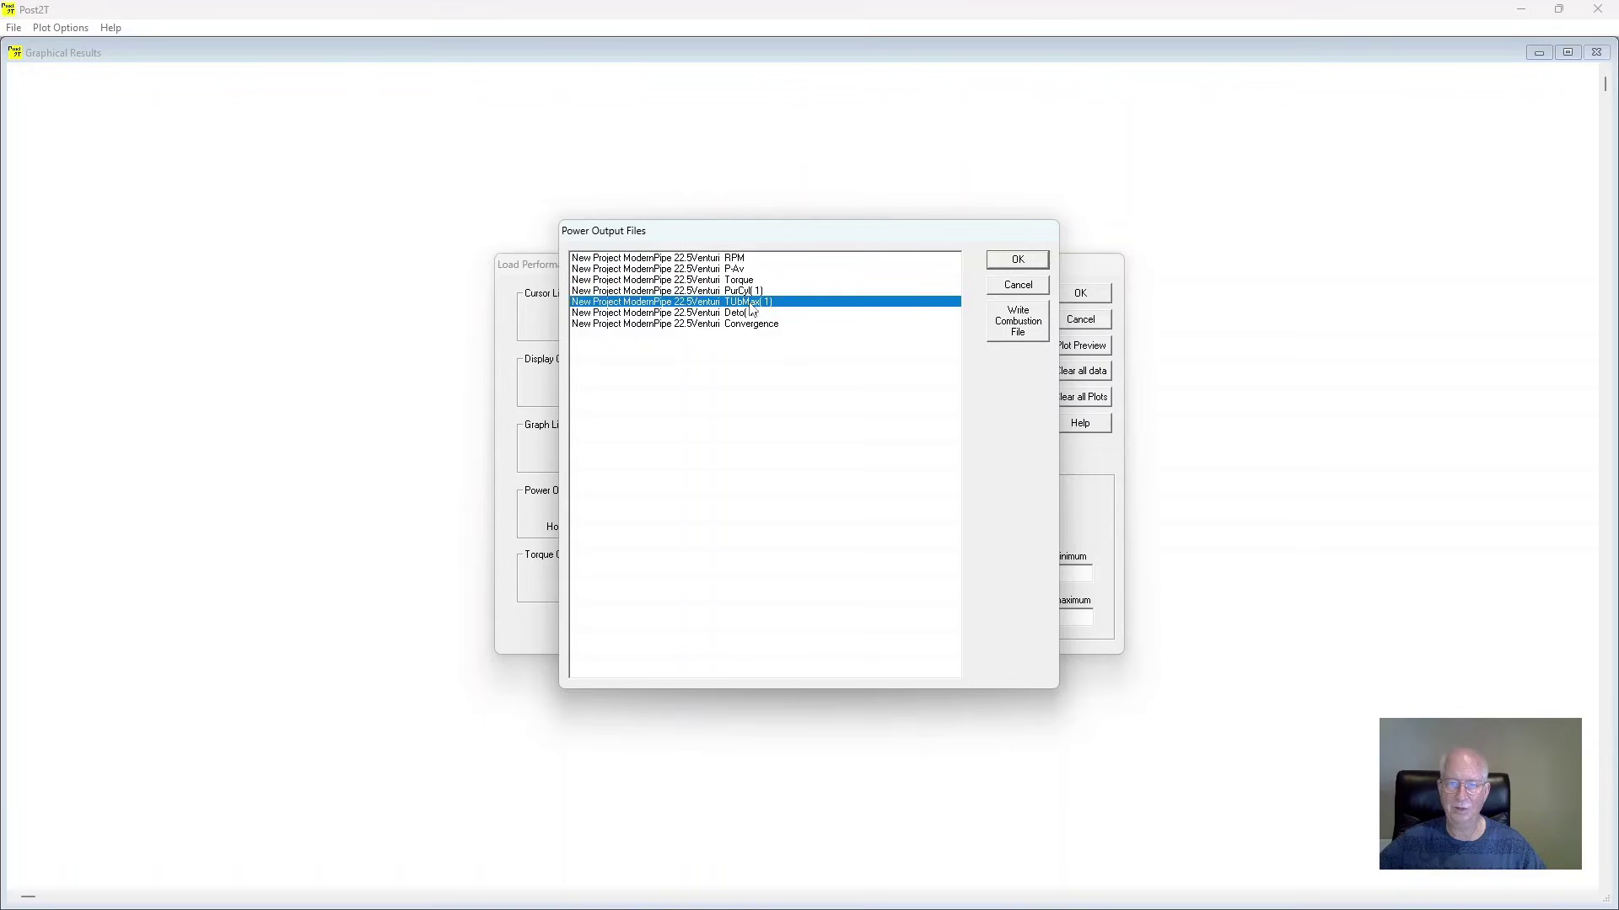
{"action": "left_click", "coordinate": [1018, 260]}
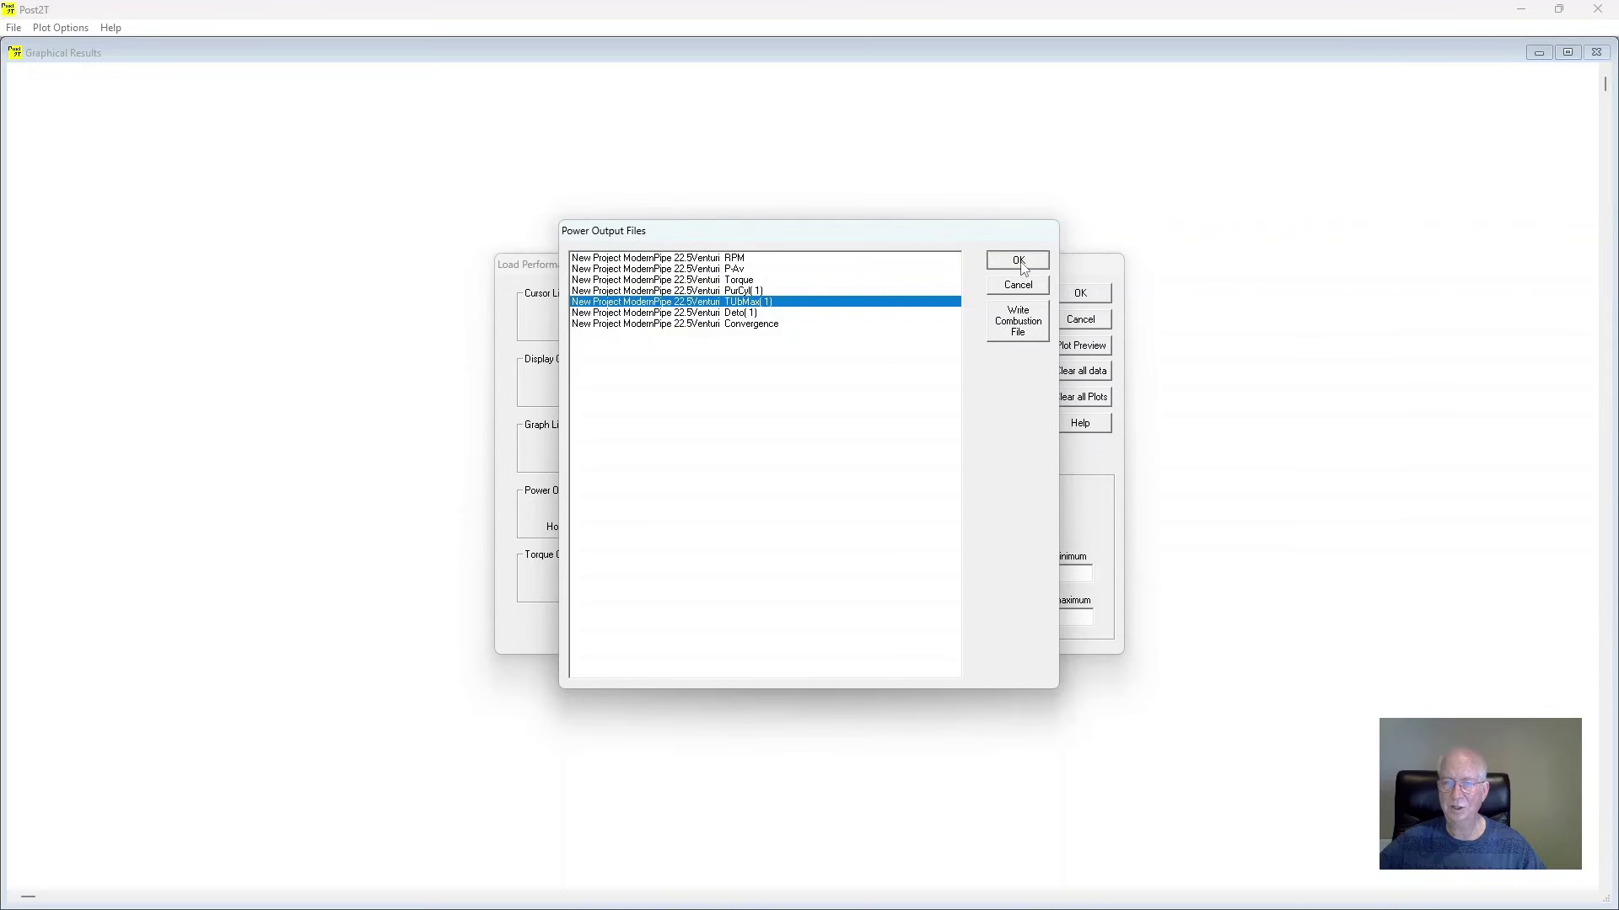
{"action": "double_click", "coordinate": [803, 373]}
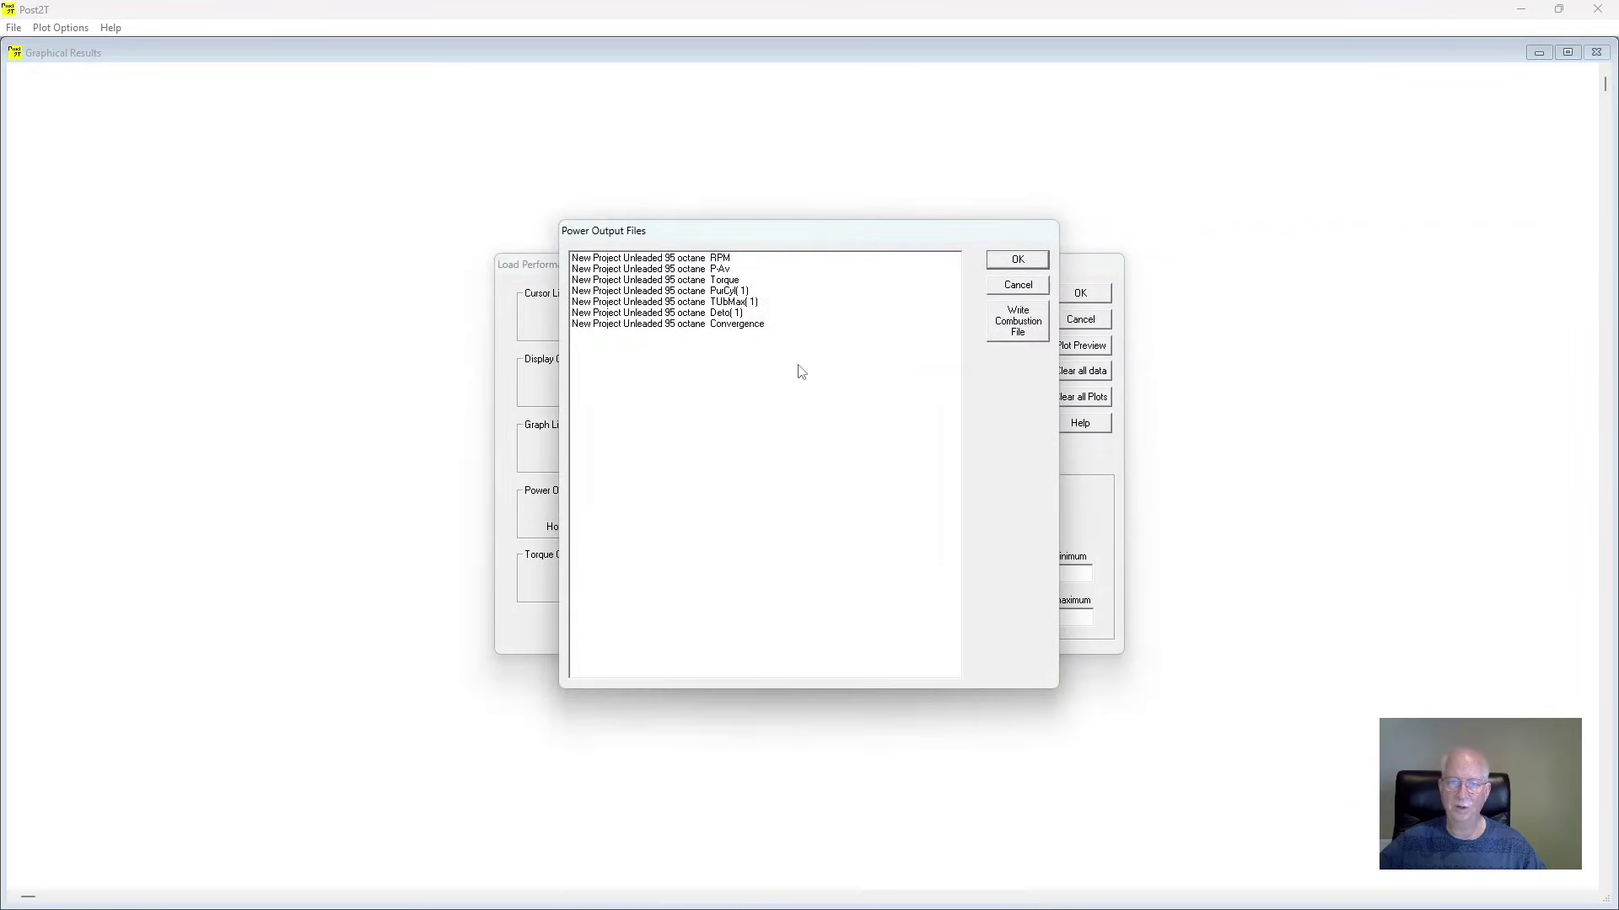
{"action": "left_click", "coordinate": [735, 308]}
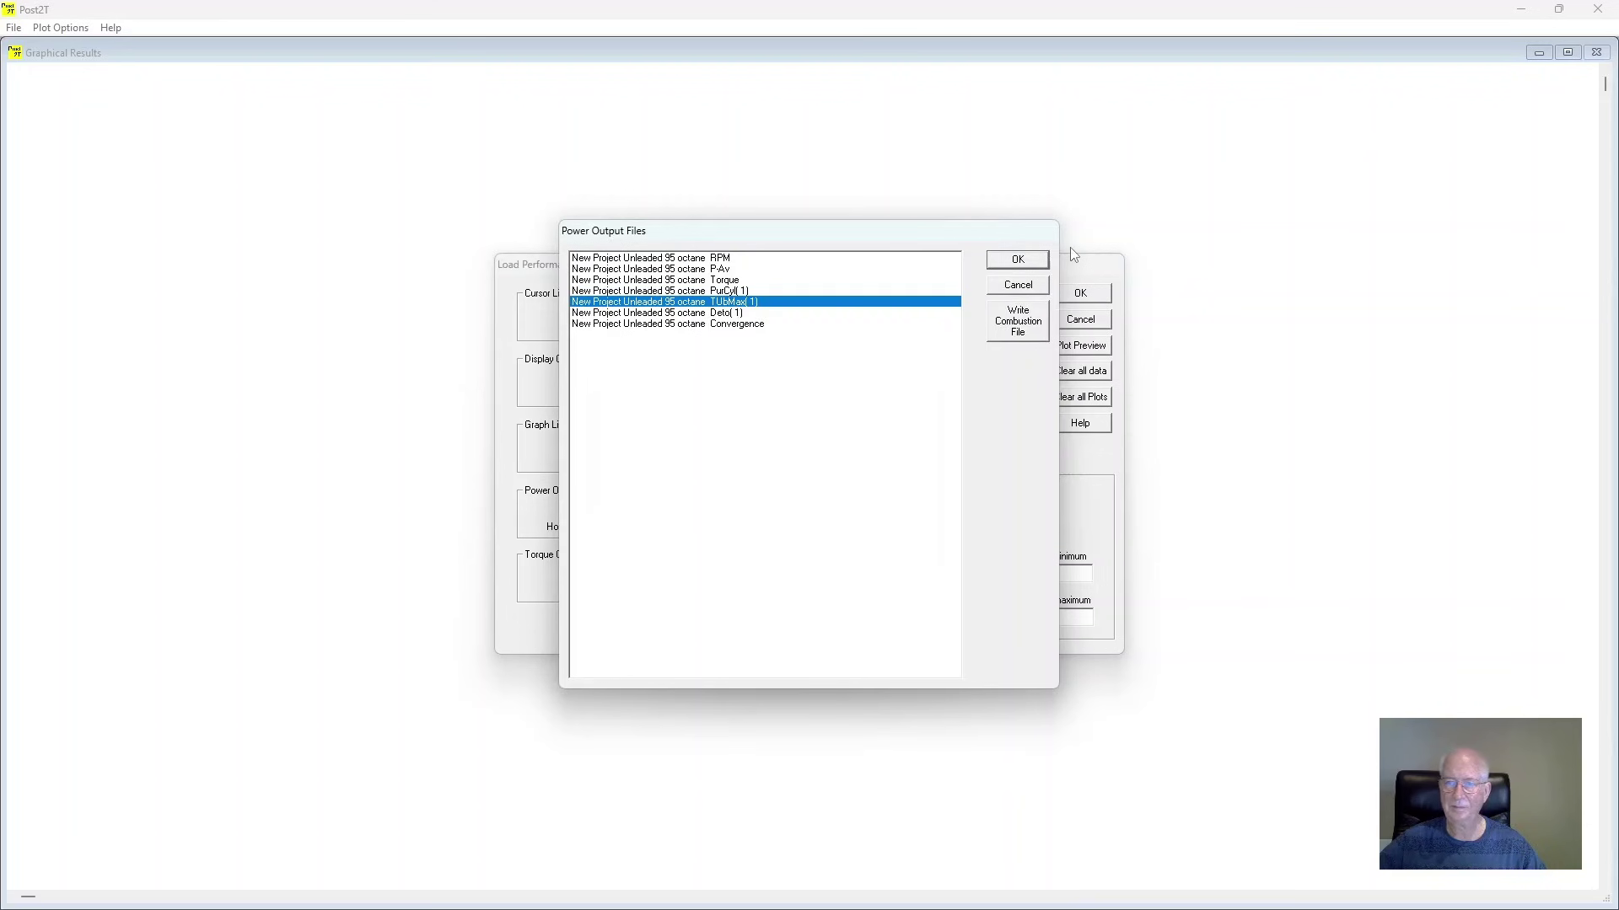
{"action": "left_click", "coordinate": [1041, 262]}
{"action": "left_click", "coordinate": [1078, 294]}
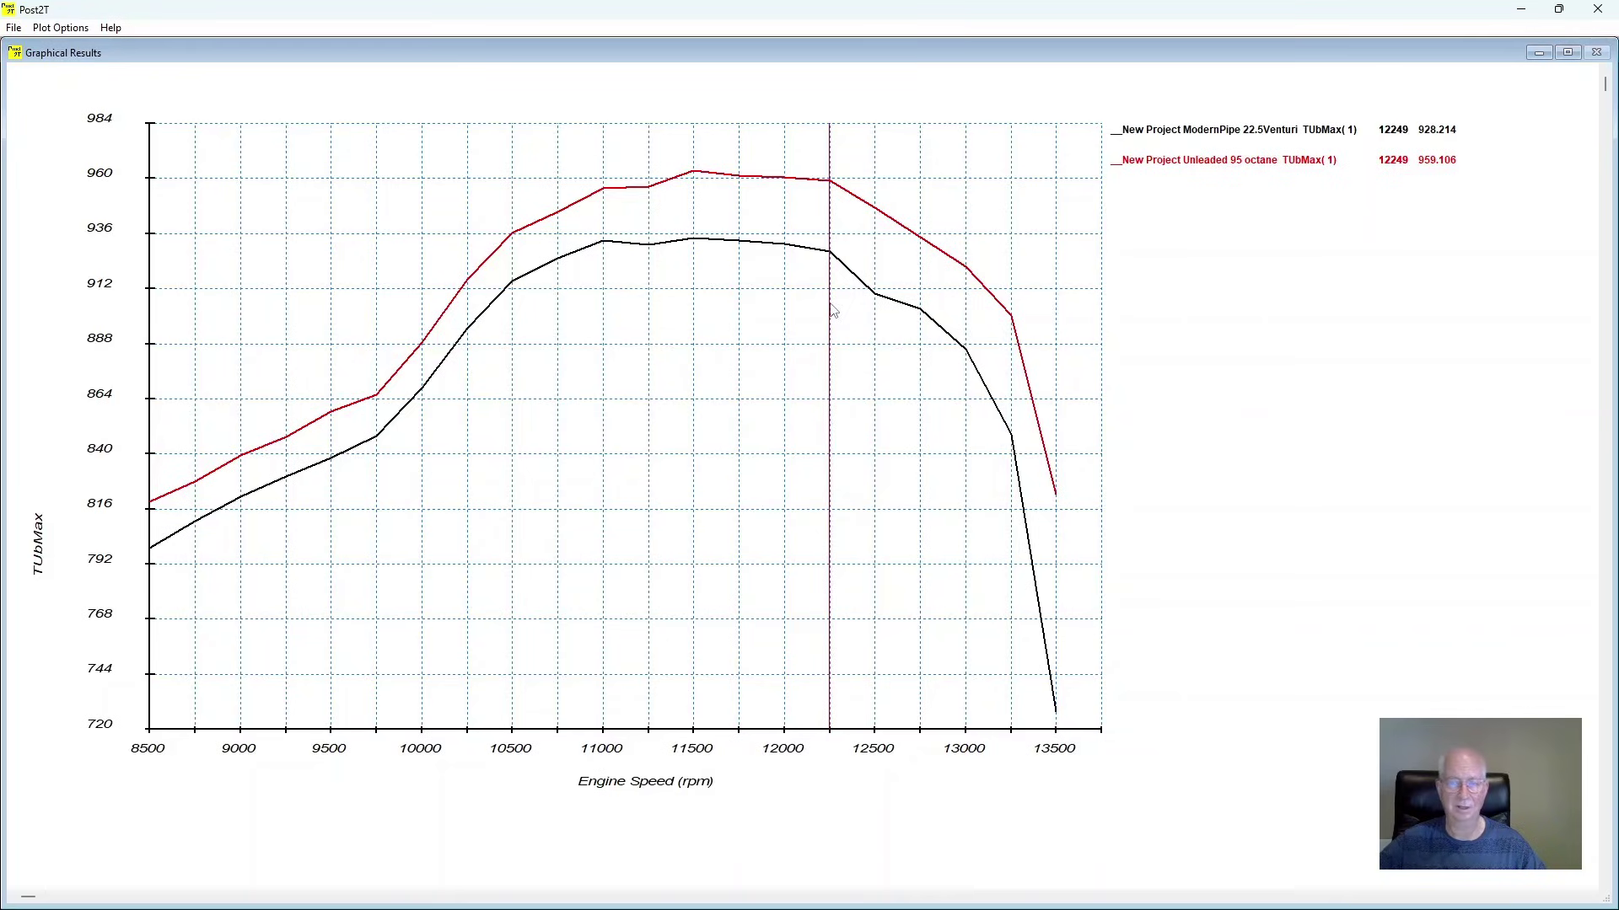
Step: Clear all TUbMax plots from the graph and leave the performance plot settings
{"action": "left_click", "coordinate": [61, 29]}
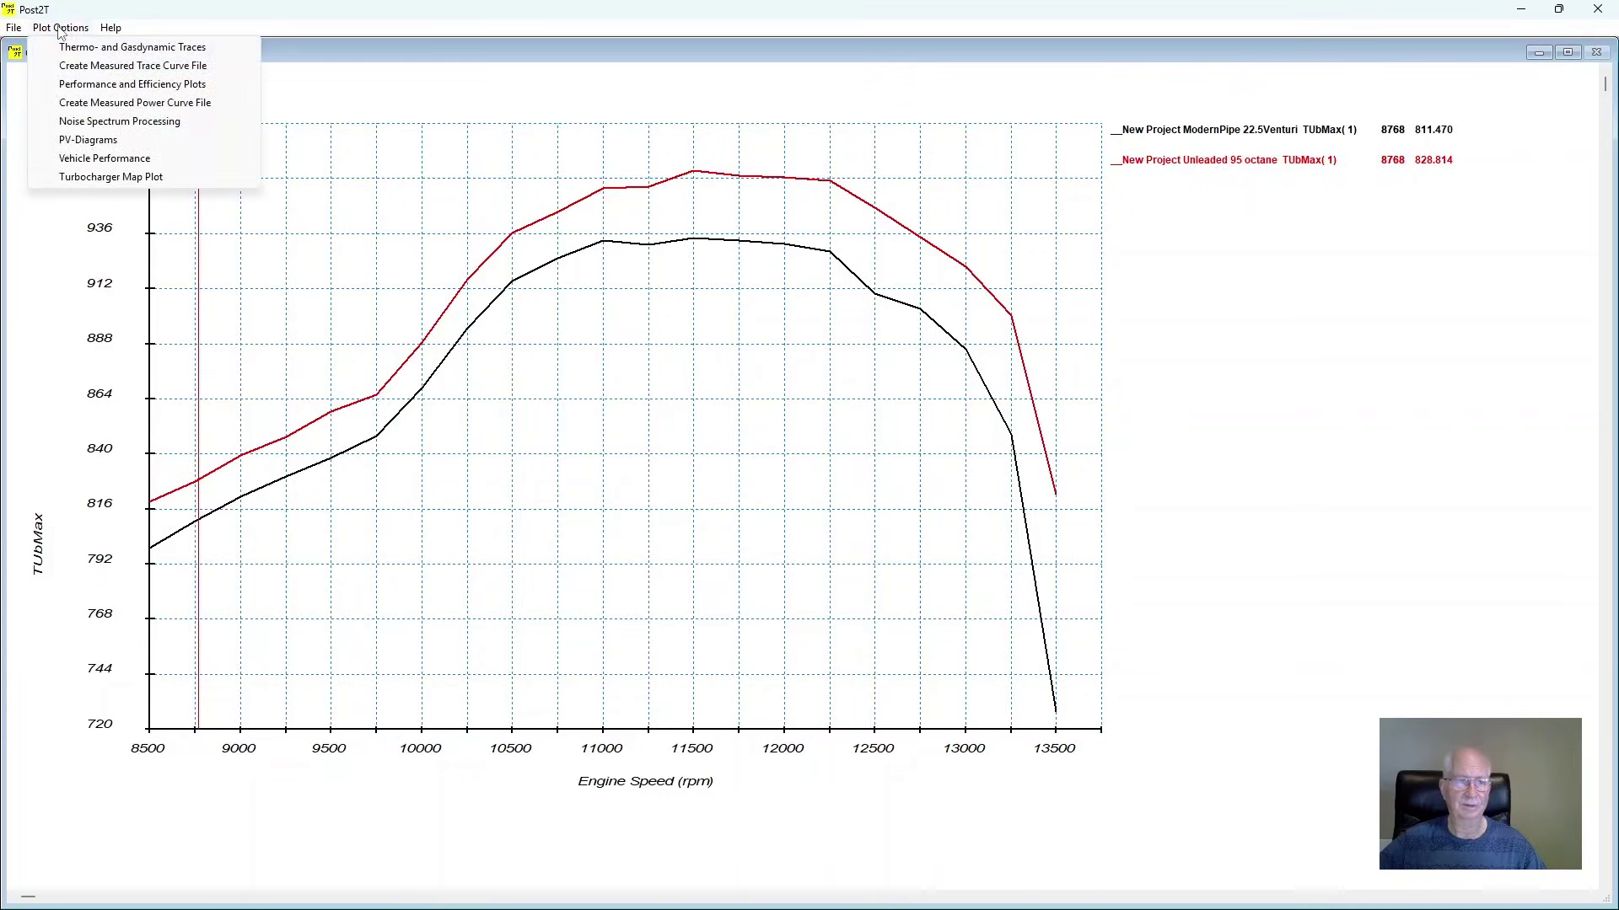
{"action": "left_click", "coordinate": [109, 85]}
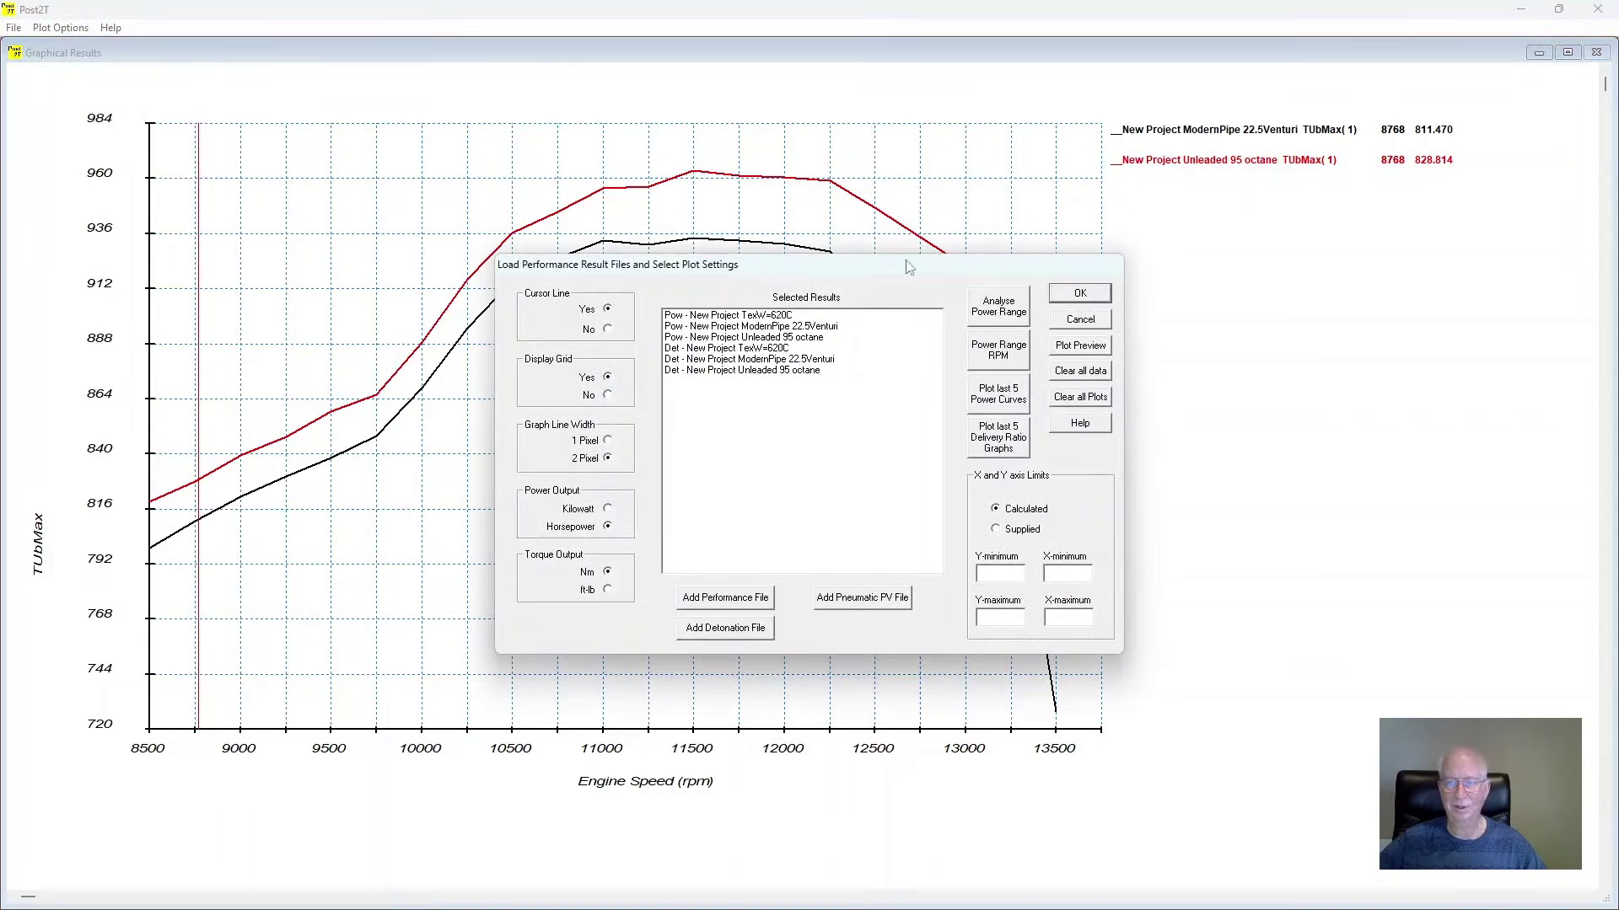
{"action": "left_click", "coordinate": [1082, 399]}
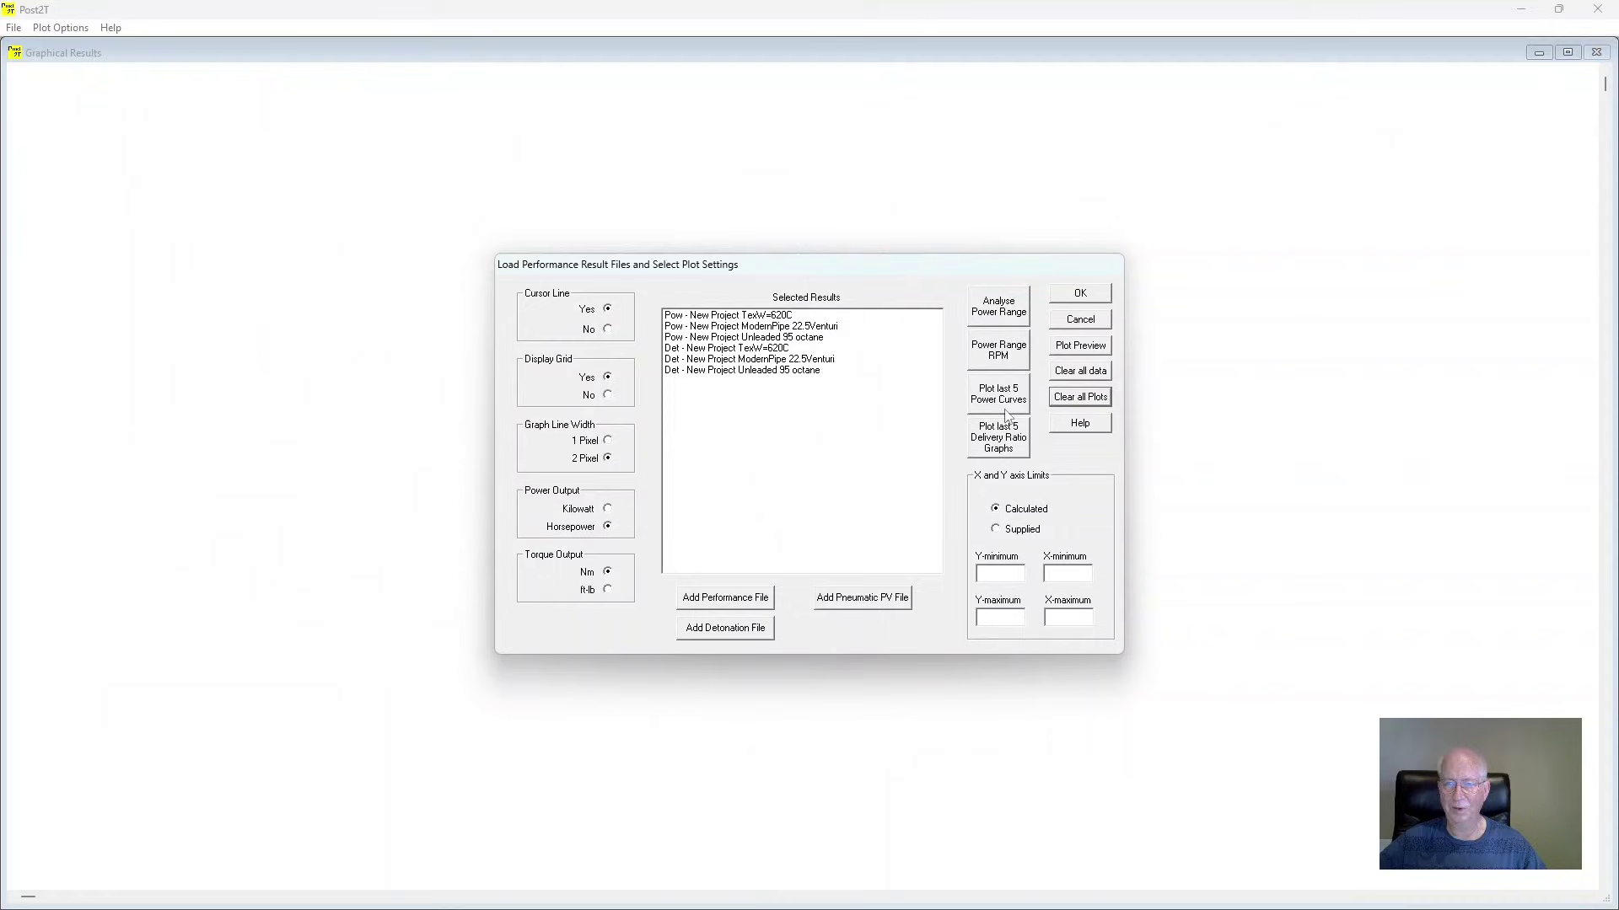
{"action": "left_click", "coordinate": [1078, 297]}
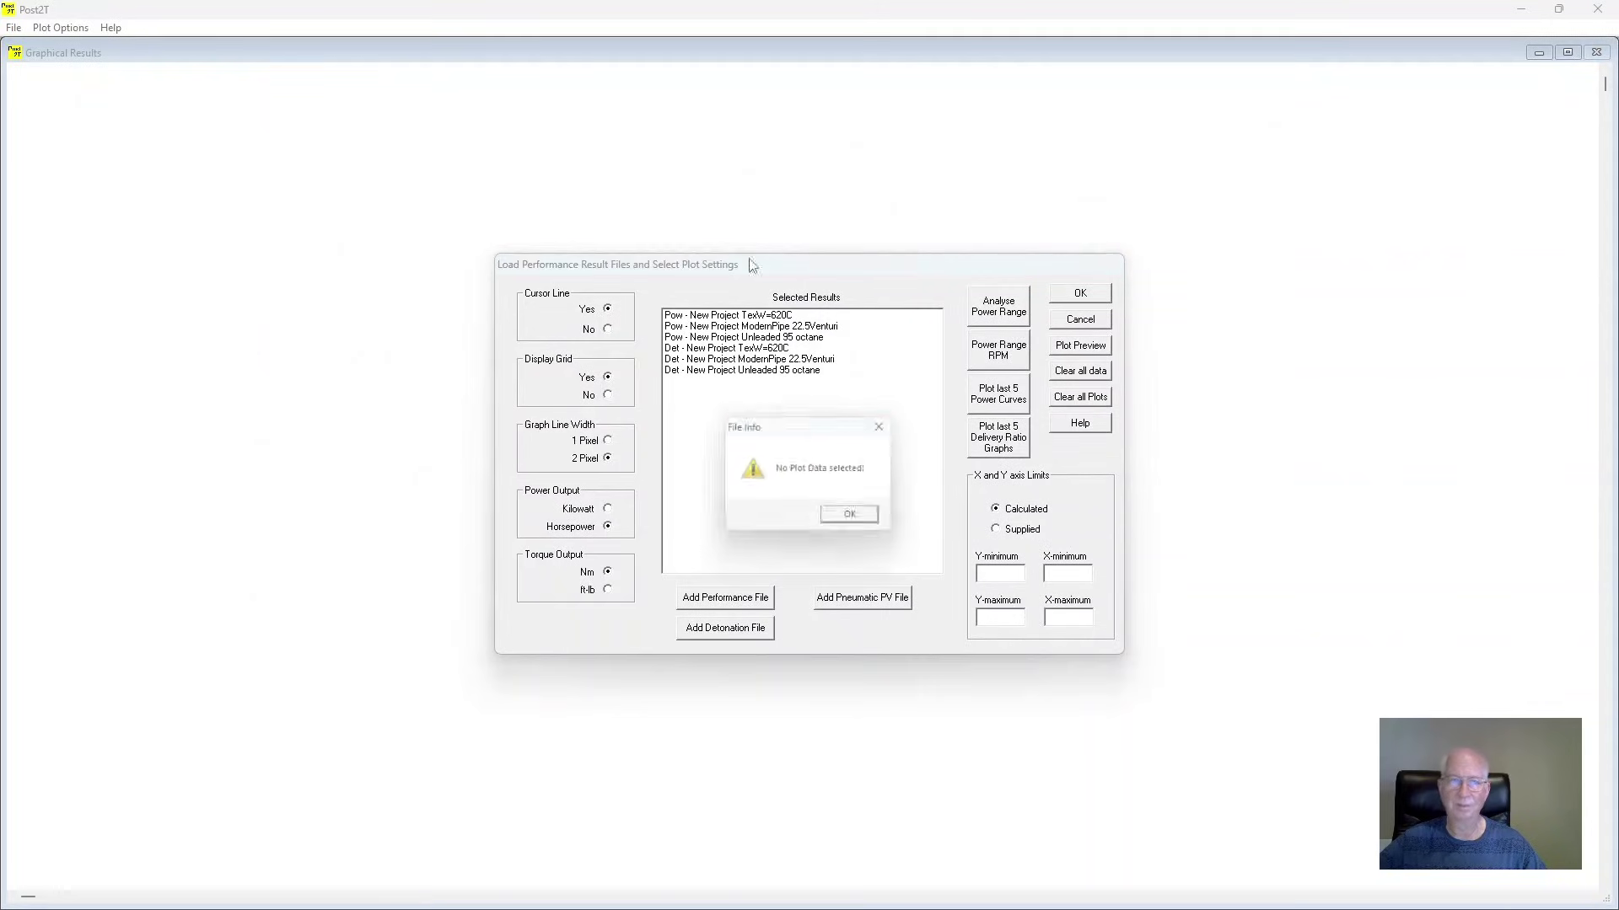
{"action": "left_click", "coordinate": [855, 521]}
{"action": "left_click", "coordinate": [1088, 315]}
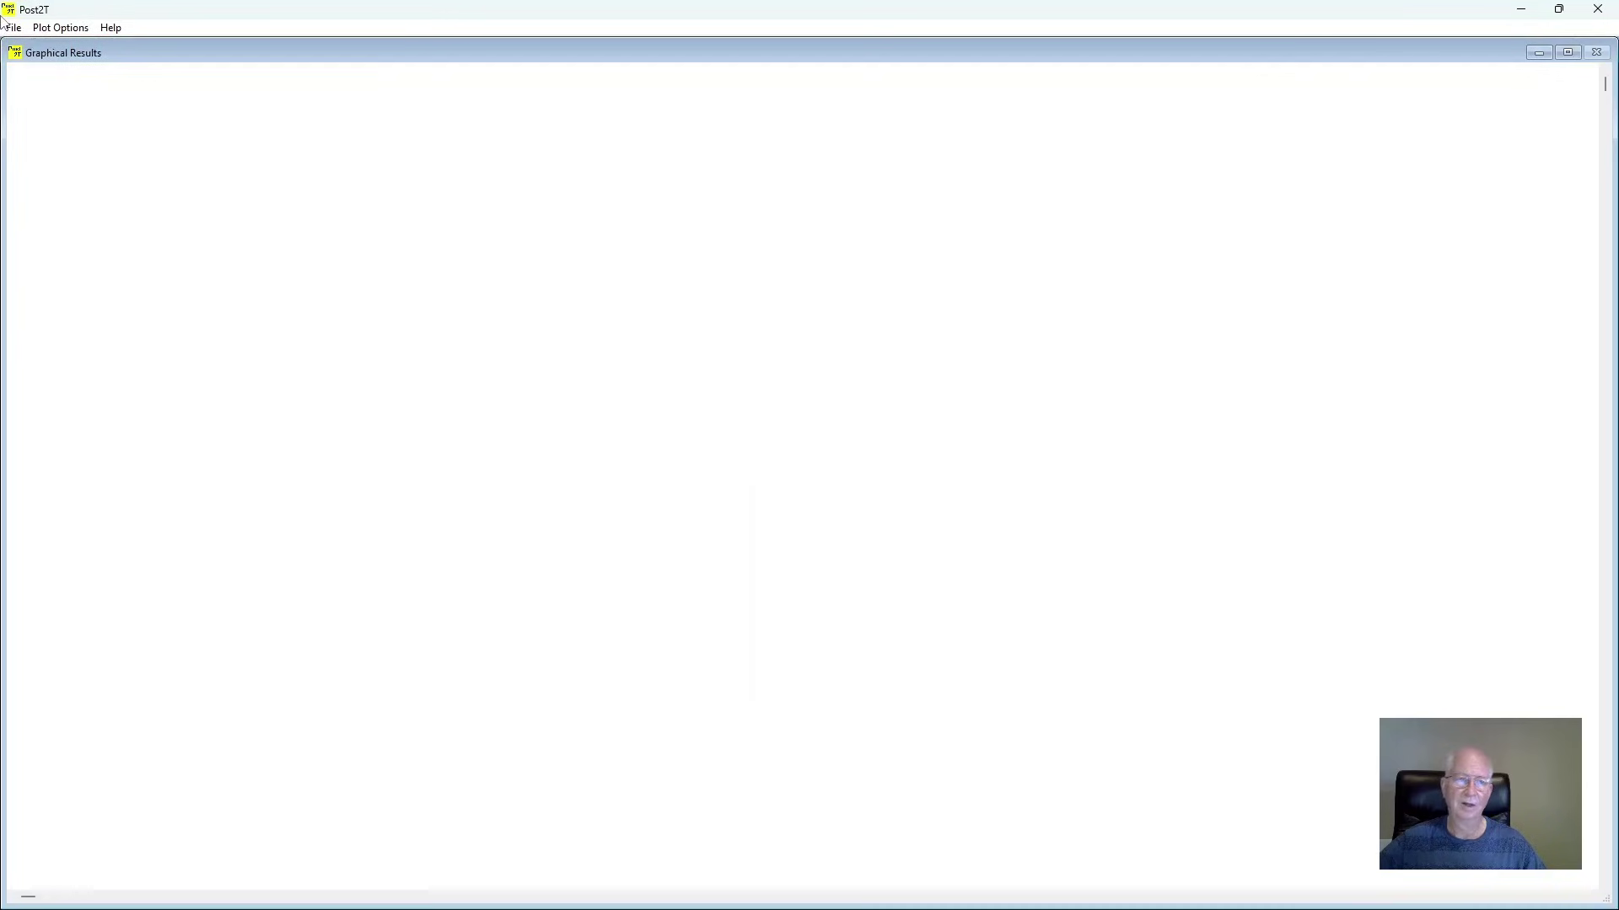
Step: Load the pressure trace file Mod22.5Ven_12500.out for the thermo- and gasdynamic trace plots
{"action": "left_click", "coordinate": [60, 28]}
{"action": "mouse_move", "coordinate": [105, 27]}
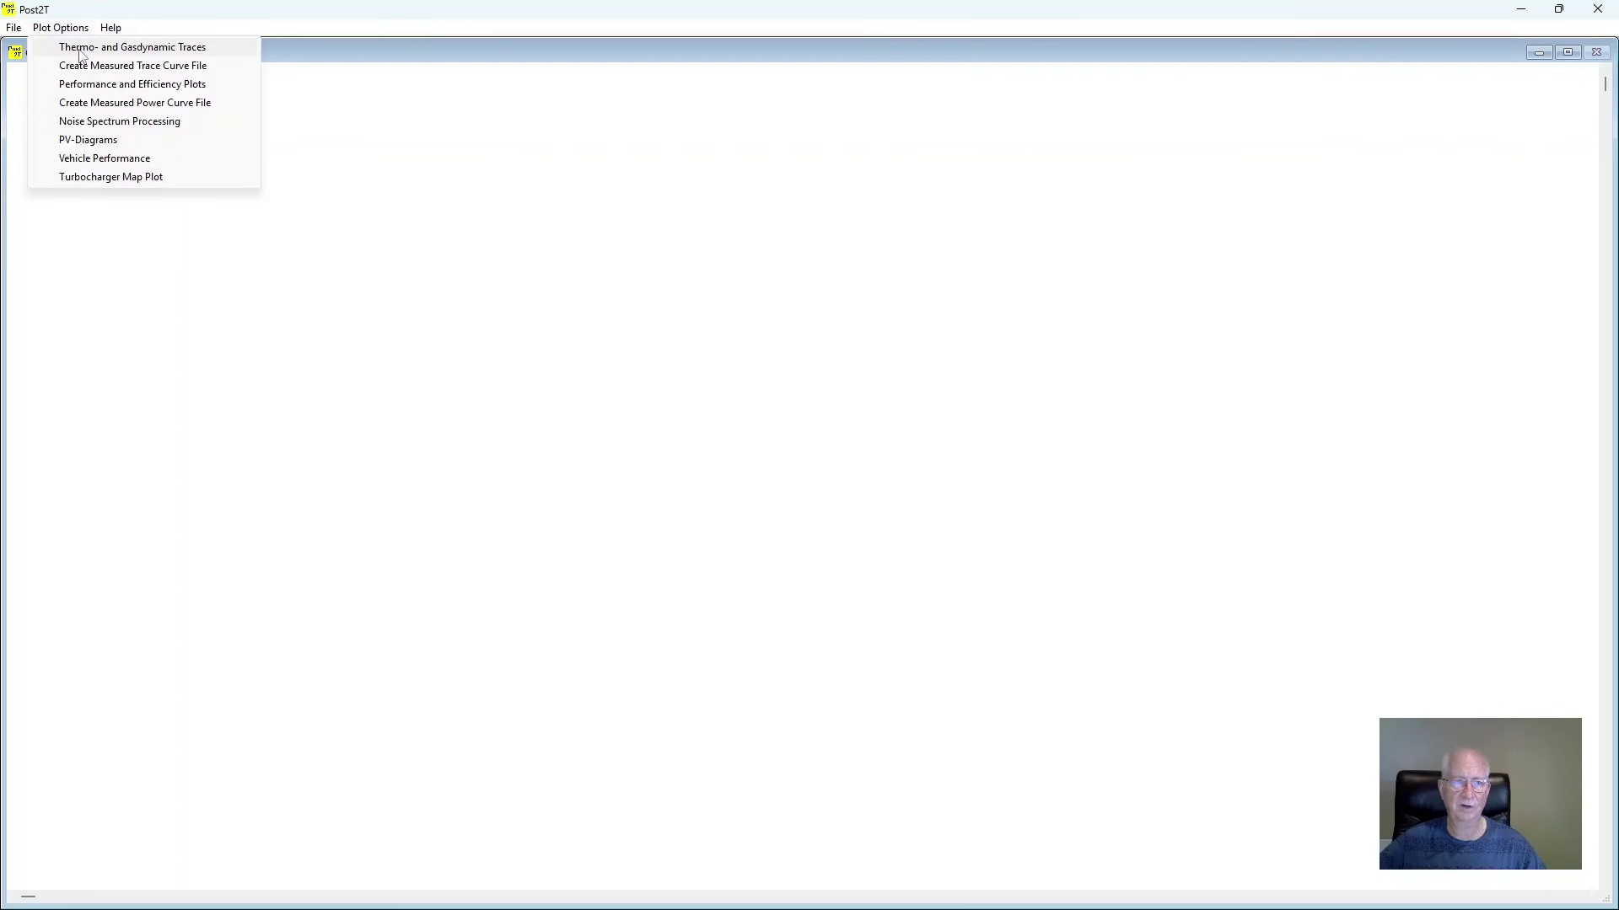
{"action": "left_click", "coordinate": [82, 48]}
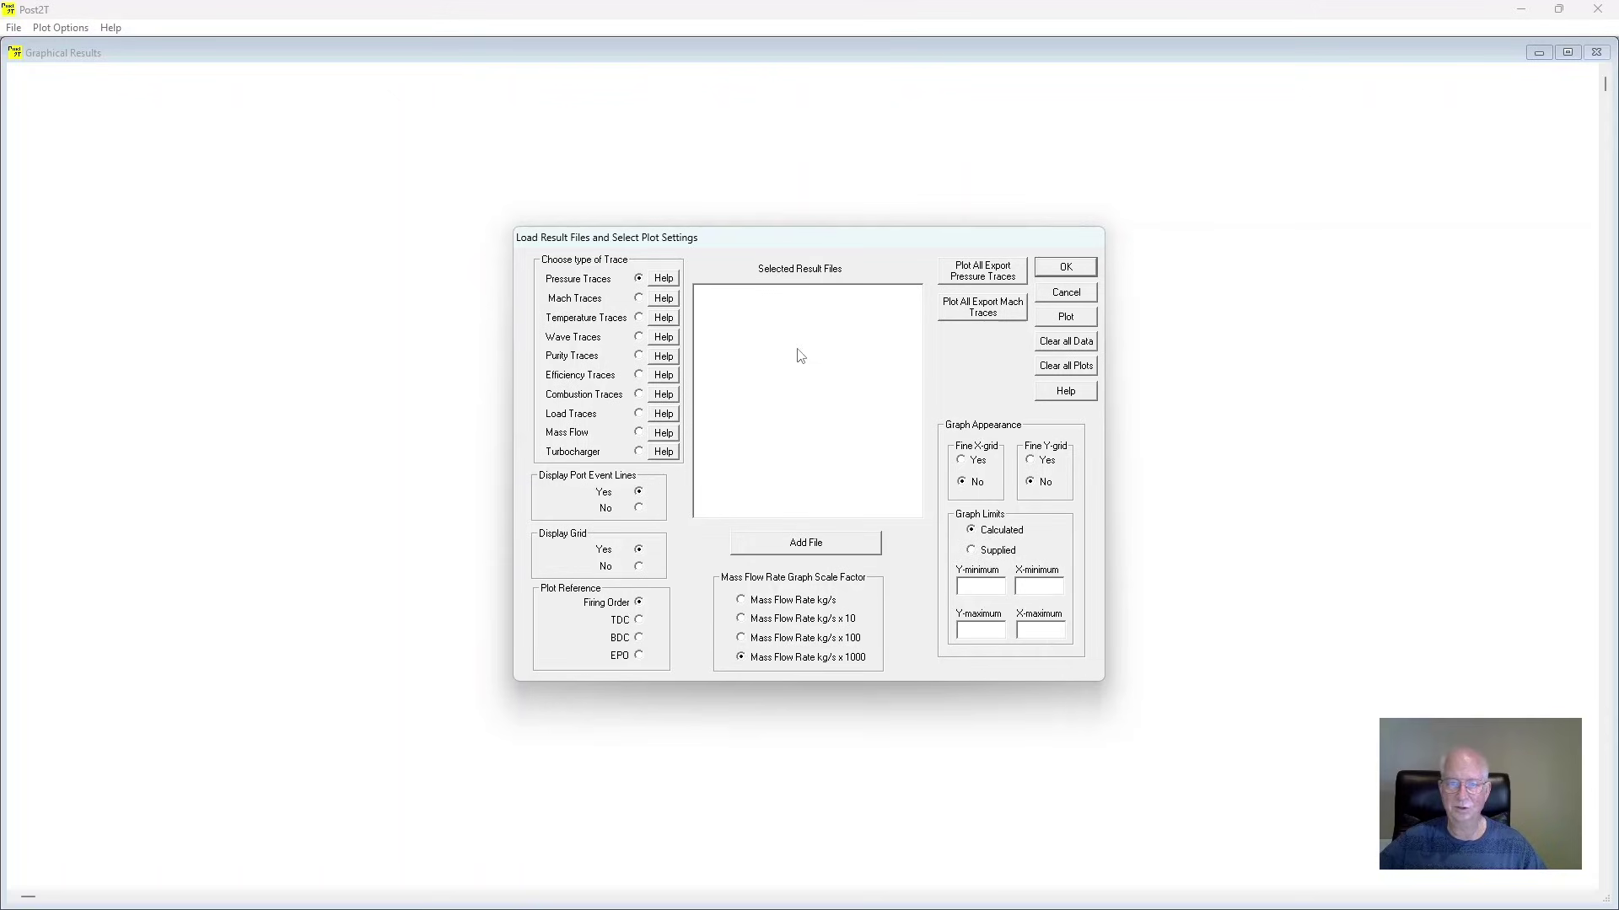
{"action": "left_click", "coordinate": [795, 550]}
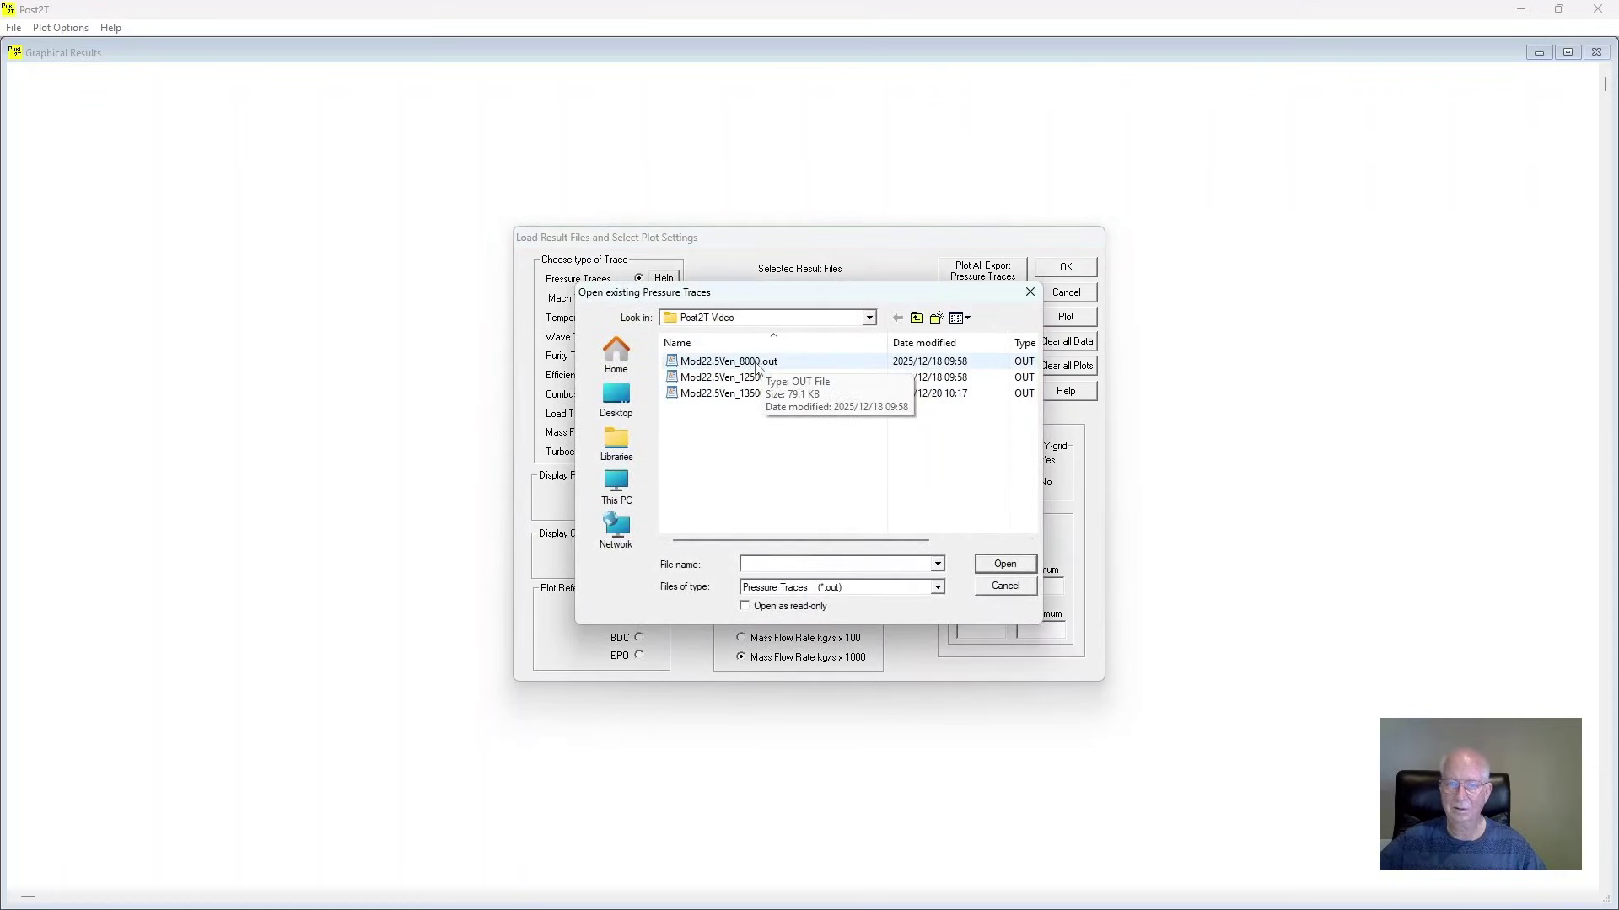
{"action": "double_click", "coordinate": [757, 378]}
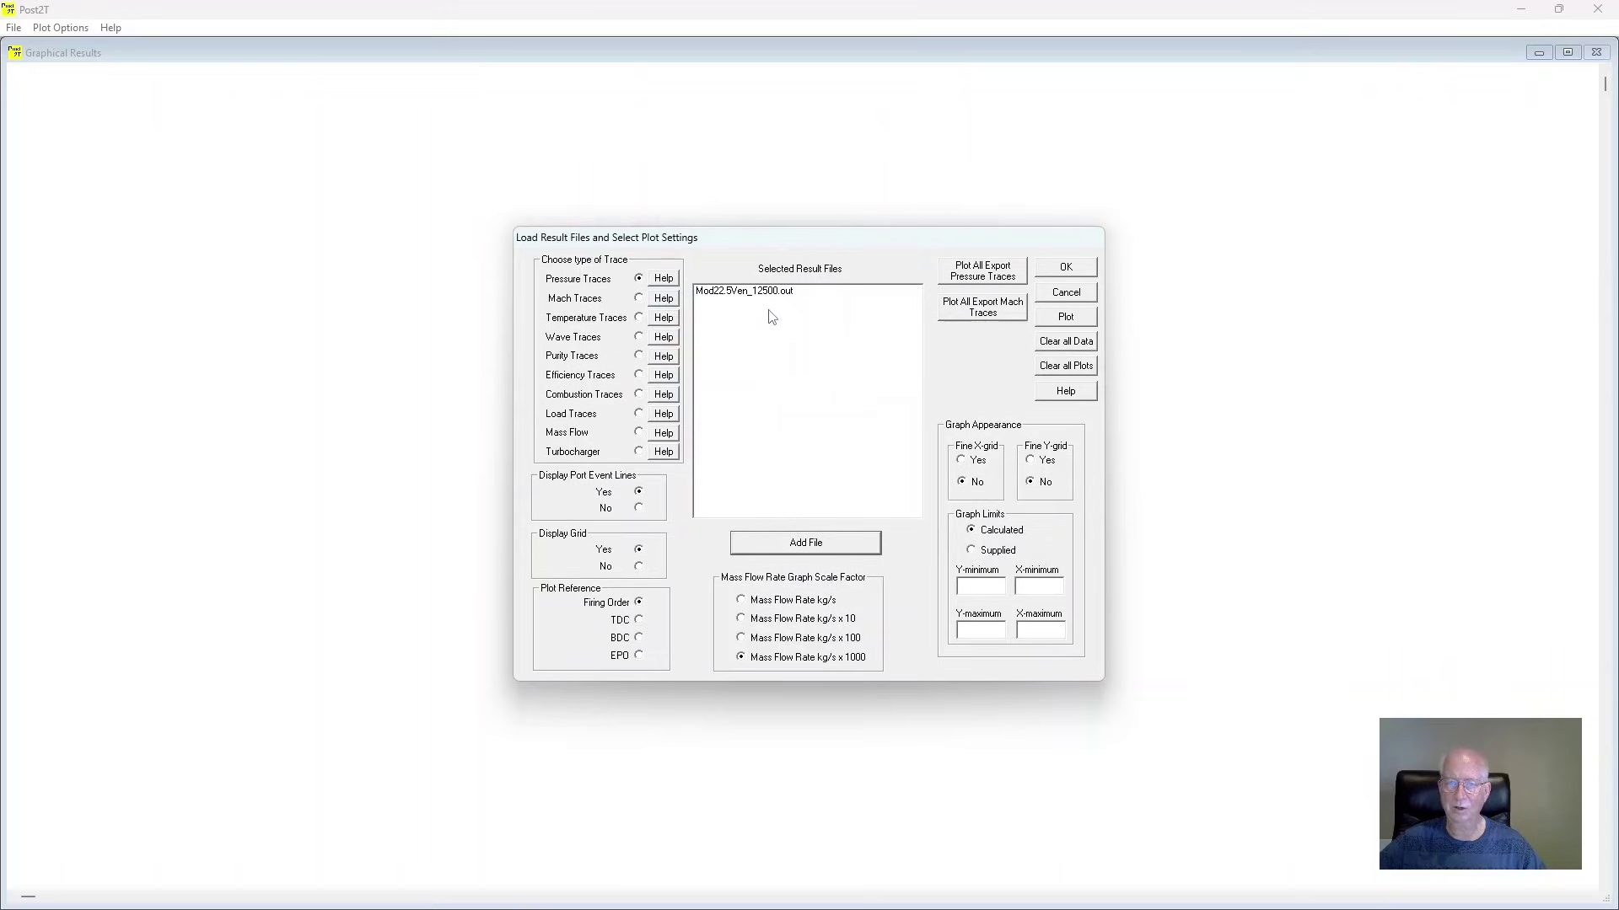
Step: Plot the Ptr(1,1), Pcyl(1) and Pex(1) pressure traces from Mod22.5Ven_12500.out
{"action": "double_click", "coordinate": [766, 291]}
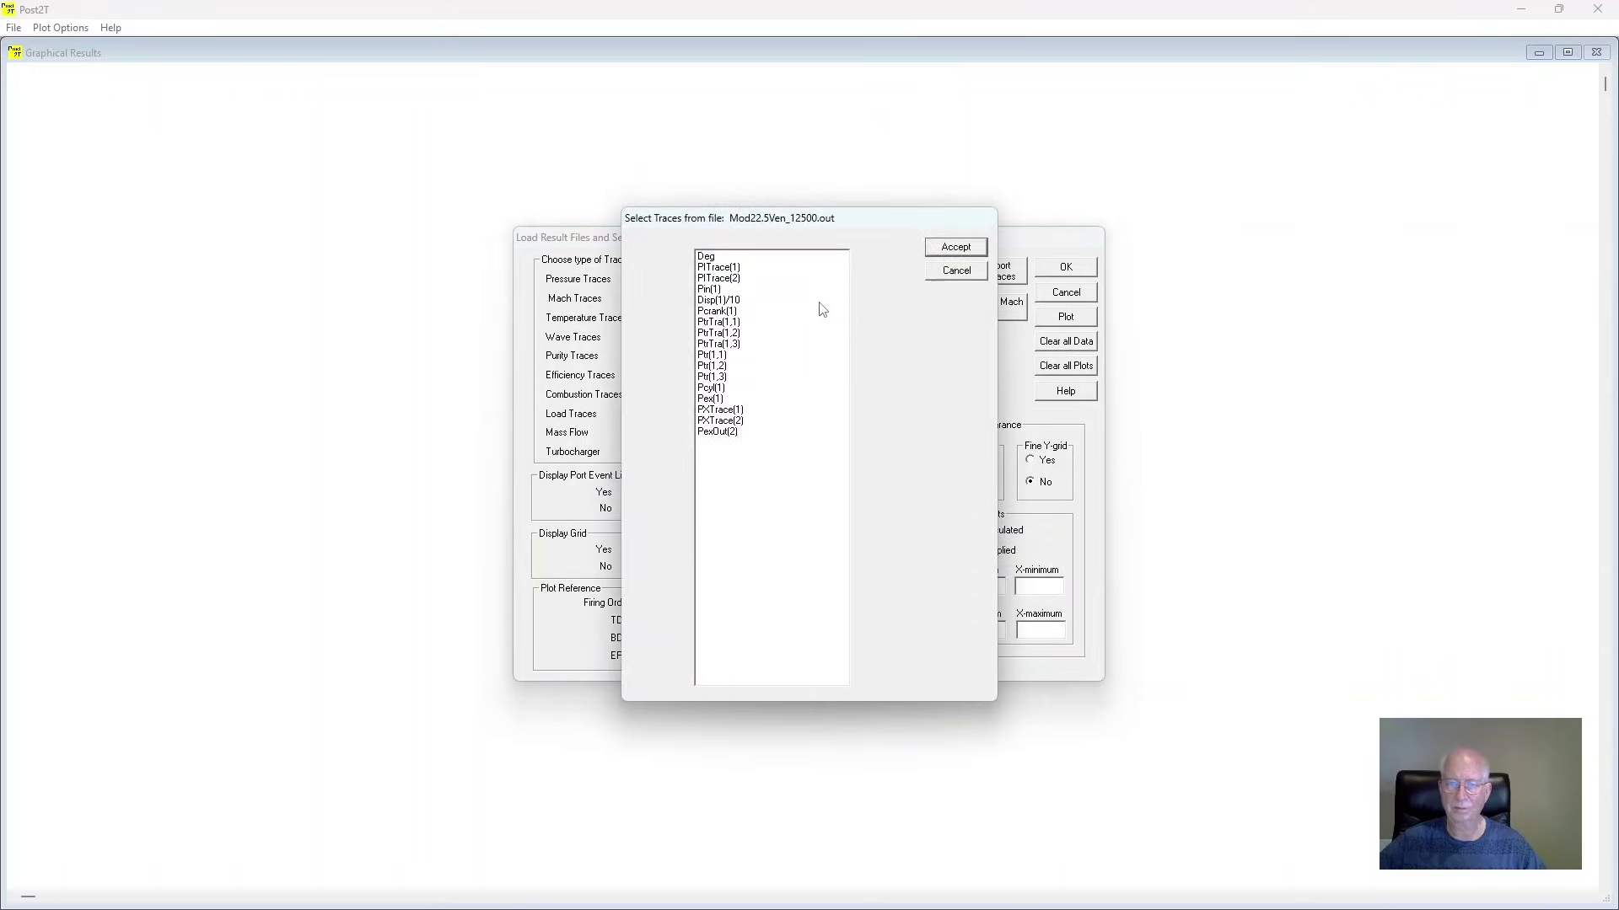
{"action": "left_click", "coordinate": [718, 355]}
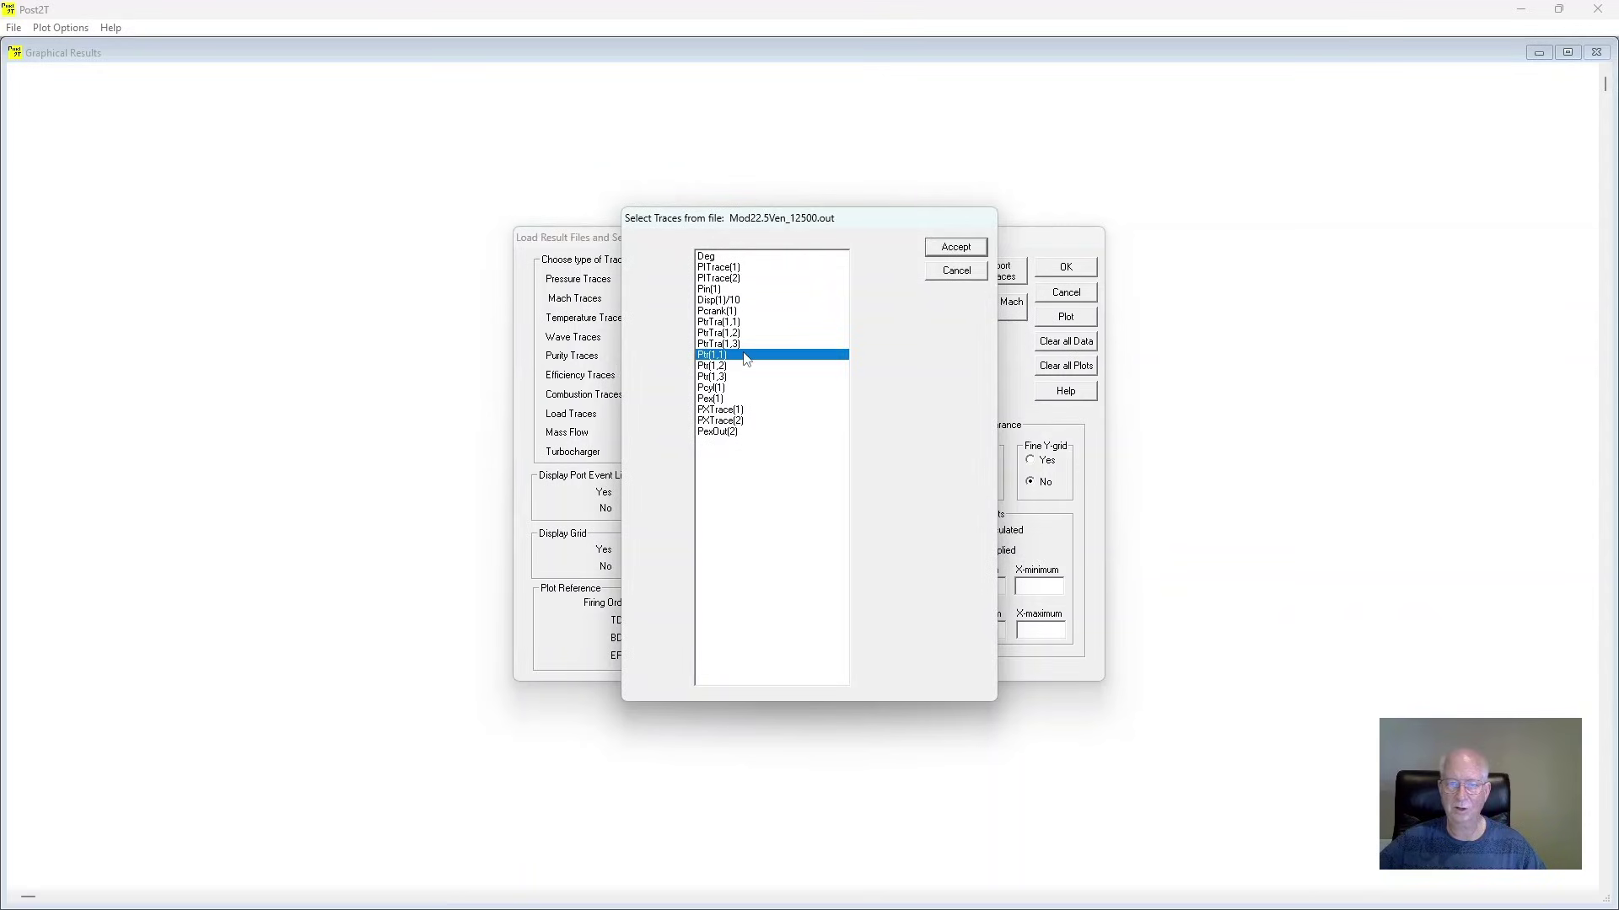
{"action": "left_click", "coordinate": [721, 389]}
{"action": "left_click", "coordinate": [718, 400]}
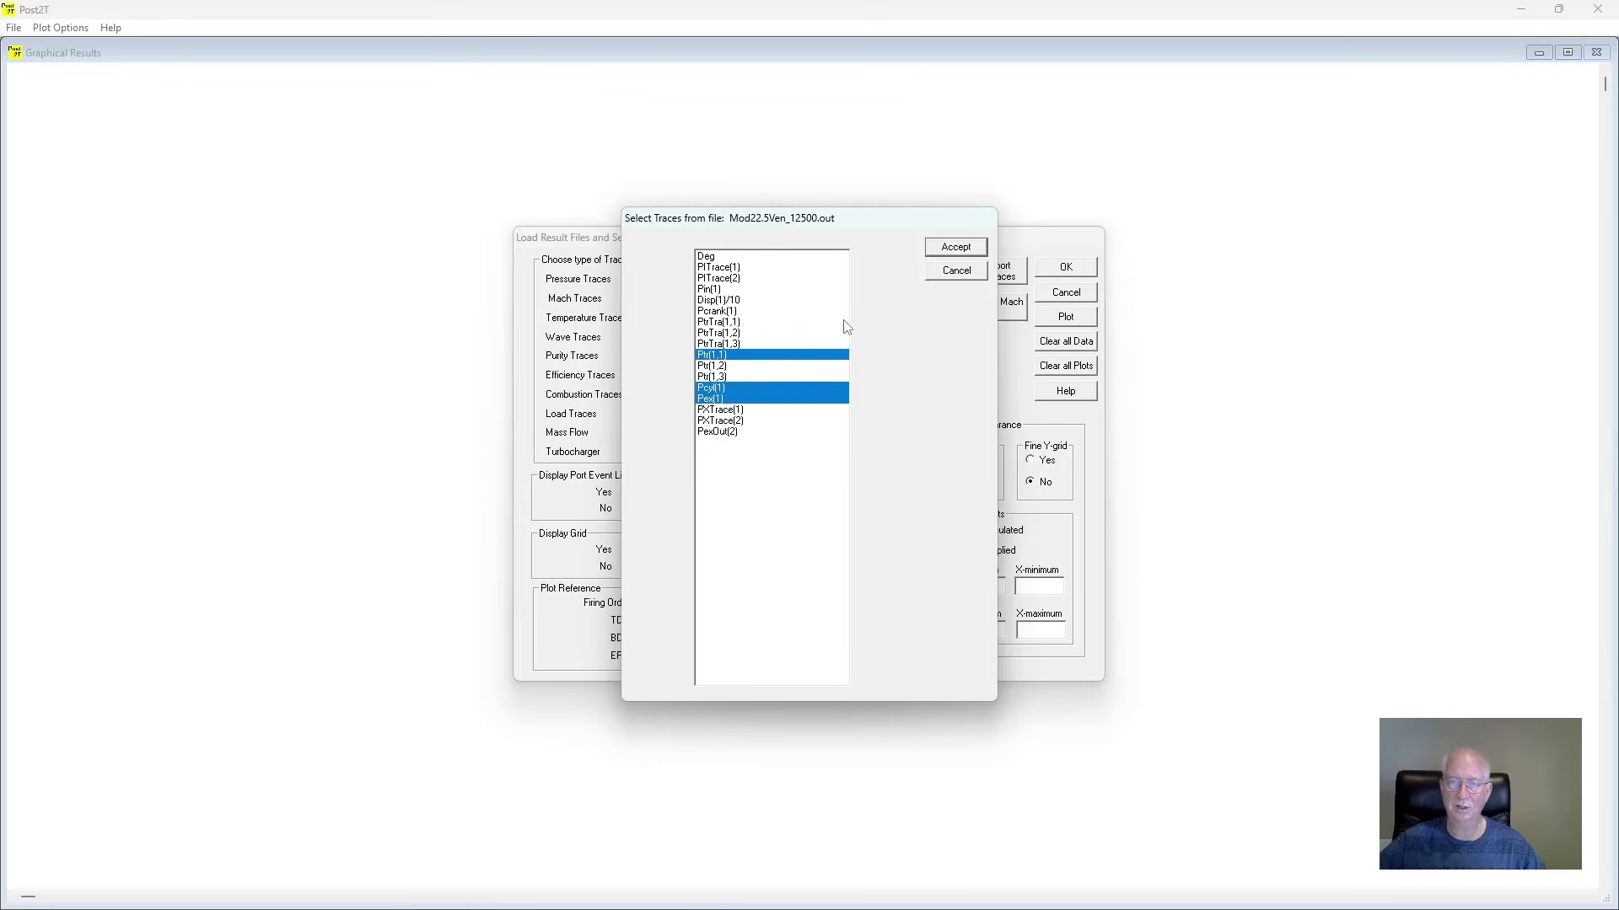
{"action": "left_click", "coordinate": [955, 248]}
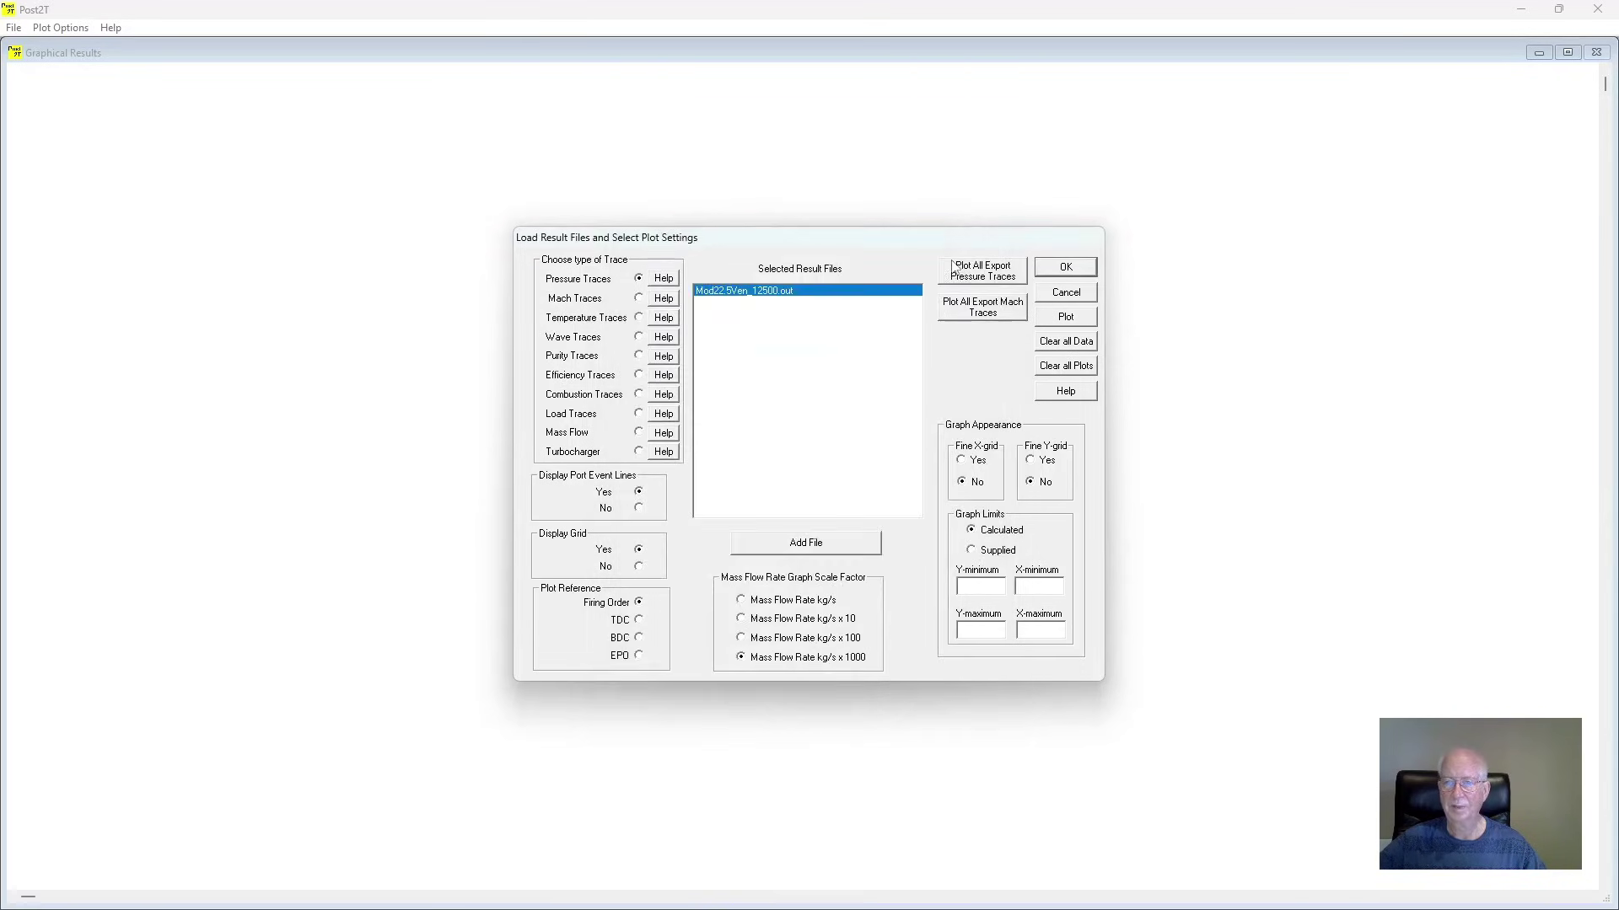
{"action": "left_click", "coordinate": [1079, 270]}
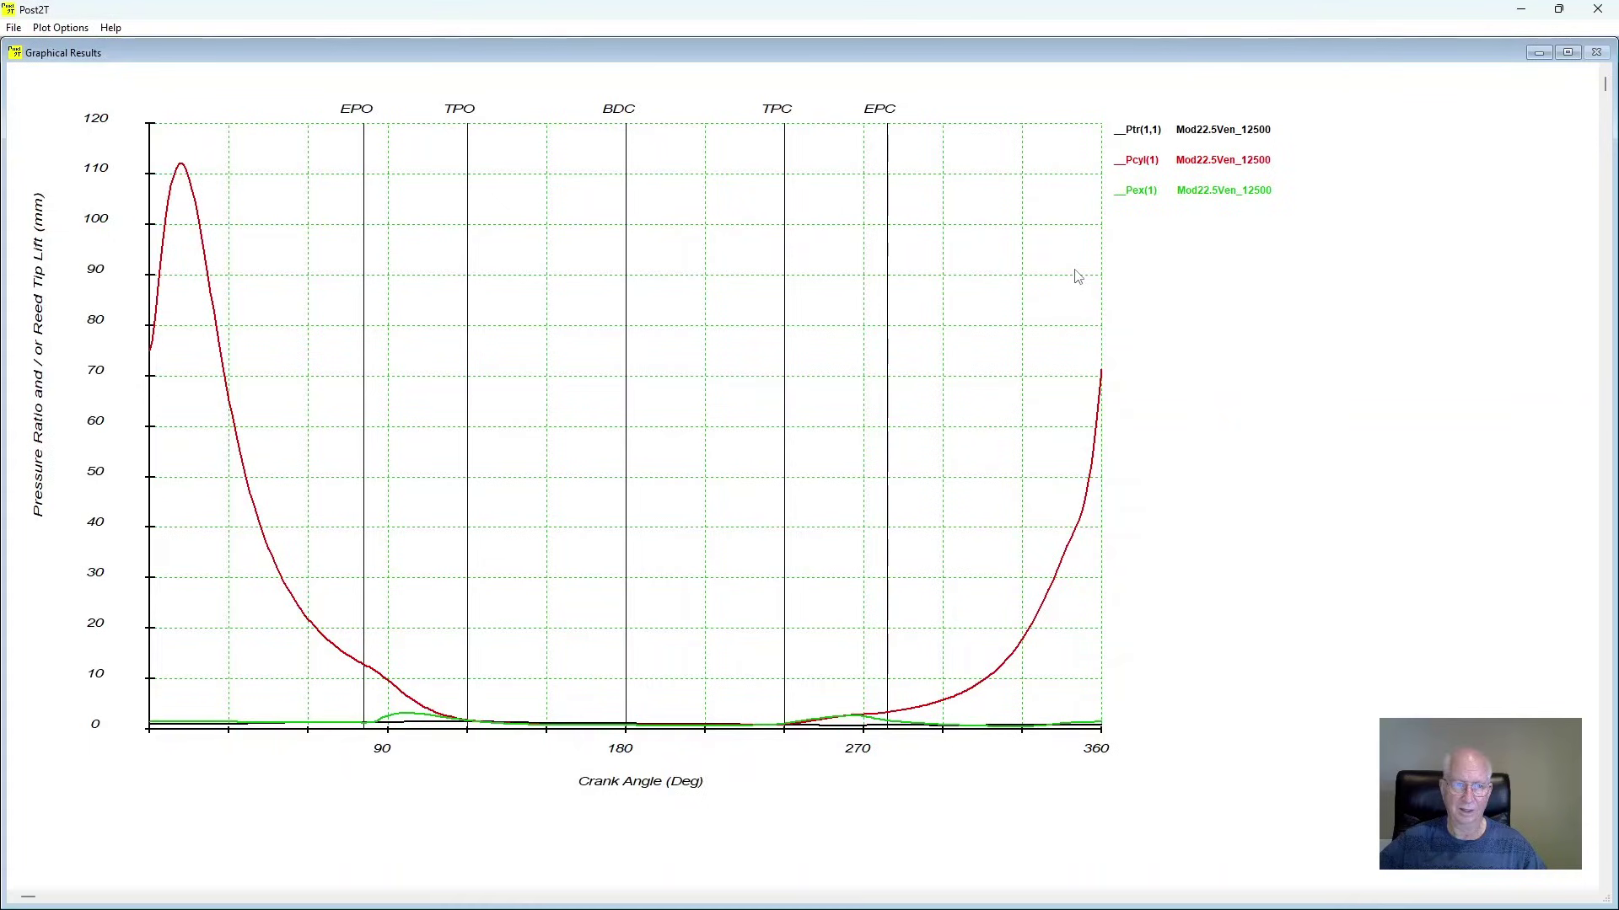
Step: Redraw the pressure traces with supplied graph limits of 0.0 to 3.0 for Y and 0.0 to 360.0 for X
{"action": "left_click", "coordinate": [70, 31]}
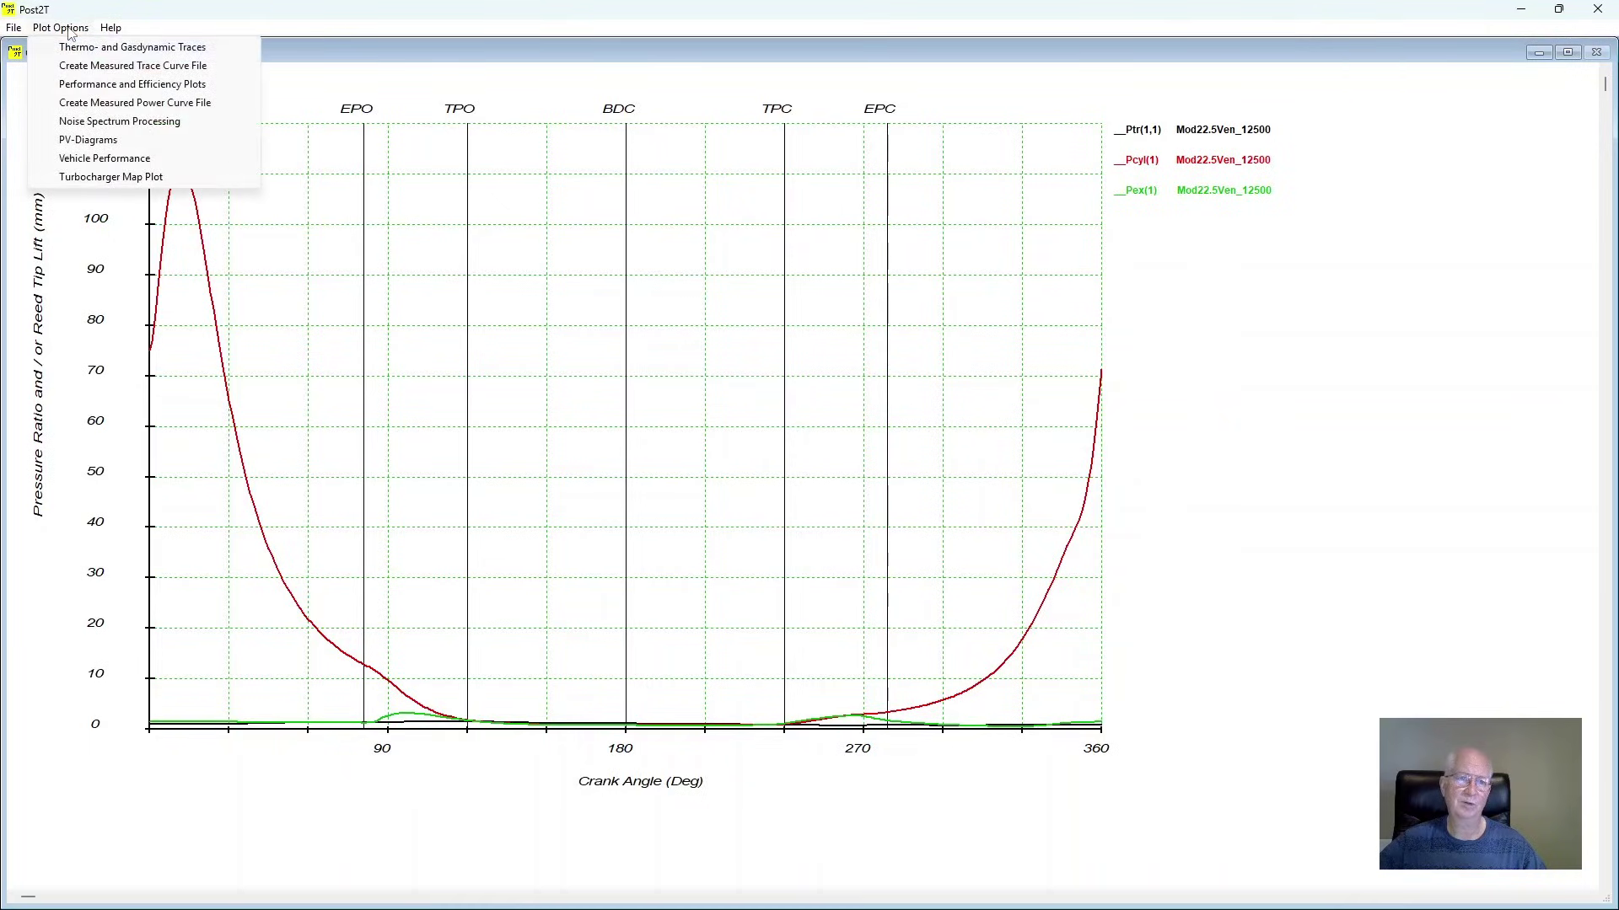
{"action": "left_click", "coordinate": [132, 48]}
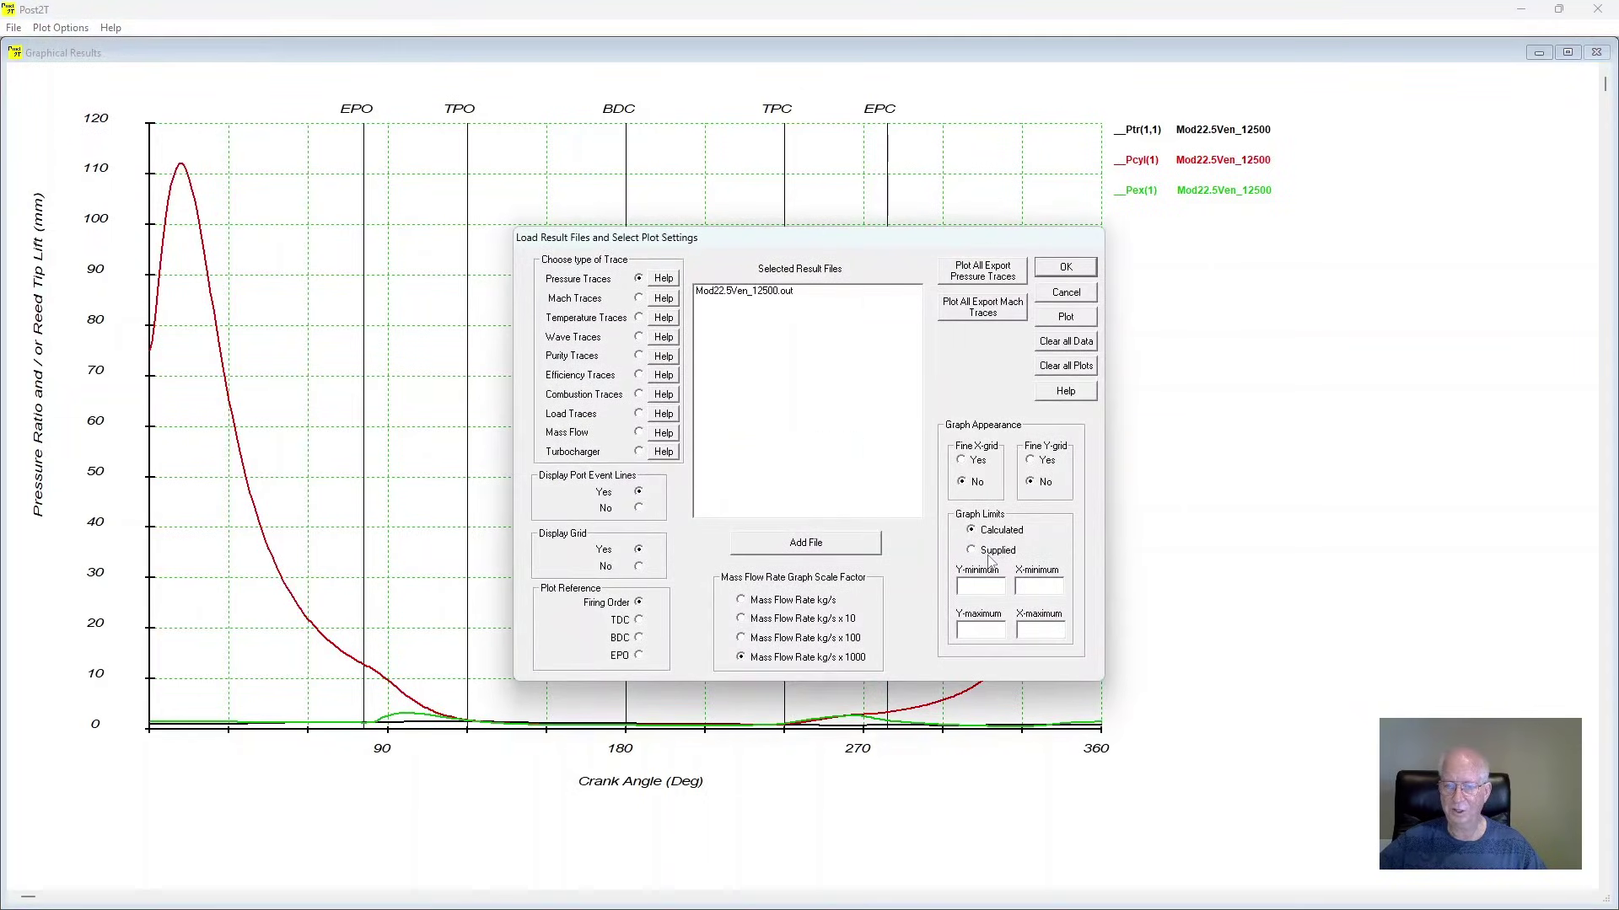
{"action": "left_click", "coordinate": [985, 555]}
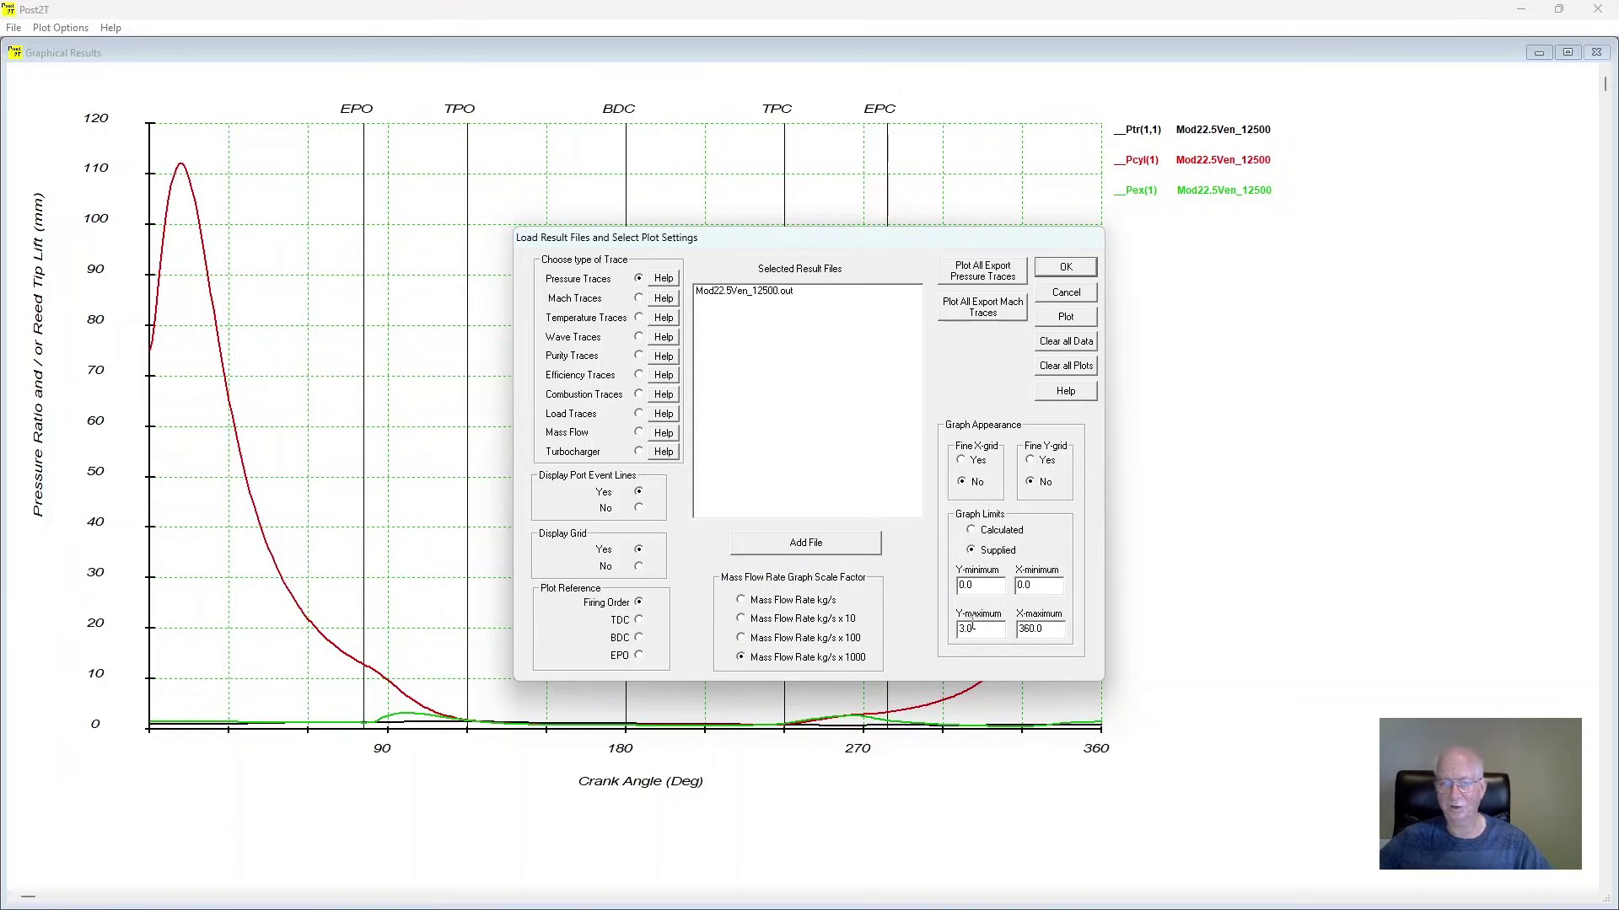
{"action": "left_click", "coordinate": [1066, 267]}
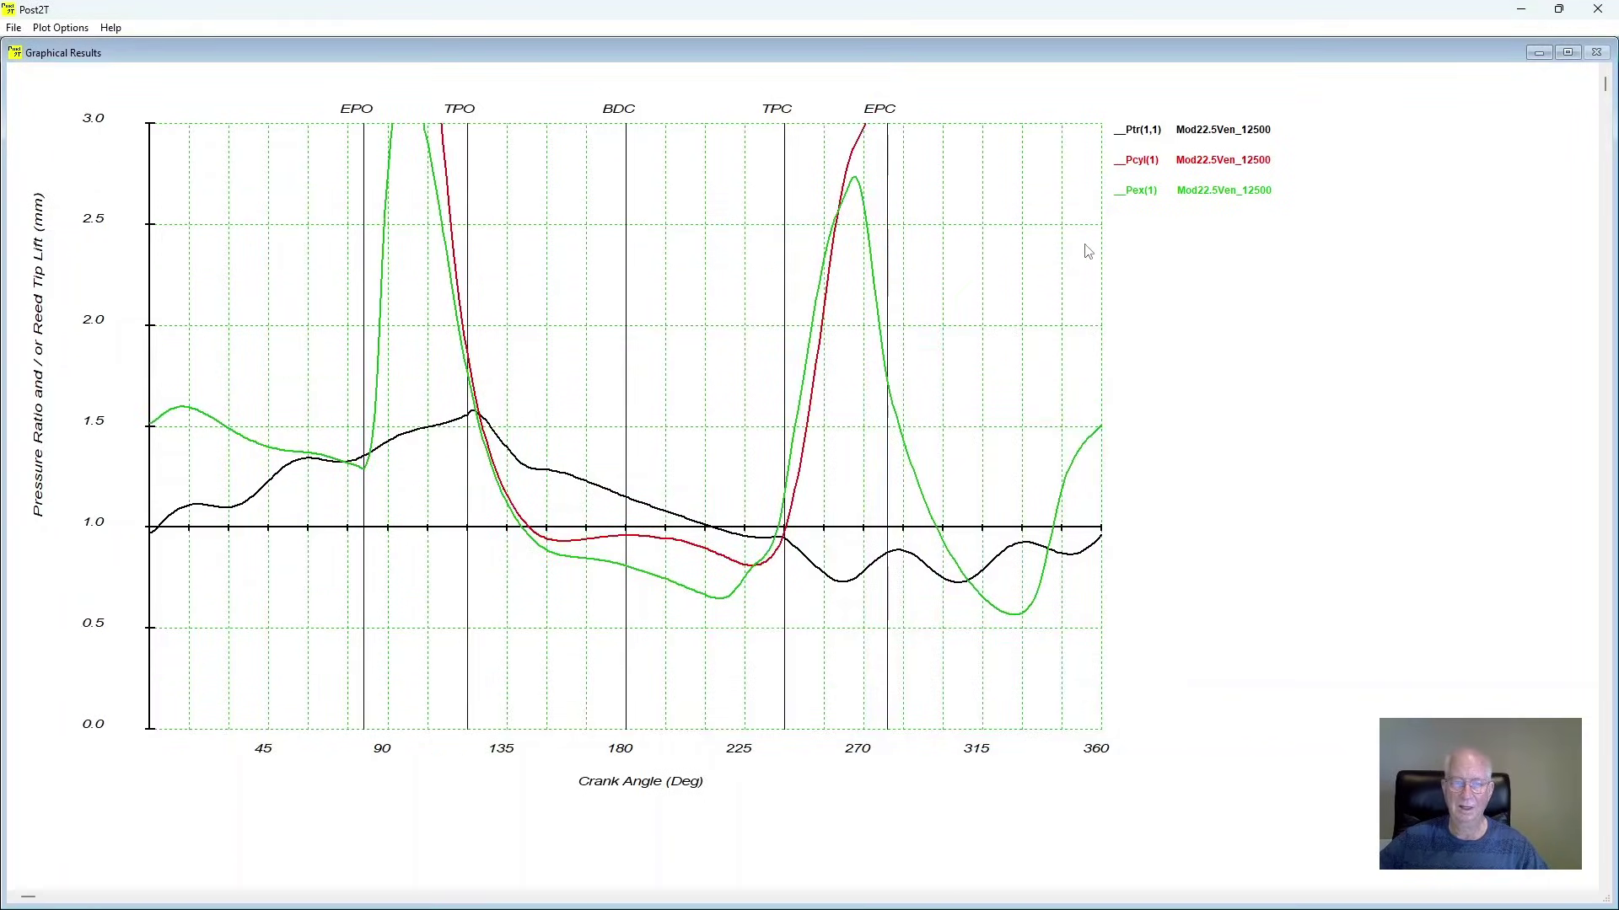
Step: Redraw the Mod22.5Ven_12500 pressure traces with the supplied Y-maximum set to 4
{"action": "left_click", "coordinate": [73, 30]}
{"action": "left_click", "coordinate": [92, 48]}
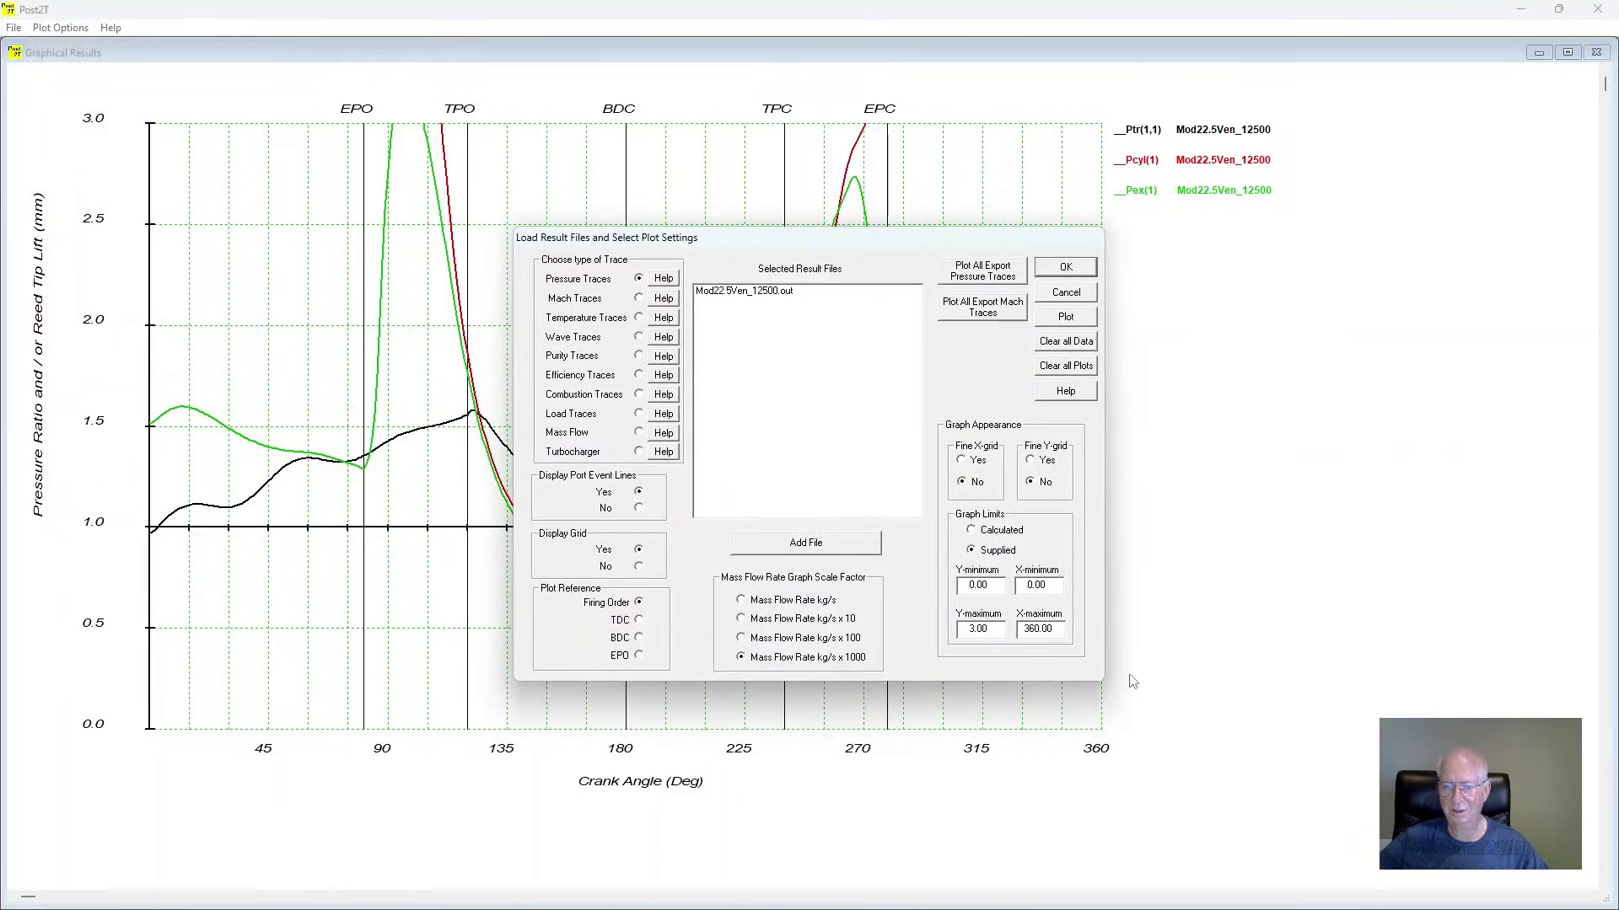
{"action": "double_click", "coordinate": [986, 632]}
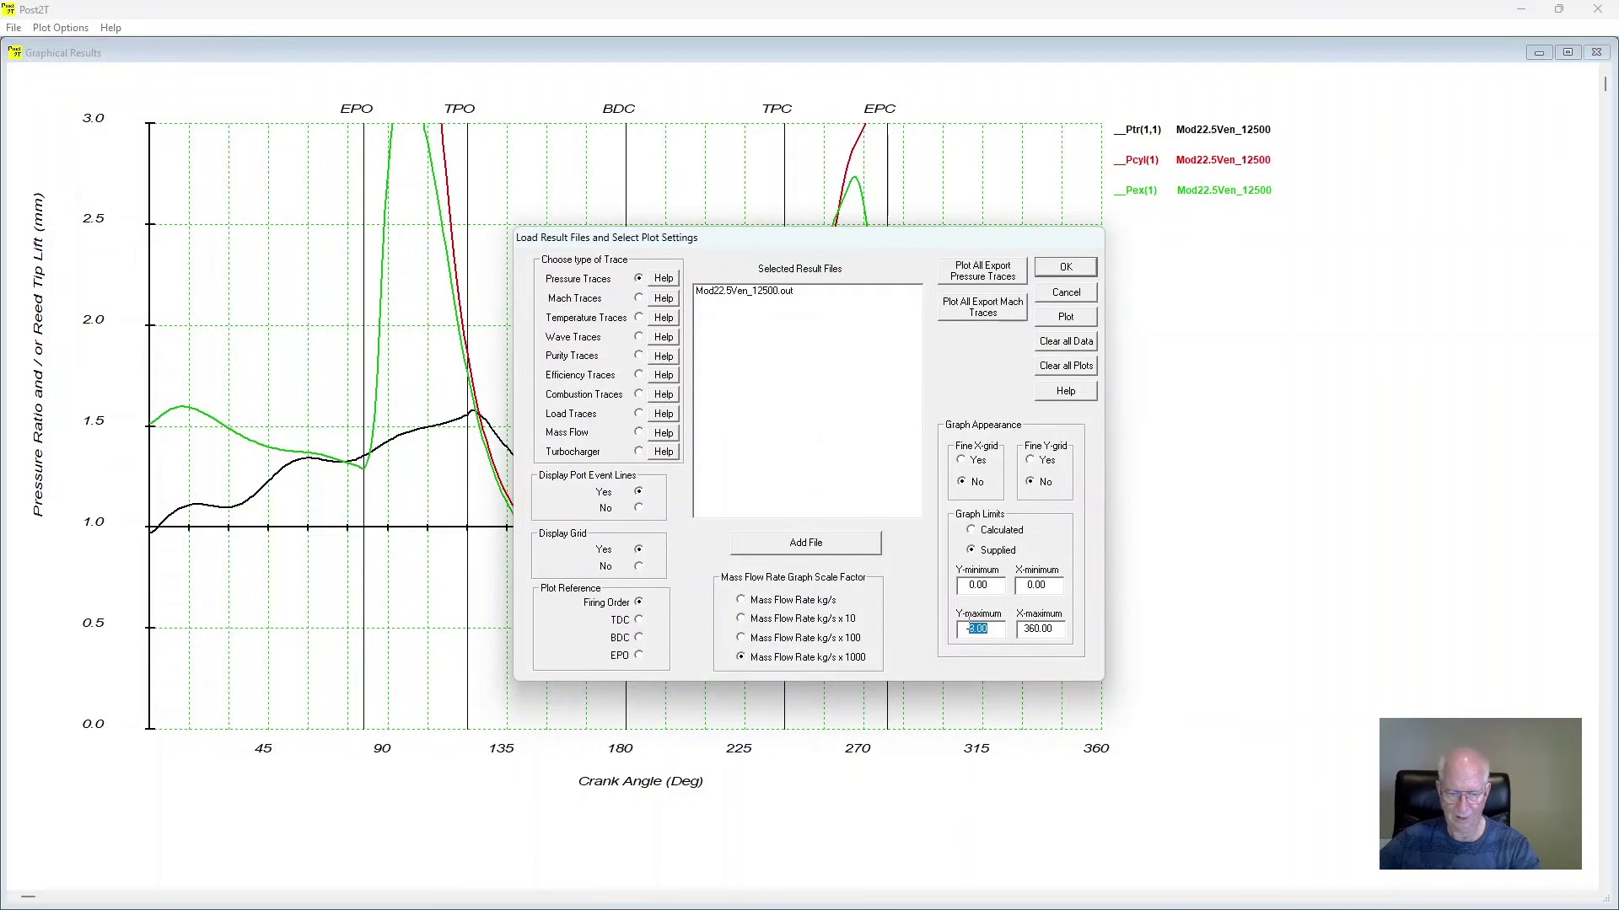
{"action": "type", "text": "4"}
{"action": "left_click", "coordinate": [1066, 316]}
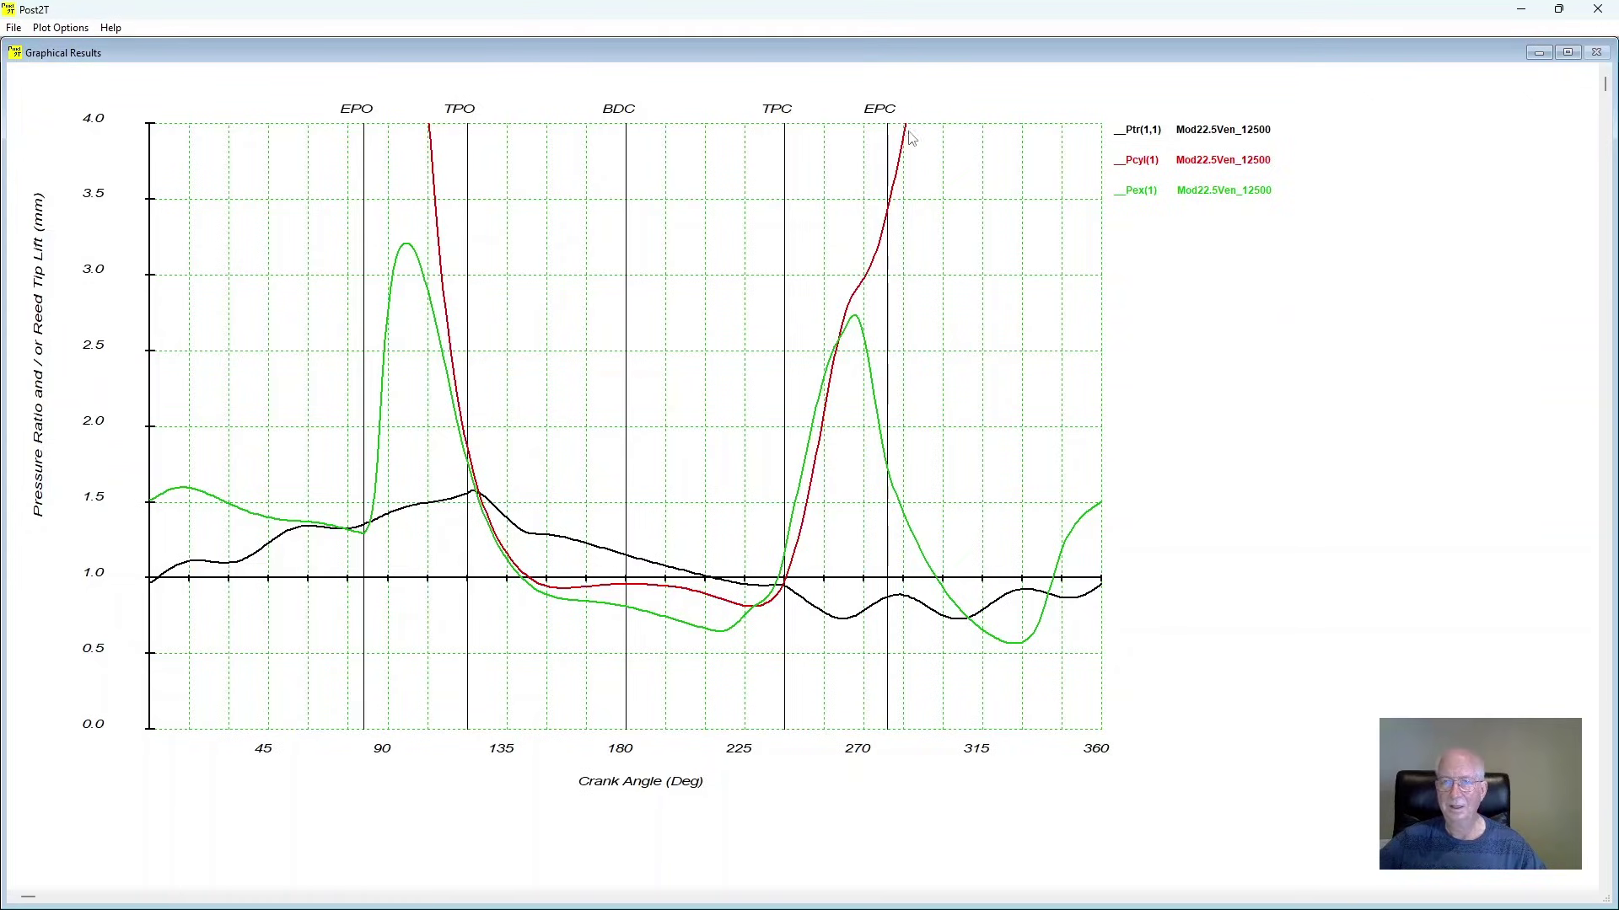
Step: Clear all plotted pressure traces and add the pressure trace file Mod22.5Ven_8000.out to the selected result files
{"action": "left_click", "coordinate": [67, 32]}
{"action": "left_click", "coordinate": [94, 44]}
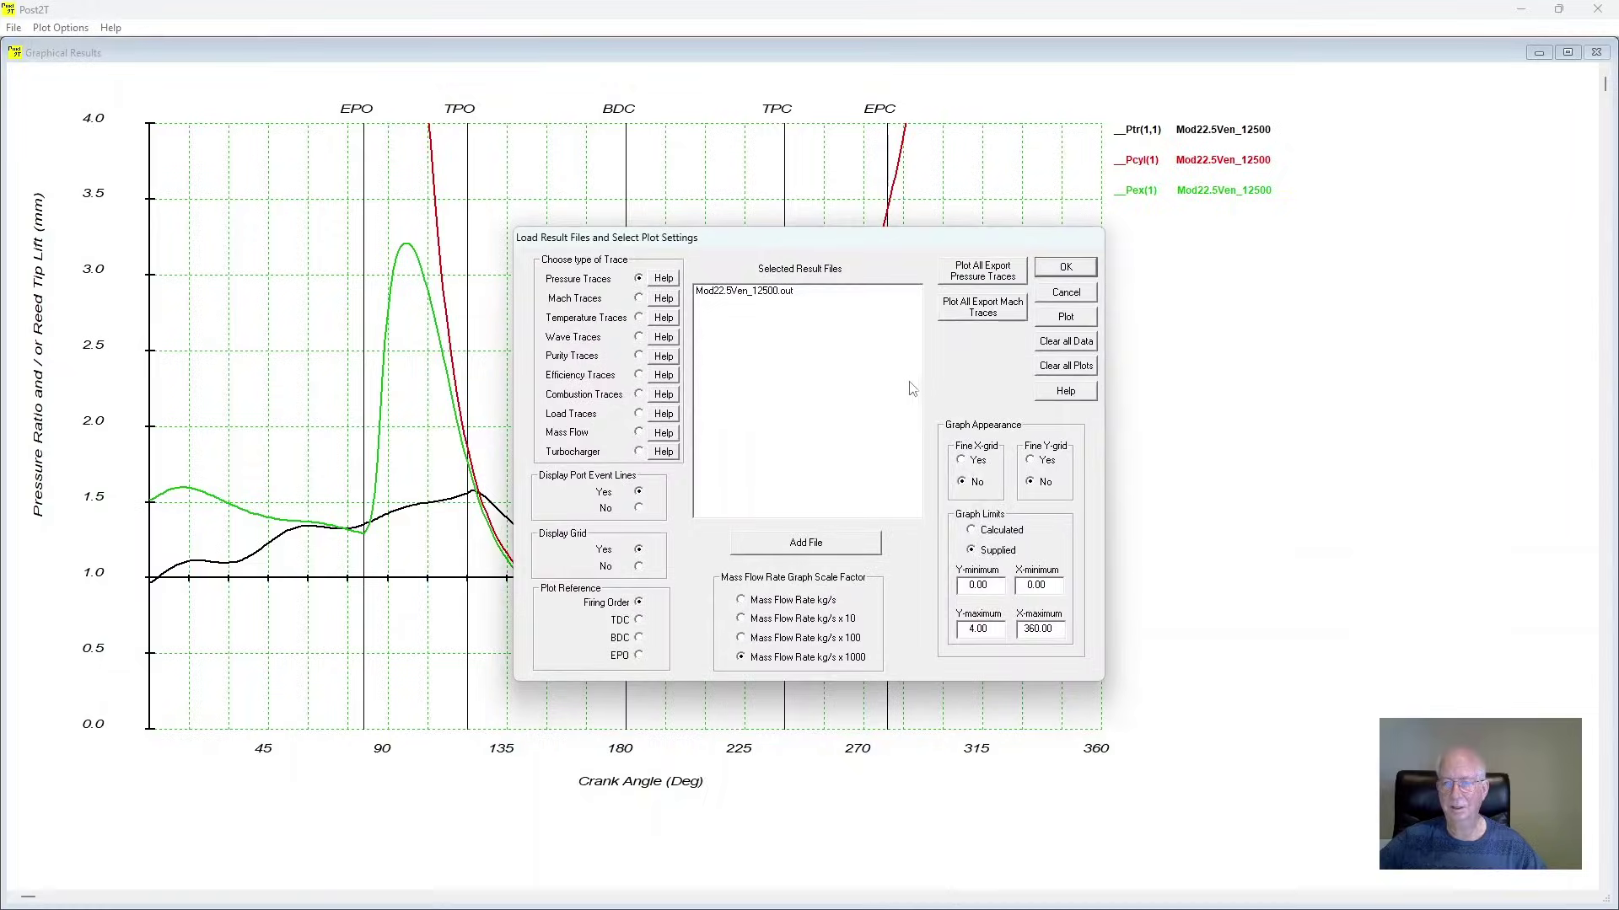
{"action": "left_click", "coordinate": [1077, 366]}
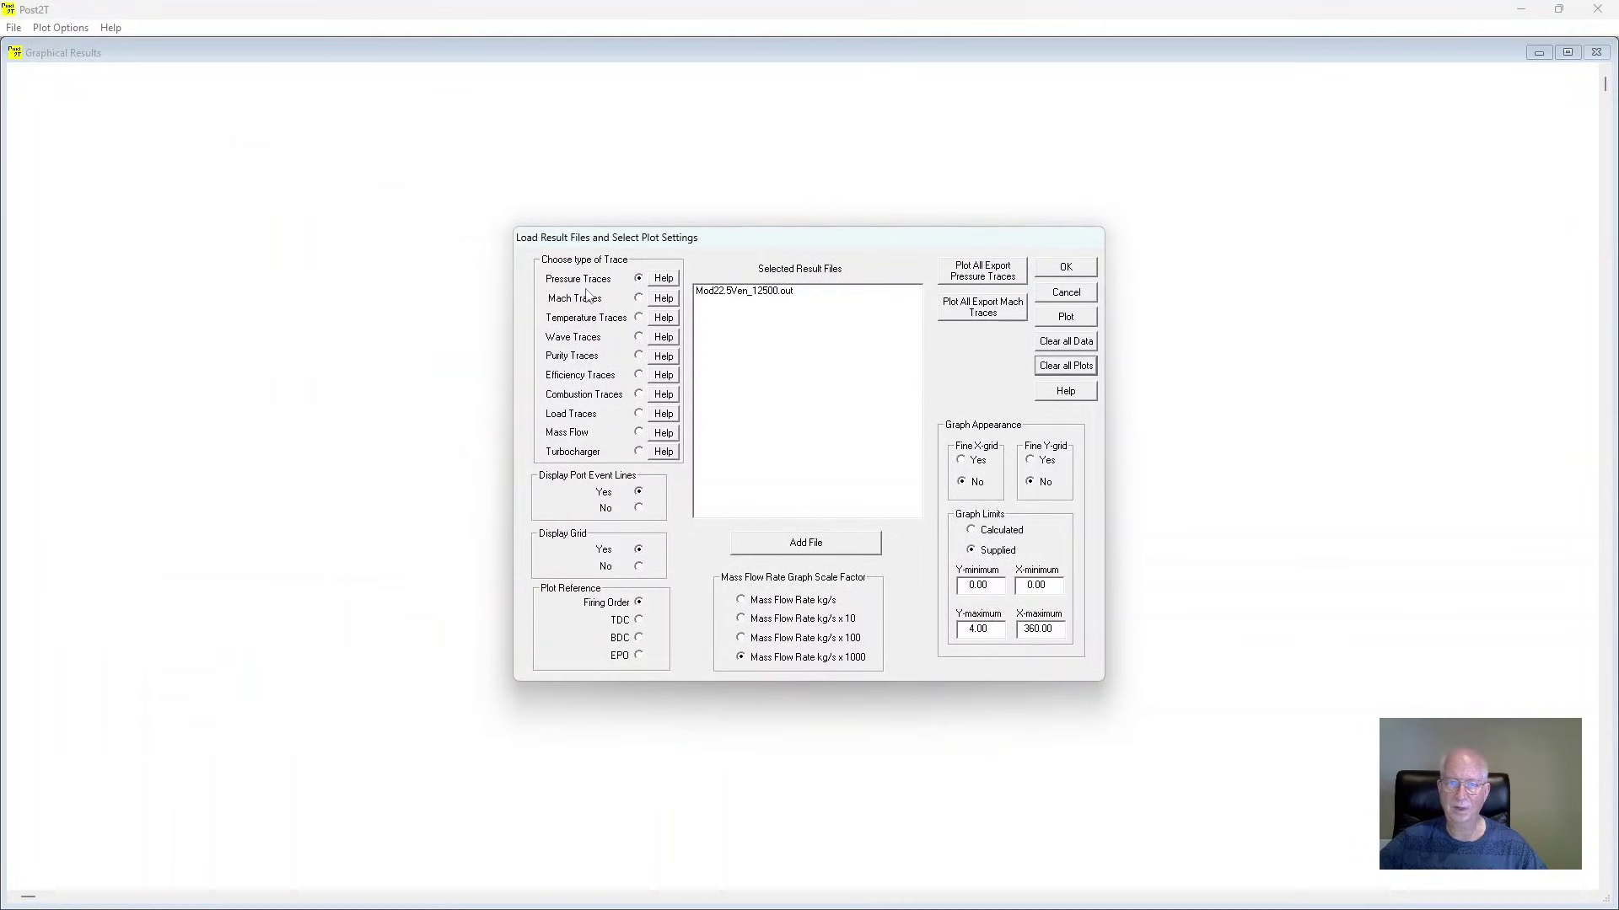
{"action": "left_click", "coordinate": [792, 542]}
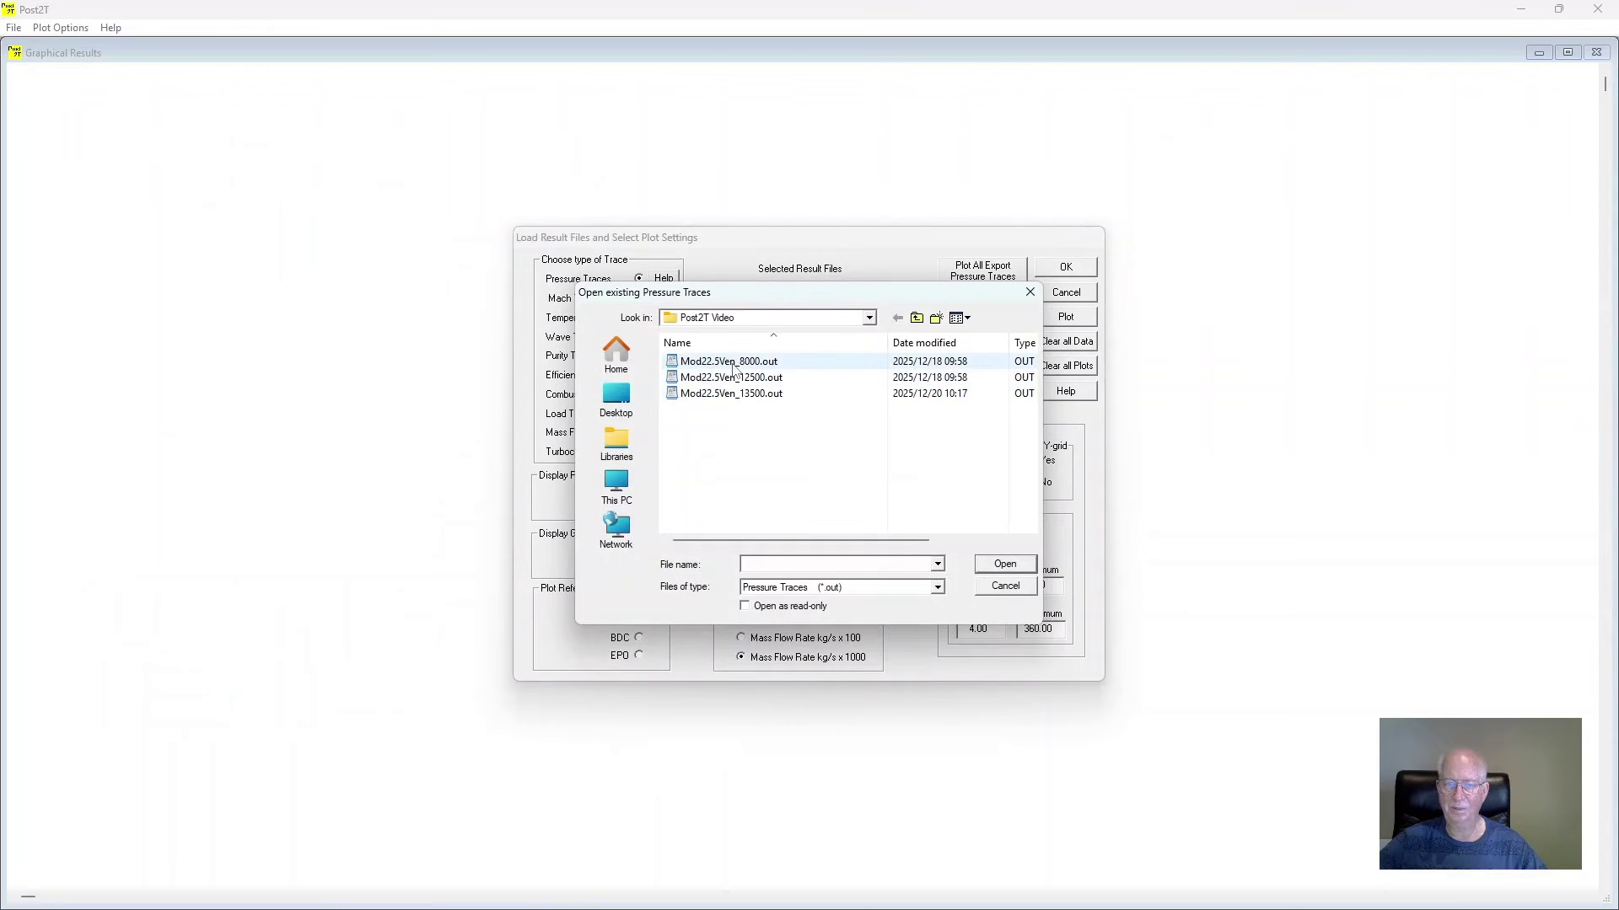
{"action": "double_click", "coordinate": [730, 361]}
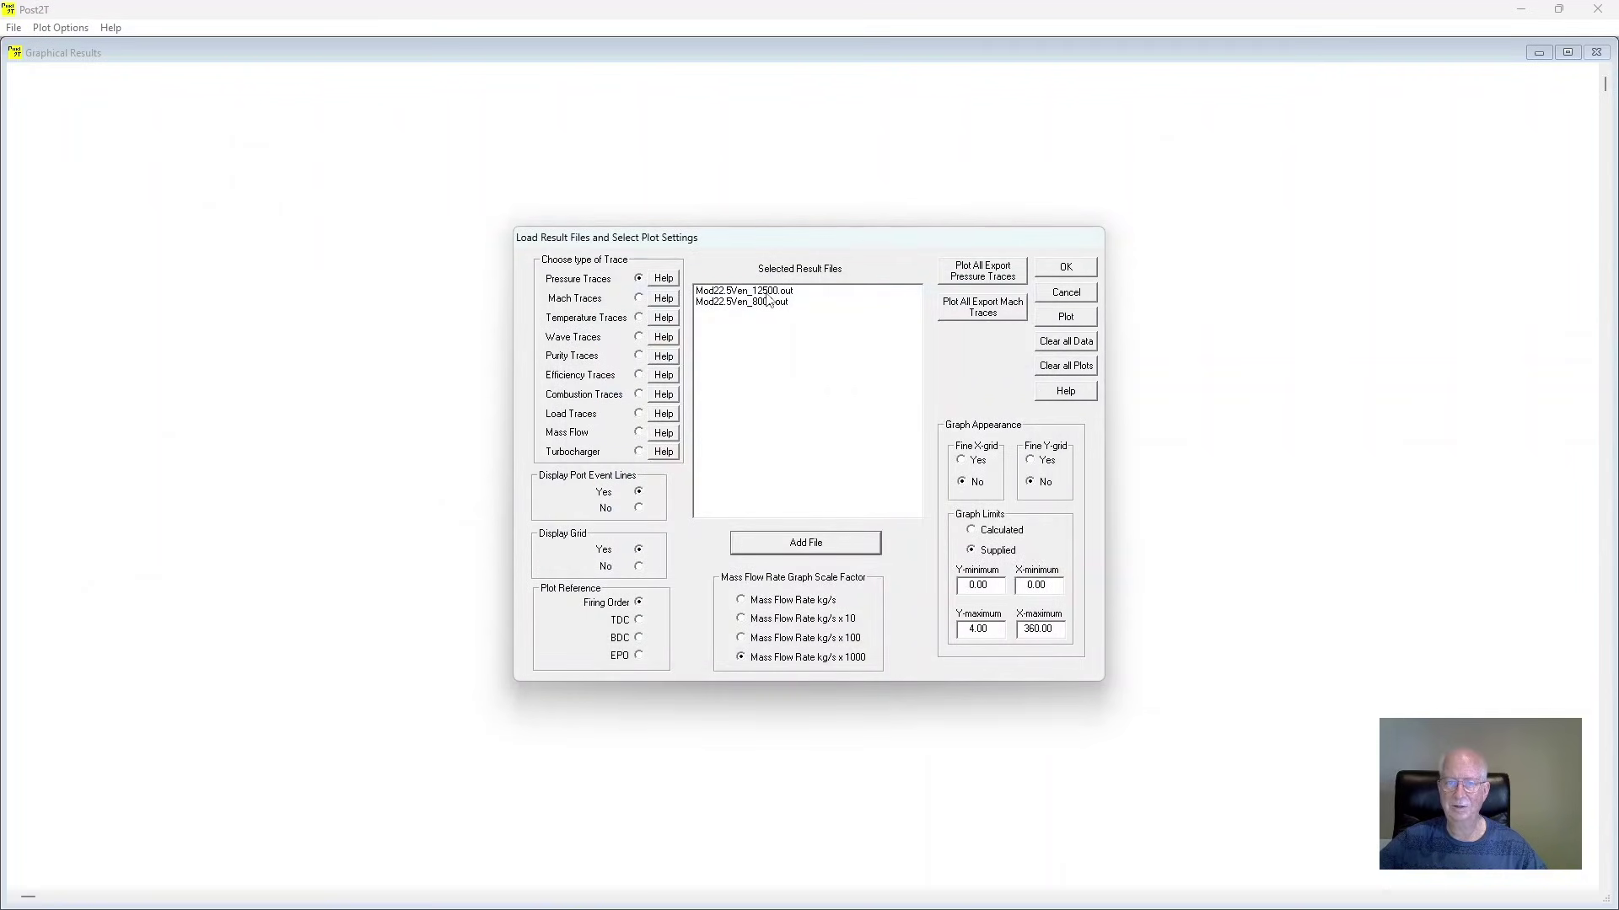
Step: Plot the Pex(1) exhaust pressure traces from both Mod22.5Ven_12500.out and Mod22.5Ven_8000.out on one graph
{"action": "double_click", "coordinate": [753, 292]}
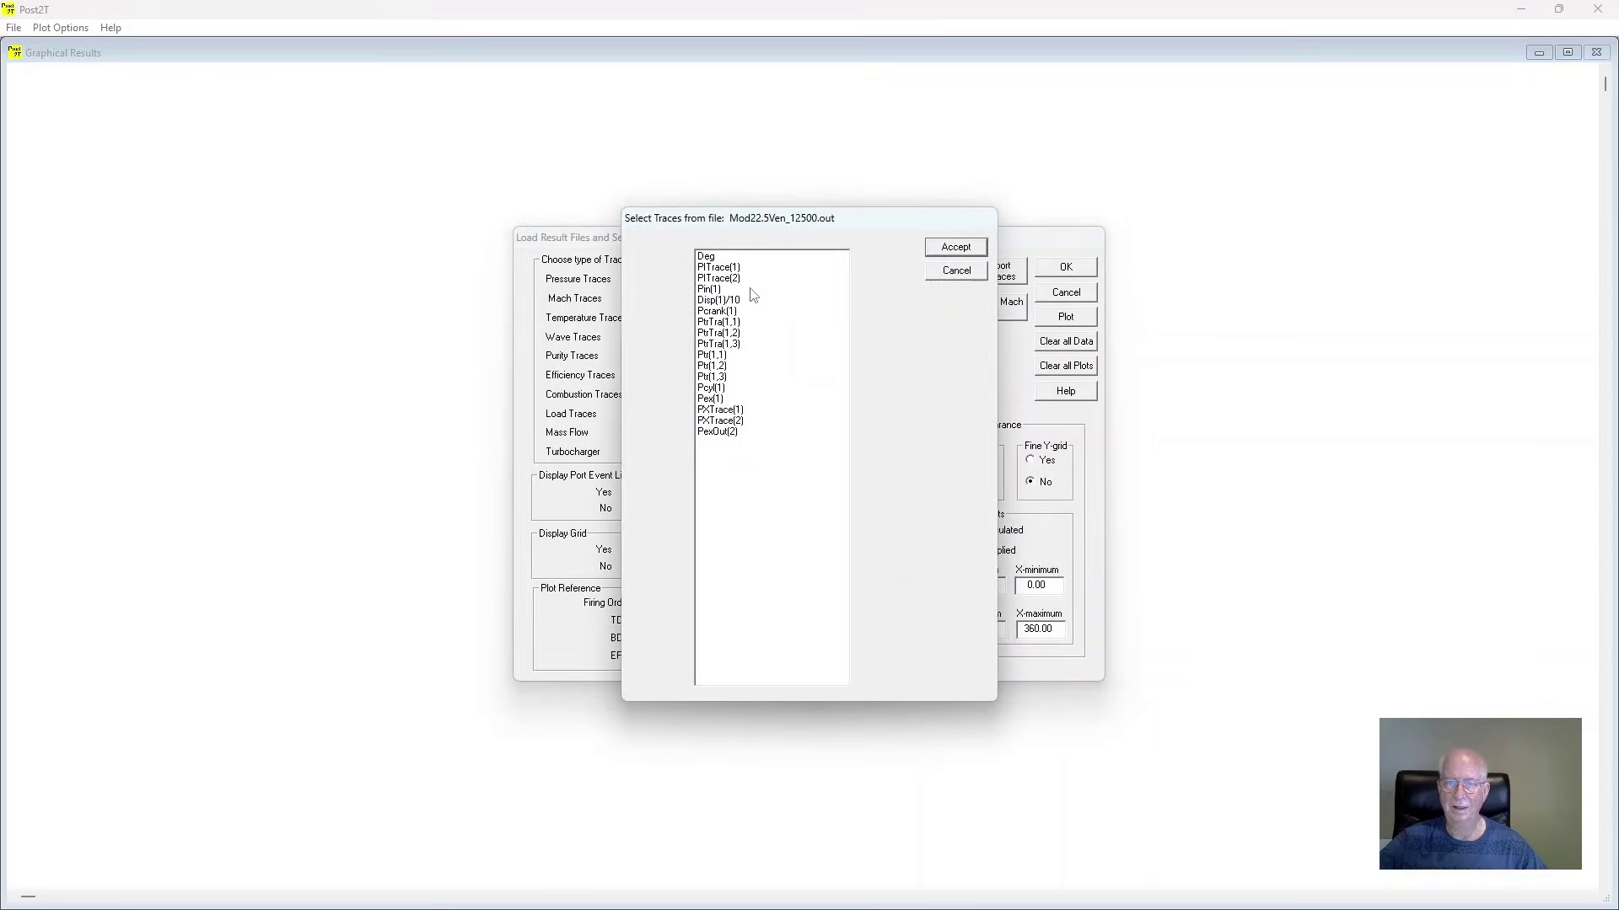
{"action": "left_click", "coordinate": [716, 400]}
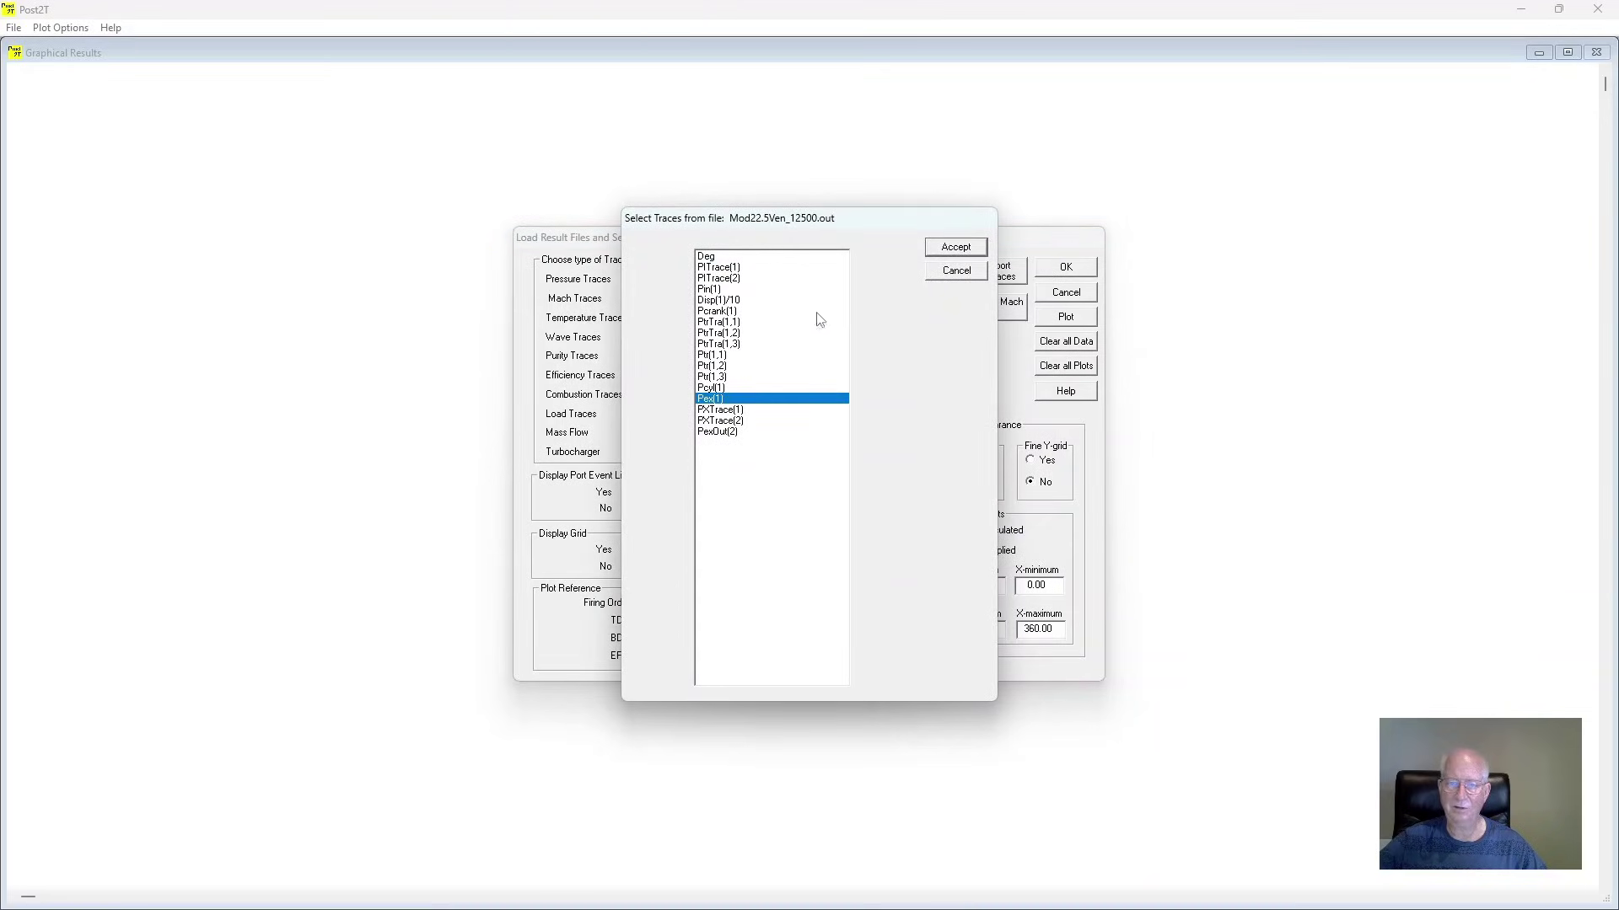
{"action": "left_click", "coordinate": [955, 247]}
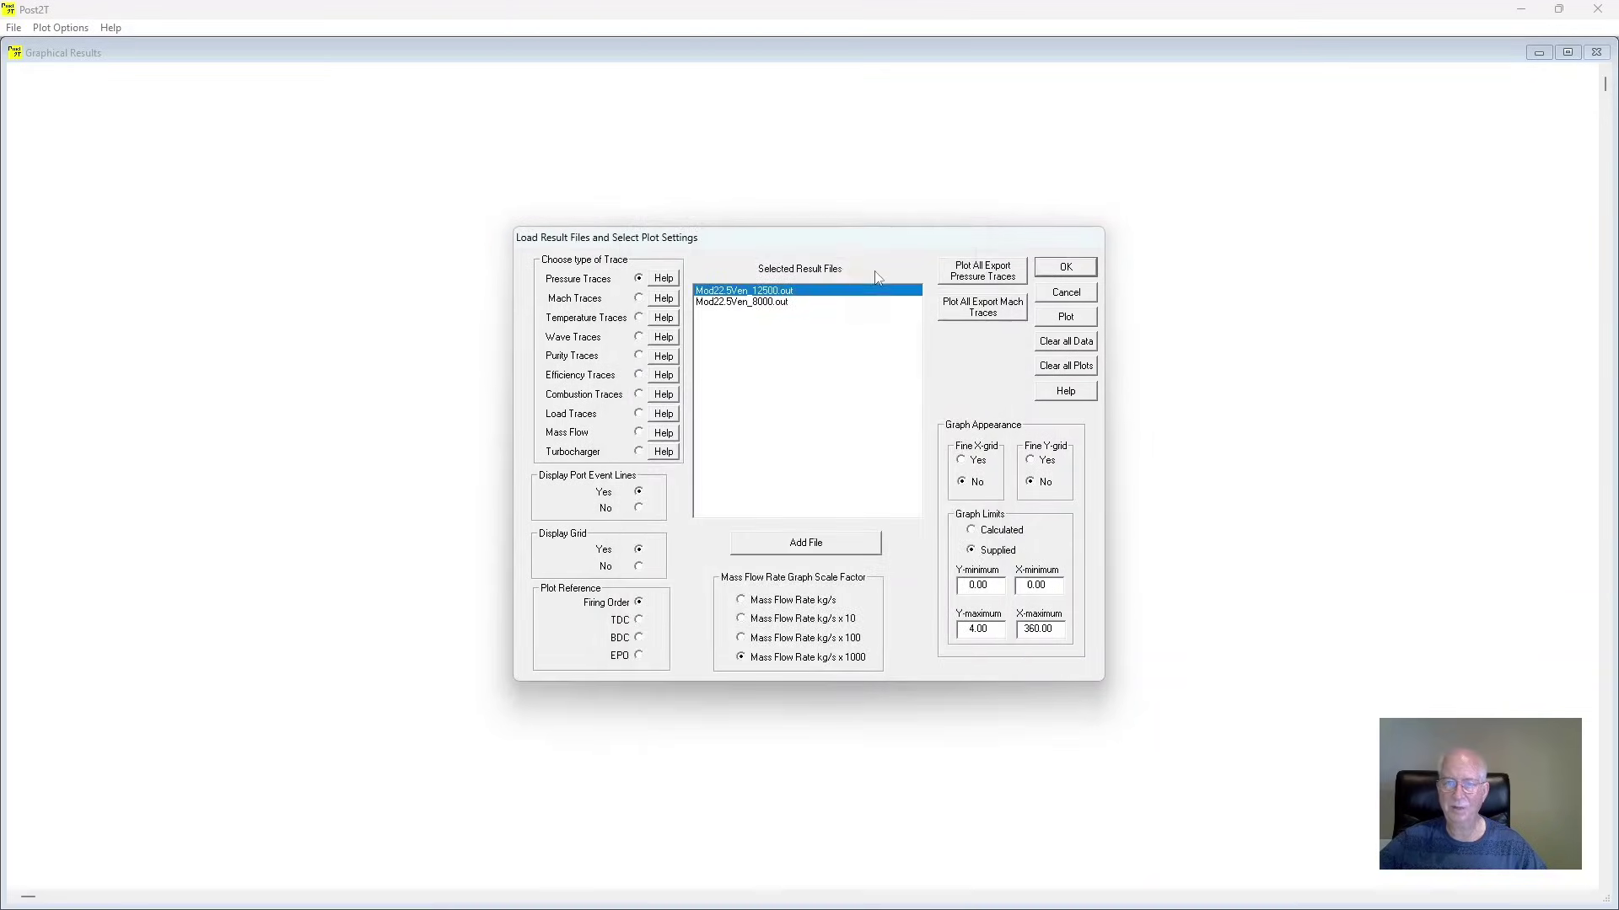
{"action": "double_click", "coordinate": [763, 304]}
{"action": "left_click", "coordinate": [716, 400]}
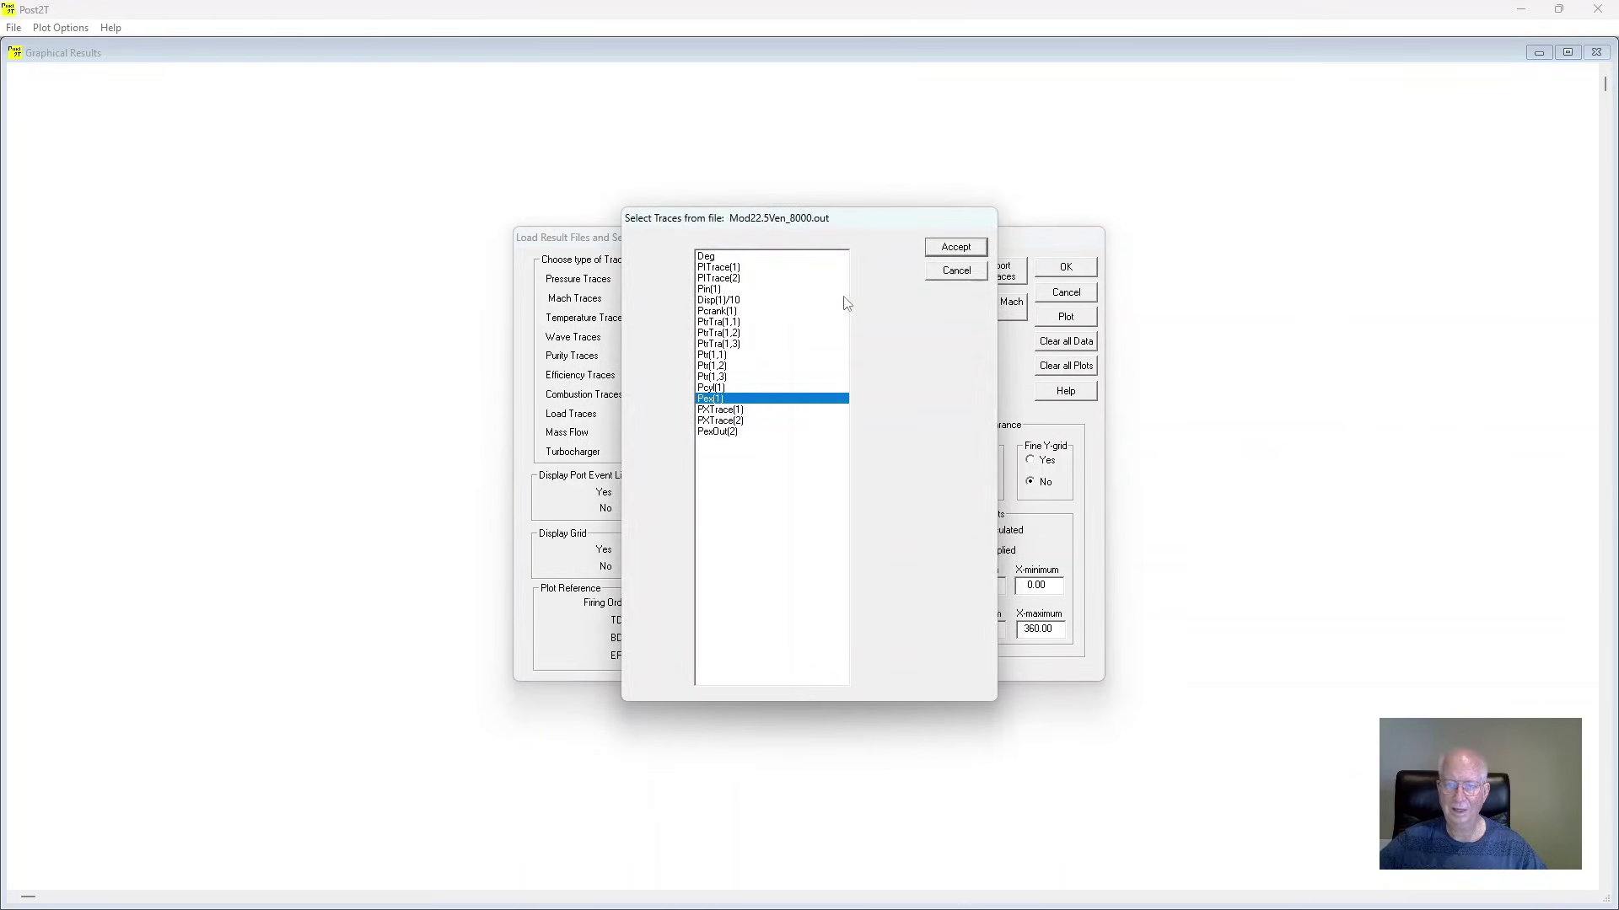
{"action": "left_click", "coordinate": [955, 247]}
{"action": "left_click", "coordinate": [1066, 267]}
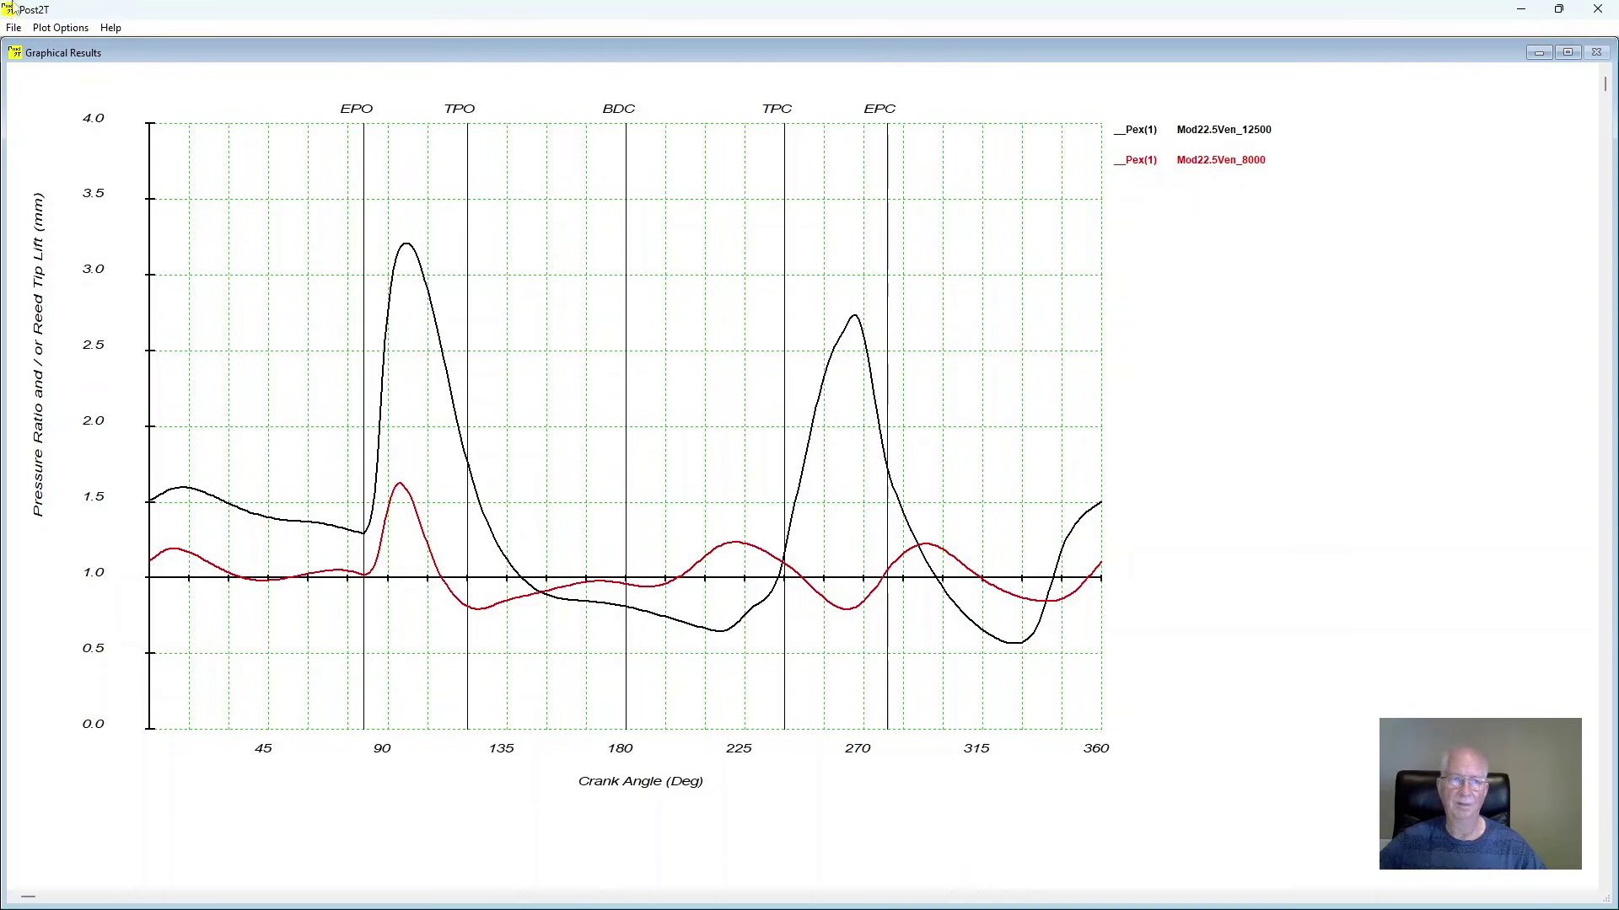
Step: Add the Pcyl(1) cylinder pressure trace from Mod22.5Ven_8000.out to the Pex(1) comparison graph
{"action": "left_click", "coordinate": [60, 28]}
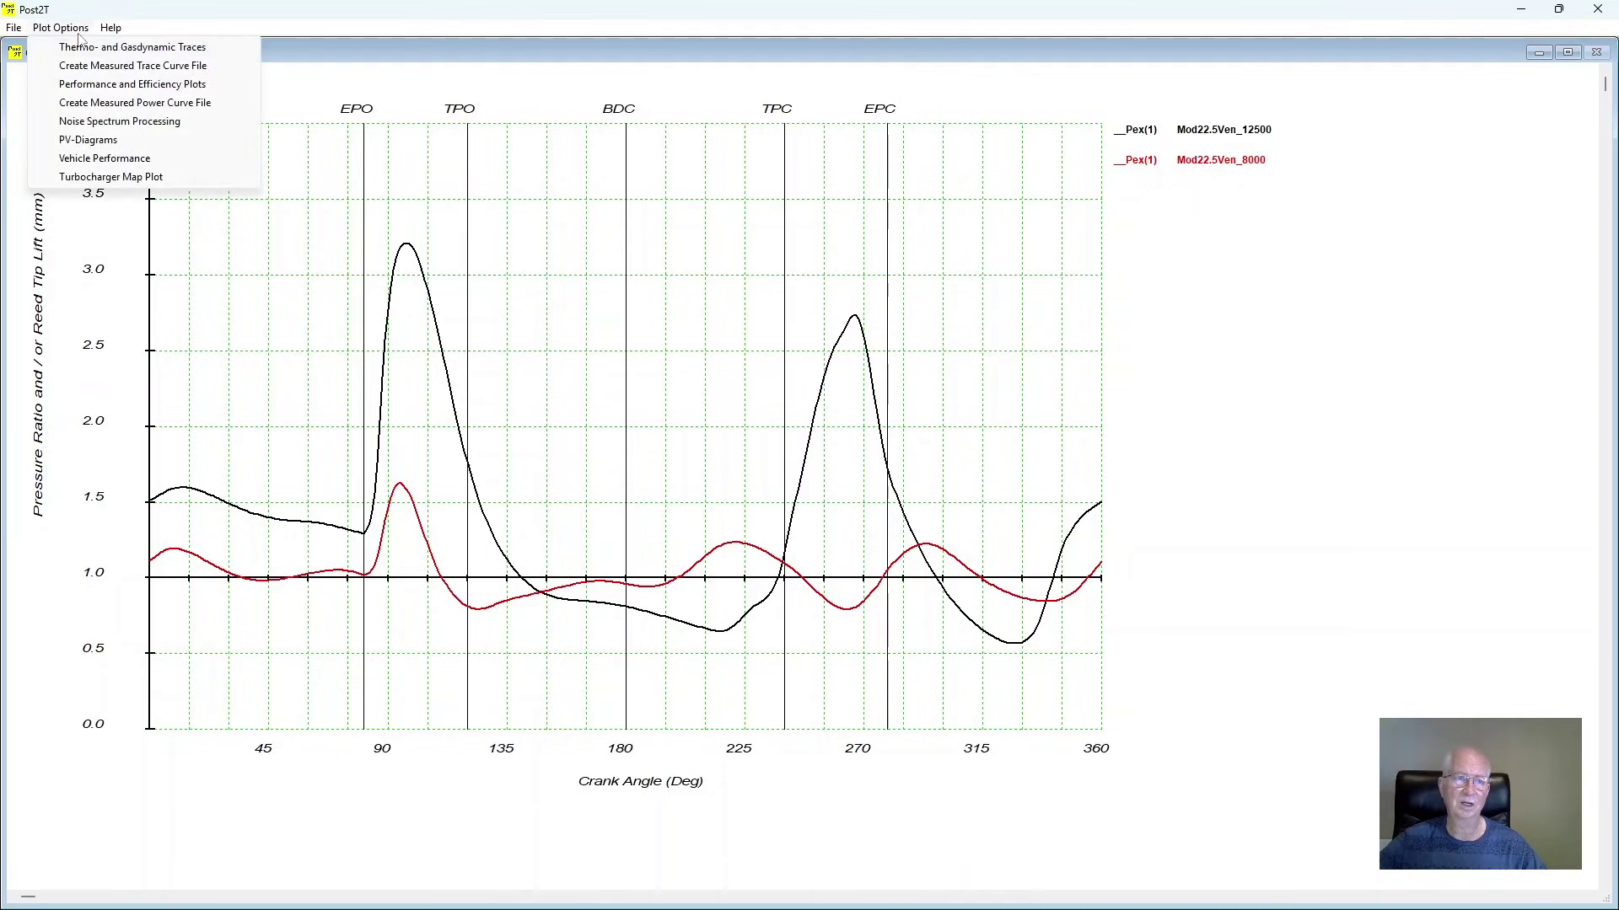
{"action": "left_click", "coordinate": [122, 50]}
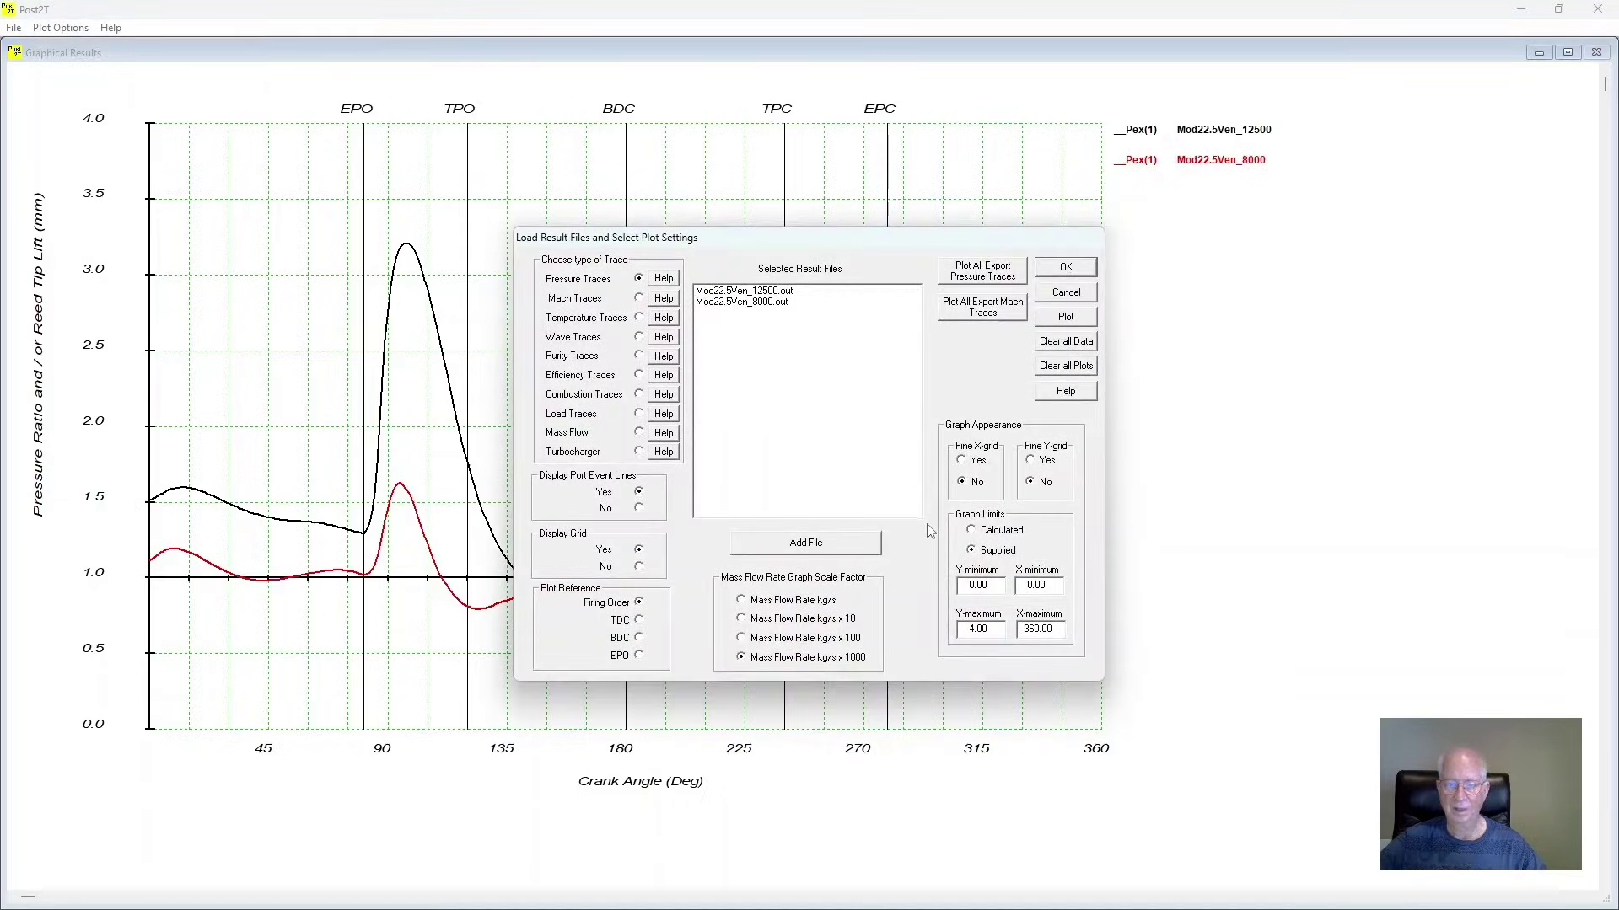
{"action": "double_click", "coordinate": [781, 307]}
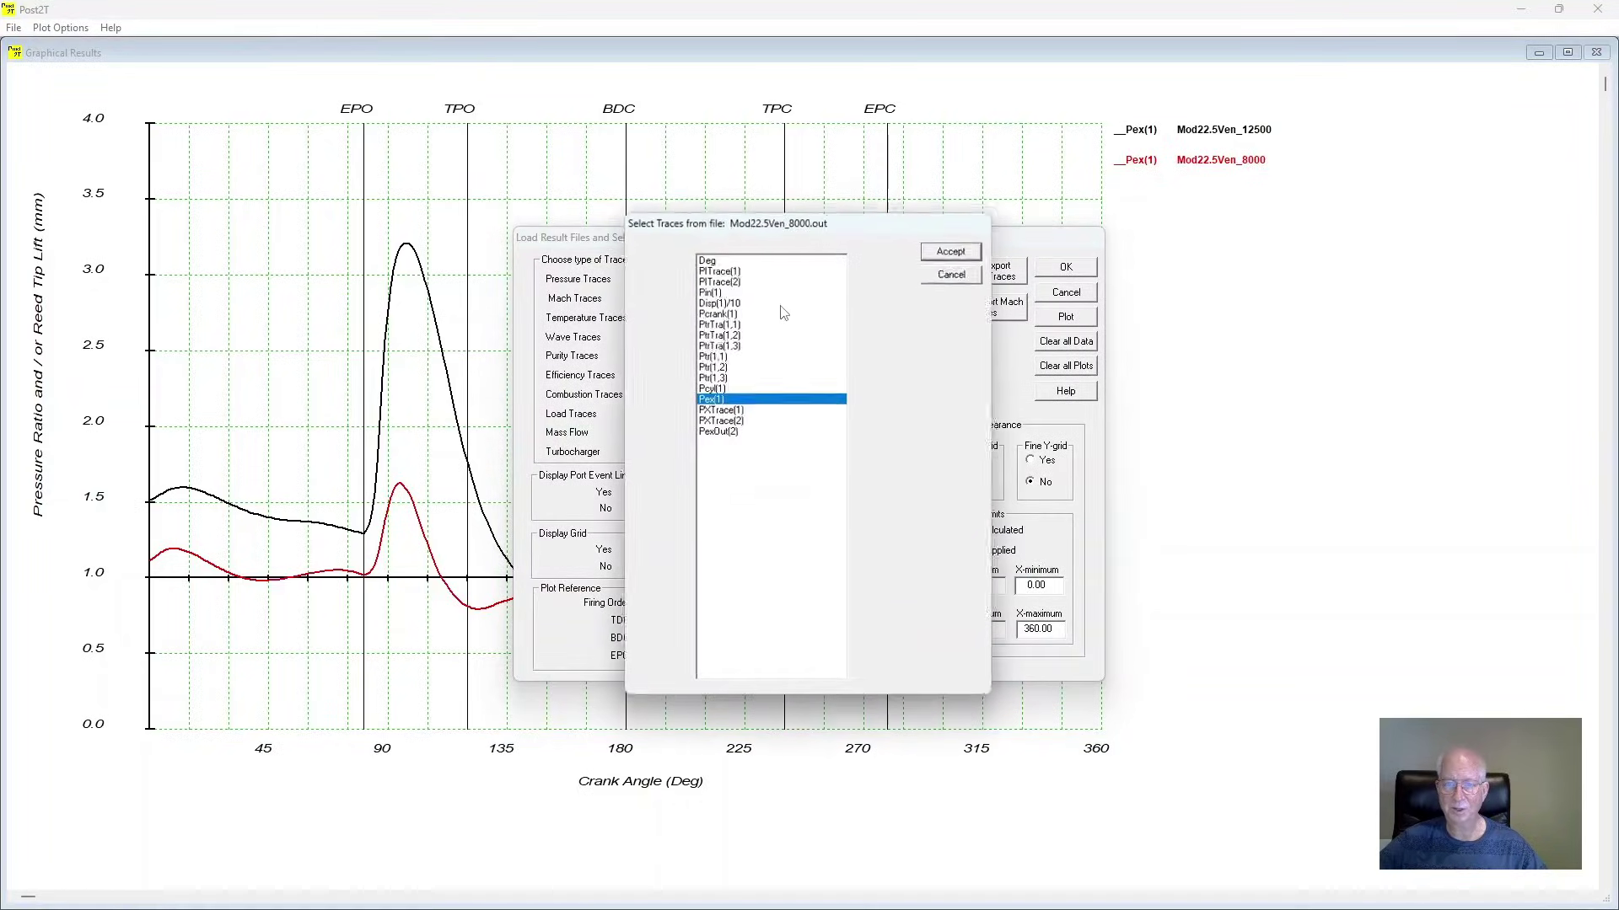
{"action": "left_click", "coordinate": [721, 389], "text": "ctrl"}
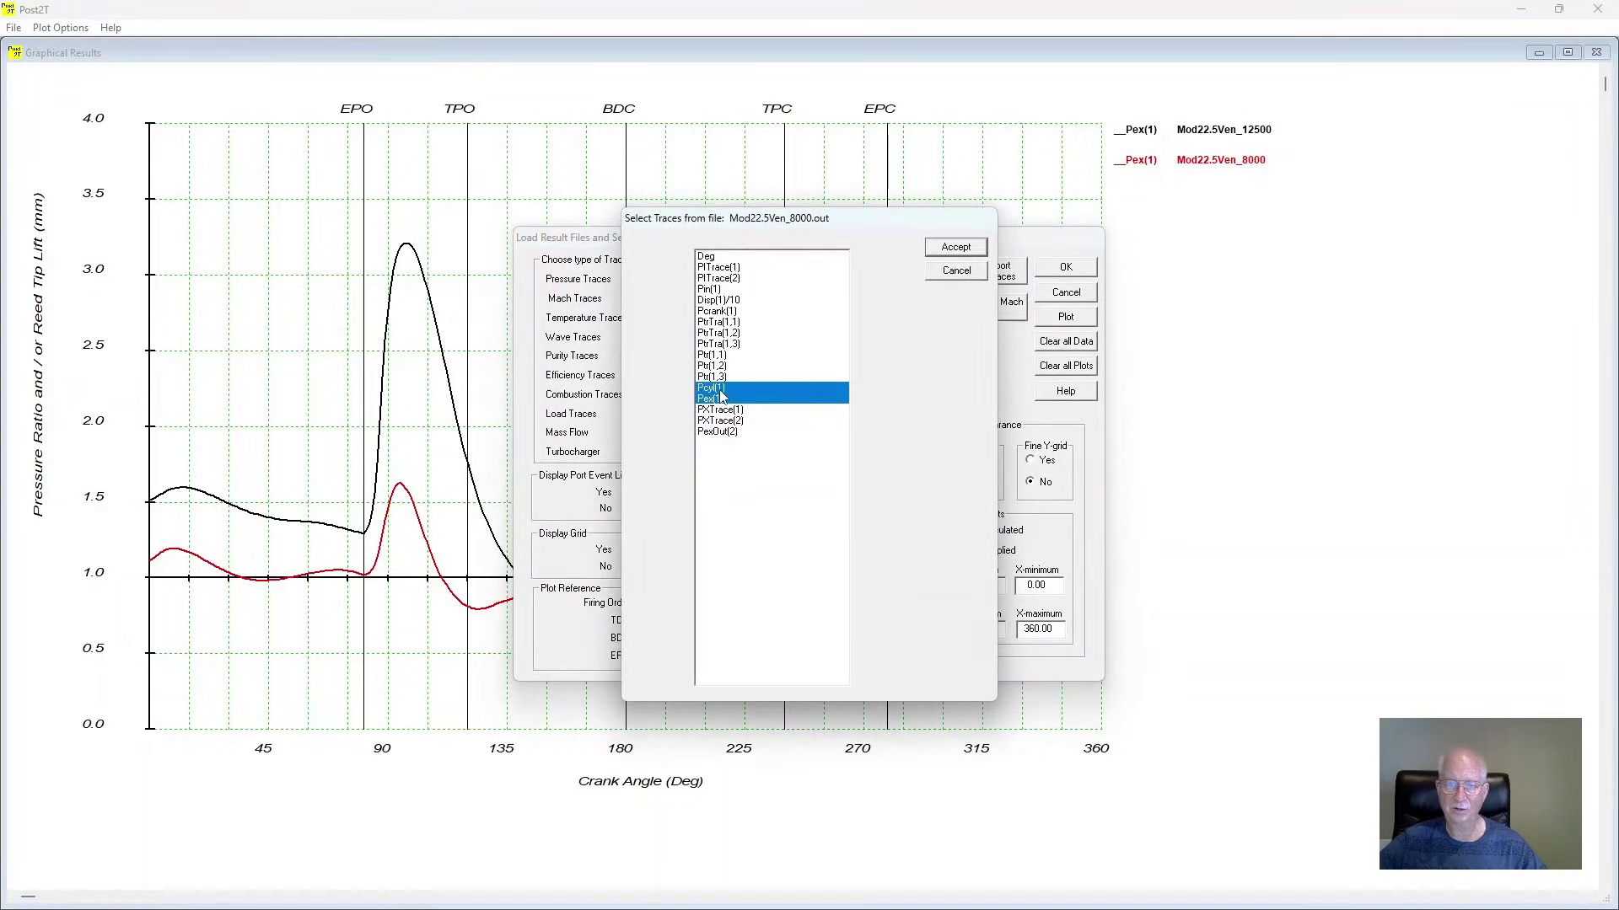
{"action": "left_click", "coordinate": [959, 255]}
{"action": "left_click", "coordinate": [1088, 268]}
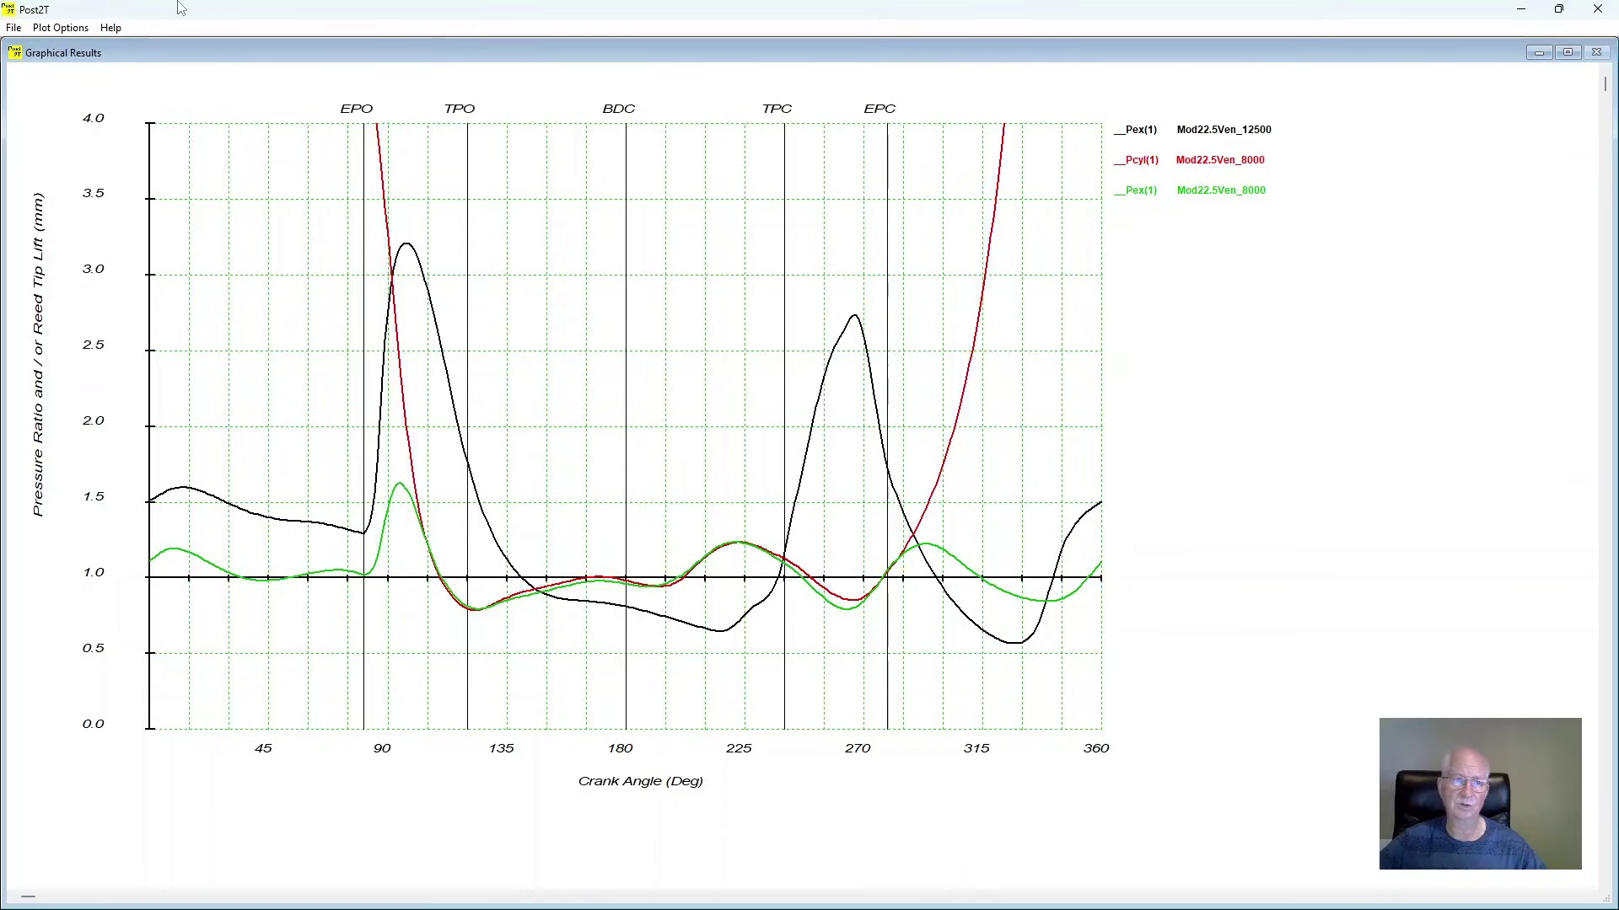
Step: Clear all pressure plots and load the mass flow trace file Mod22.5Ven_12500.dme
{"action": "left_click", "coordinate": [74, 28]}
{"action": "left_click", "coordinate": [96, 46]}
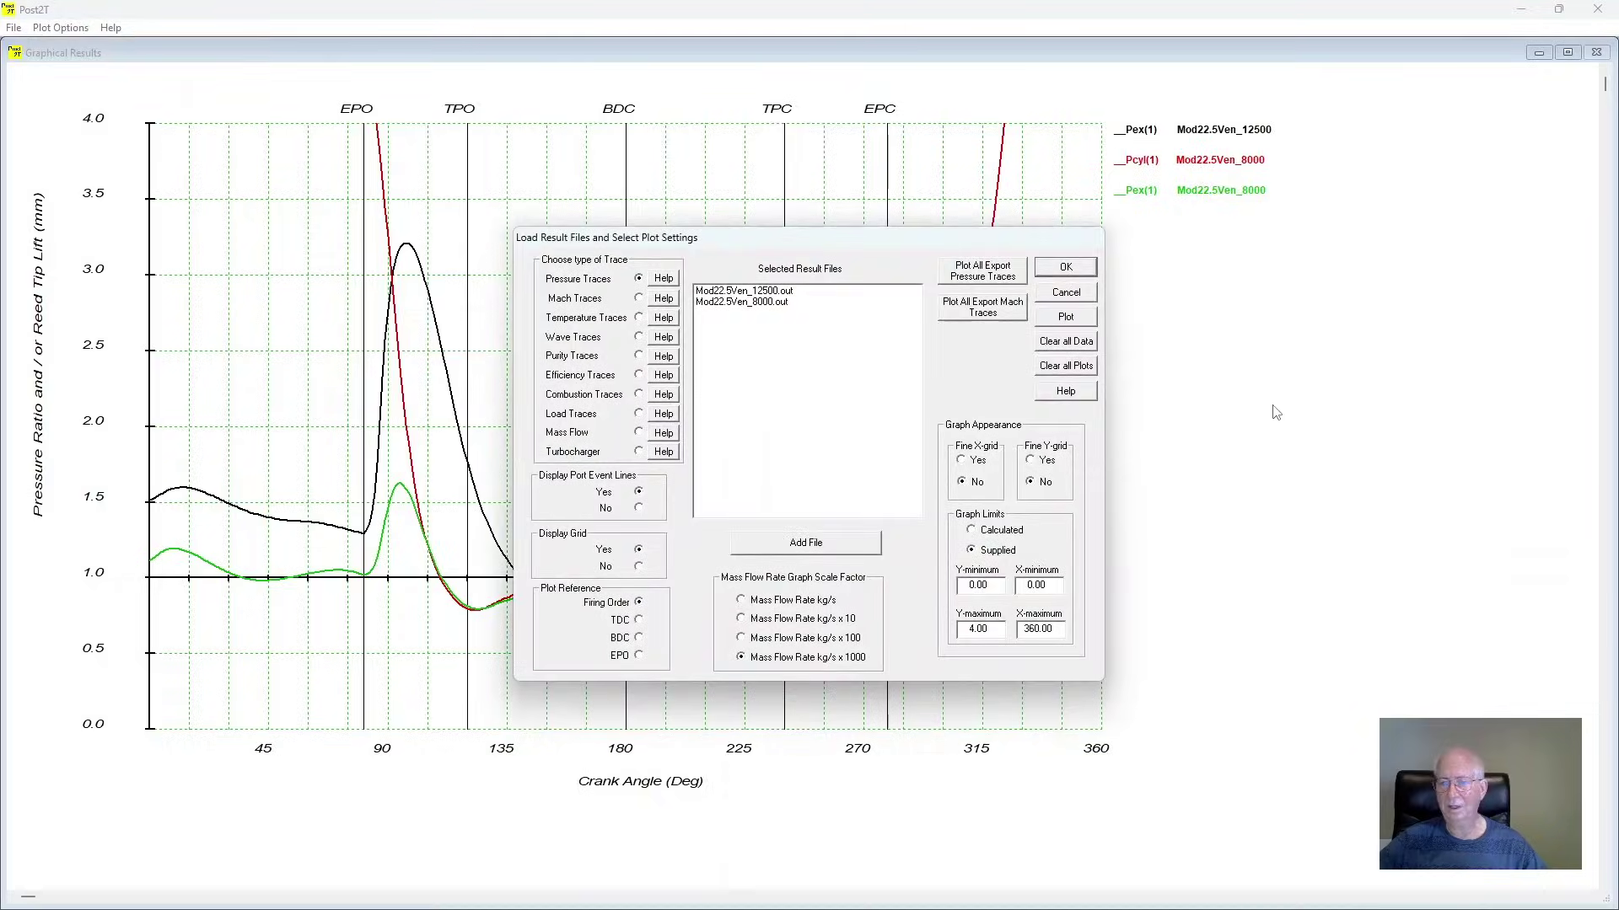
{"action": "left_click", "coordinate": [1067, 368]}
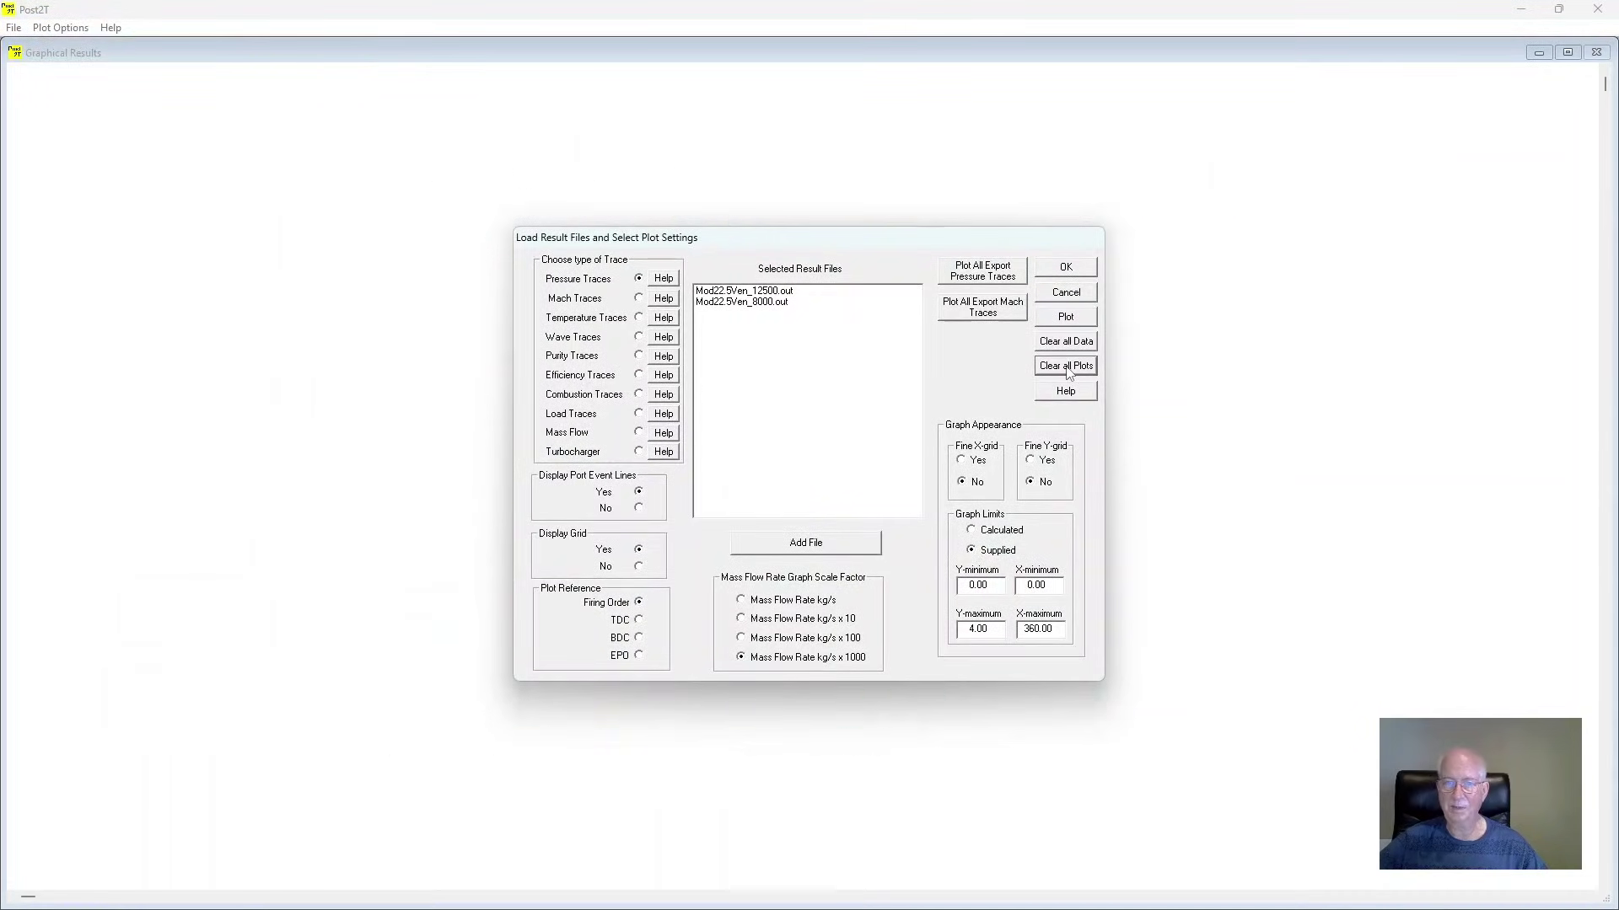
{"action": "left_click", "coordinate": [638, 432]}
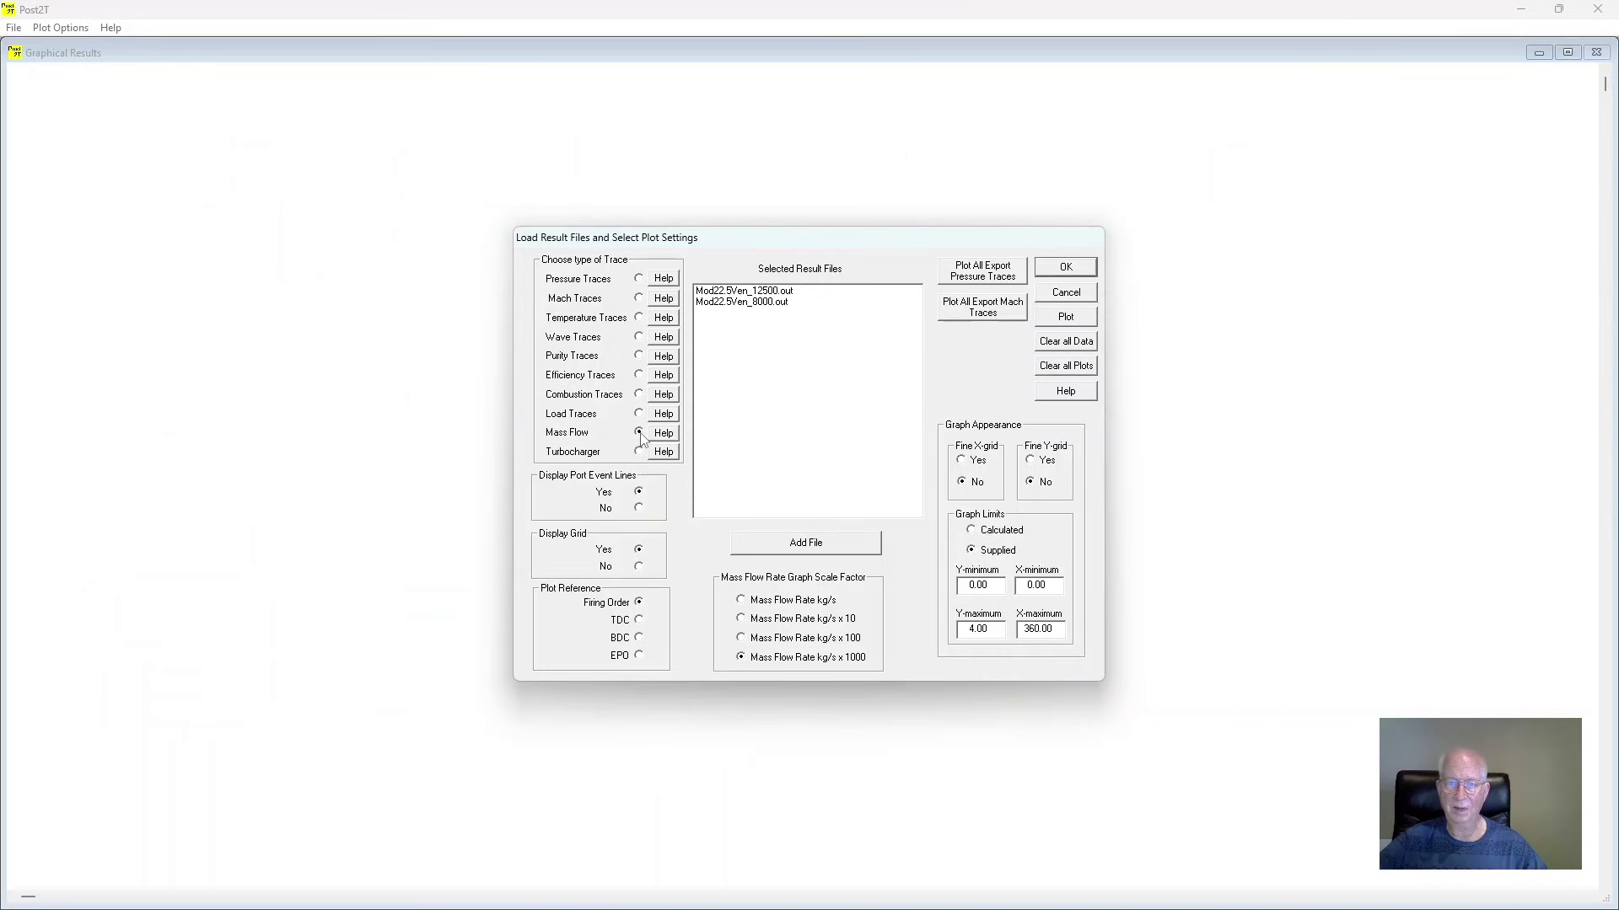
{"action": "left_click", "coordinate": [795, 544]}
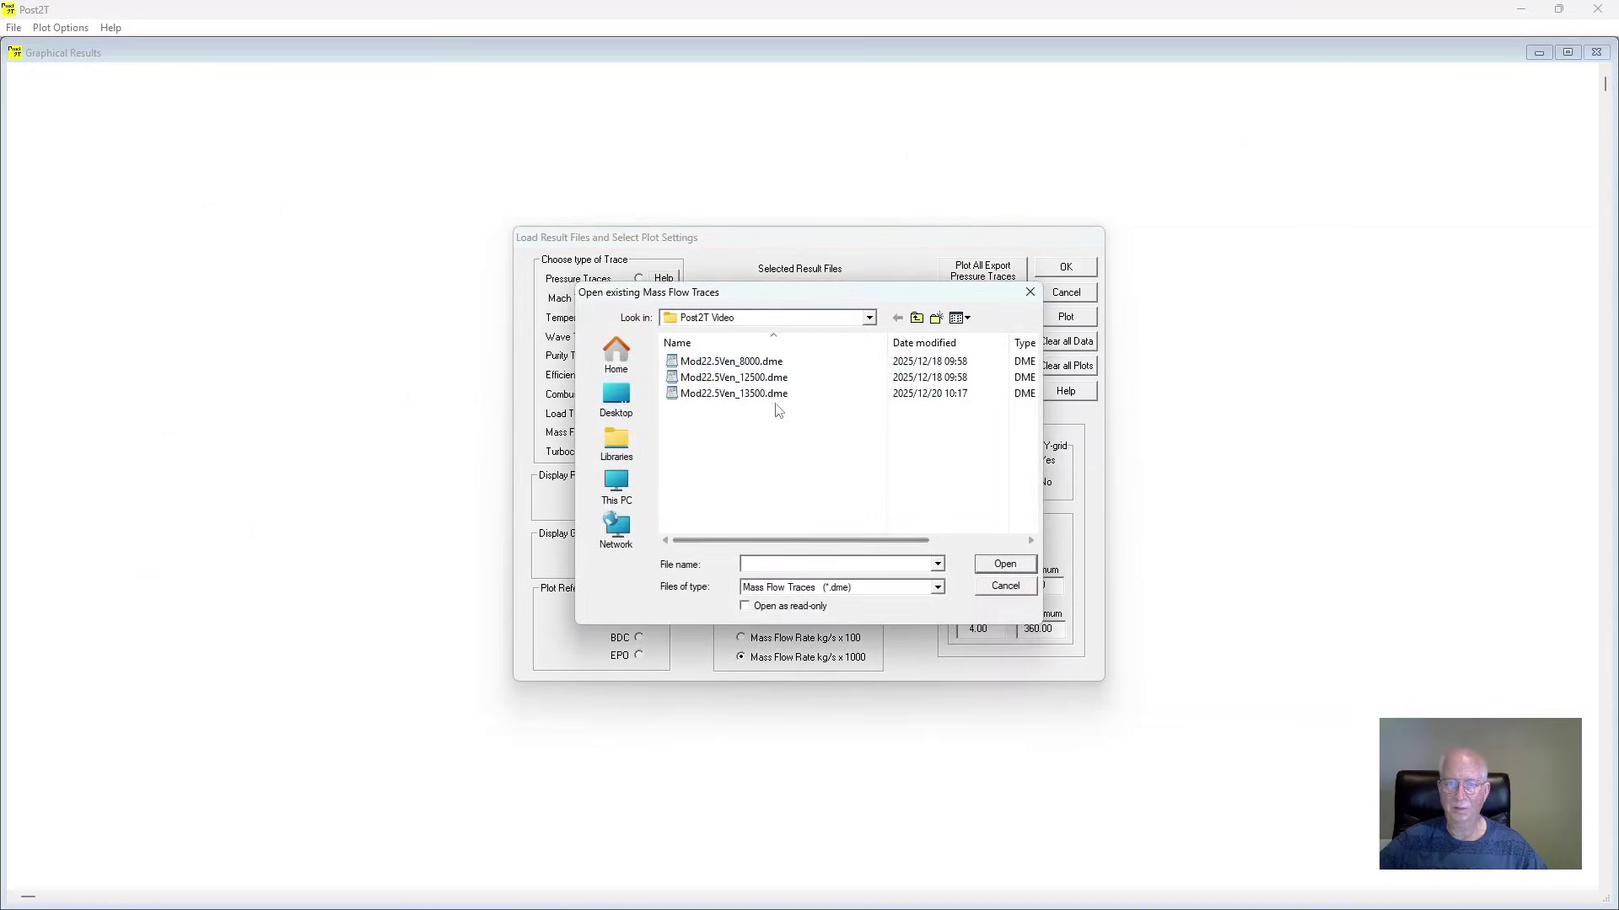
{"action": "double_click", "coordinate": [758, 378]}
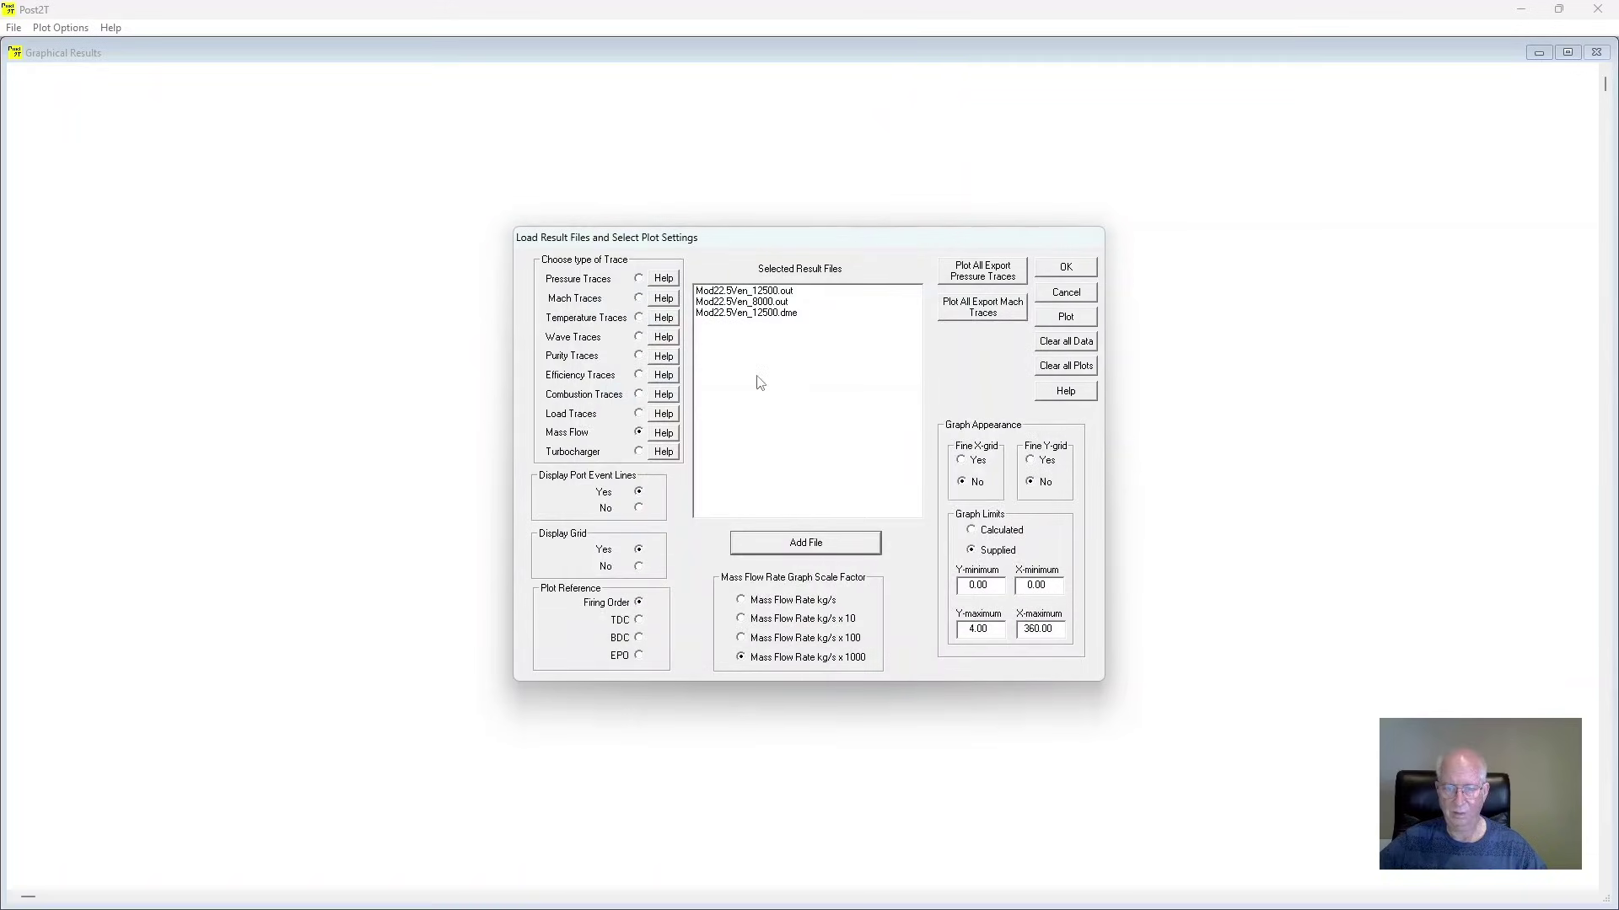
Step: Plot the Mtr(1,1) and Mex(1) mass flow traces from Mod22.5Ven_12500.dme using calculated graph limits
{"action": "double_click", "coordinate": [786, 314]}
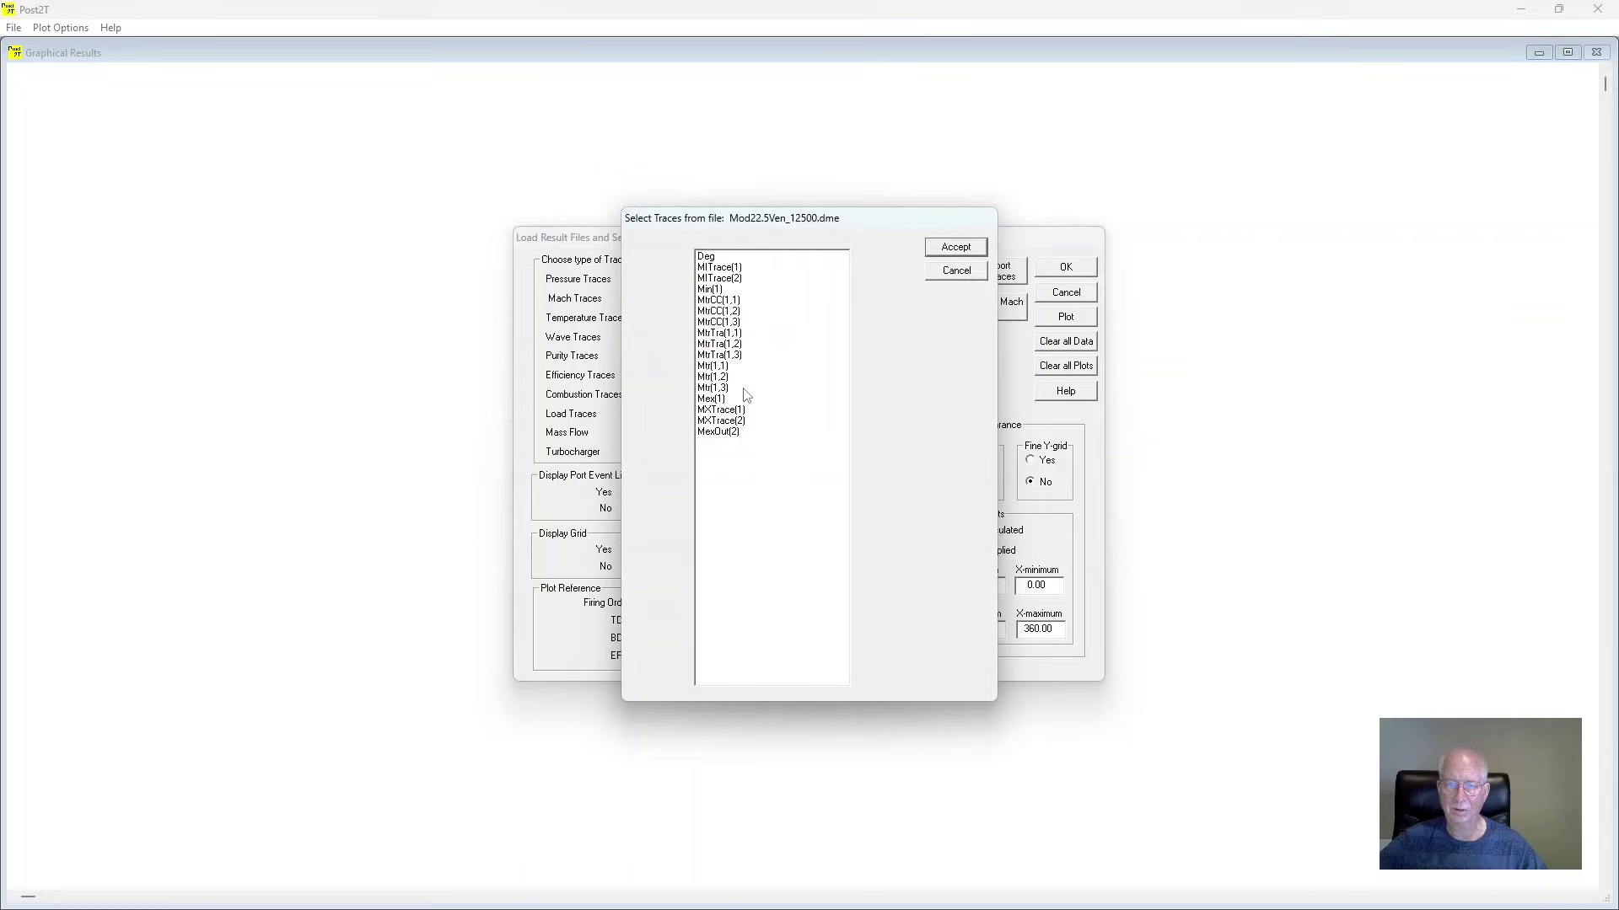
{"action": "left_click", "coordinate": [732, 368]}
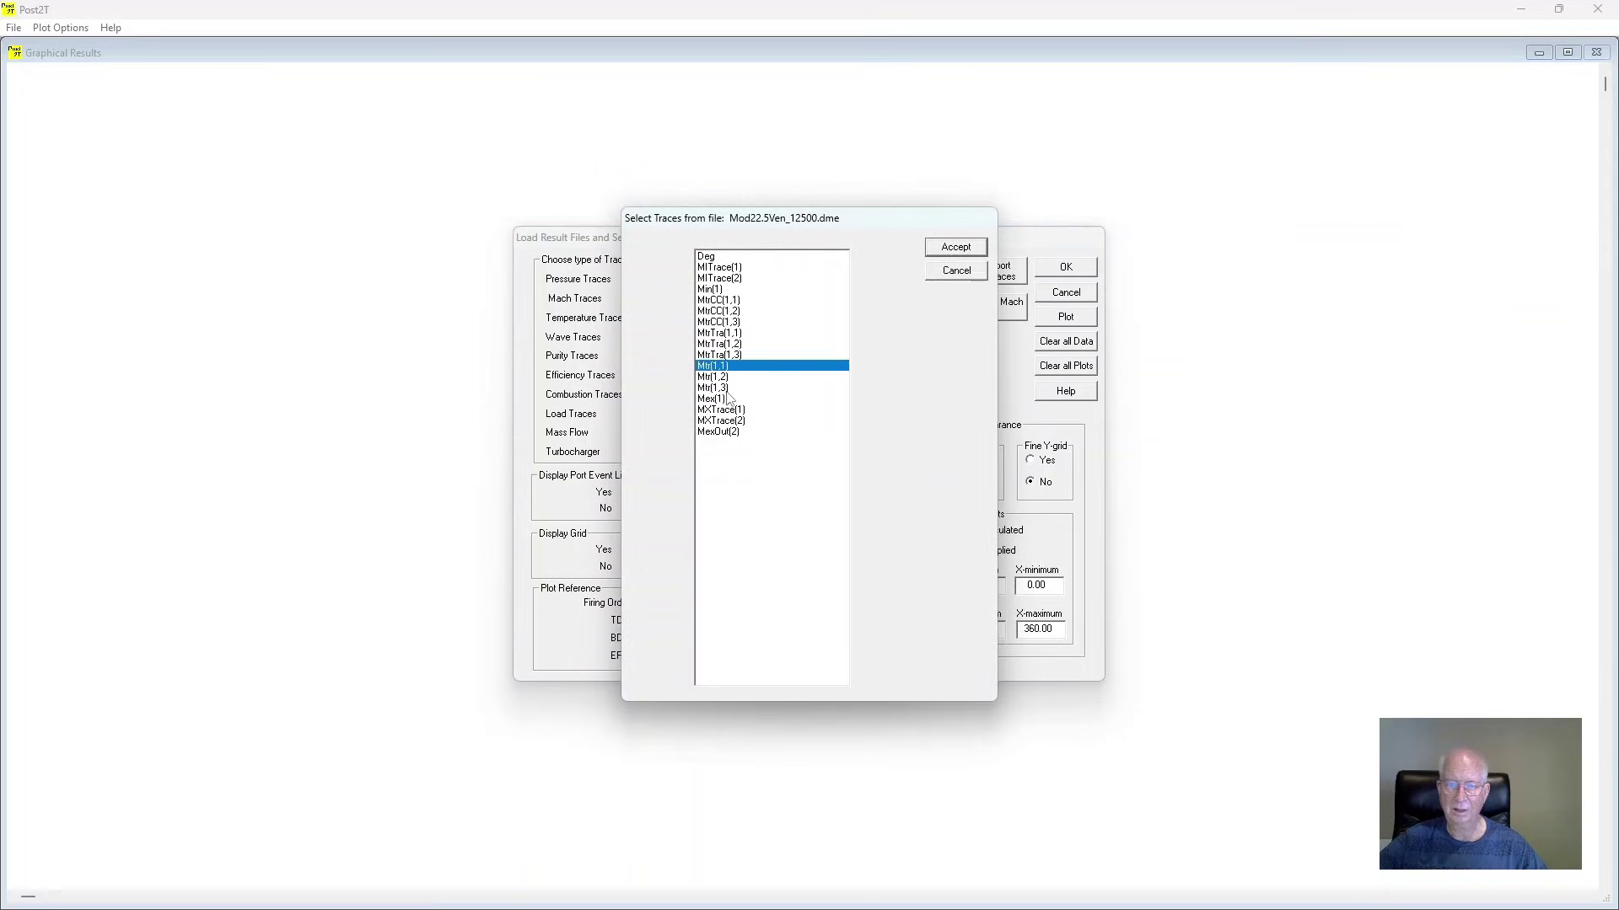
{"action": "left_click", "coordinate": [721, 400]}
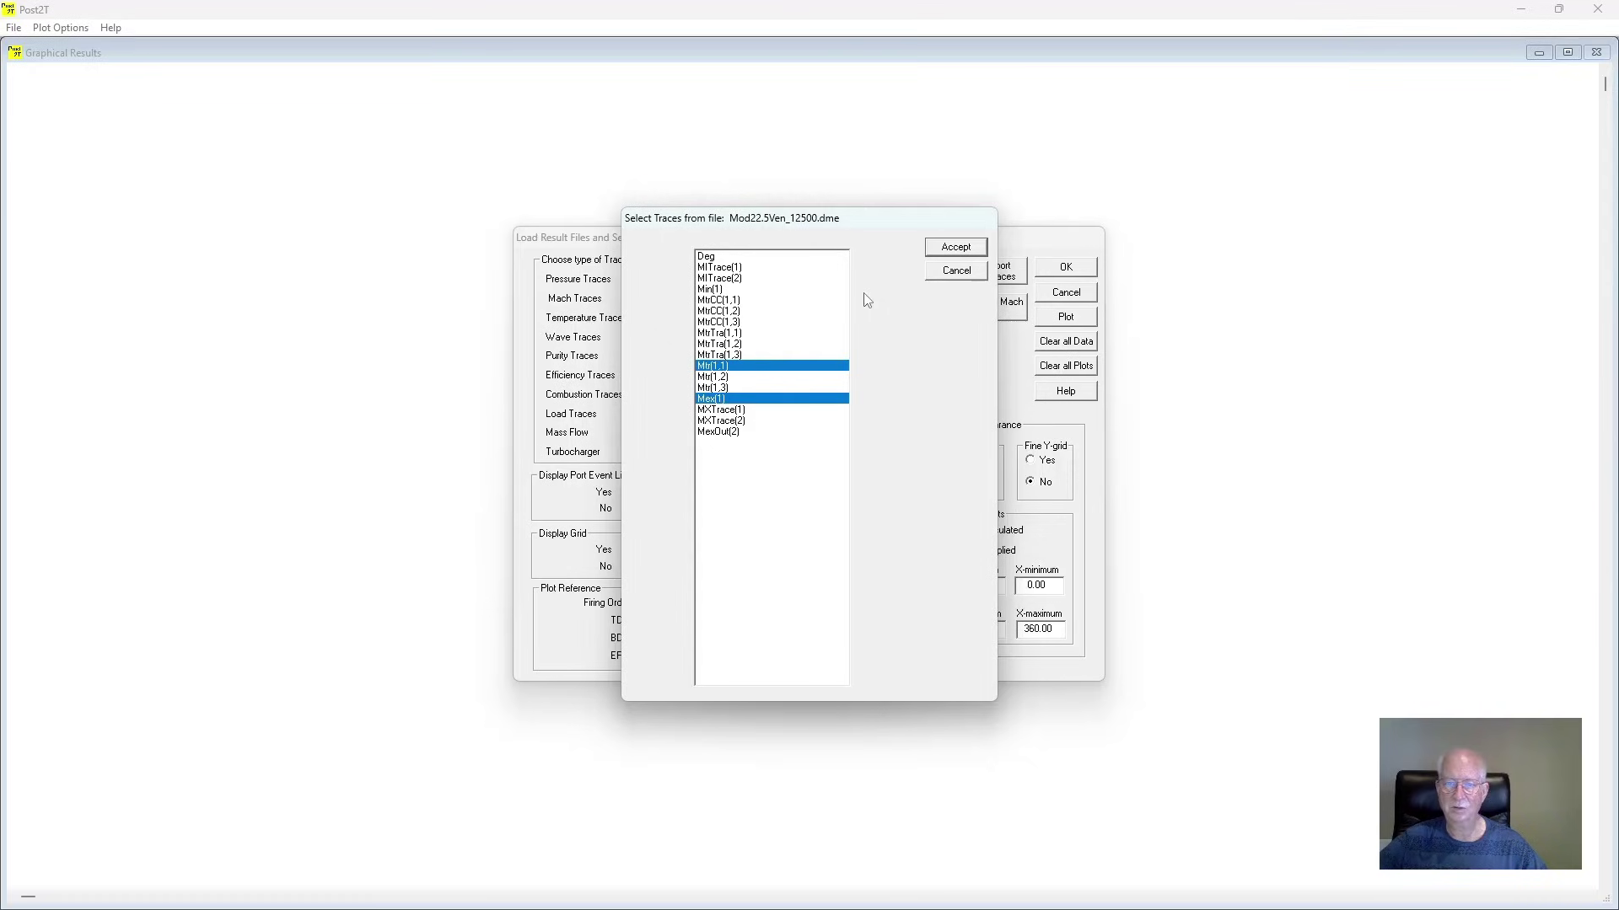
{"action": "left_click", "coordinate": [958, 248]}
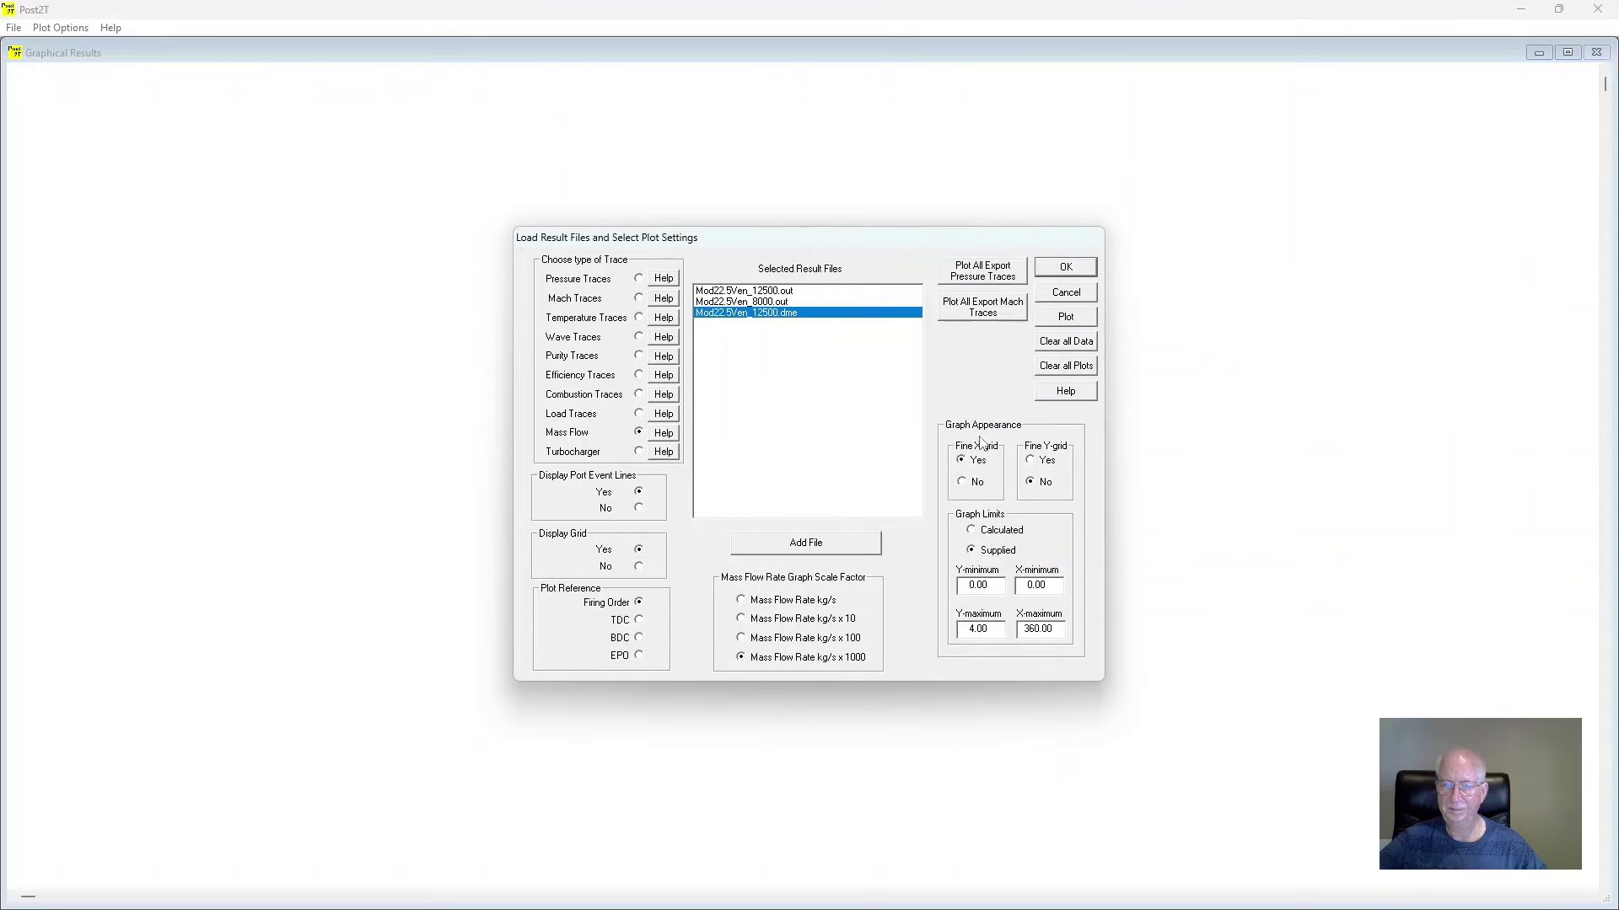
{"action": "left_click", "coordinate": [971, 530]}
{"action": "left_click", "coordinate": [1067, 268]}
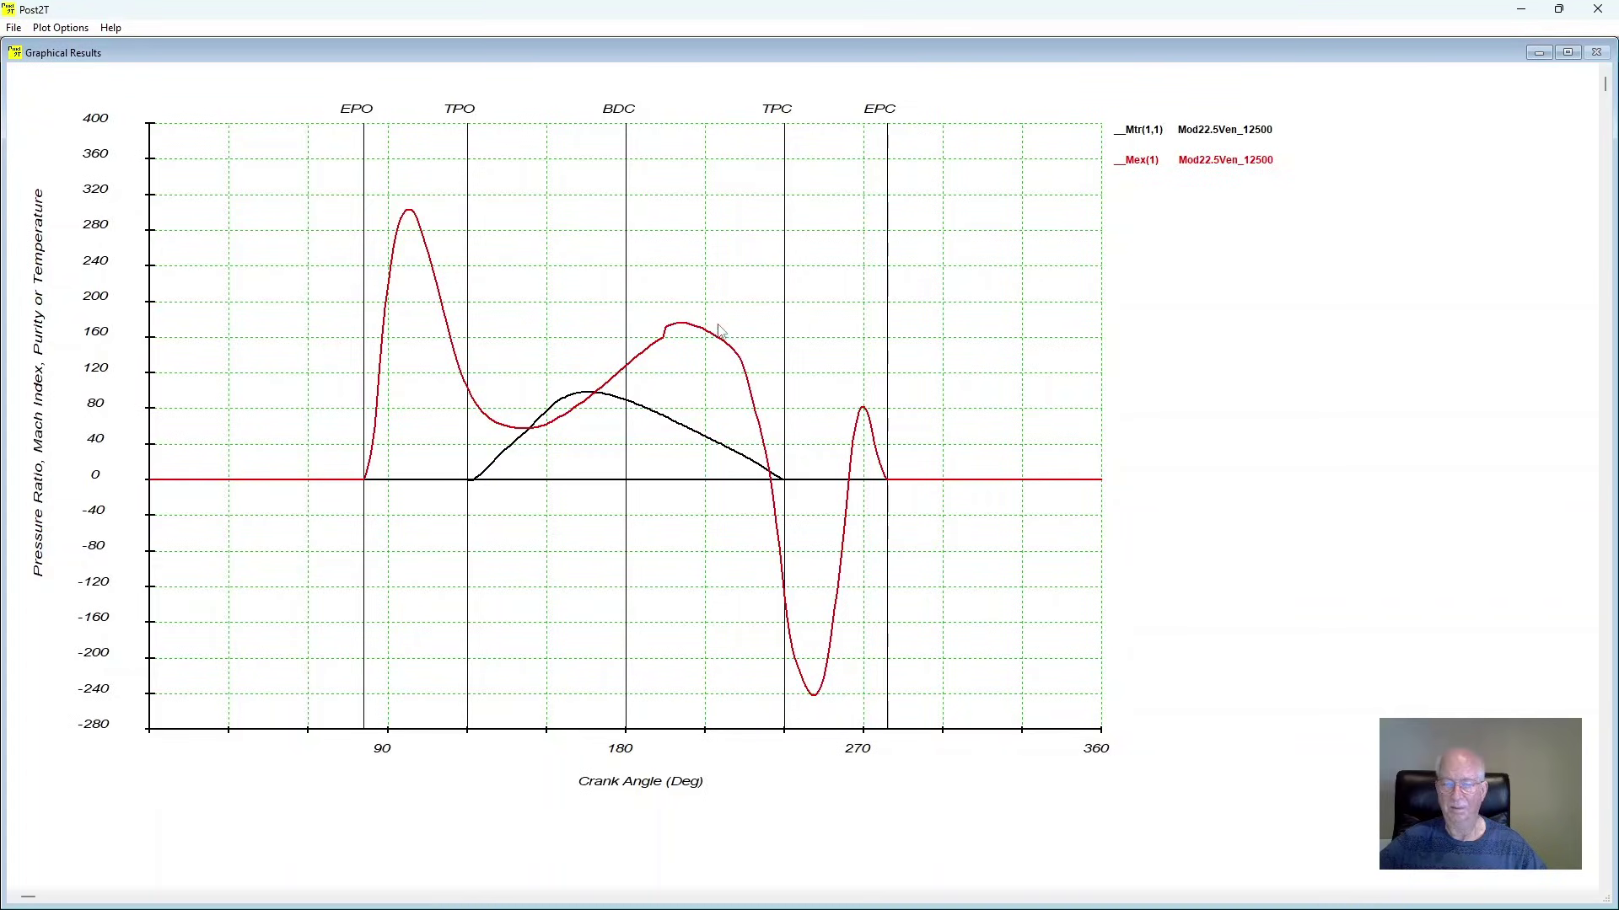
Step: Add the Pex(1) pressure trace from Mod22.5Ven_12500.out to the mass flow graph
{"action": "left_click", "coordinate": [56, 30]}
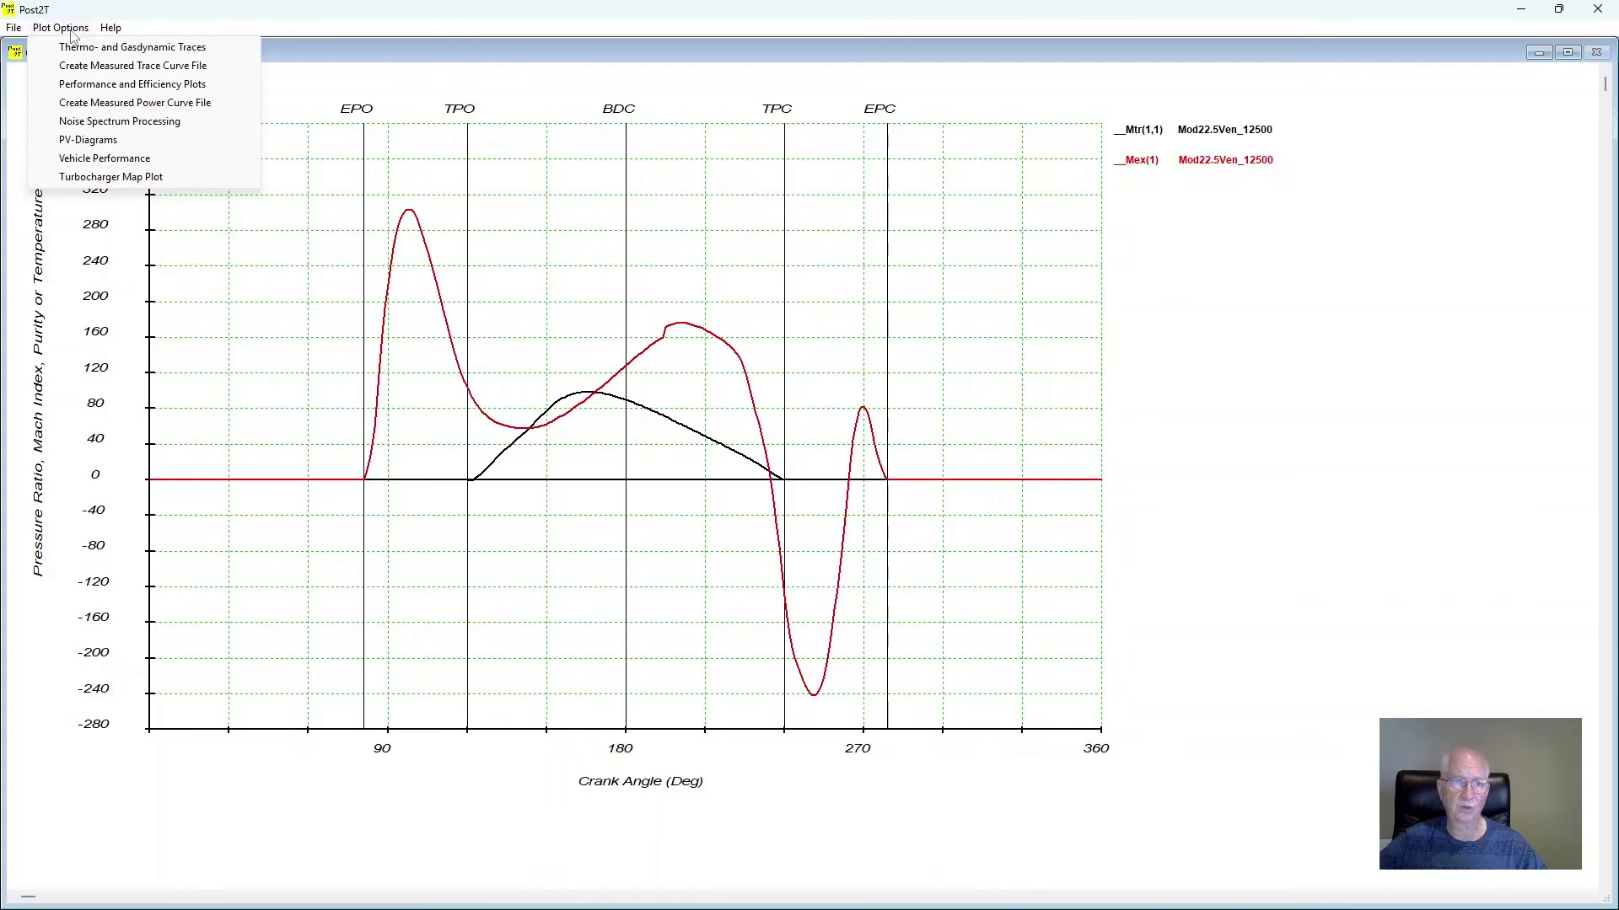
{"action": "left_click", "coordinate": [99, 47]}
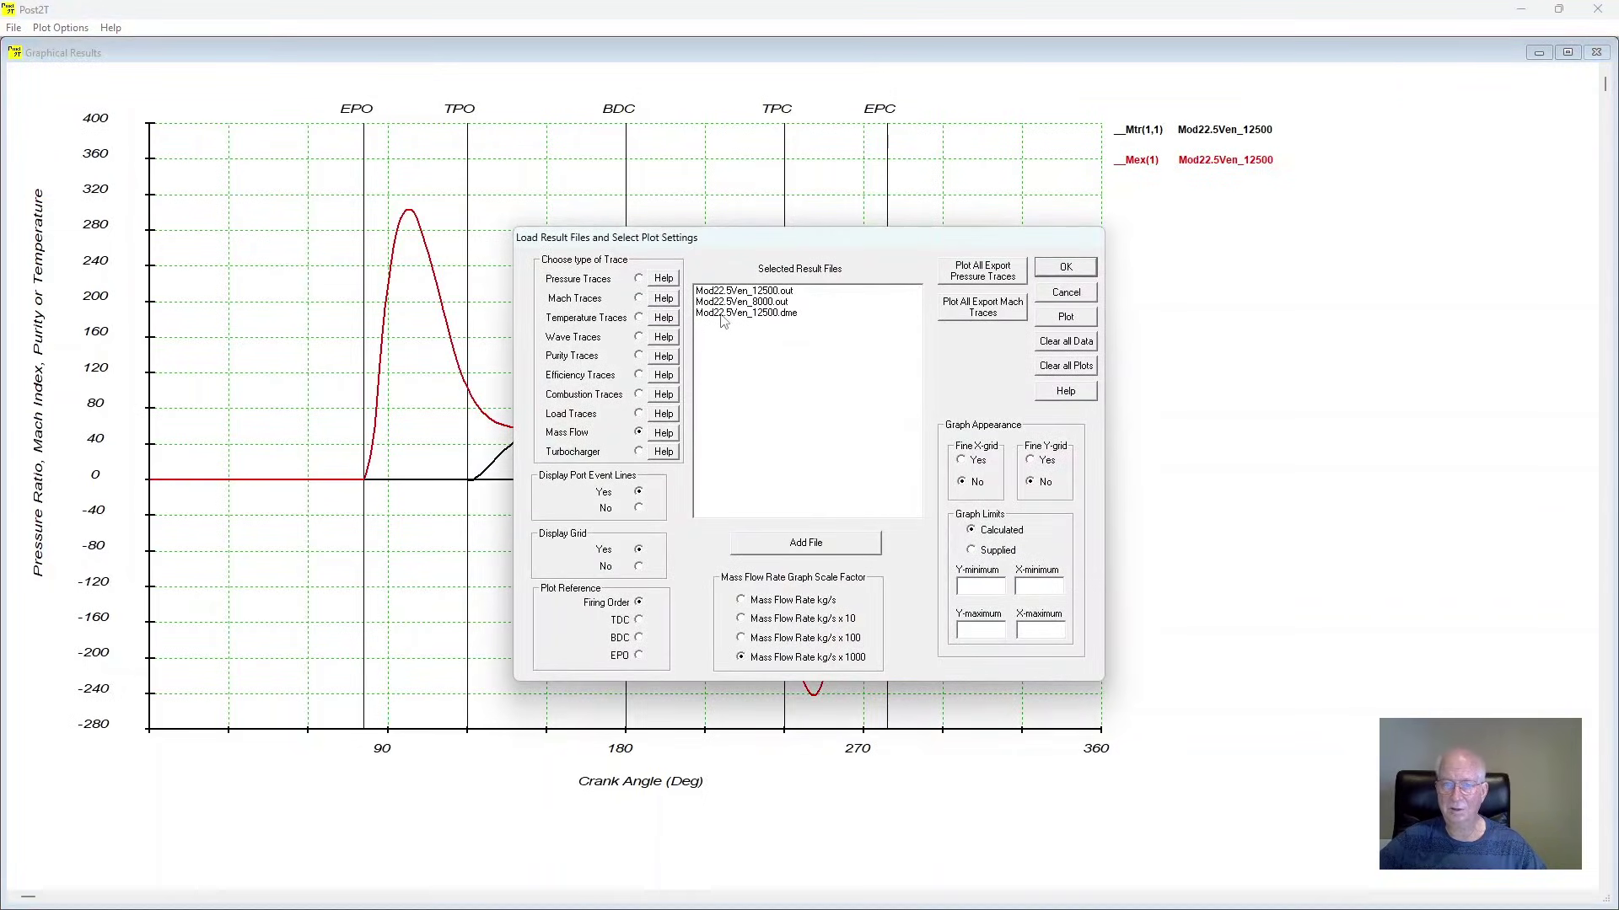
{"action": "double_click", "coordinate": [746, 293]}
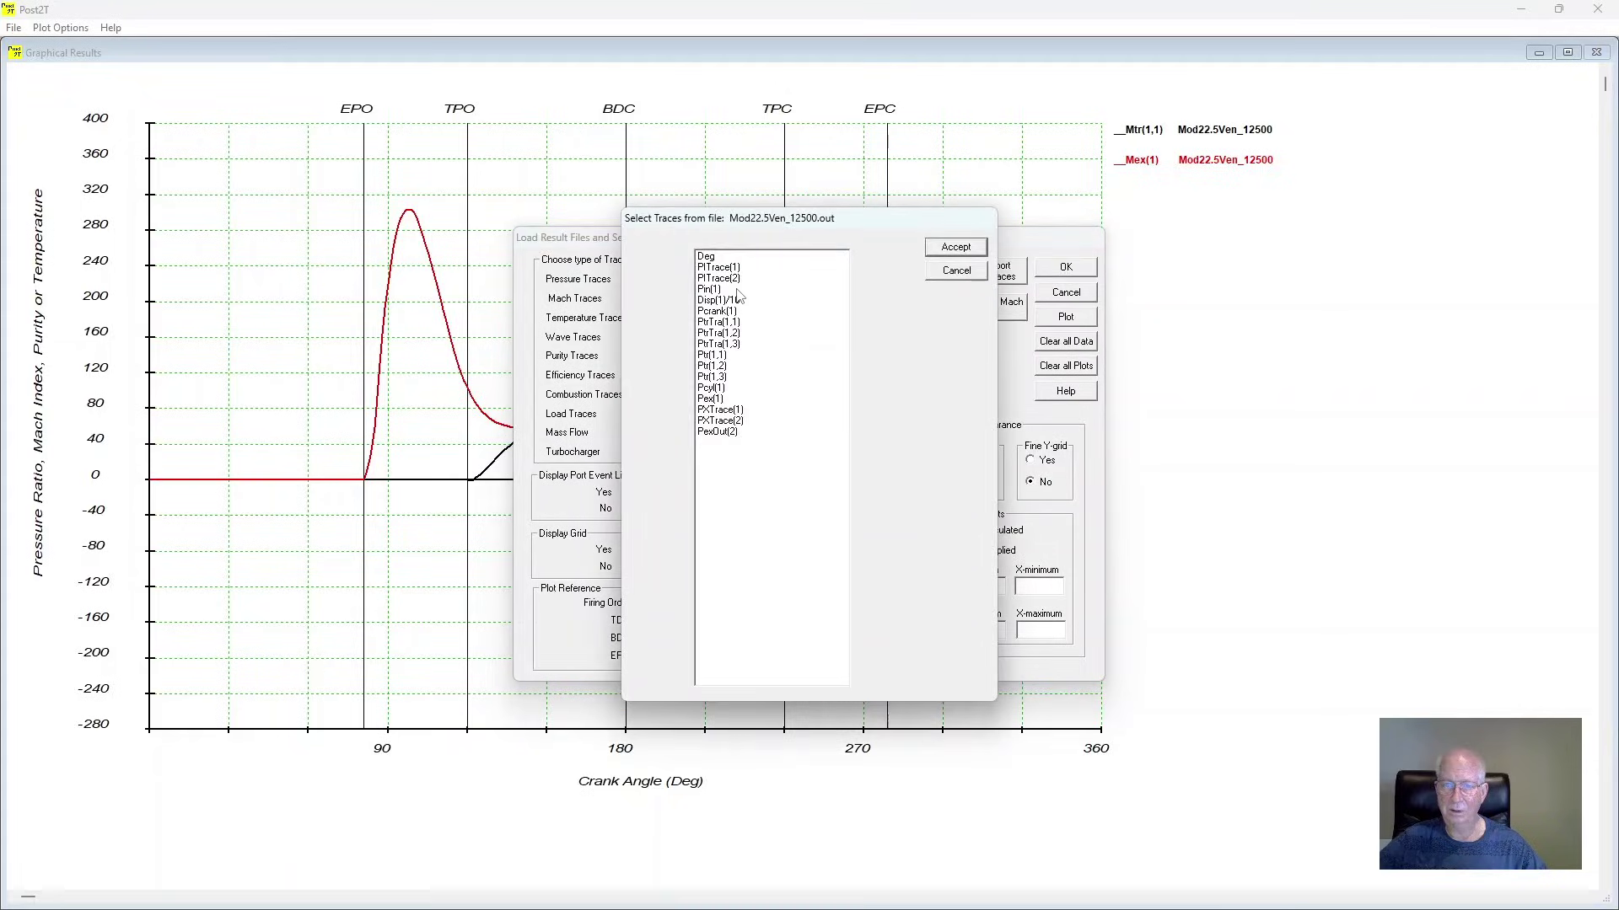
{"action": "left_click", "coordinate": [709, 399]}
{"action": "left_click", "coordinate": [956, 247]}
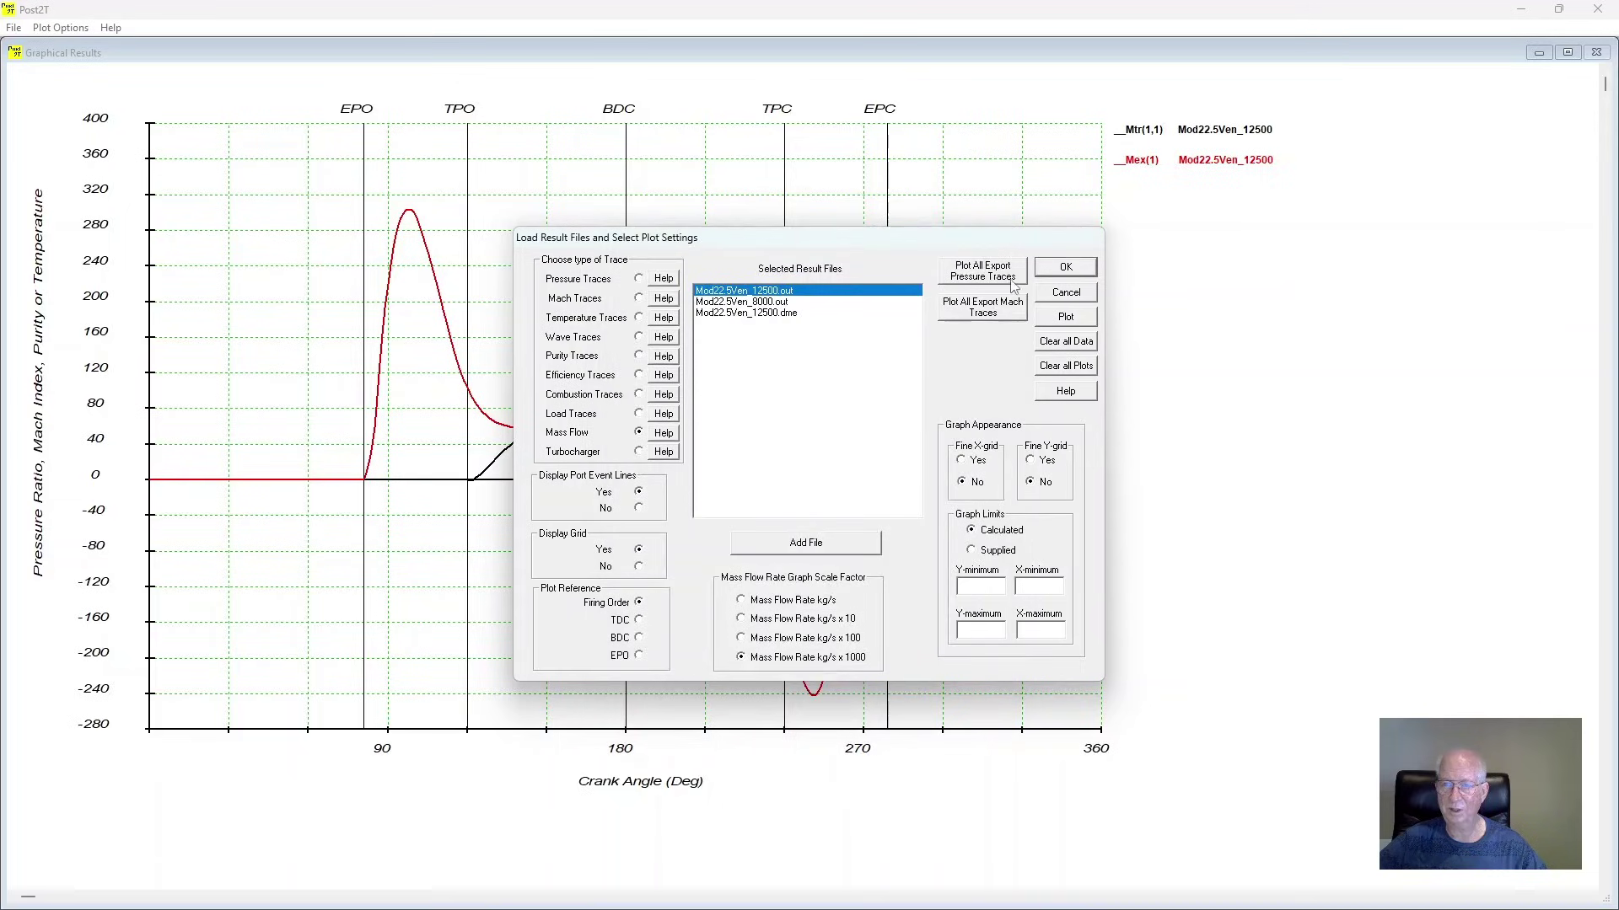
{"action": "left_click", "coordinate": [1065, 268]}
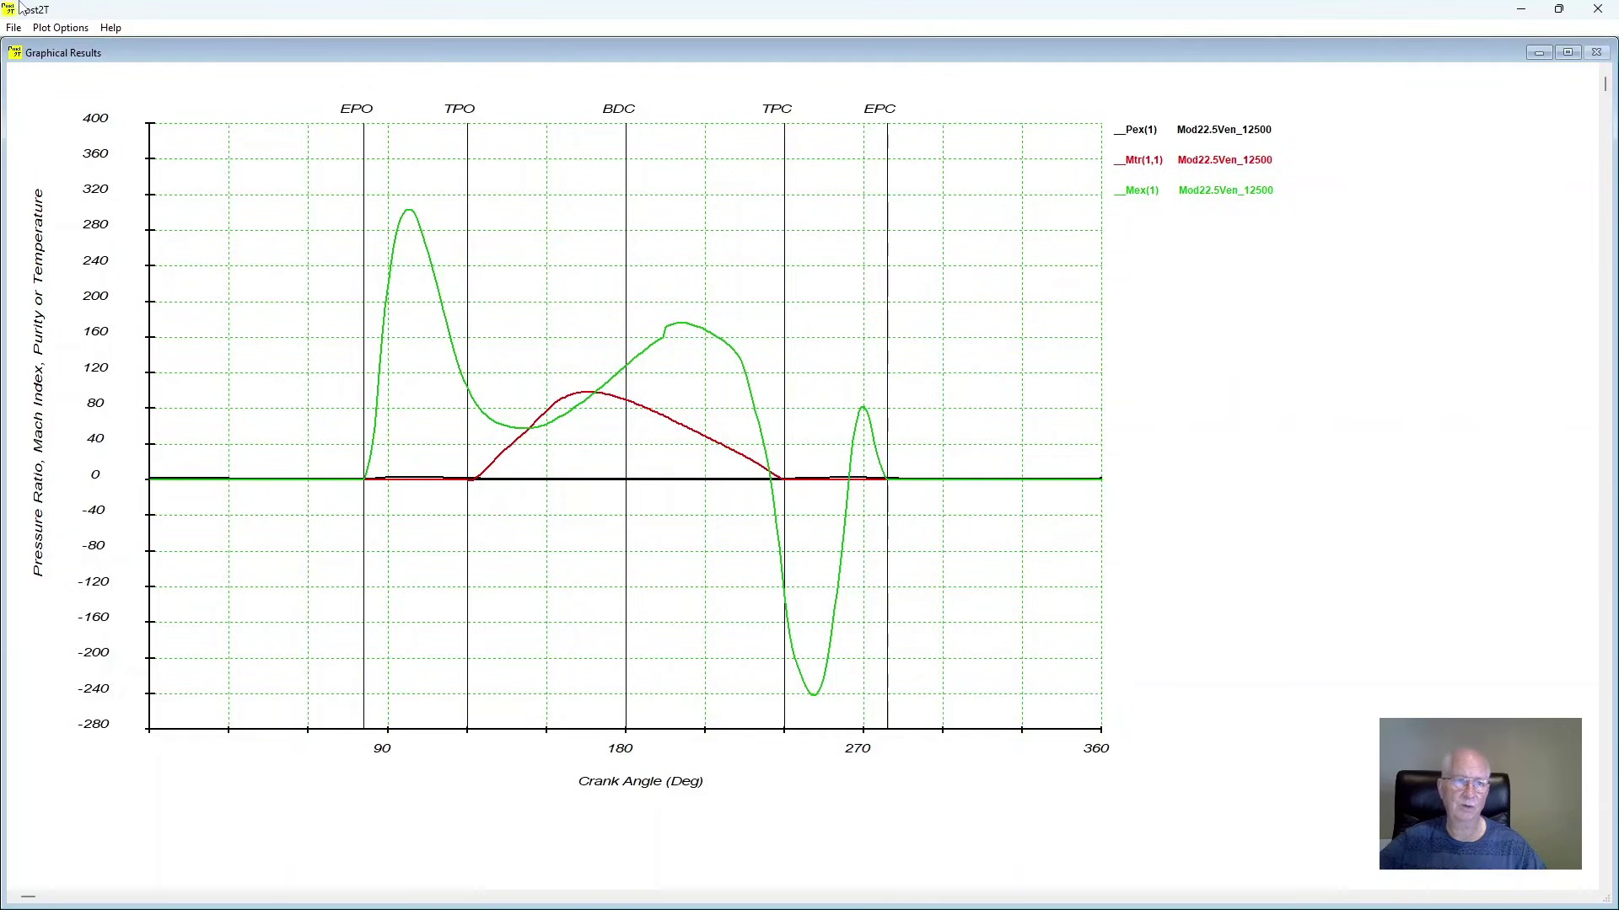
Step: Redraw the combined pressure and mass flow graph with the mass flow rate scale factor set to kg/s x 10
{"action": "left_click", "coordinate": [61, 30]}
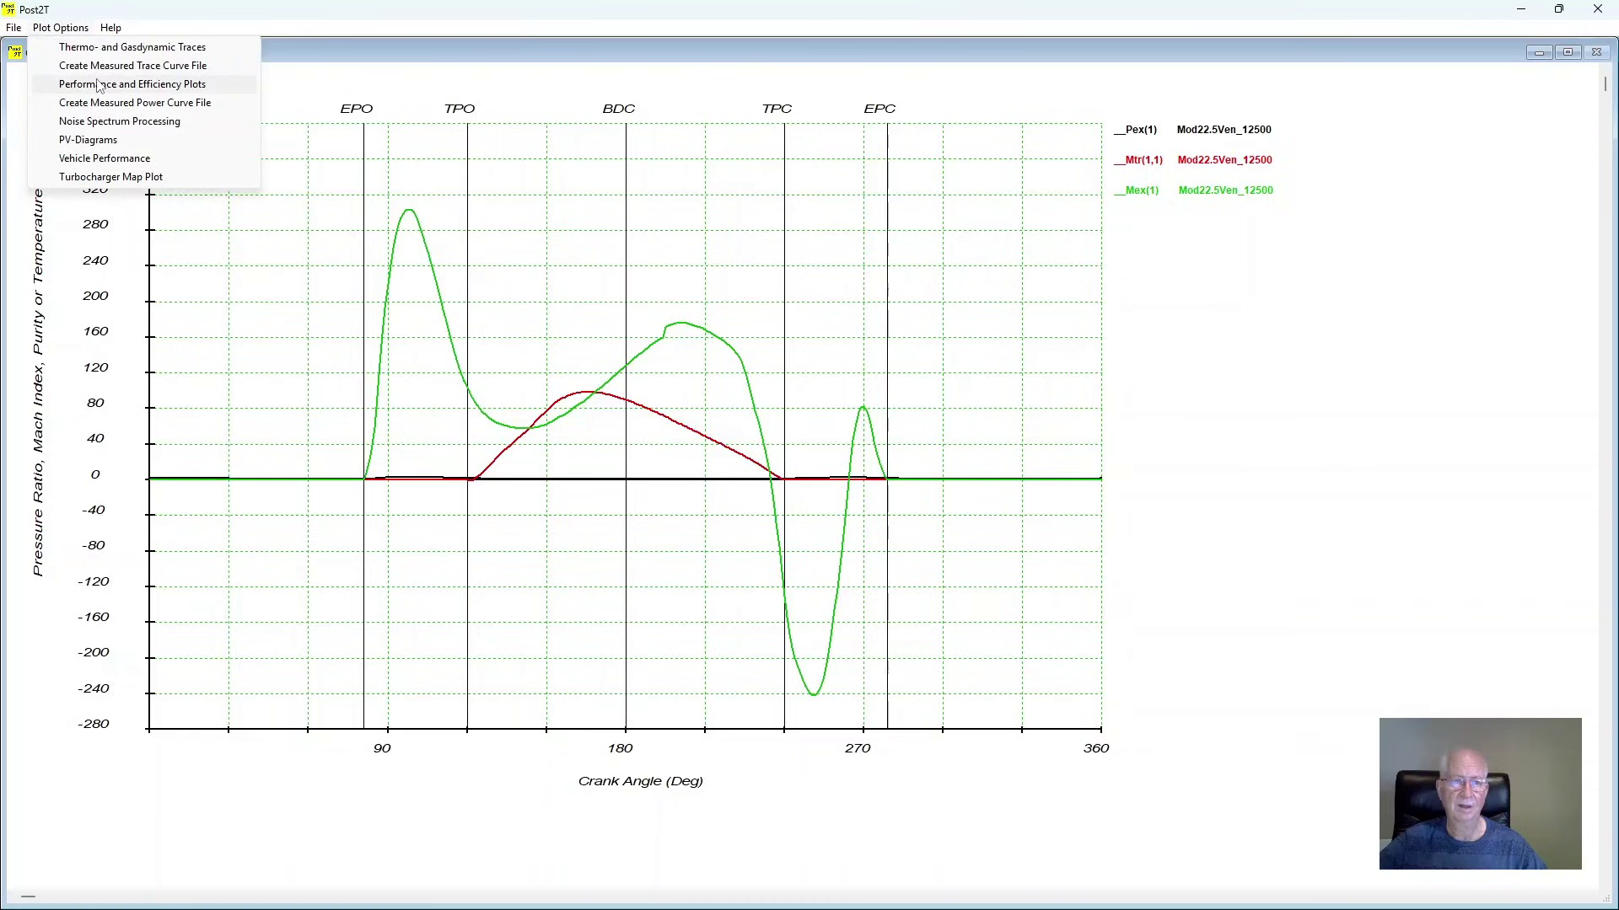
{"action": "left_click", "coordinate": [126, 48]}
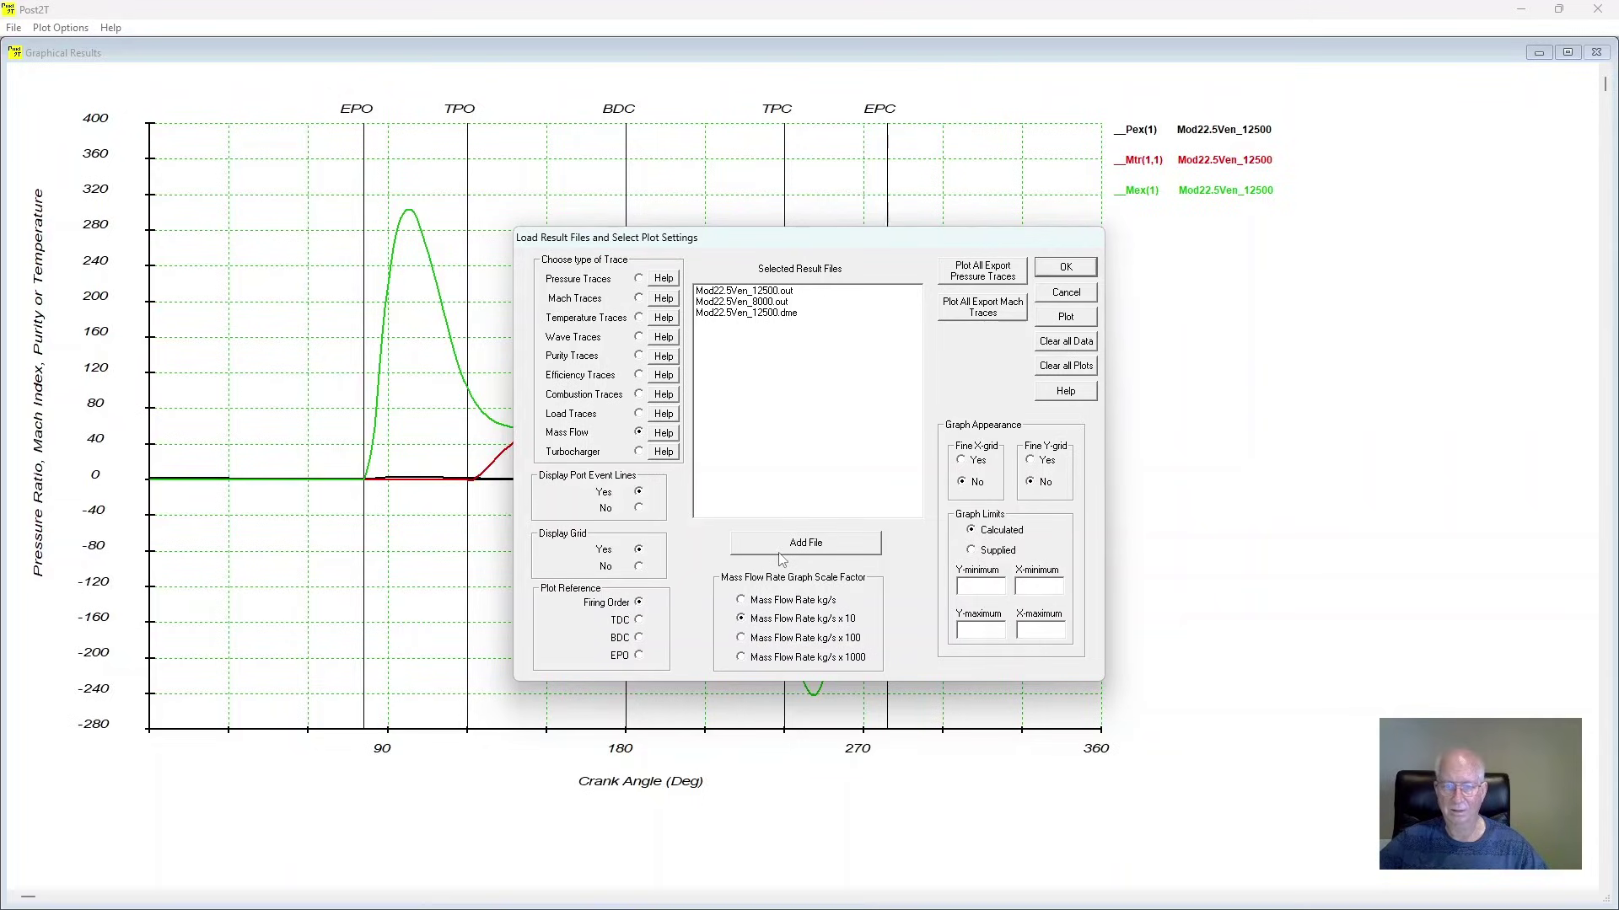
{"action": "left_click", "coordinate": [1084, 269]}
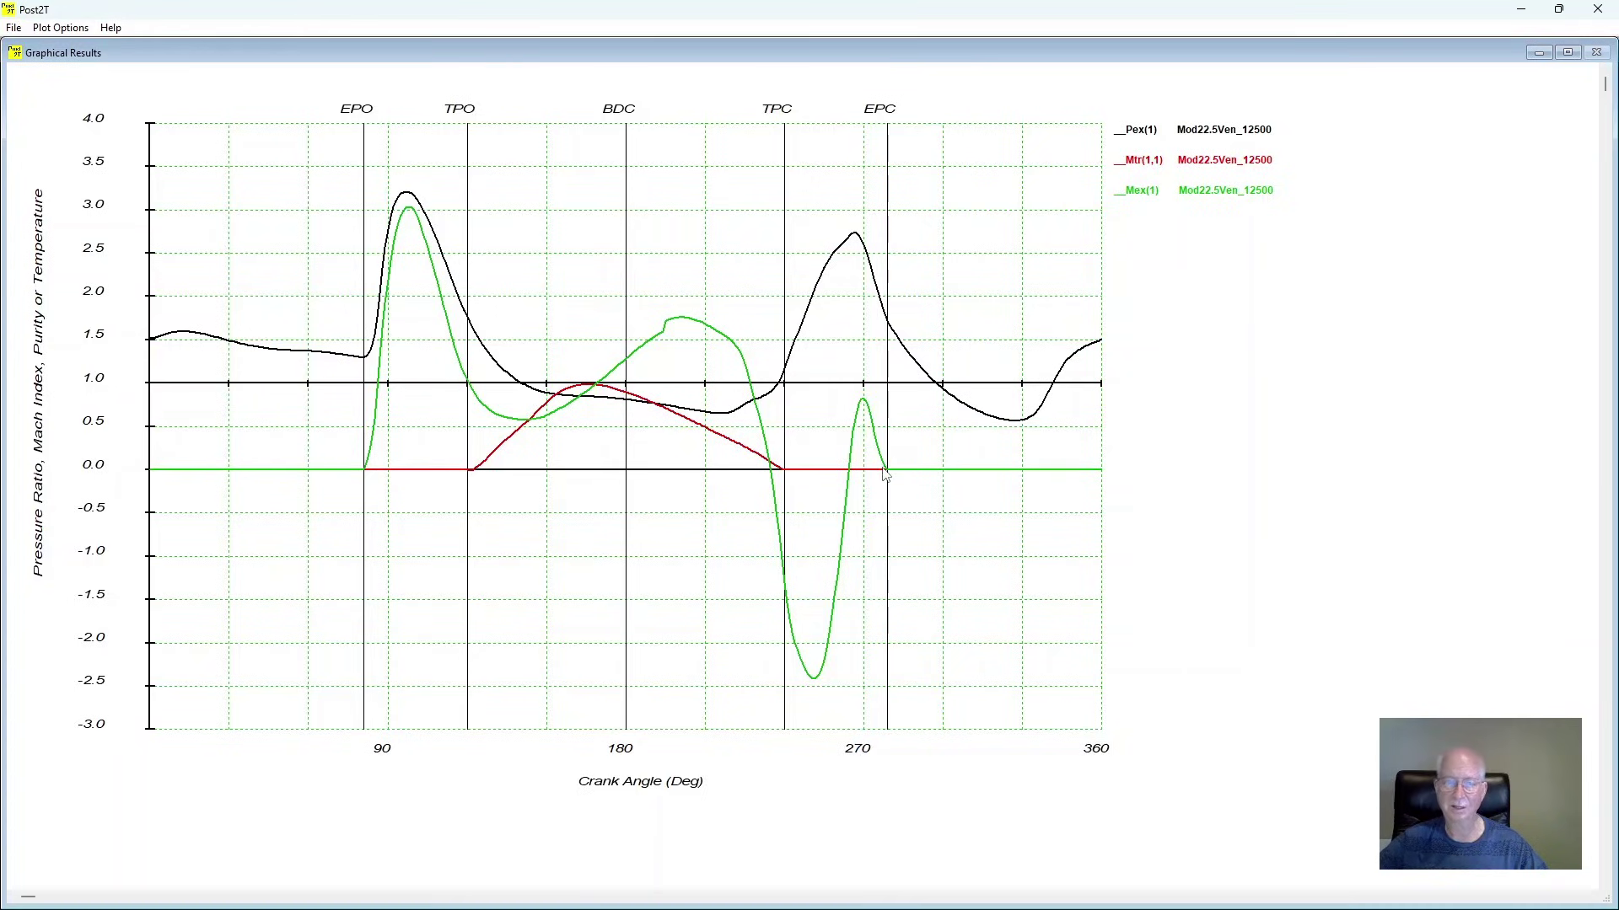
Step: Clear all plots and plot the Min(1) mass flow trace from Mod22.5Ven_12500.dme
{"action": "left_click", "coordinate": [60, 28]}
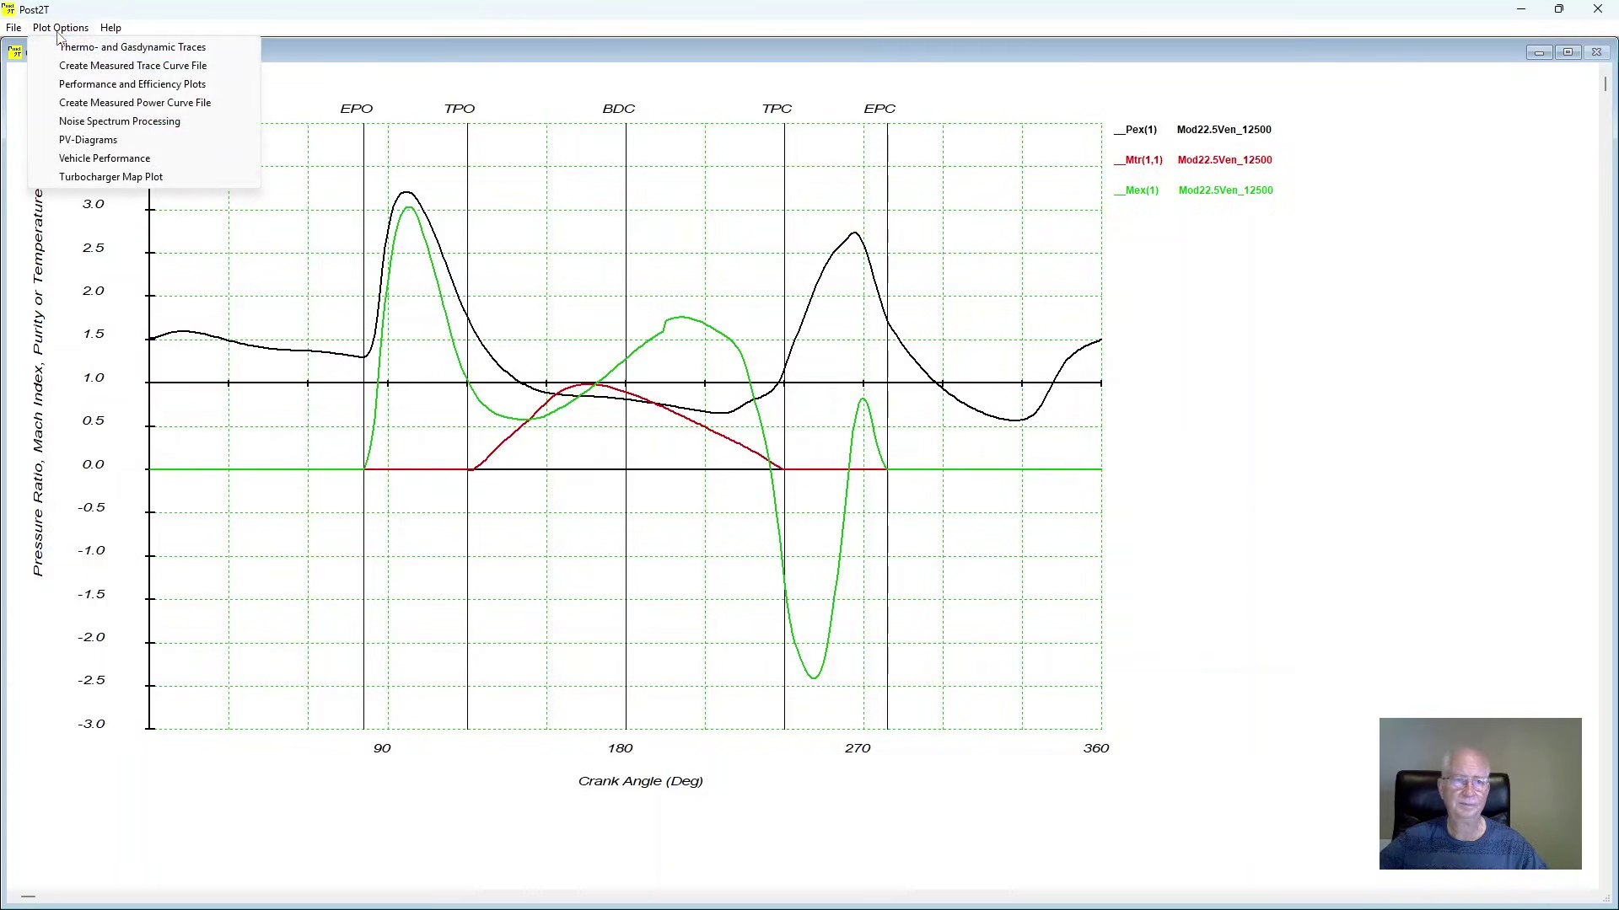
{"action": "left_click", "coordinate": [150, 49]}
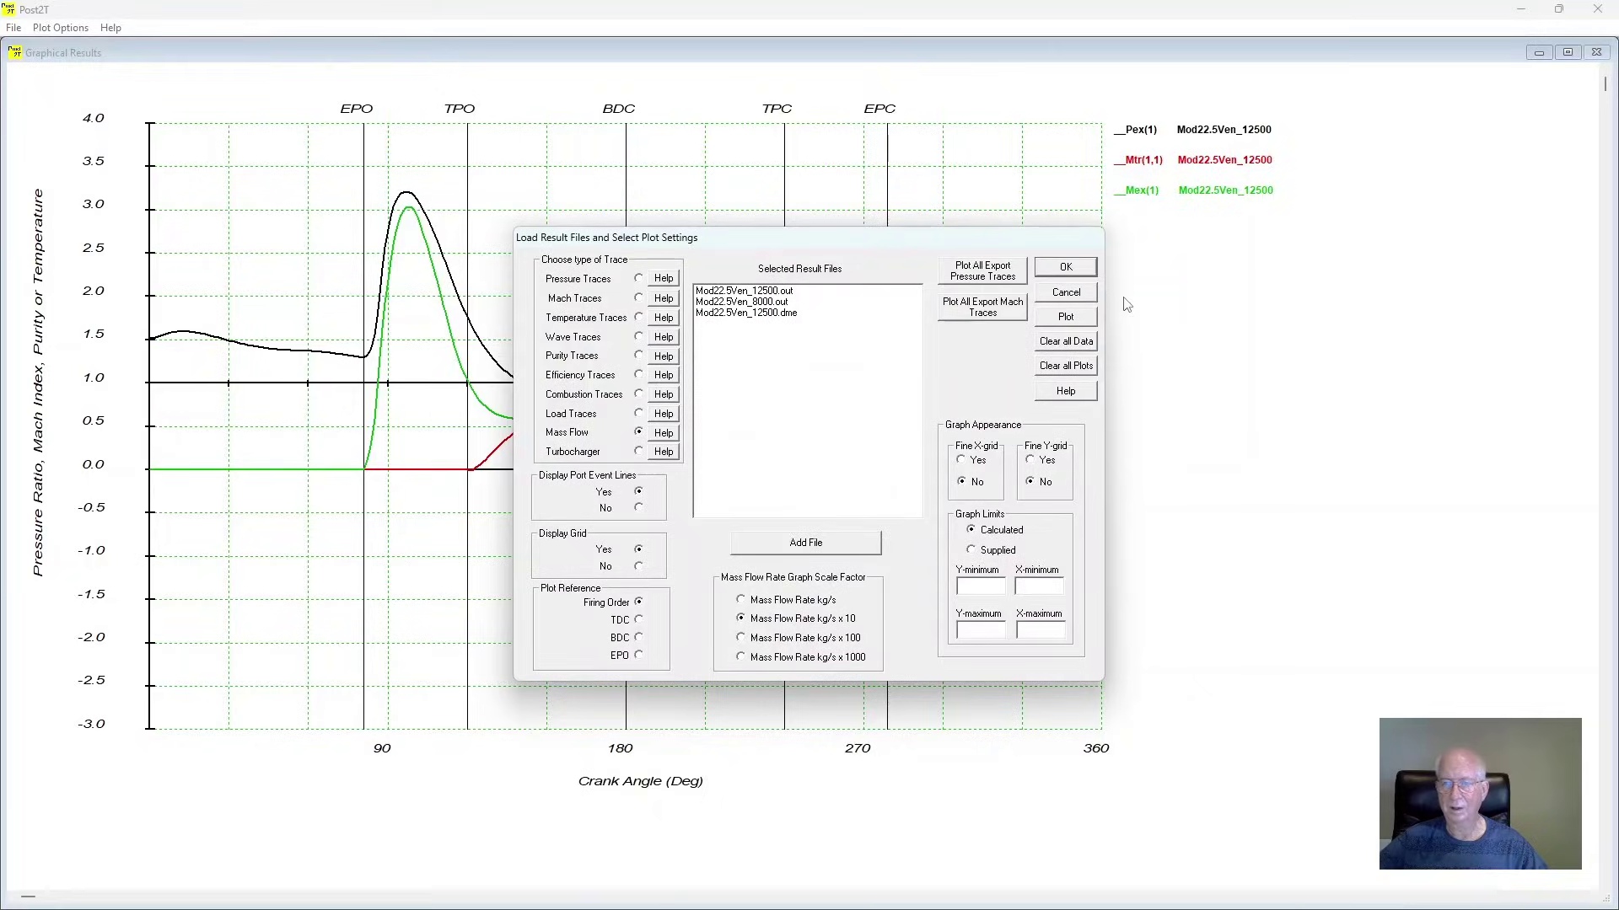
{"action": "left_click", "coordinate": [1066, 366]}
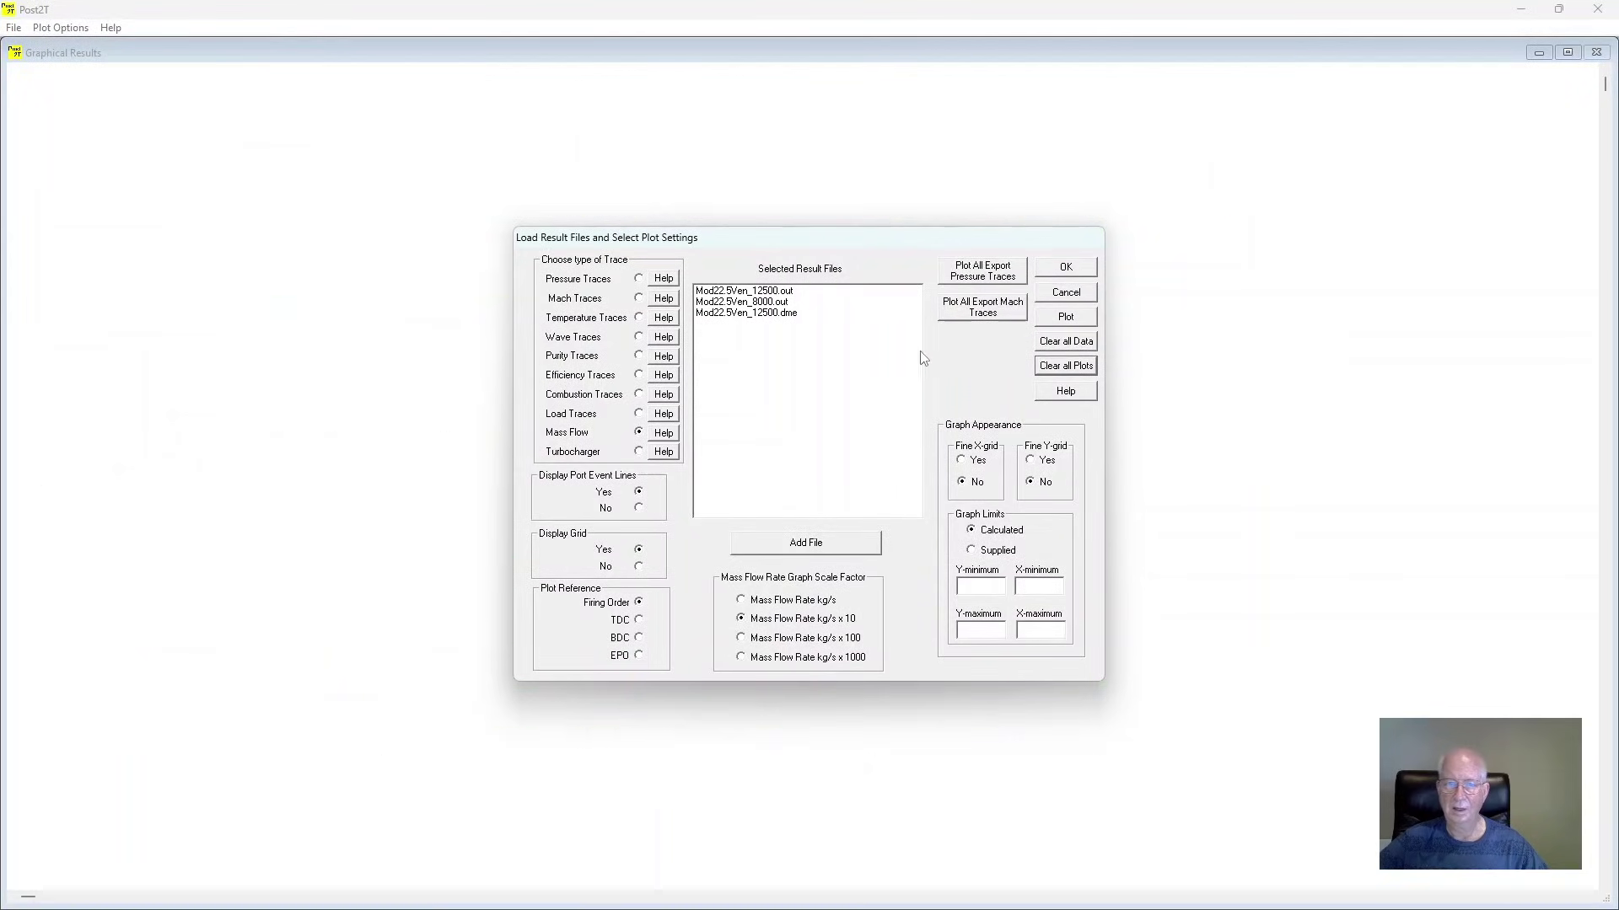
{"action": "double_click", "coordinate": [756, 313]}
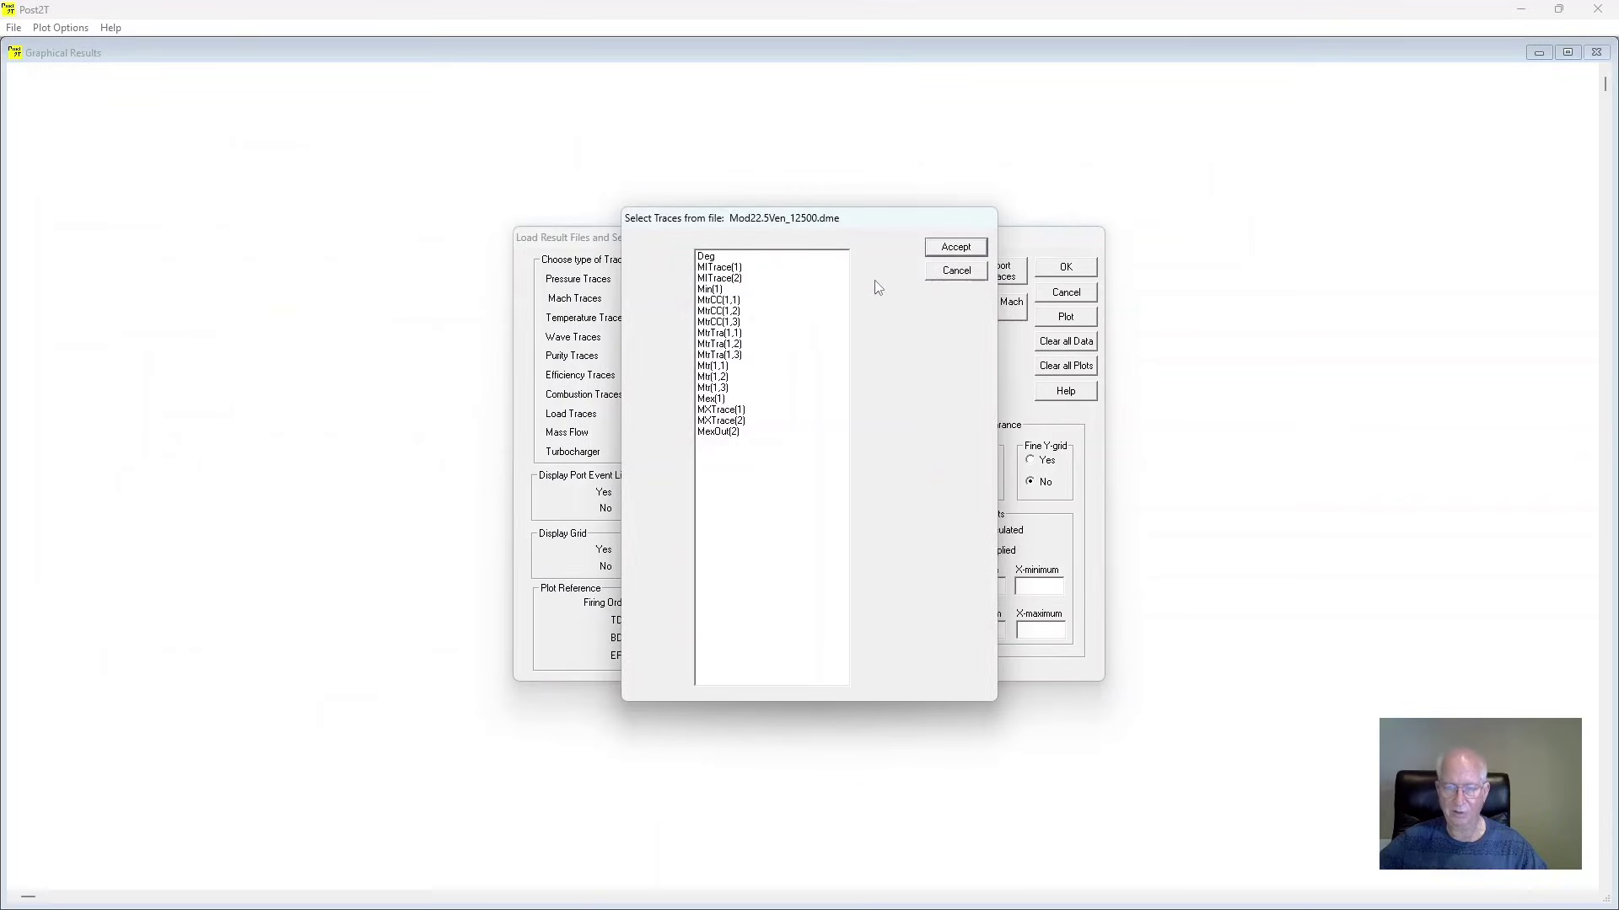
{"action": "left_click", "coordinate": [711, 290]}
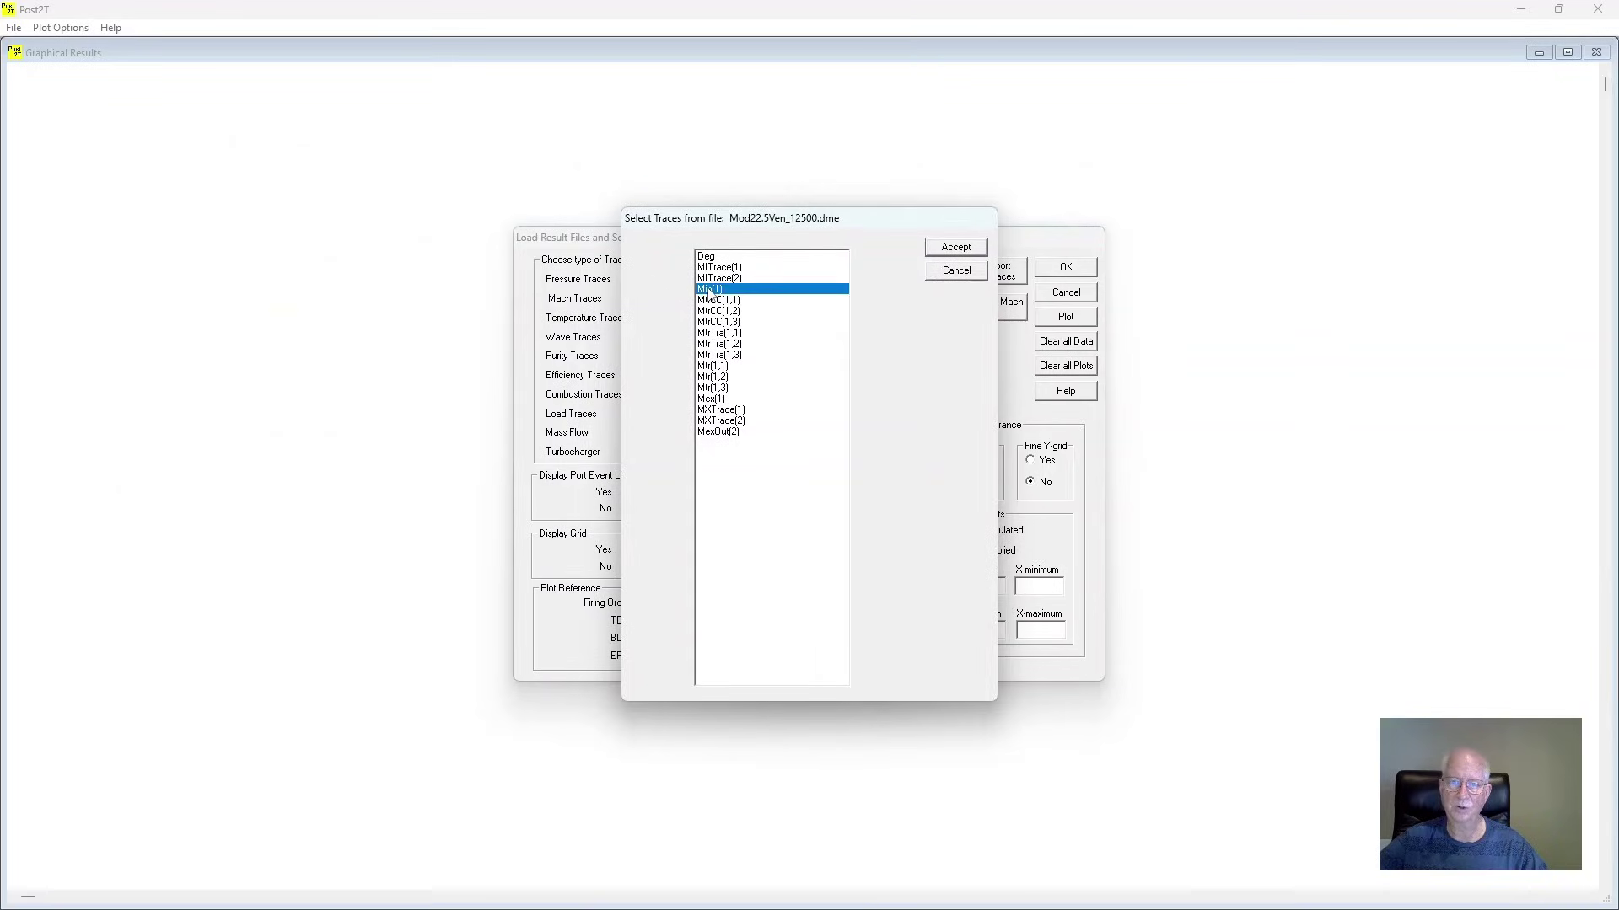
{"action": "left_click", "coordinate": [945, 250]}
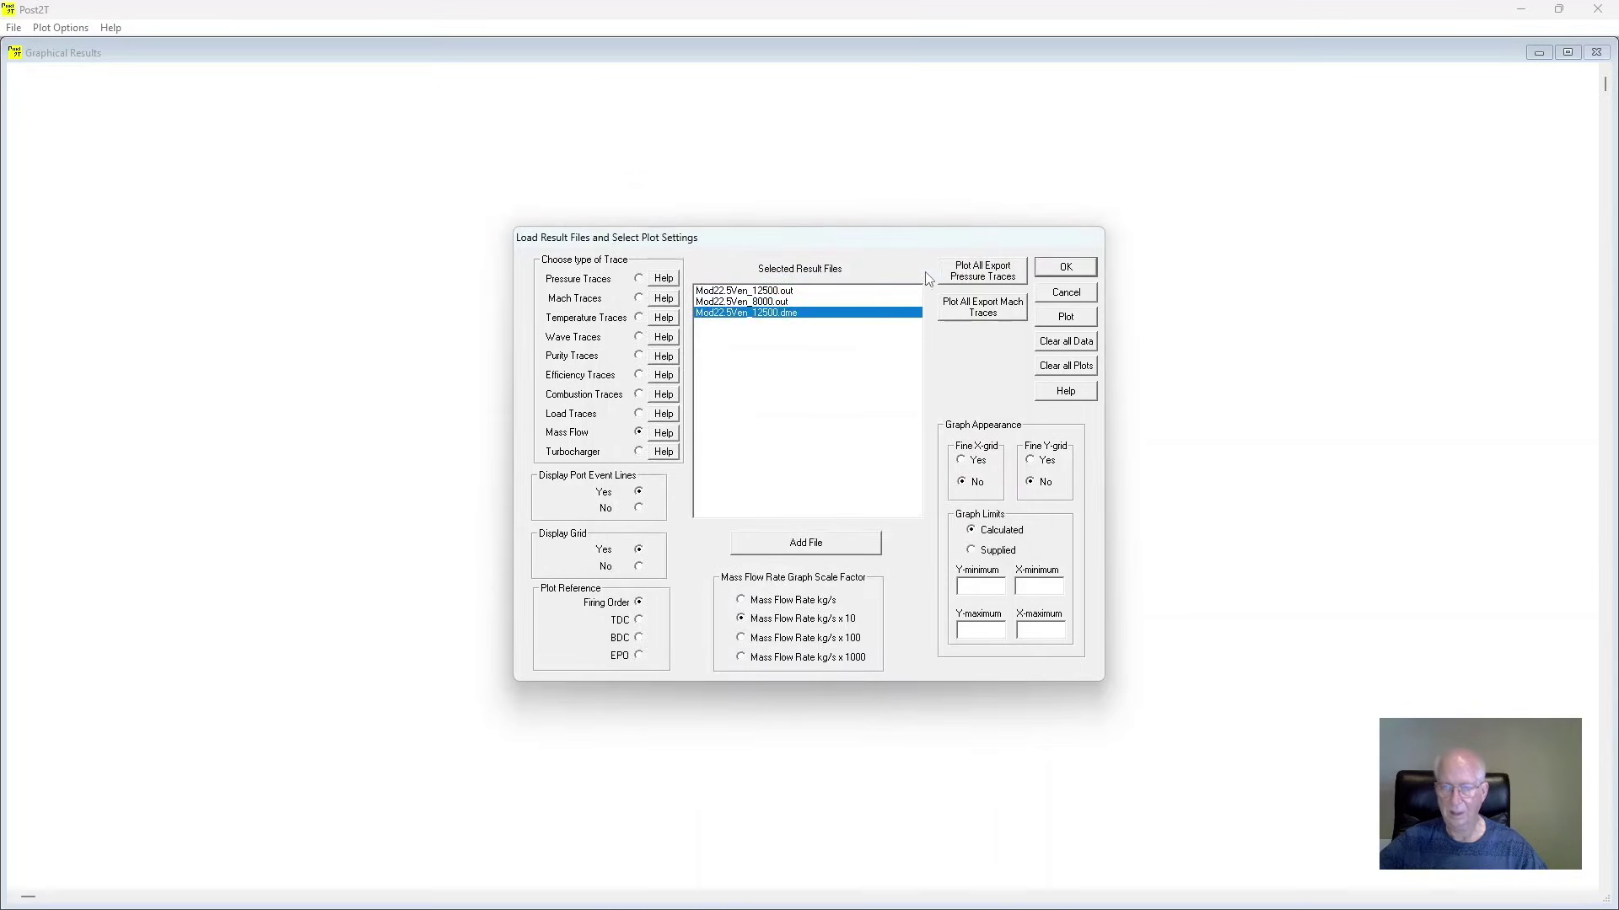
{"action": "left_click", "coordinate": [1066, 268]}
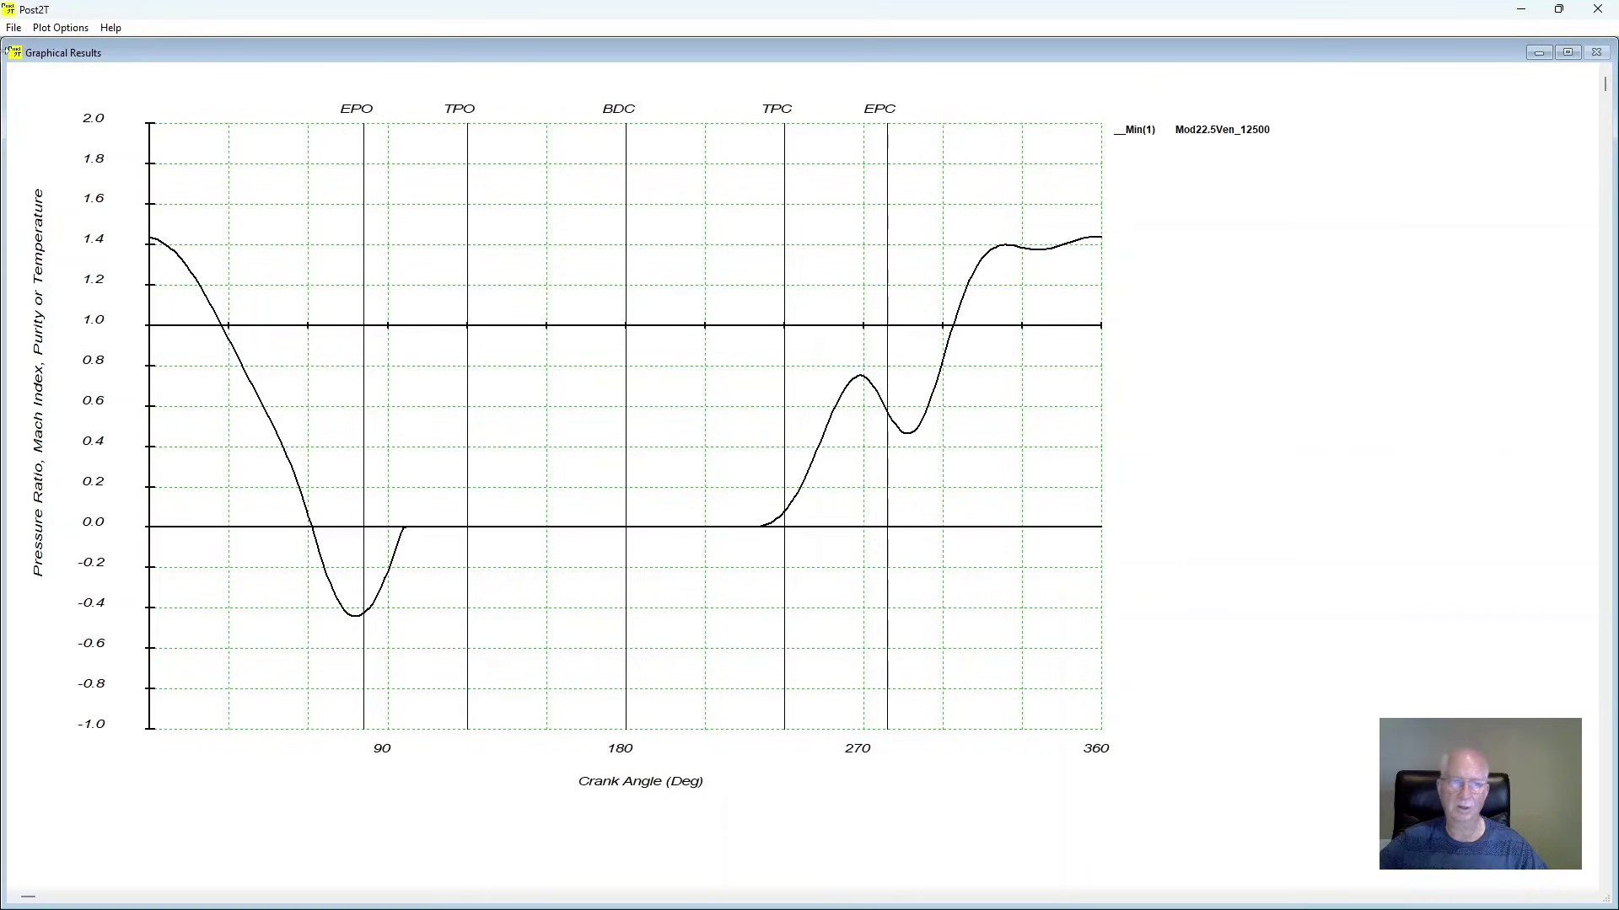
Step: Redraw the Min(1) mass flow graph with the plot reference set to BDC
{"action": "left_click", "coordinate": [53, 28]}
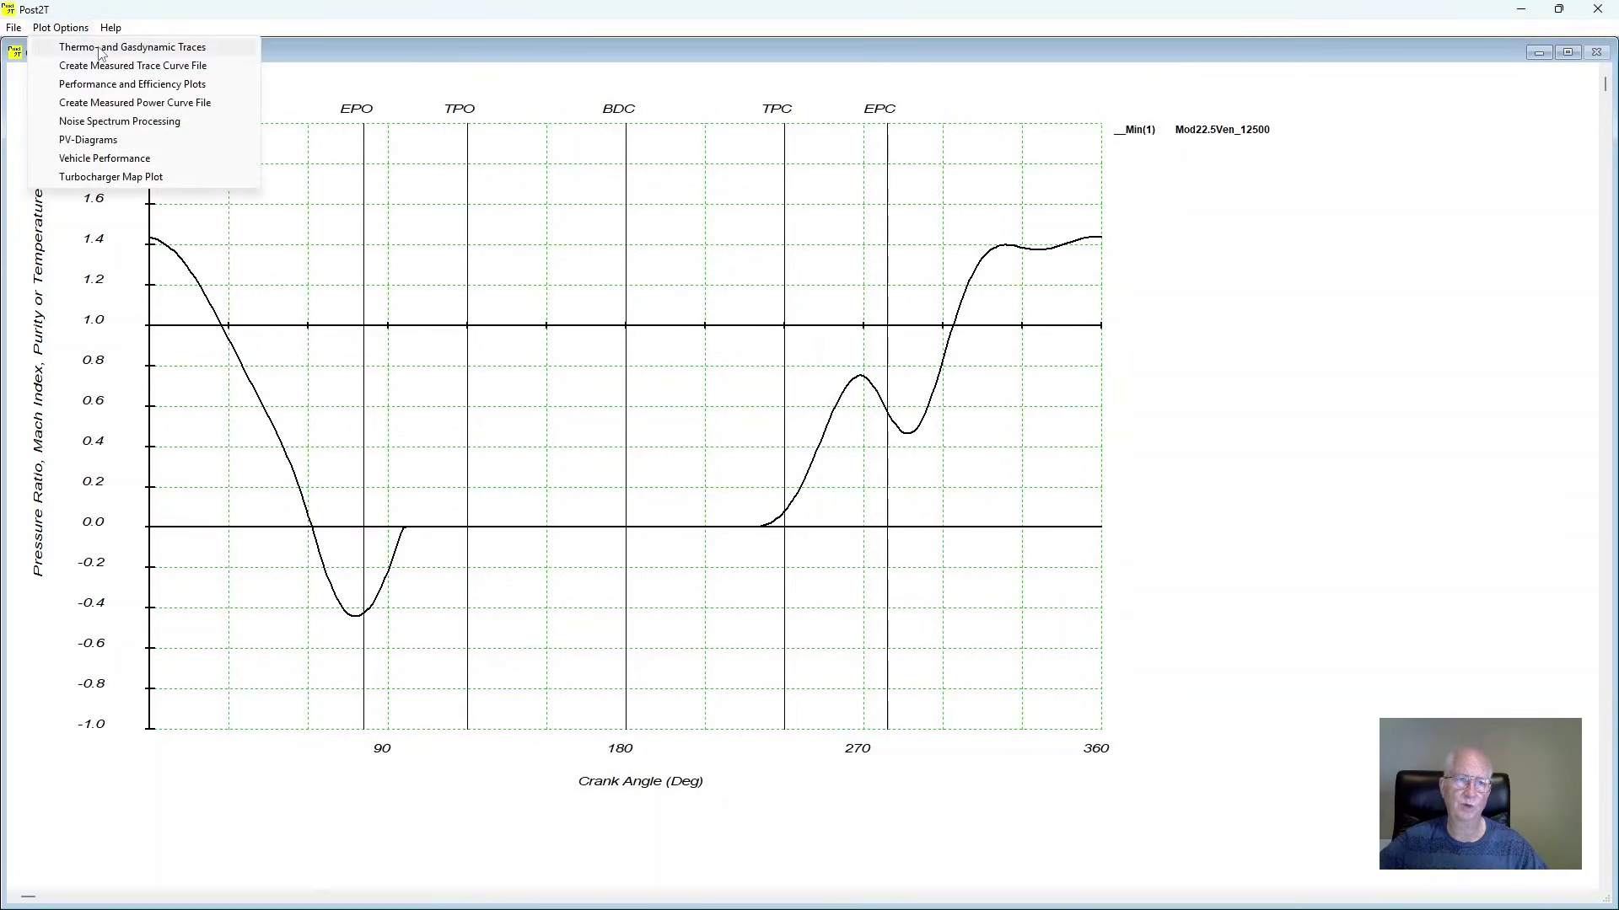
{"action": "left_click", "coordinate": [80, 47]}
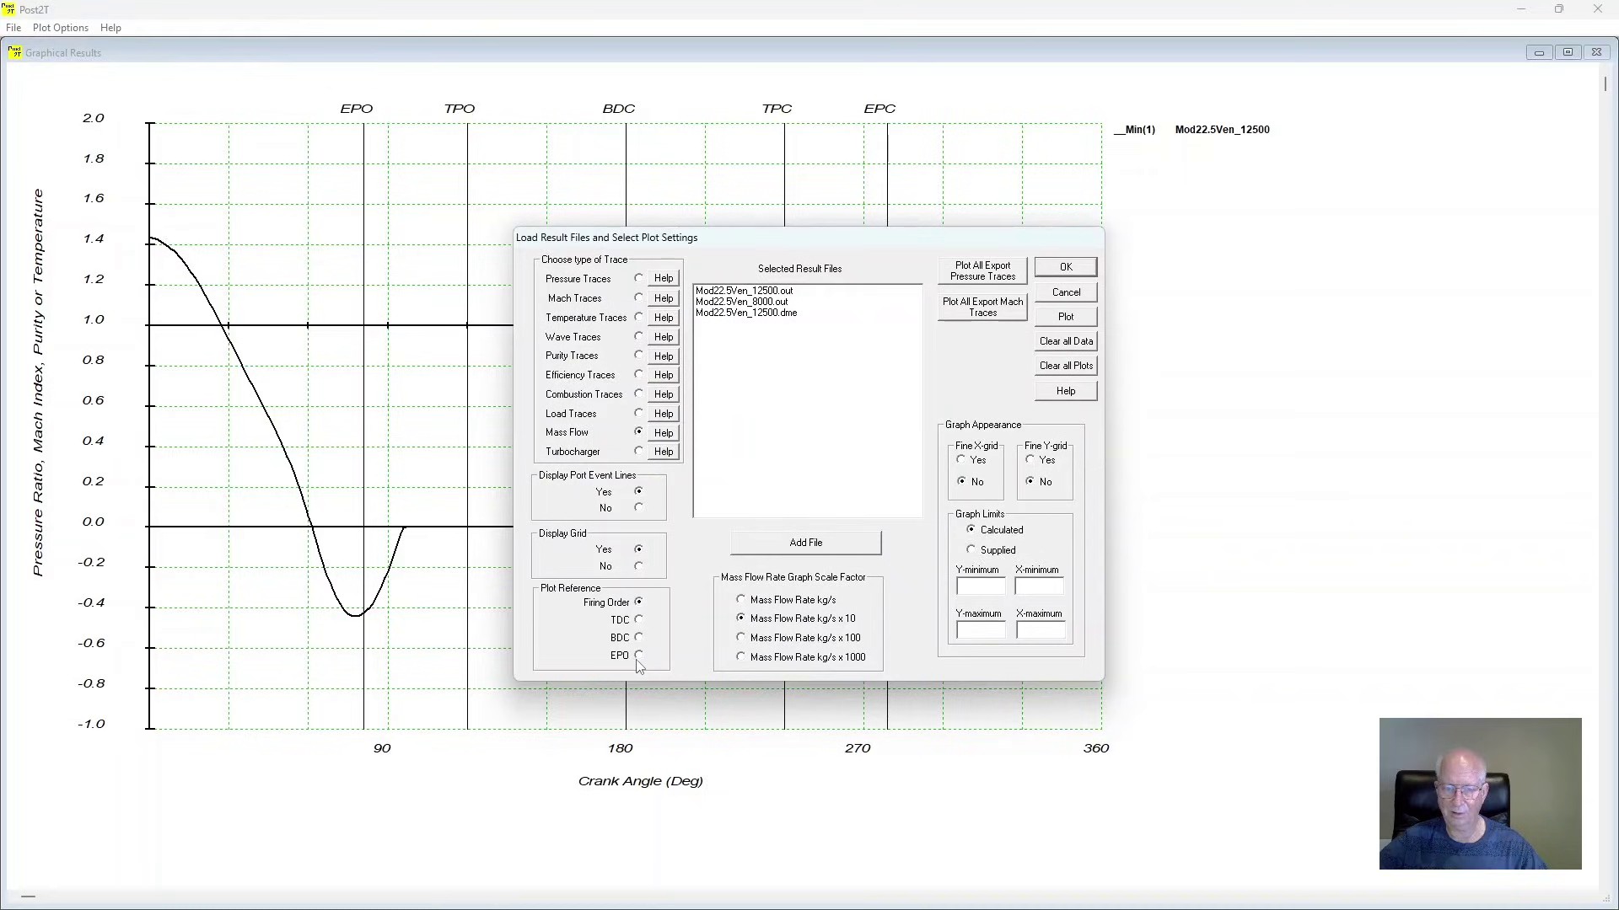
{"action": "left_click", "coordinate": [639, 638]}
{"action": "left_click", "coordinate": [1061, 271]}
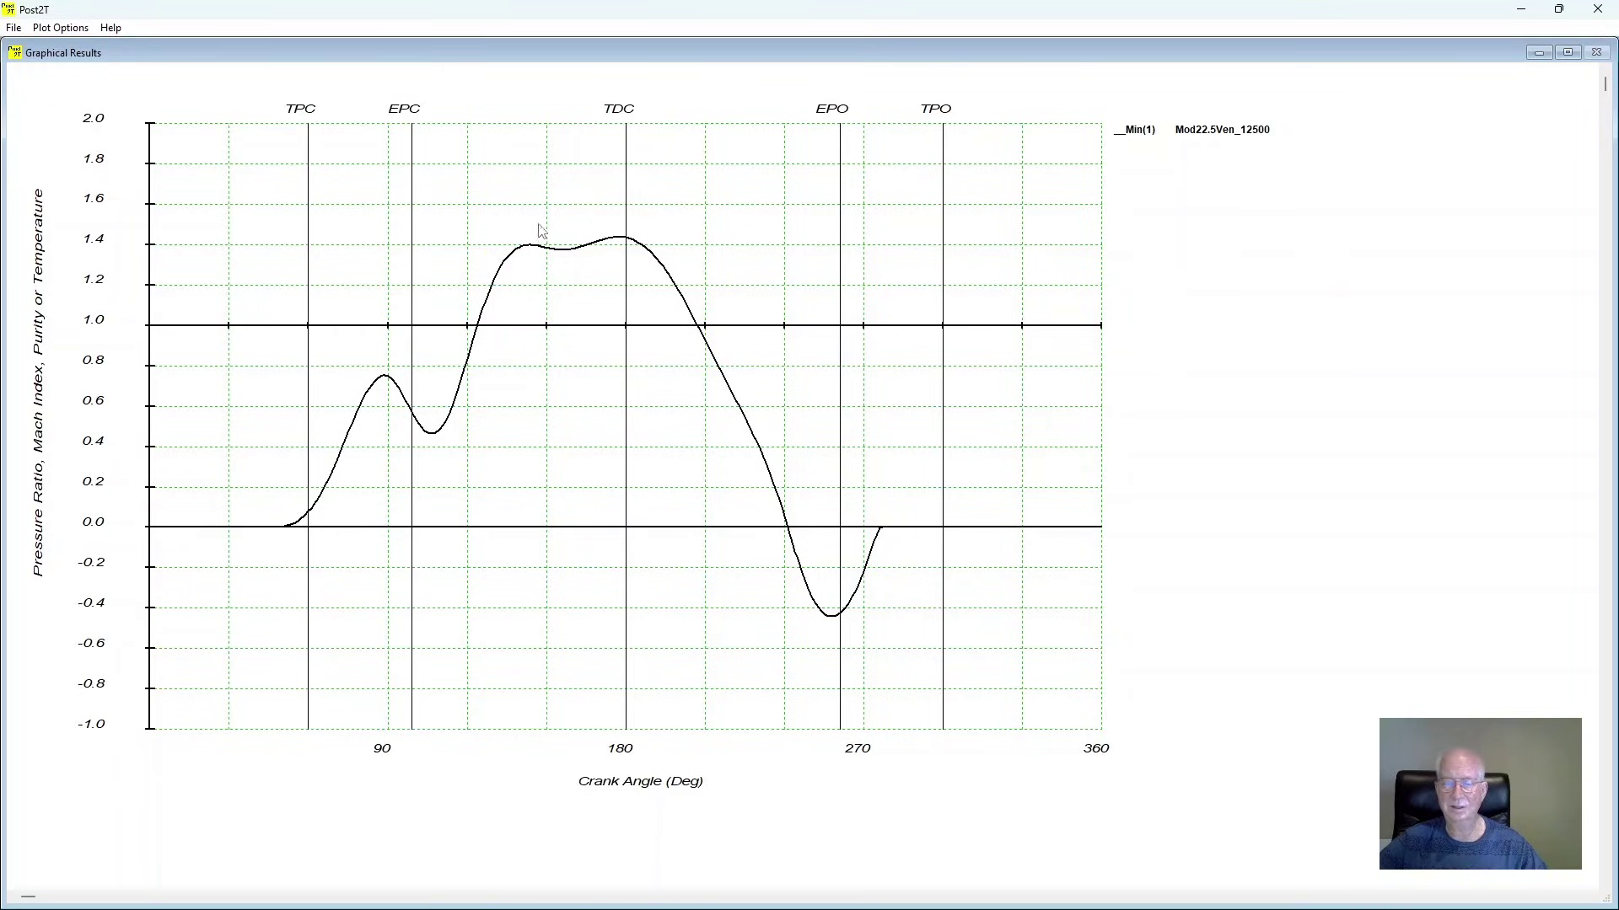
Step: Add the Disp(1)/10 trace from Mod22.5Ven_12500.out to the Min(1) mass flow graph
{"action": "left_click", "coordinate": [67, 32]}
{"action": "left_click", "coordinate": [87, 48]}
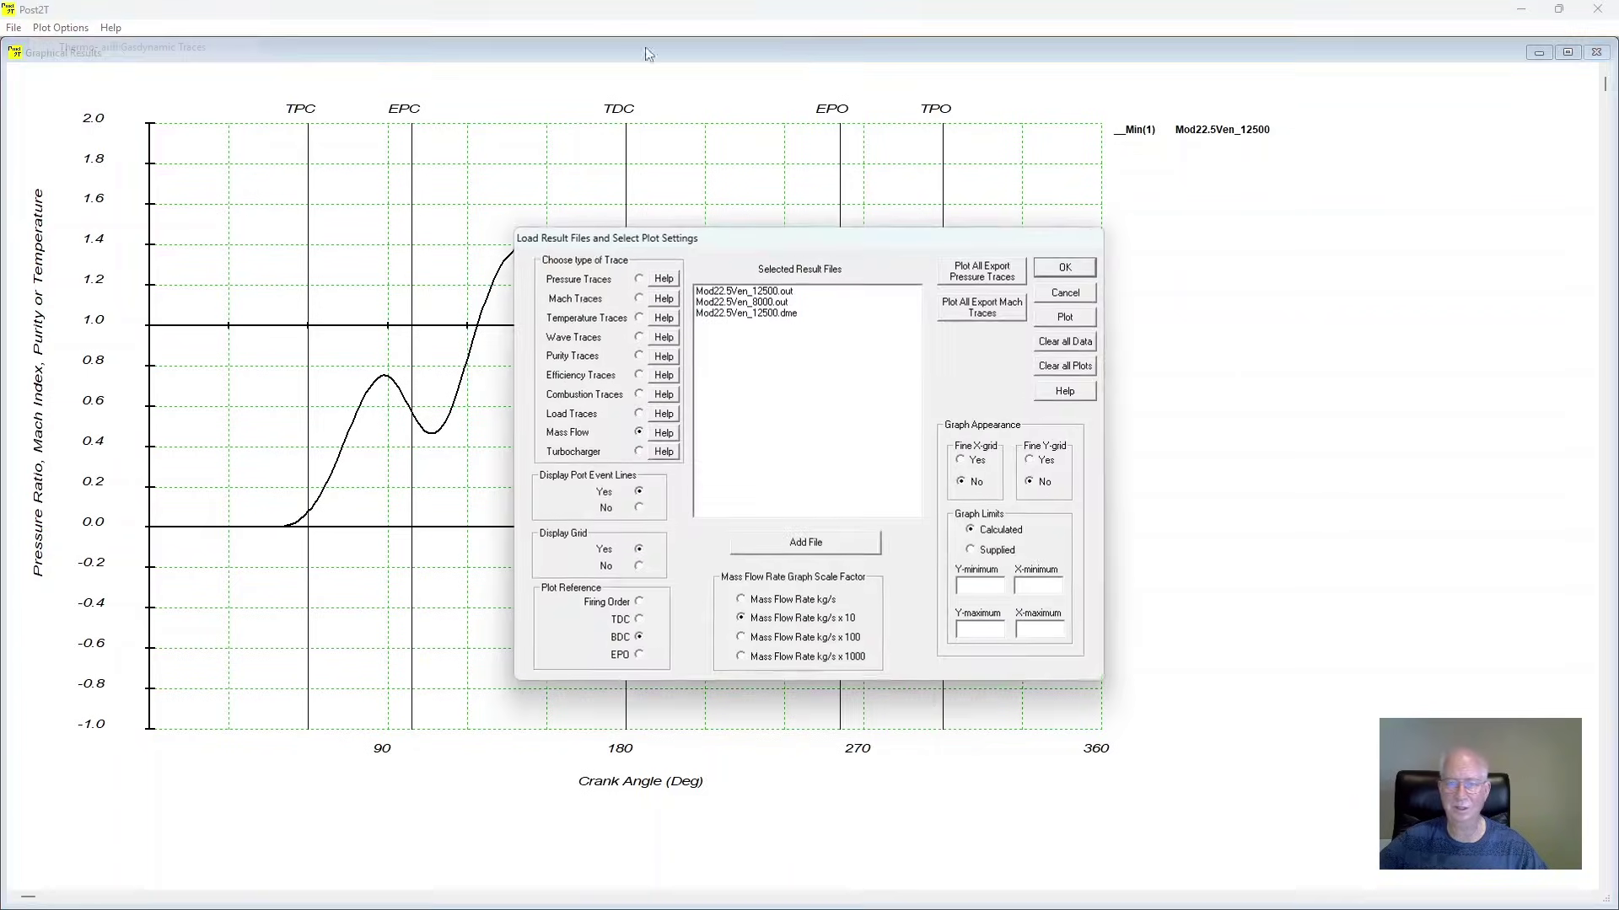
{"action": "double_click", "coordinate": [792, 291]}
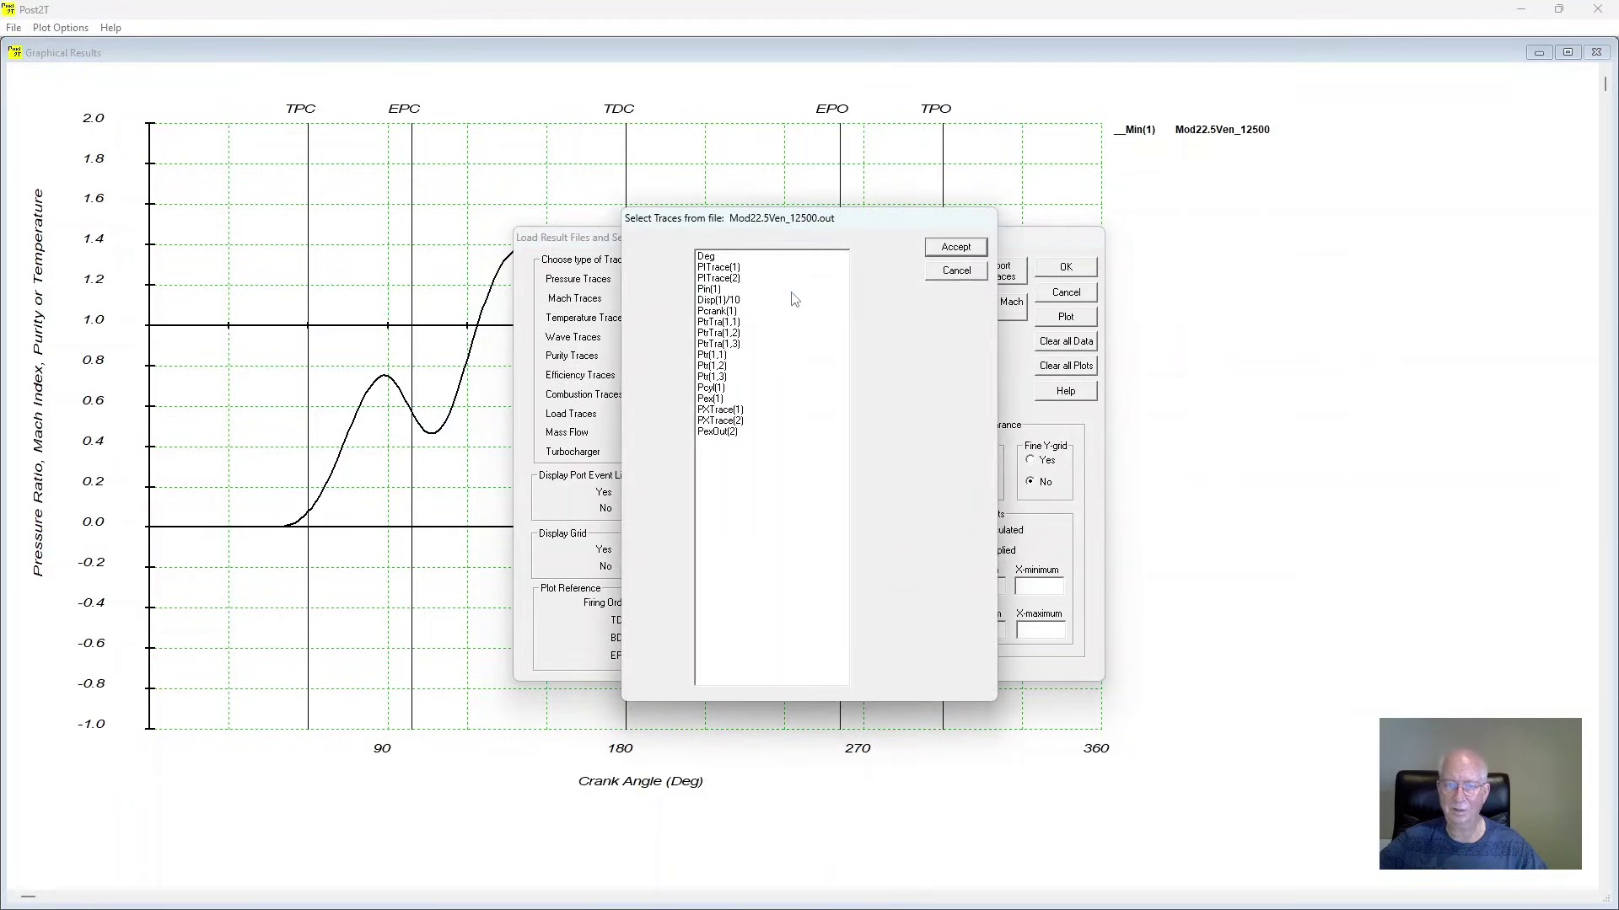
{"action": "left_click", "coordinate": [714, 302]}
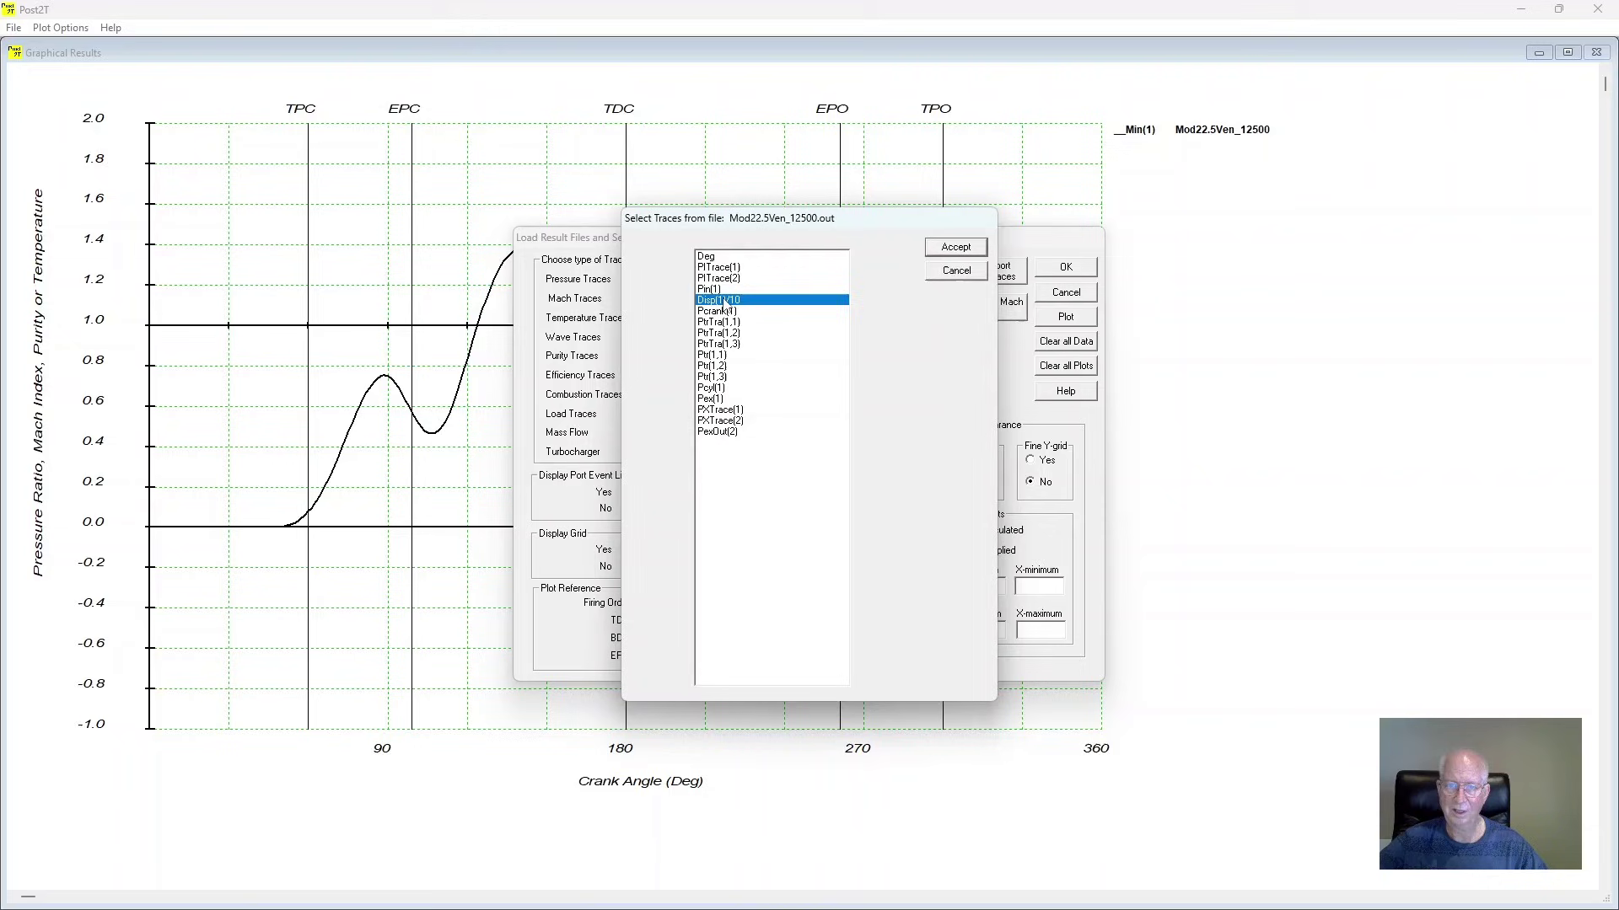
{"action": "left_click", "coordinate": [958, 258]}
{"action": "left_click", "coordinate": [1066, 267]}
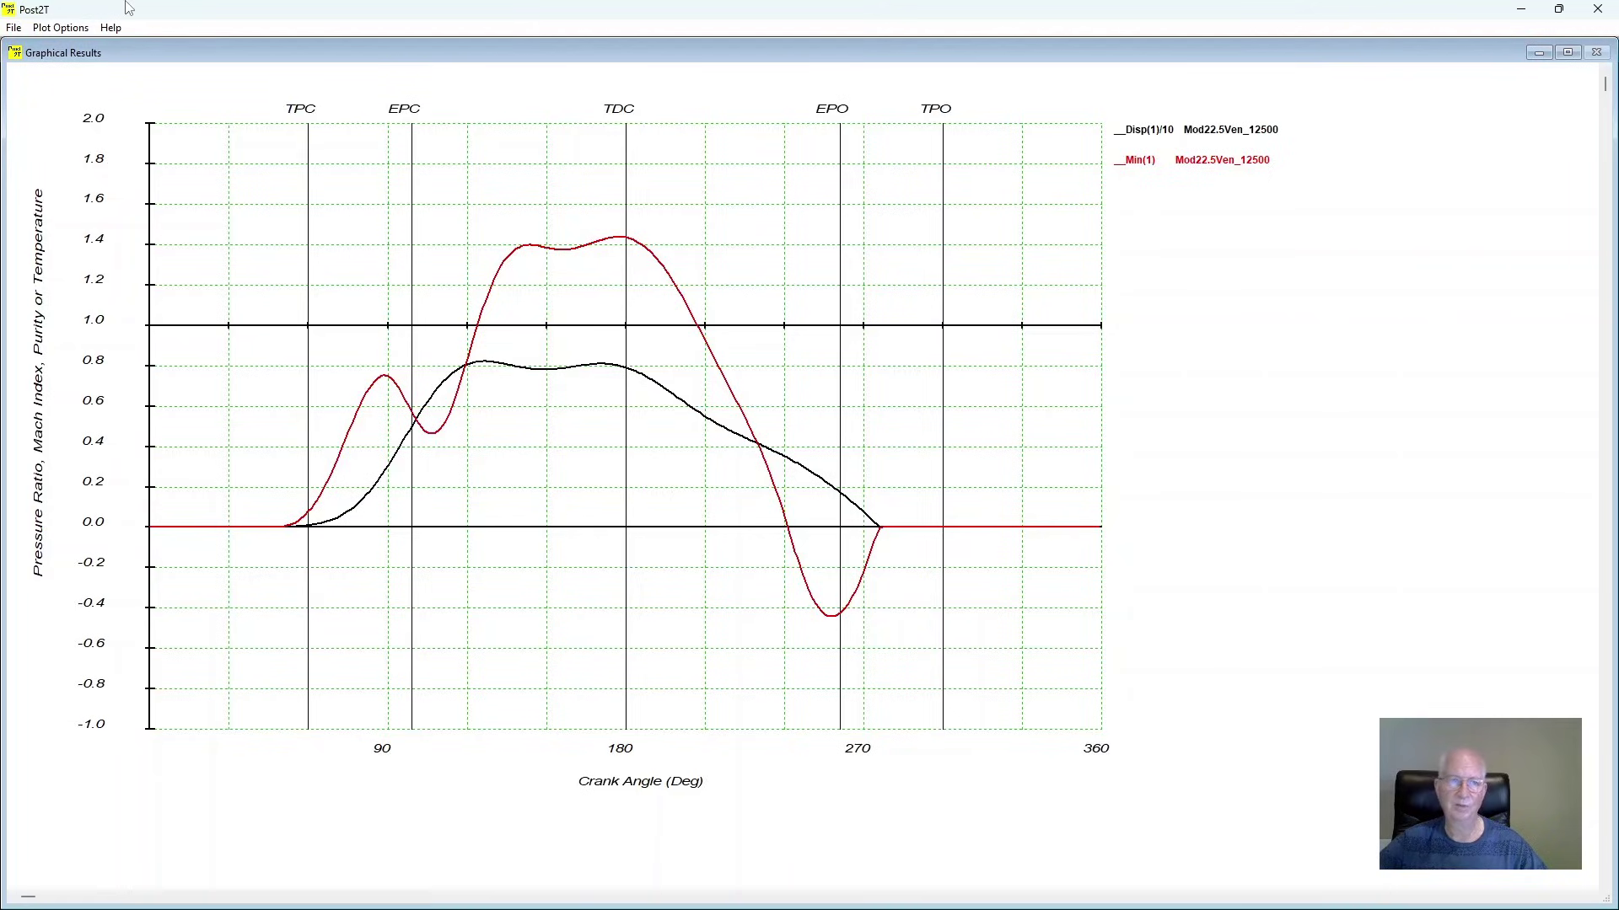
Step: Add the Pin(1) pressure trace from Mod22.5Ven_12500.out to the intake graph
{"action": "left_click", "coordinate": [80, 30]}
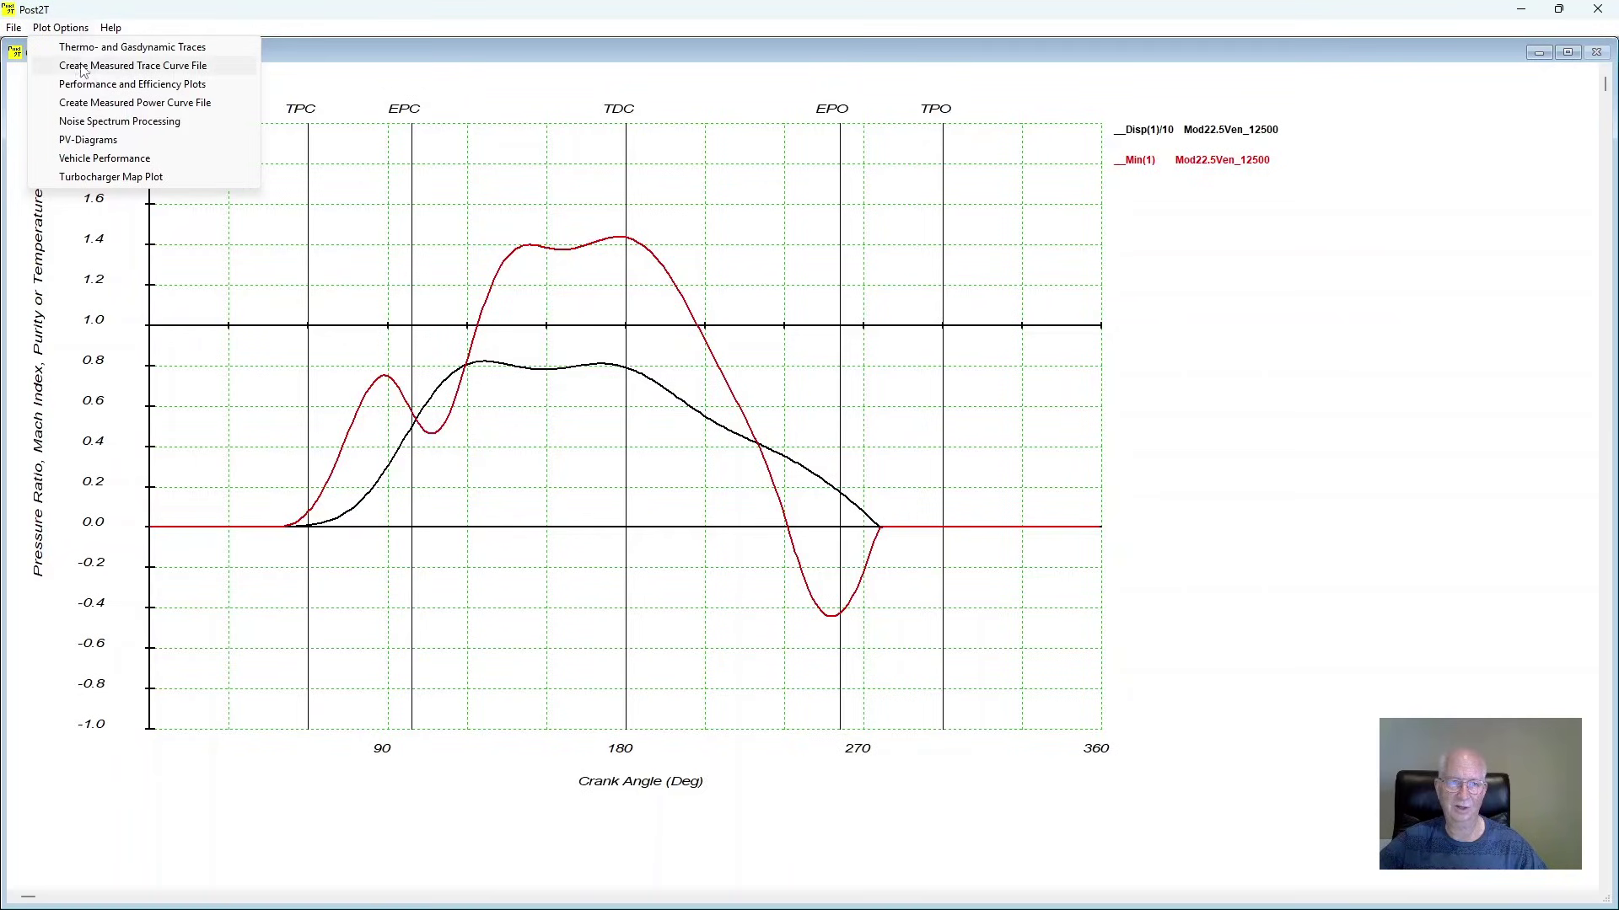
{"action": "left_click", "coordinate": [140, 48]}
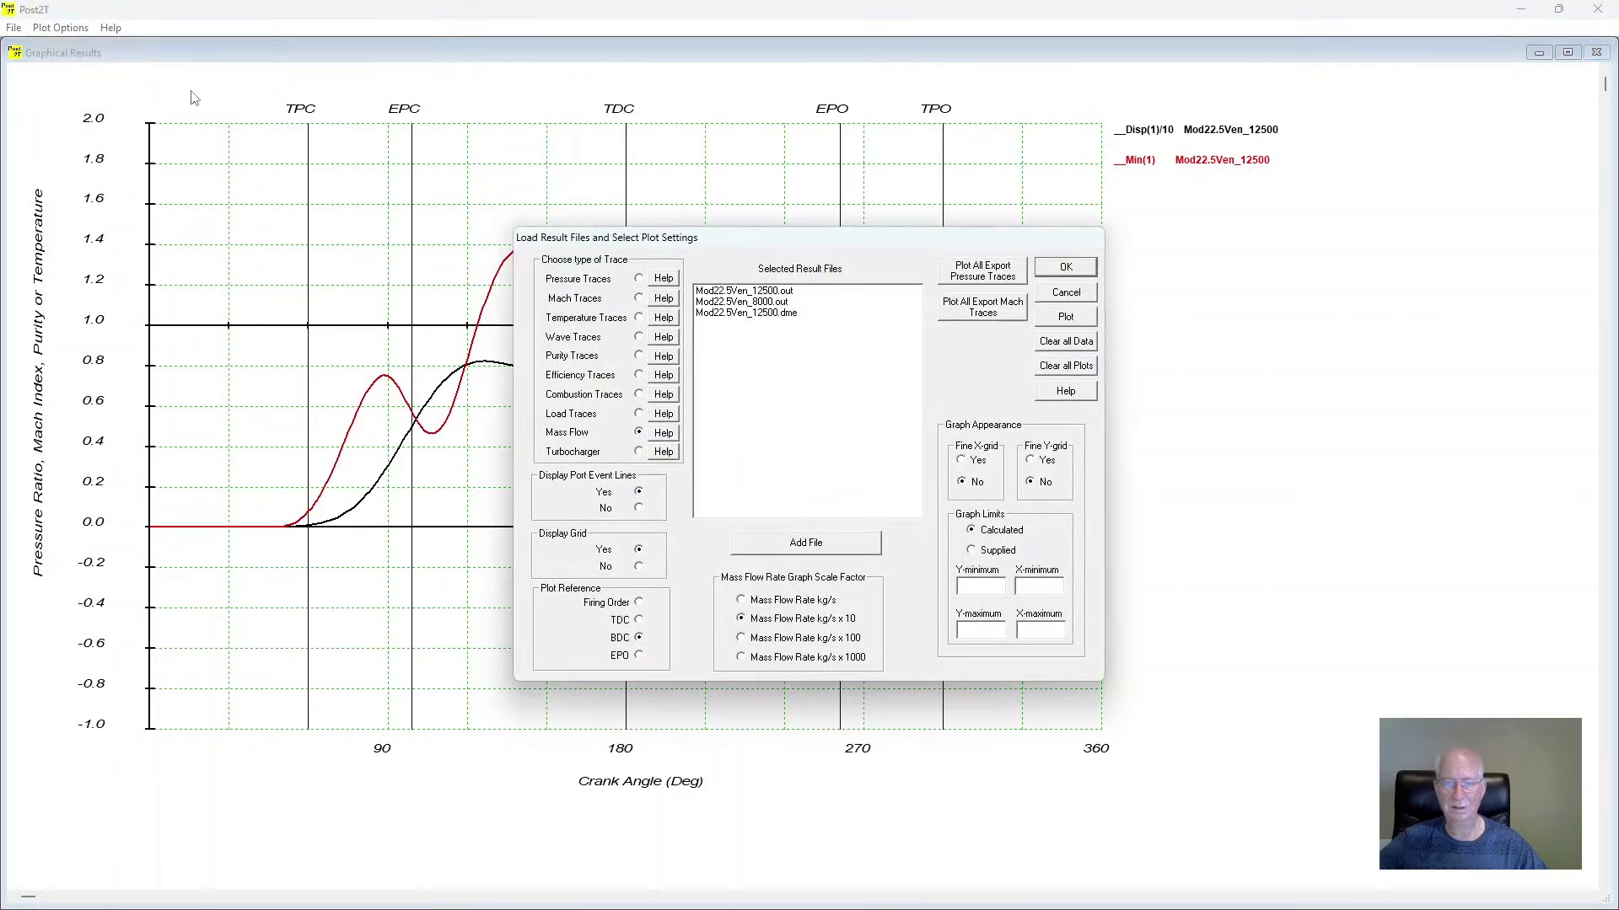
{"action": "double_click", "coordinate": [781, 292]}
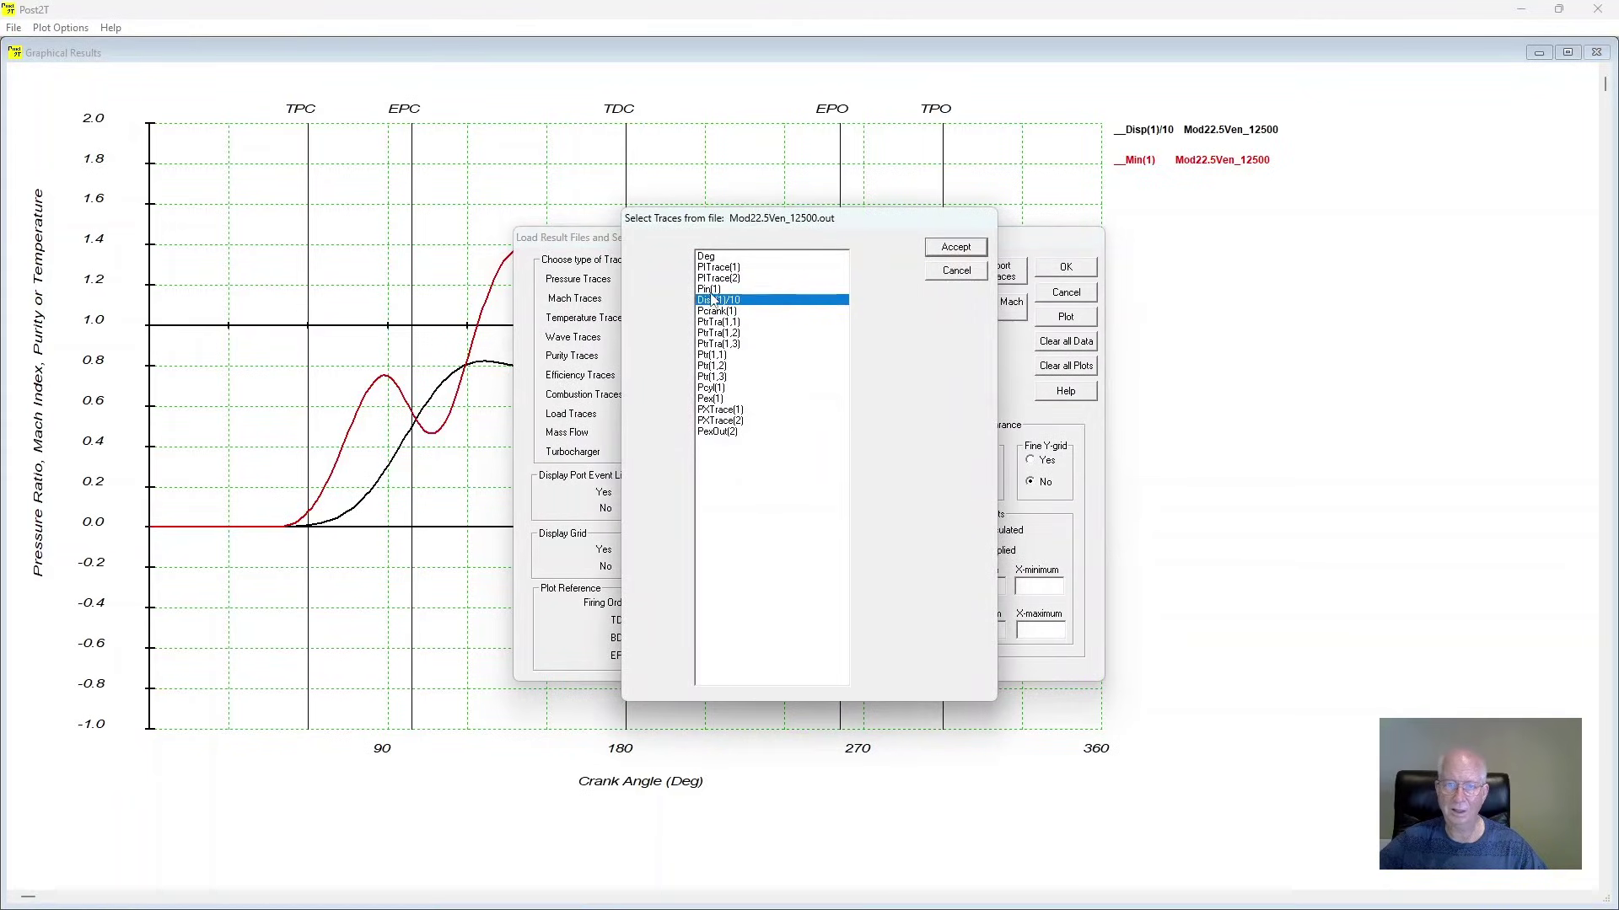
{"action": "left_click", "coordinate": [711, 289]}
{"action": "left_click", "coordinate": [956, 247]}
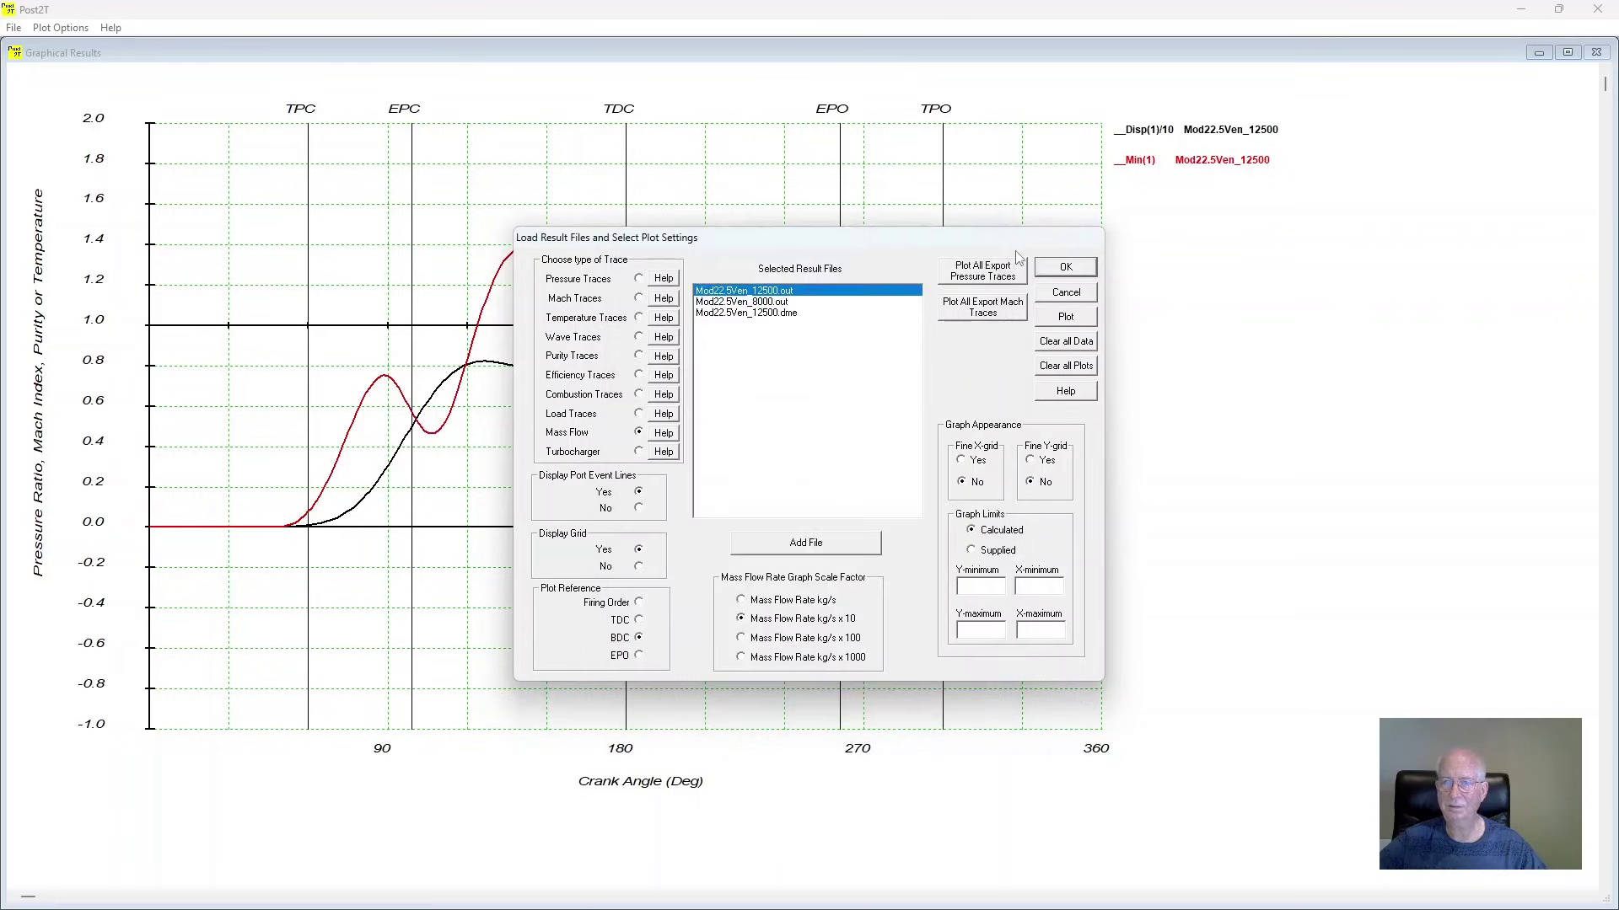
{"action": "left_click", "coordinate": [1065, 268]}
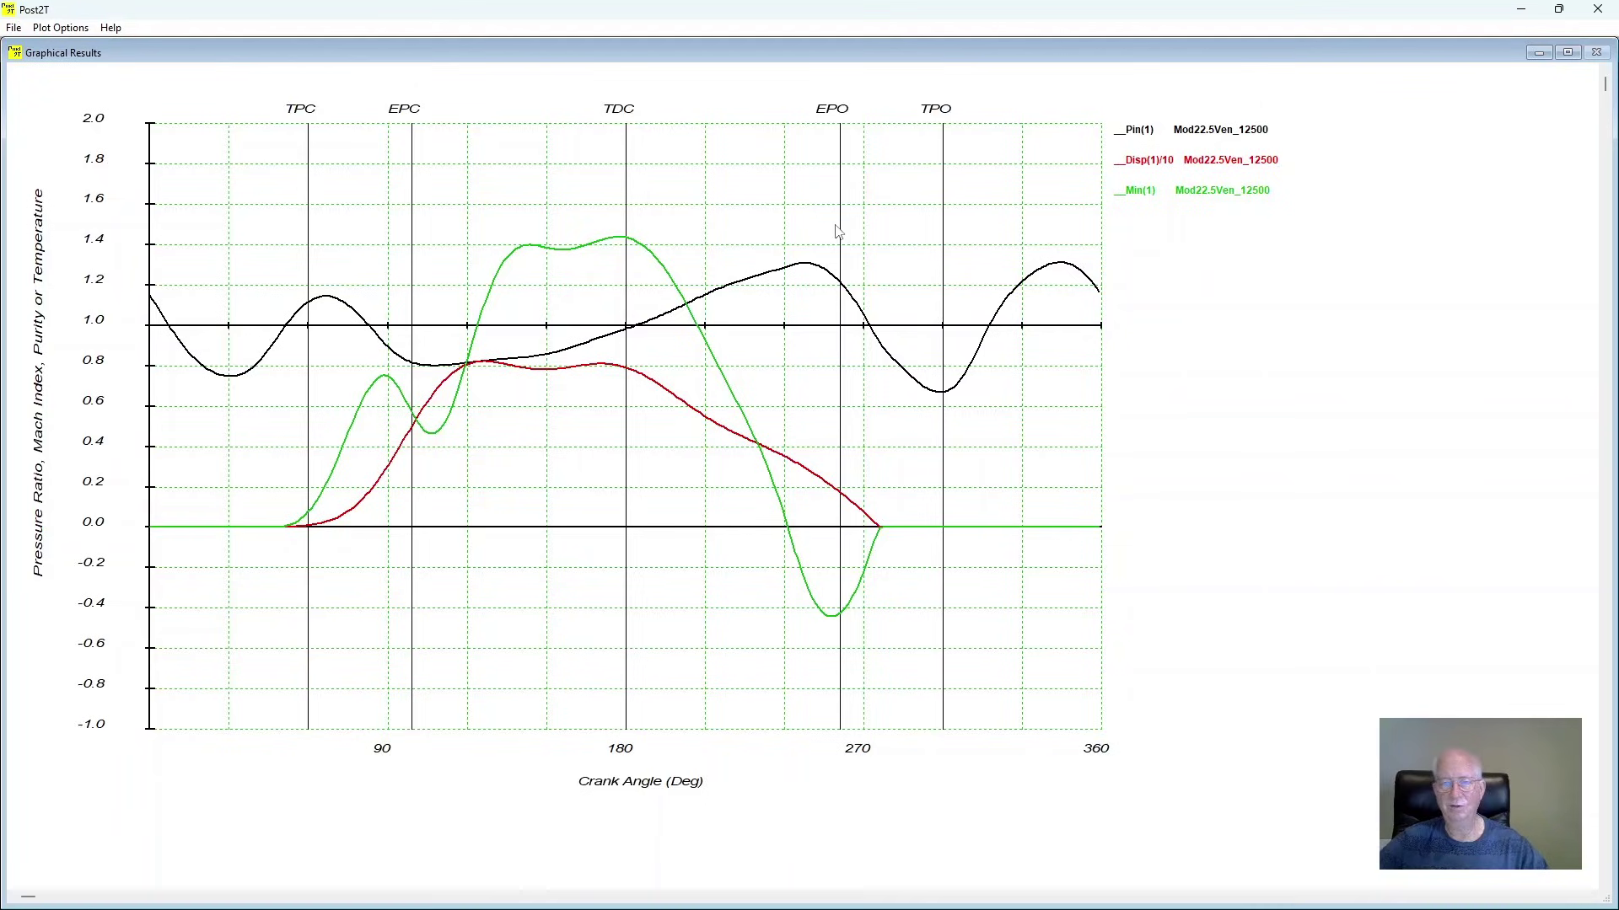
Step: Add the Pcrank(1) crankcase pressure trace from Mod22.5Ven_12500.out to the intake graph
{"action": "left_click", "coordinate": [84, 28]}
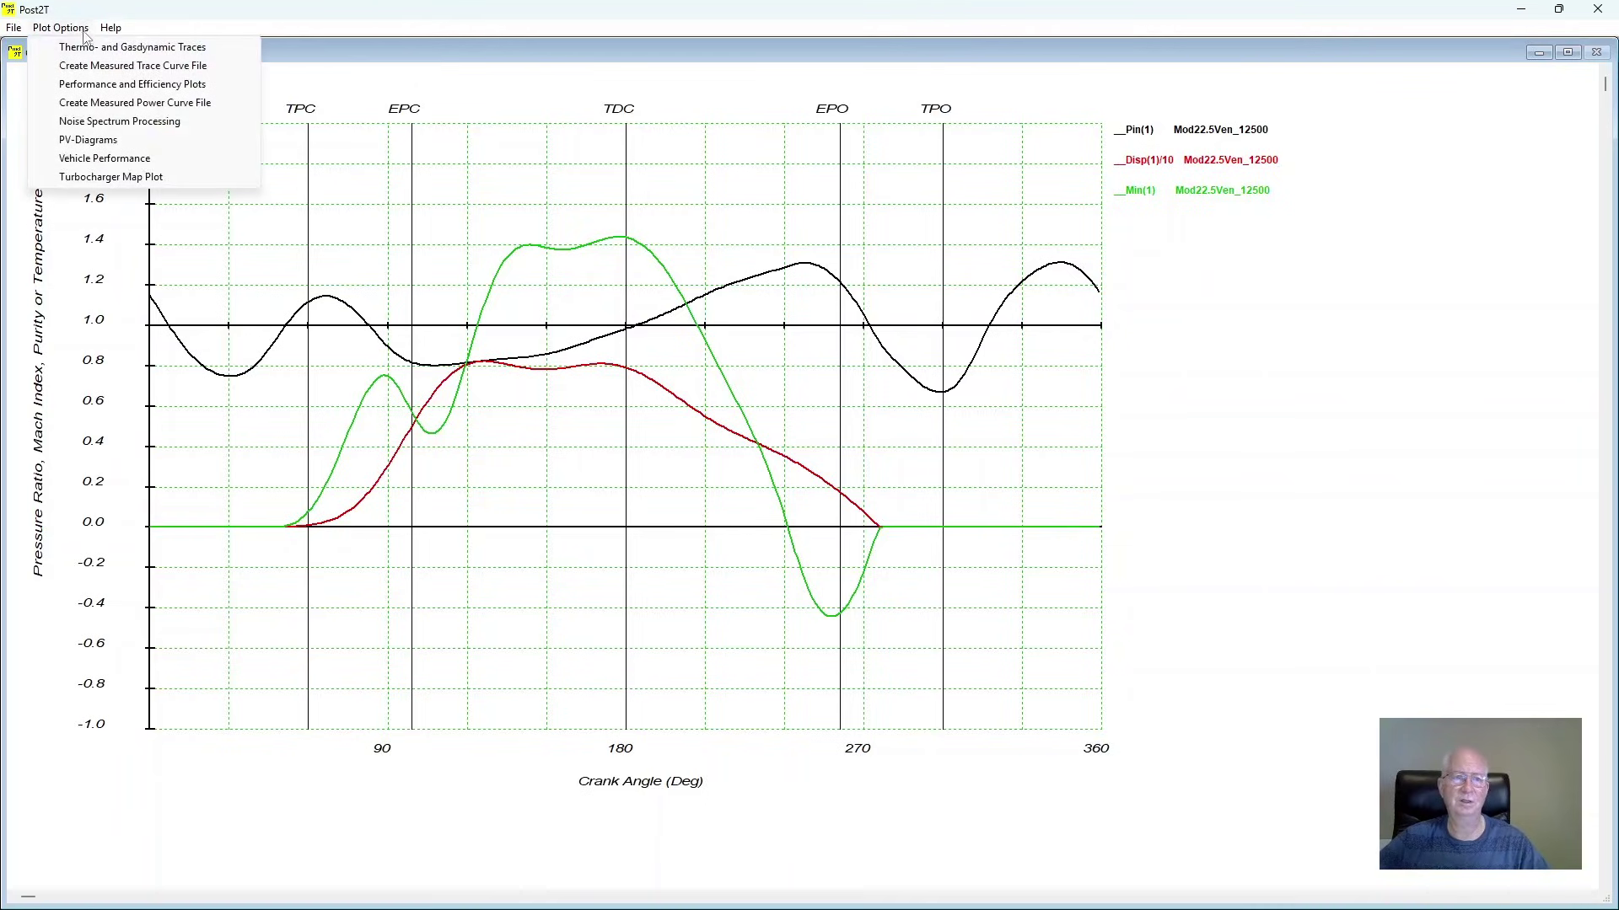
{"action": "left_click", "coordinate": [84, 47]}
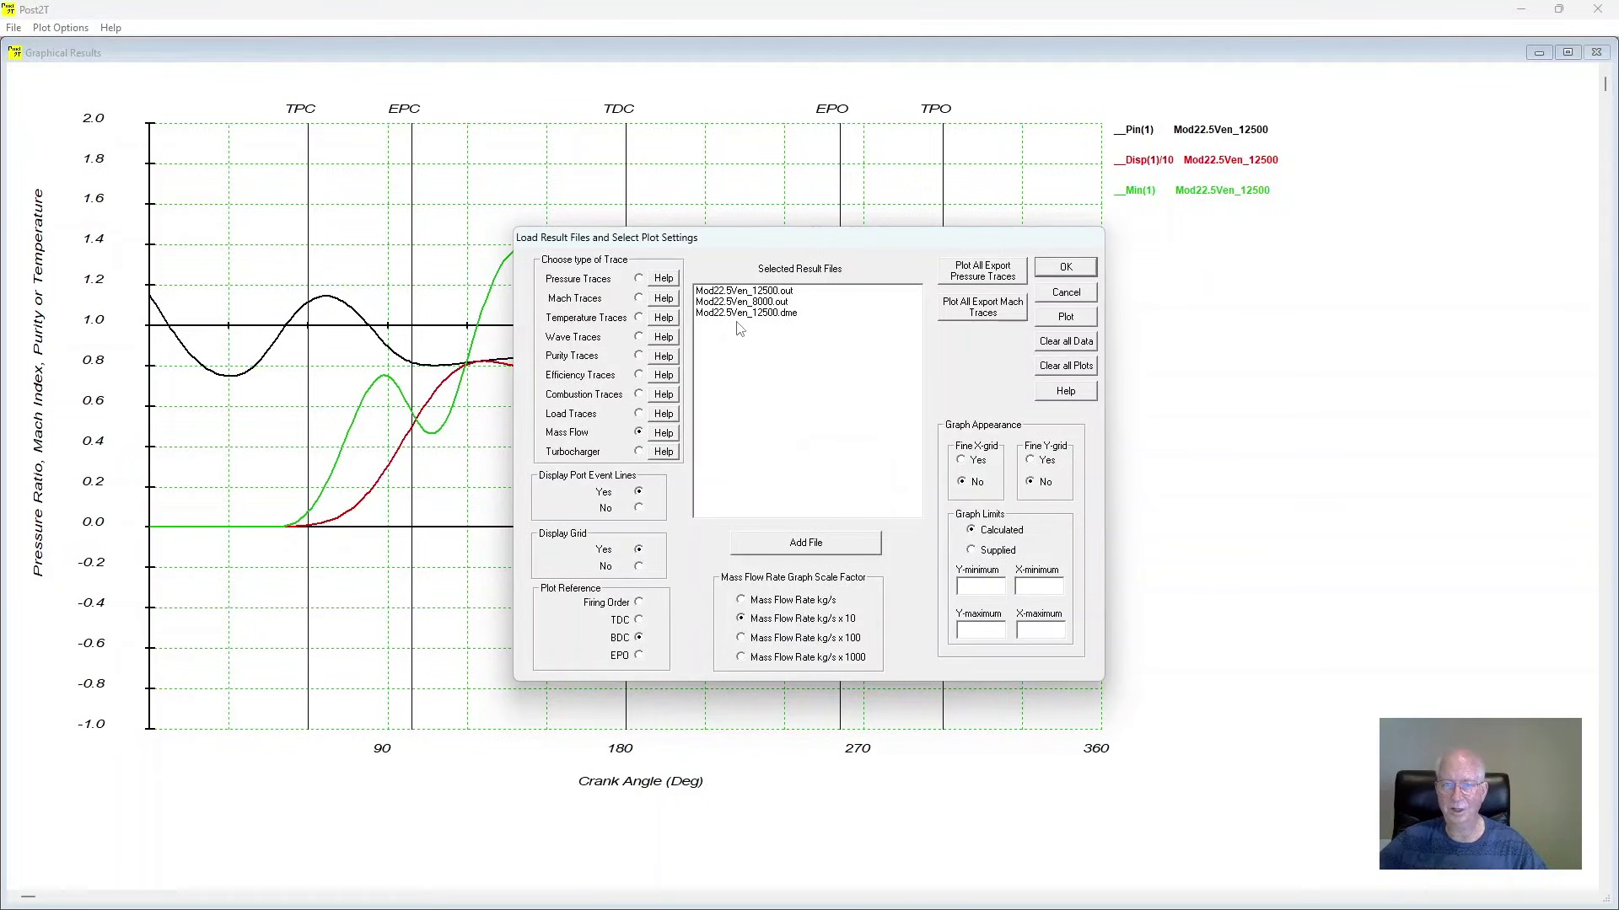
{"action": "double_click", "coordinate": [786, 292]}
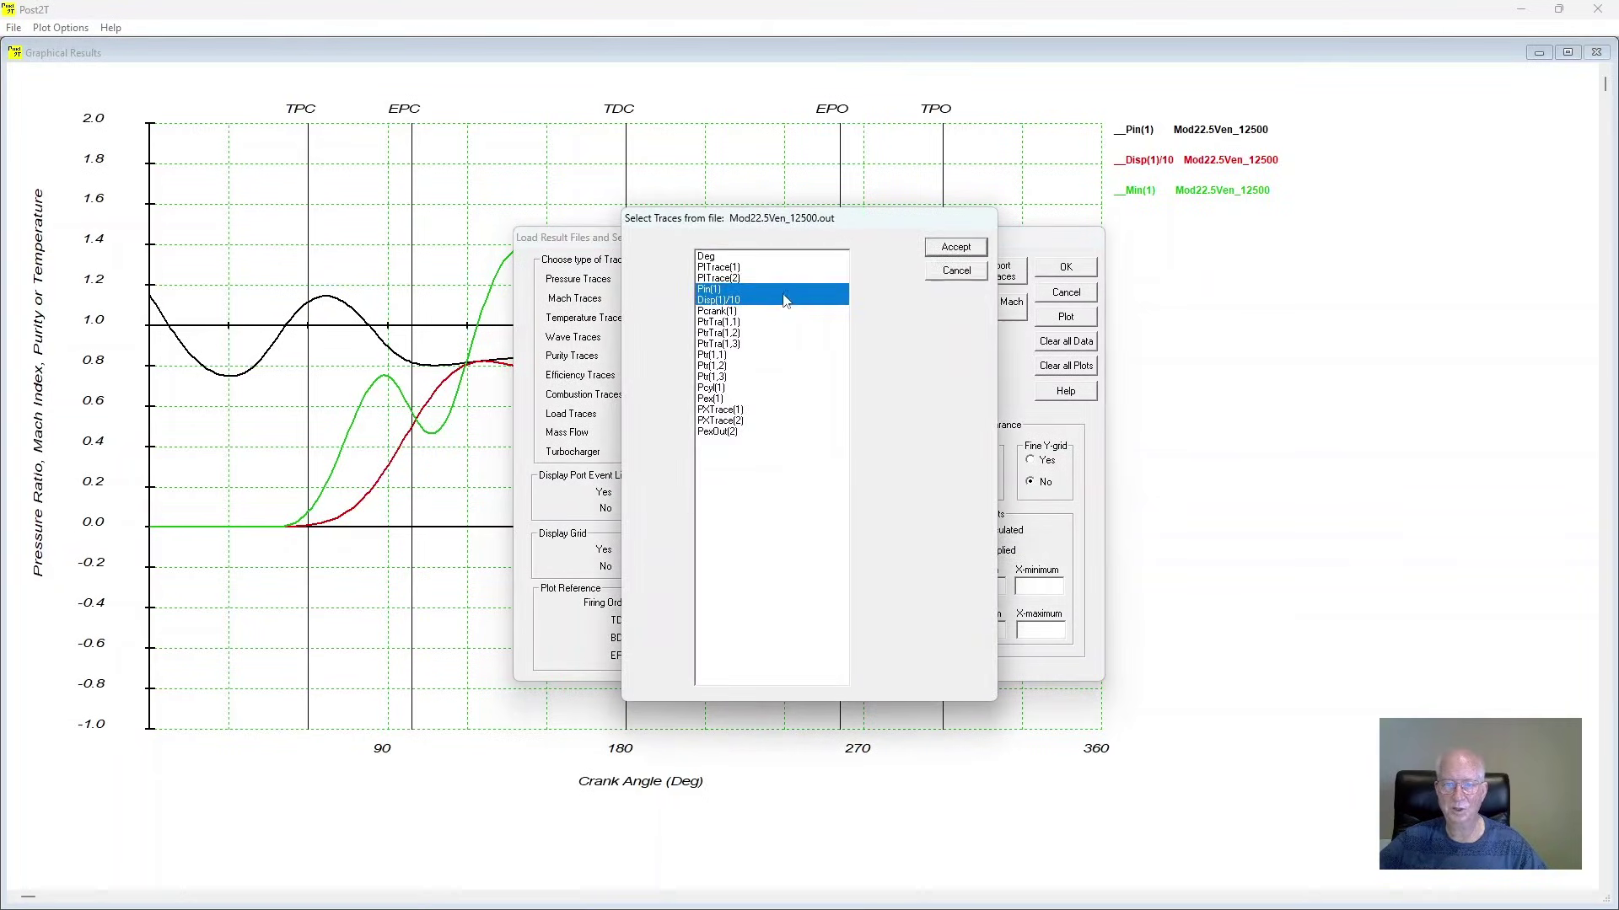
{"action": "left_click", "coordinate": [718, 312]}
{"action": "left_click", "coordinate": [956, 248]}
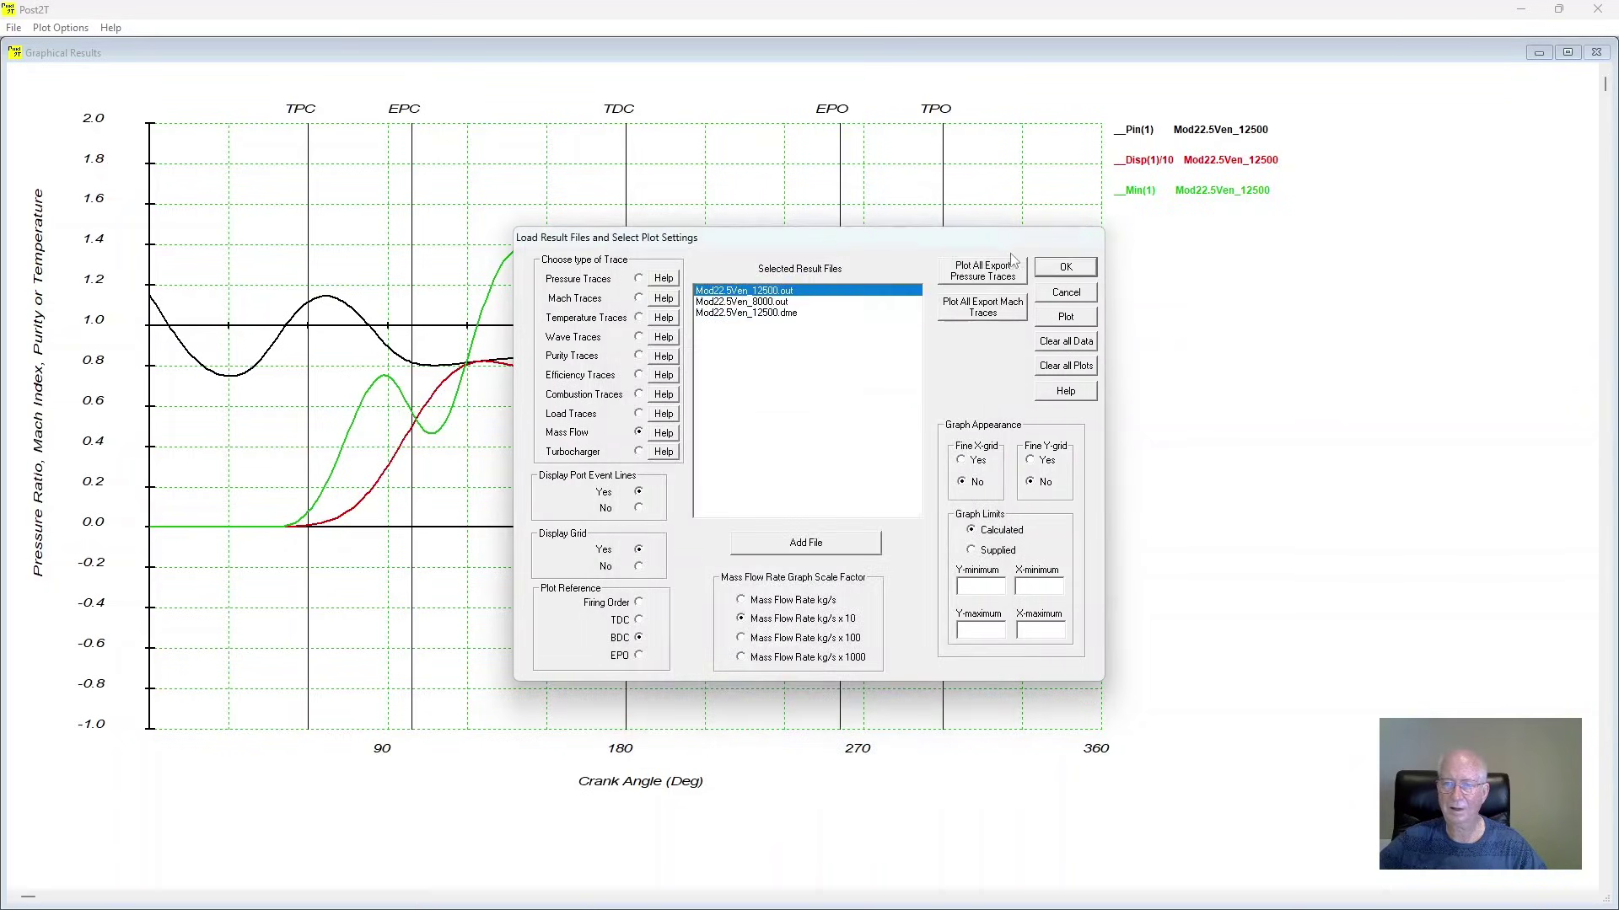
{"action": "left_click", "coordinate": [1060, 268]}
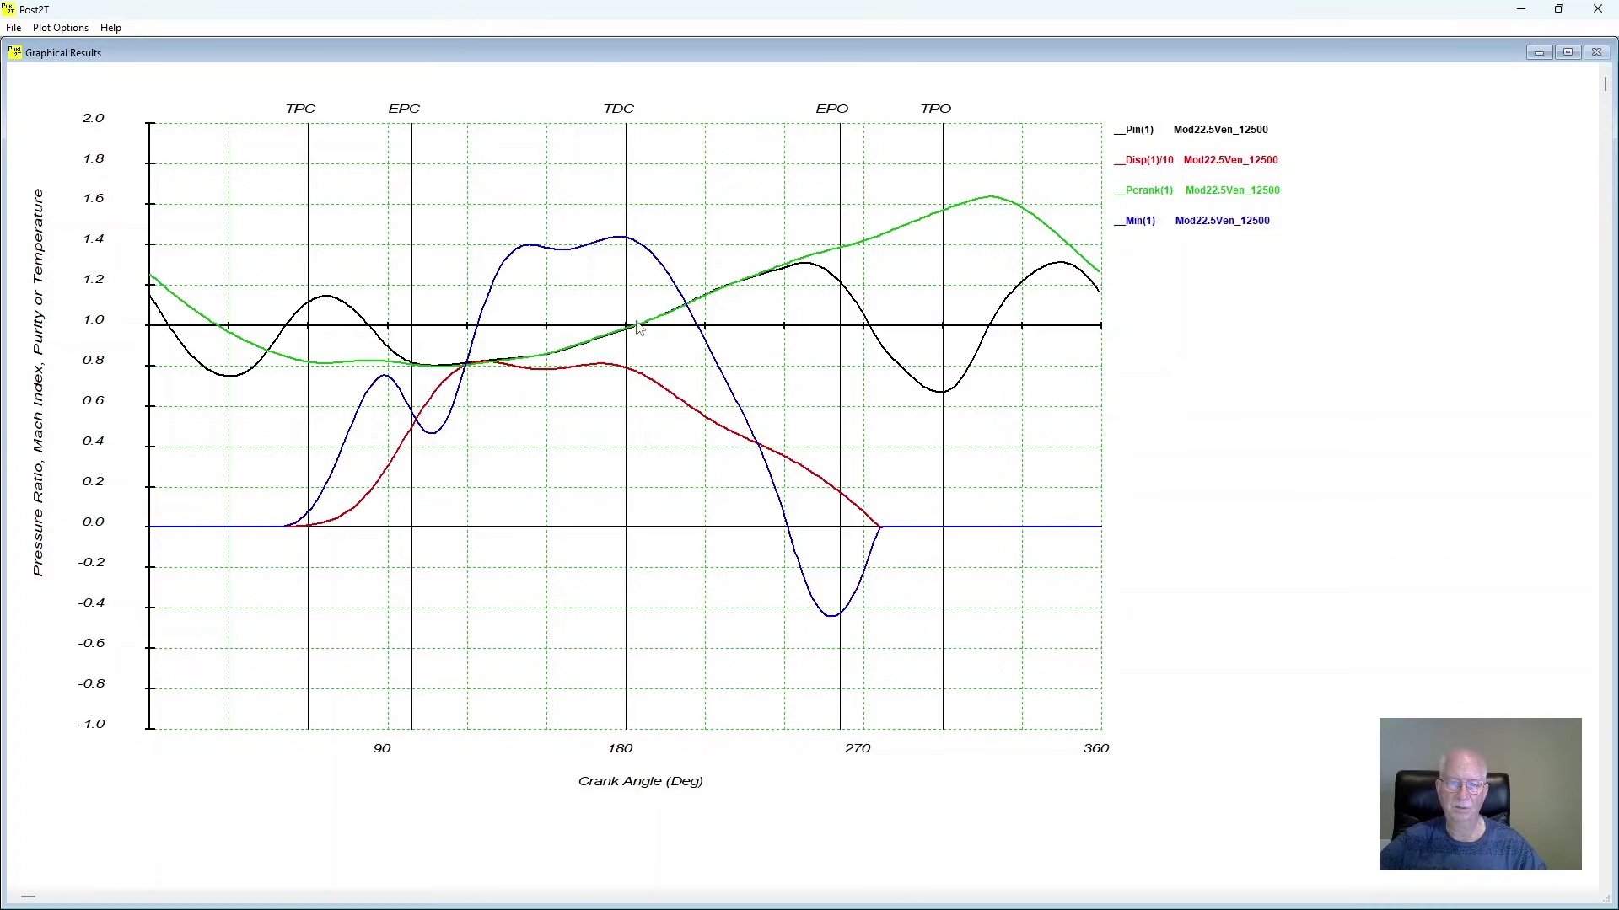
Step: Replace the Pin(1) trace with PITrace(1) from Mod22.5Ven_12500.out, keeping Disp(1)/10 and Pcrank(1) on the graph
{"action": "left_click", "coordinate": [61, 30]}
{"action": "left_click", "coordinate": [123, 48]}
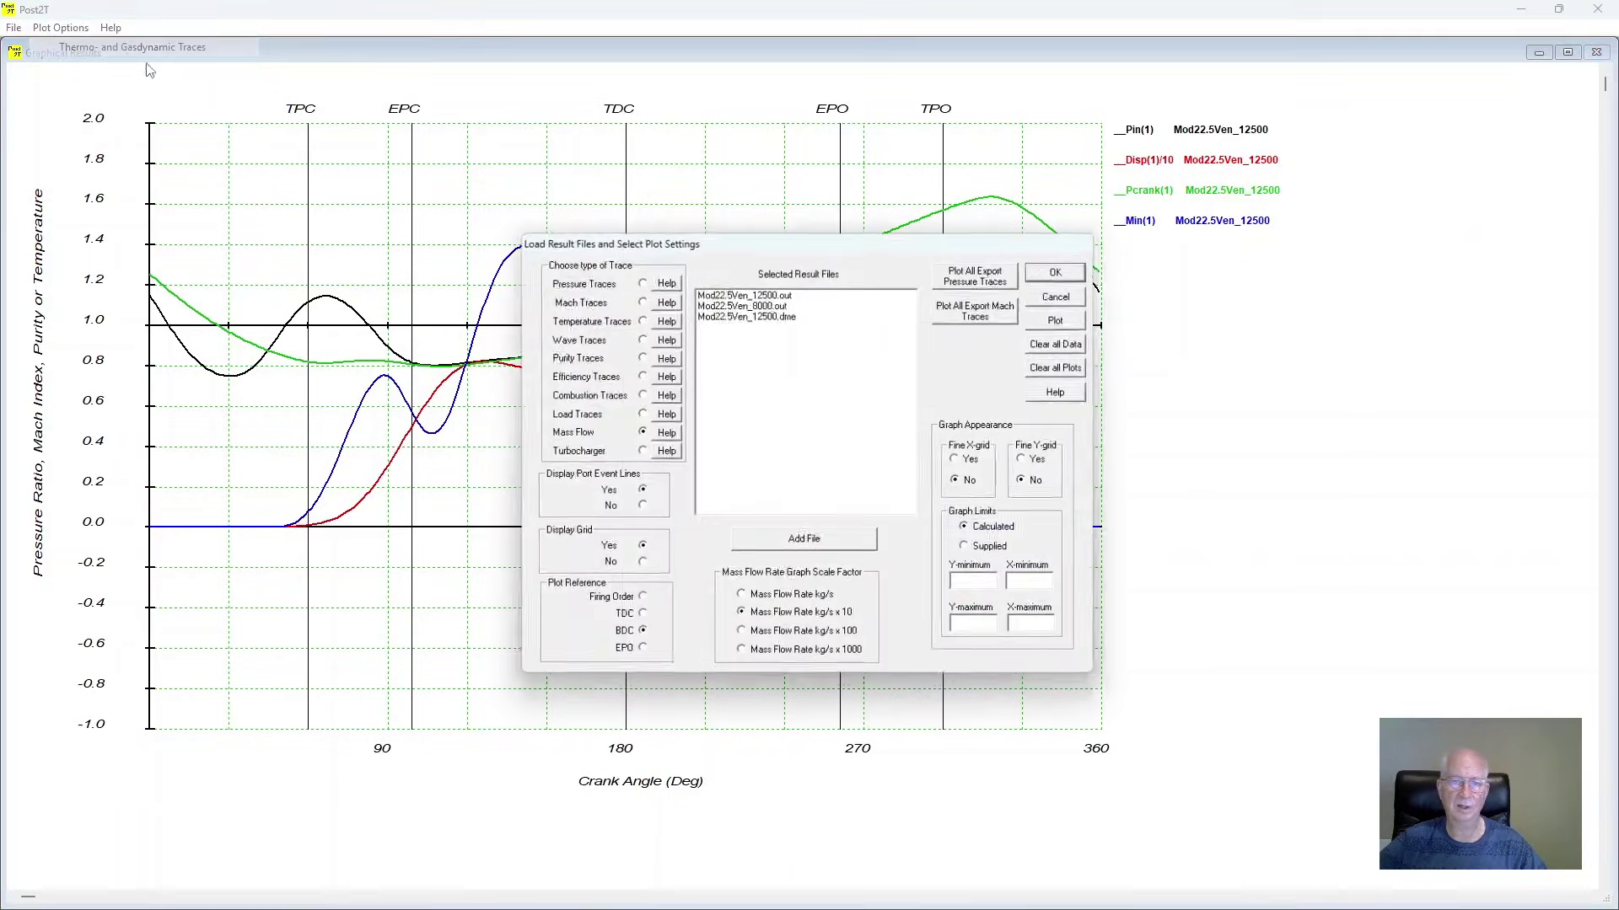
{"action": "double_click", "coordinate": [791, 291]}
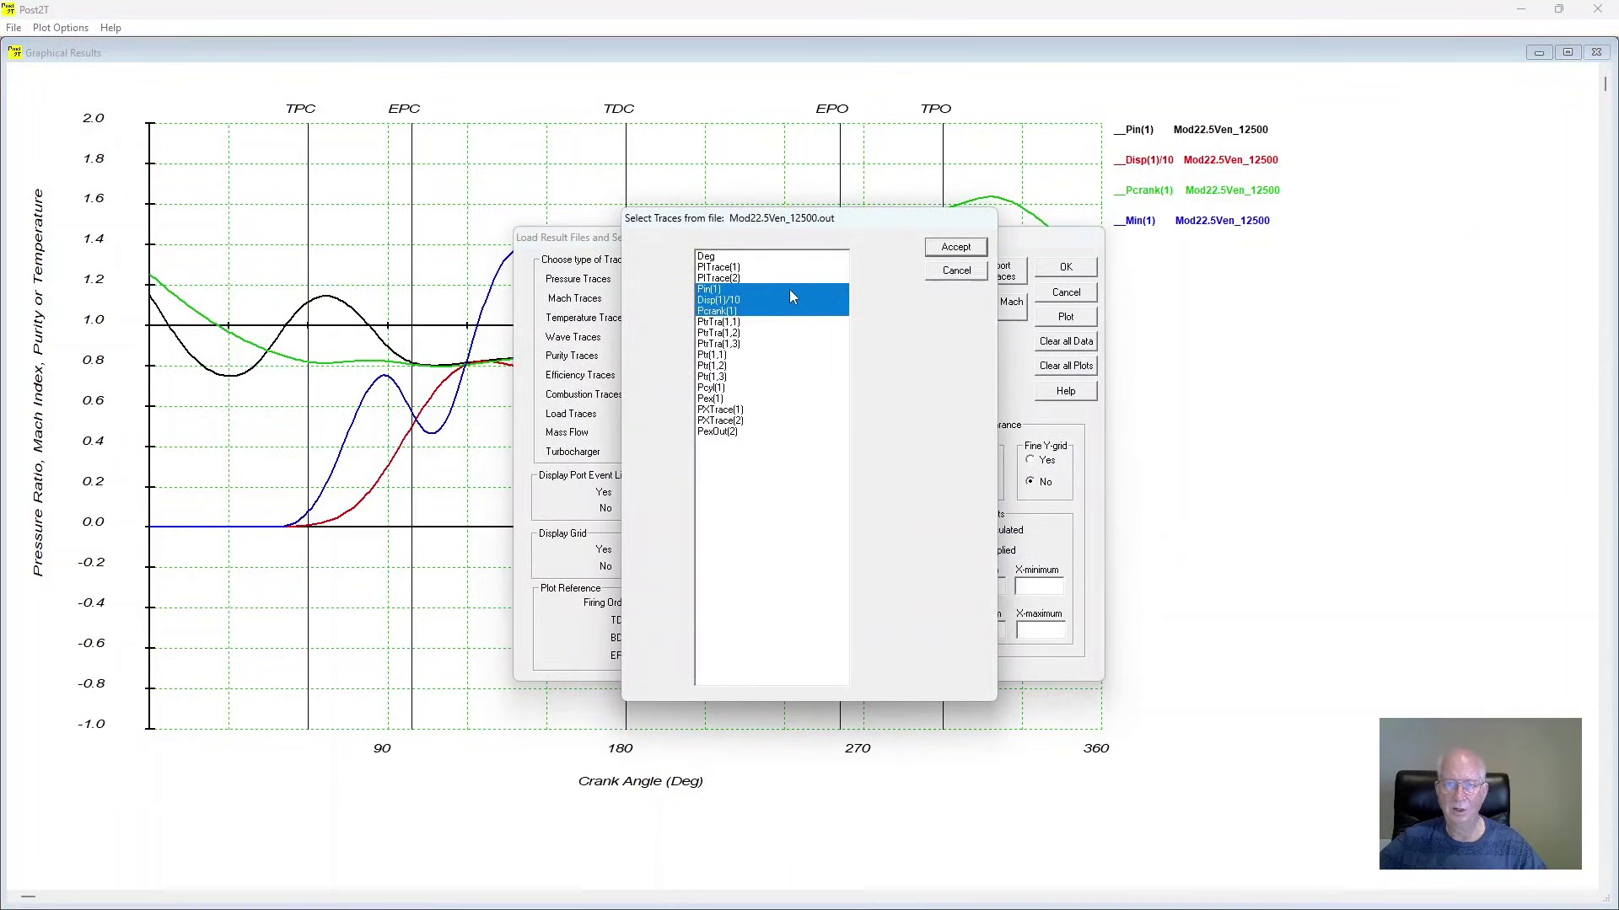
{"action": "left_click", "coordinate": [729, 314]}
{"action": "left_click", "coordinate": [733, 311]}
{"action": "left_click", "coordinate": [722, 290]}
{"action": "left_click", "coordinate": [727, 268]}
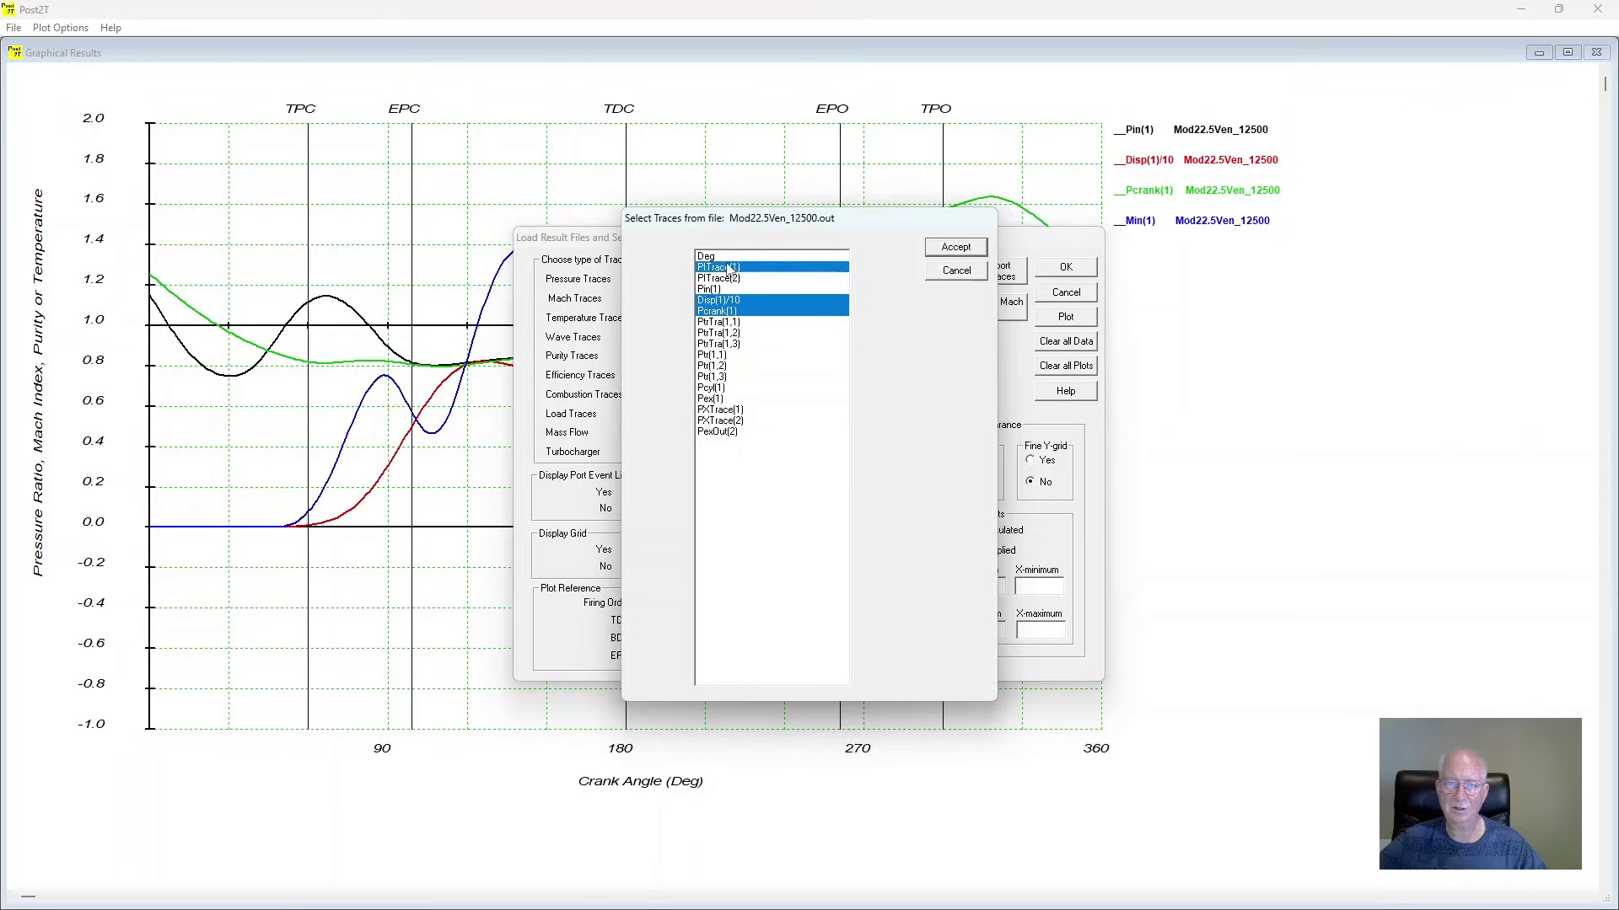
{"action": "left_click", "coordinate": [956, 248]}
{"action": "left_click", "coordinate": [1065, 268]}
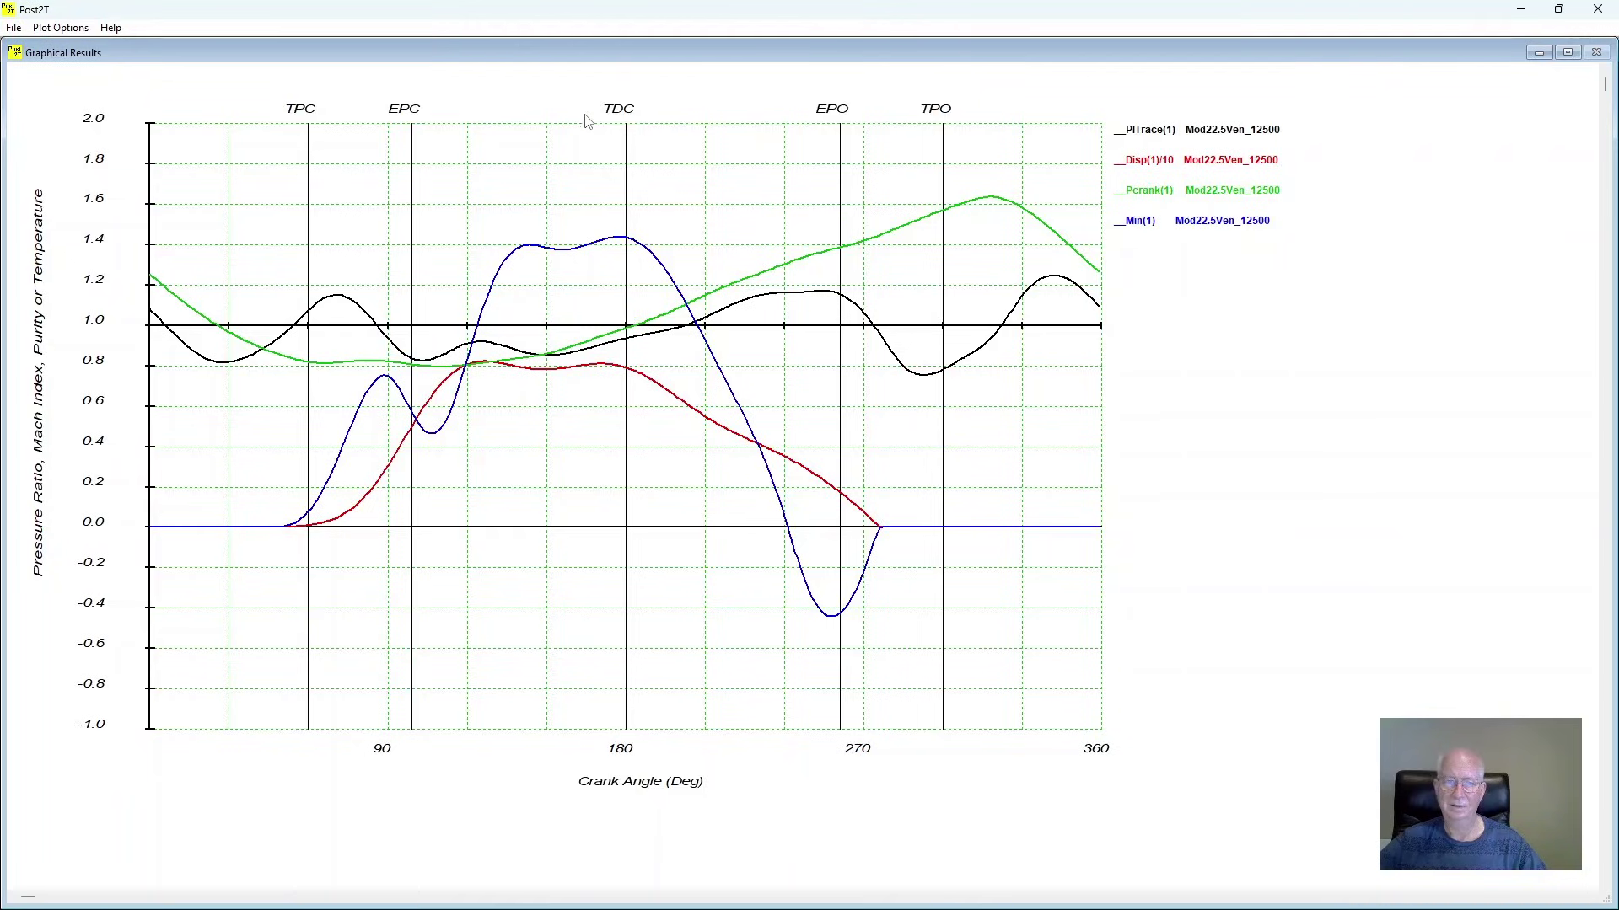
Step: Clear all plots and load the temperature trace files Mod22.5Ven_8000.tpt and Mod22.5Ven_12500.tpt
{"action": "left_click", "coordinate": [76, 30]}
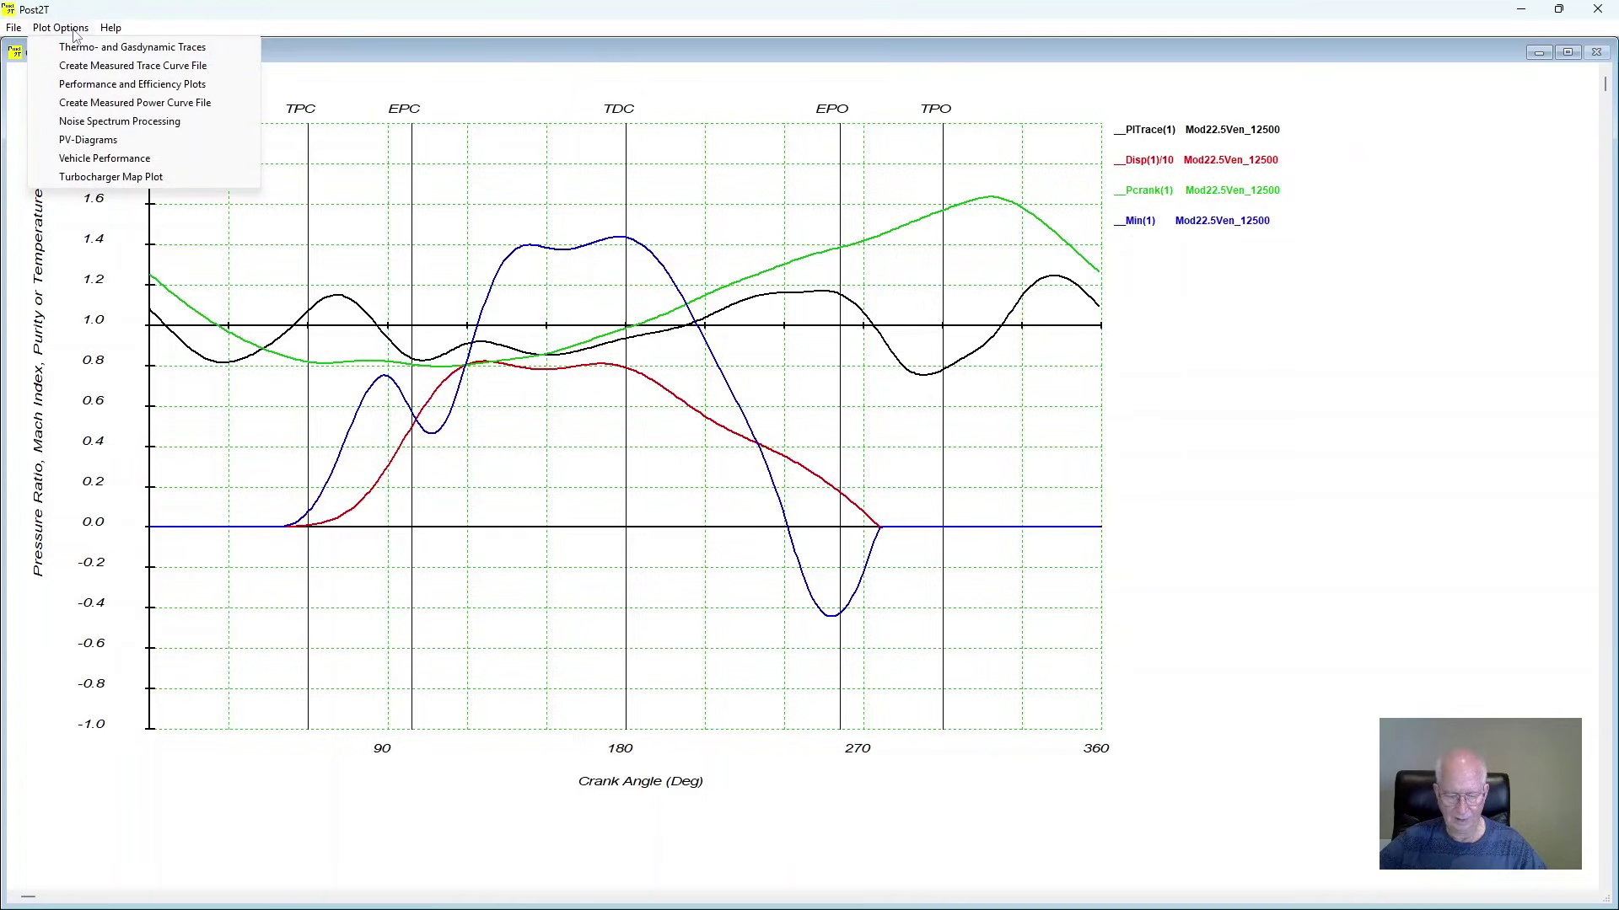
{"action": "left_click", "coordinate": [123, 48]}
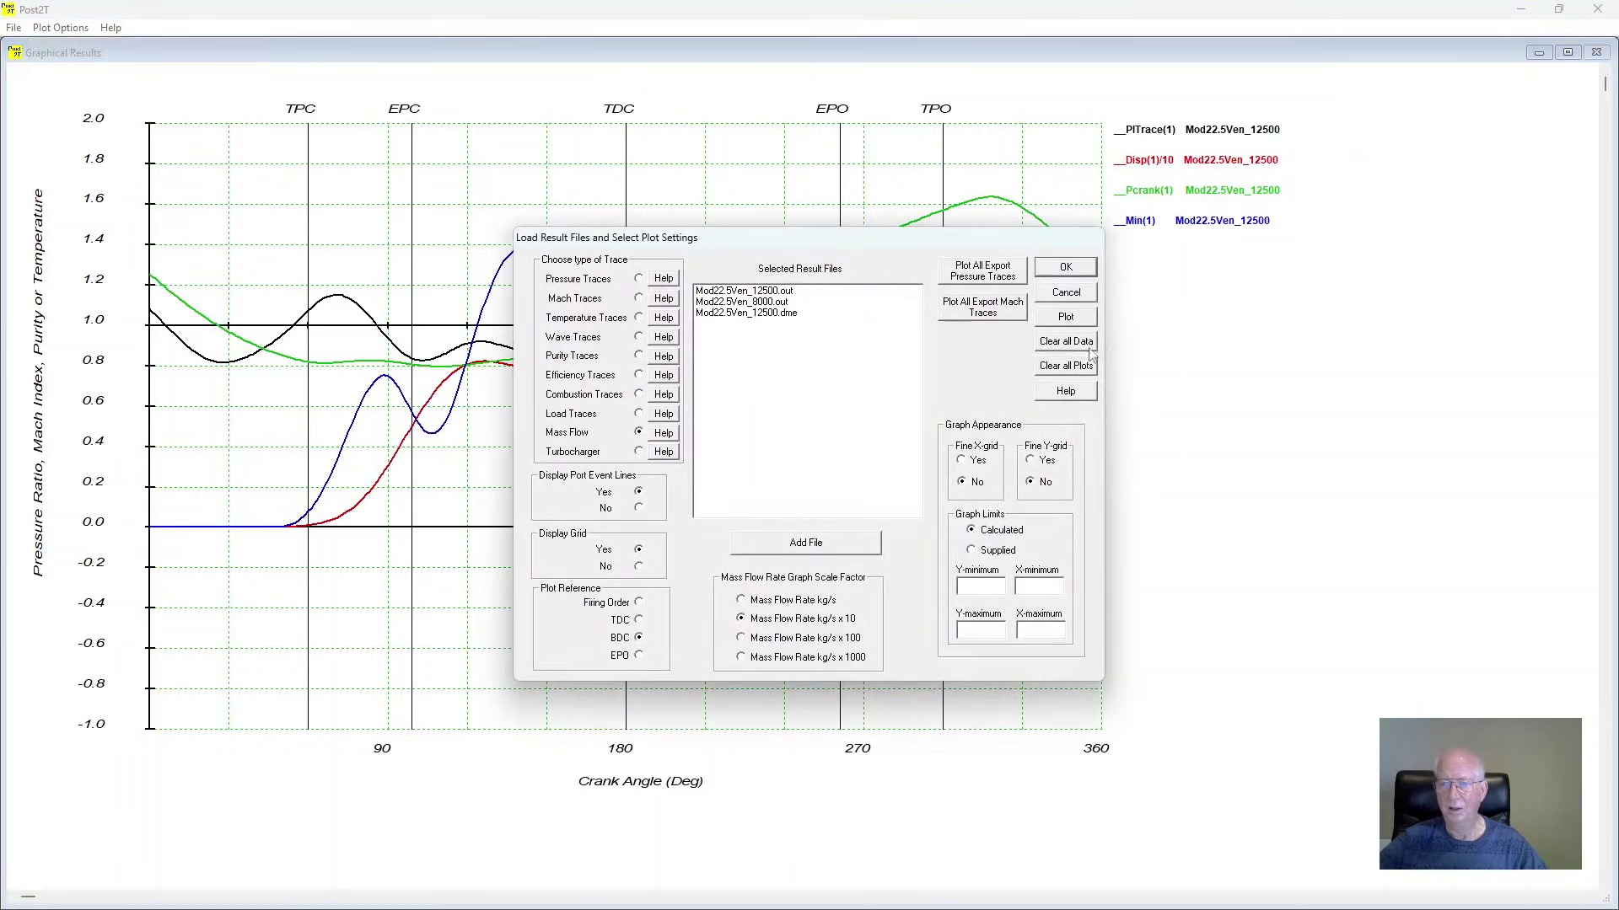
{"action": "left_click", "coordinate": [1066, 371]}
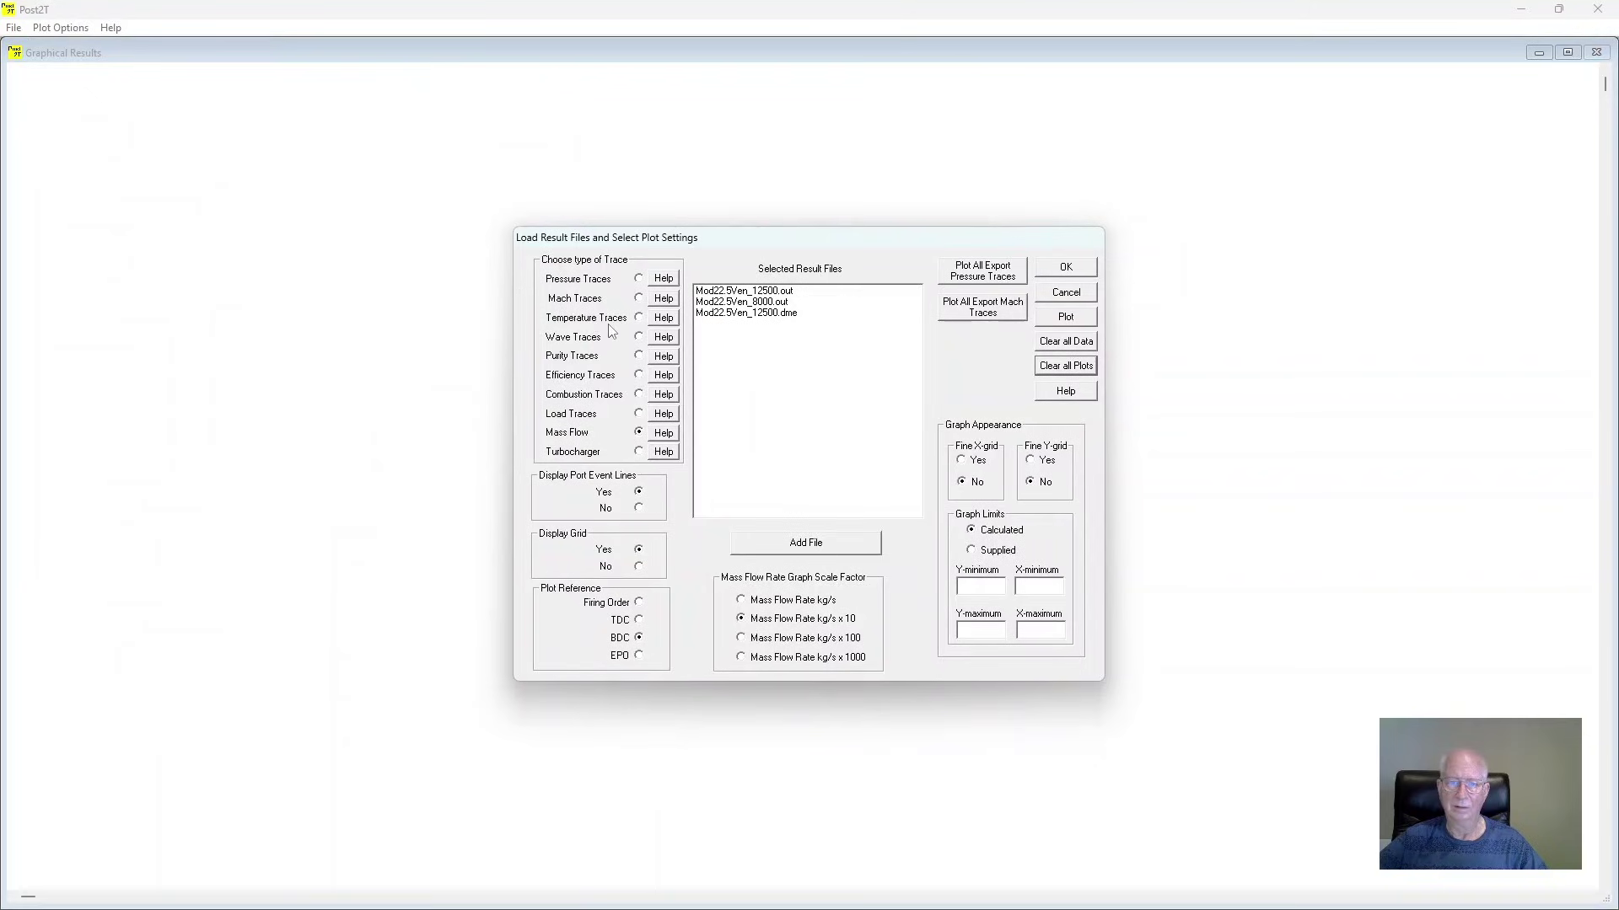
{"action": "left_click", "coordinate": [639, 318]}
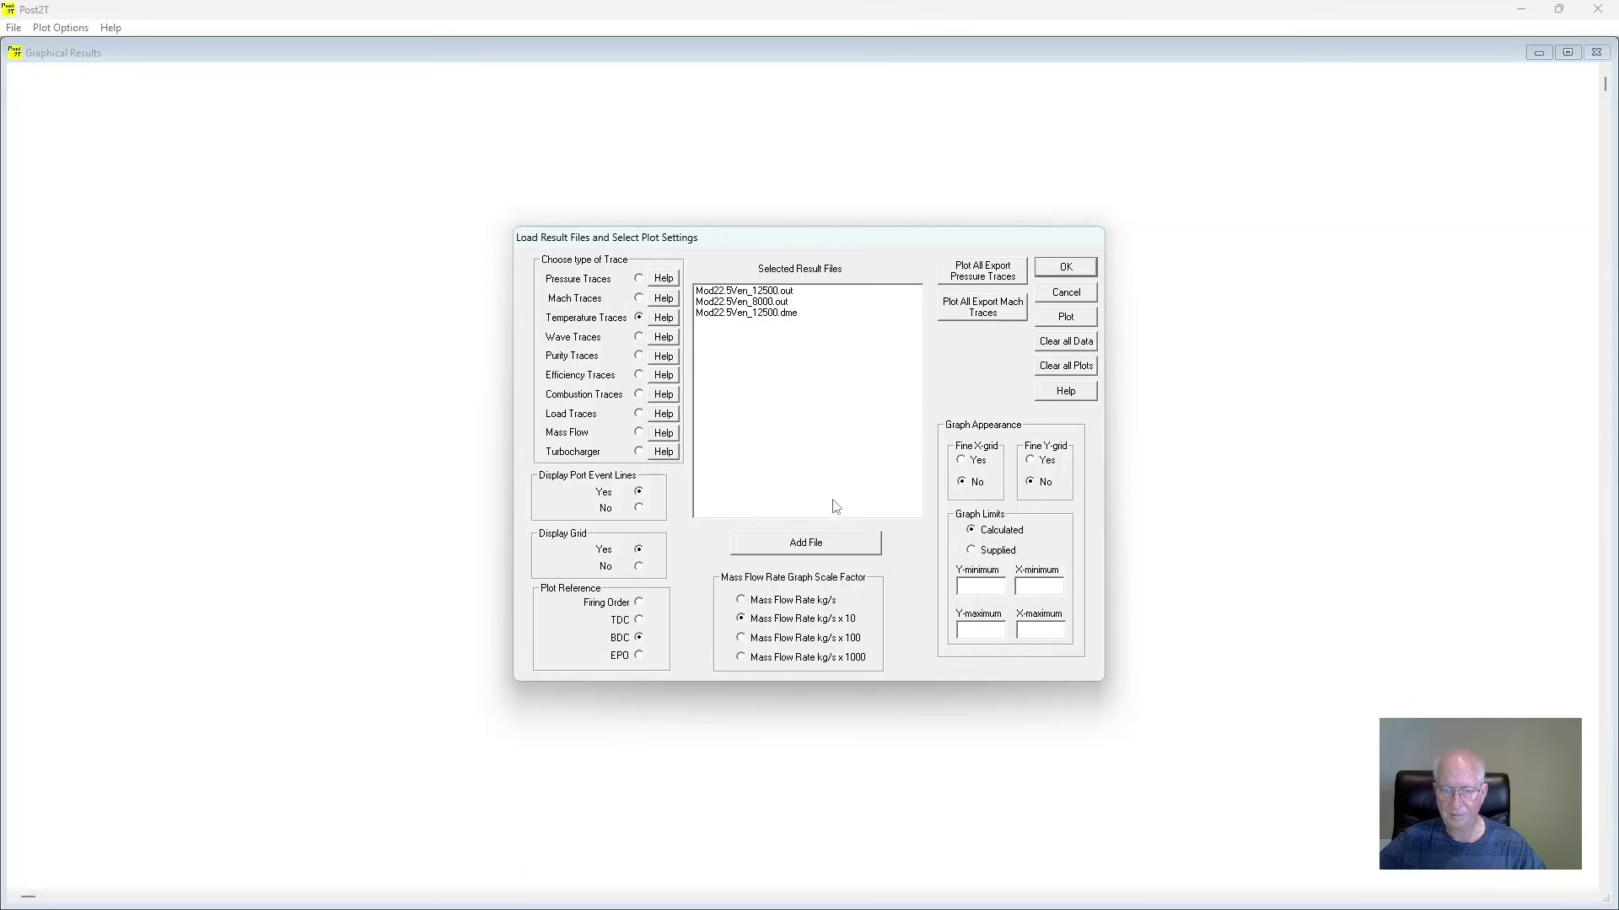
{"action": "left_click", "coordinate": [826, 552]}
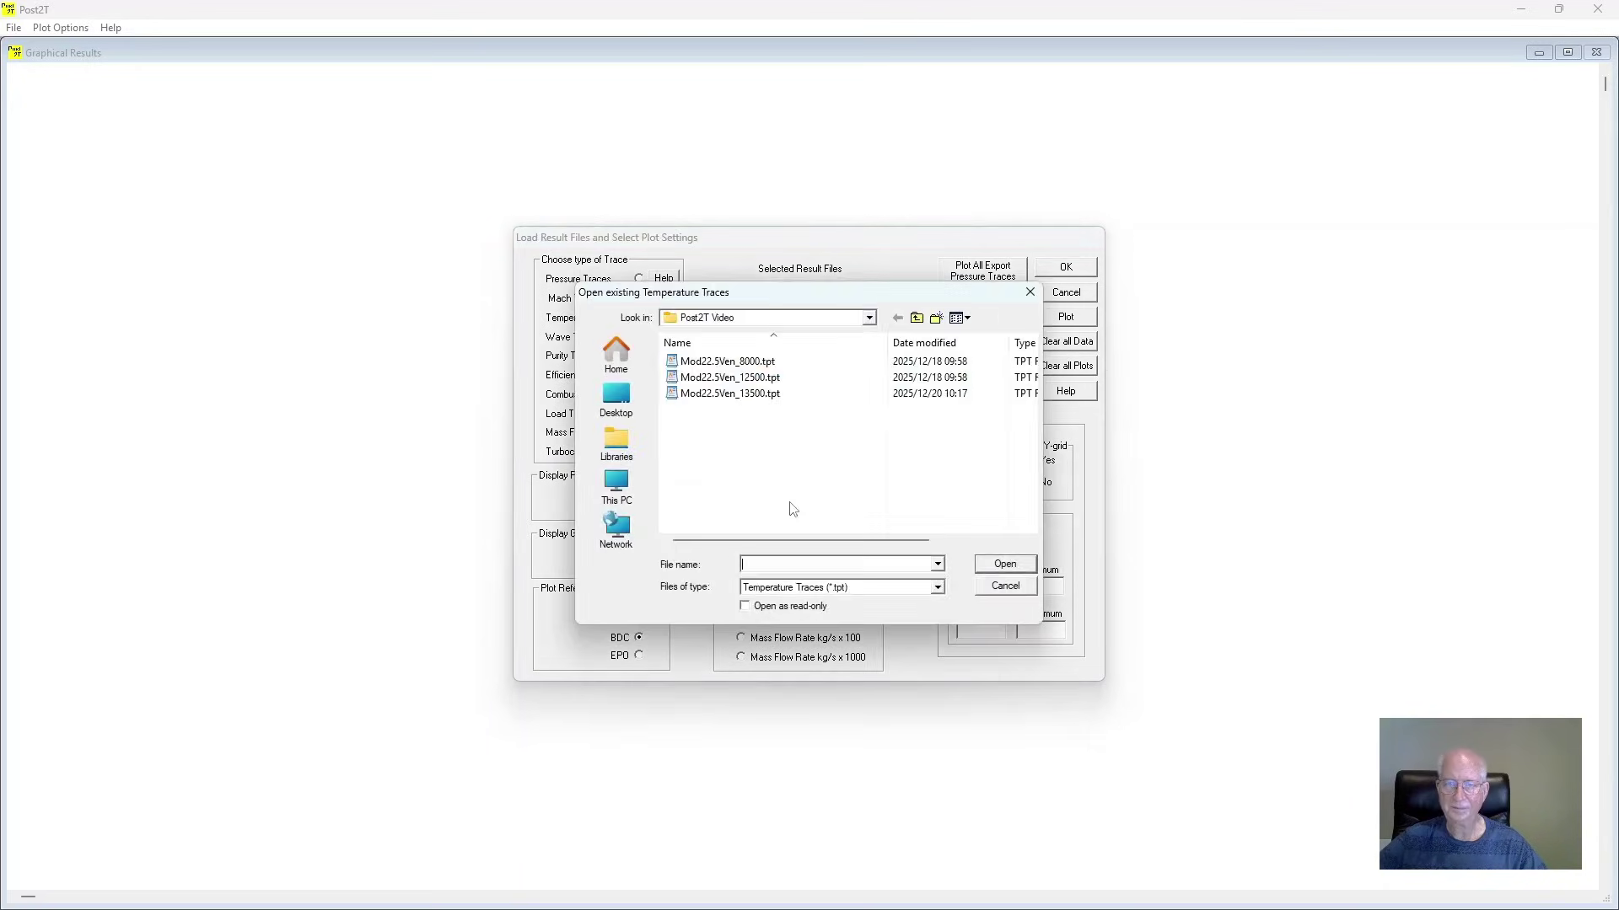
{"action": "double_click", "coordinate": [720, 362]}
{"action": "left_click", "coordinate": [797, 546]}
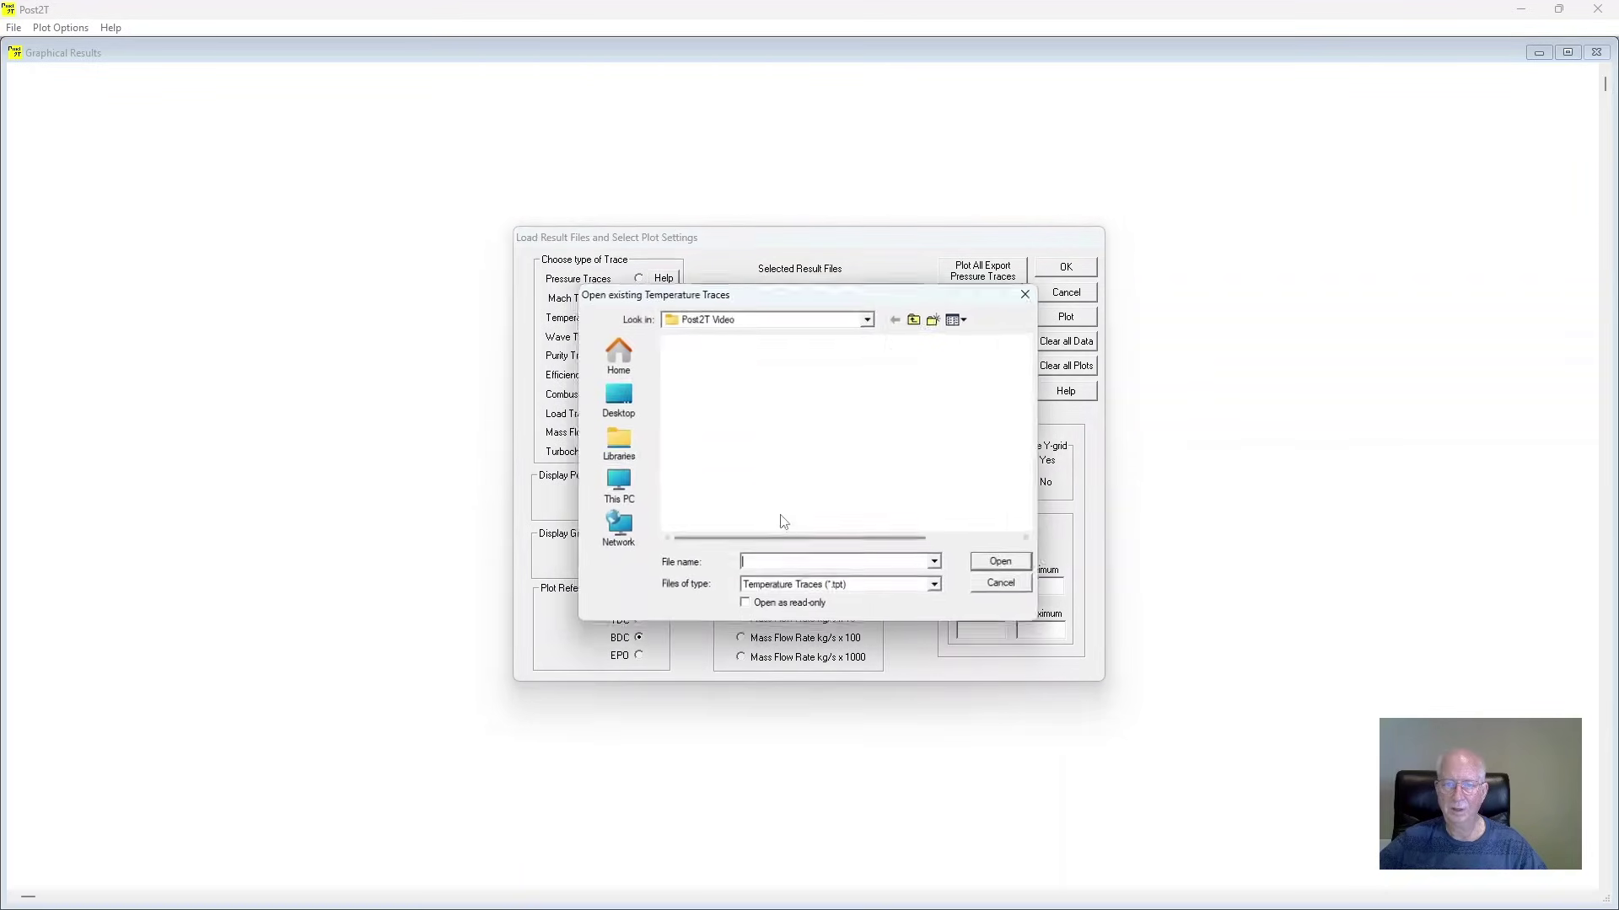
{"action": "left_click", "coordinate": [757, 378]}
{"action": "double_click", "coordinate": [757, 378]}
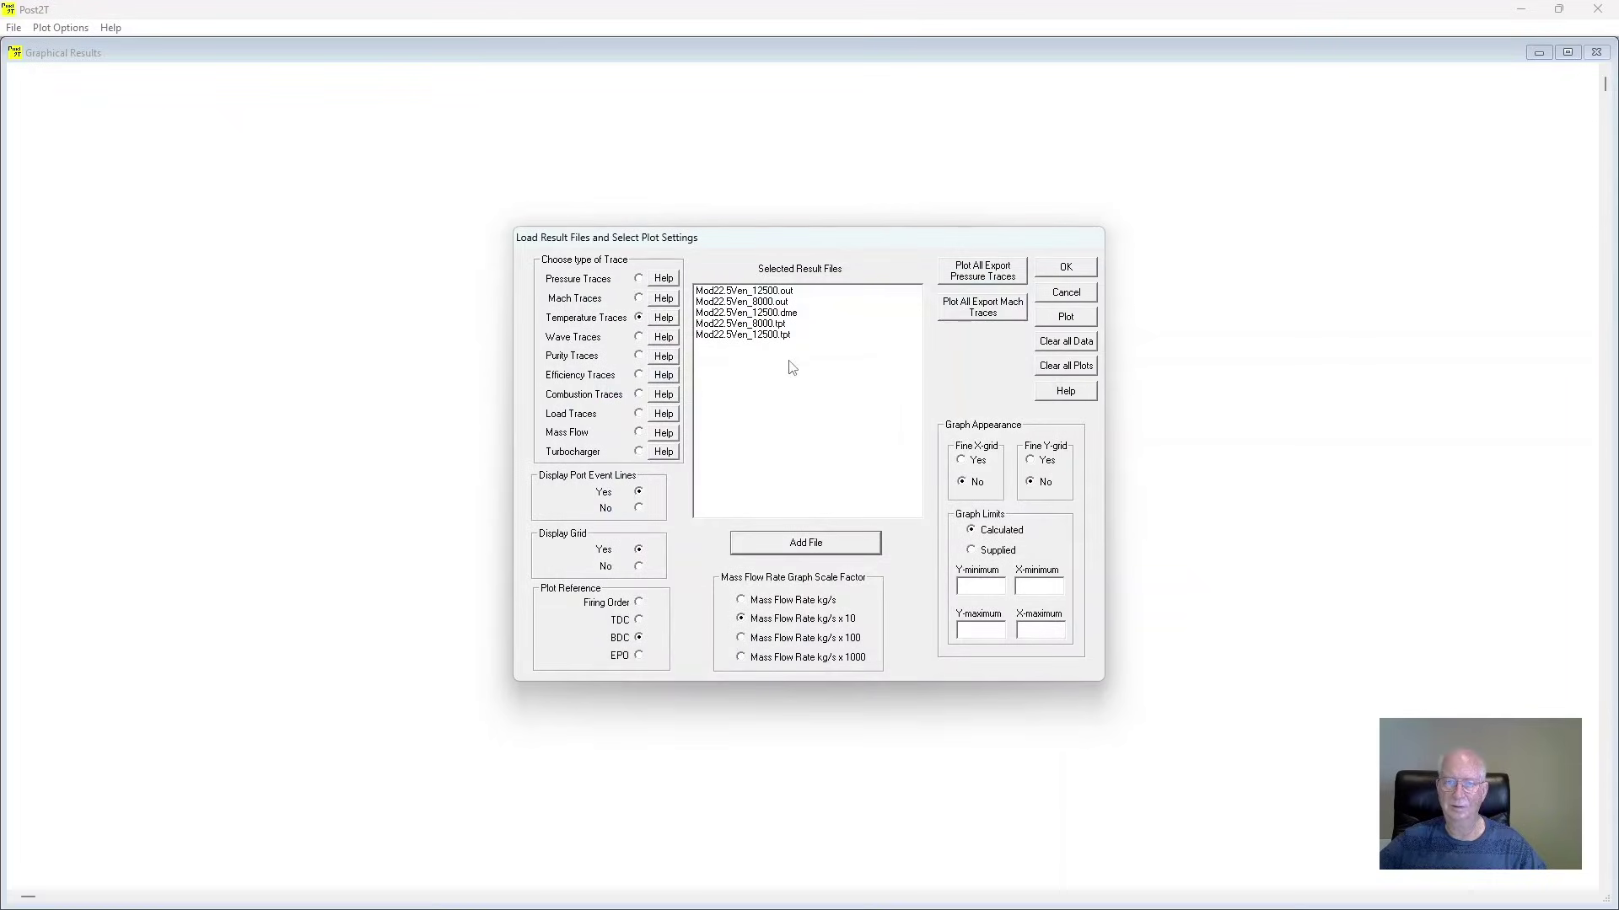
Step: Plot the TrTemp(1,1) temperature traces from Mod22.5Ven_8000.tpt and Mod22.5Ven_12500.tpt together
{"action": "double_click", "coordinate": [762, 324]}
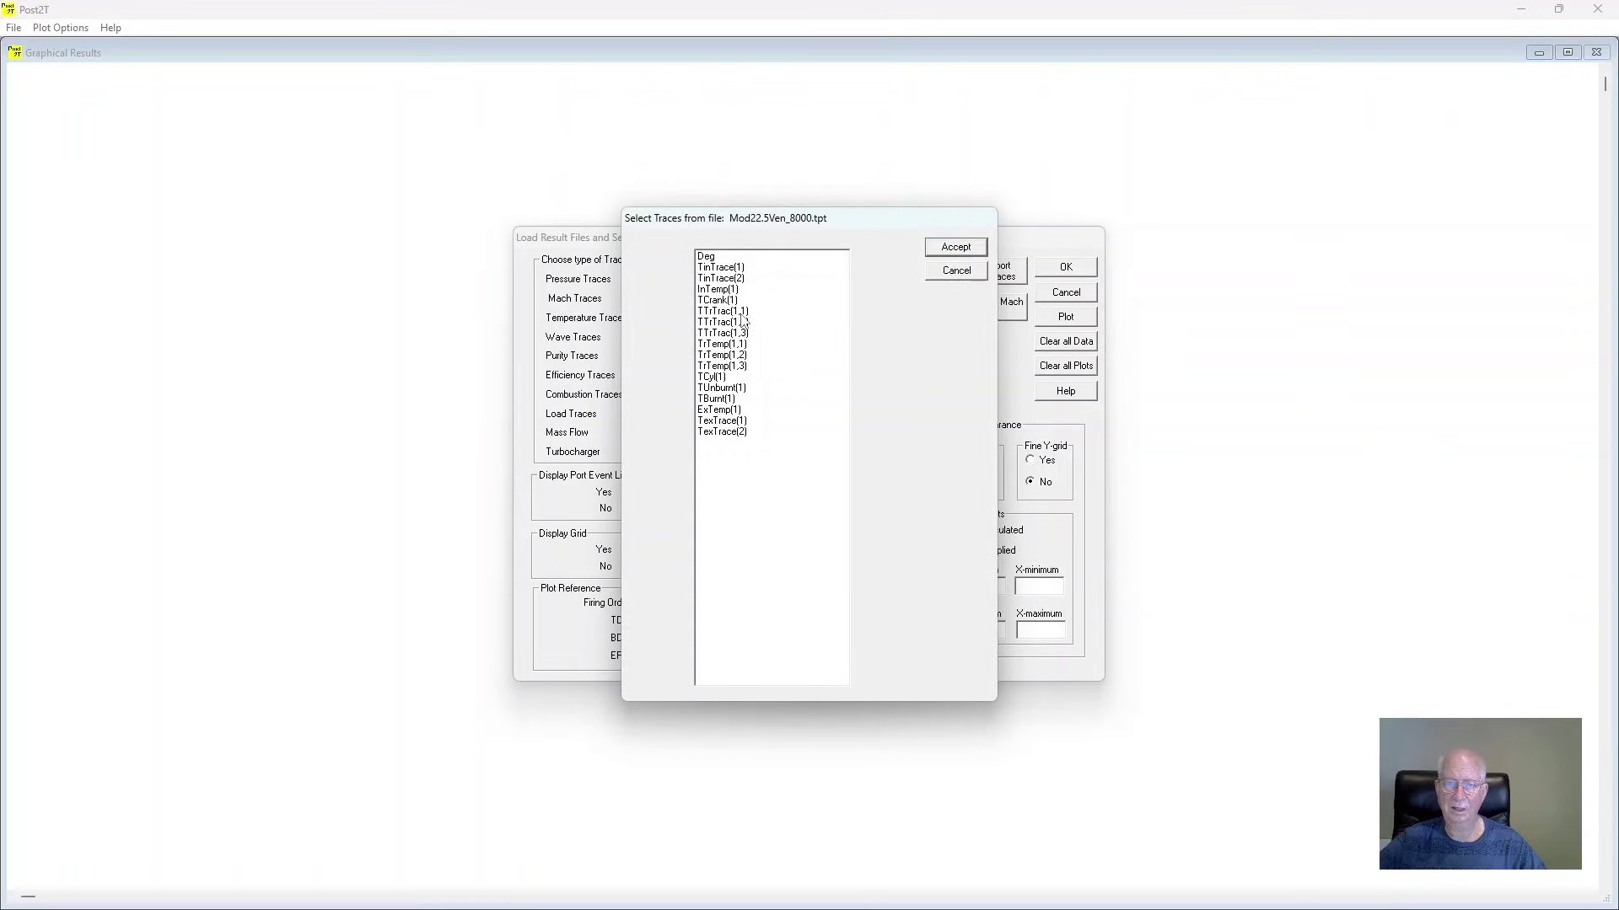
{"action": "left_click", "coordinate": [721, 344]}
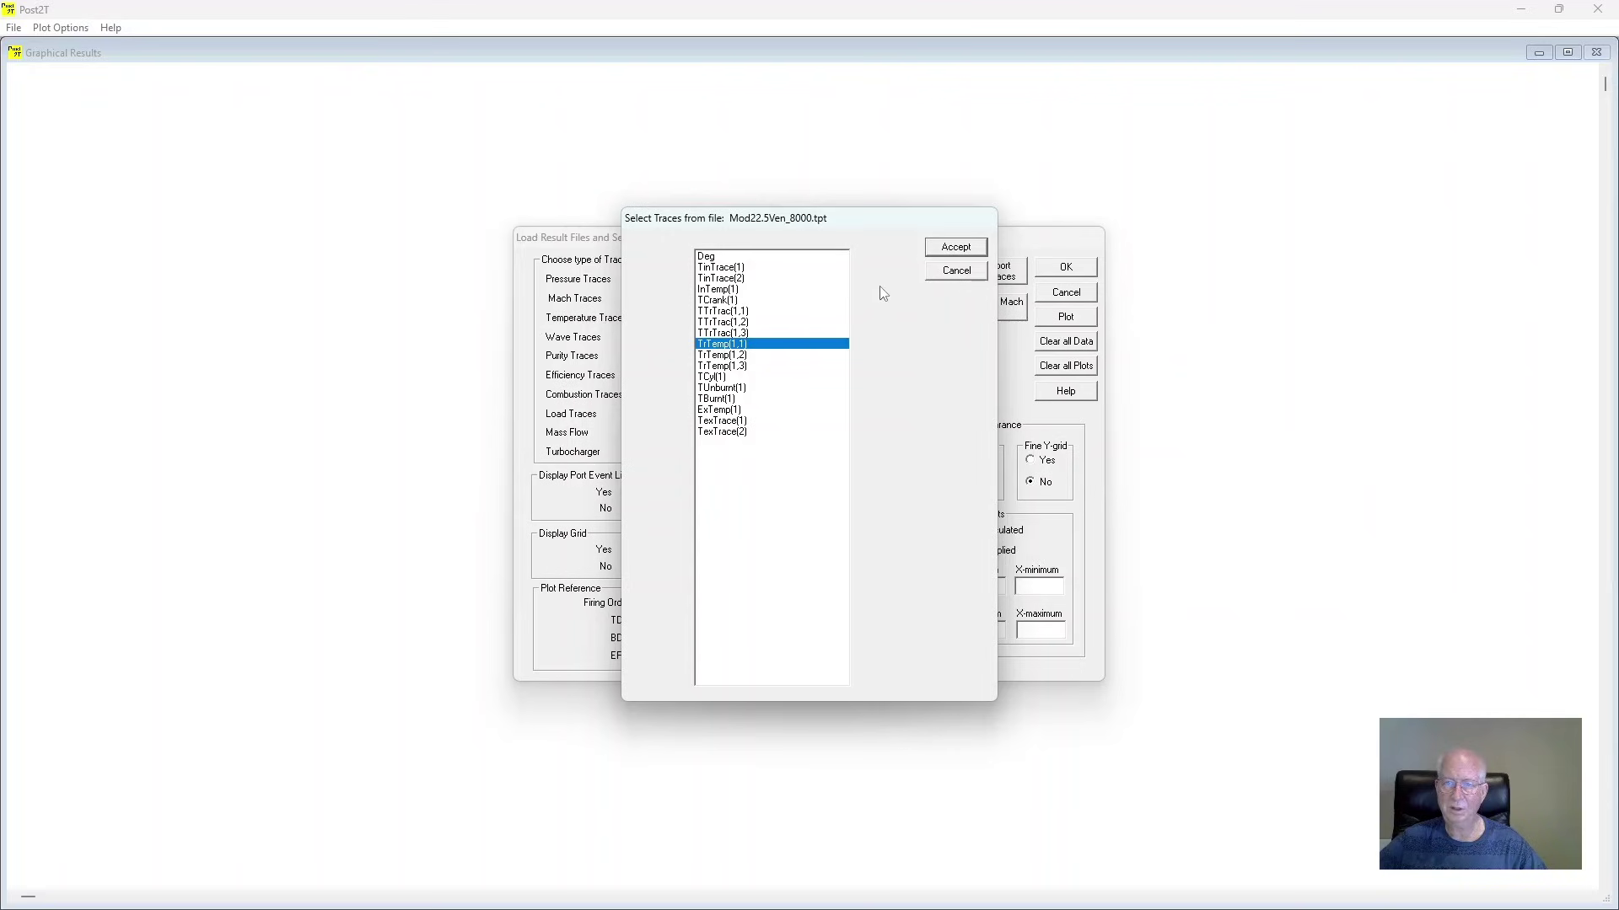
{"action": "left_click", "coordinate": [957, 248]}
{"action": "double_click", "coordinate": [780, 335]}
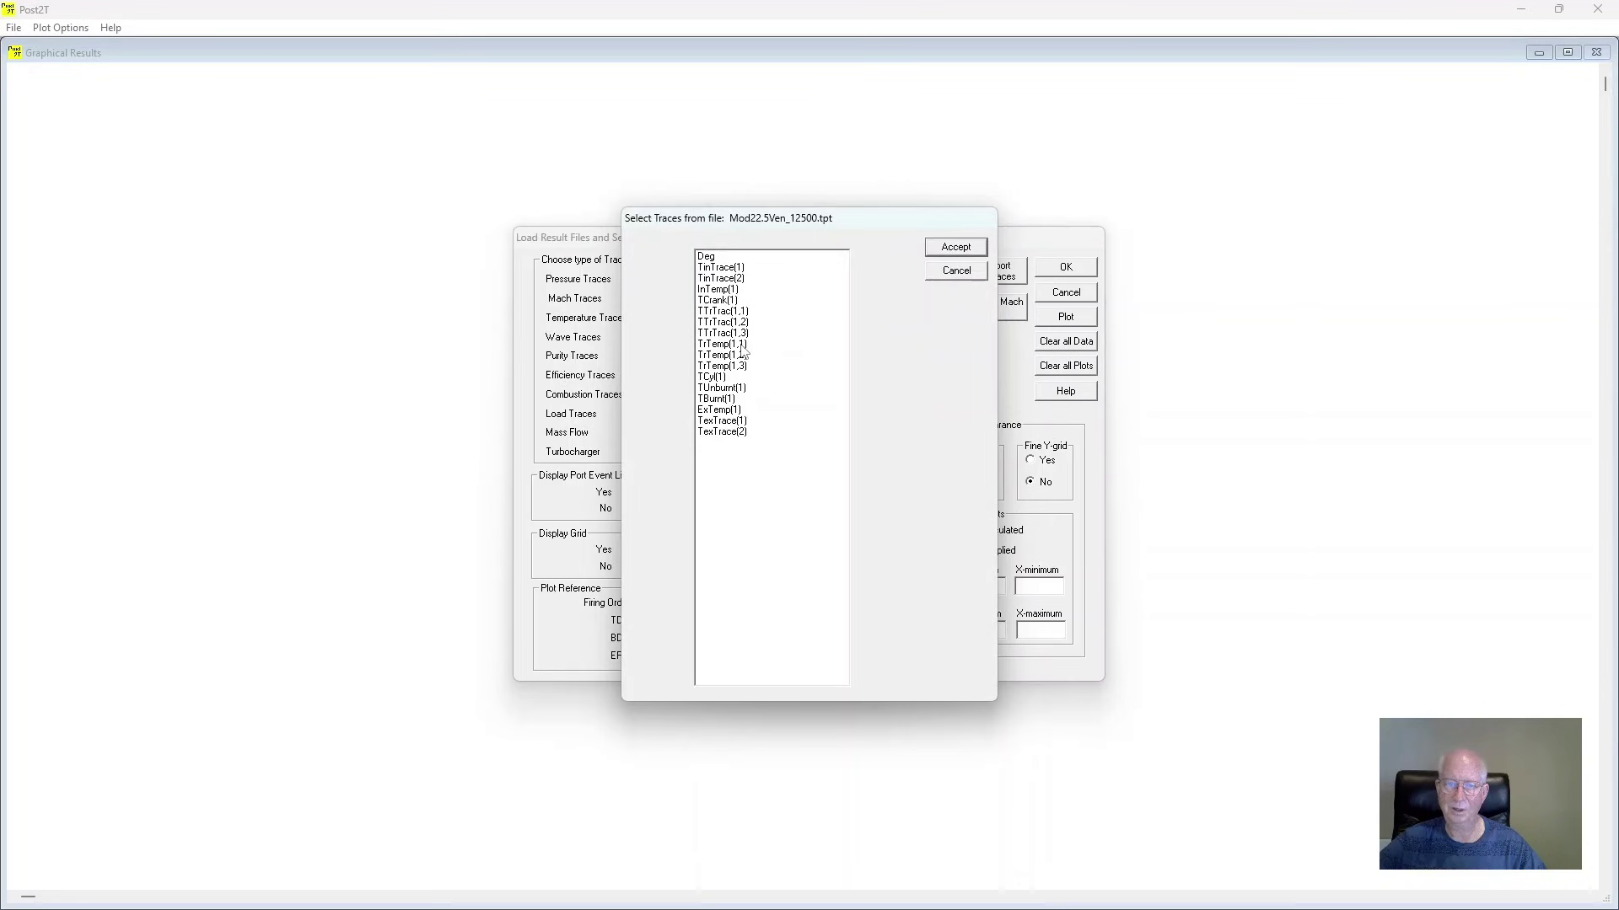
{"action": "left_click", "coordinate": [740, 345]}
{"action": "left_click", "coordinate": [961, 250]}
{"action": "left_click", "coordinate": [1076, 269]}
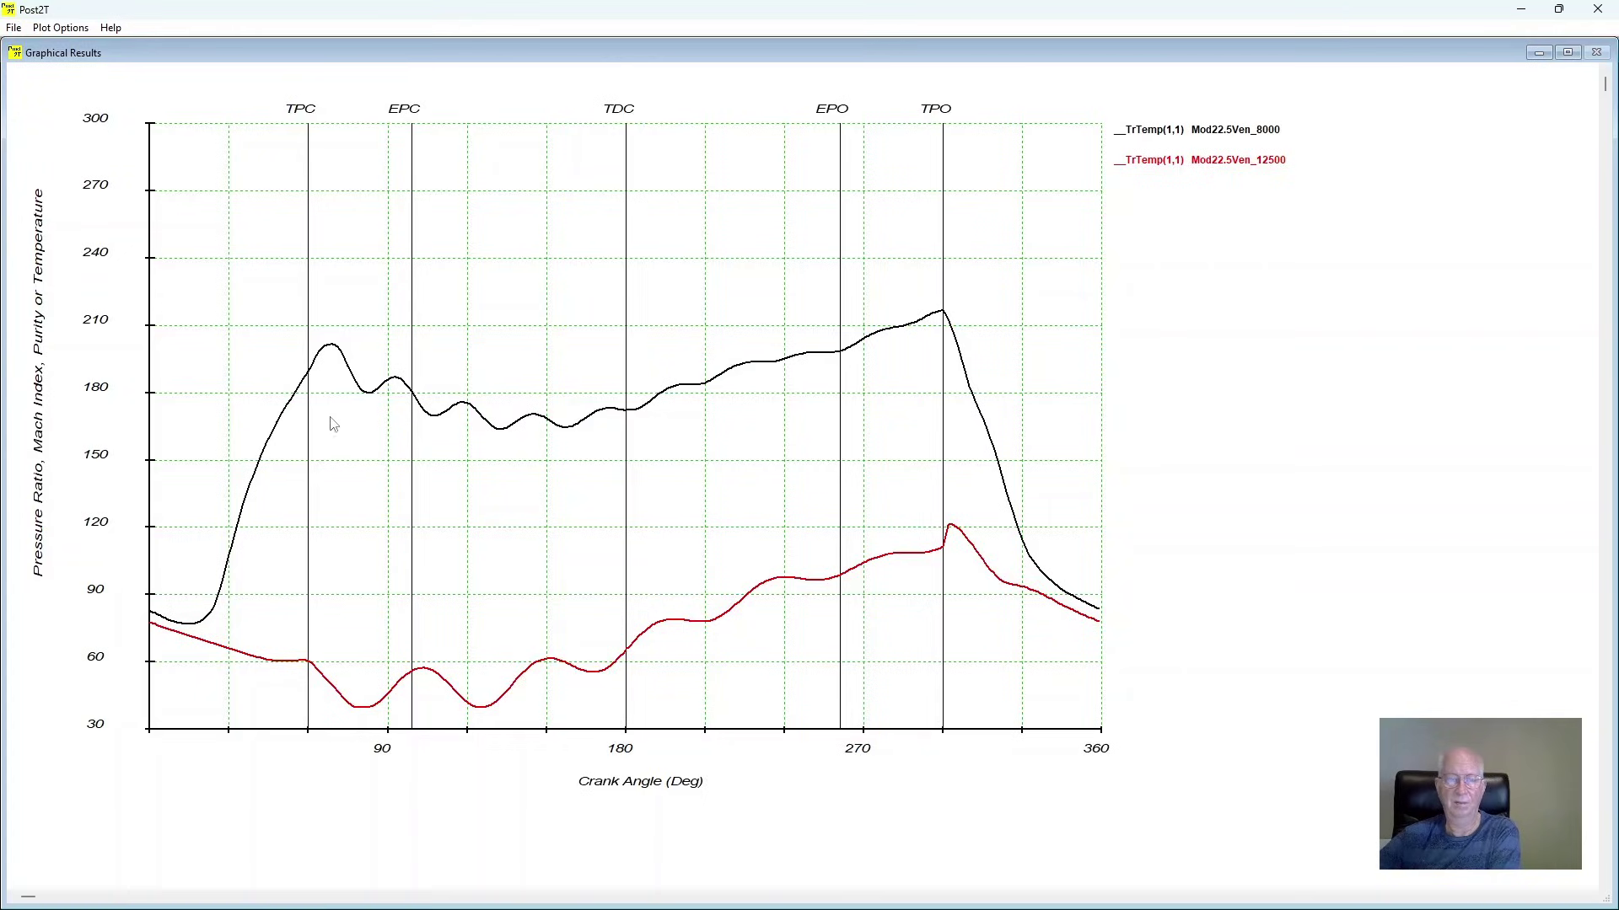
Step: Change the plot reference of the temperature graph to TDC
{"action": "left_click", "coordinate": [70, 28]}
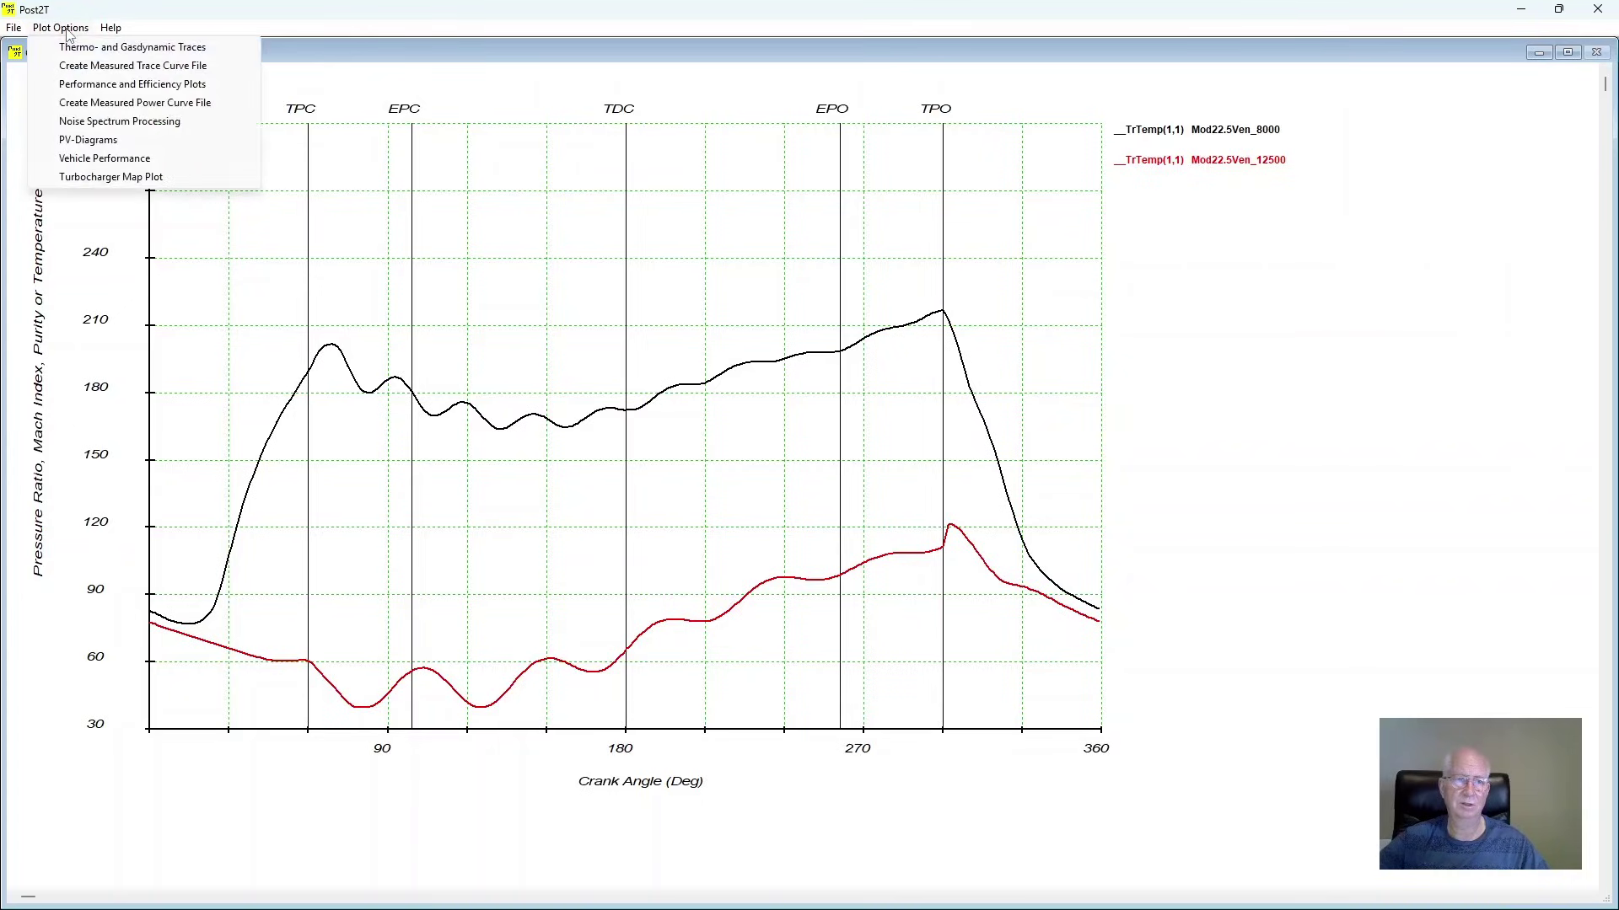
{"action": "left_click", "coordinate": [116, 48]}
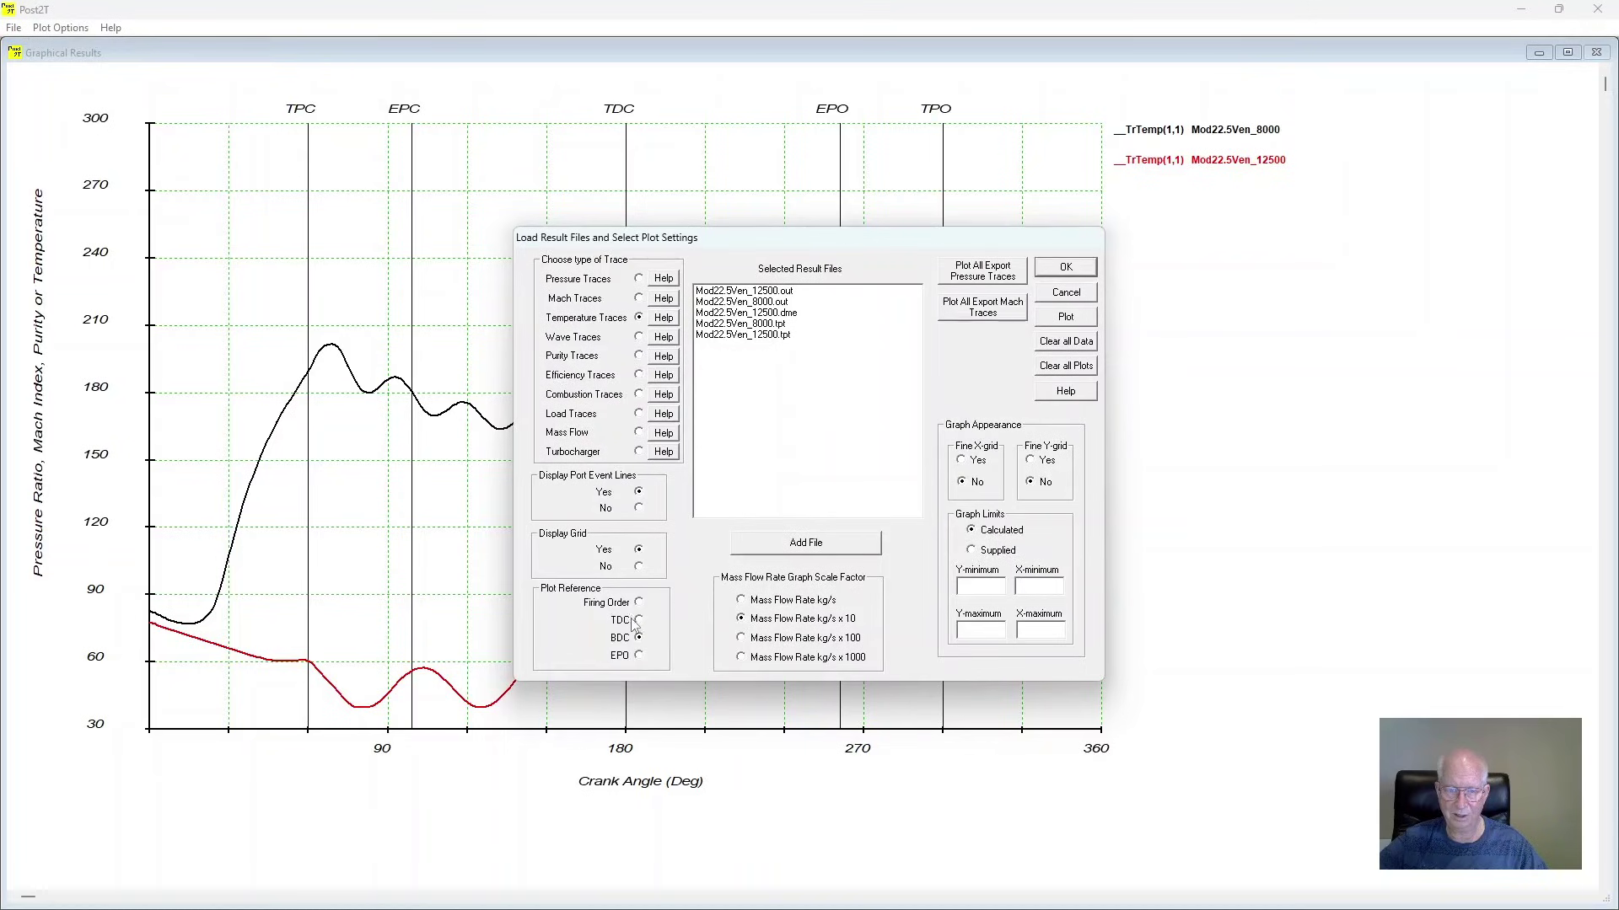
{"action": "left_click", "coordinate": [1065, 267]}
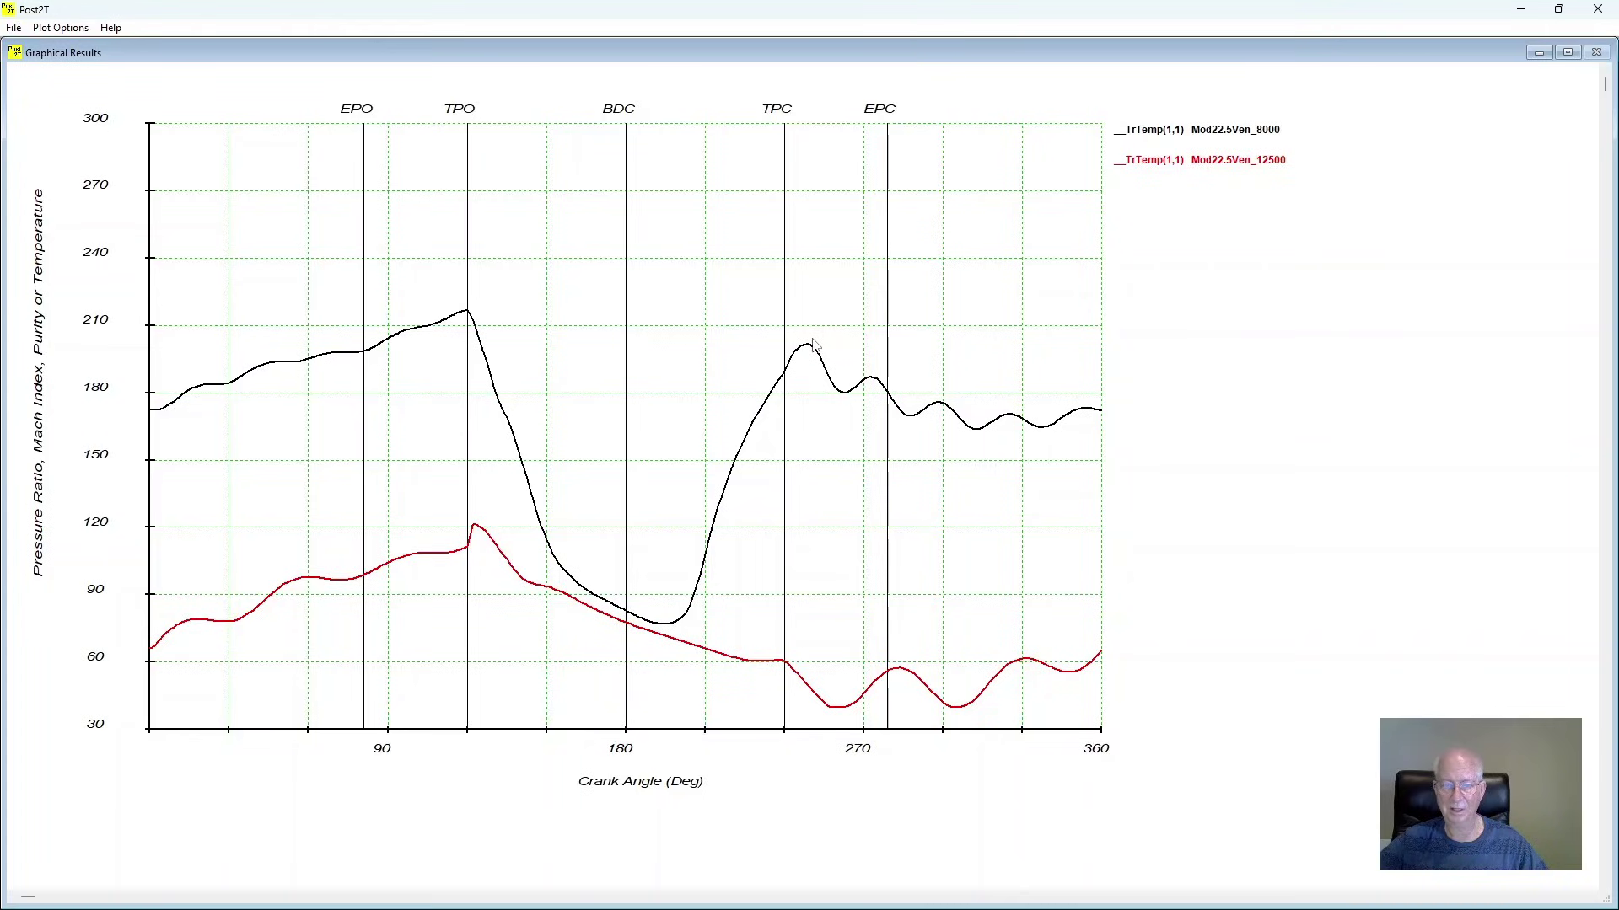
Step: Load the mass flow trace file Mod22.5Ven_8000.dme alongside the temperature files
{"action": "left_click", "coordinate": [59, 28]}
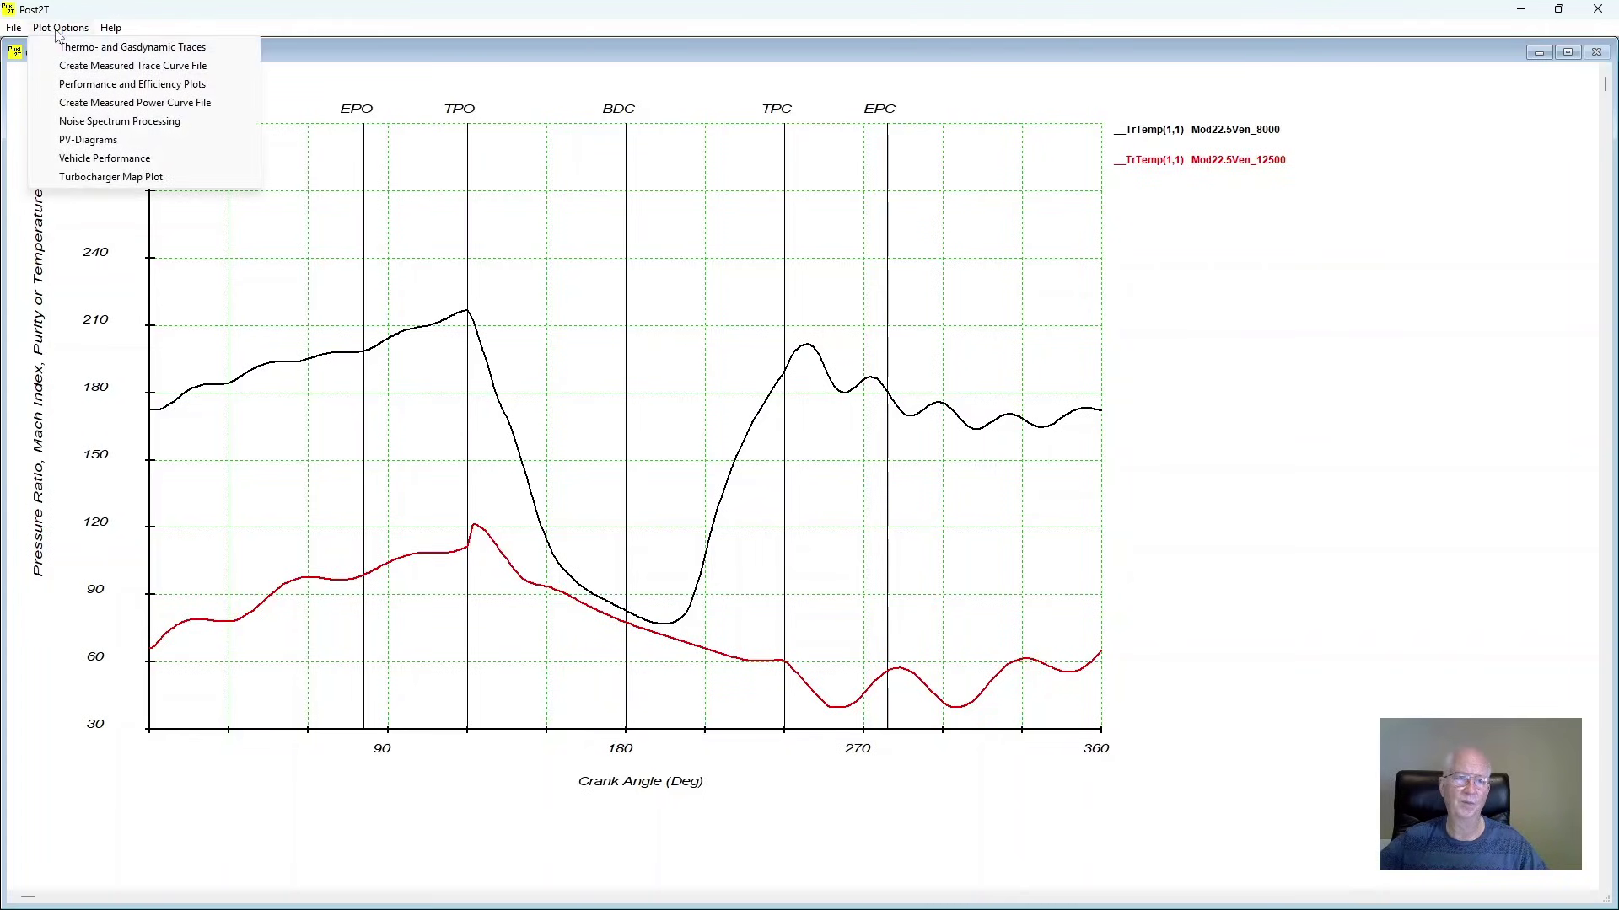
{"action": "left_click", "coordinate": [106, 48]}
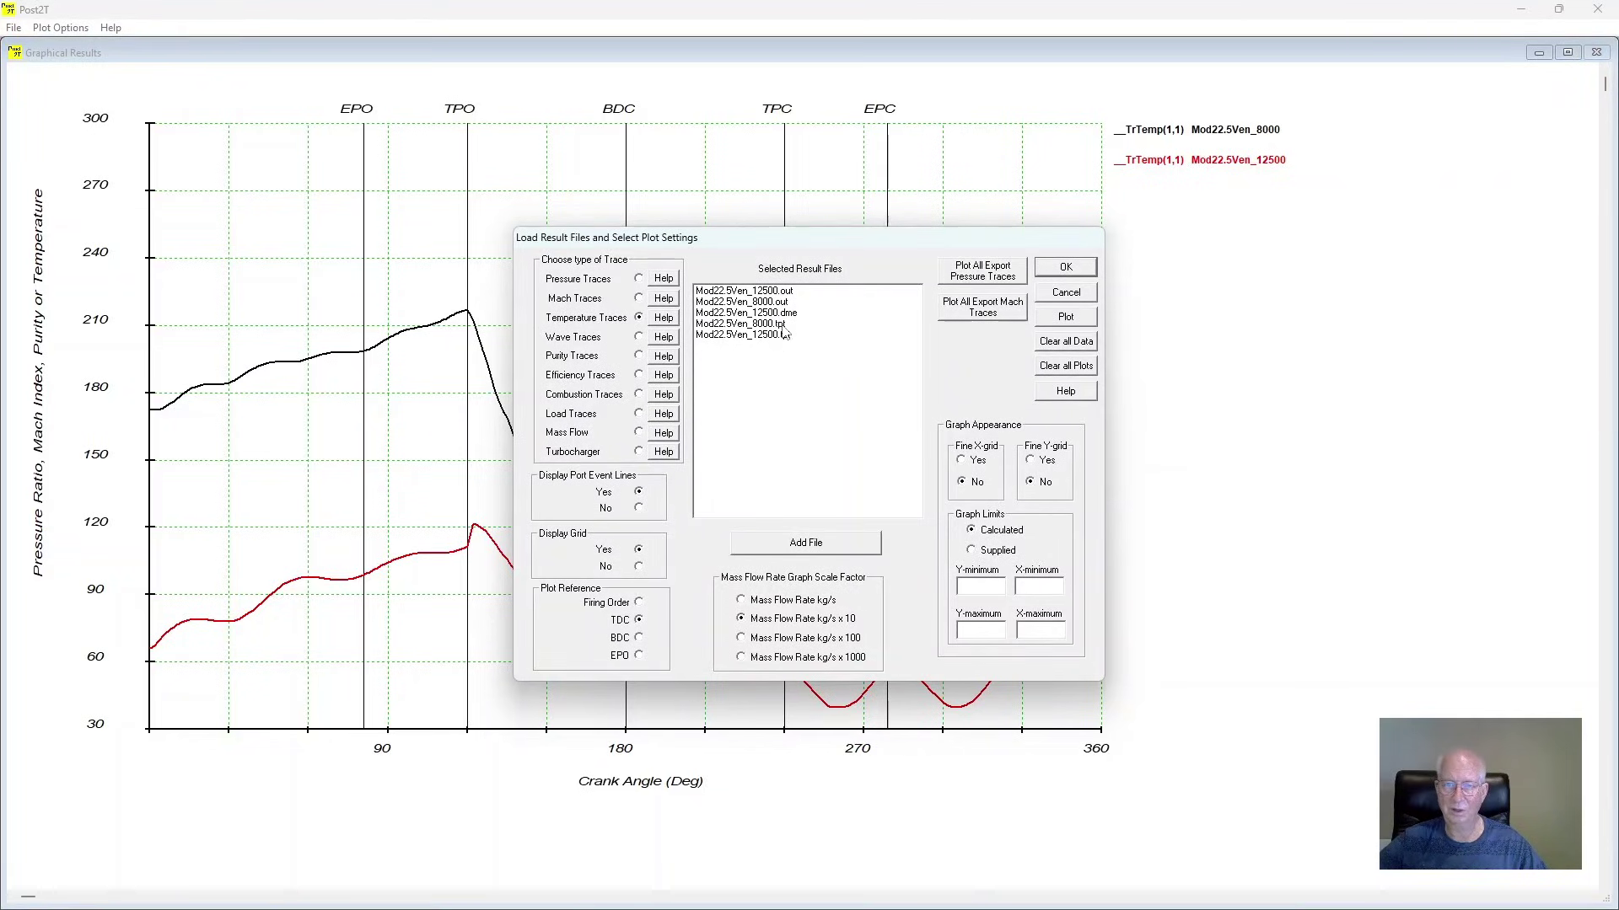
{"action": "left_click", "coordinate": [638, 434]}
{"action": "left_click", "coordinate": [847, 548]}
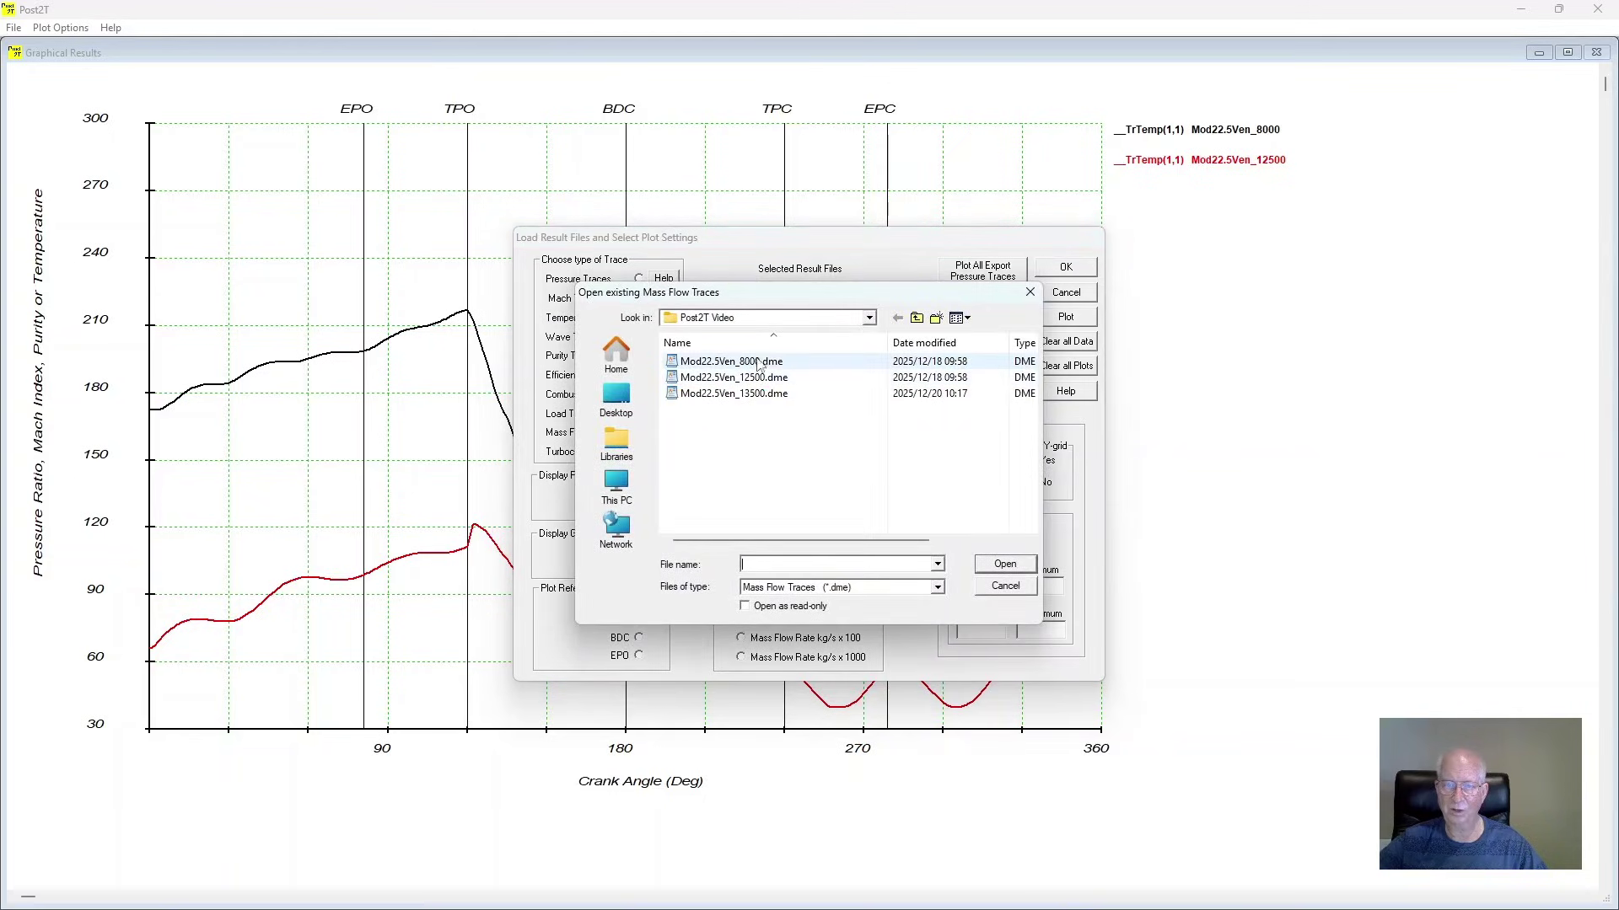
{"action": "left_click", "coordinate": [761, 362]}
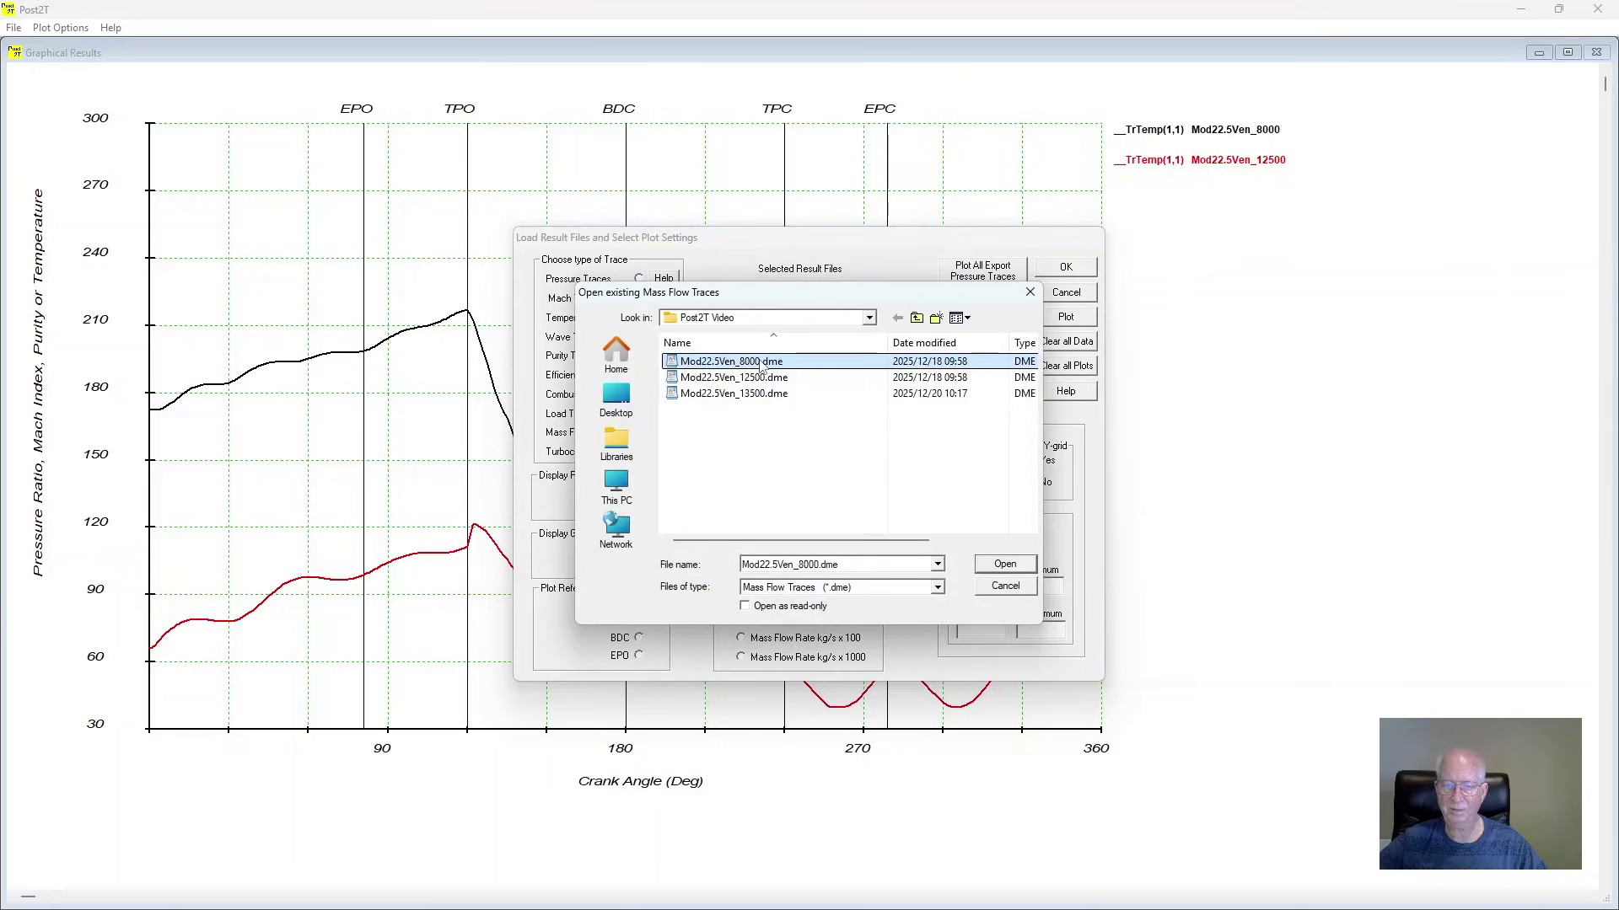
{"action": "double_click", "coordinate": [761, 362]}
Step: Add the Mtr(1,1) mass flow trace from Mod22.5Ven_8000.dme to the graph, scaled as kg/s x 100
{"action": "double_click", "coordinate": [774, 346]}
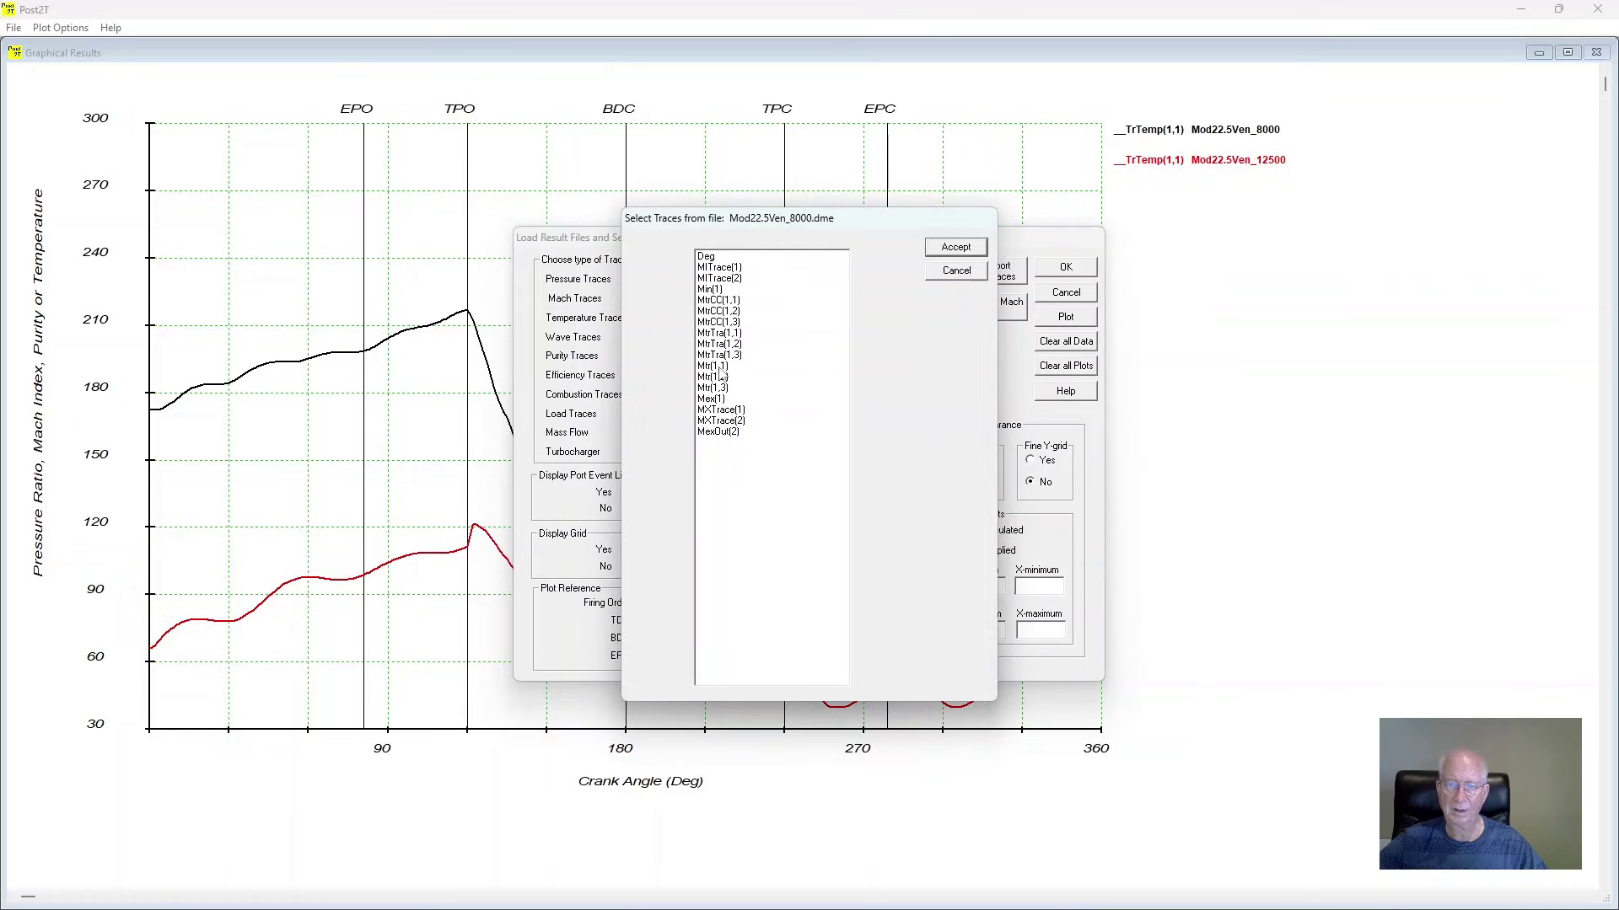
{"action": "left_click", "coordinate": [724, 367]}
{"action": "left_click", "coordinate": [968, 247]}
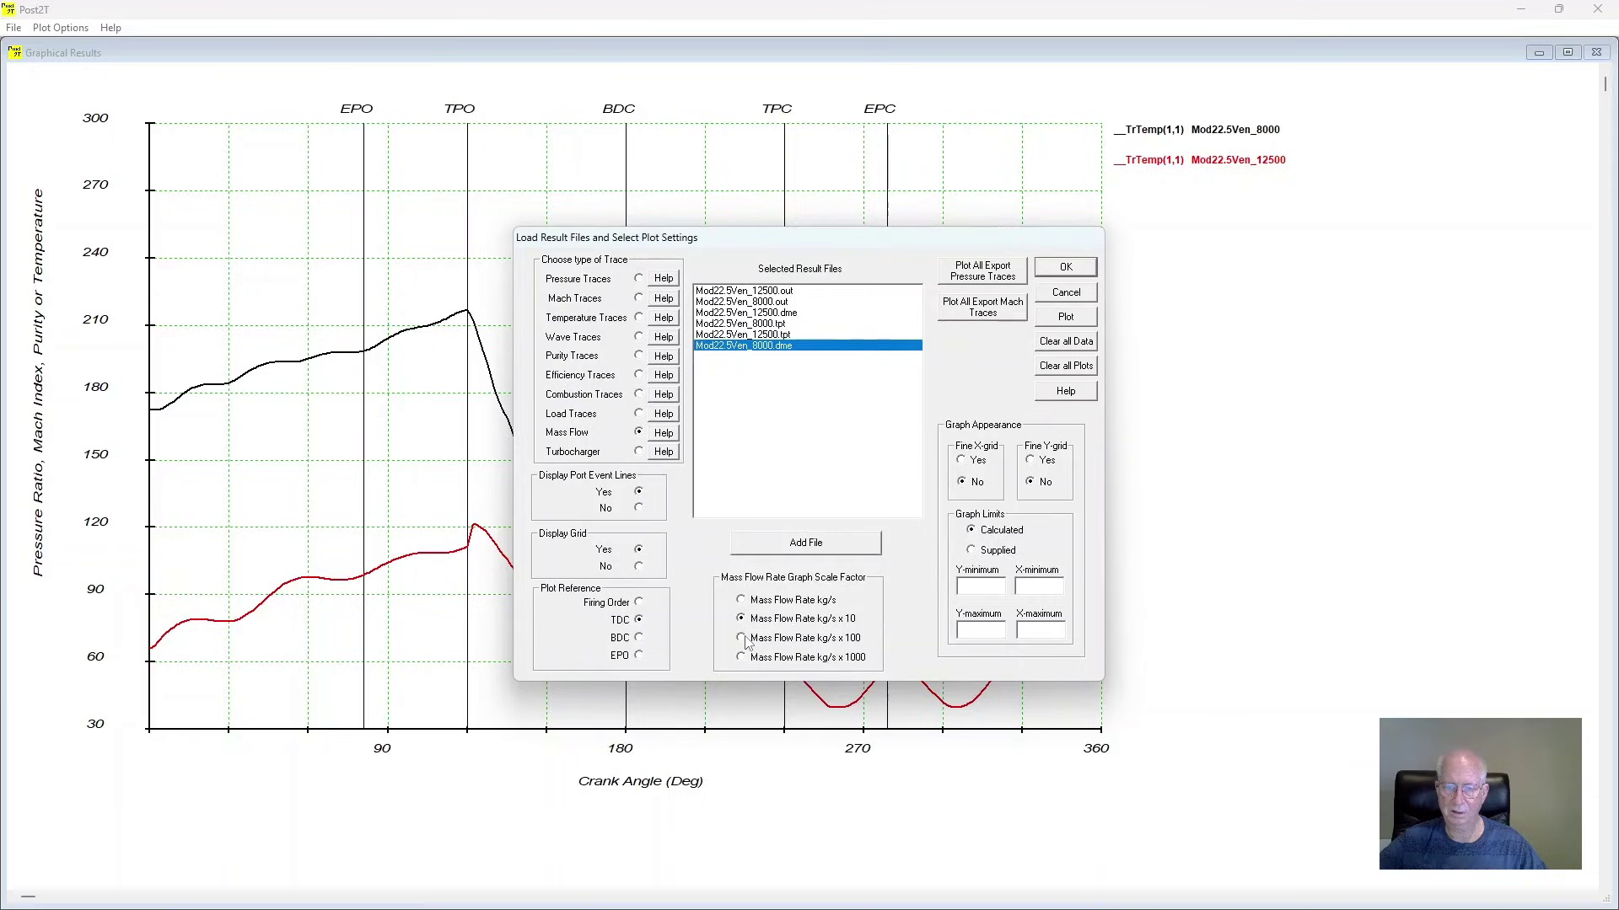
{"action": "left_click", "coordinate": [1065, 268]}
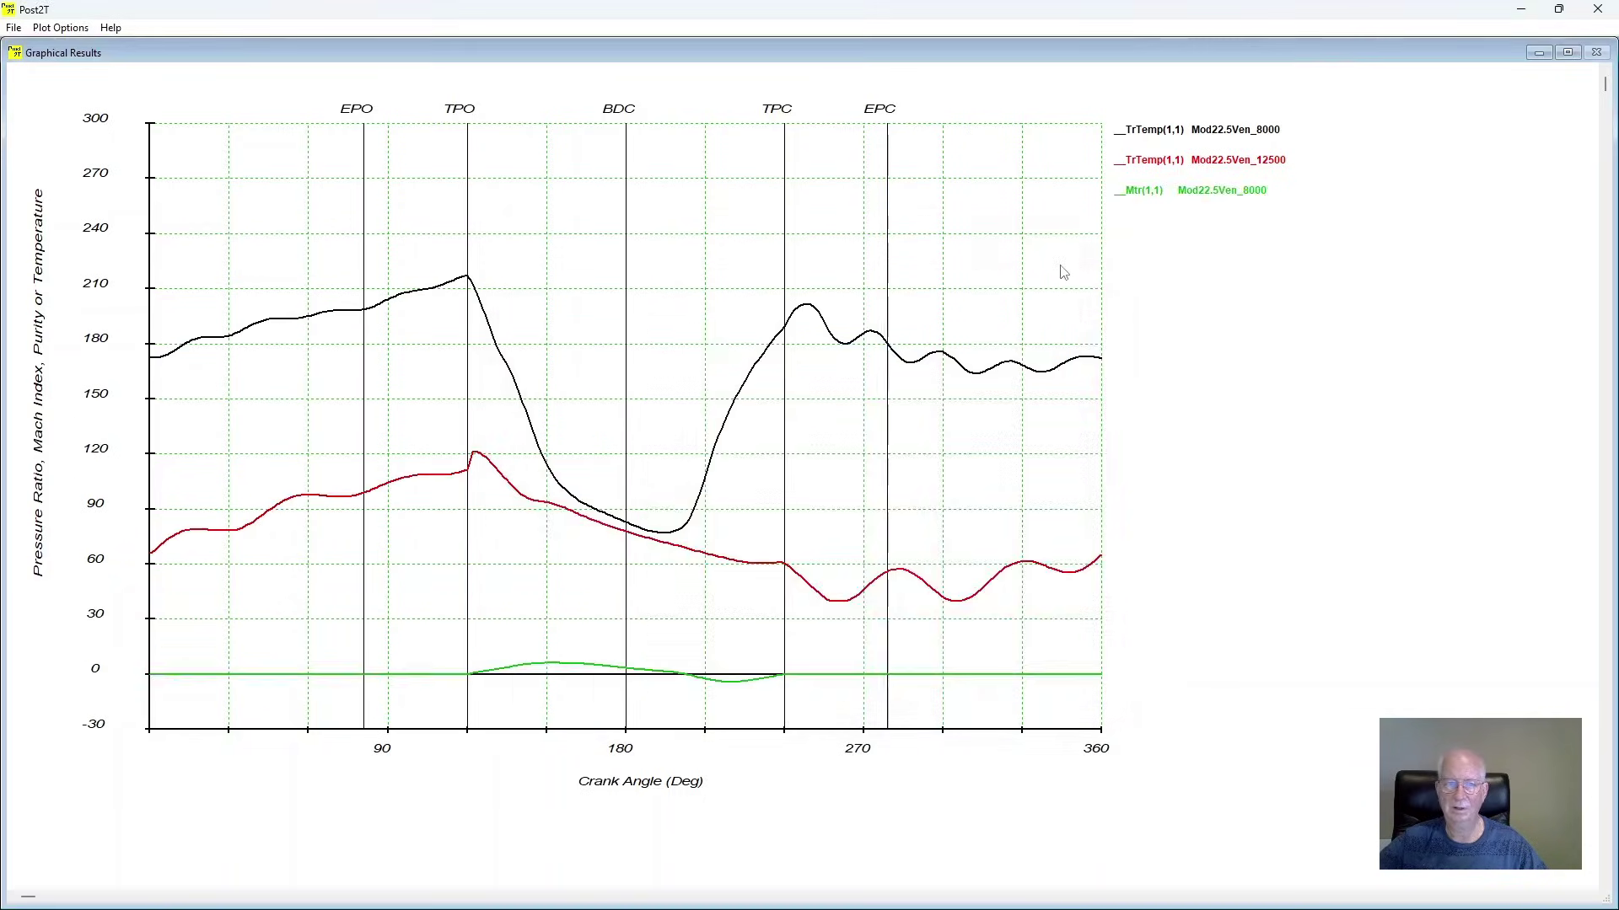
Step: Set the mass flow rate graph scale factor to kg/s x 1000 and replot the traces
{"action": "left_click", "coordinate": [61, 27]}
{"action": "left_click", "coordinate": [134, 48]}
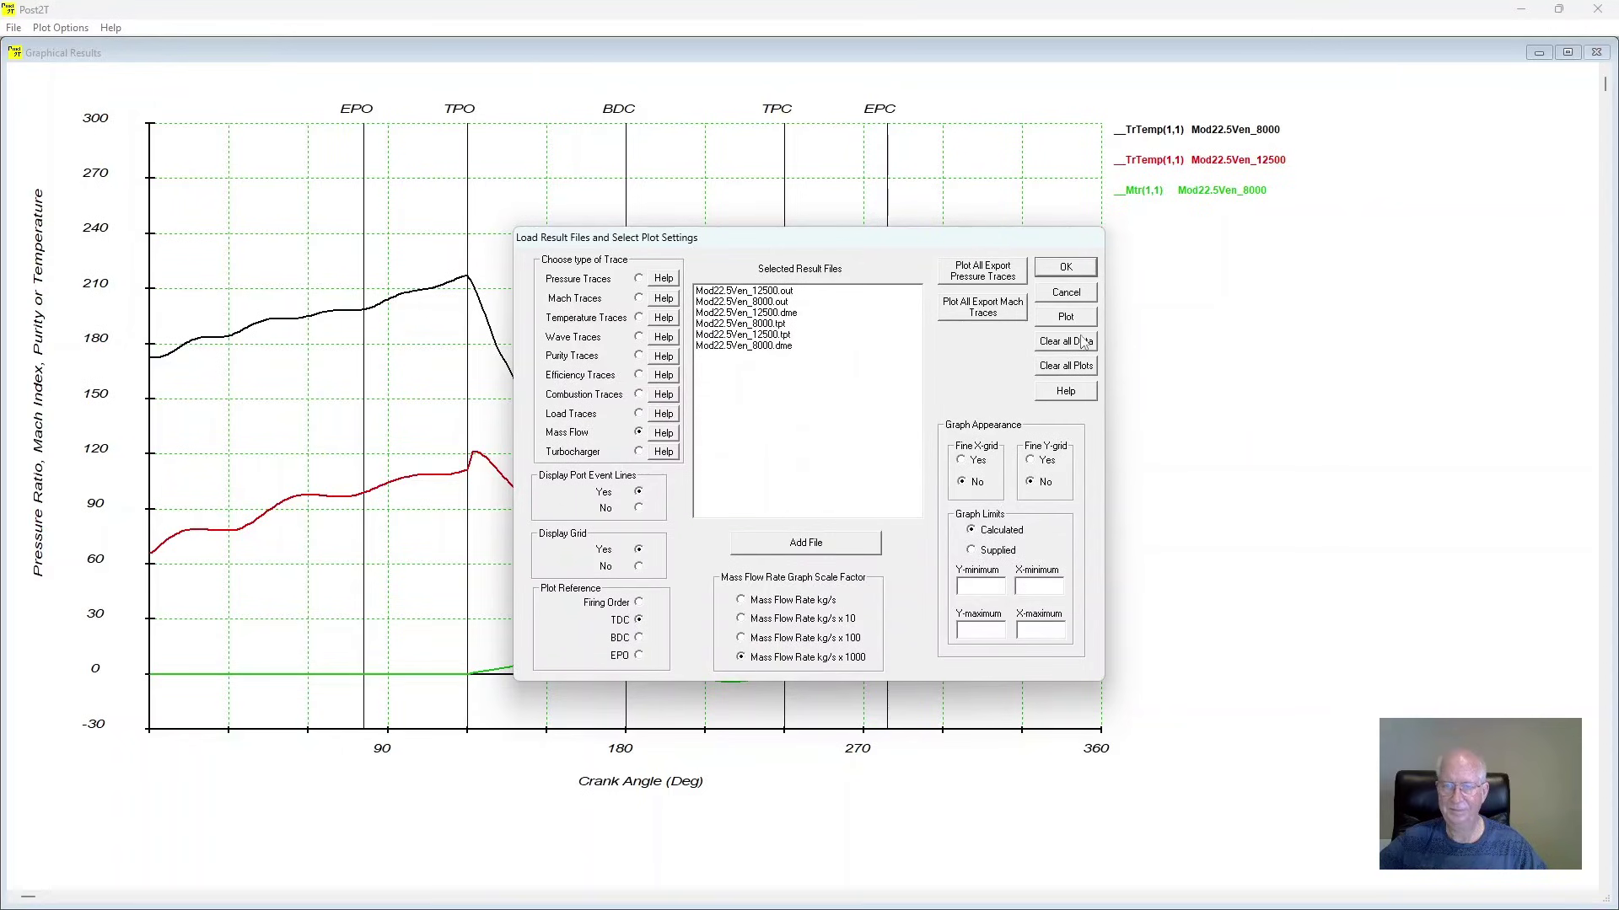
{"action": "left_click", "coordinate": [1081, 272]}
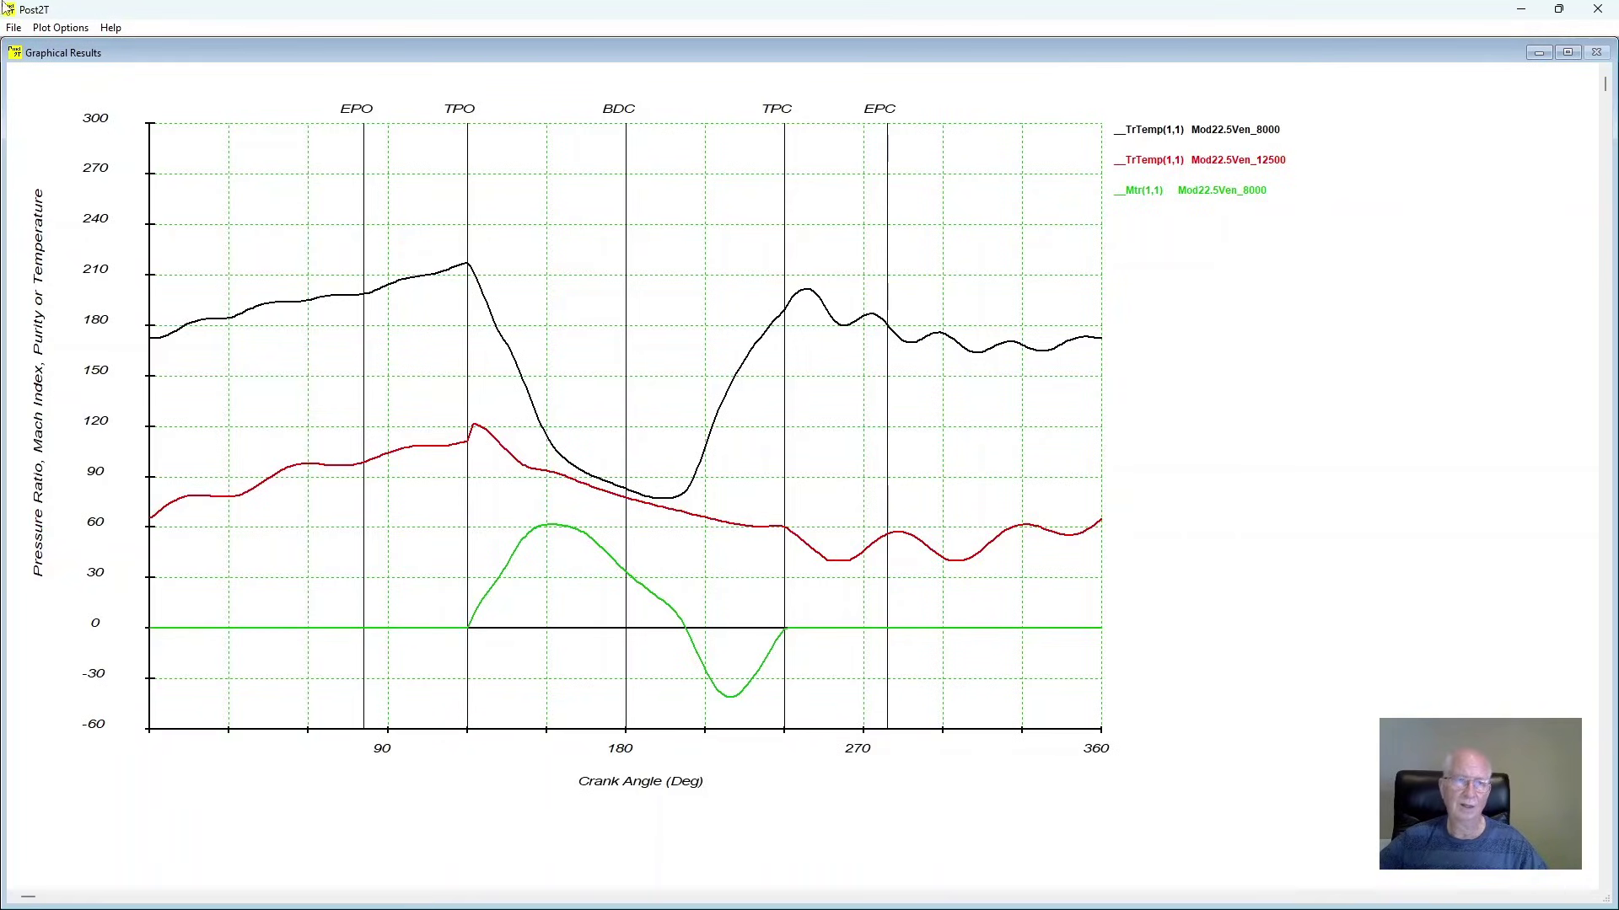
Step: Clear all data and load the efficiency trace file Mod22.5Ven_12500.eff
{"action": "left_click", "coordinate": [61, 28]}
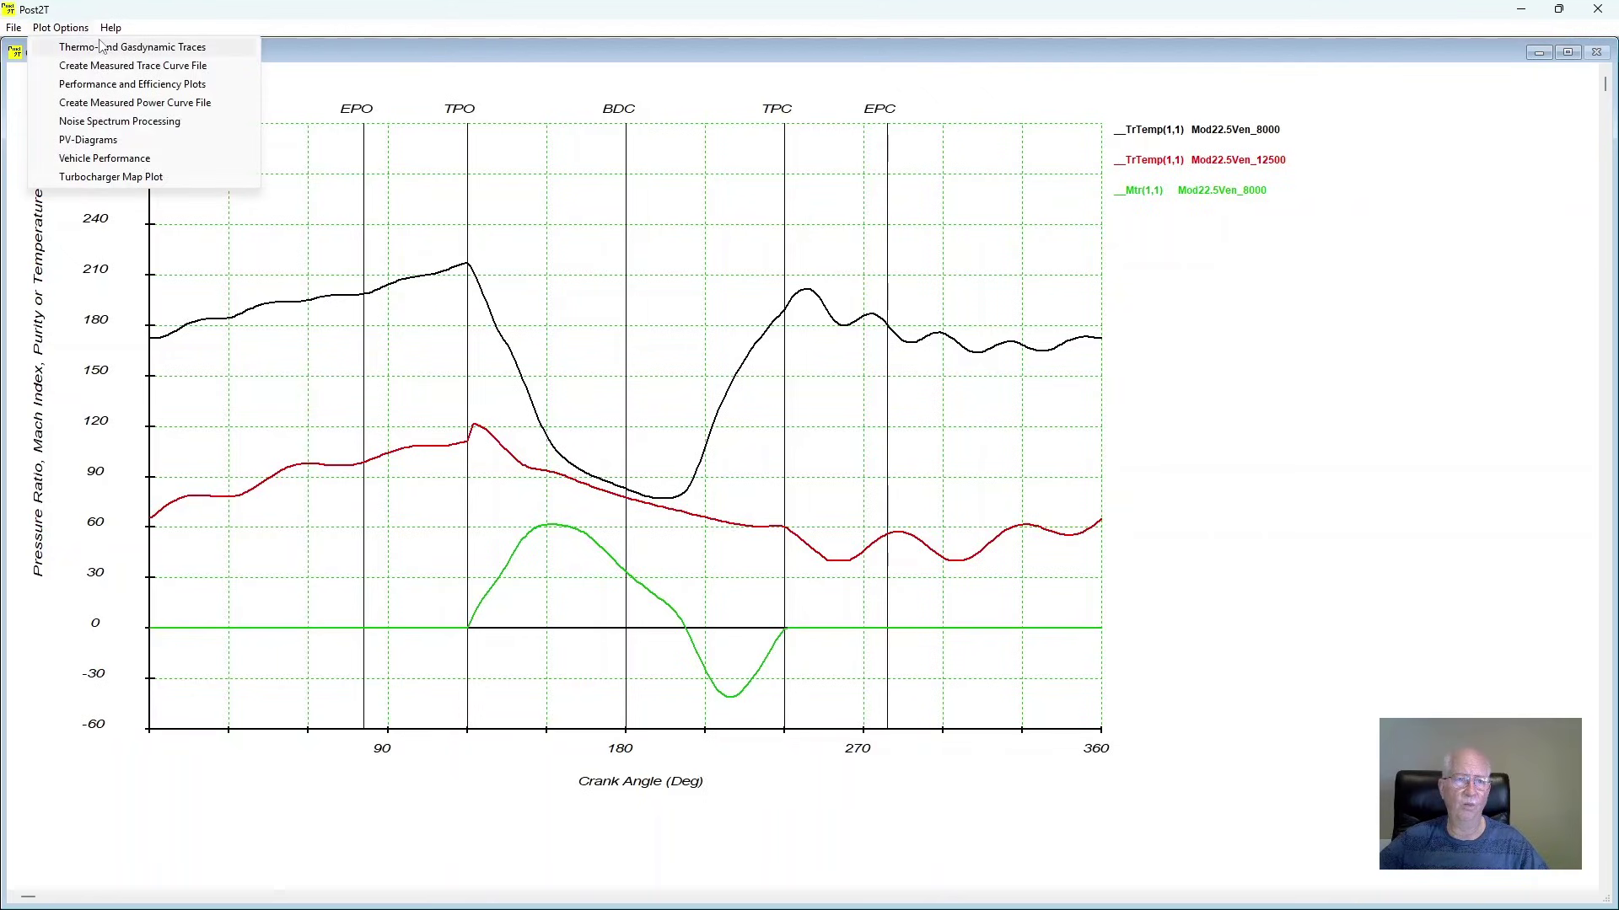
{"action": "left_click", "coordinate": [109, 48]}
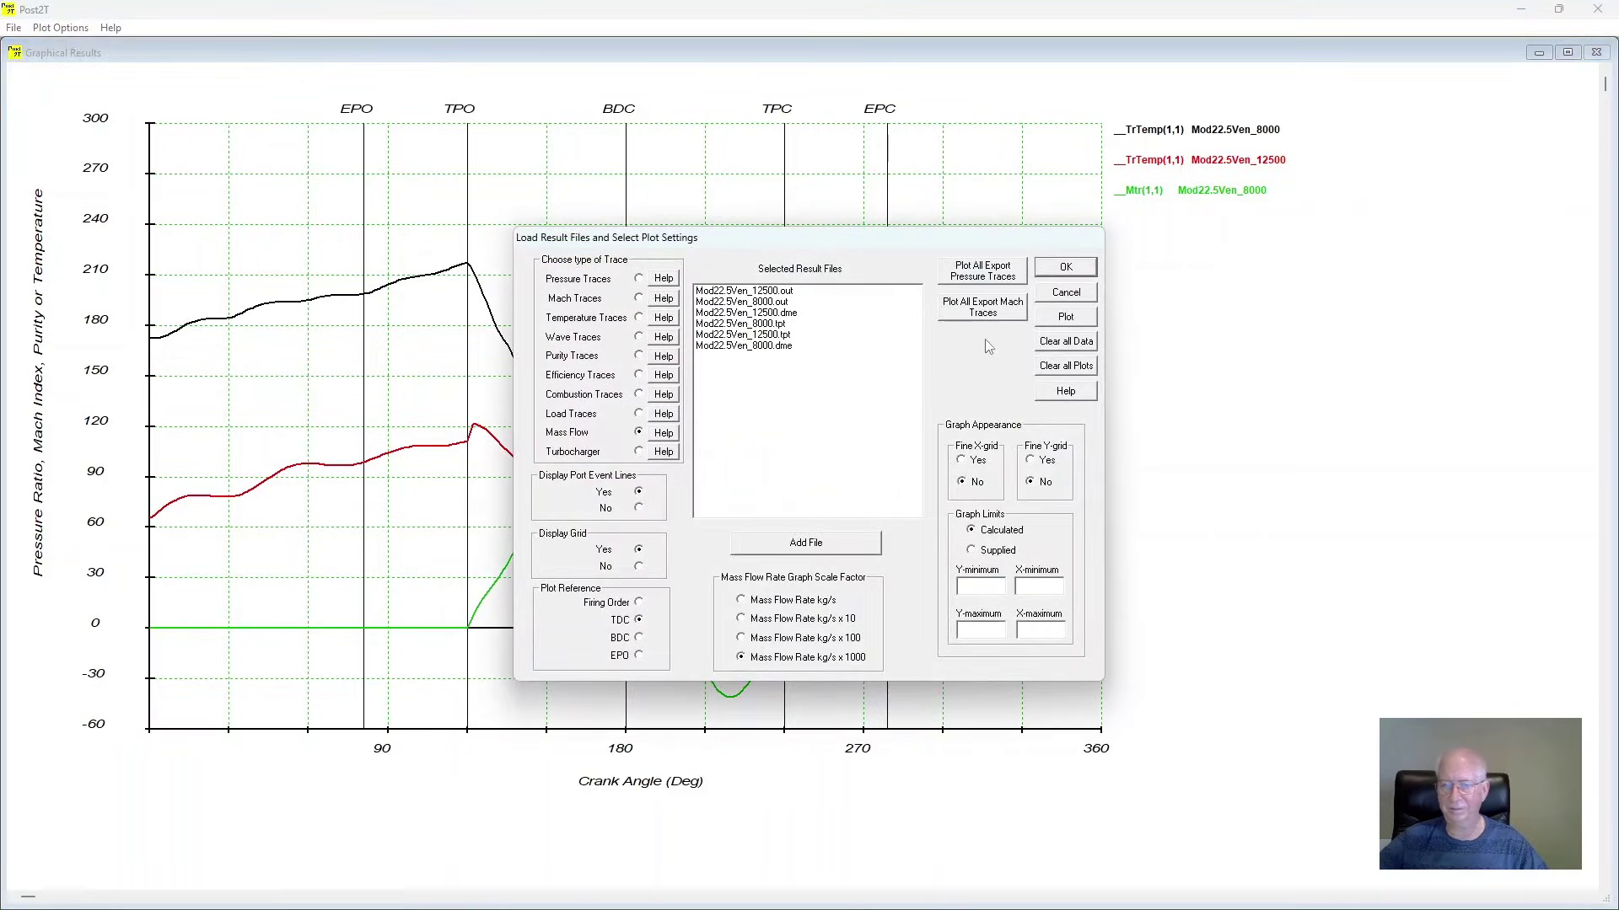
{"action": "left_click", "coordinate": [1085, 343]}
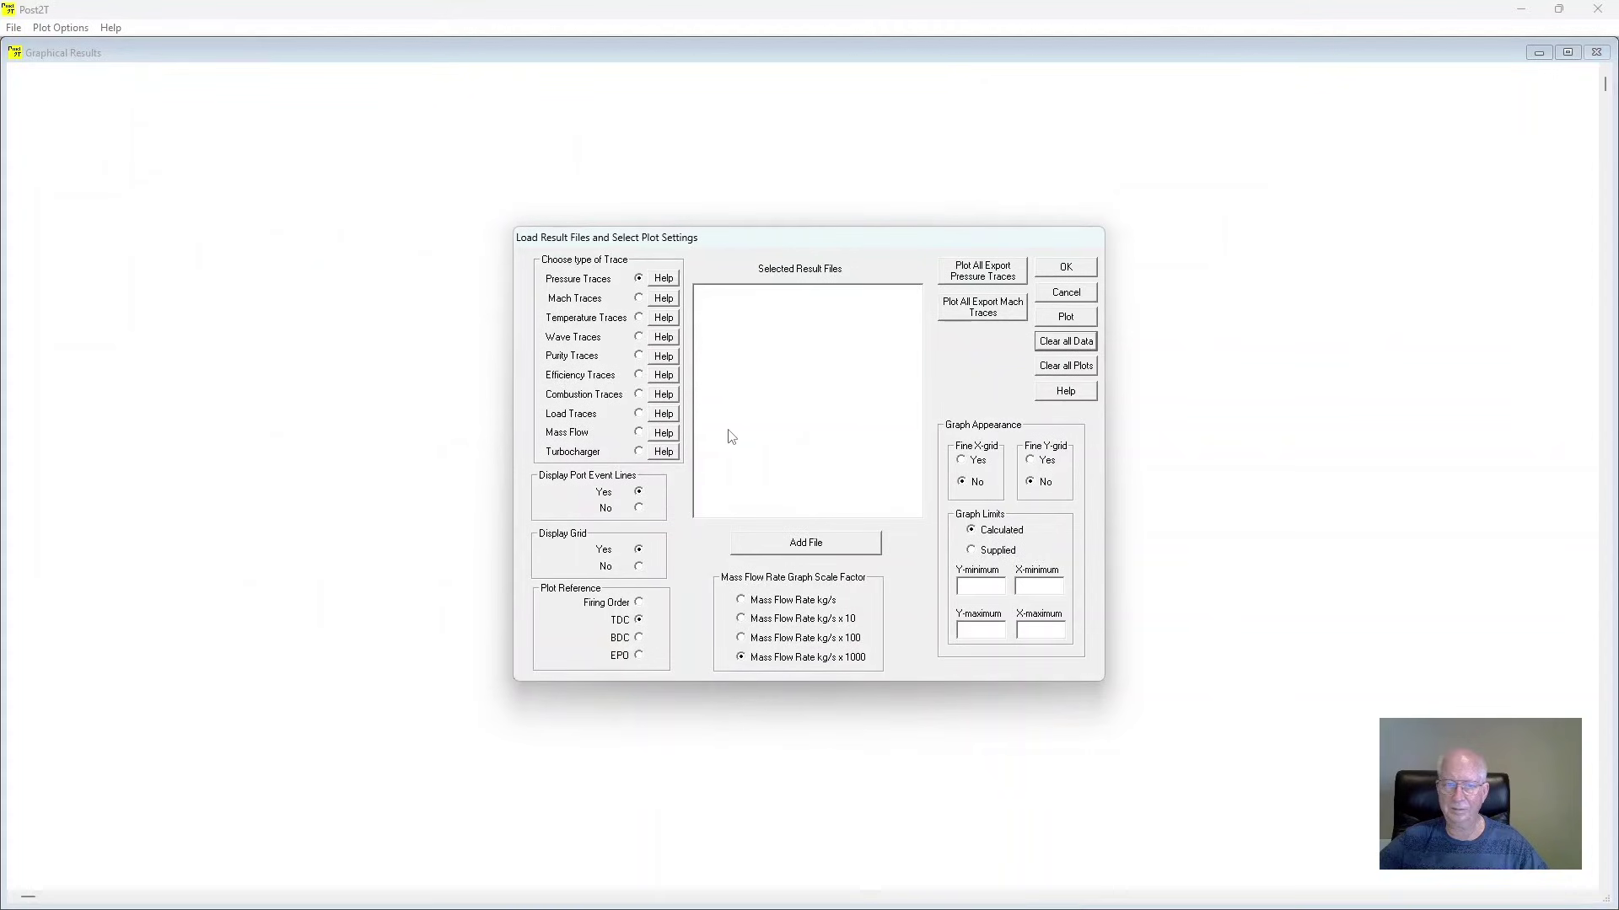
{"action": "left_click", "coordinate": [639, 376]}
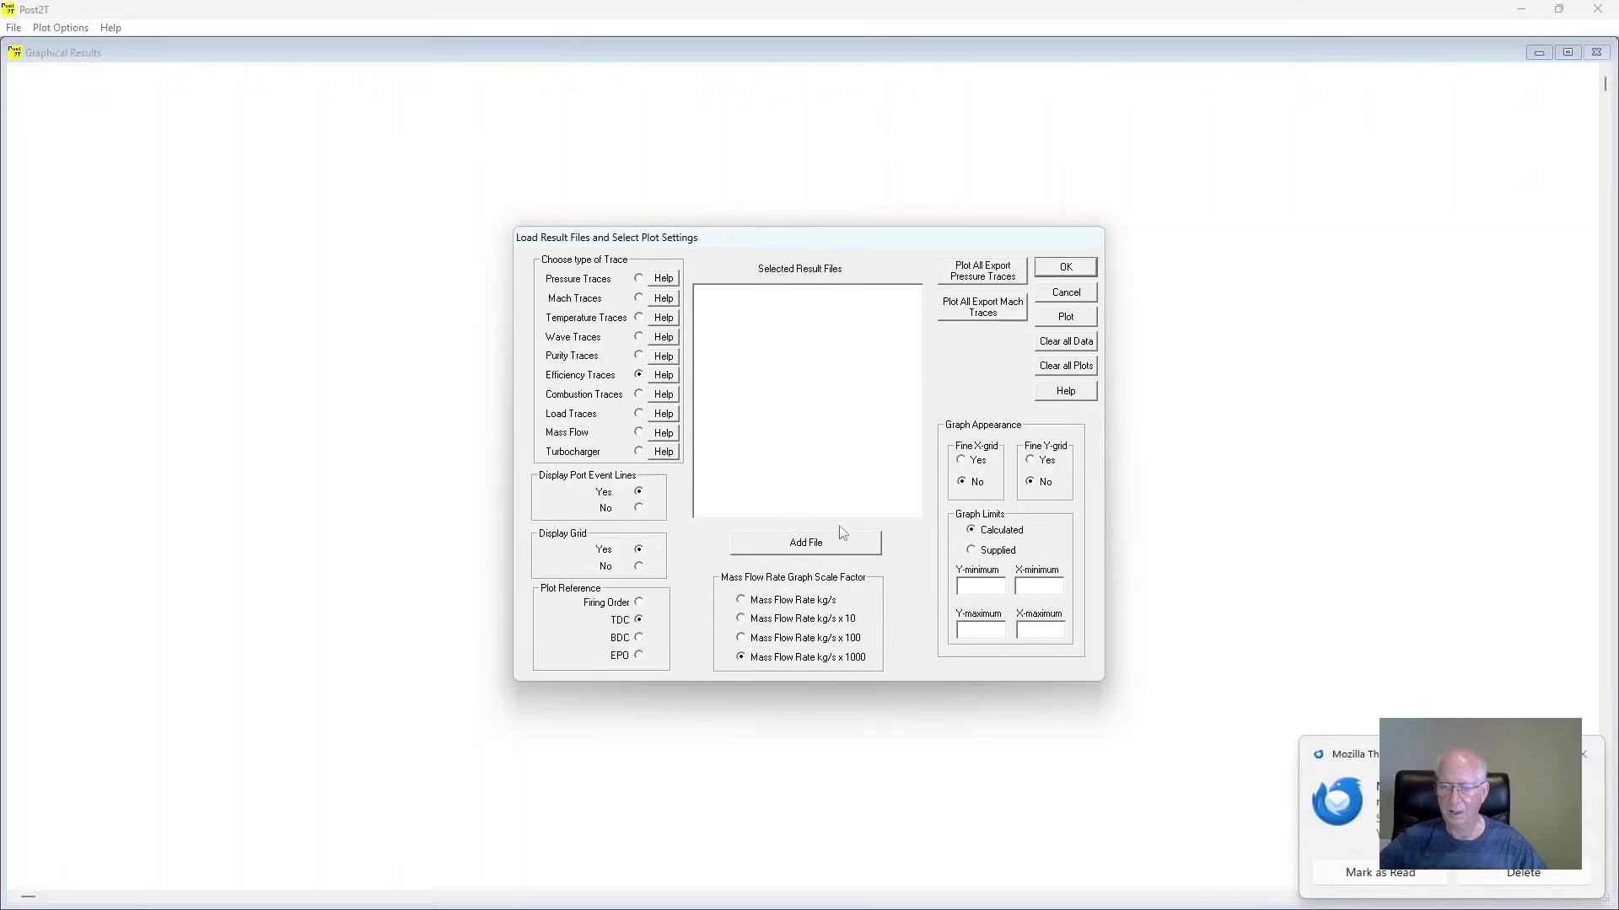
{"action": "left_click", "coordinate": [827, 544]}
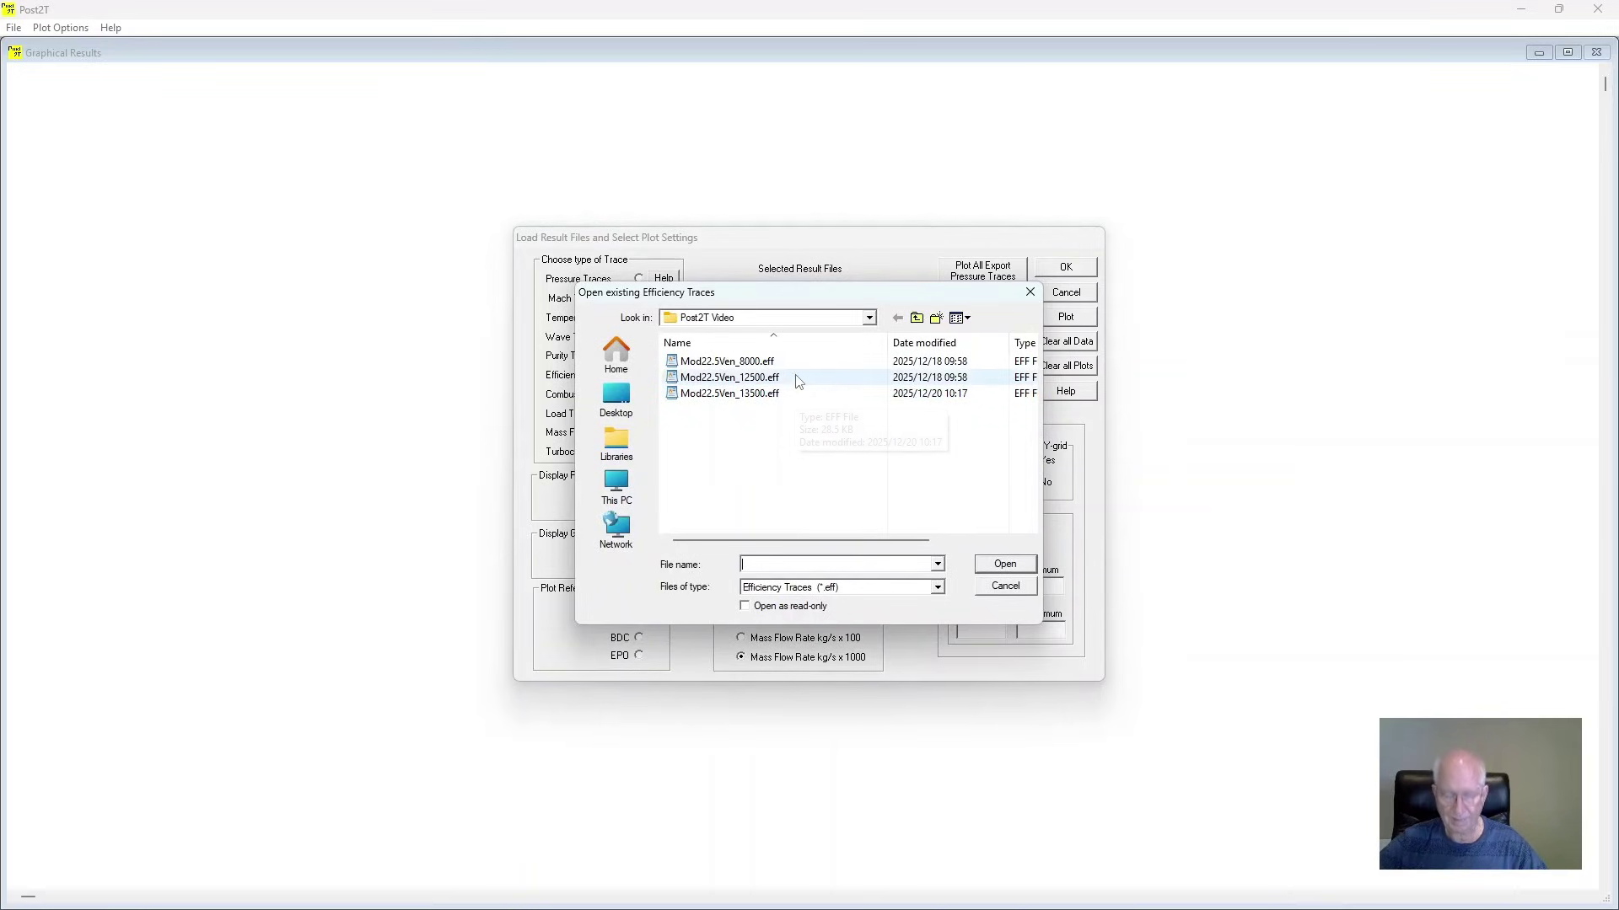
{"action": "left_click", "coordinate": [736, 381]}
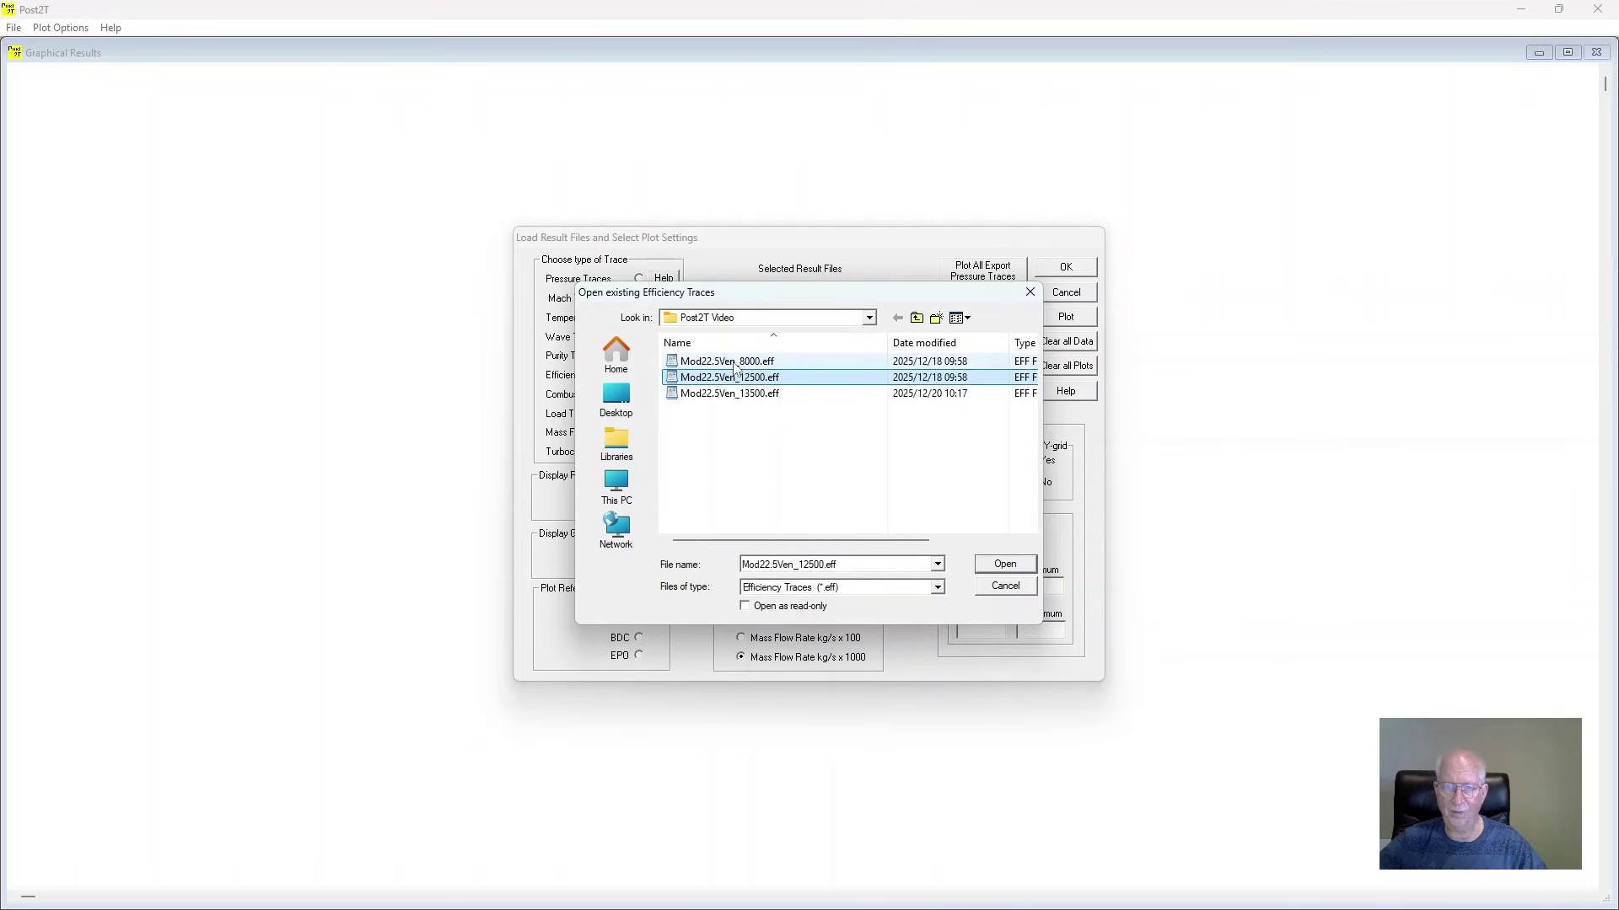
{"action": "left_click", "coordinate": [997, 564]}
Step: Plot the DRatio(1) delivery ratio trace from Mod22.5Ven_12500.eff with BDC as the plot reference
{"action": "left_click", "coordinate": [746, 290]}
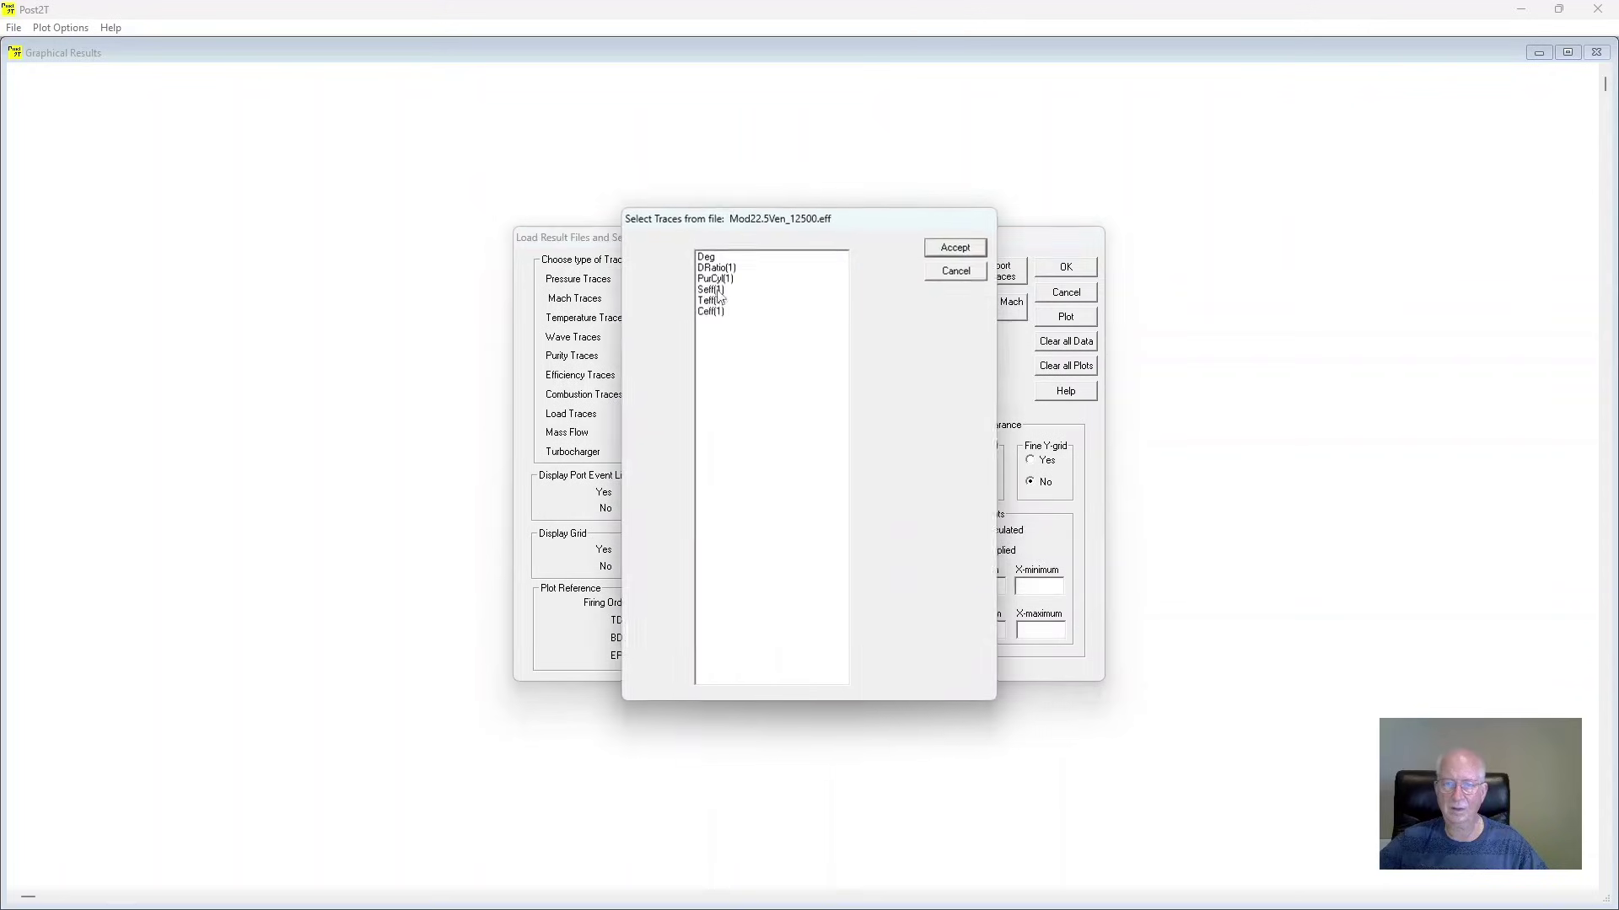
{"action": "left_click", "coordinate": [724, 266]}
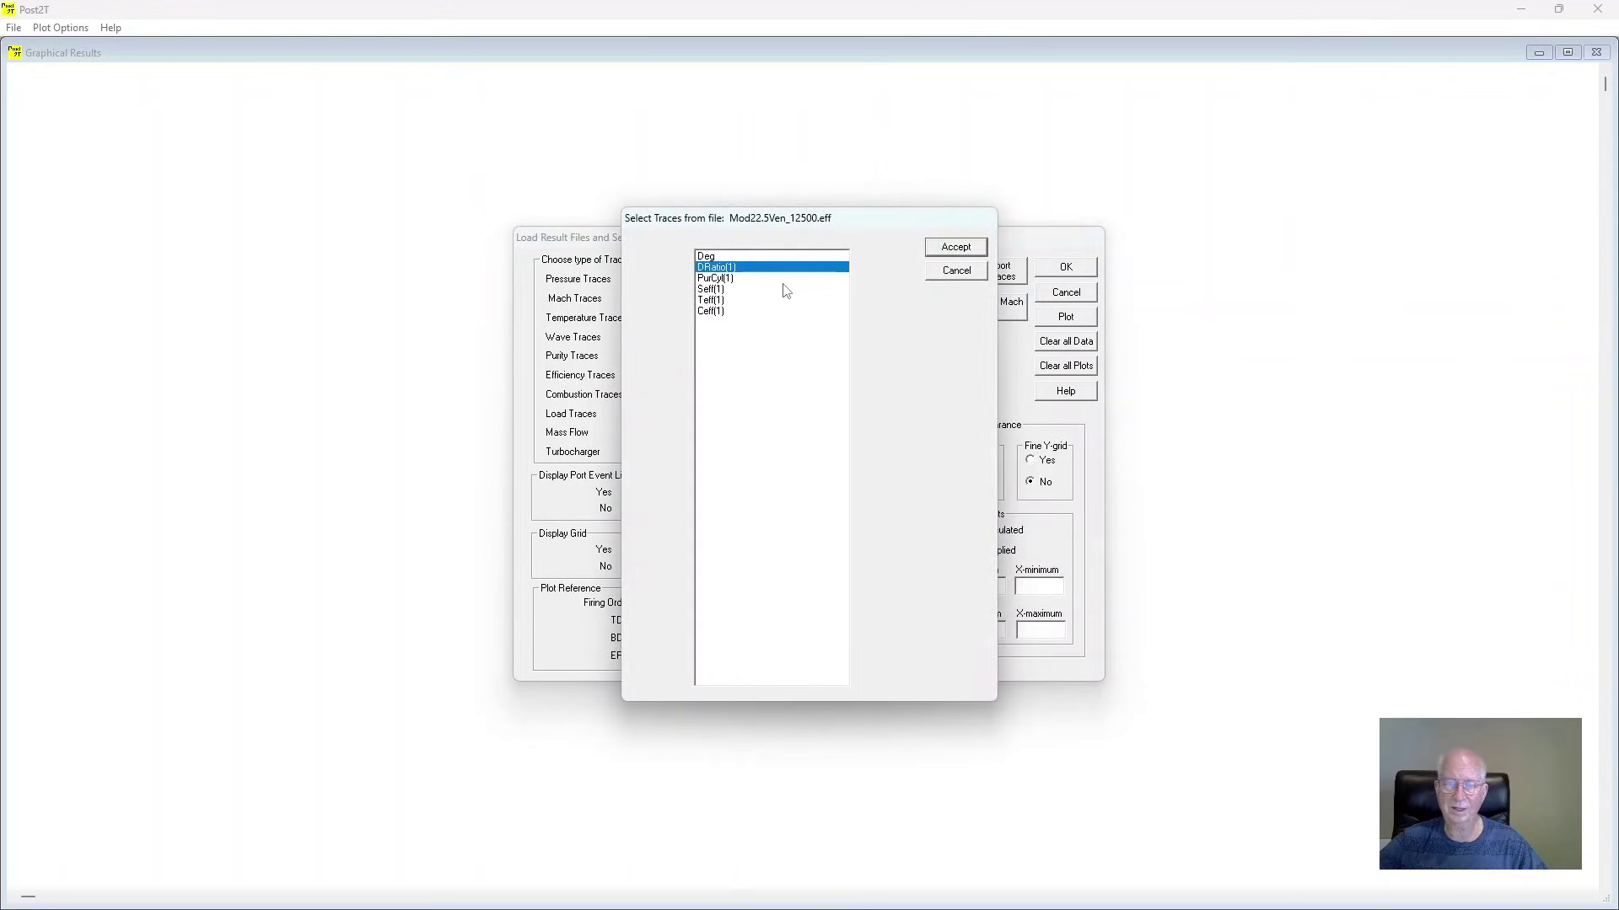
{"action": "left_click", "coordinate": [956, 247]}
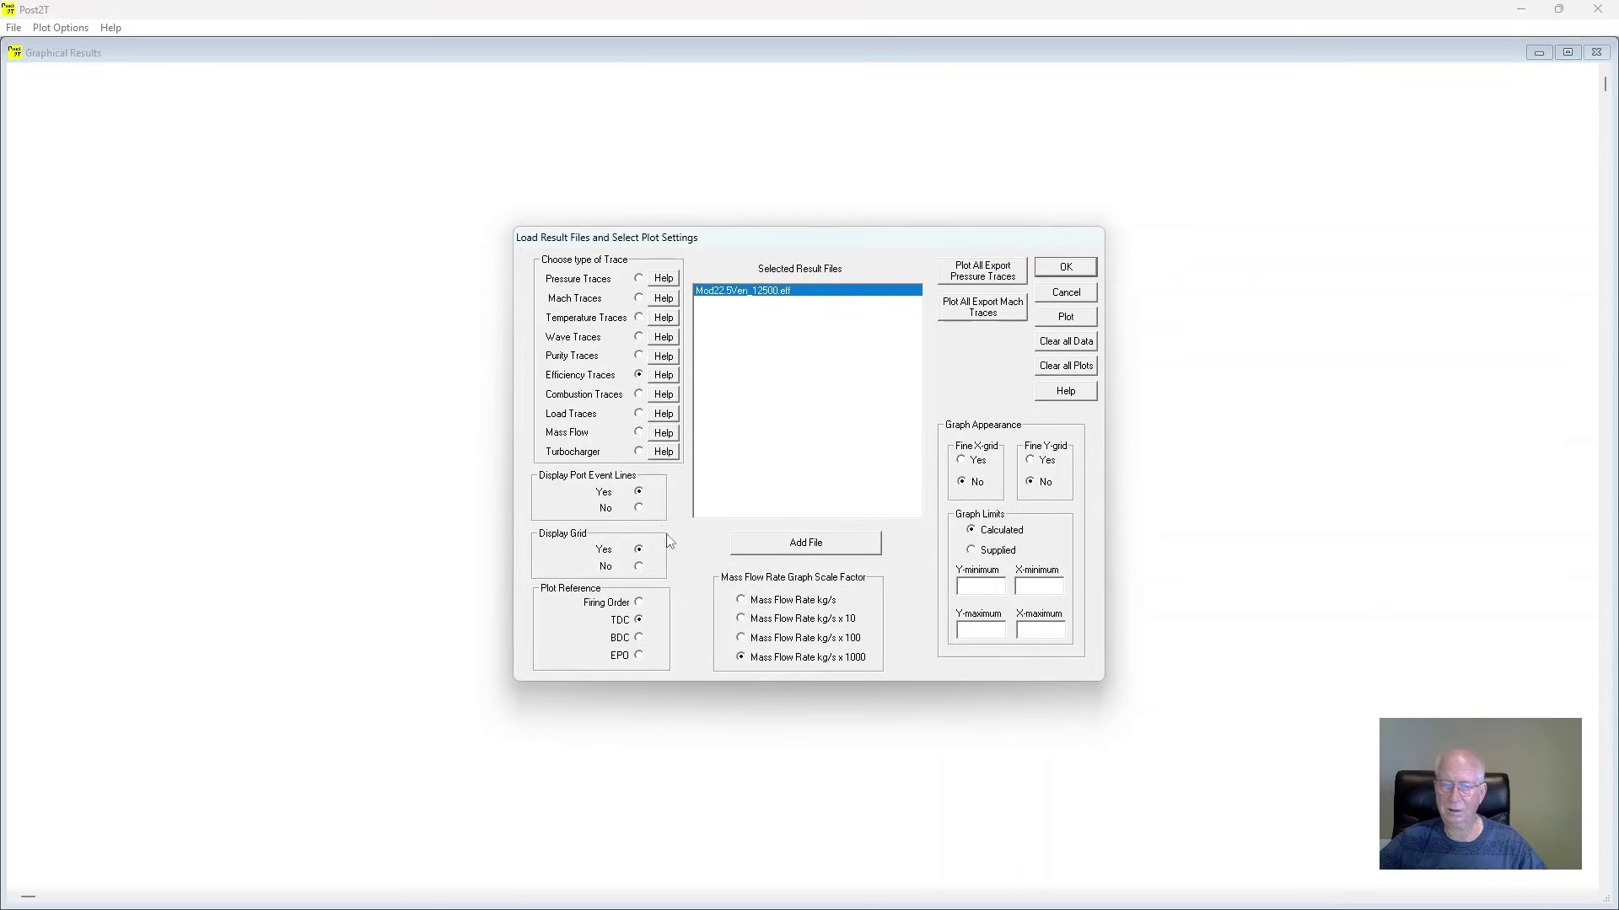
{"action": "left_click", "coordinate": [639, 639]}
{"action": "left_click", "coordinate": [1065, 267]}
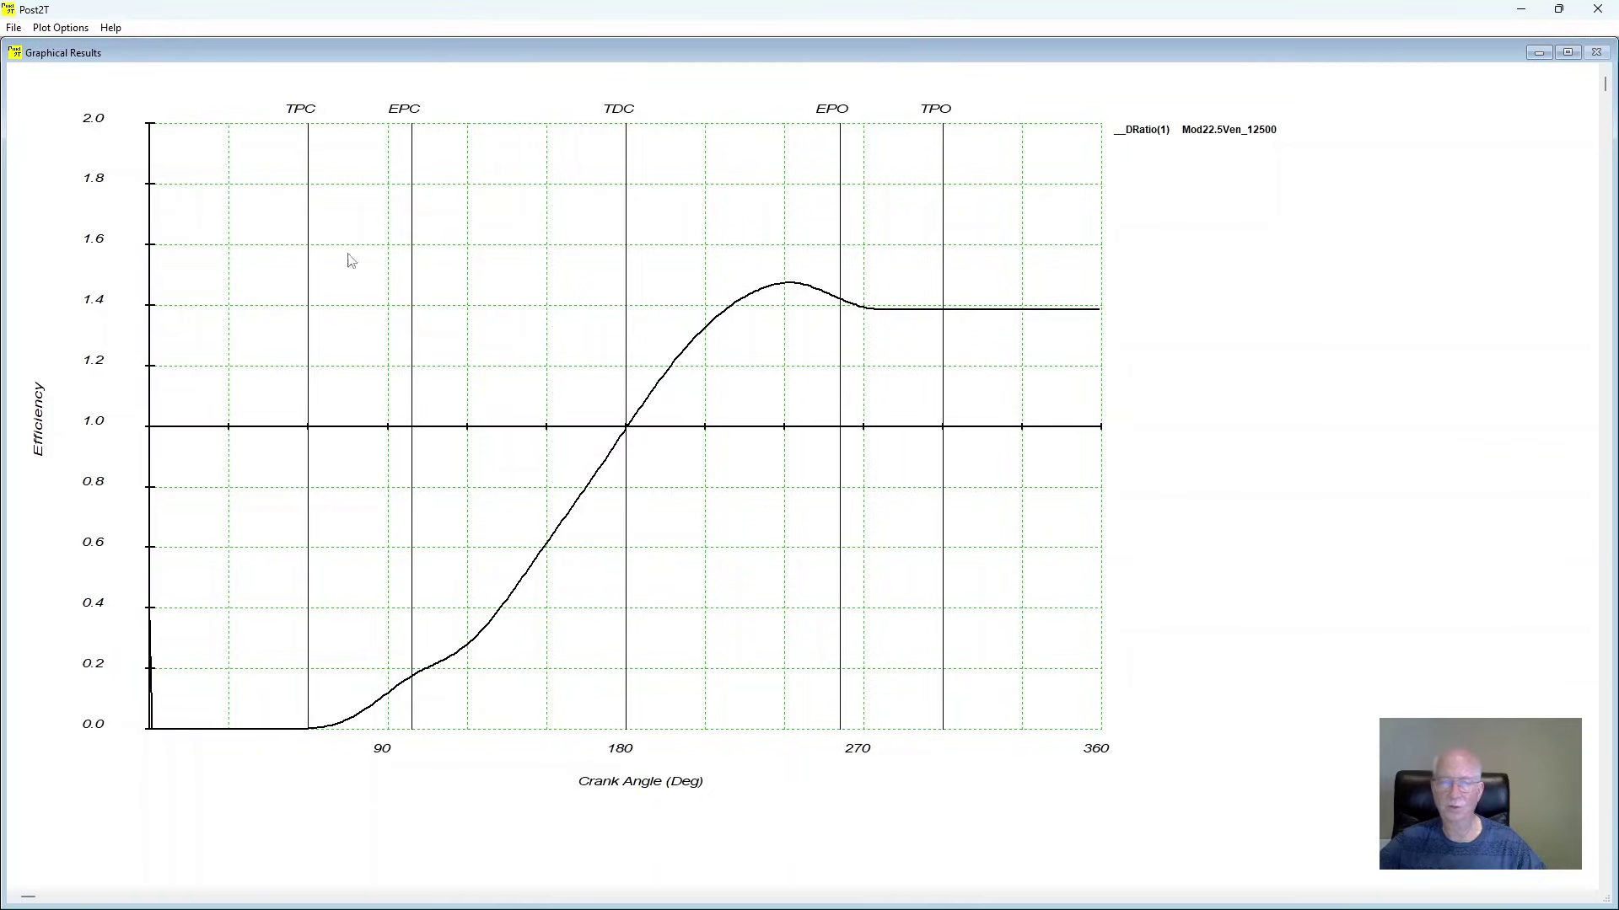
Step: Load the pressure trace file Mod22.5Ven_12500.out alongside the efficiency file
{"action": "left_click", "coordinate": [62, 27]}
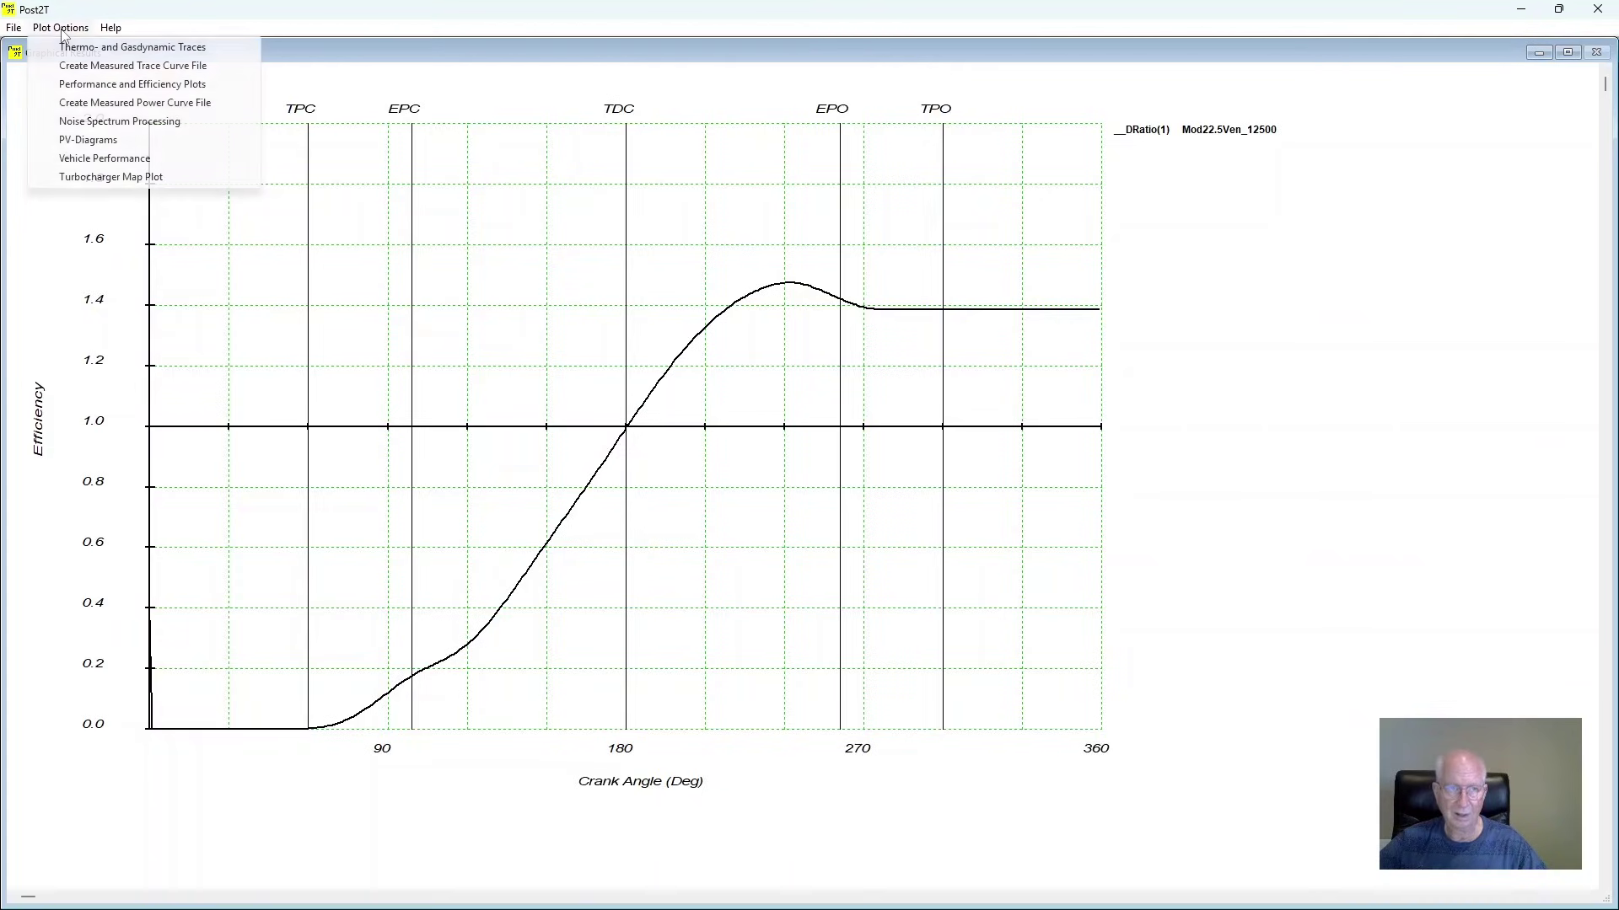
{"action": "left_click", "coordinate": [97, 47]}
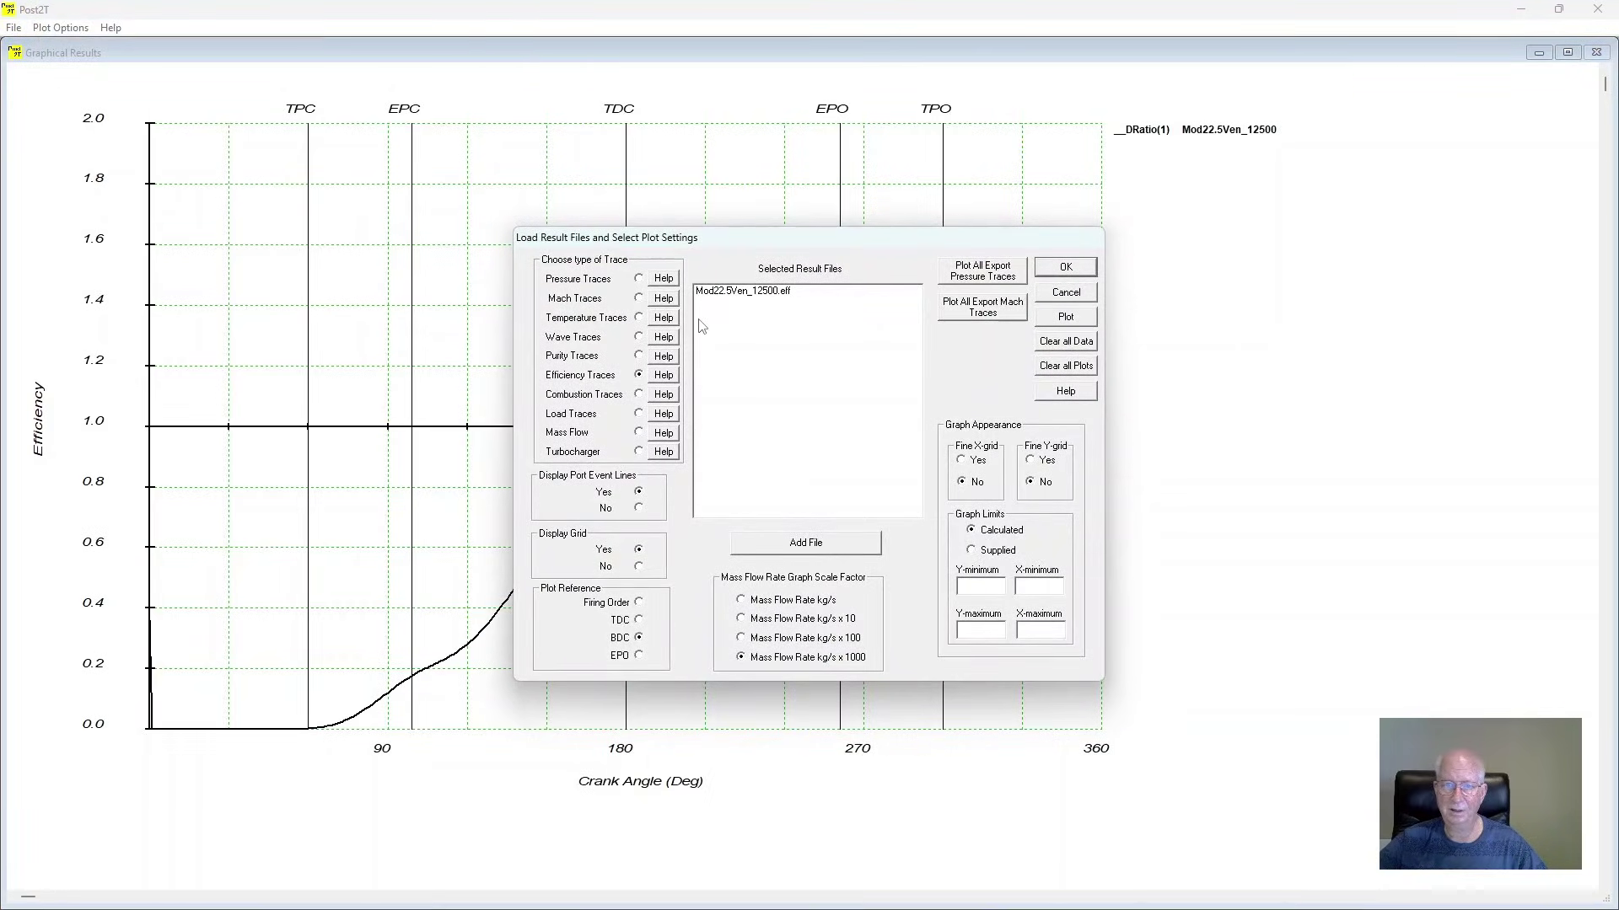
{"action": "left_click", "coordinate": [639, 279]}
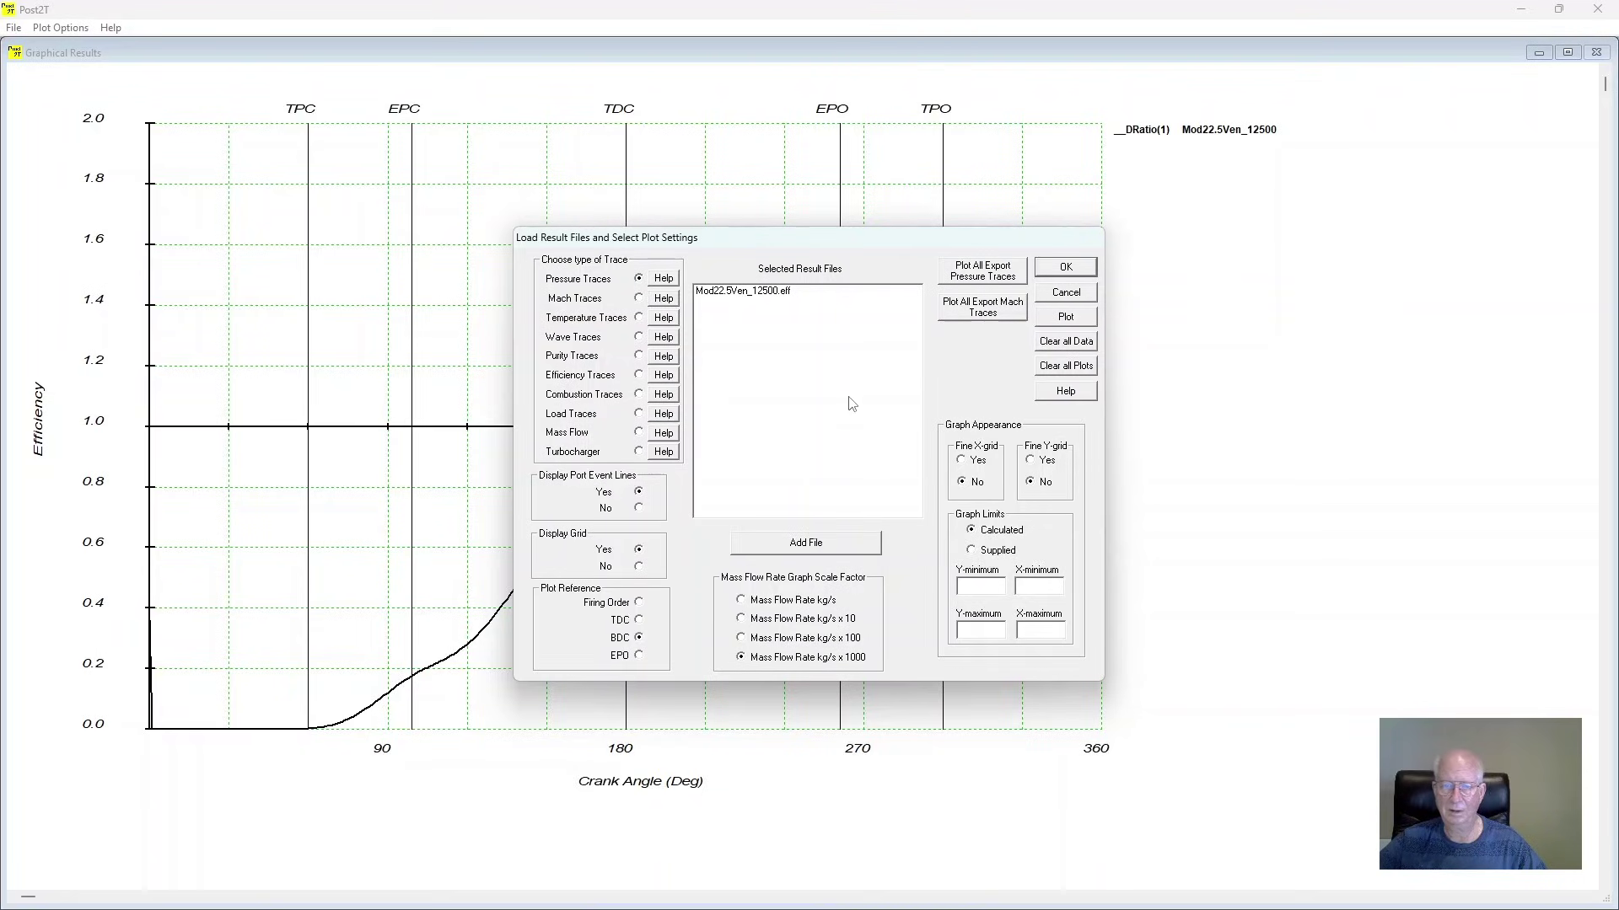
{"action": "left_click", "coordinate": [833, 546]}
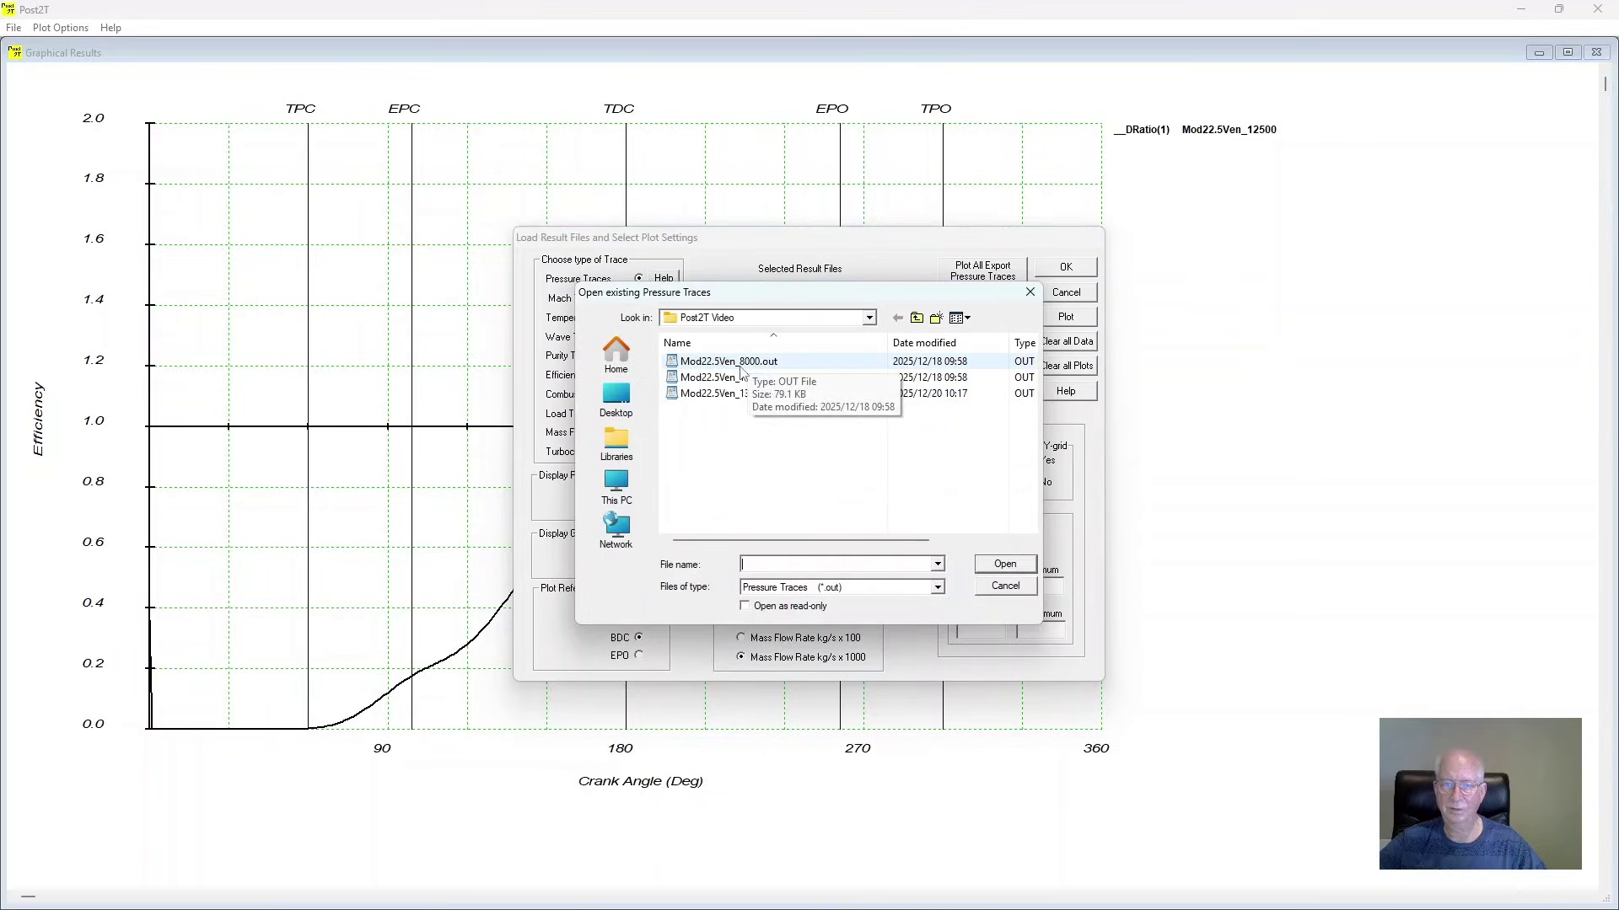
{"action": "left_click", "coordinate": [731, 379]}
{"action": "left_click", "coordinate": [730, 379]}
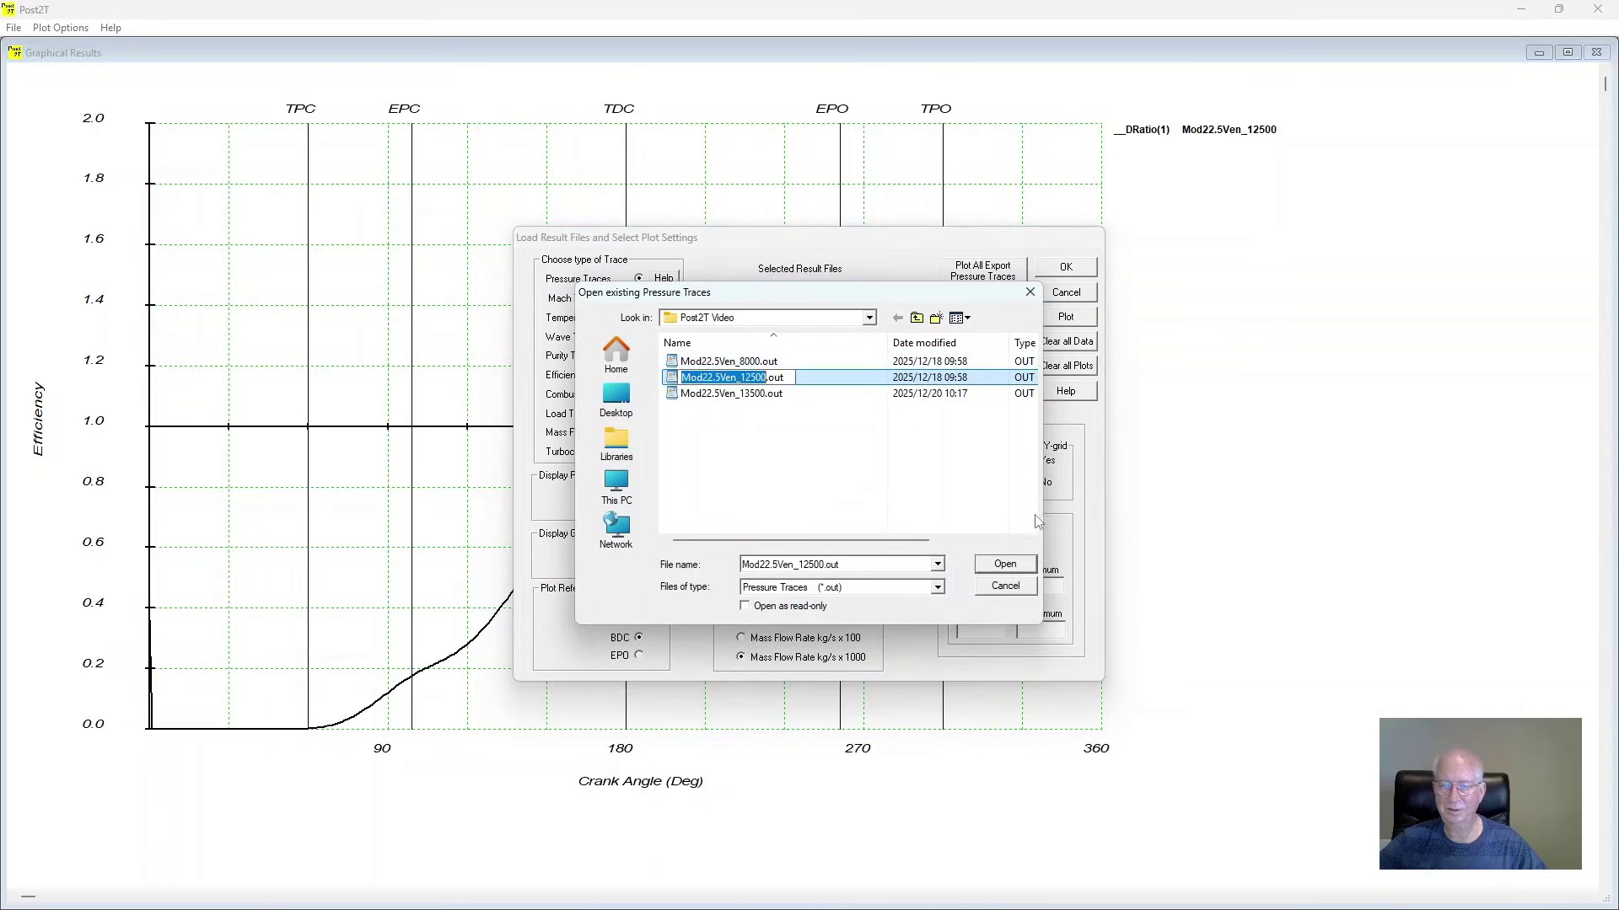
{"action": "left_click", "coordinate": [1014, 569]}
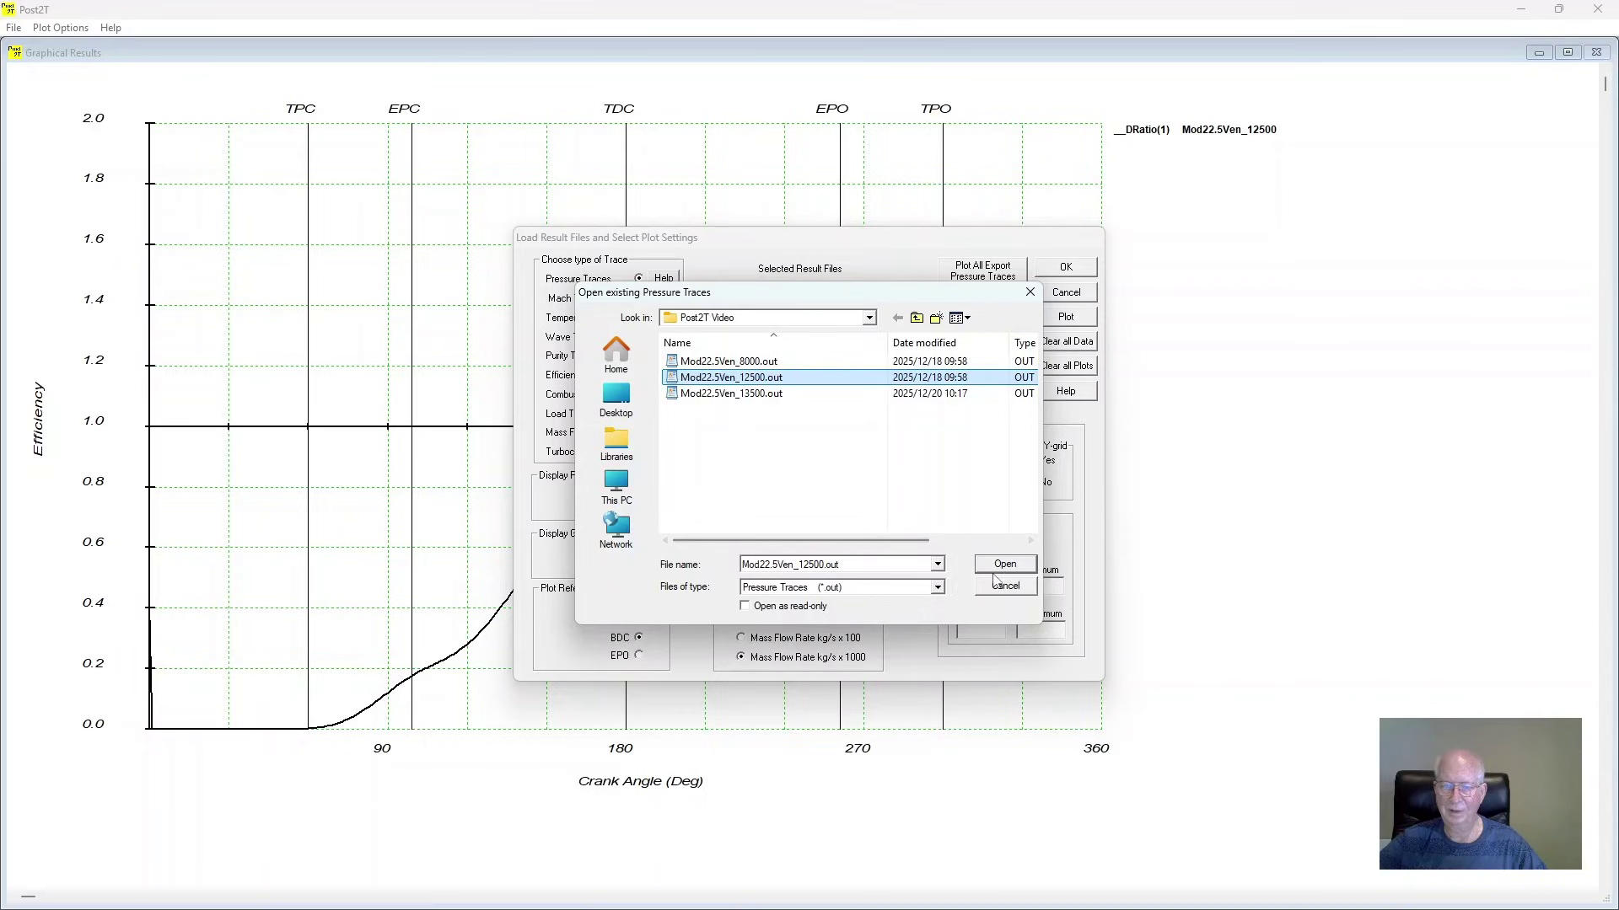
{"action": "left_click", "coordinate": [1003, 564]}
Step: Plot the Disp(1)/10 trace from Mod22.5Ven_12500.out together with the delivery ratio trace
{"action": "left_click", "coordinate": [739, 303]}
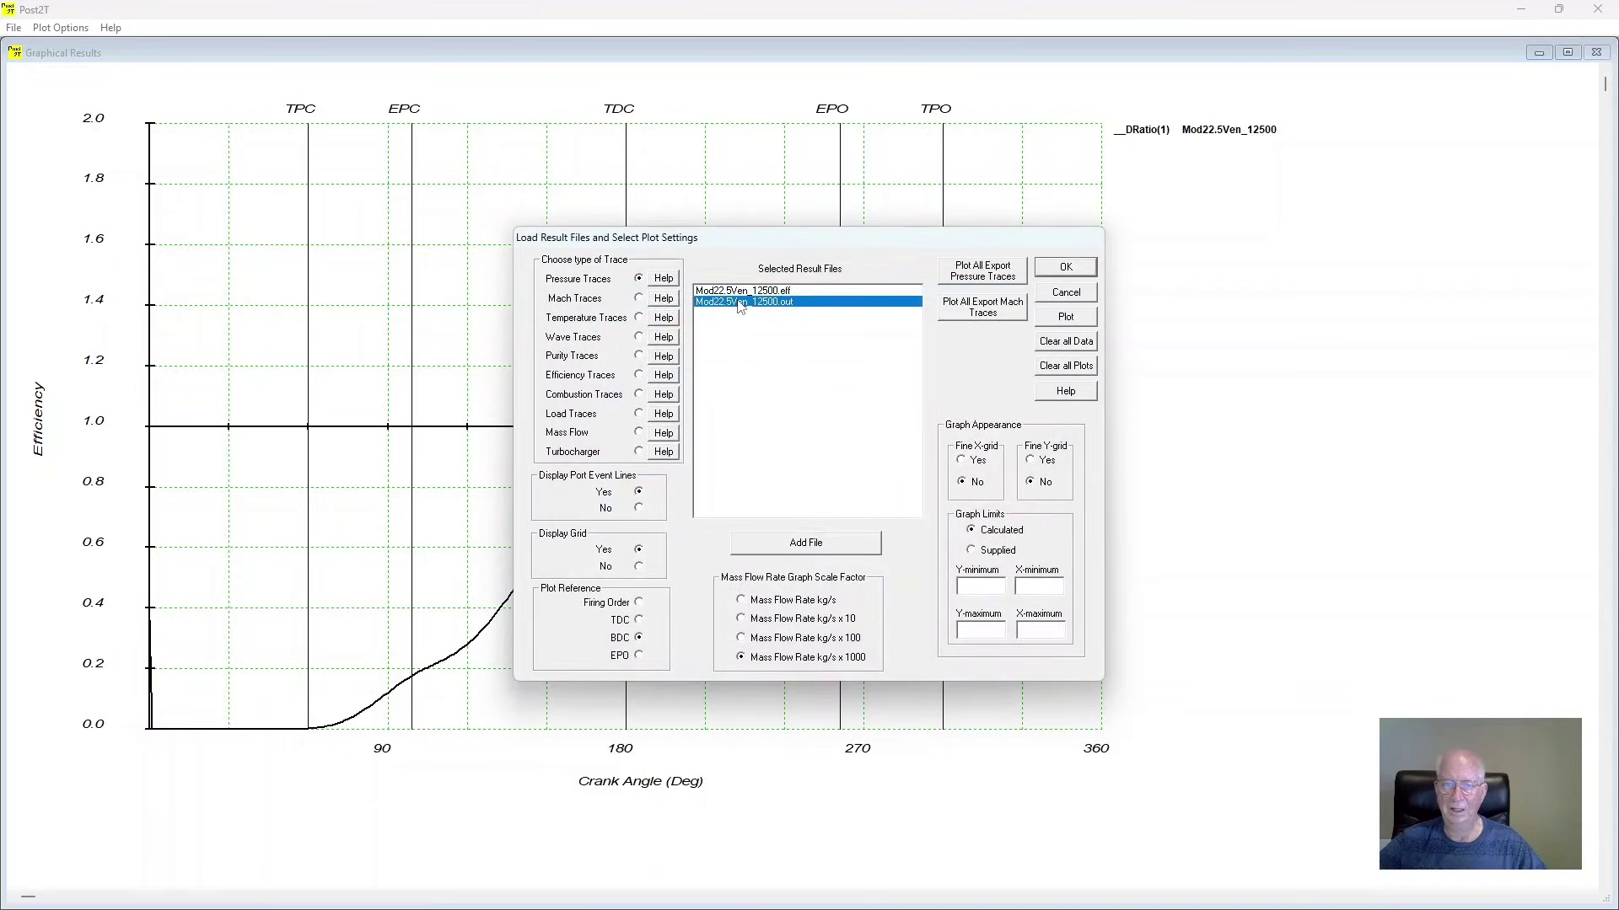
{"action": "left_click", "coordinate": [725, 300]}
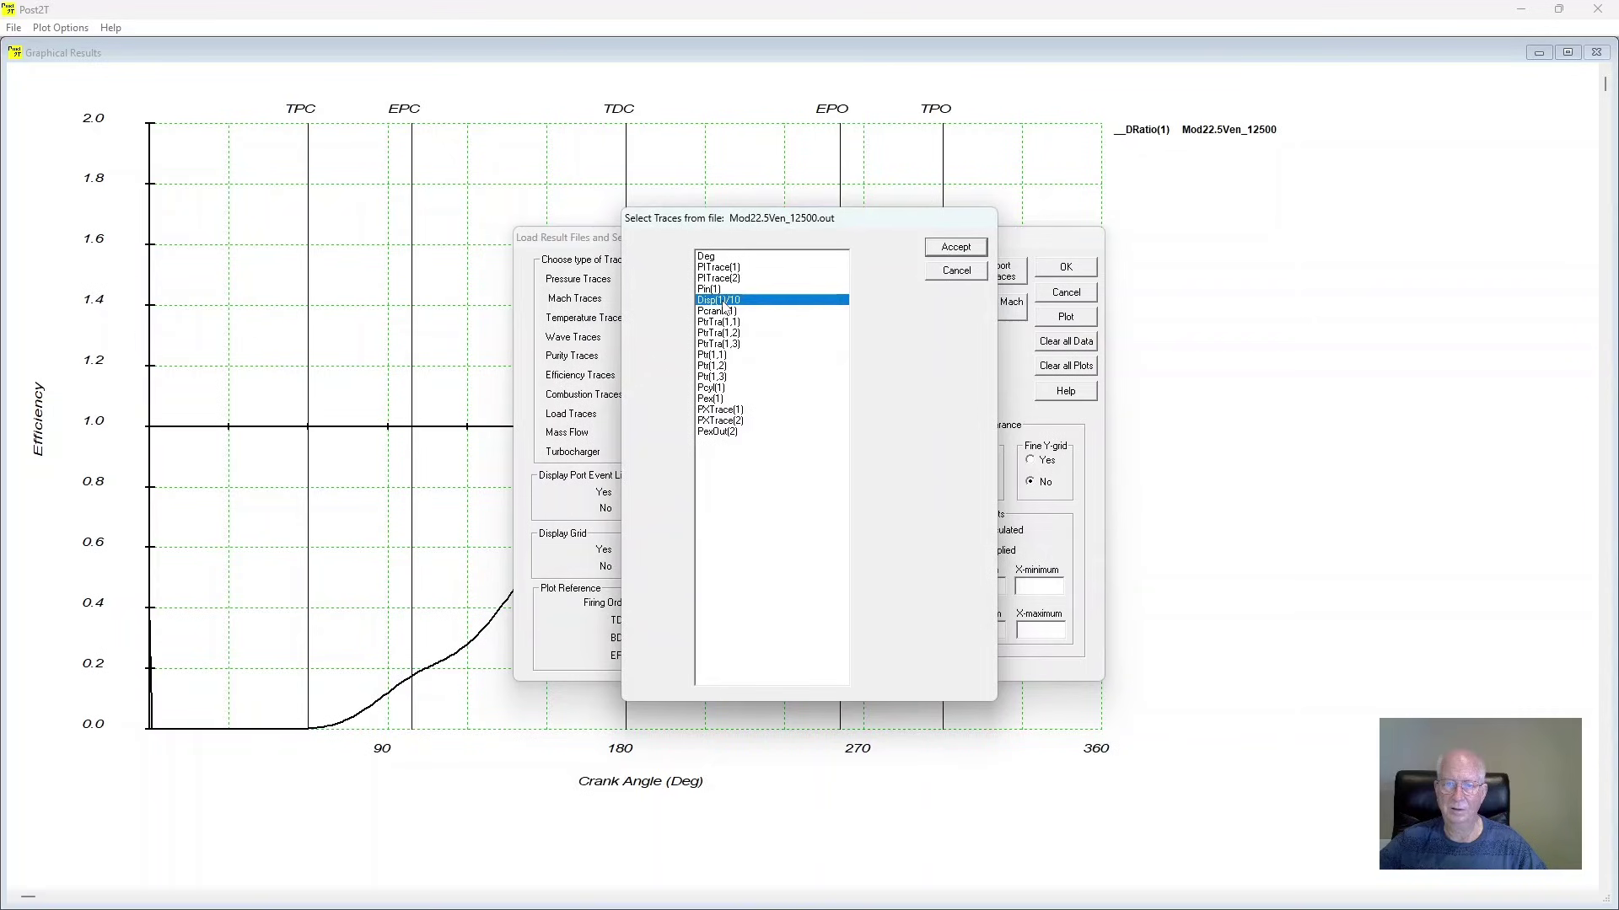
{"action": "left_click", "coordinate": [956, 247]}
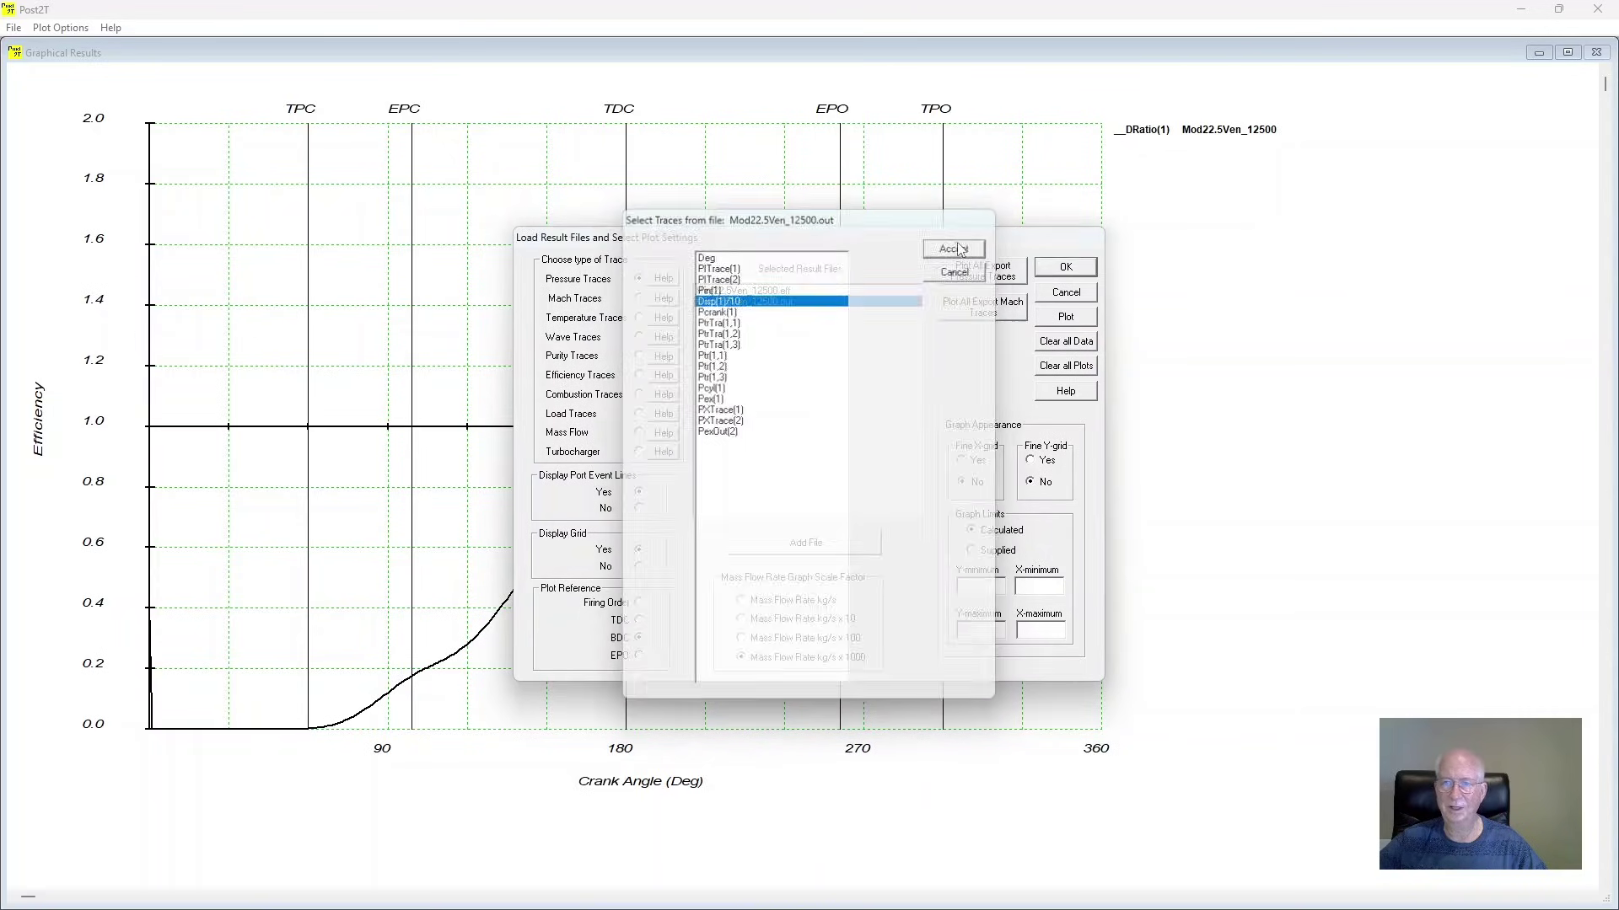
{"action": "left_click", "coordinate": [1065, 268]}
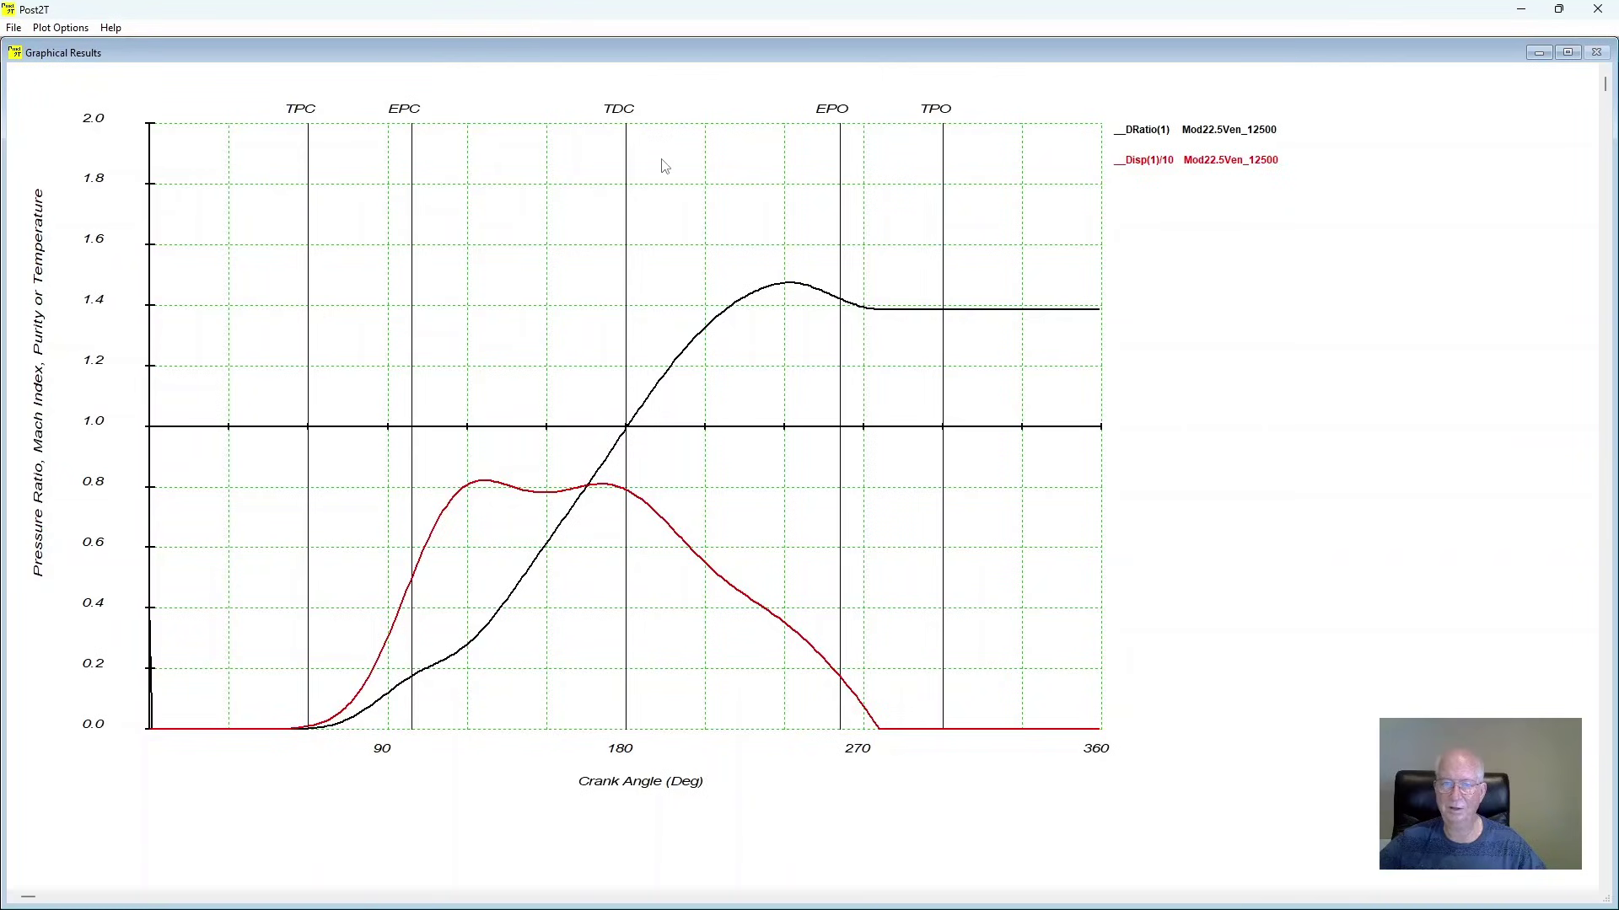
Step: Try to add the mass flow trace file Mod22.5Ven_12500.dme to the selected result files
{"action": "left_click", "coordinate": [57, 28]}
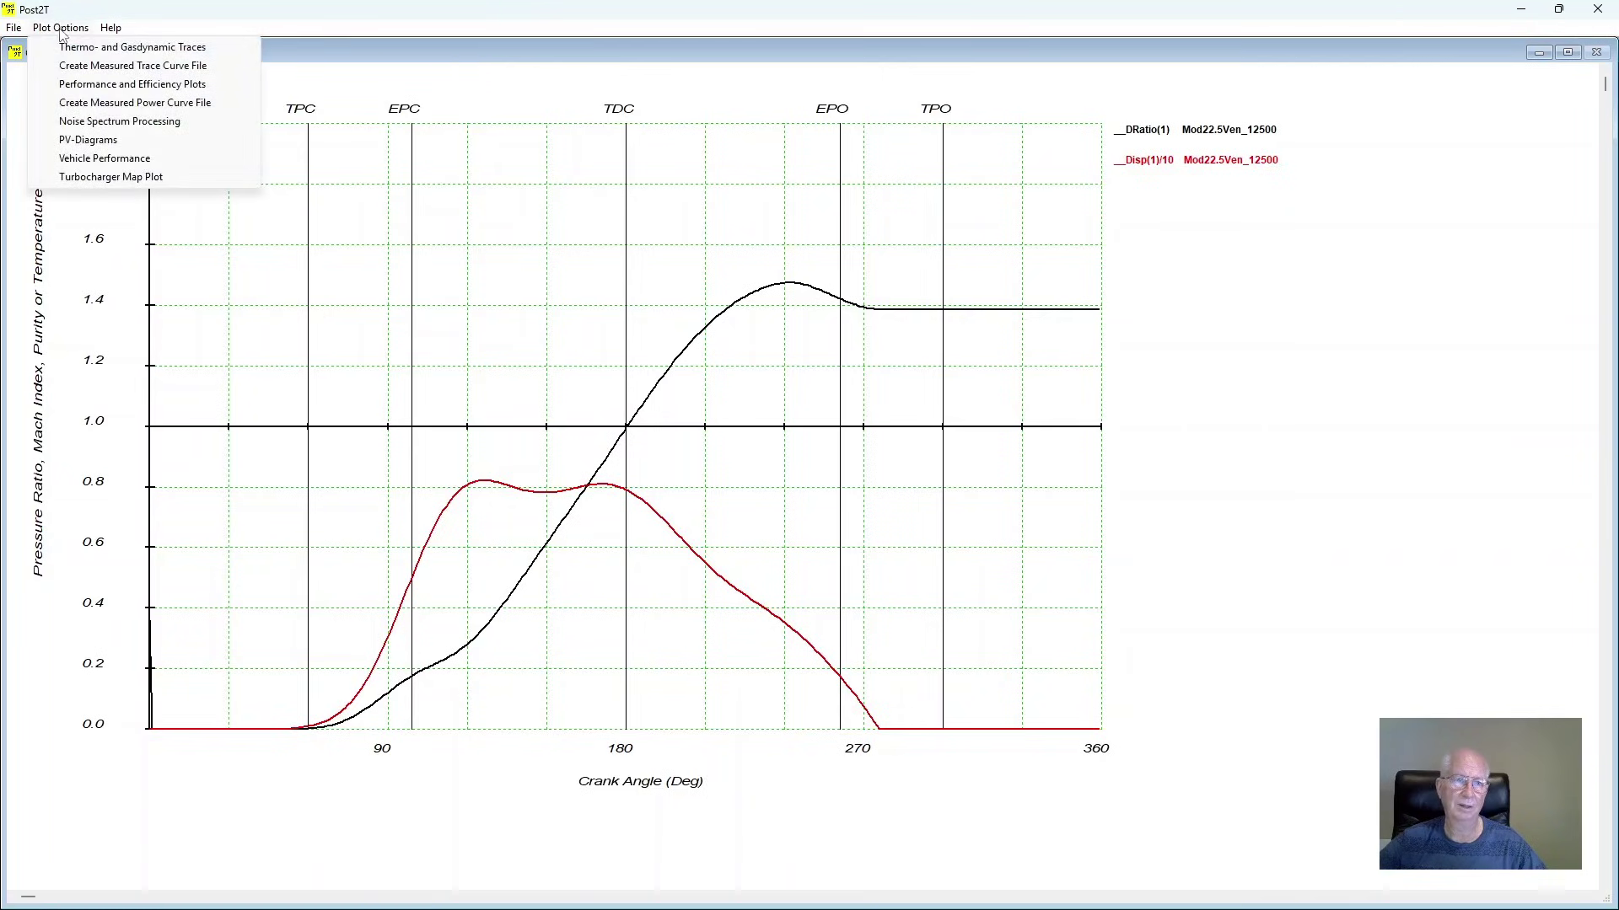
{"action": "left_click", "coordinate": [118, 44]}
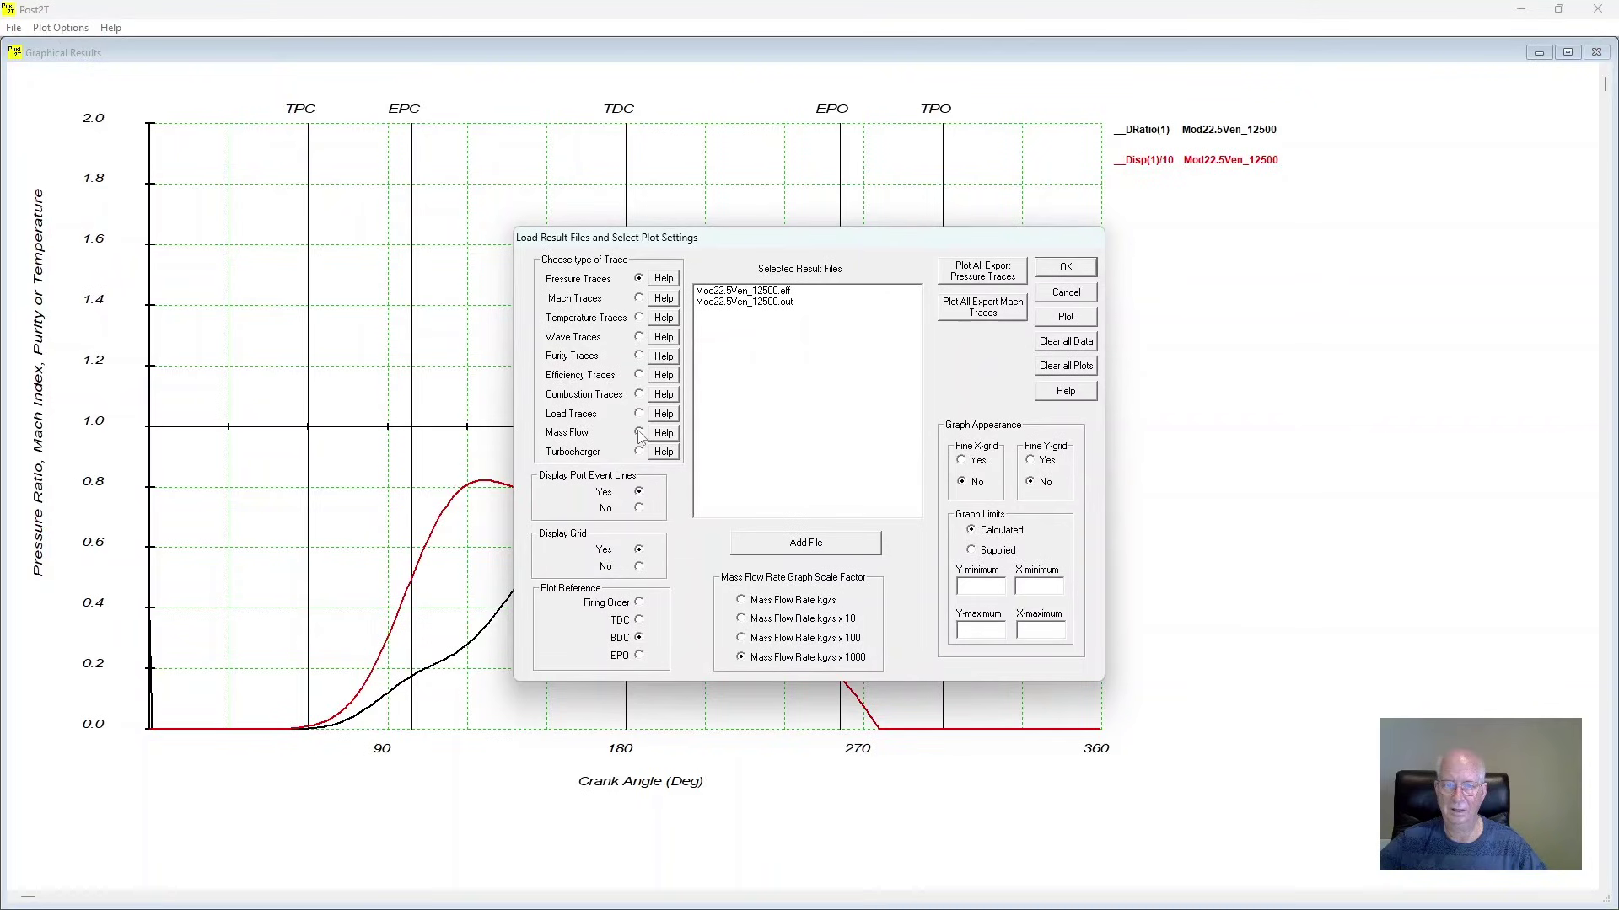
{"action": "left_click", "coordinate": [817, 542]}
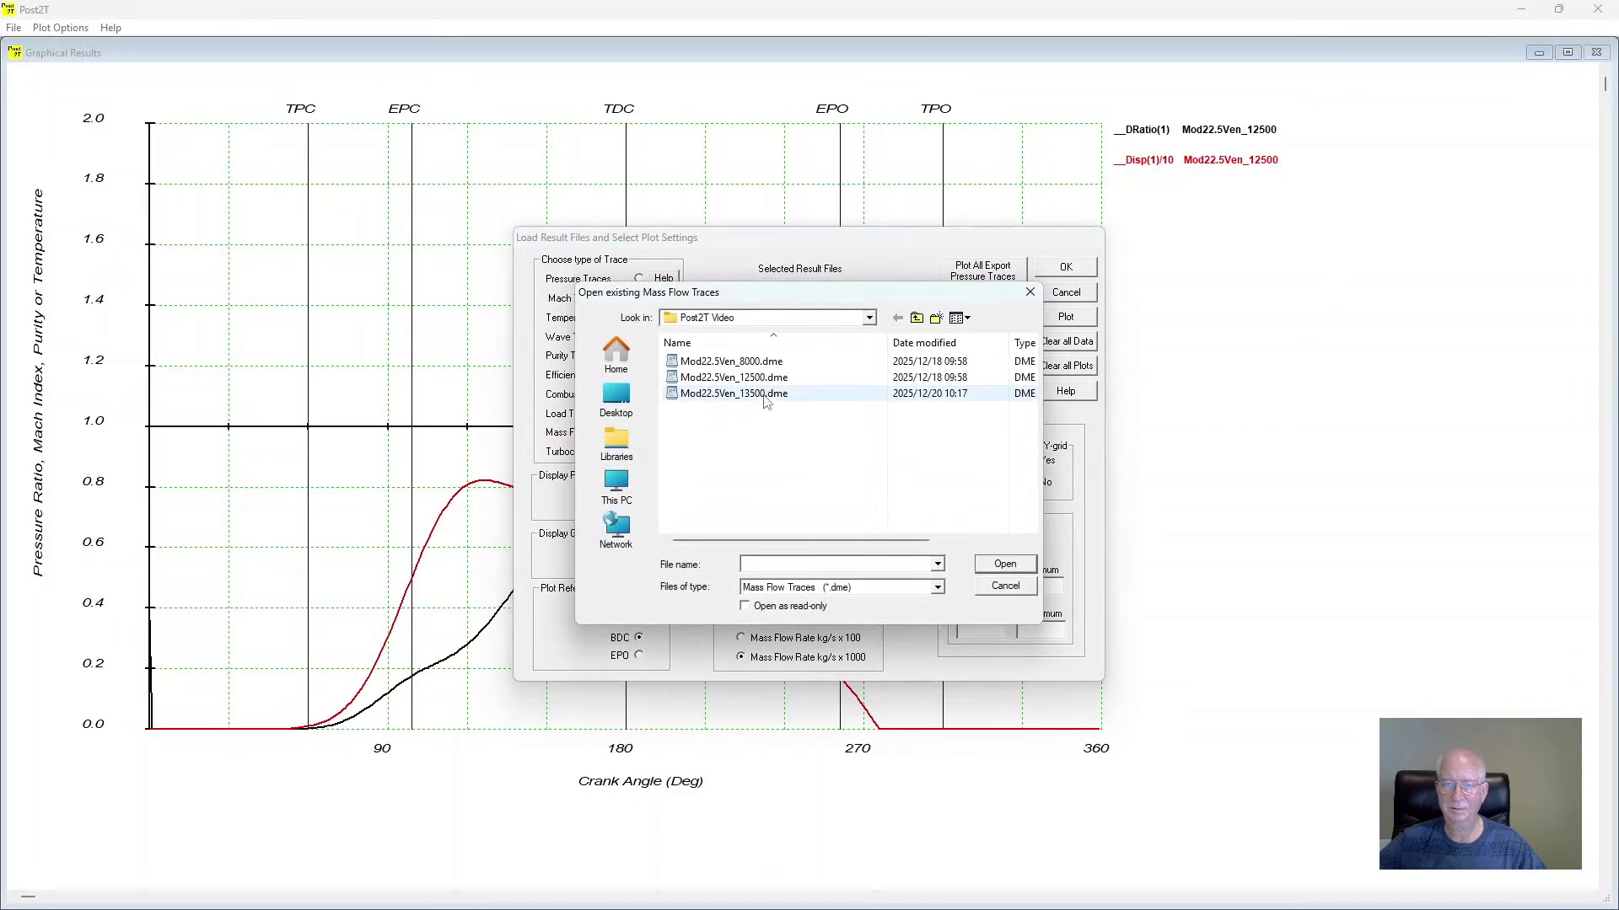
{"action": "double_click", "coordinate": [752, 378]}
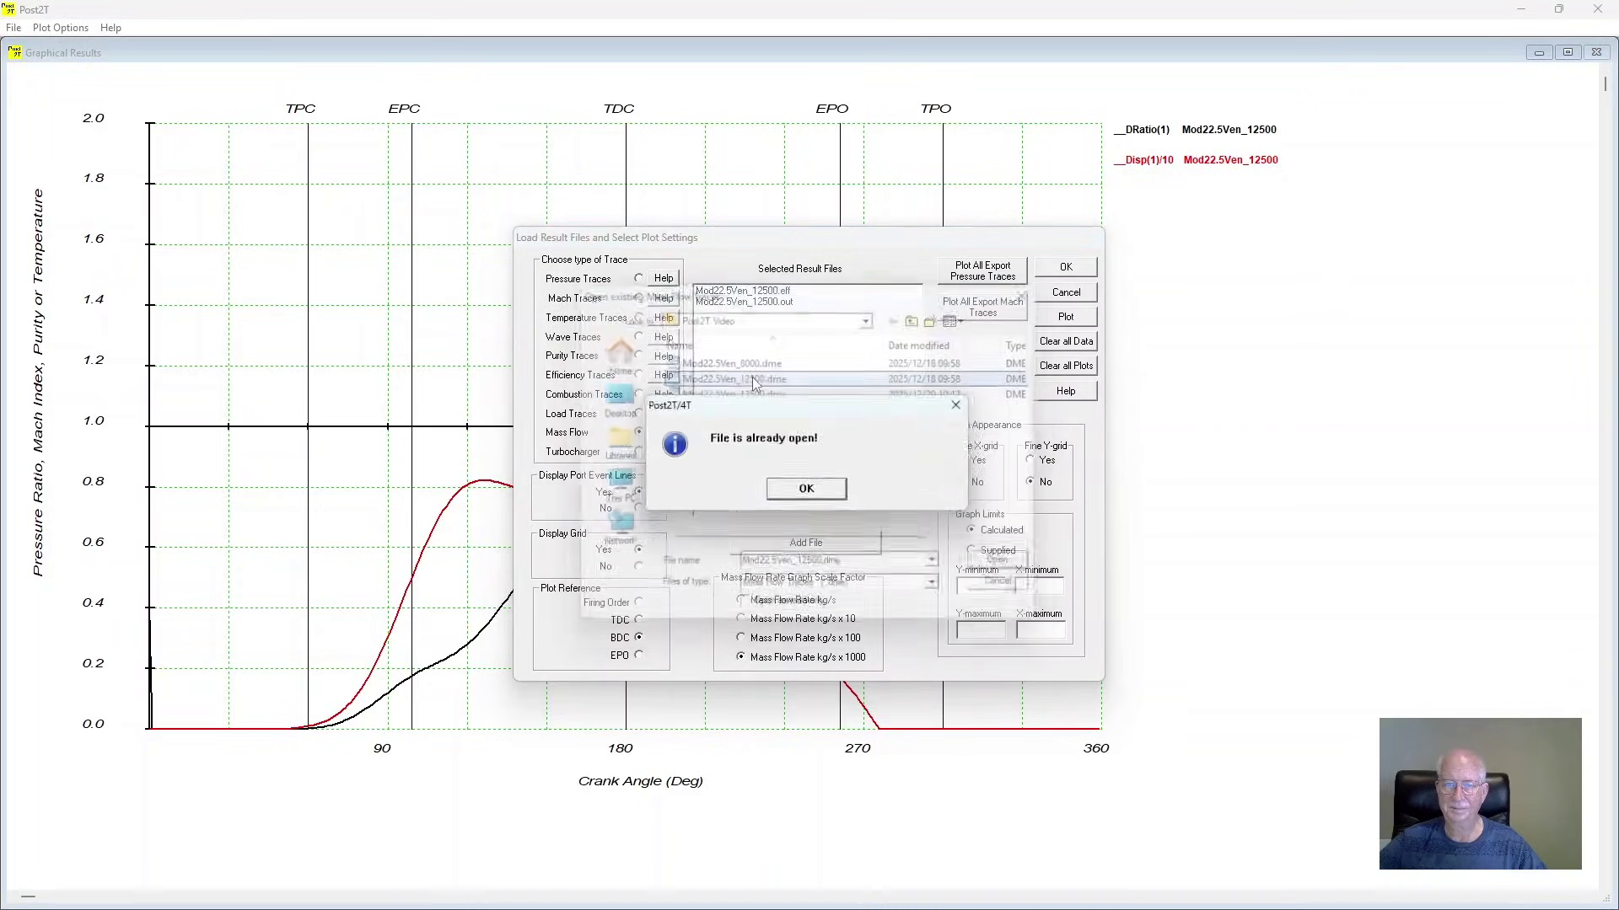
{"action": "left_click", "coordinate": [822, 495]}
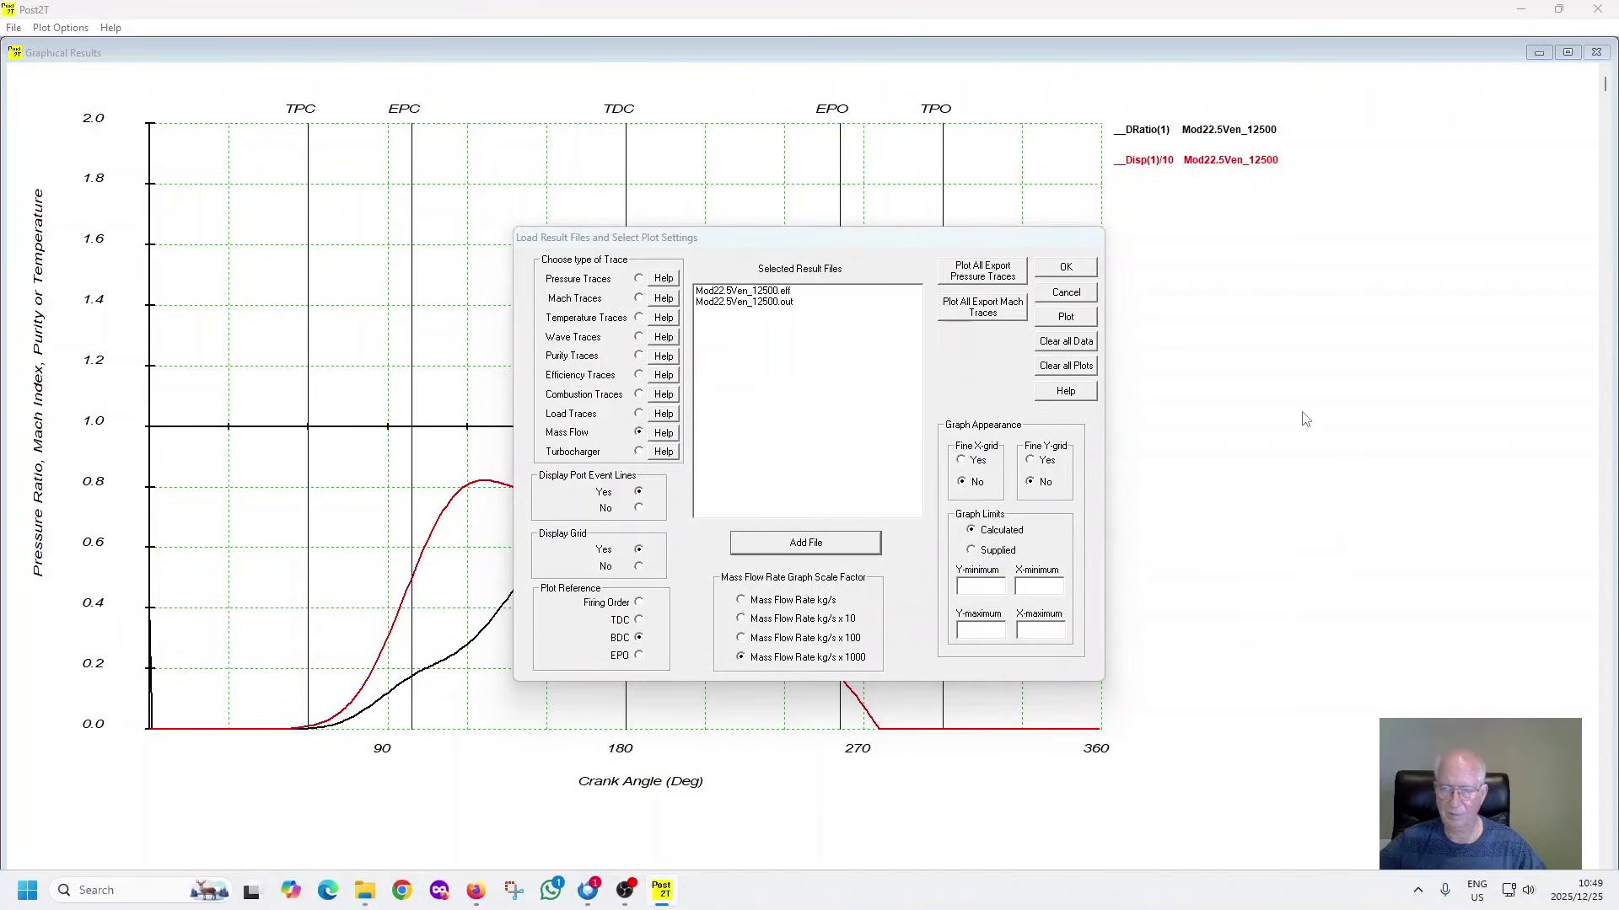
{"action": "left_click", "coordinate": [1076, 297]}
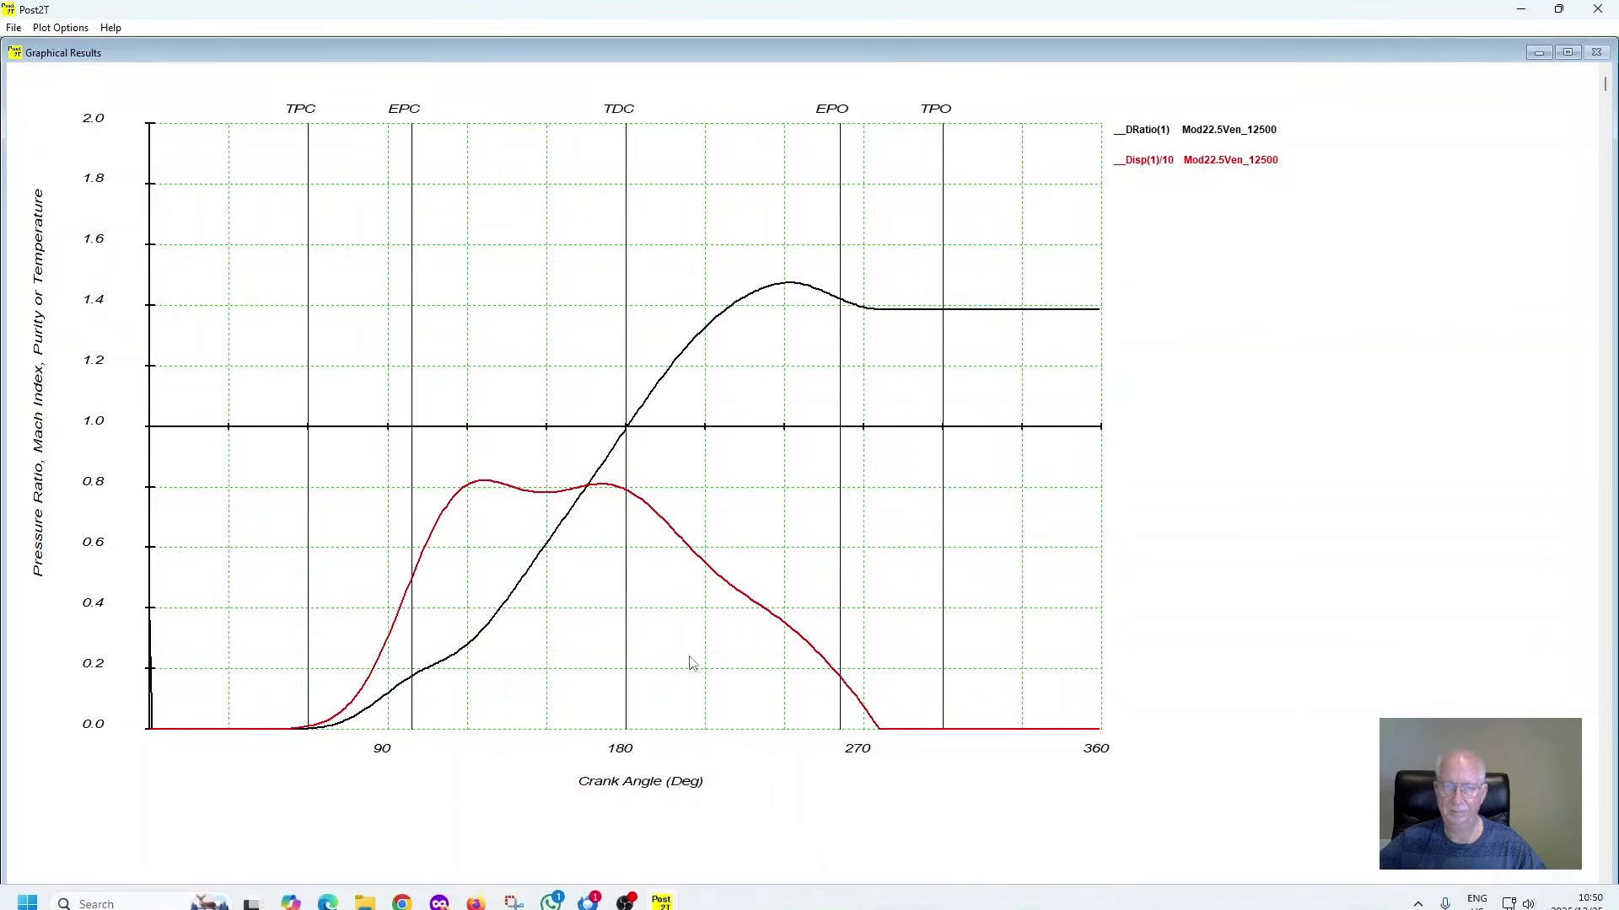
Step: Clear all data and load the purity trace file Mod22.5Ven_12500.pur
{"action": "left_click", "coordinate": [74, 28]}
{"action": "left_click", "coordinate": [113, 49]}
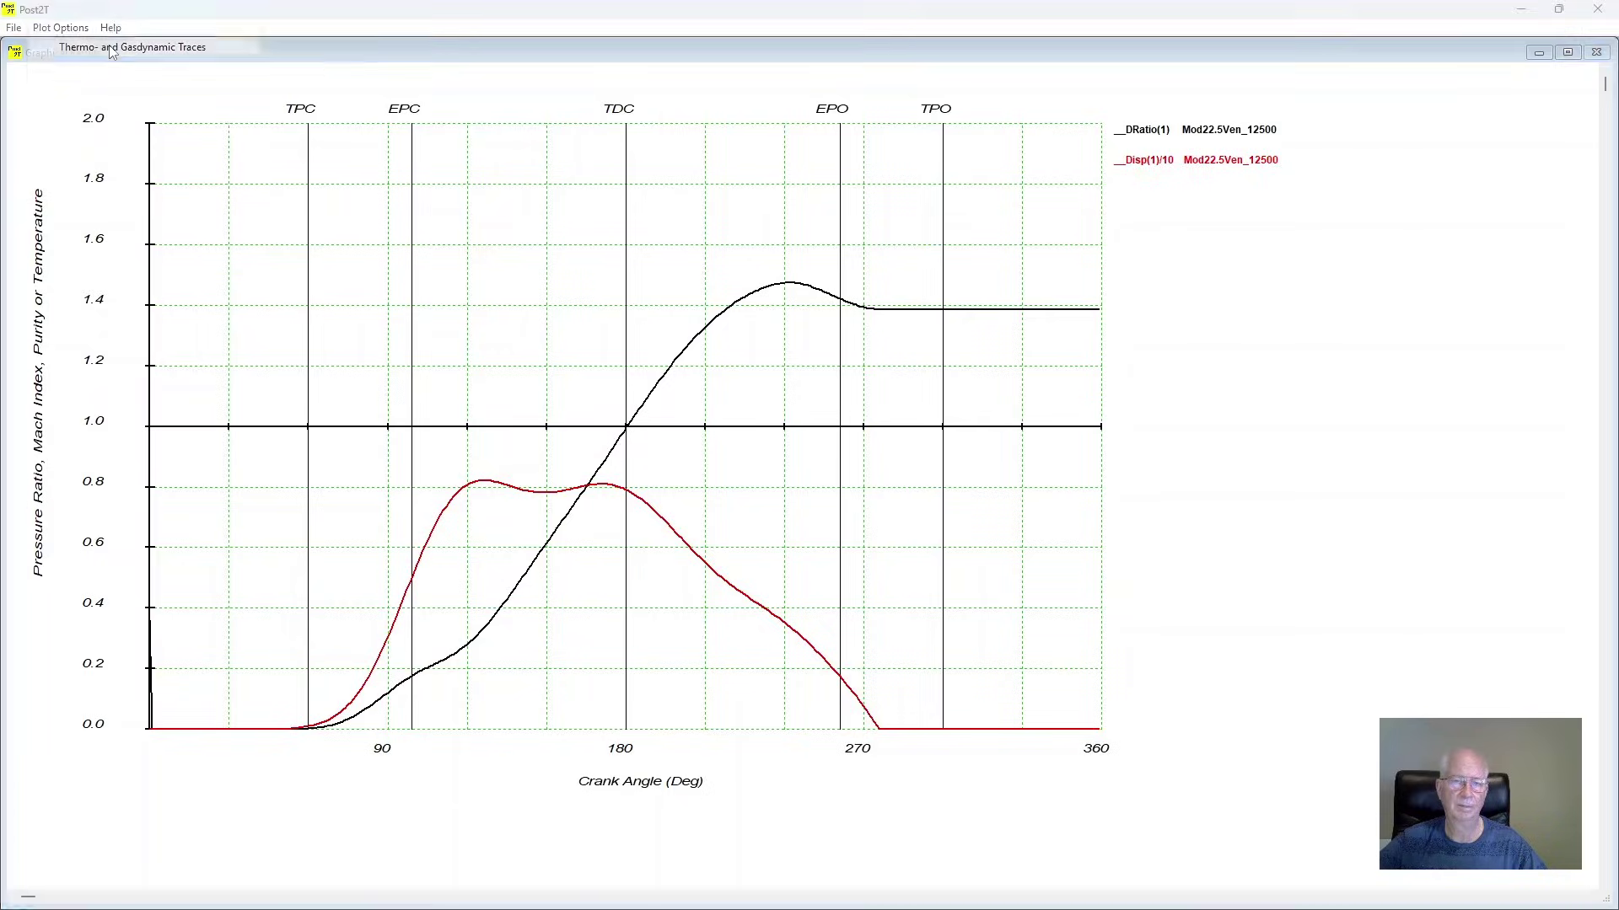
{"action": "left_click", "coordinate": [1067, 345]}
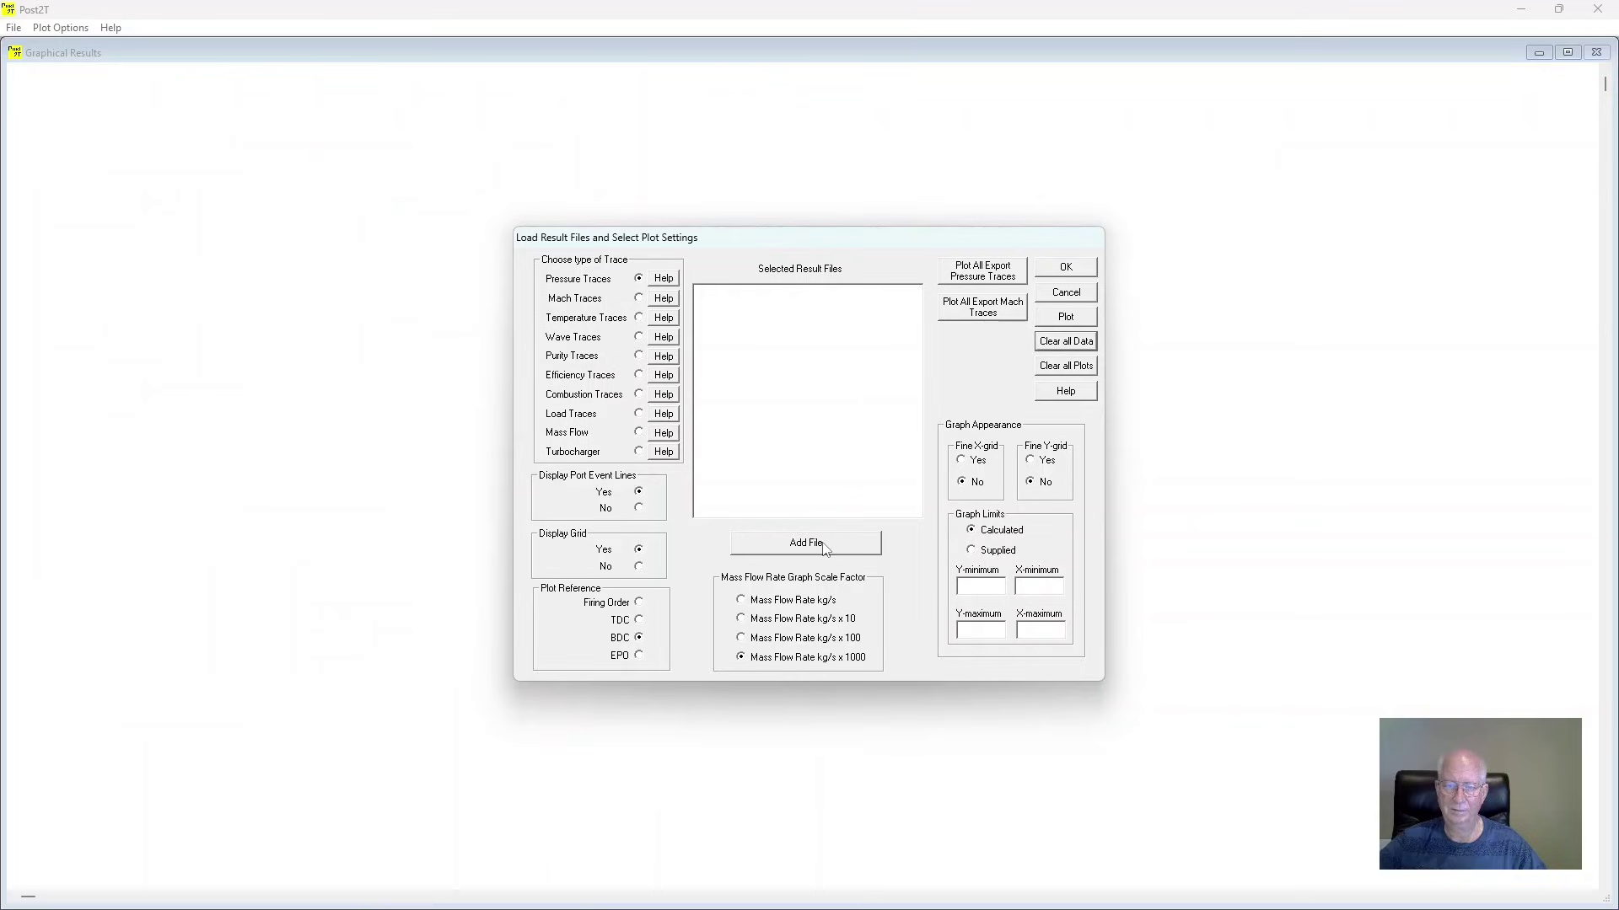
{"action": "left_click", "coordinate": [639, 356]}
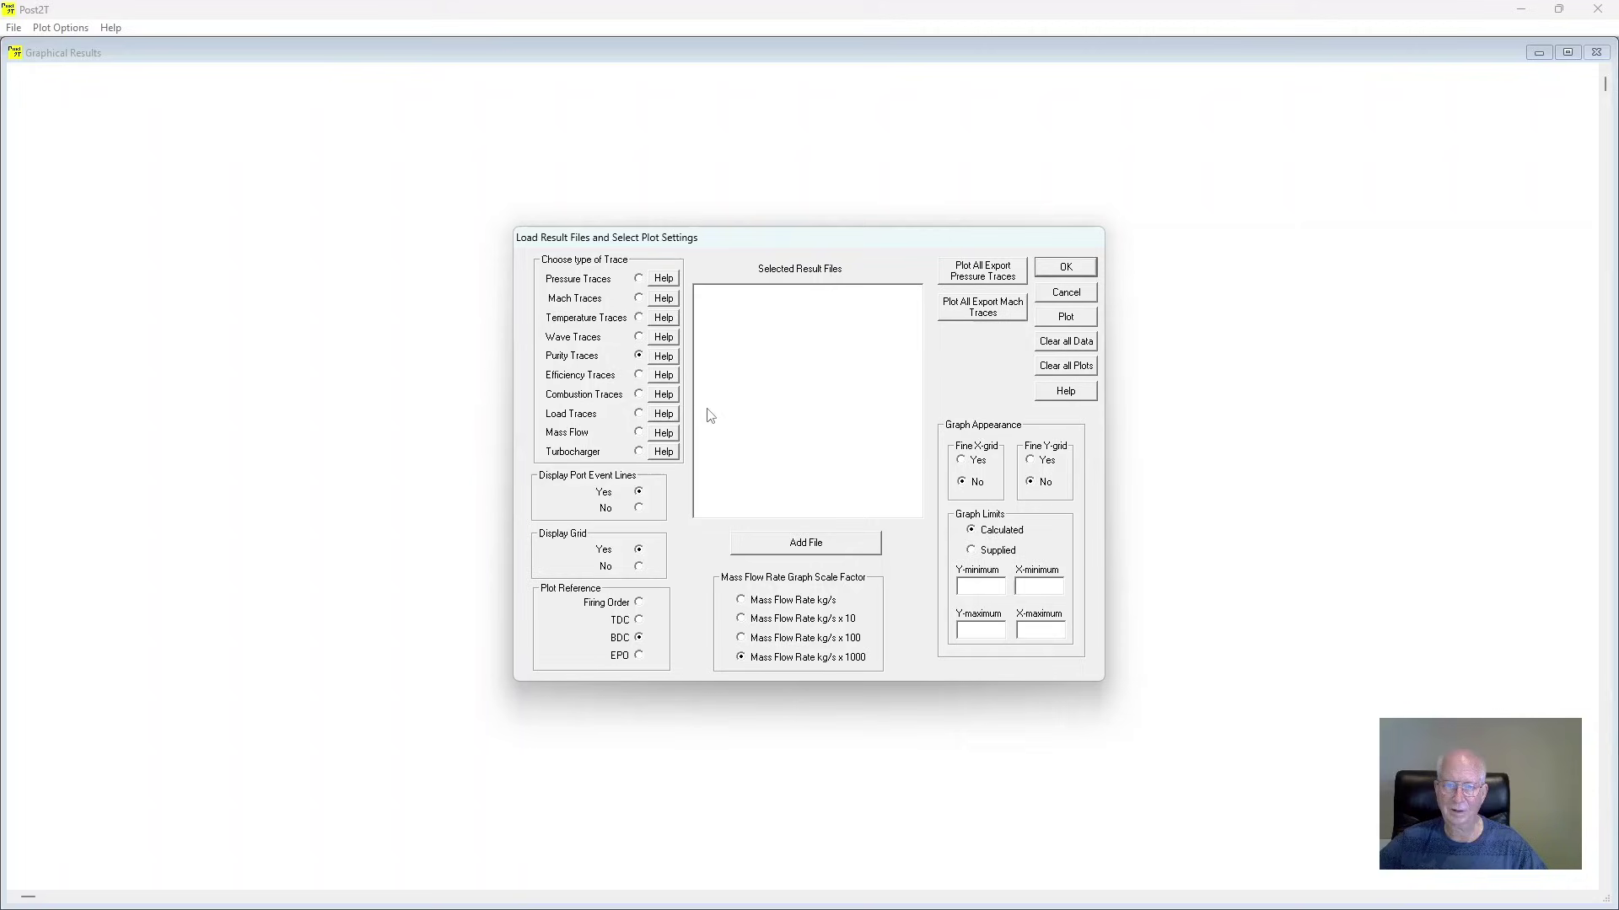
{"action": "left_click", "coordinate": [826, 545]}
{"action": "double_click", "coordinate": [749, 380]}
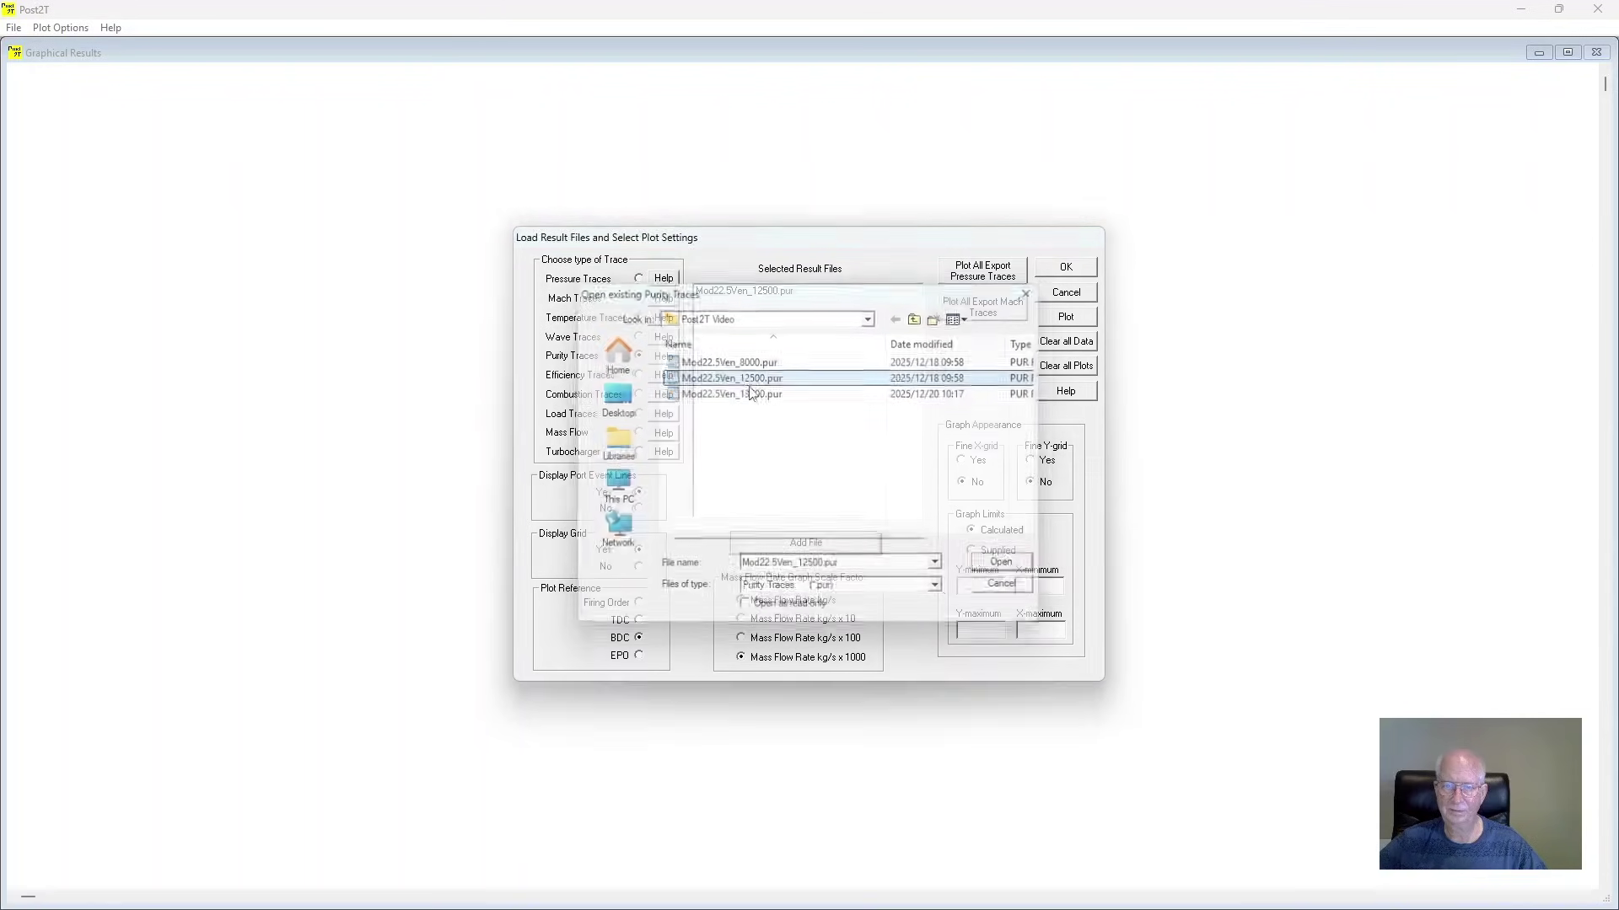
Step: Try to add the 12500 pressure trace file alongside the purity file
{"action": "left_click", "coordinate": [639, 279]}
{"action": "left_click", "coordinate": [842, 549]}
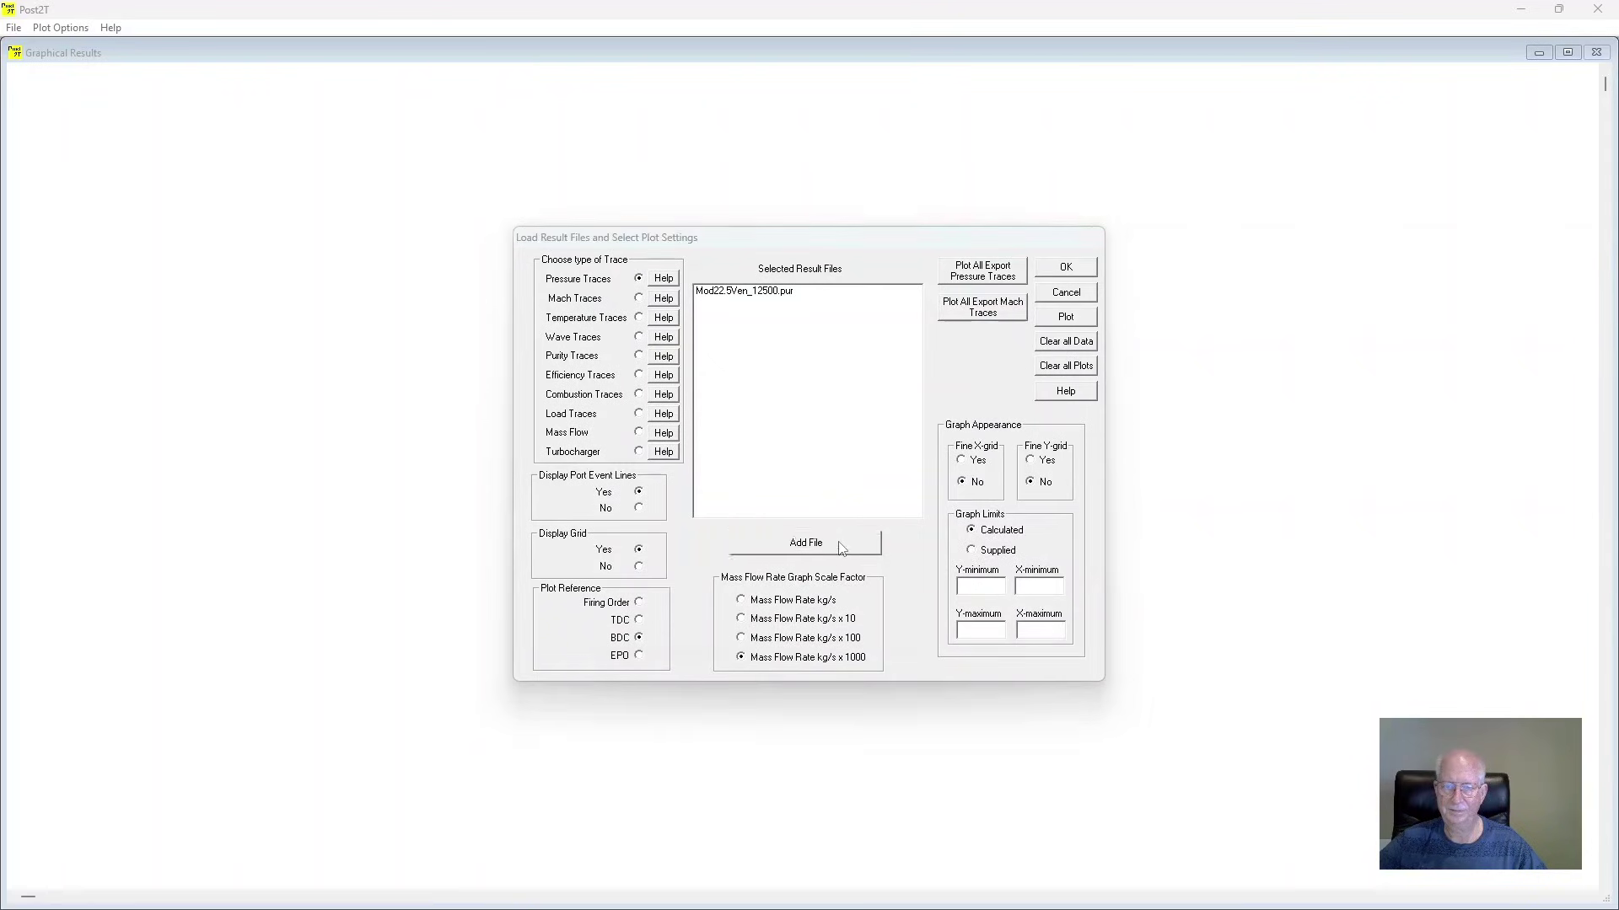
{"action": "left_click", "coordinate": [774, 380]}
{"action": "double_click", "coordinate": [774, 379]}
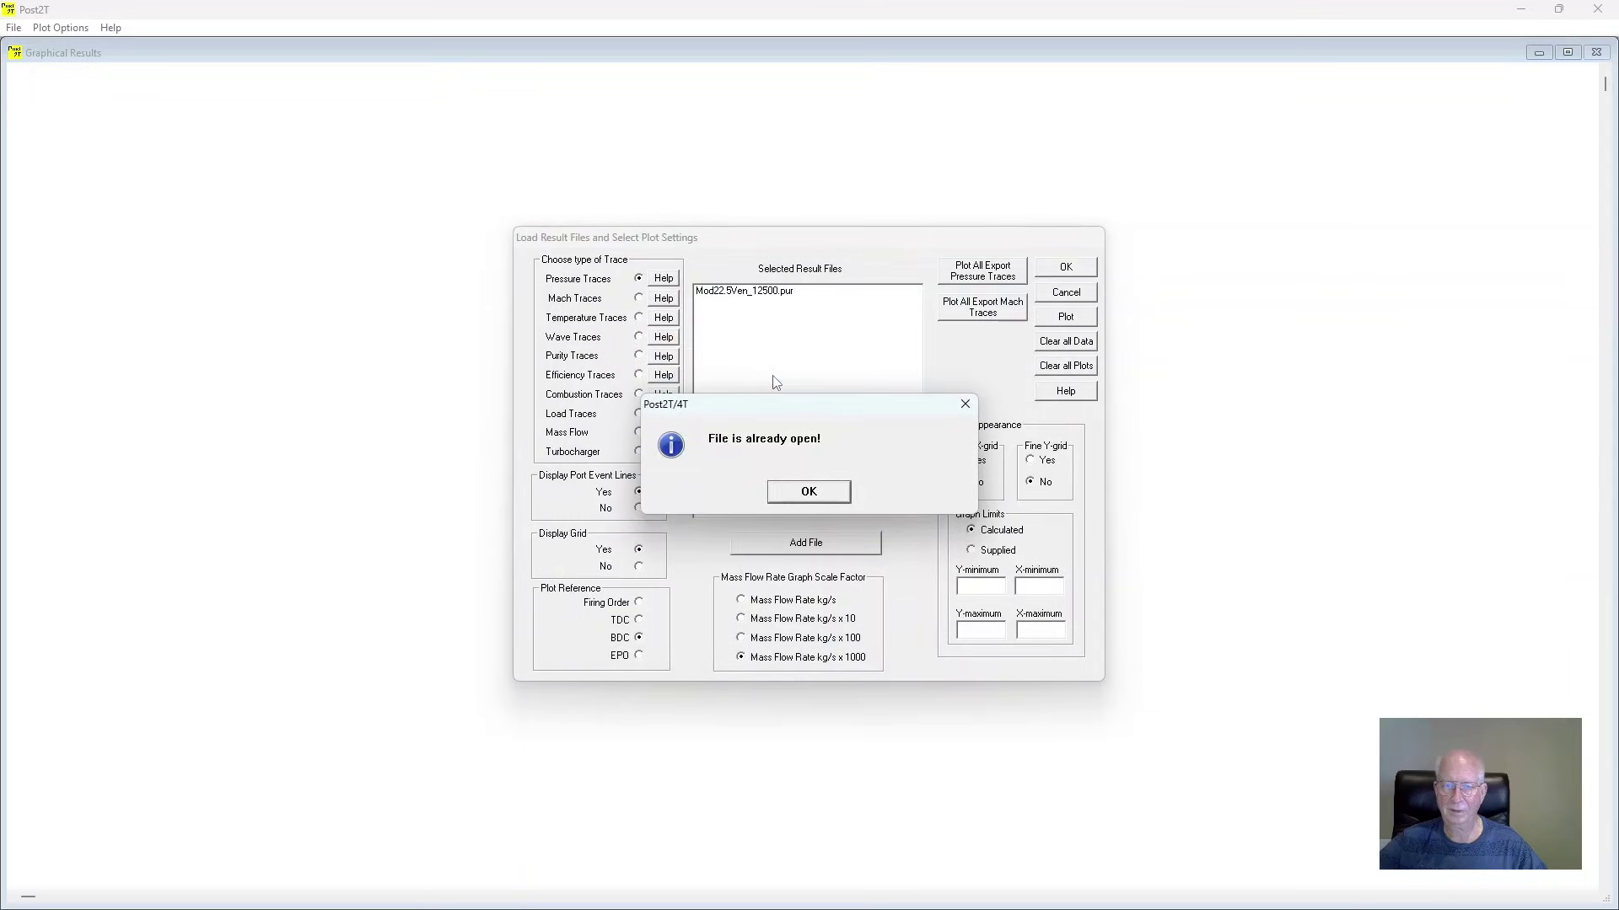
{"action": "left_click", "coordinate": [806, 492]}
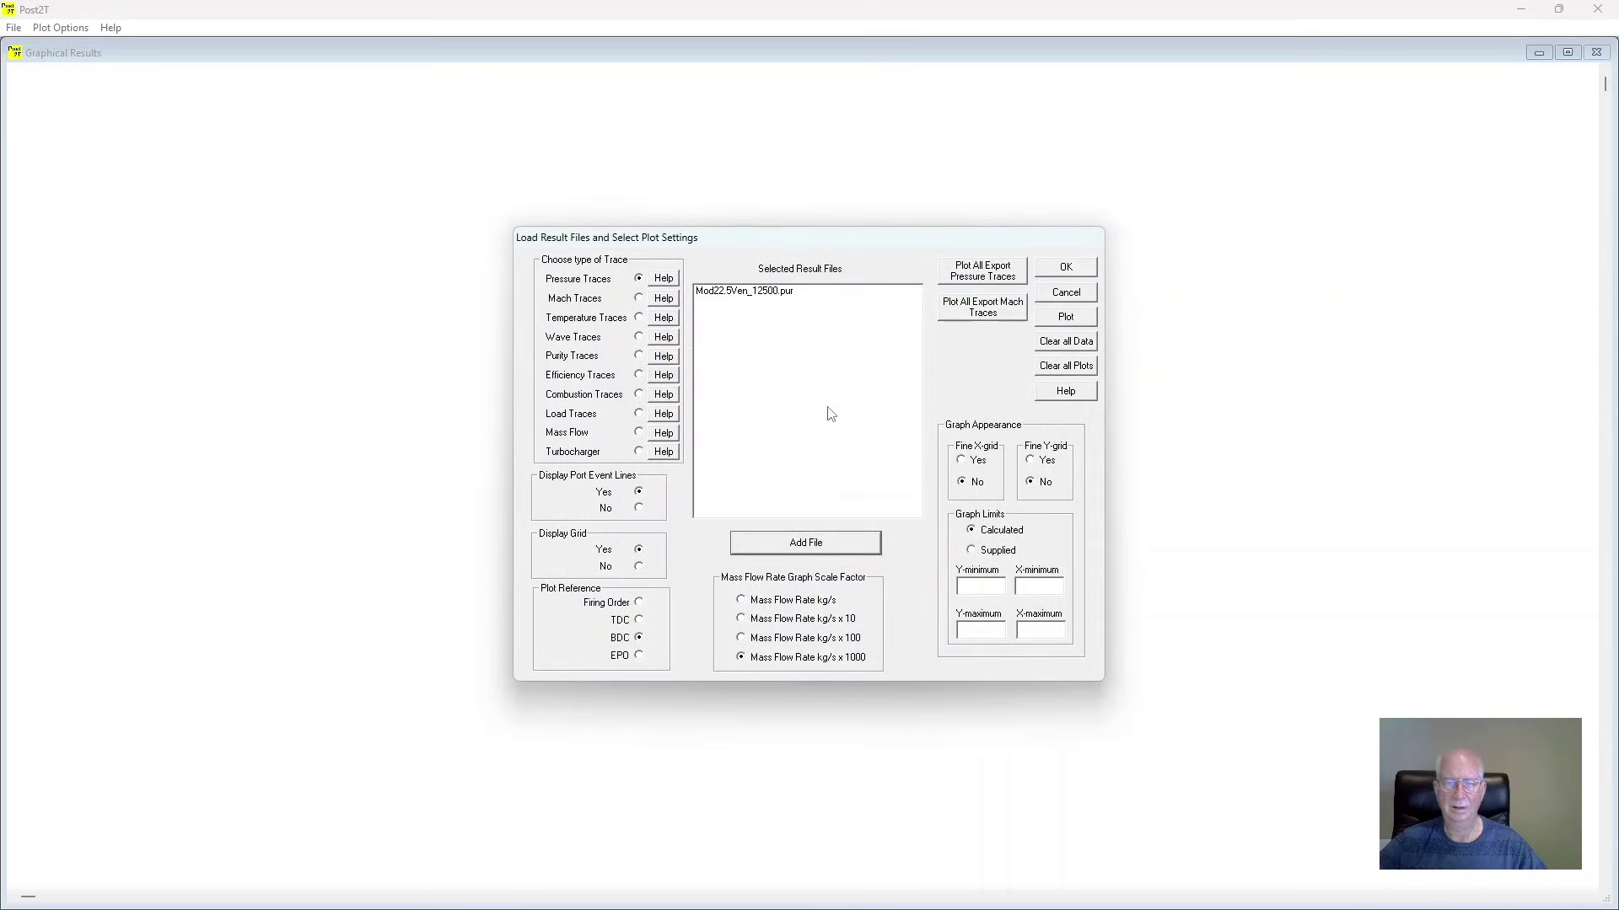
Step: Review the traces available in Mod22.5Ven_12500.pur and leave without selecting any
{"action": "double_click", "coordinate": [763, 291]}
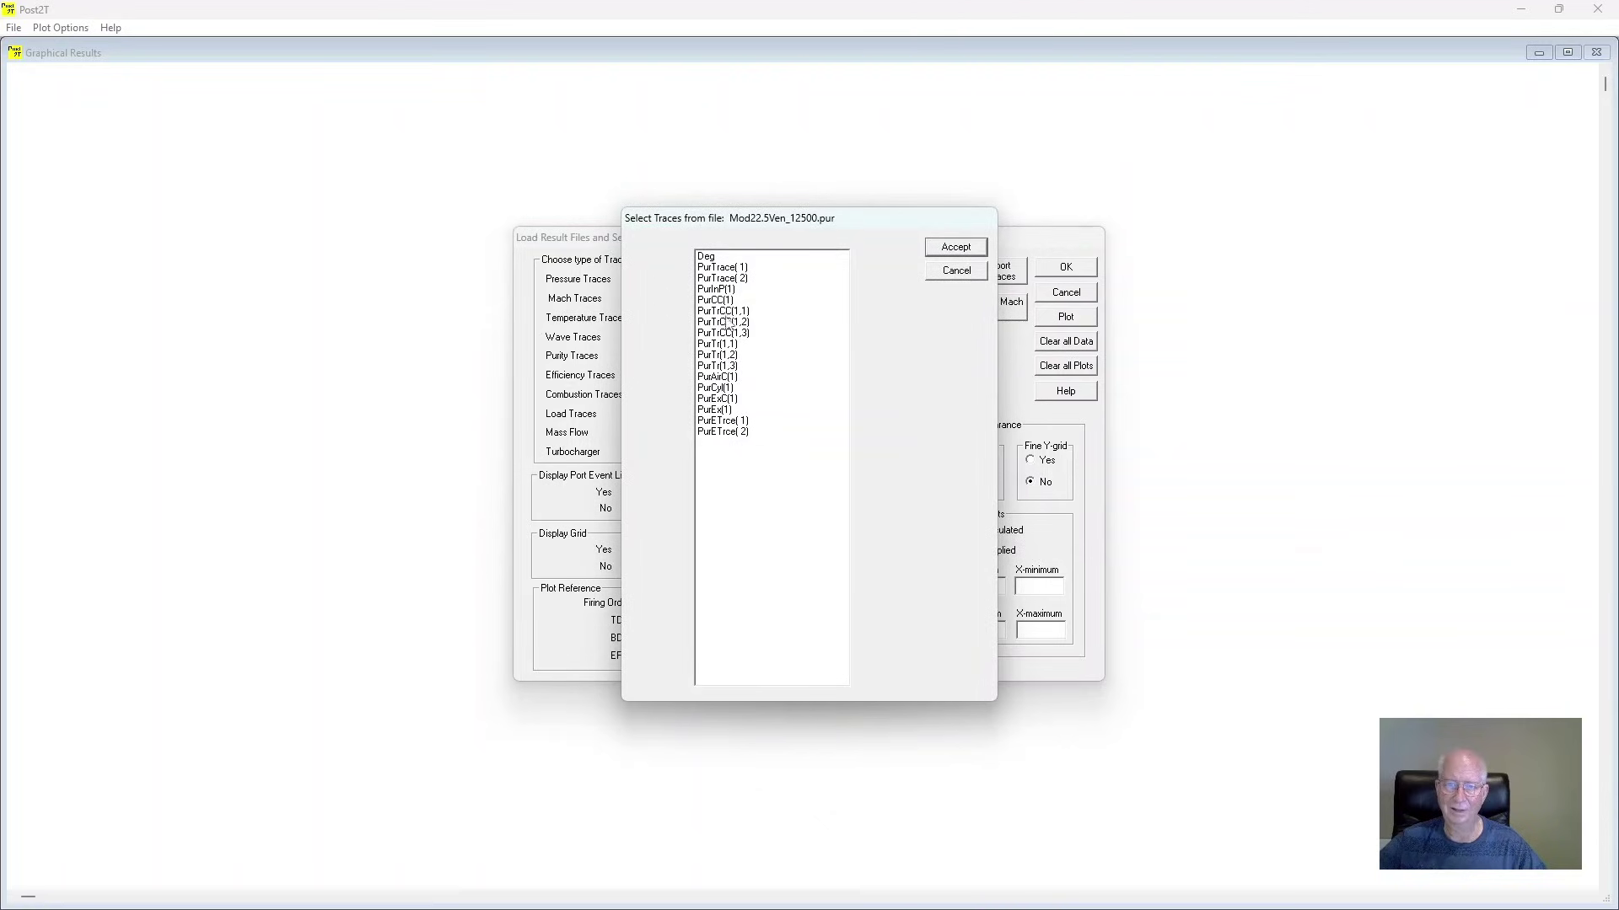
{"action": "left_click", "coordinate": [965, 269]}
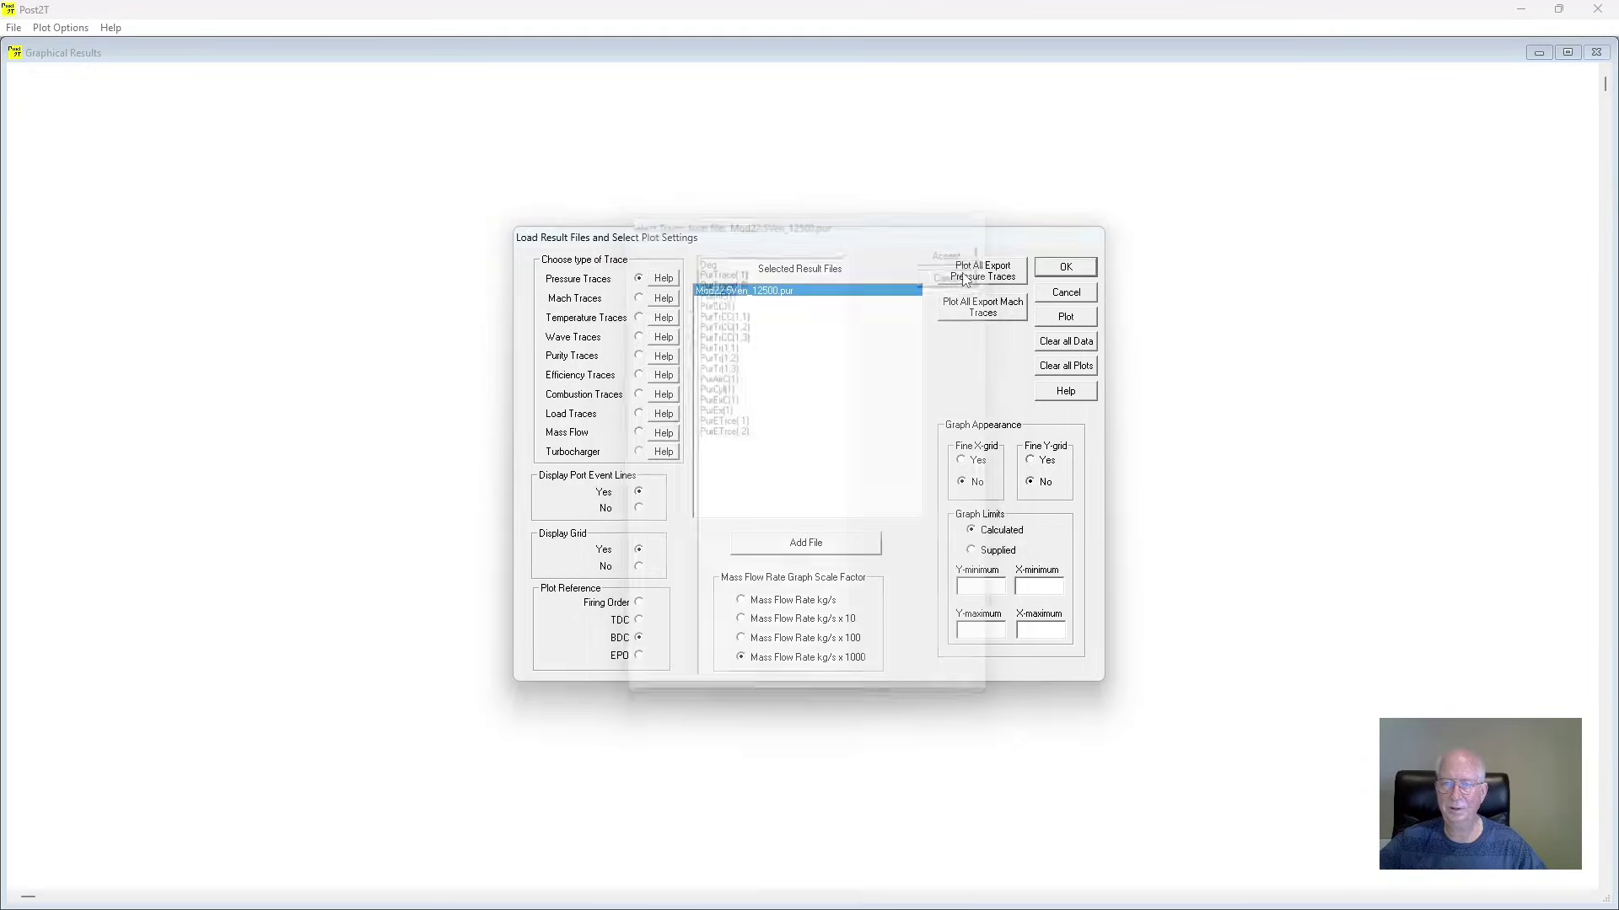
{"action": "left_click", "coordinate": [1089, 299]}
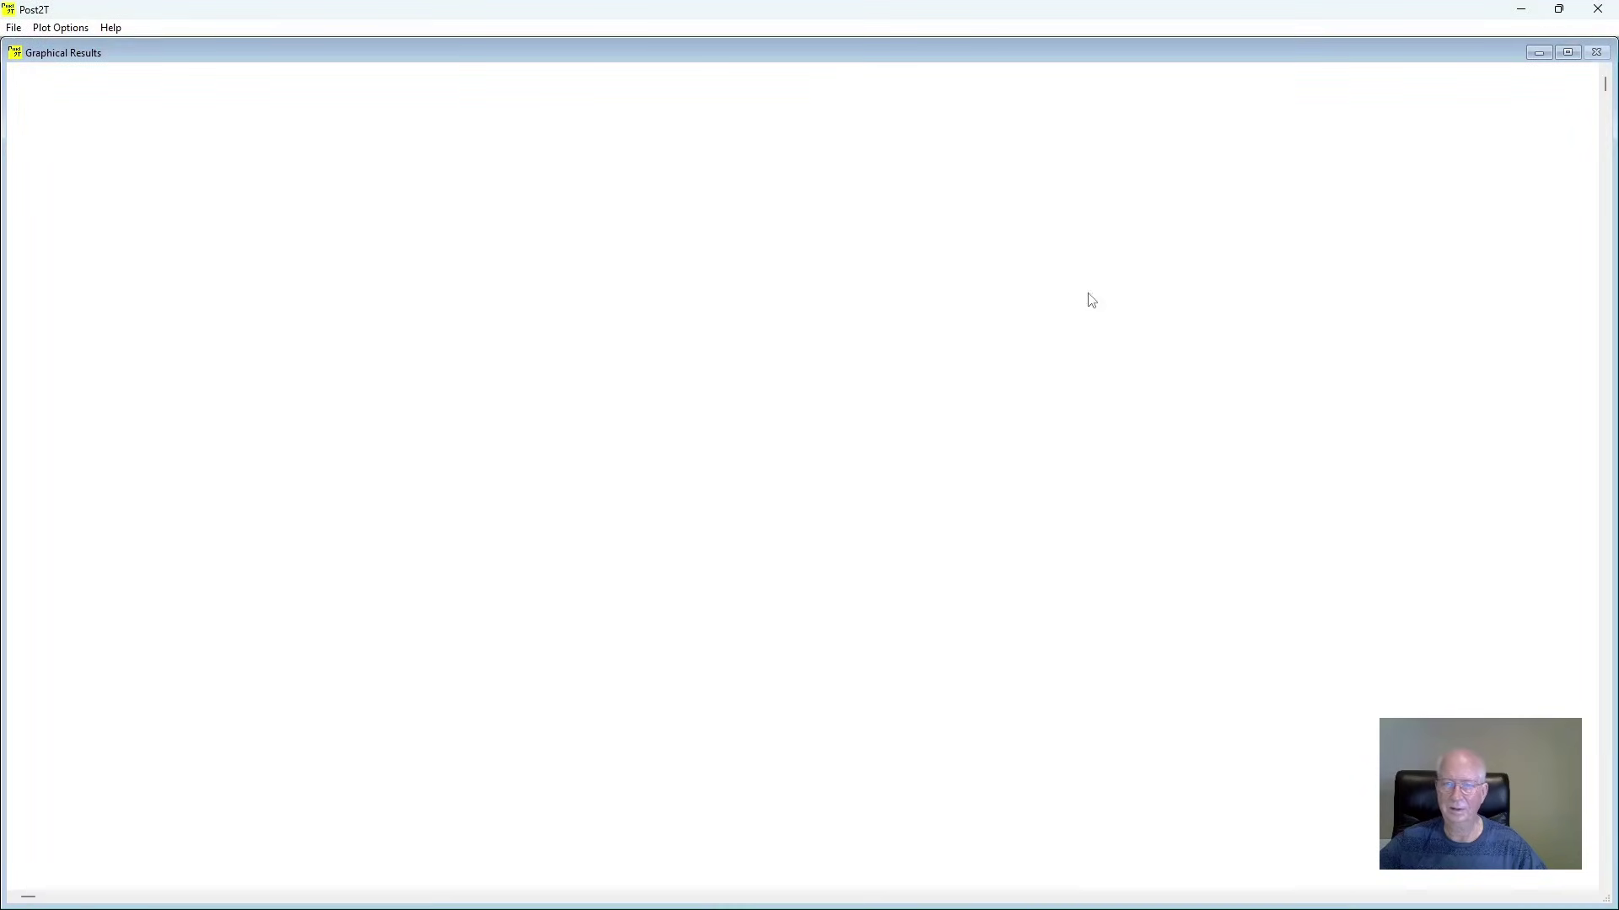
Step: Load the combustion trace file Mod22.5Ven_12500.cbt and bring up its list of traces
{"action": "left_click", "coordinate": [46, 30]}
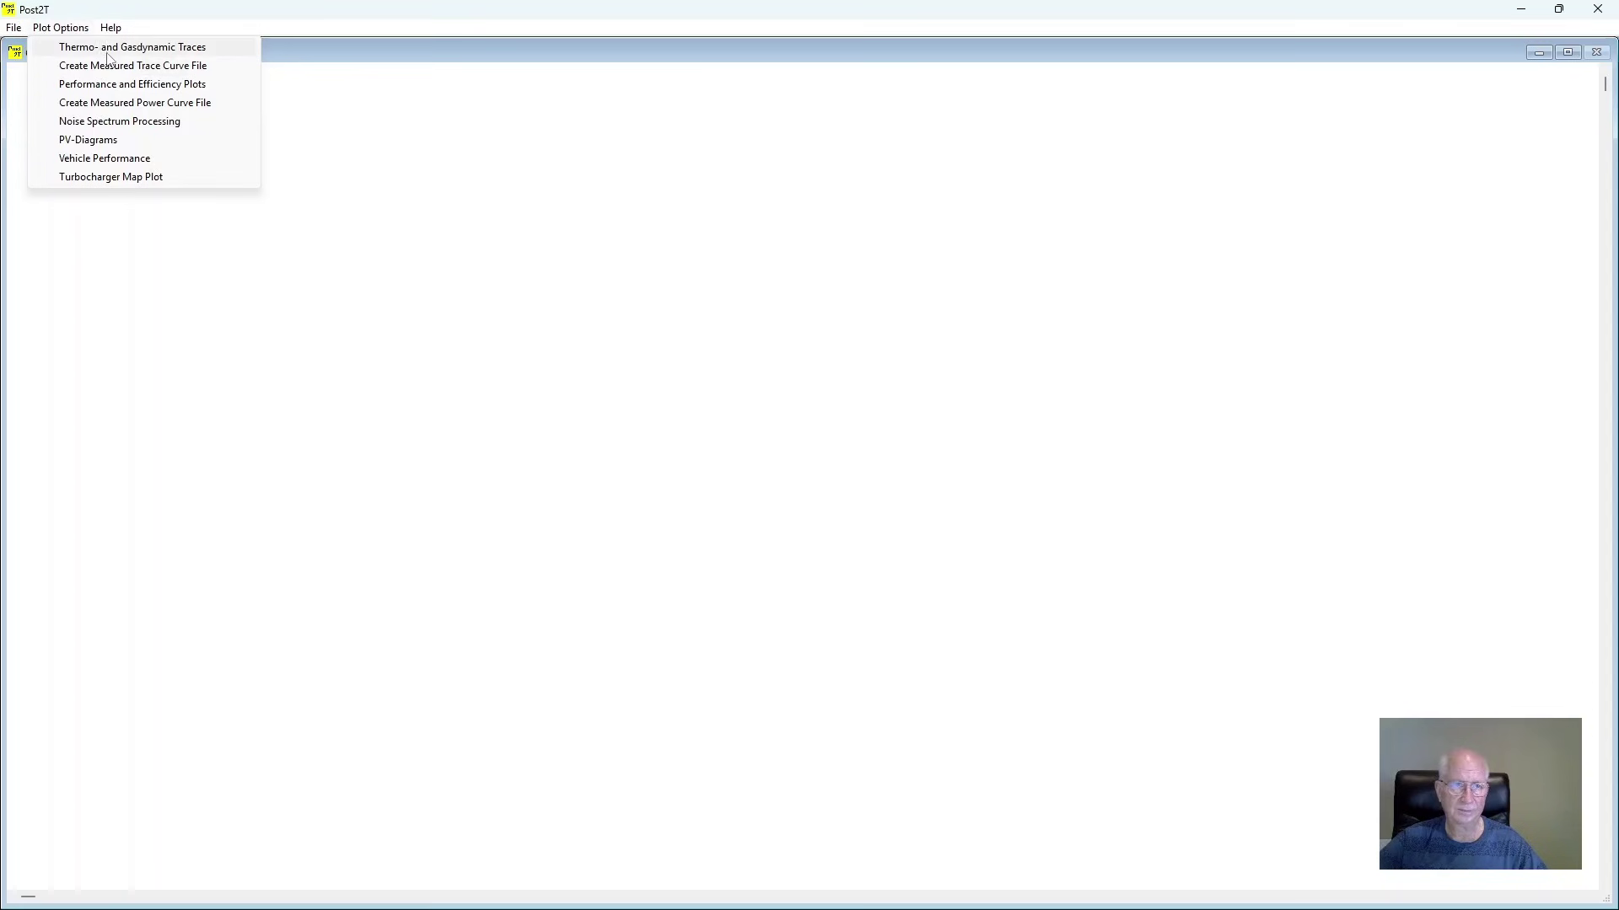
{"action": "left_click", "coordinate": [107, 49]}
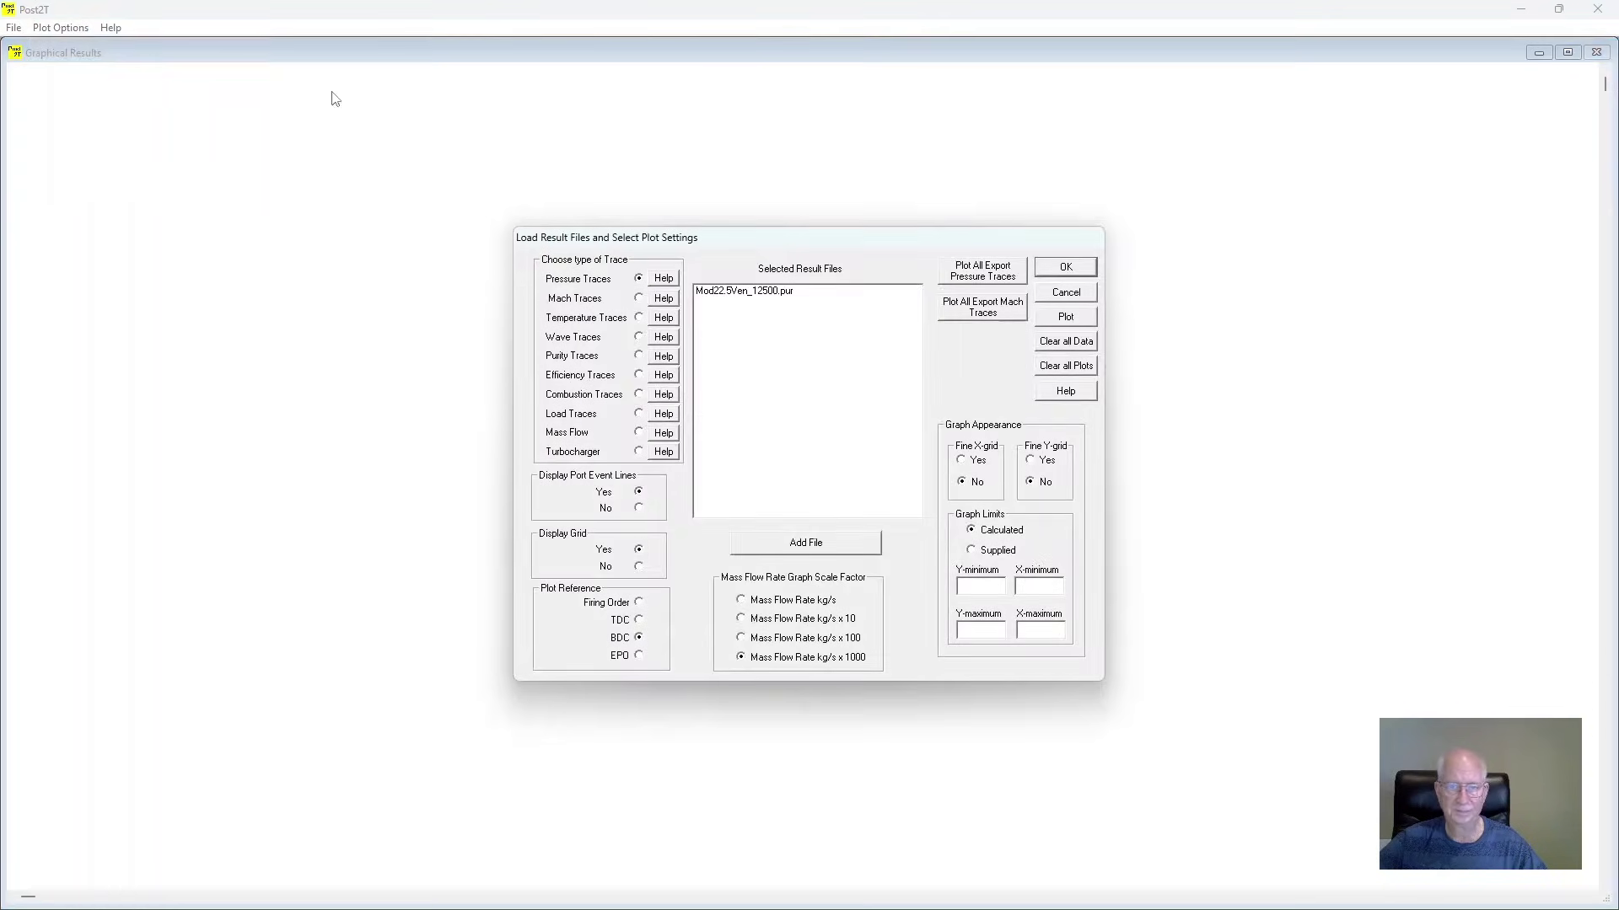
{"action": "left_click", "coordinate": [639, 394]}
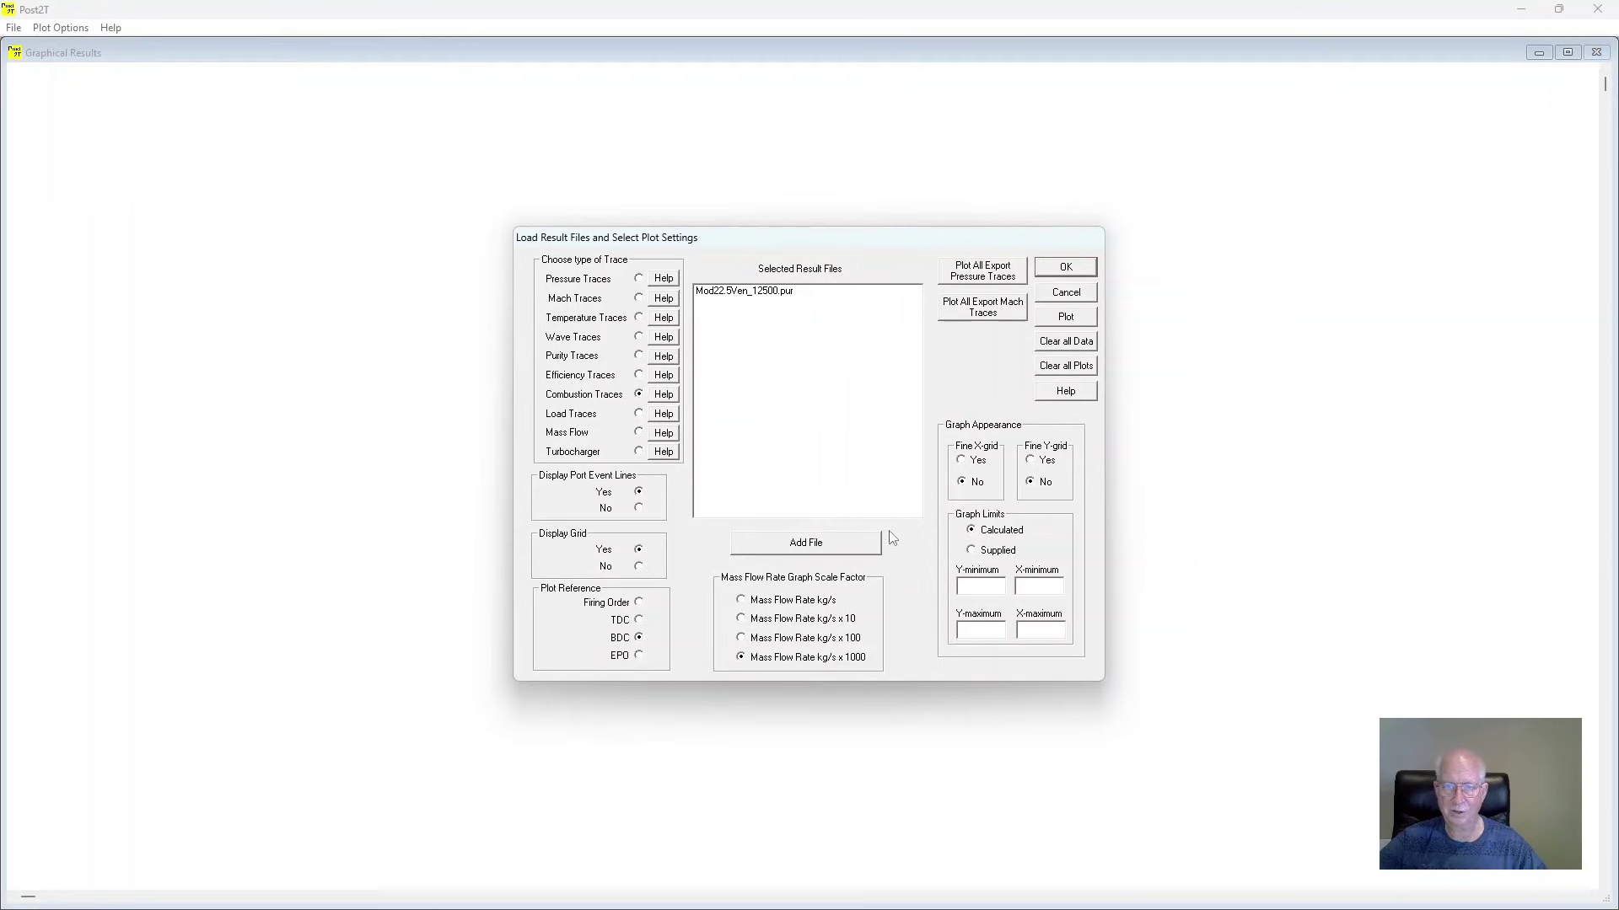
{"action": "left_click", "coordinate": [839, 544]}
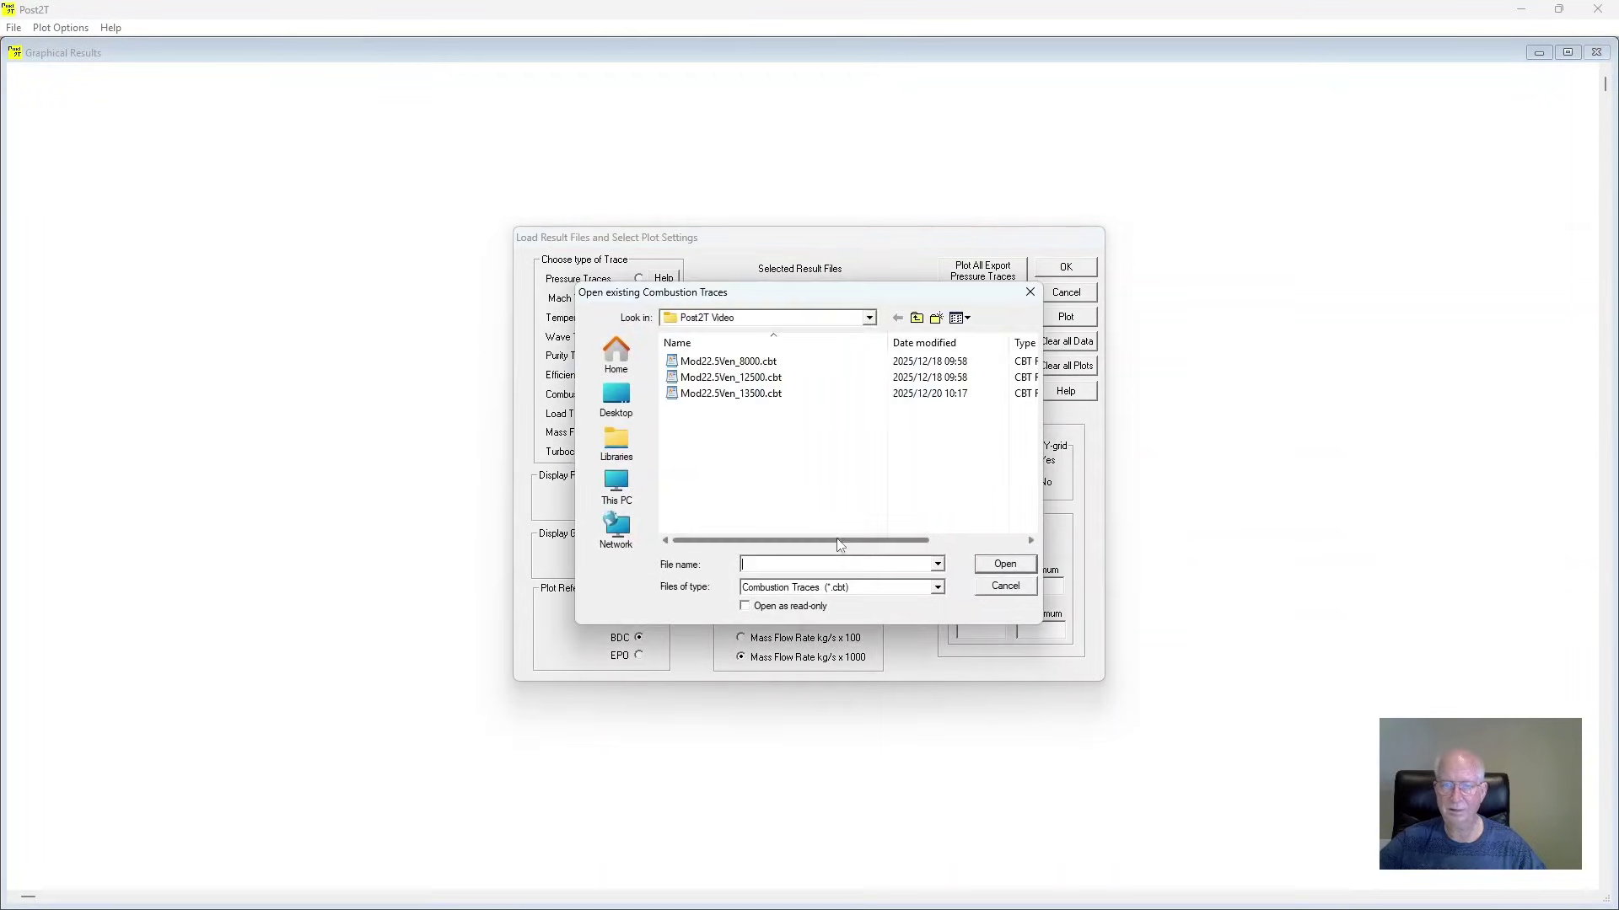
{"action": "double_click", "coordinate": [750, 378]}
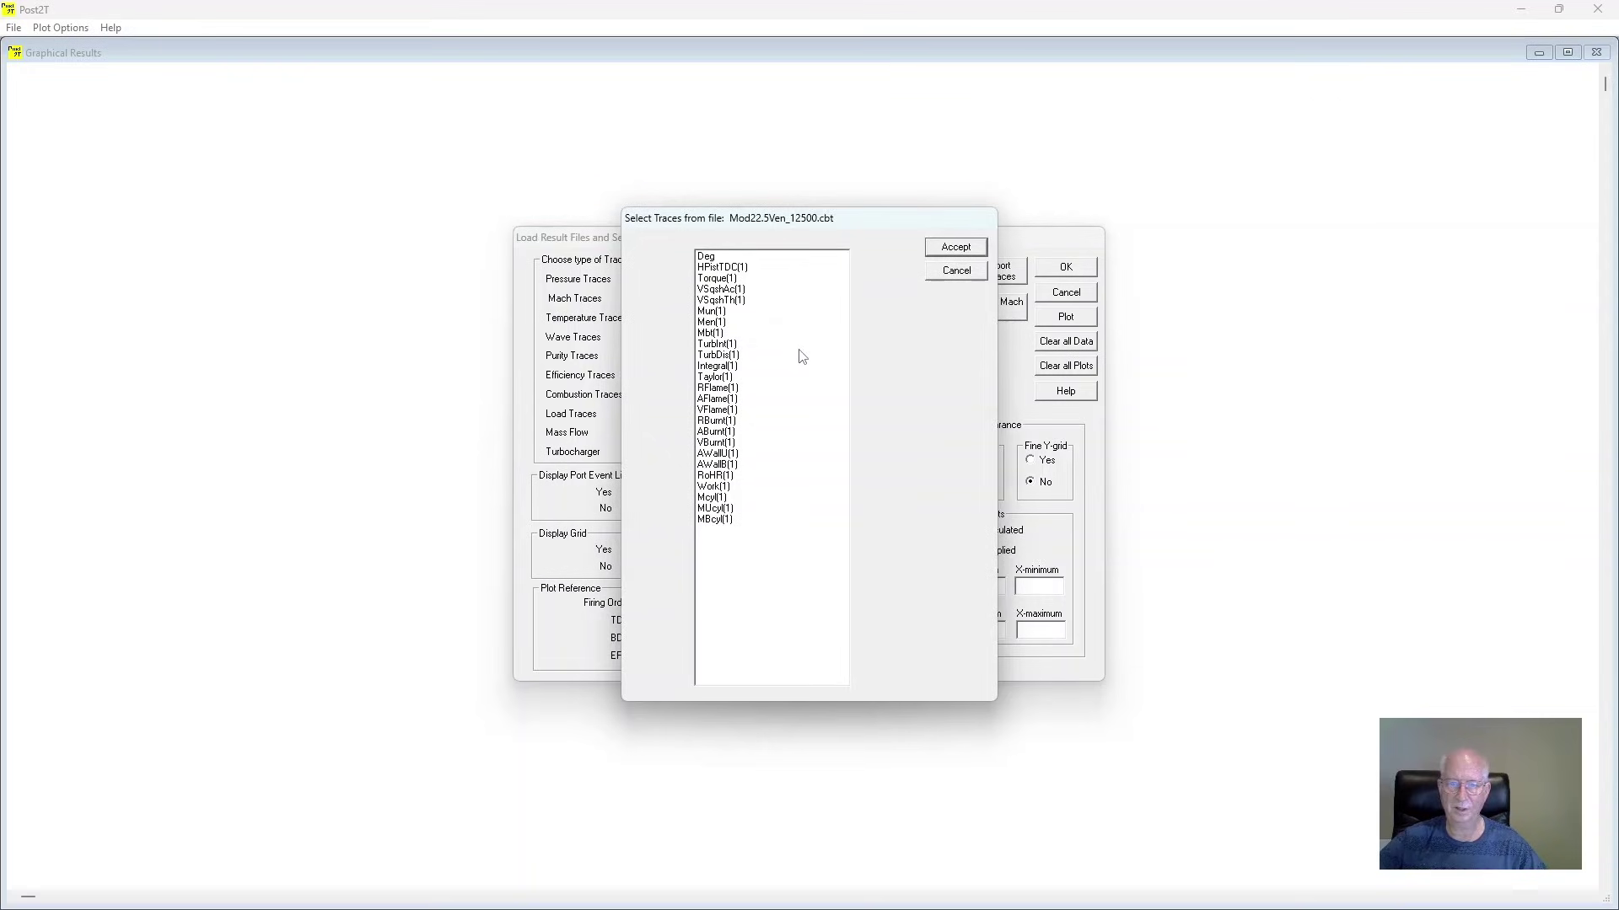
Step: Plot the Mun(1), Men(1) and Mbt(1) traces from Mod22.5Ven_12500.cbt
{"action": "left_click", "coordinate": [718, 313]}
{"action": "left_click", "coordinate": [712, 323]}
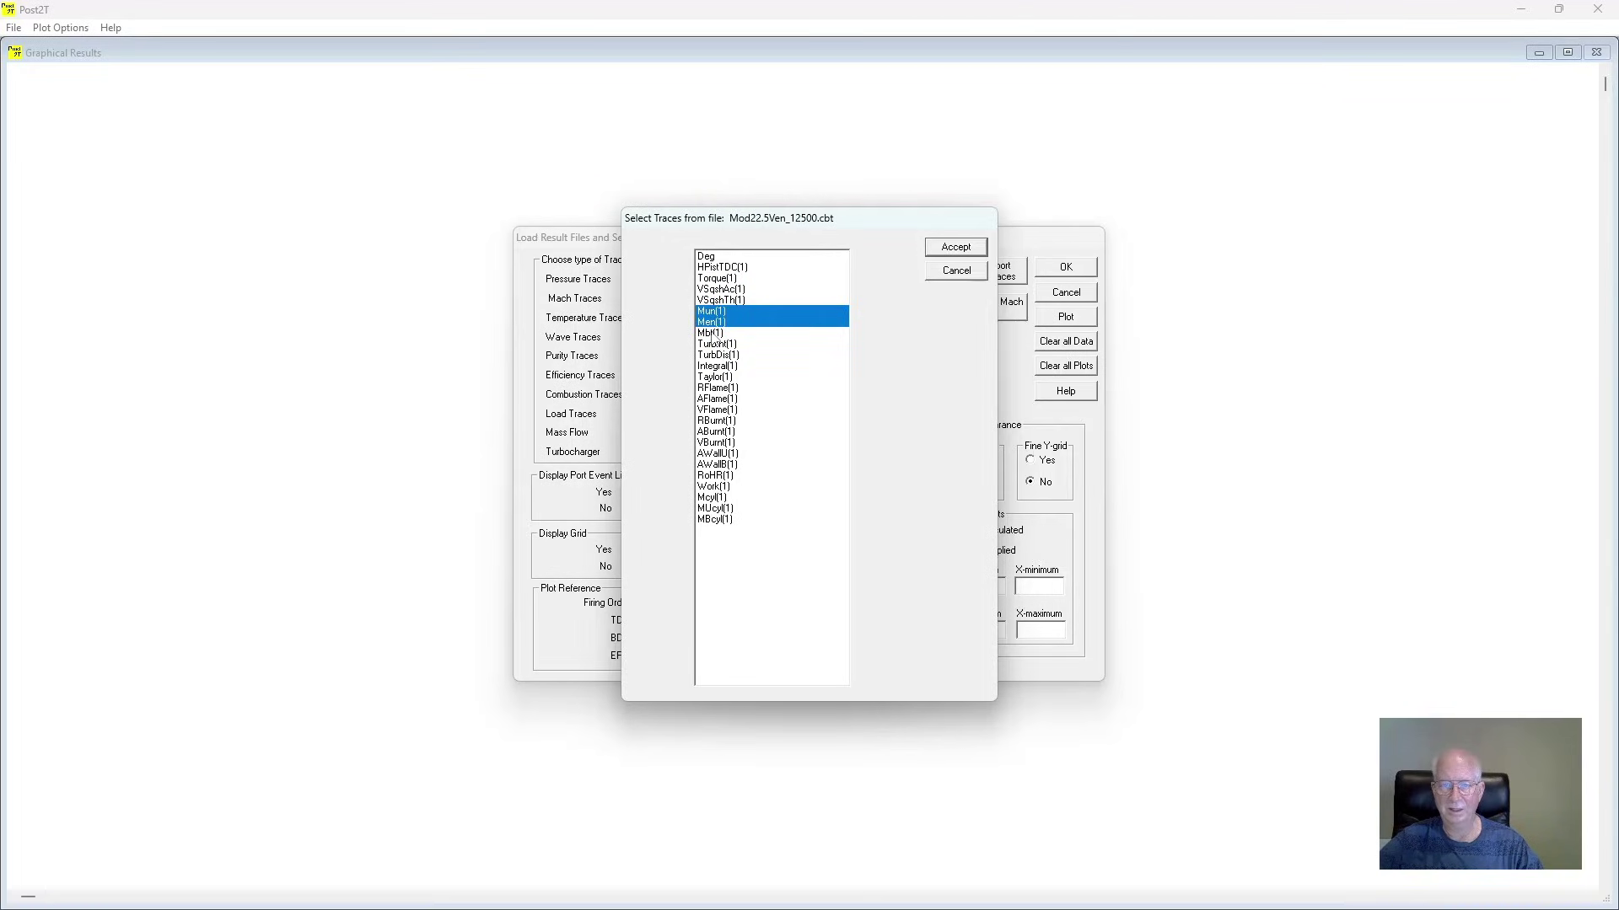
{"action": "left_click", "coordinate": [959, 249]}
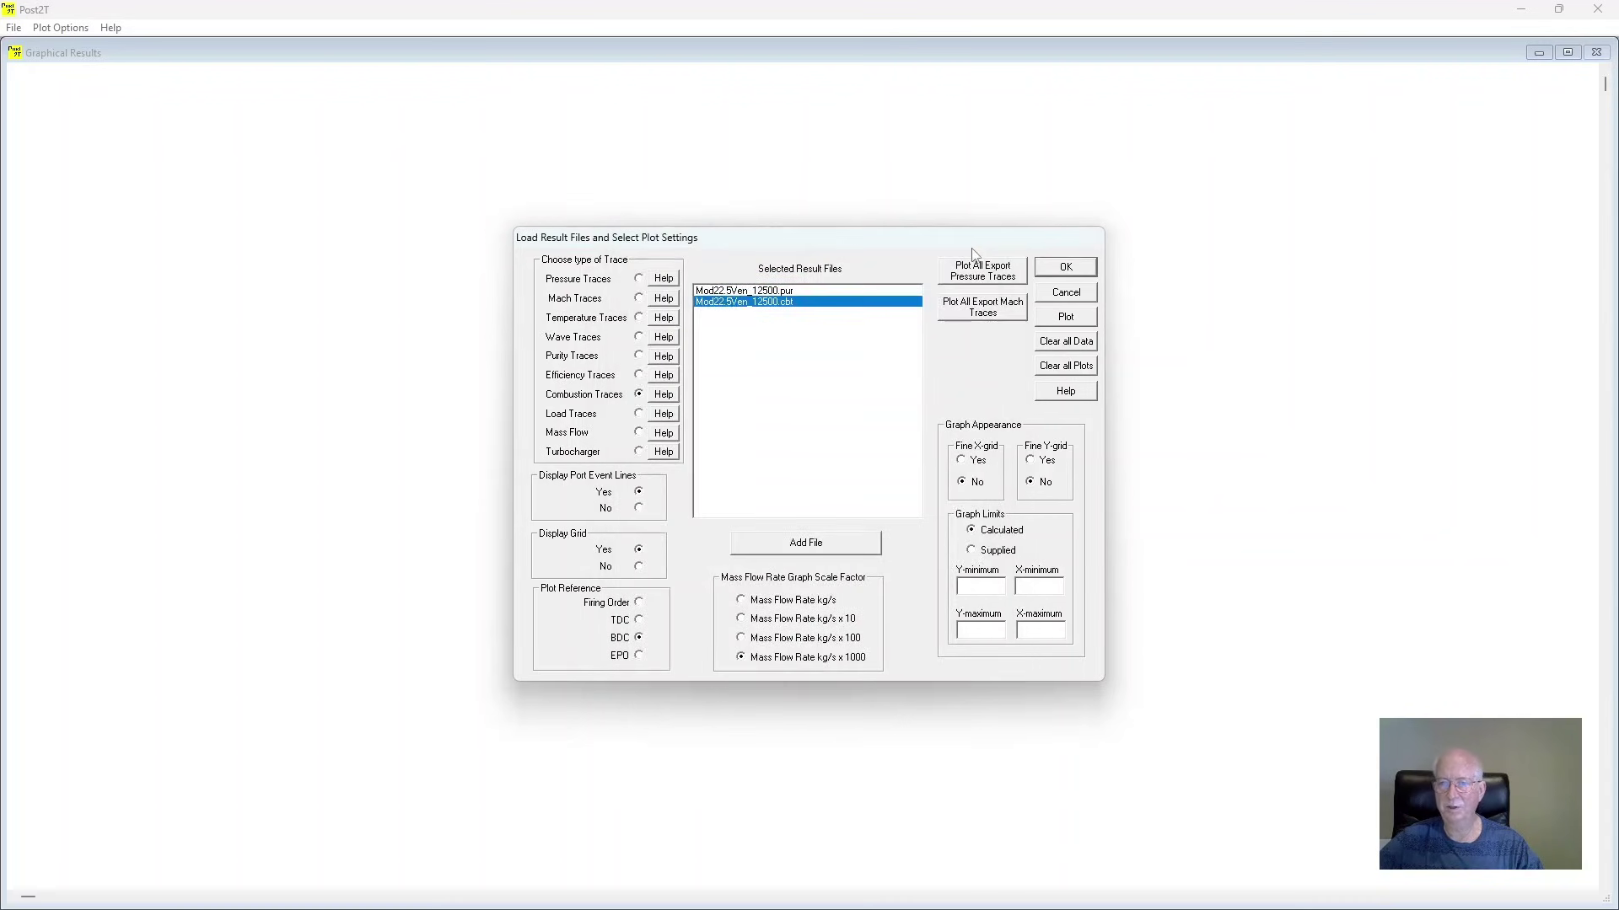
{"action": "left_click", "coordinate": [1067, 268]}
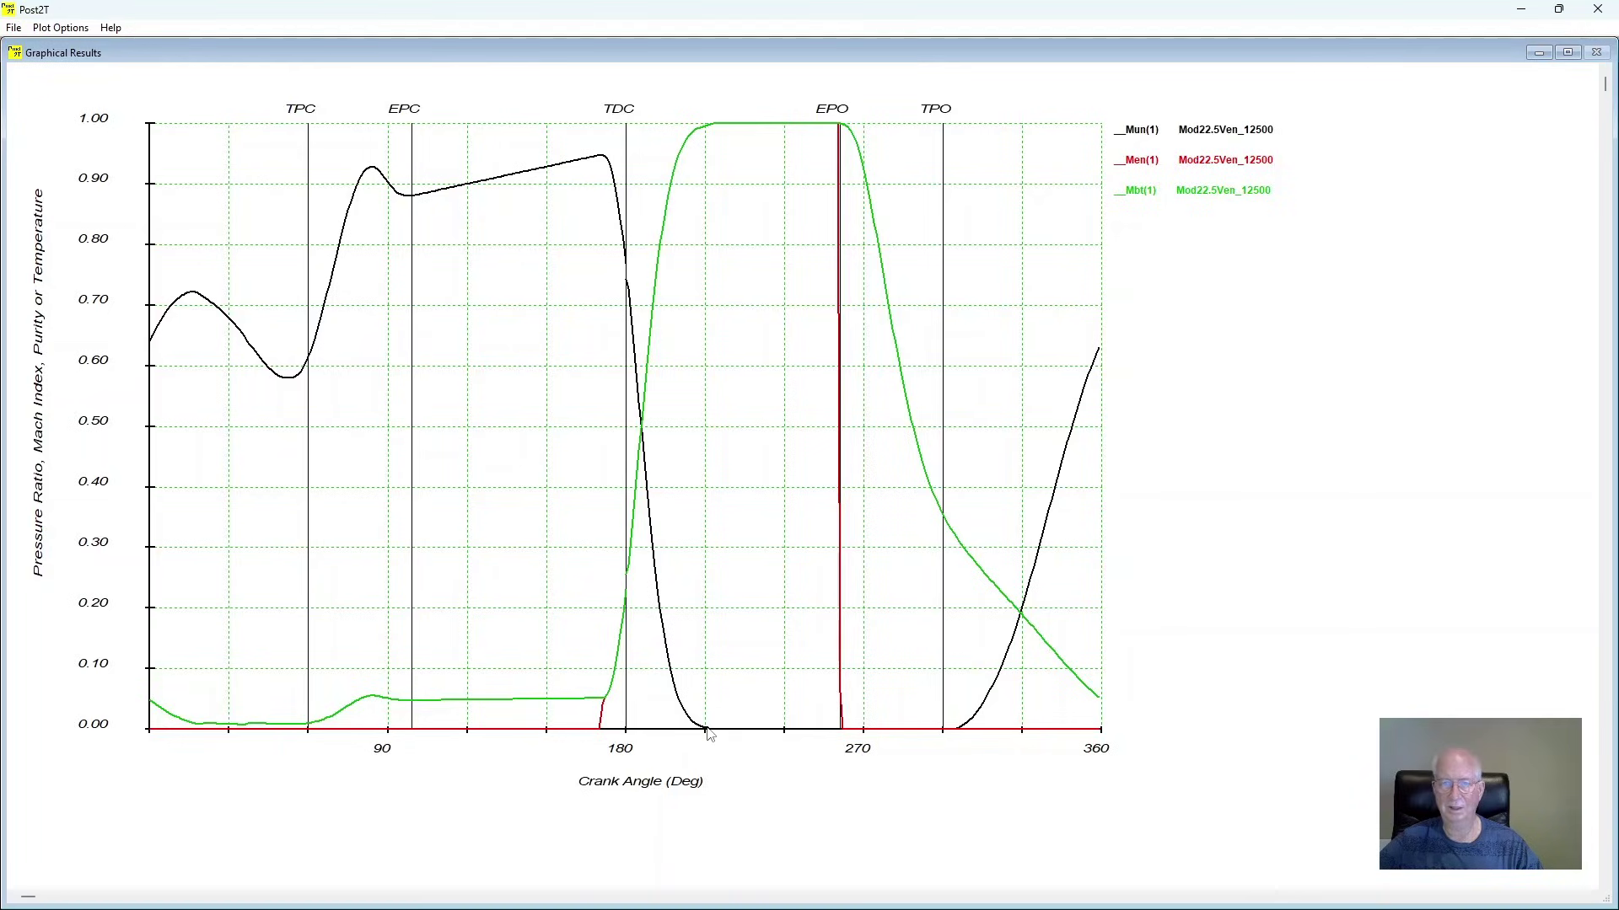
Step: Clear all existing plots and plot the Mcyl(1), MUcyl(1) and MBcyl(1) traces from Mod22.5Ven_12500.cbt
{"action": "left_click", "coordinate": [76, 29]}
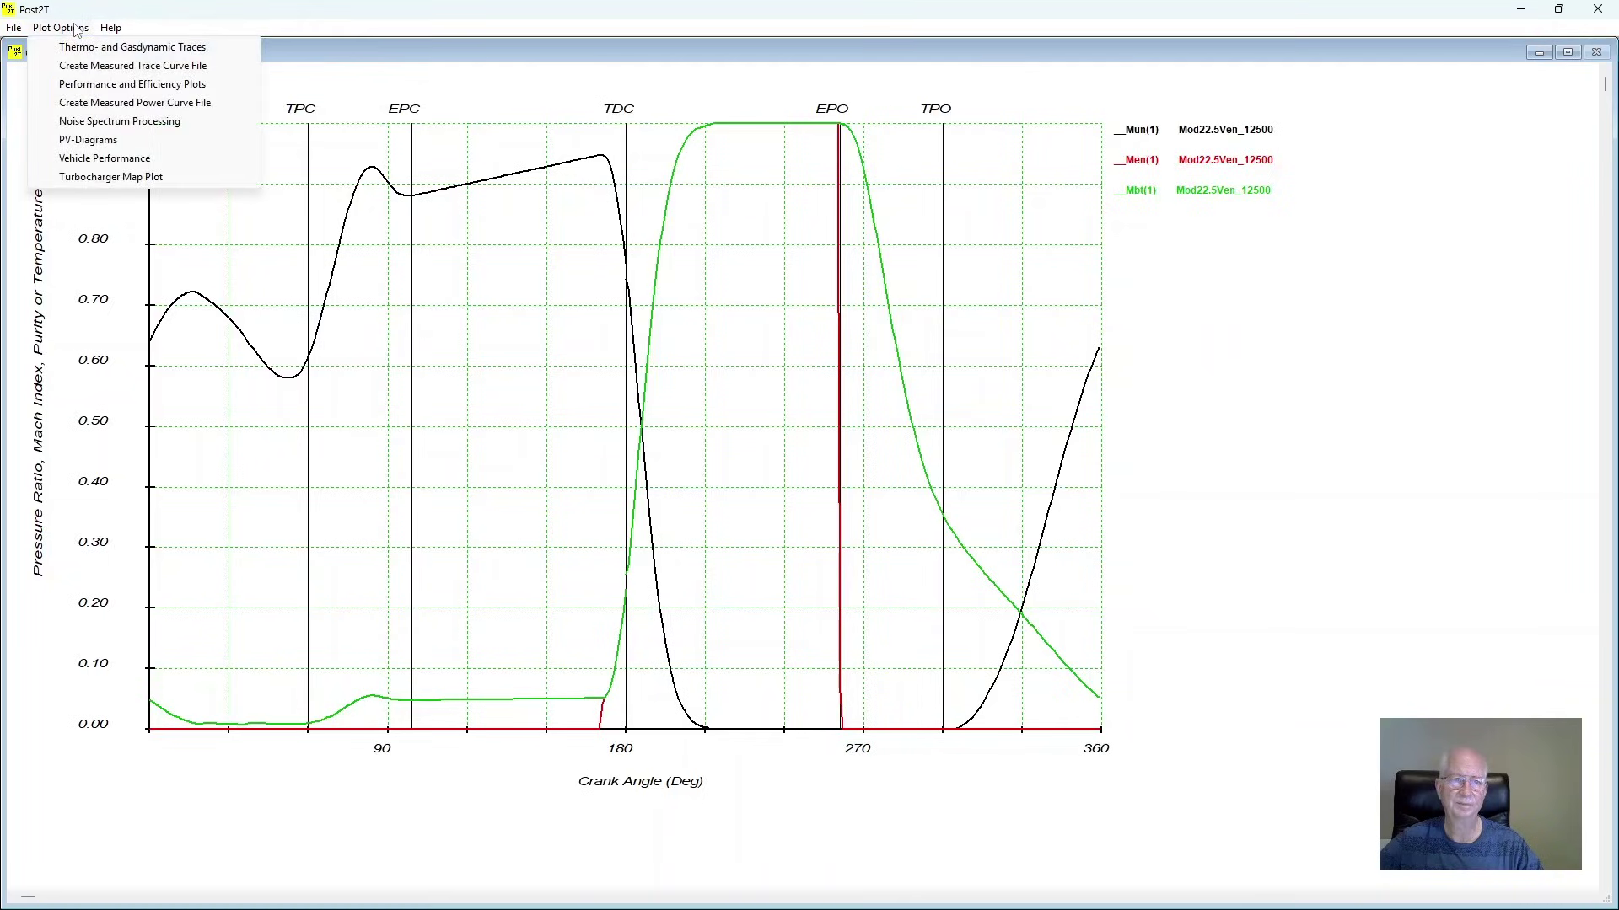
{"action": "left_click", "coordinate": [125, 49]}
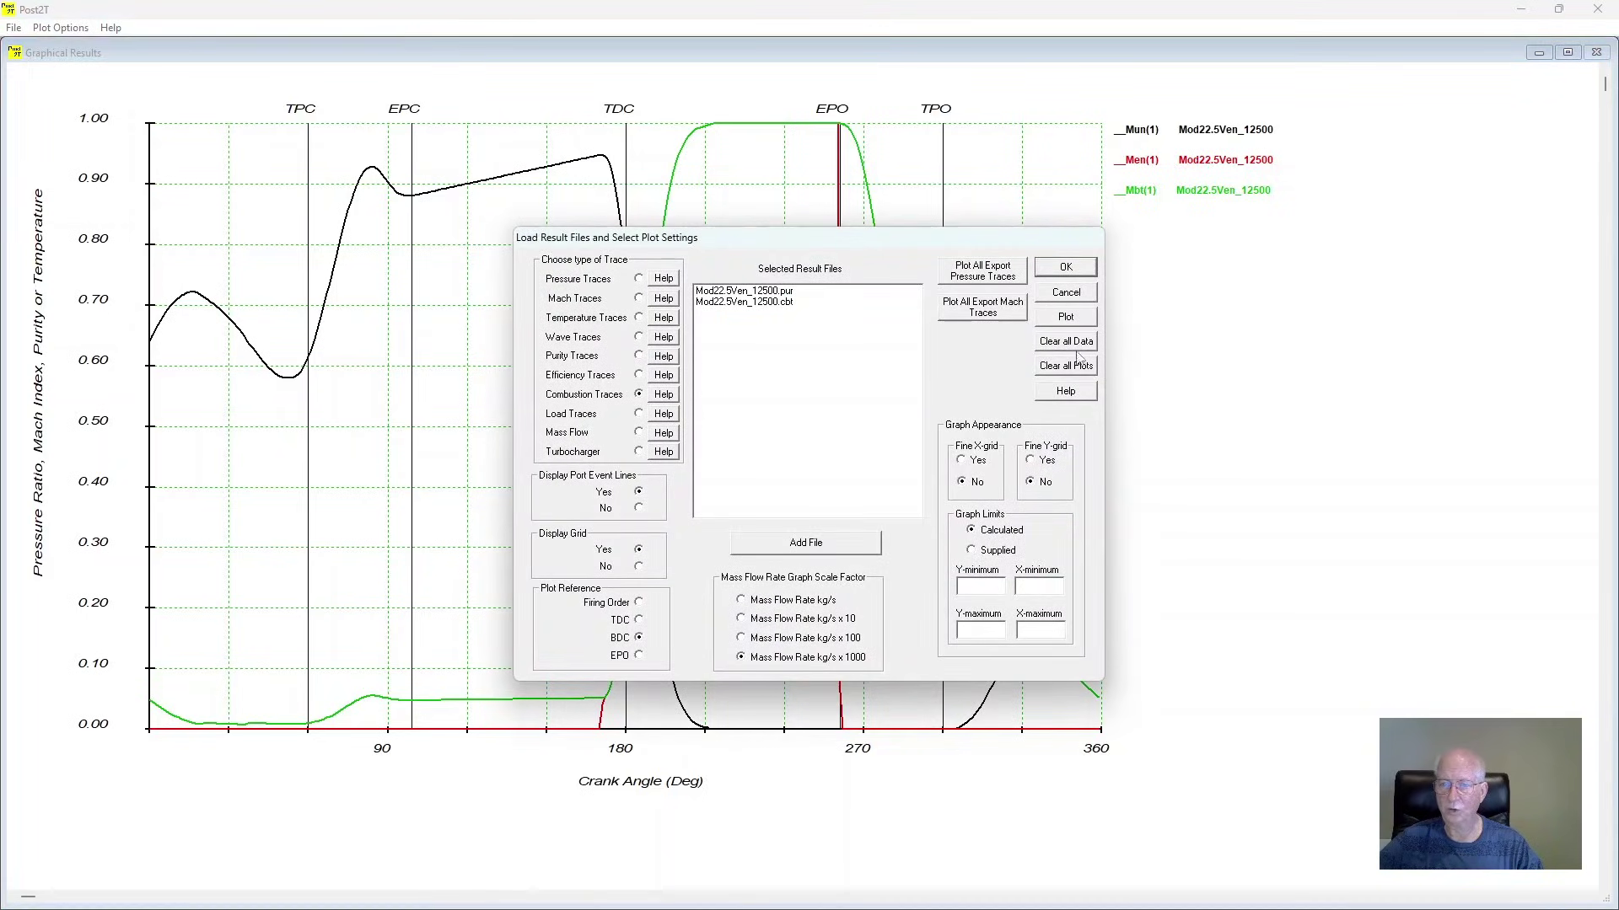
{"action": "left_click", "coordinate": [1066, 365]}
{"action": "double_click", "coordinate": [742, 304]}
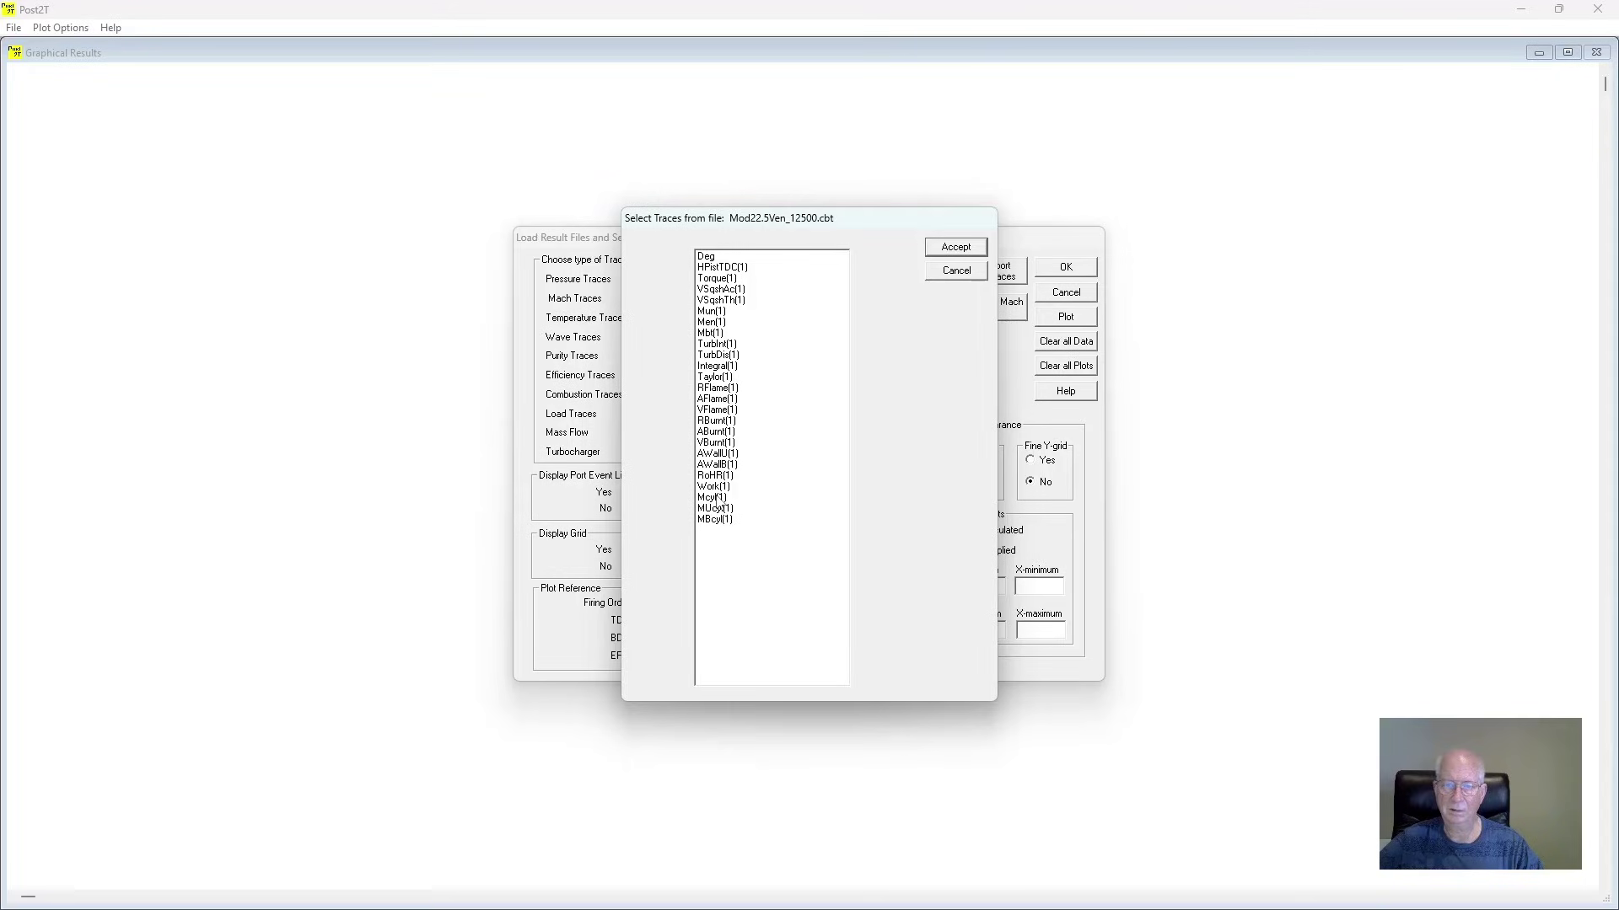
{"action": "left_click", "coordinate": [716, 498]}
{"action": "left_click", "coordinate": [714, 508]}
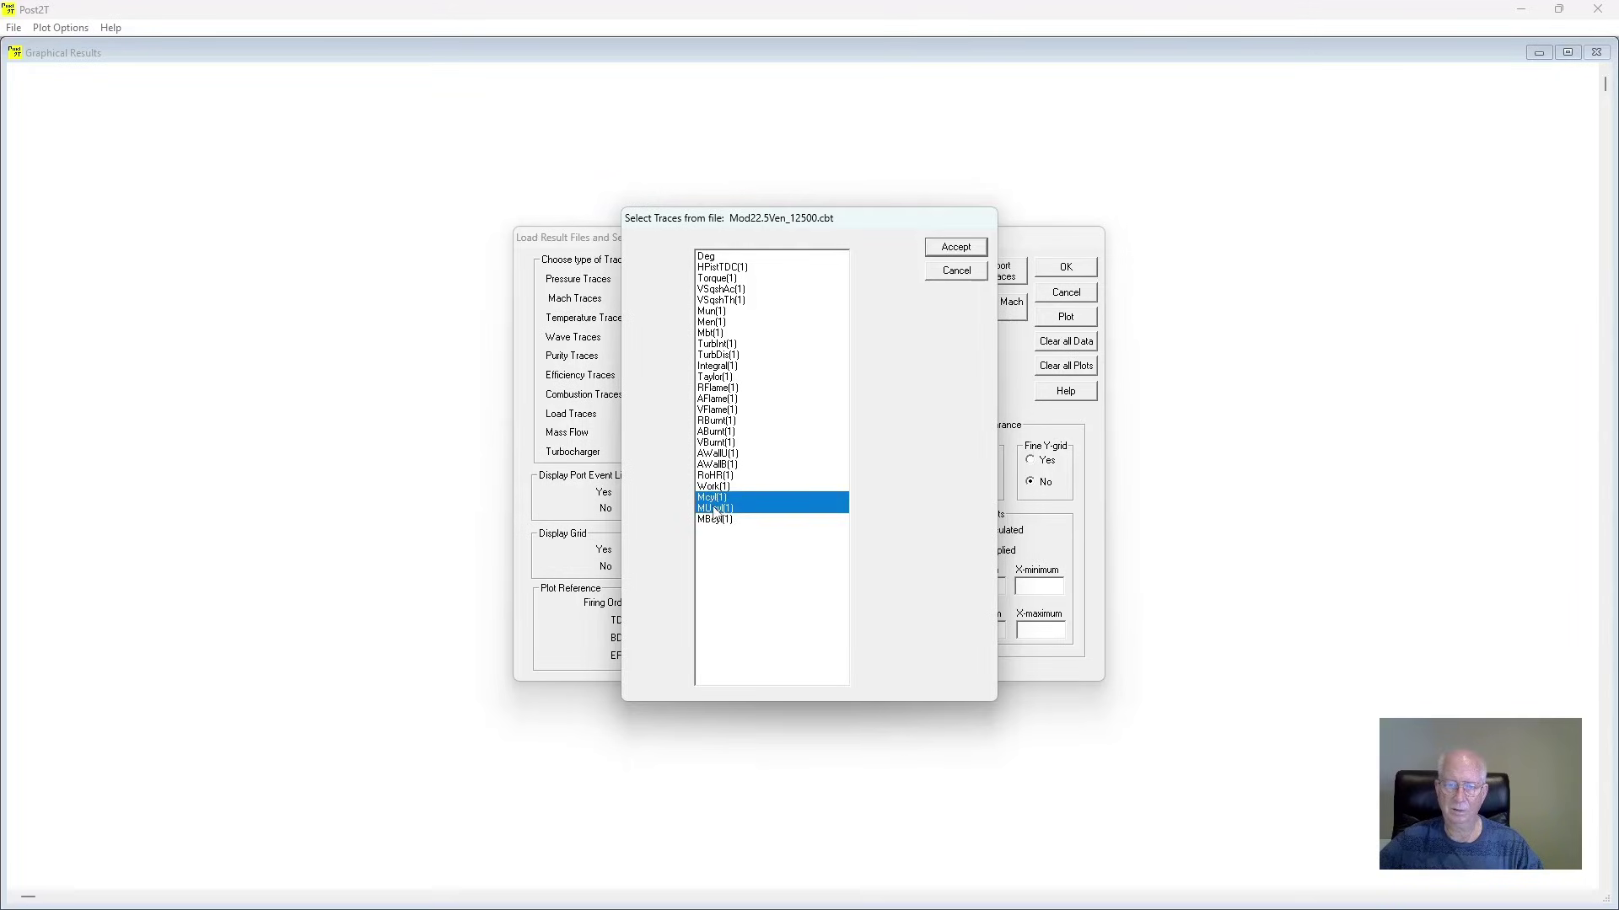
{"action": "left_click", "coordinate": [714, 519]}
{"action": "left_click", "coordinate": [955, 247]}
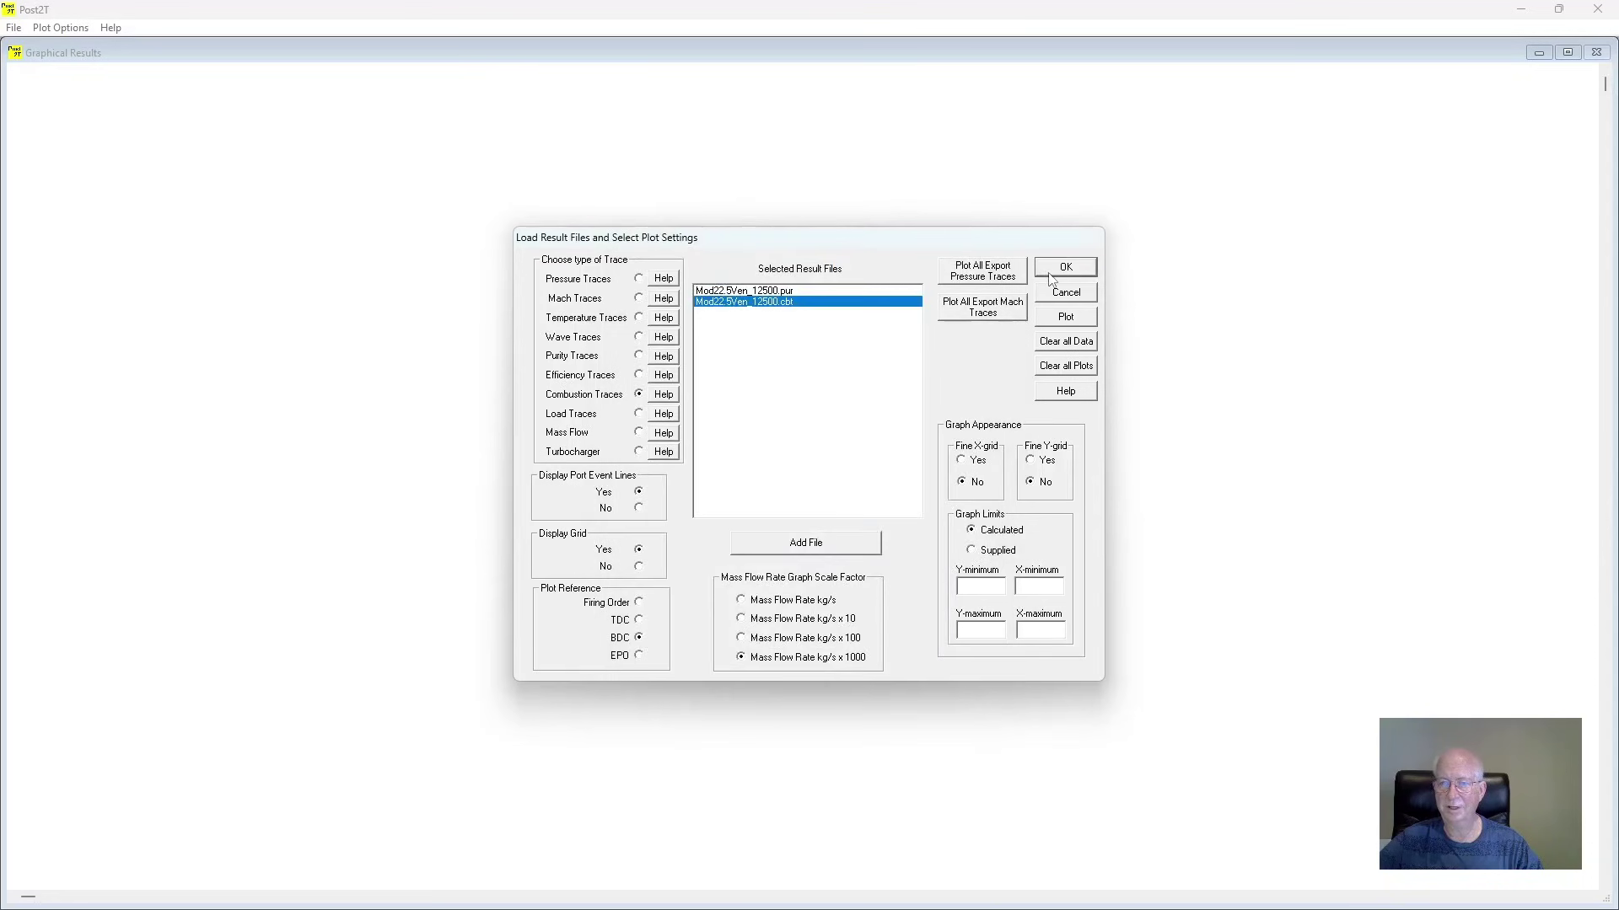
{"action": "left_click", "coordinate": [1069, 271]}
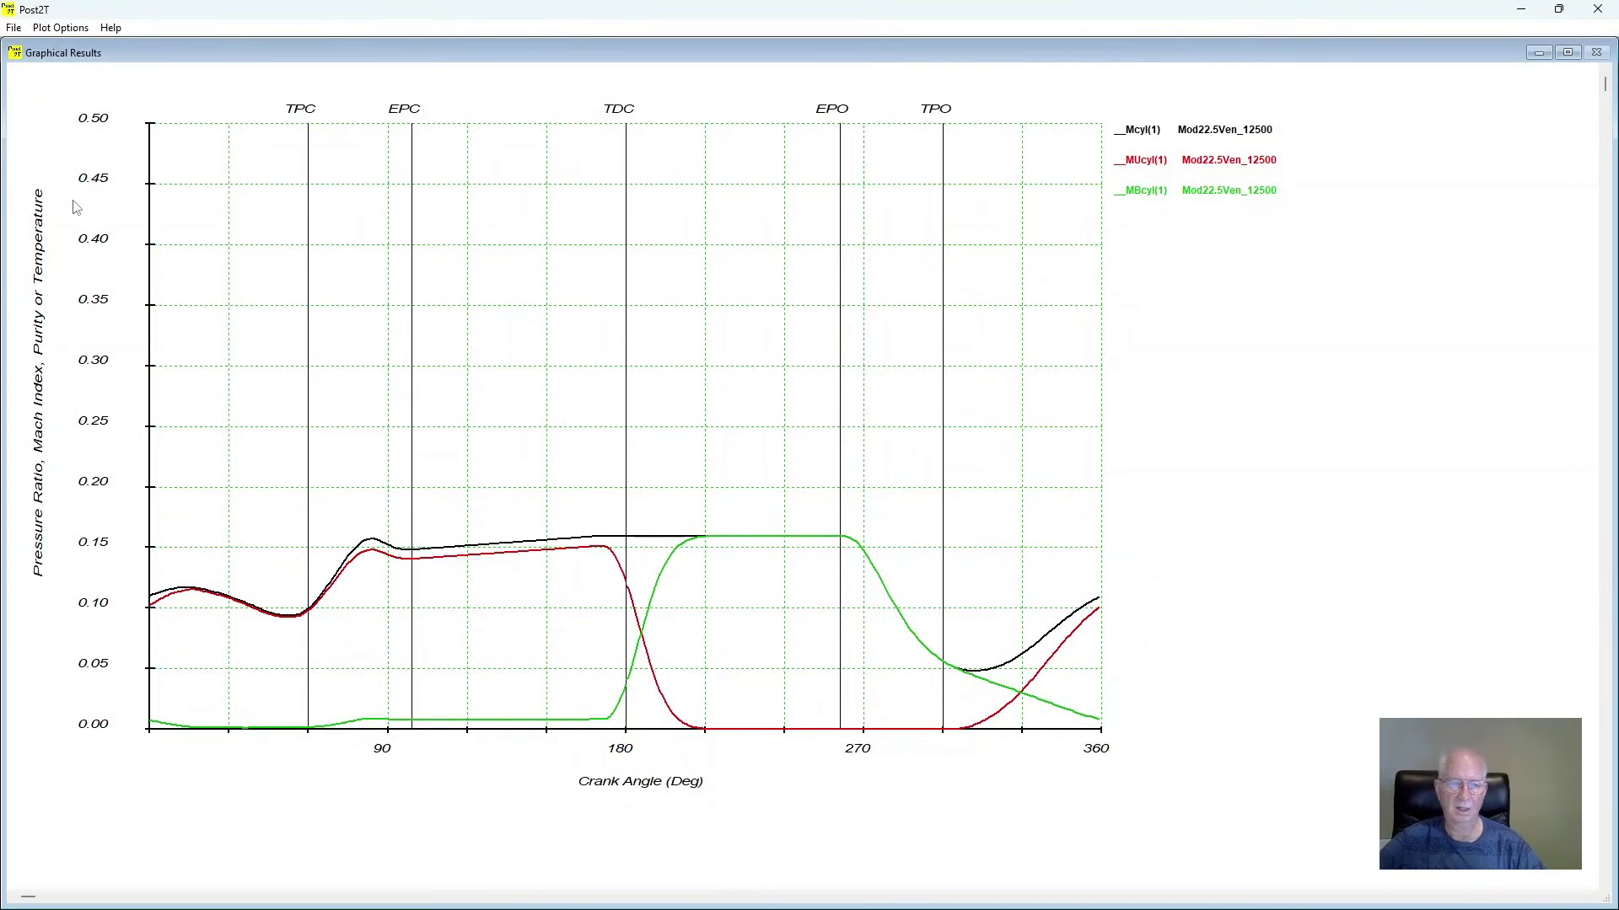
Step: Load the noise result file Mod22.5Ven_12500.nse for noise spectrum processing
{"action": "left_click", "coordinate": [61, 29]}
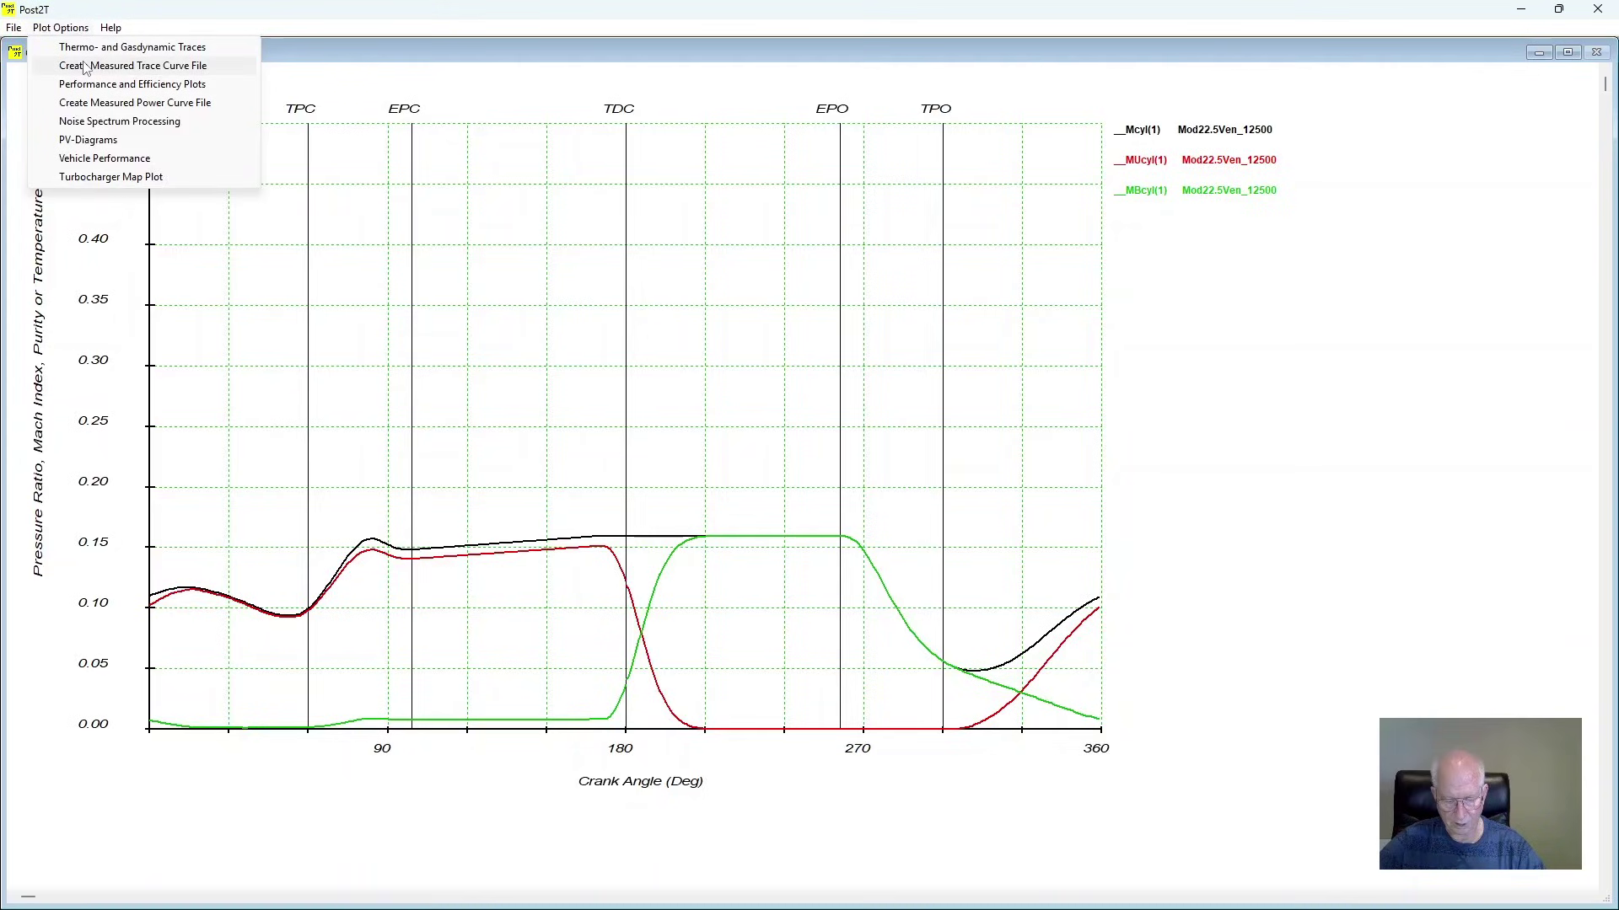
{"action": "left_click", "coordinate": [108, 123]}
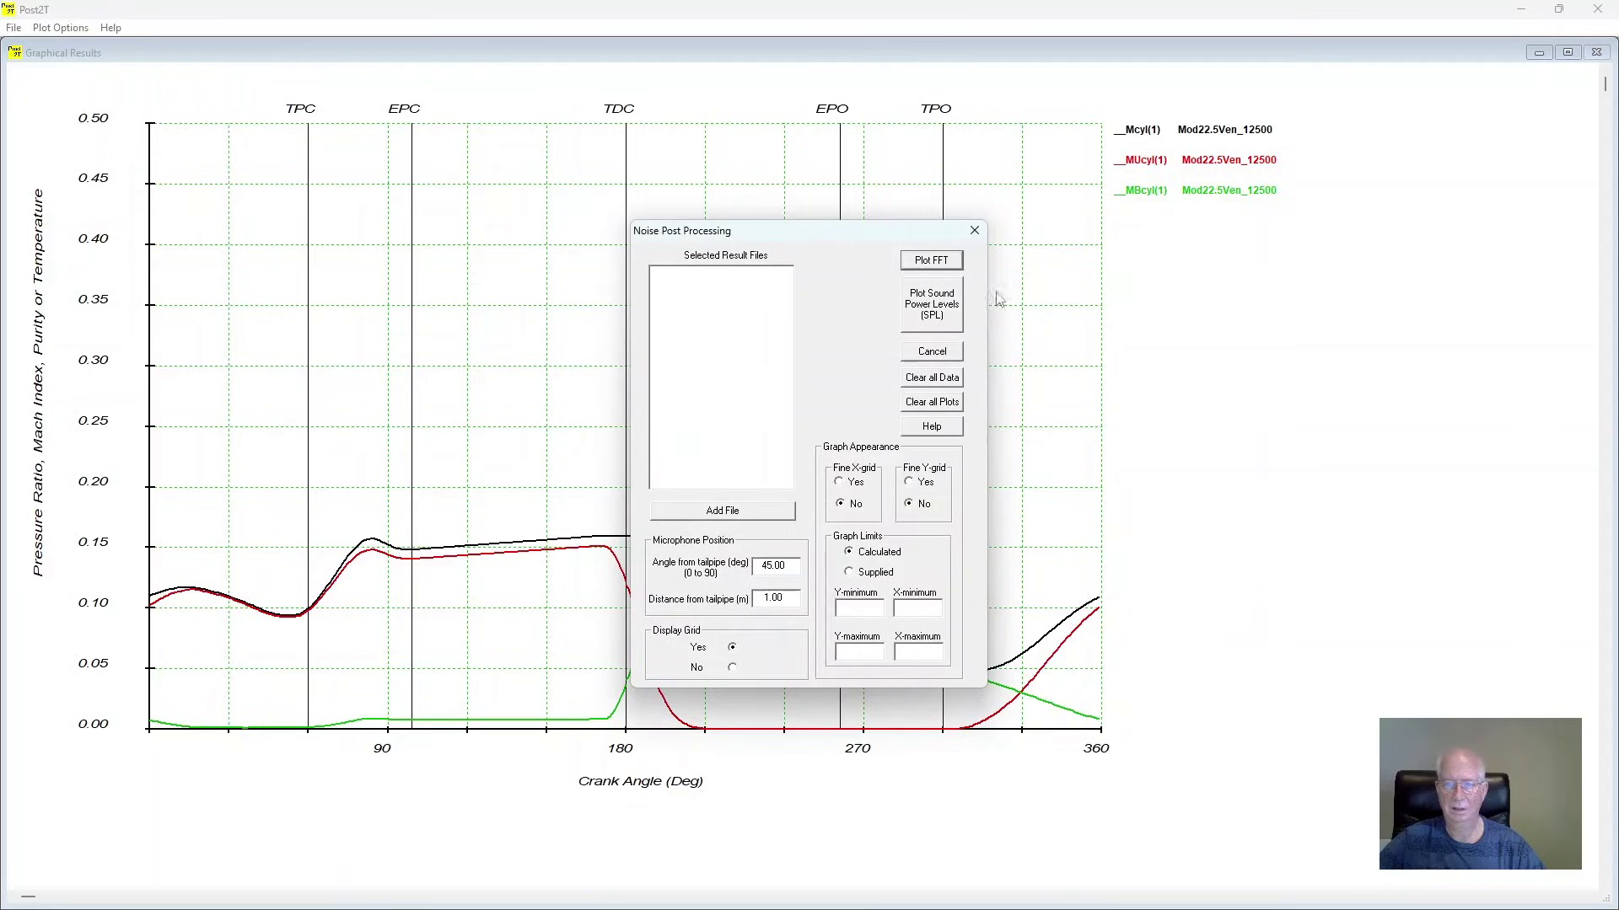
{"action": "left_click", "coordinate": [724, 512]}
{"action": "double_click", "coordinate": [715, 379]}
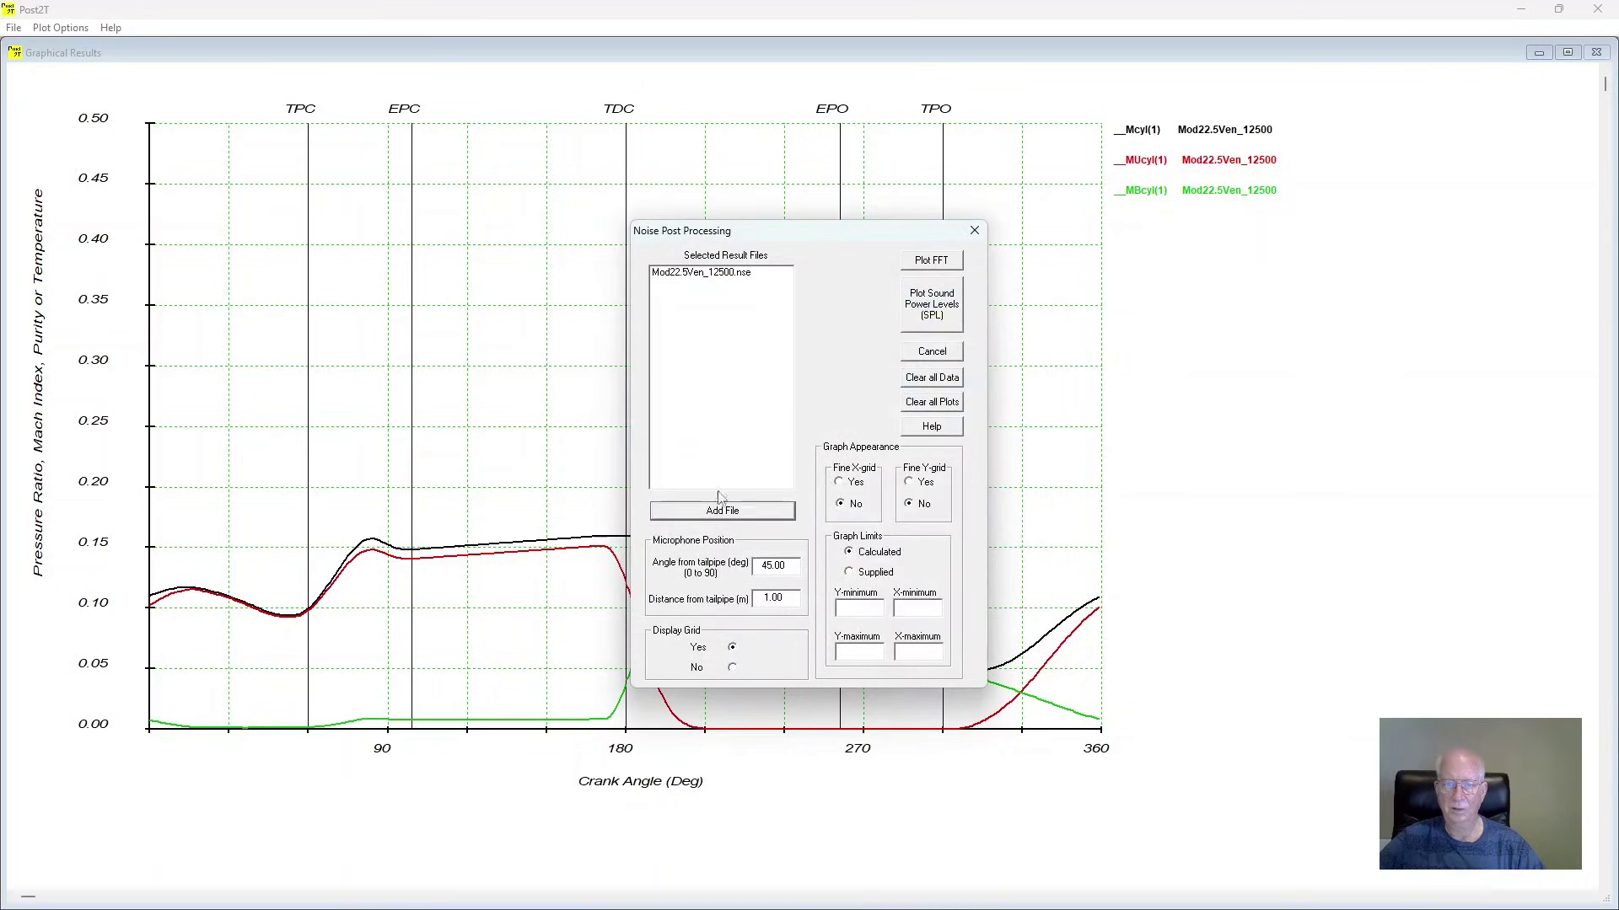
Step: Plot the FFT of the dM/dt-In(2) and dM/dt-Ex(2) traces from Mod22.5Ven_12500.nse
{"action": "double_click", "coordinate": [709, 274]}
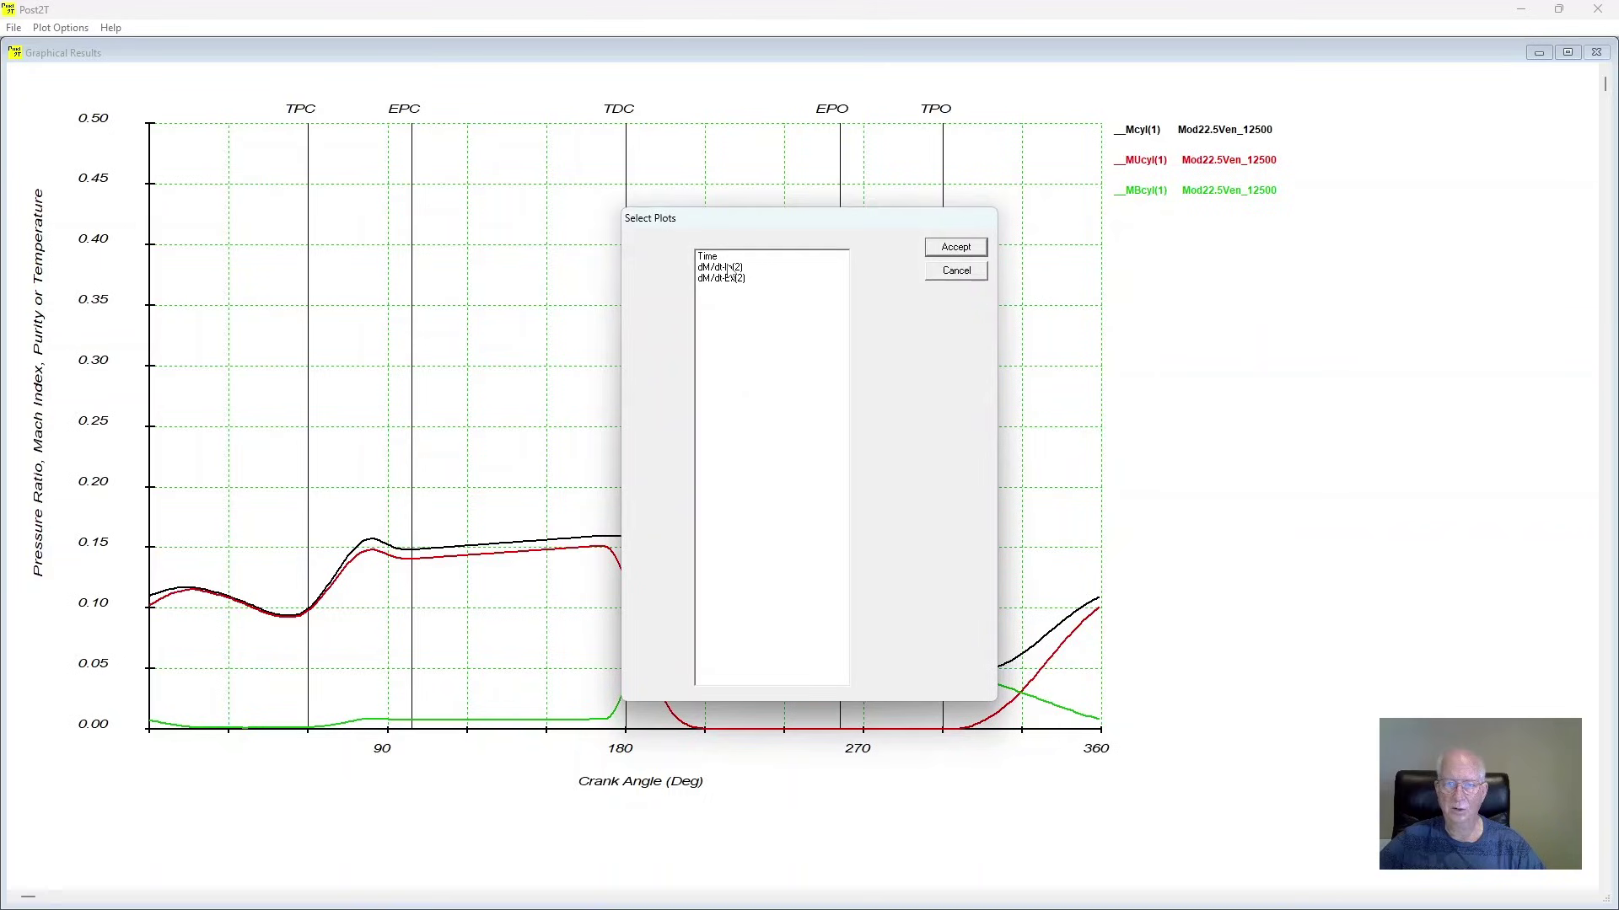
{"action": "left_click", "coordinate": [727, 268]}
{"action": "left_click", "coordinate": [734, 279]}
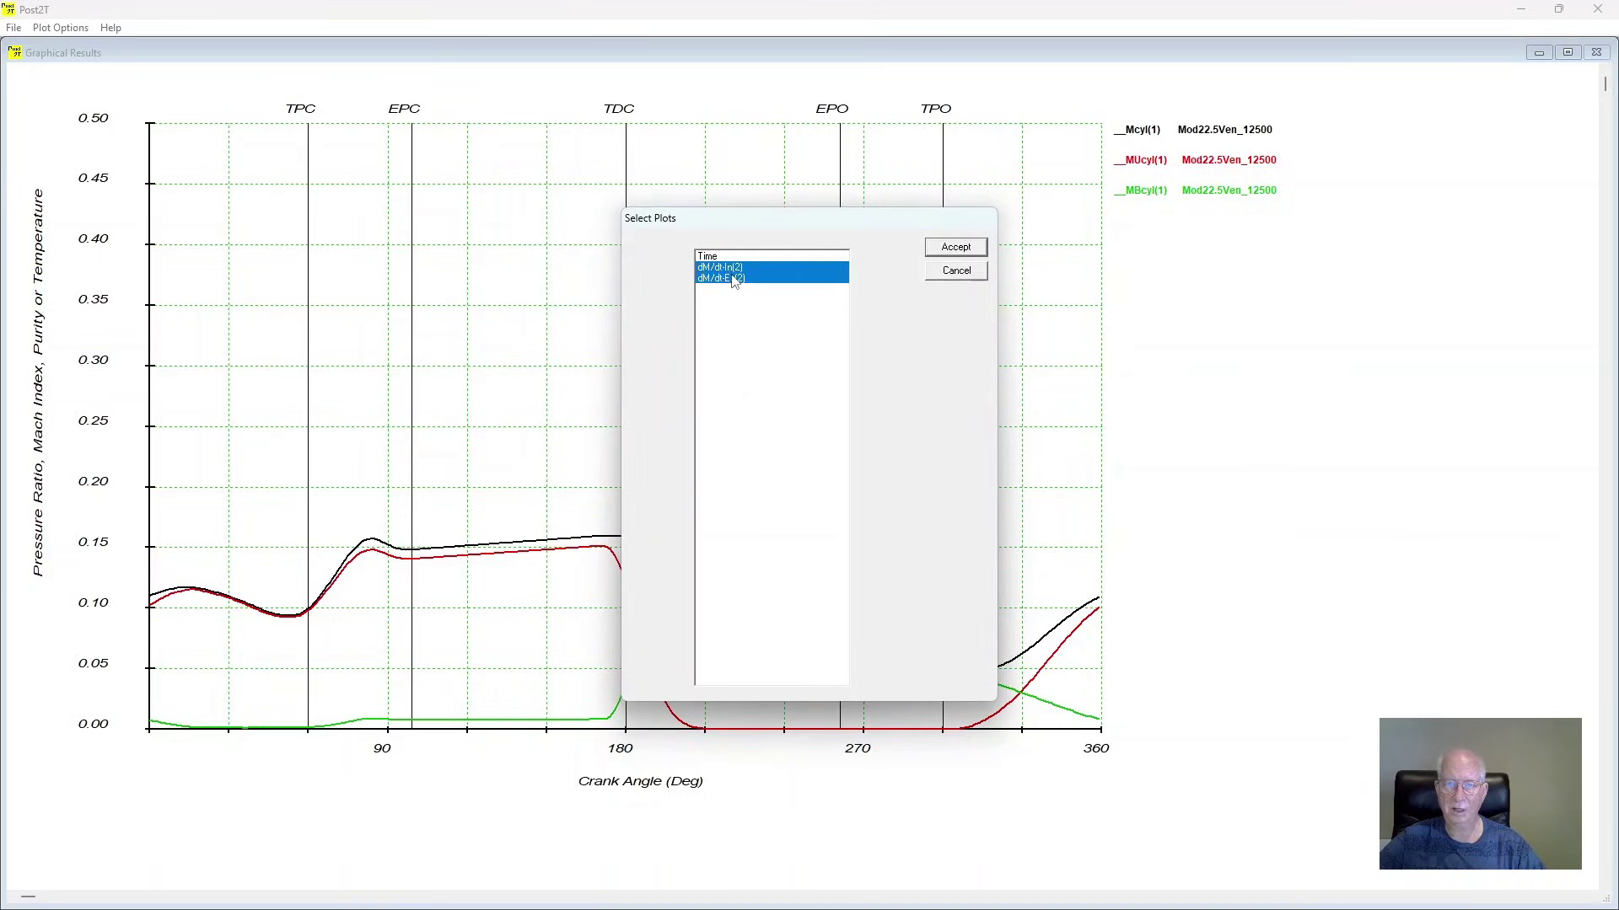
{"action": "left_click", "coordinate": [954, 249]}
{"action": "left_click", "coordinate": [917, 268]}
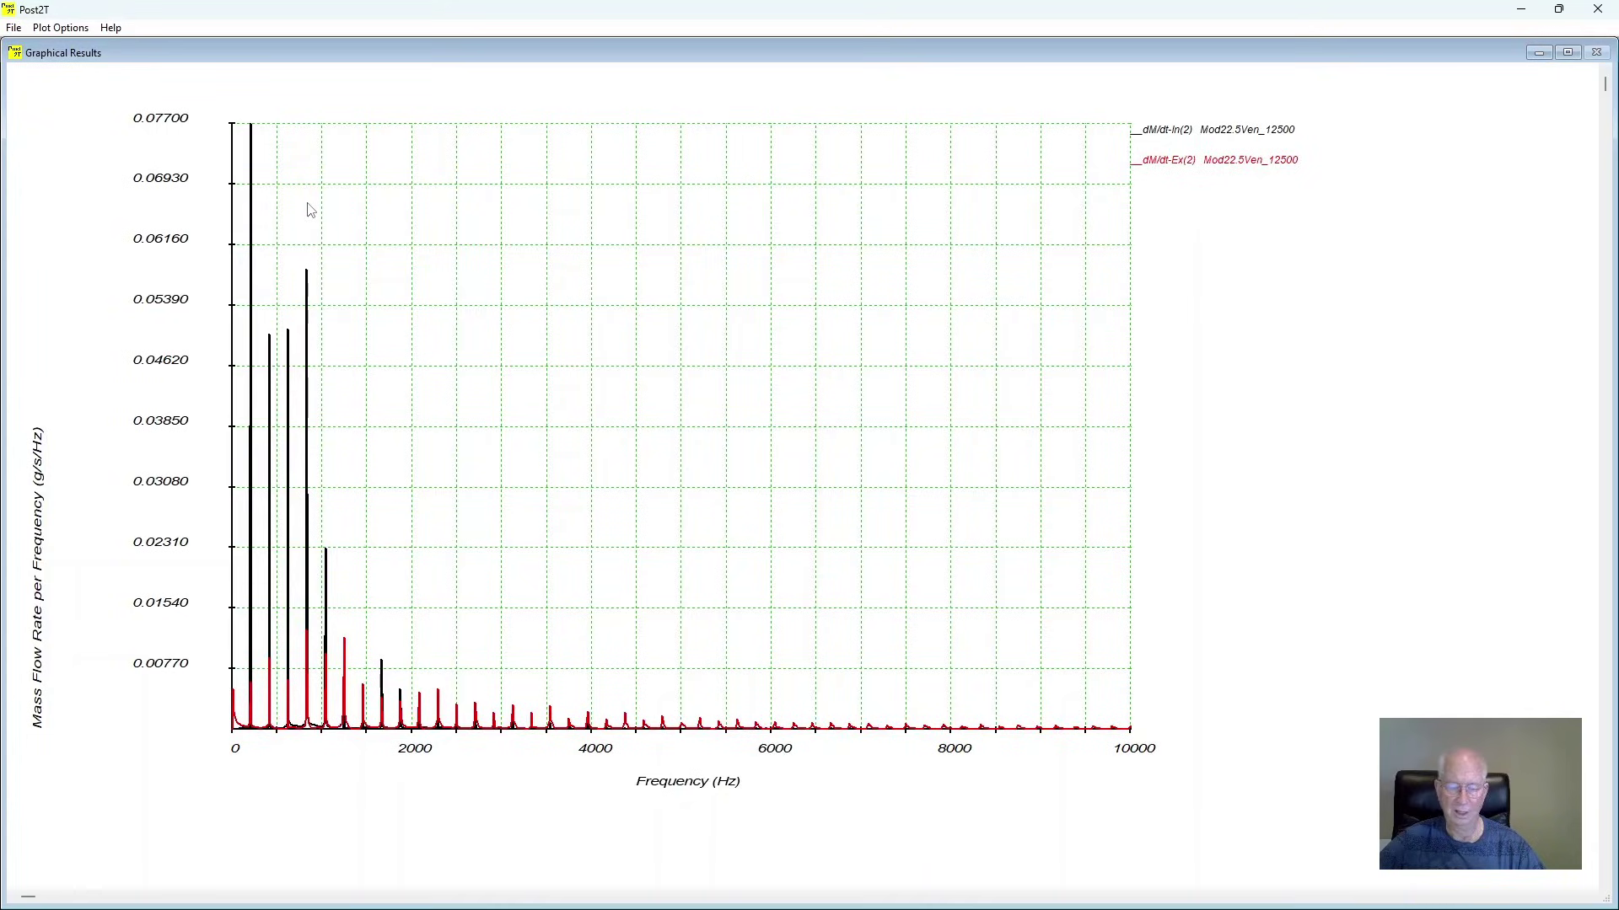
Step: Plot the sound power levels for the selected intake and exhaust mass flow noise traces
{"action": "left_click", "coordinate": [59, 28]}
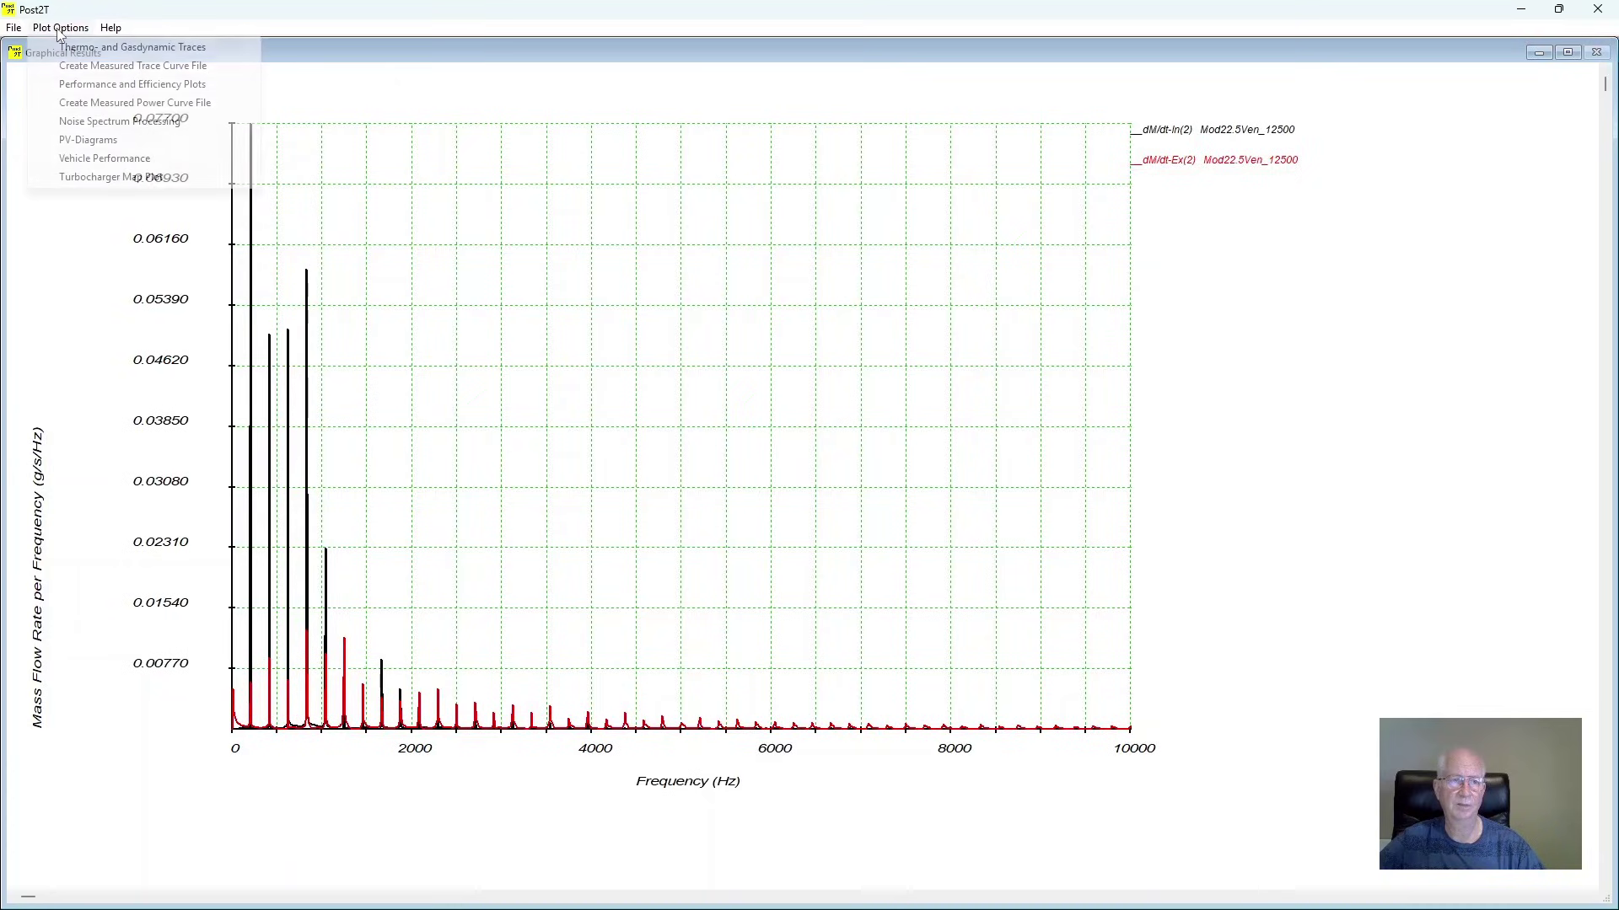
{"action": "left_click", "coordinate": [94, 123]}
{"action": "left_click", "coordinate": [923, 310]}
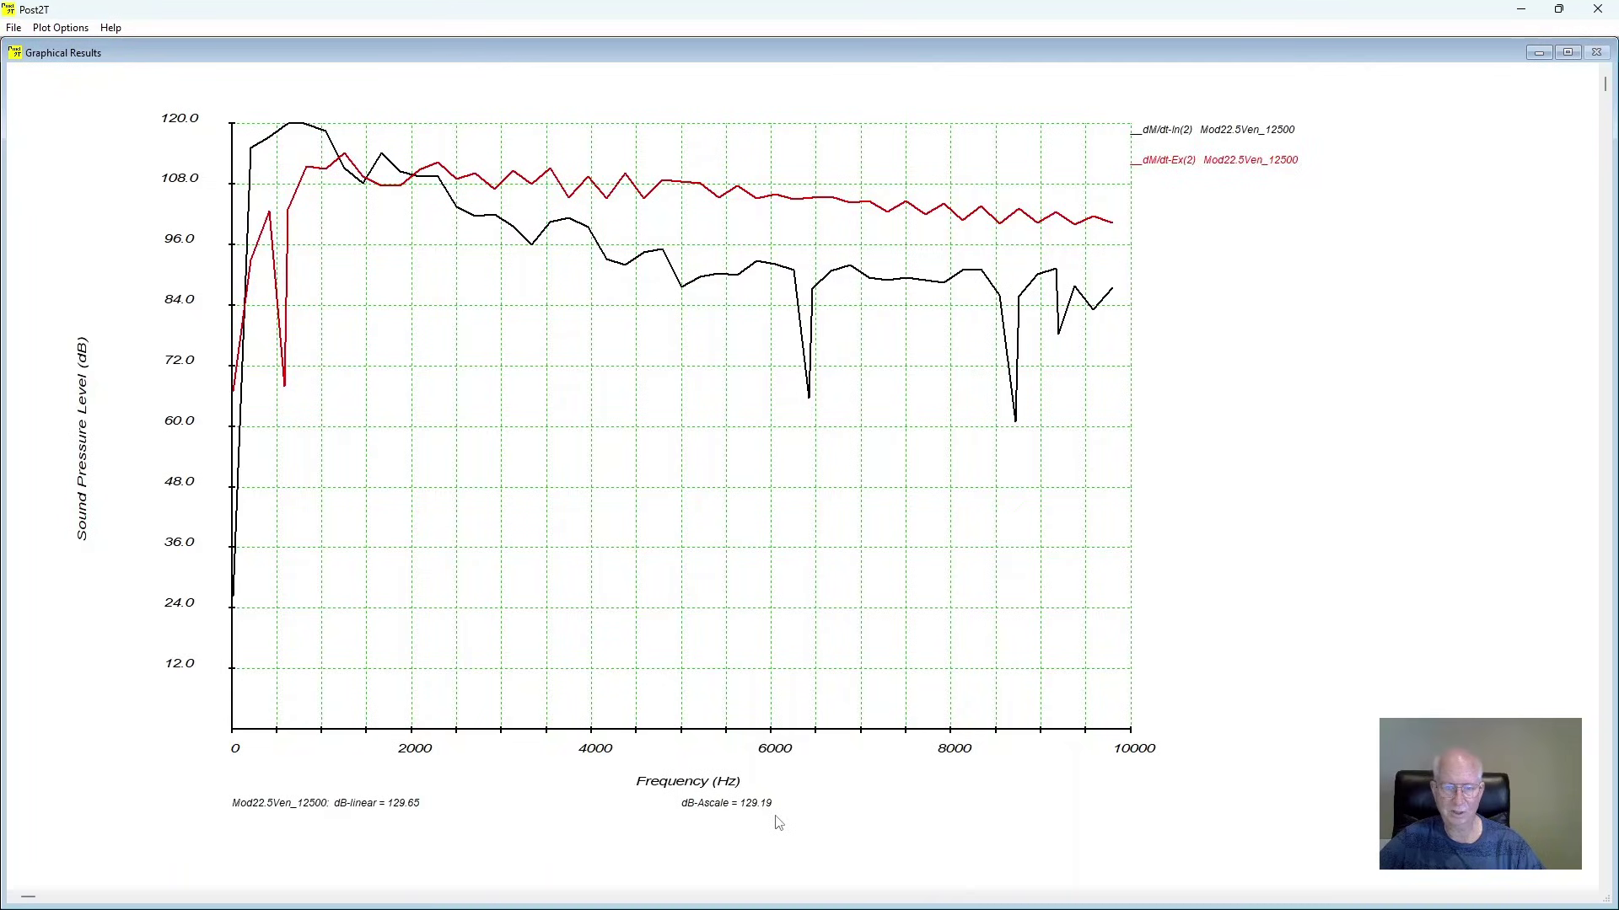
Step: Limit the noise selection to dM/dt-Ex(2) and plot its sound power levels
{"action": "left_click", "coordinate": [60, 28]}
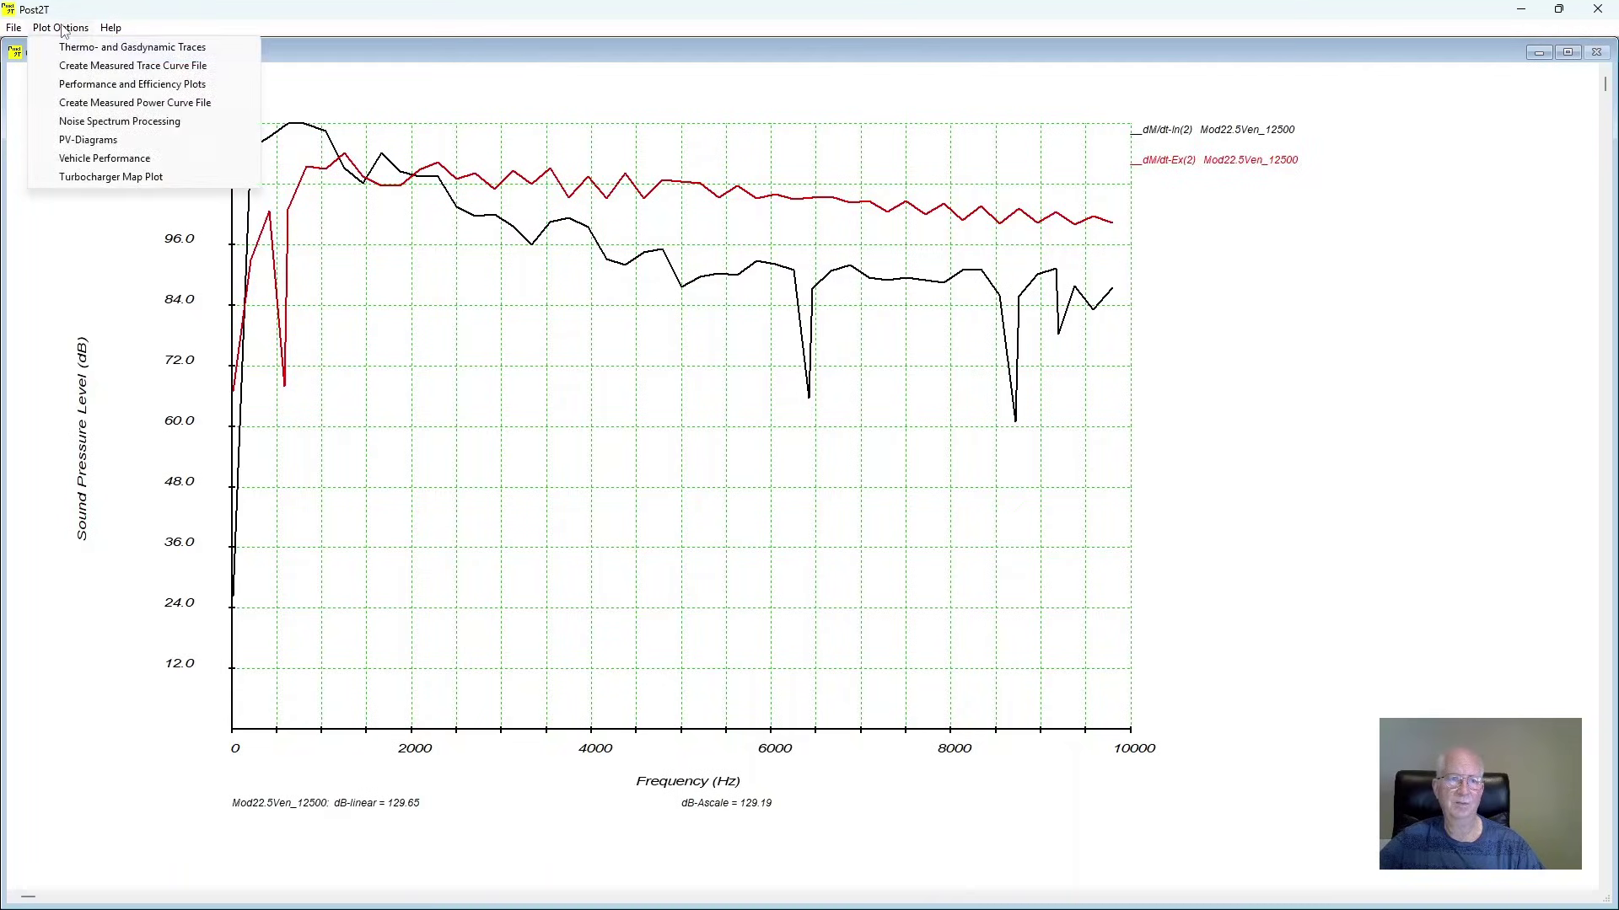
{"action": "left_click", "coordinate": [118, 122]}
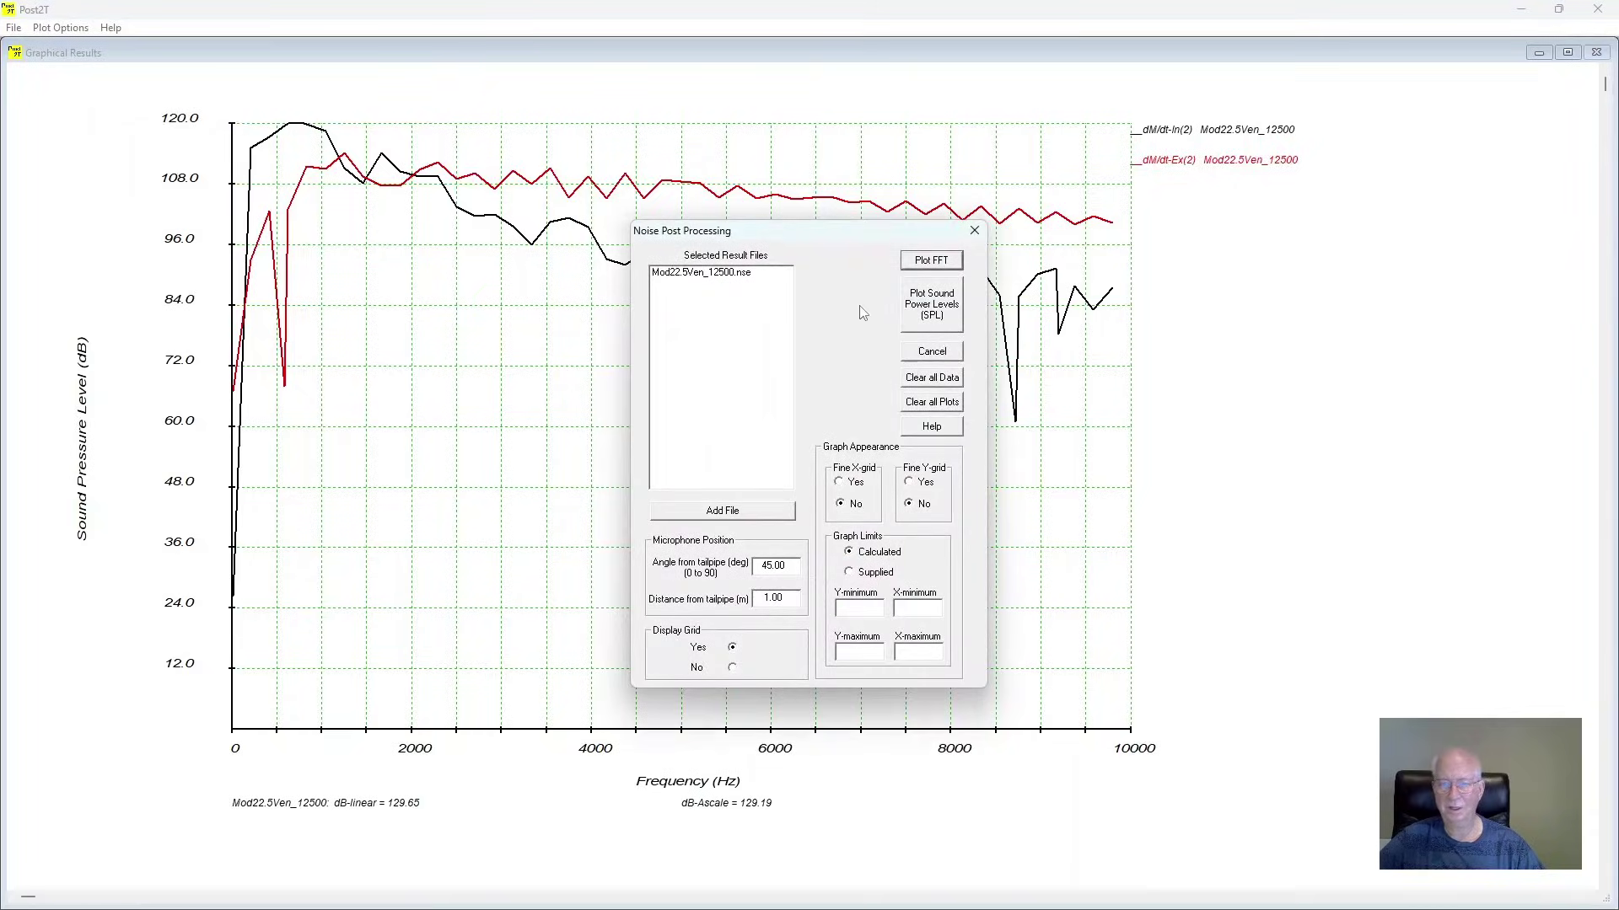
{"action": "double_click", "coordinate": [741, 272]}
{"action": "left_click", "coordinate": [745, 269]}
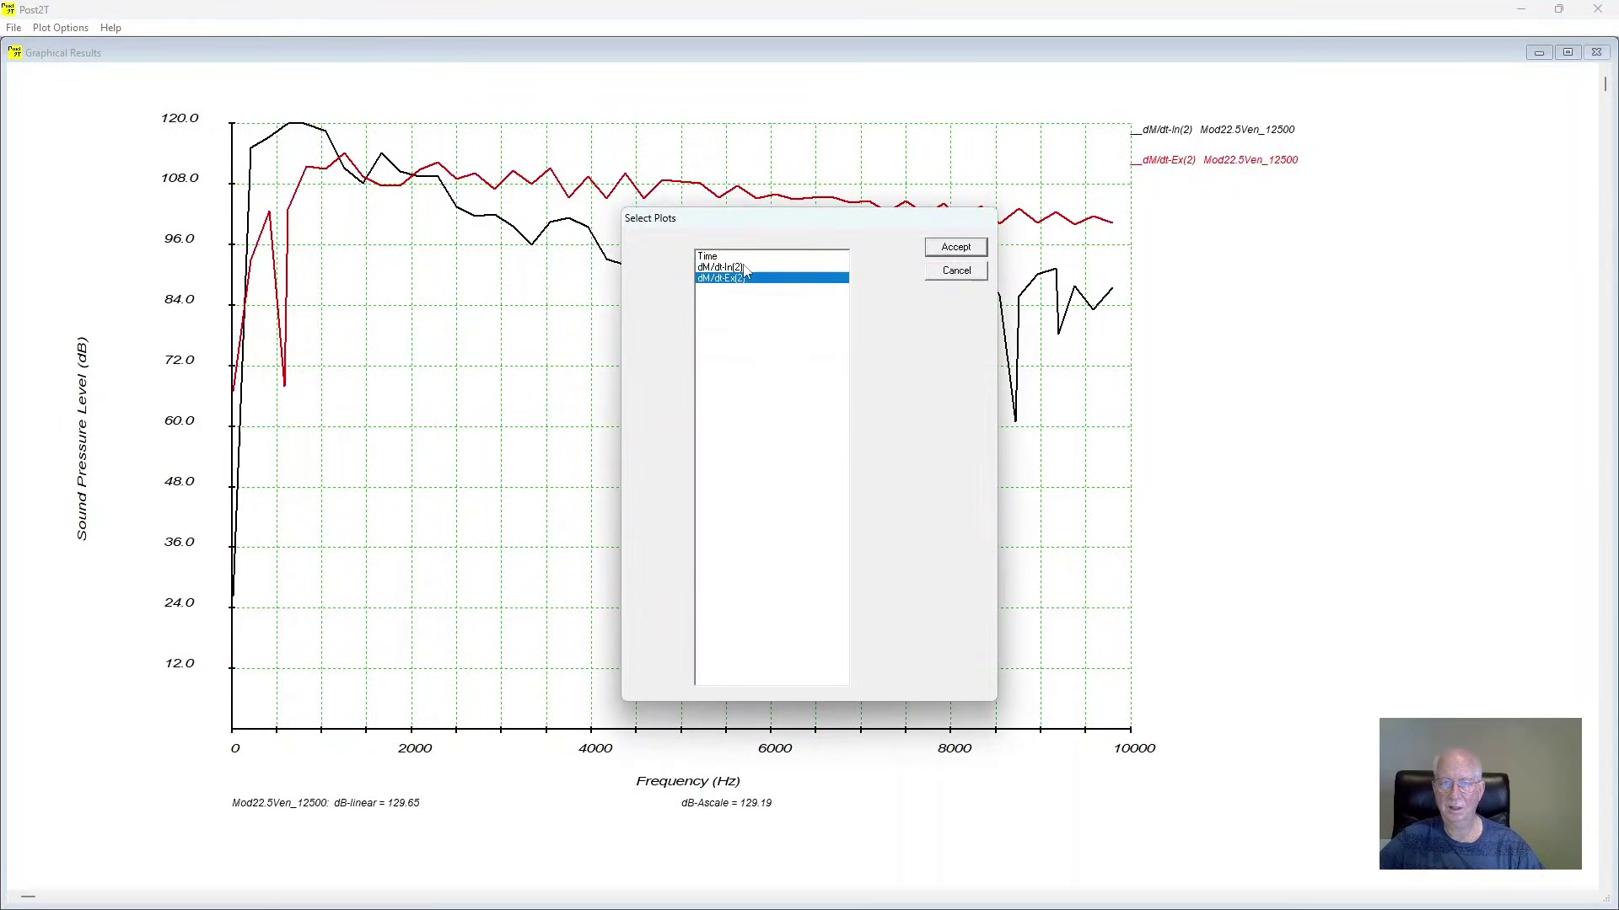
{"action": "left_click", "coordinate": [955, 248]}
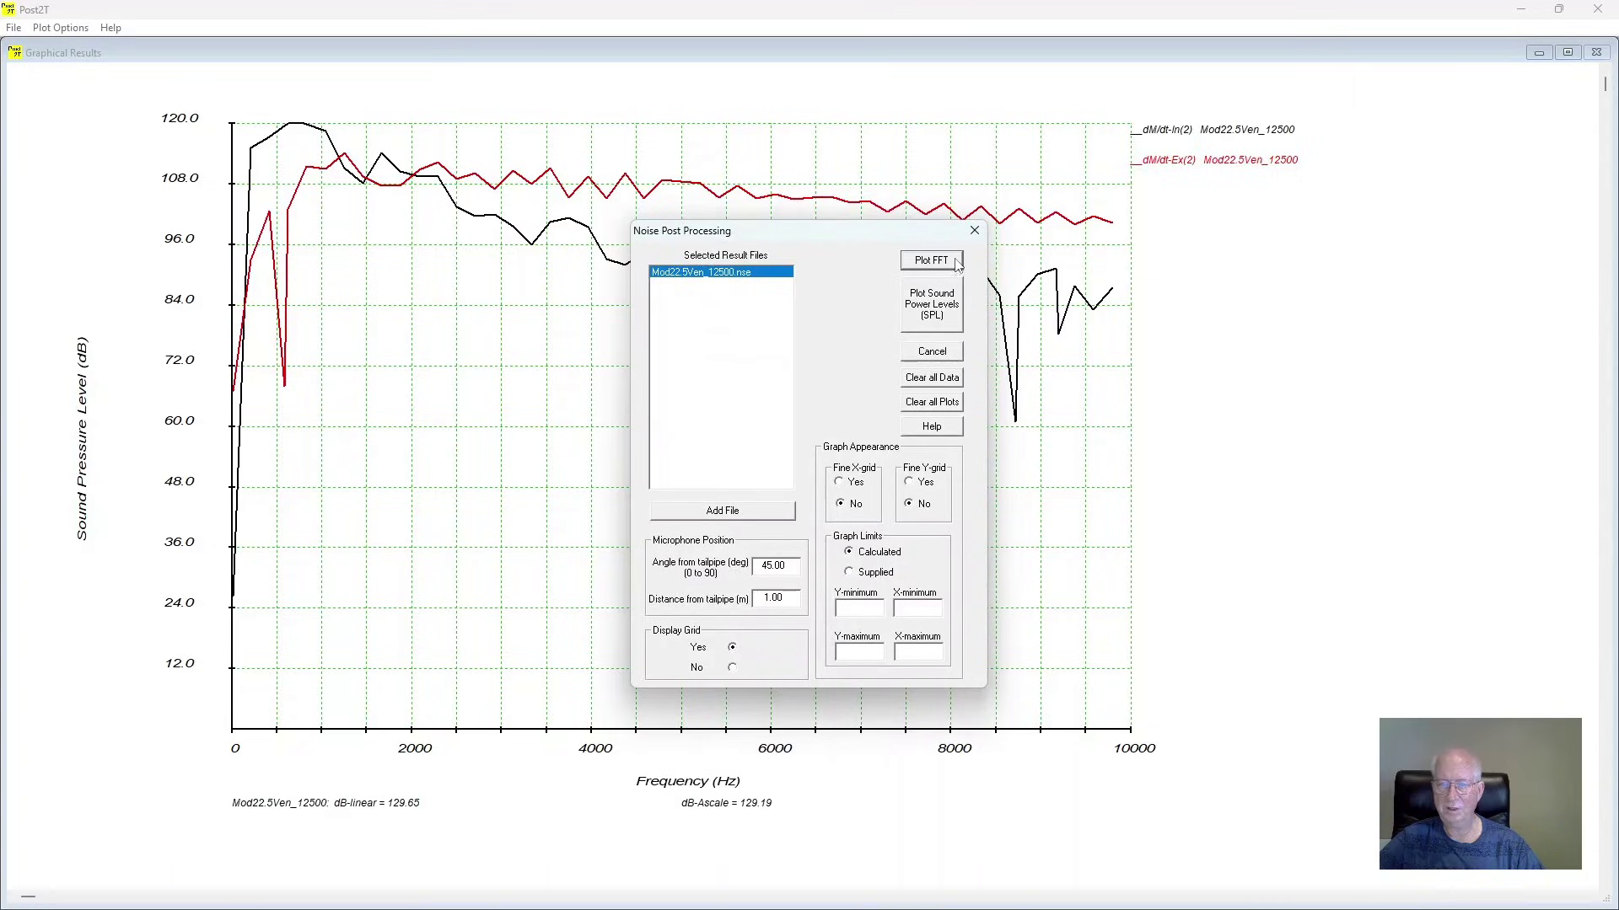
{"action": "left_click", "coordinate": [923, 314]}
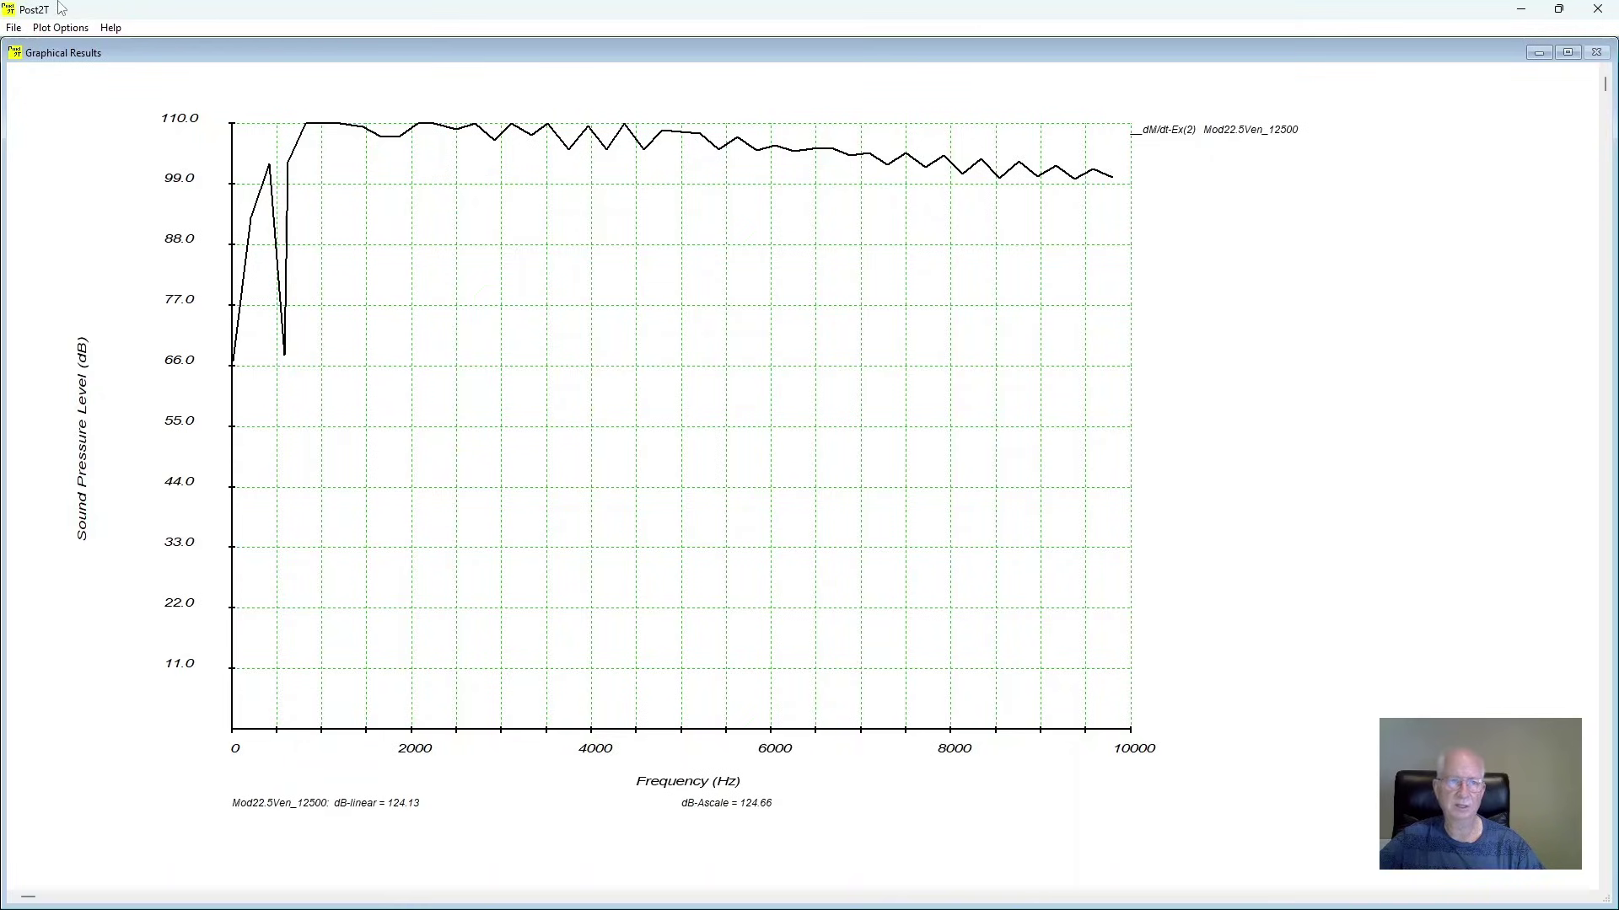
Step: Switch the noise selection to dM/dt-In(2) only and plot its sound power levels
{"action": "left_click", "coordinate": [60, 28]}
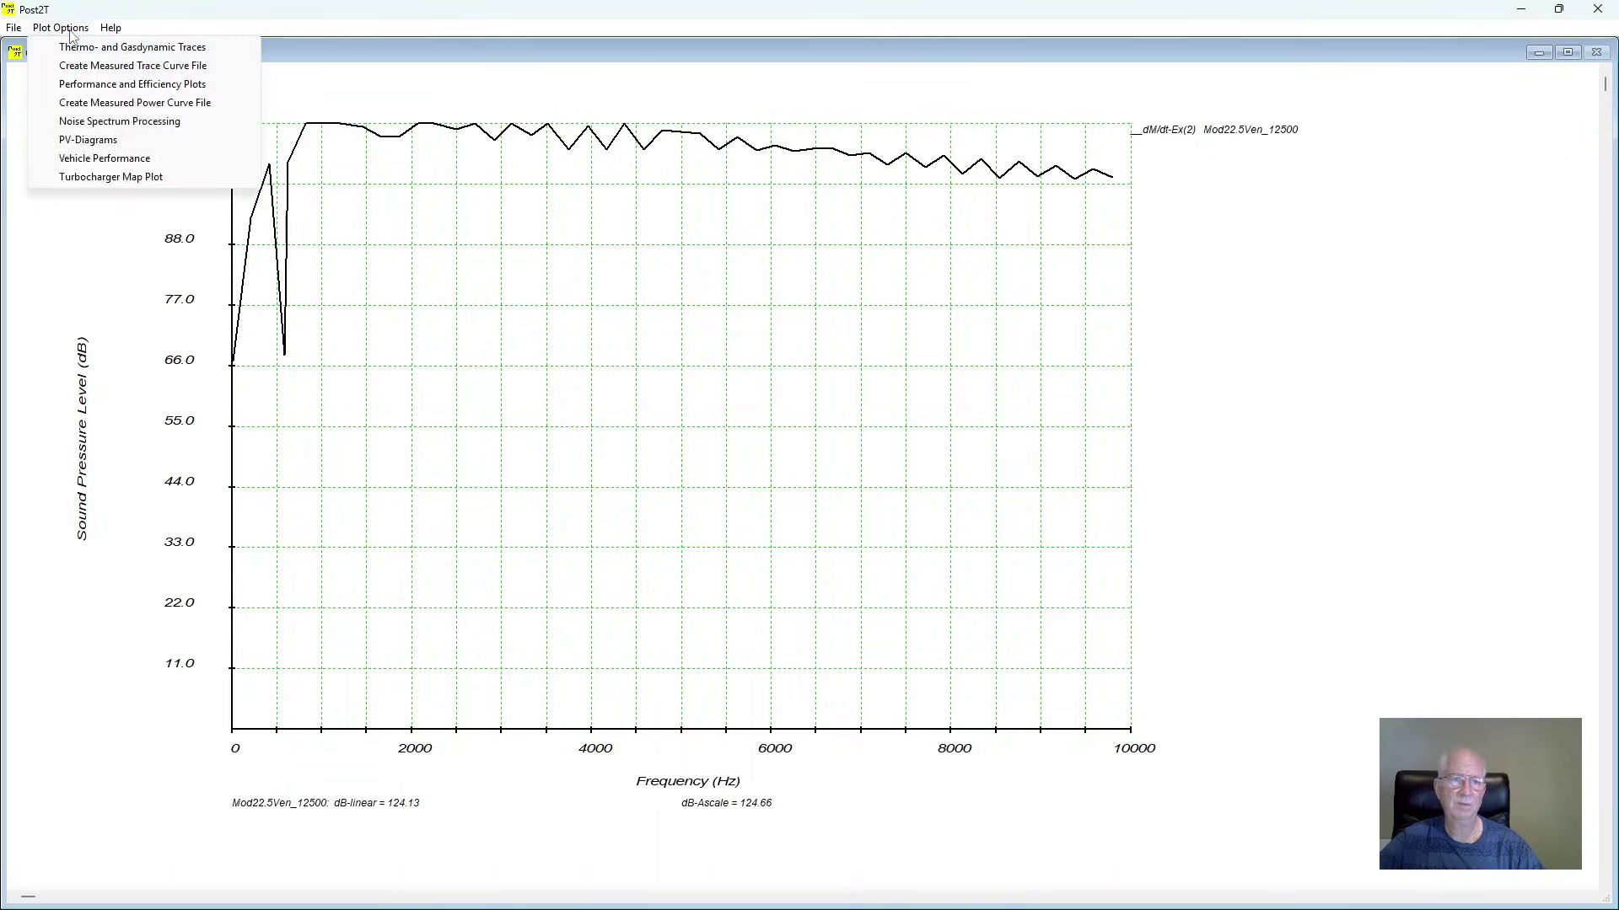
{"action": "left_click", "coordinate": [102, 122]}
{"action": "double_click", "coordinate": [736, 272]}
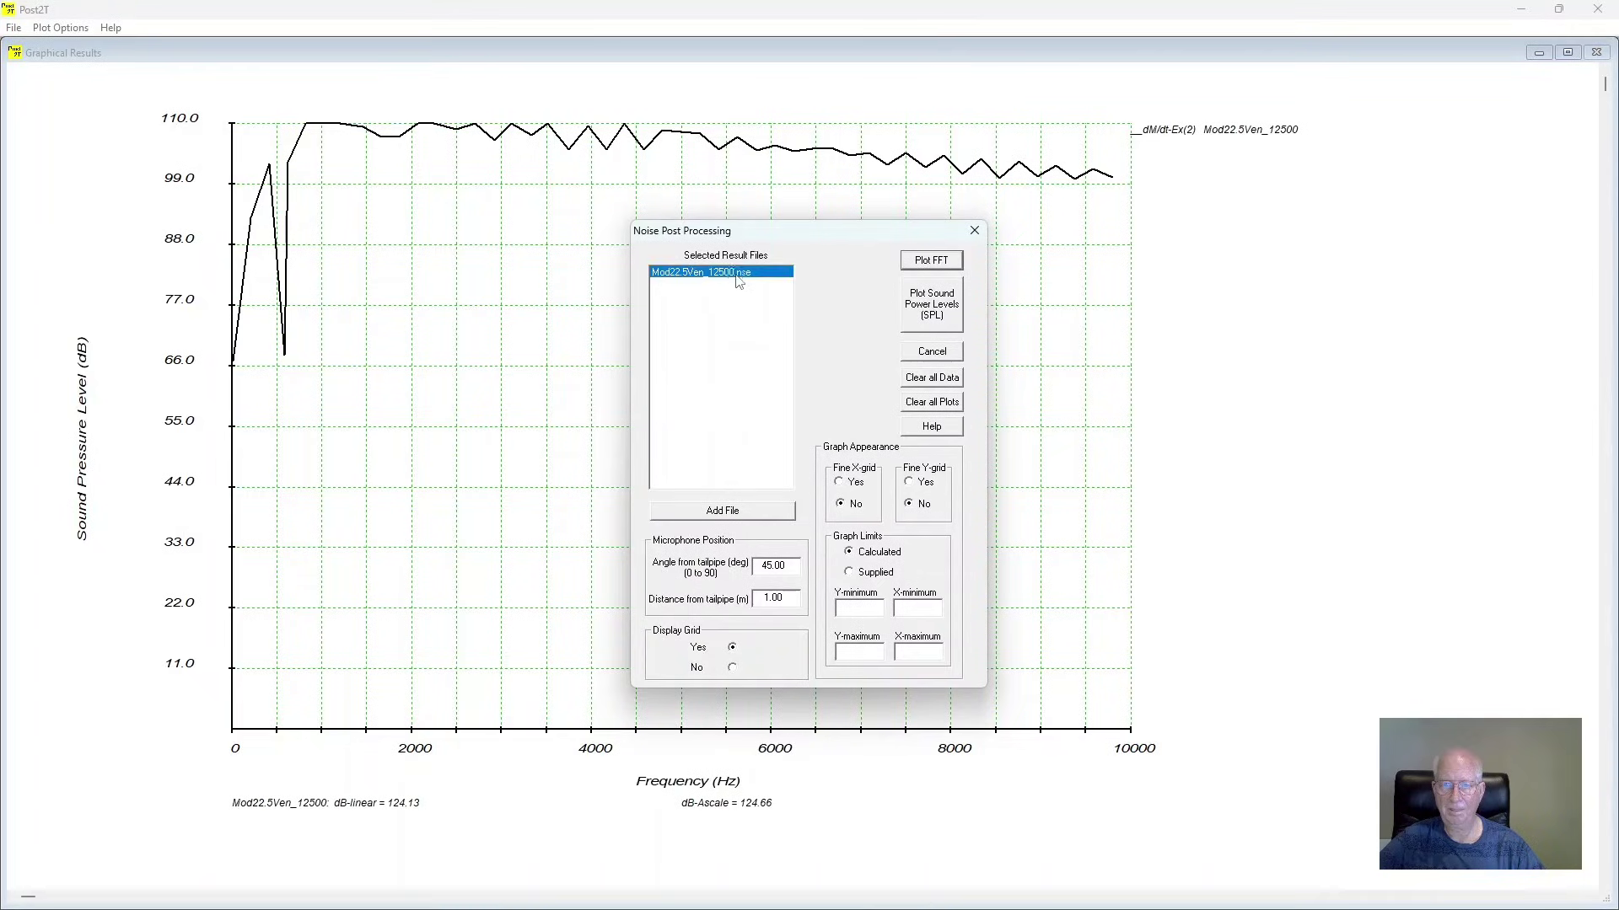
{"action": "left_click", "coordinate": [737, 269]}
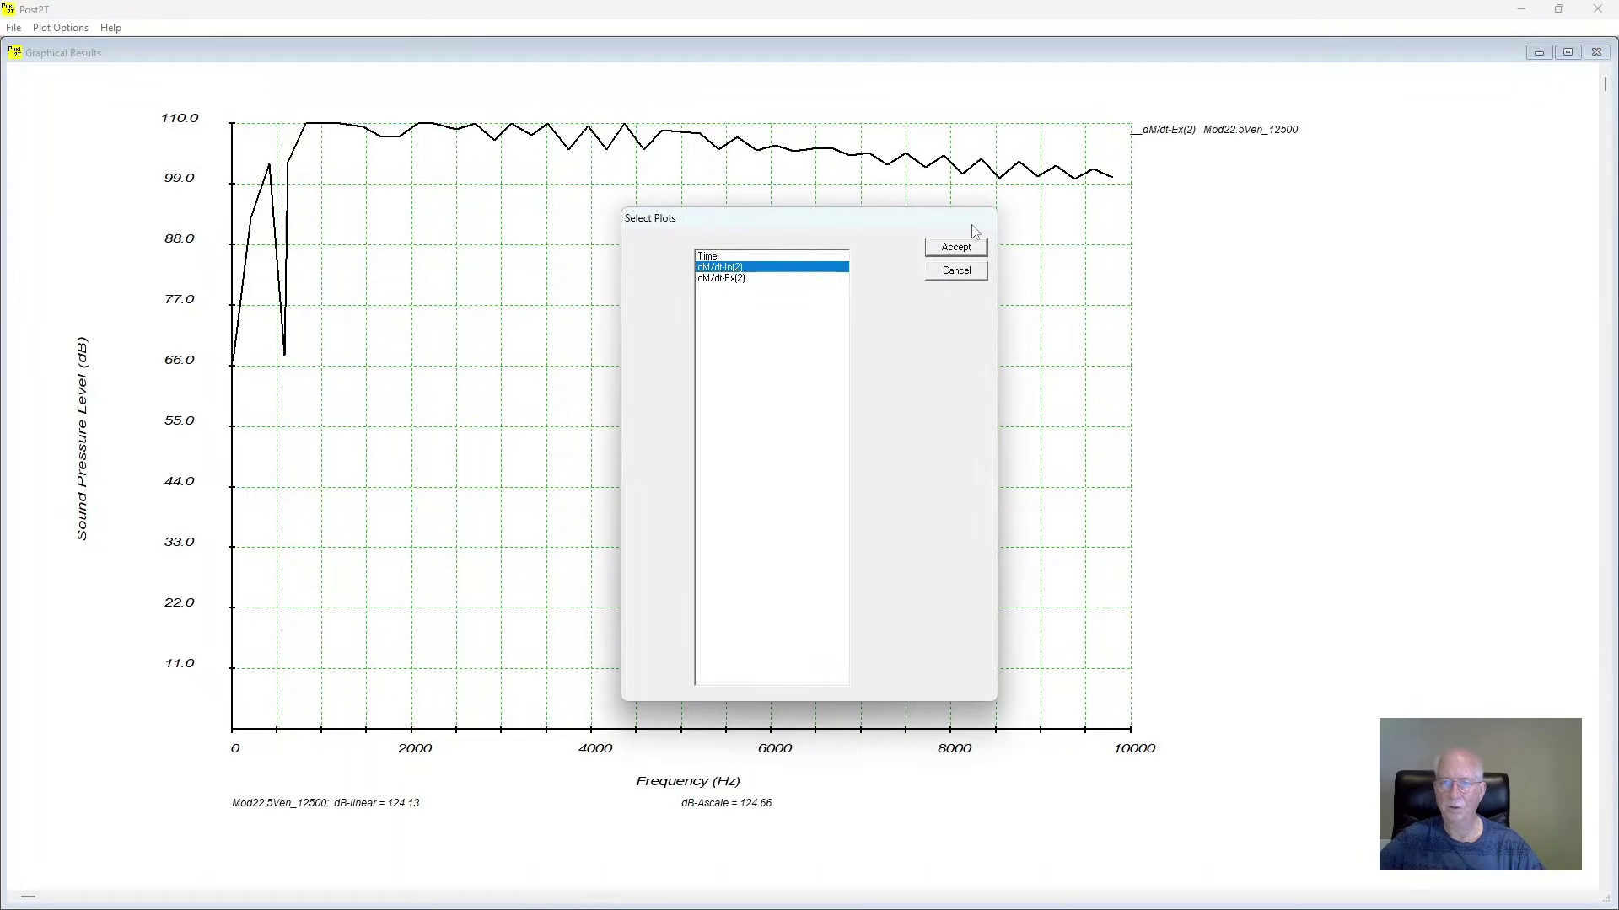
{"action": "left_click", "coordinate": [966, 250]}
{"action": "left_click", "coordinate": [933, 303]}
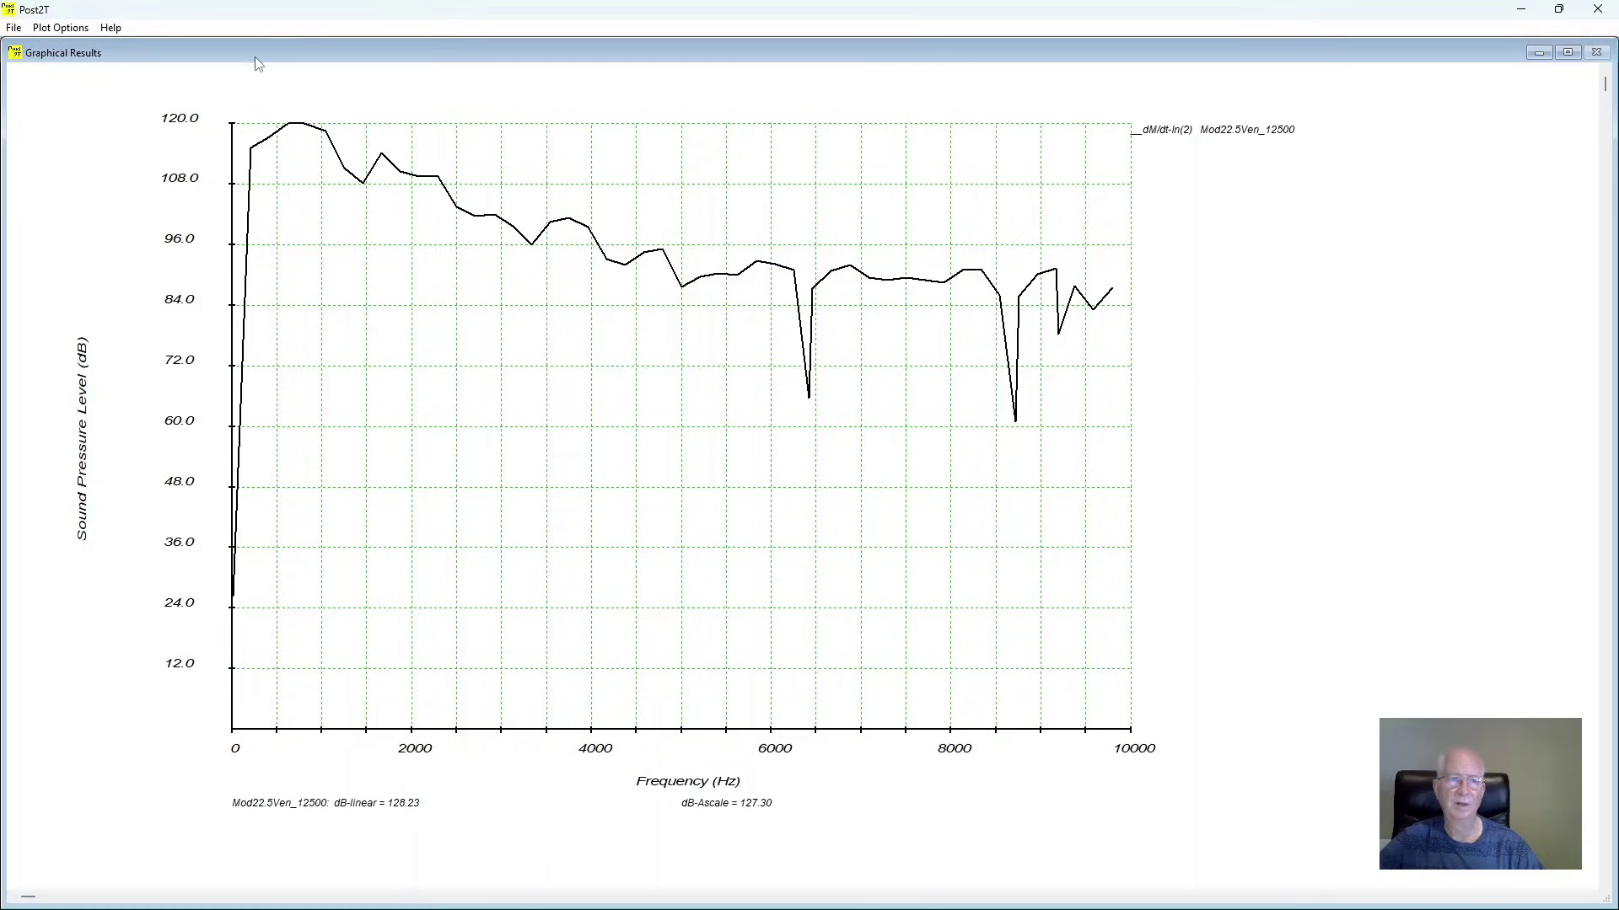
Step: Set the microphone's distance from the tailpipe to 5 m and replot the intake sound power levels
{"action": "left_click", "coordinate": [57, 30]}
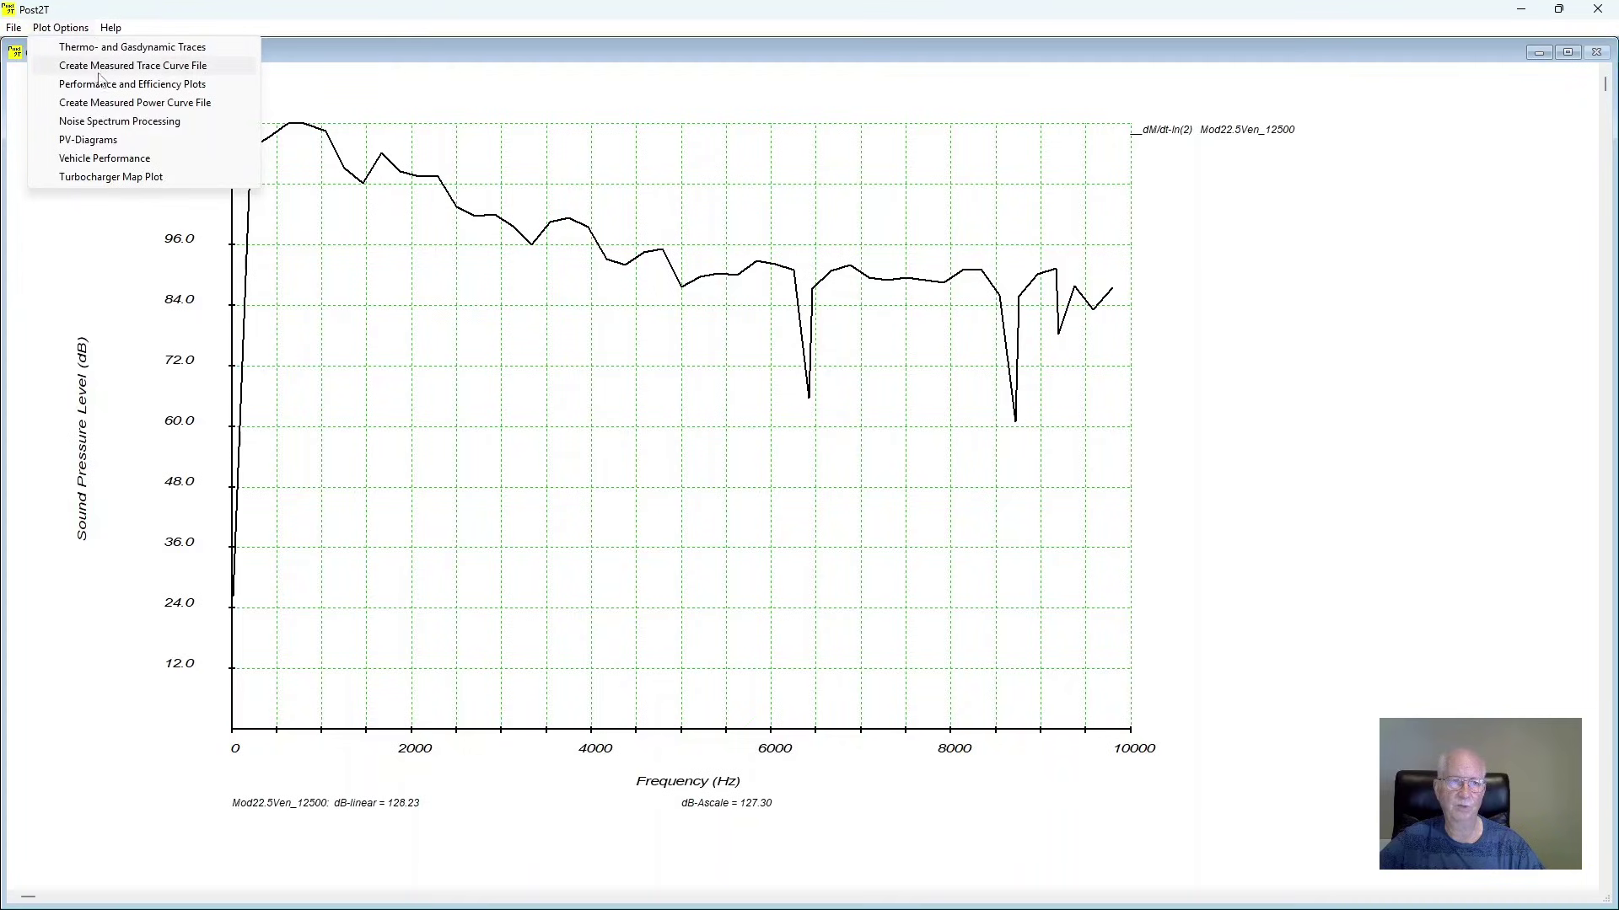
{"action": "left_click", "coordinate": [96, 122]}
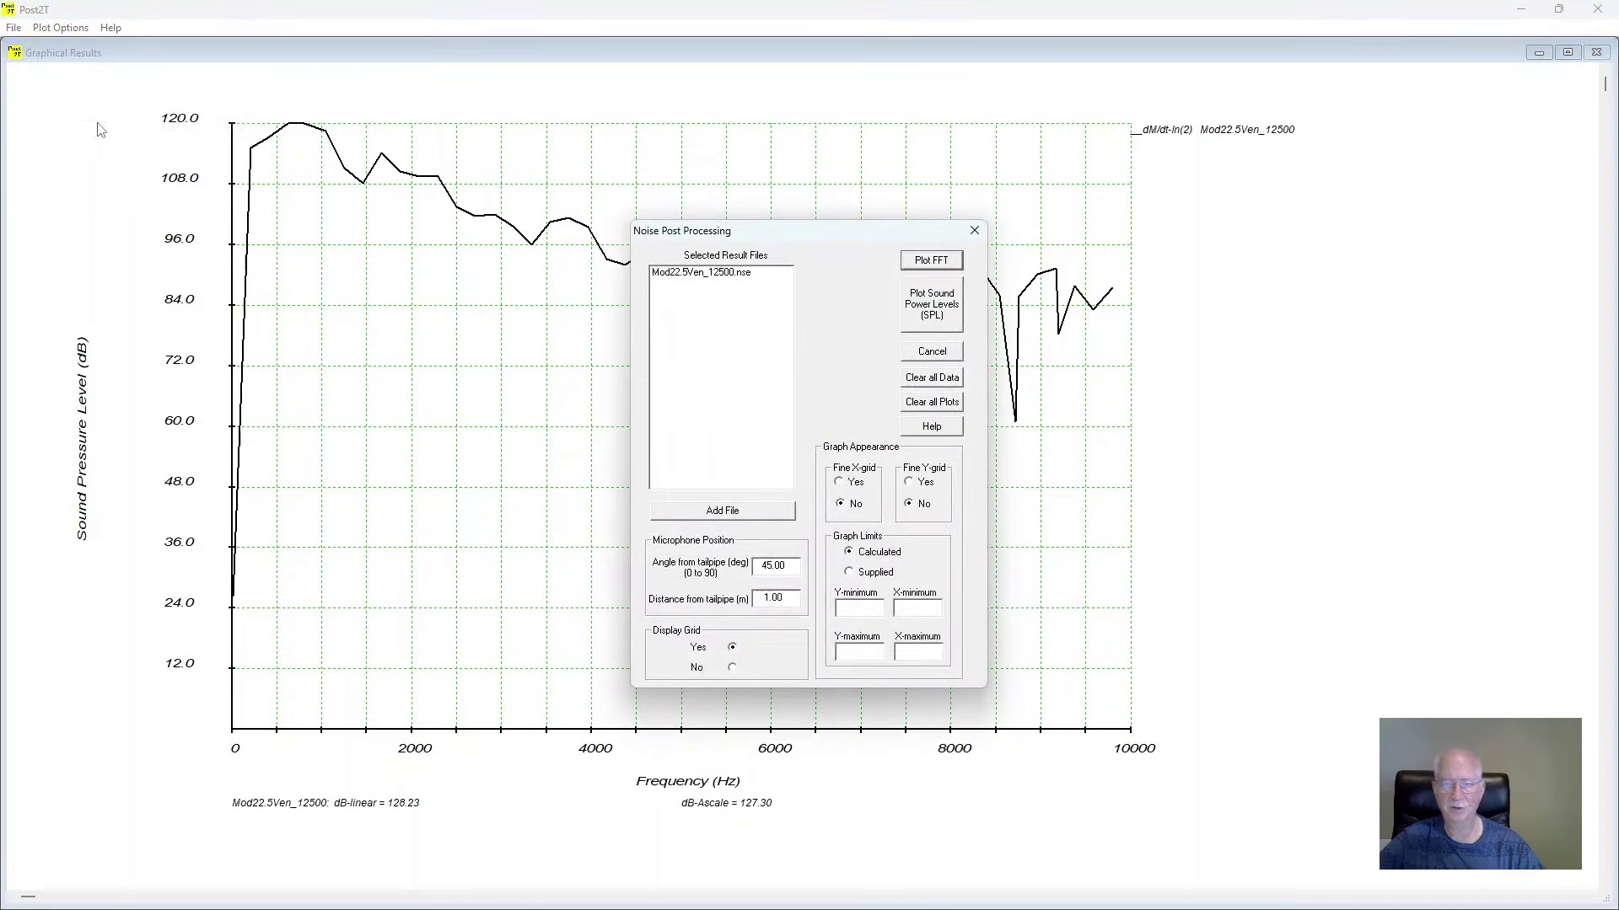
{"action": "double_click", "coordinate": [787, 598]}
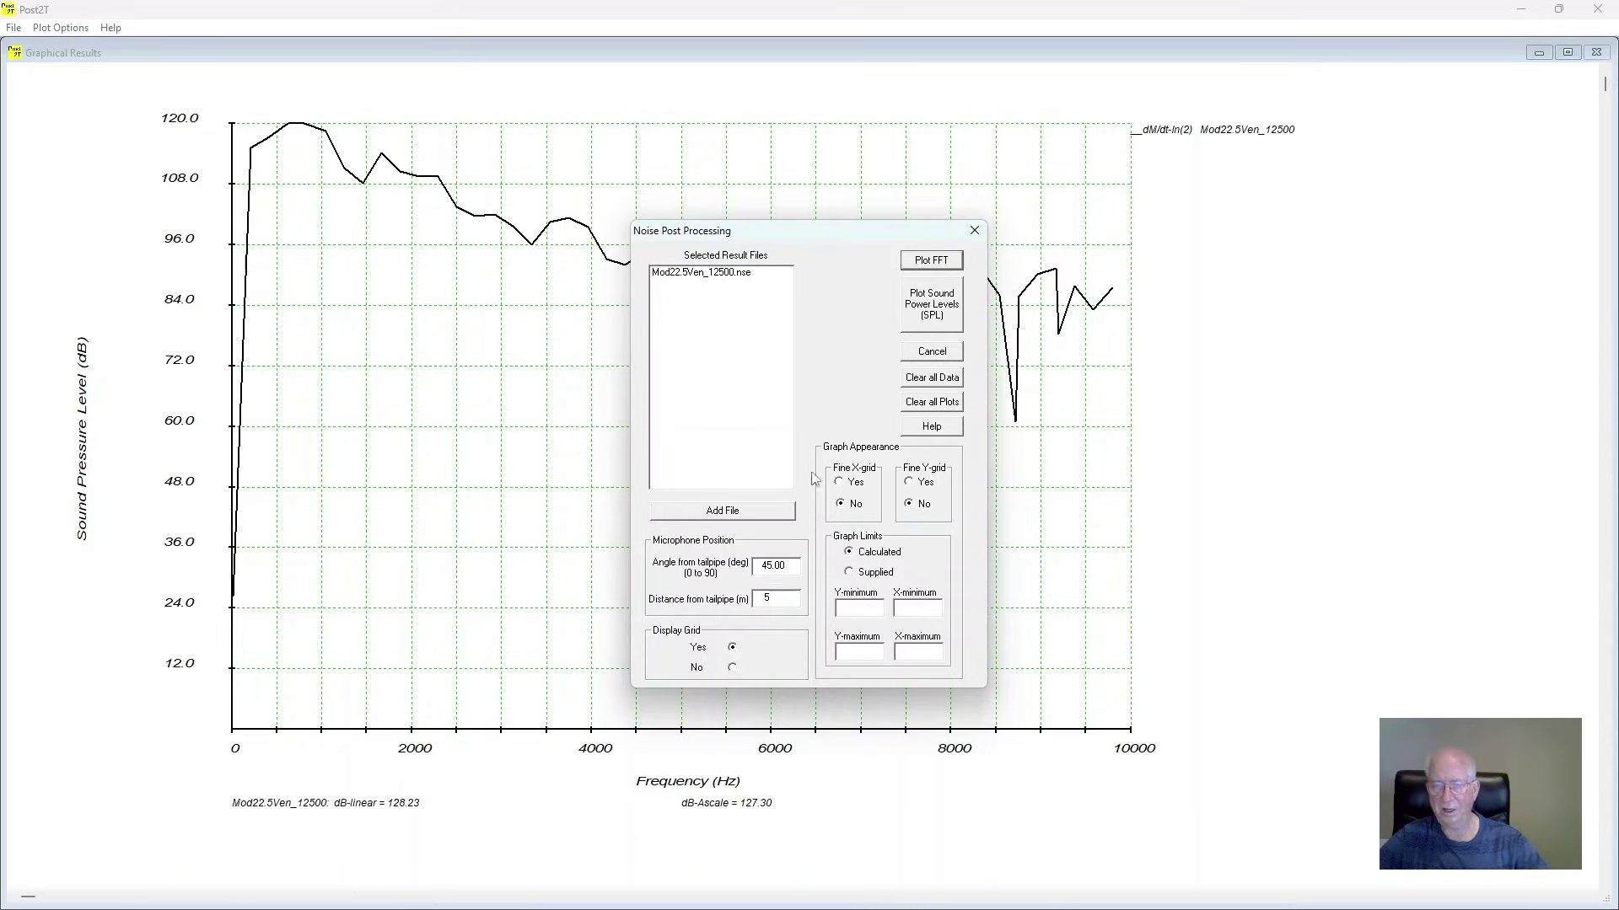
{"action": "left_click", "coordinate": [932, 311]}
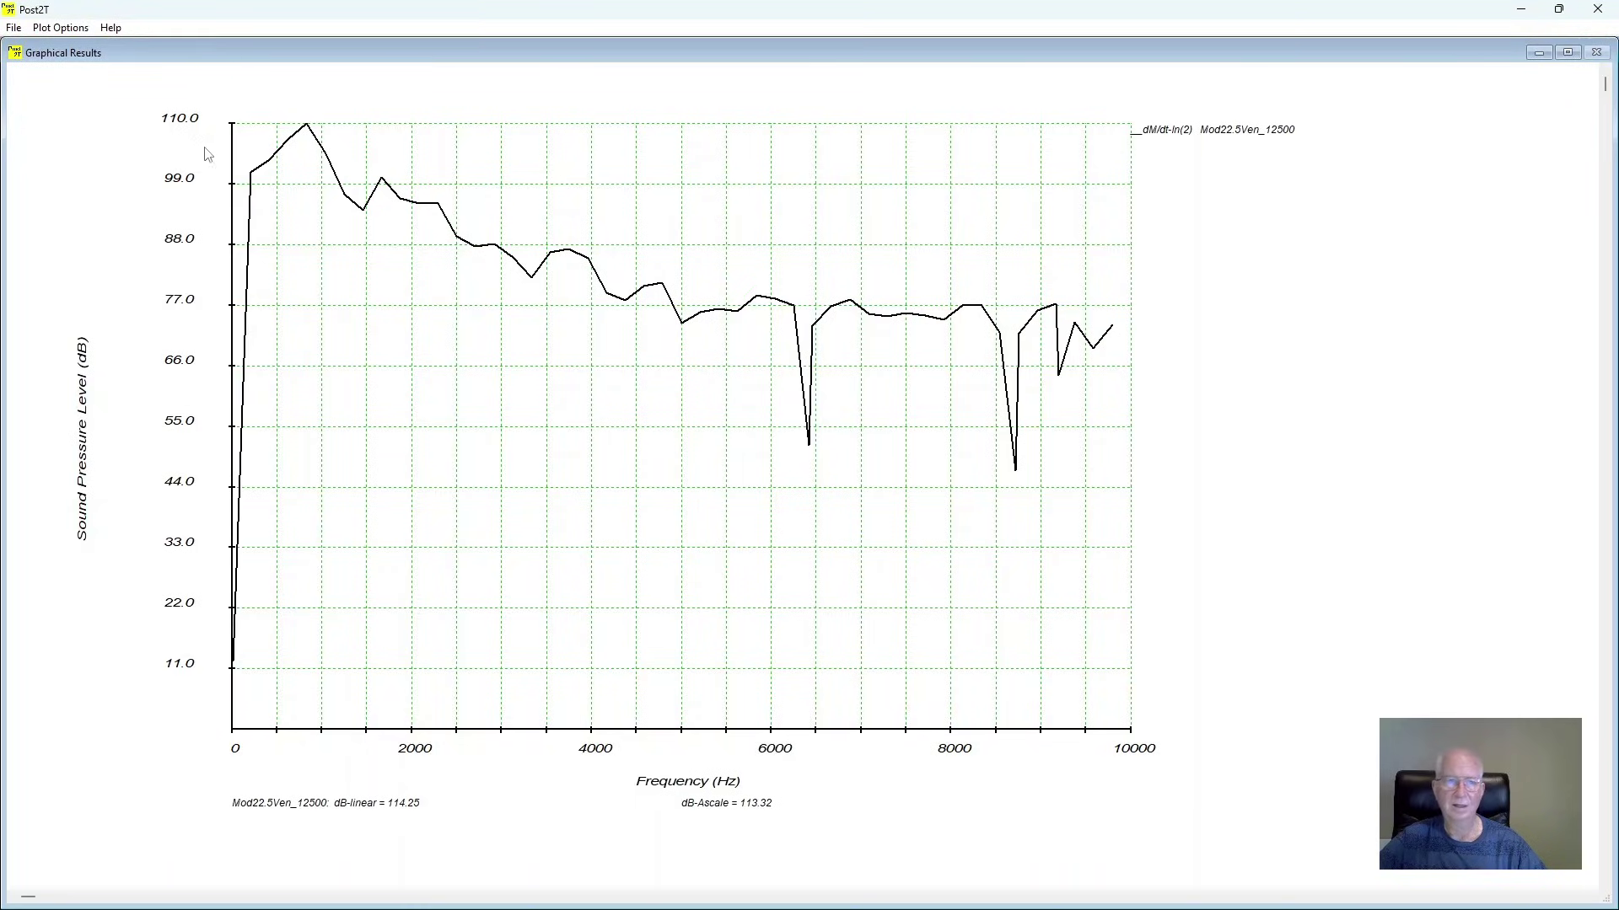
Step: Load the pressure-volume file Mod22.5Ven_12500.pvd for a PV diagram
{"action": "left_click", "coordinate": [66, 28]}
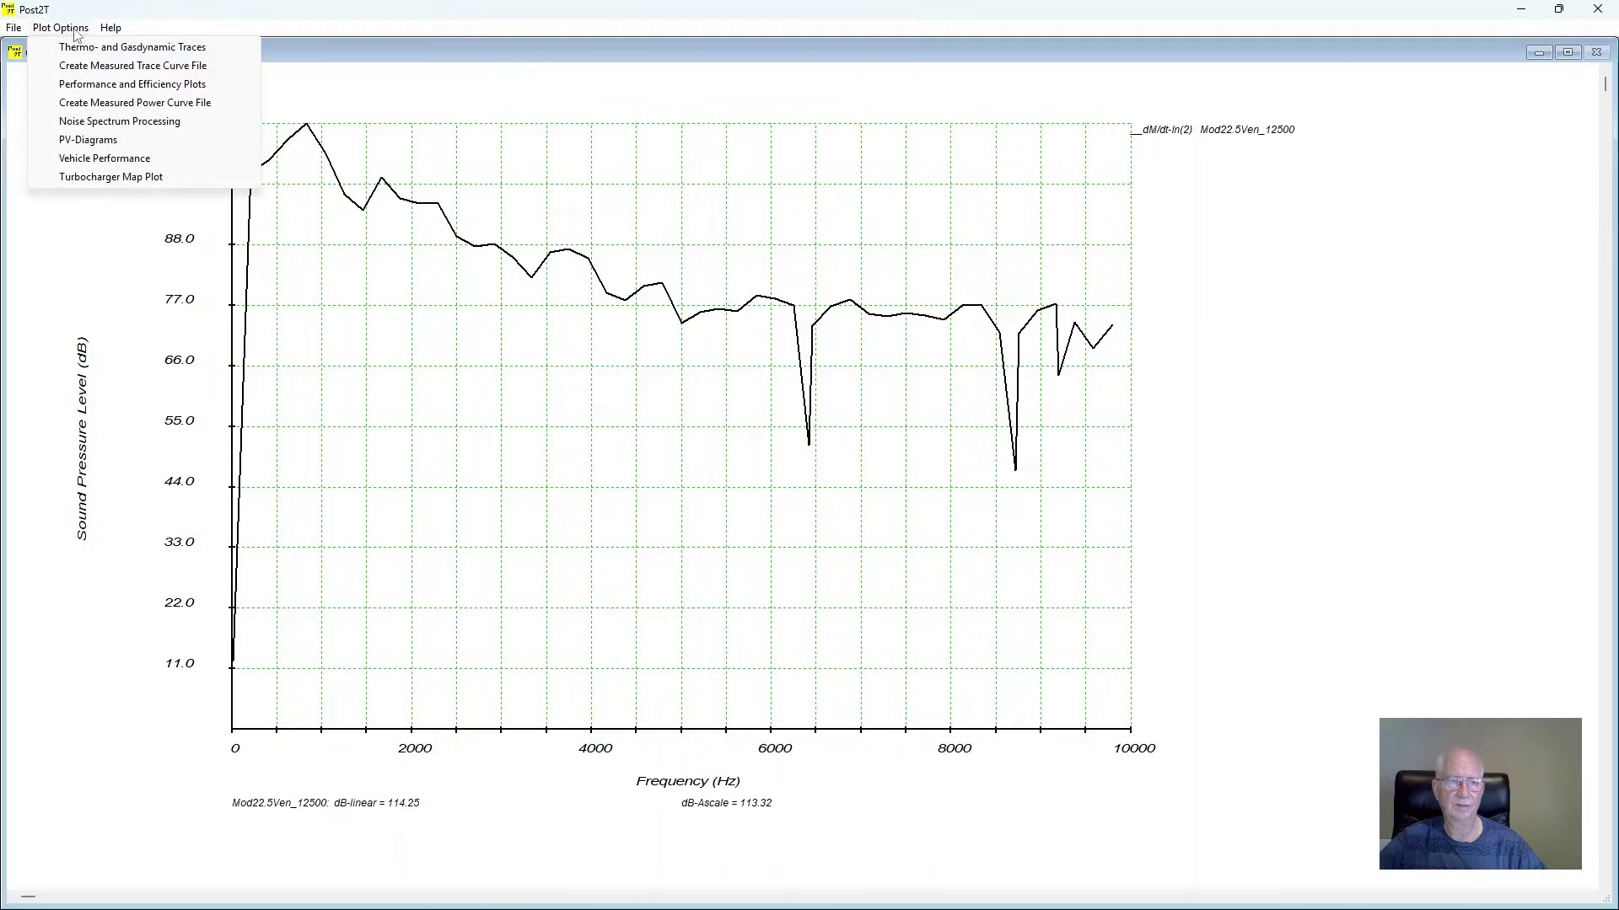
{"action": "left_click", "coordinate": [85, 141]}
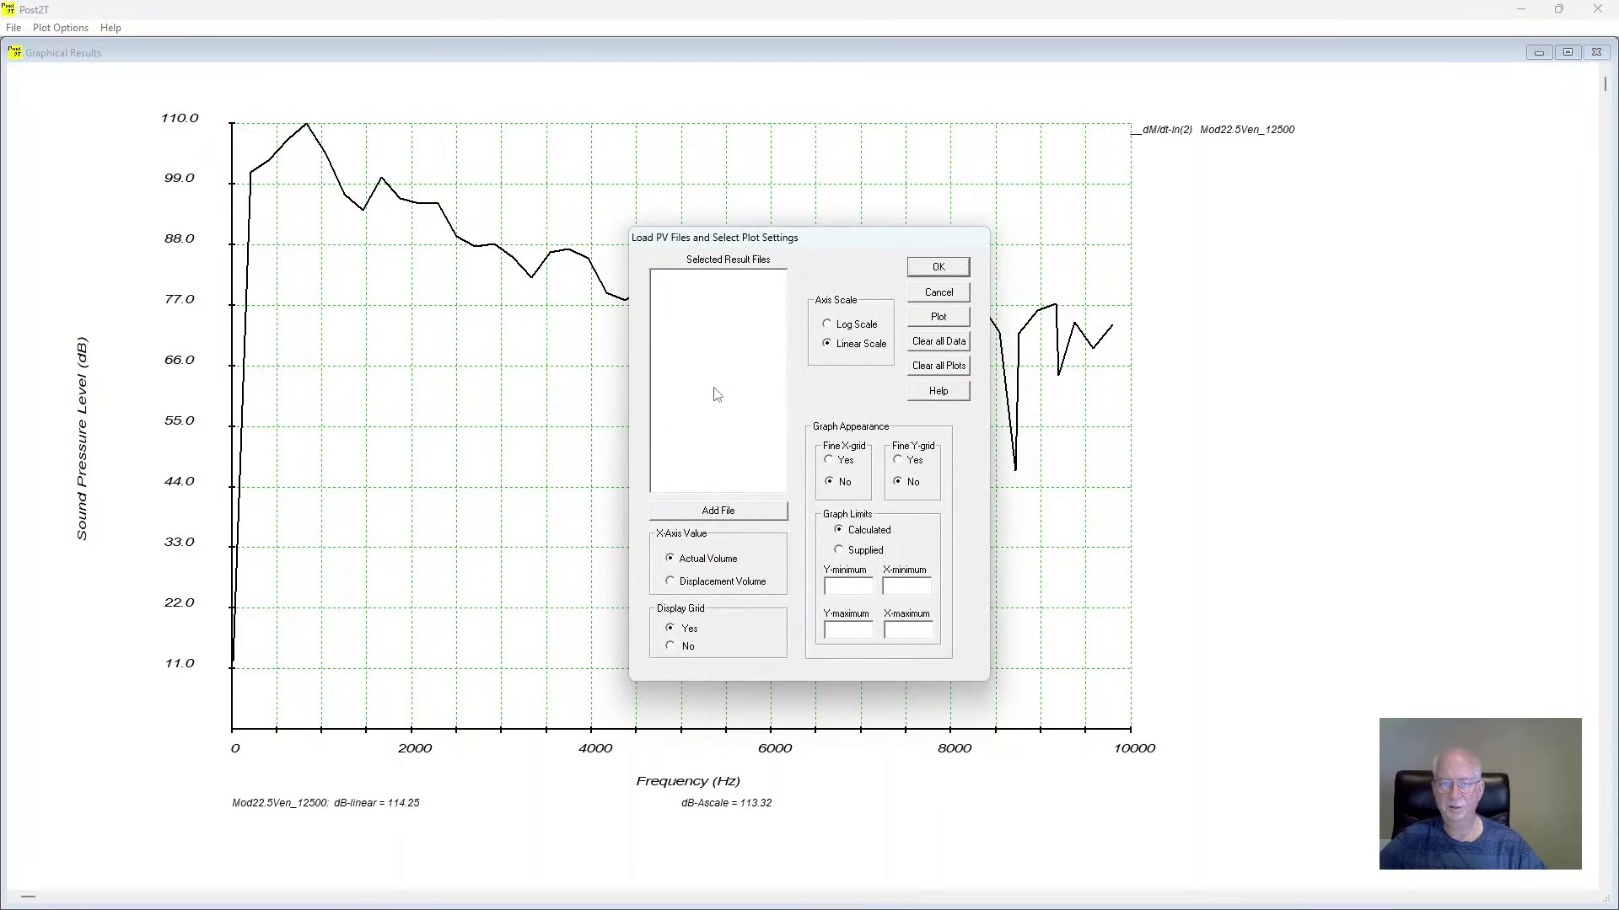
{"action": "left_click", "coordinate": [711, 516]}
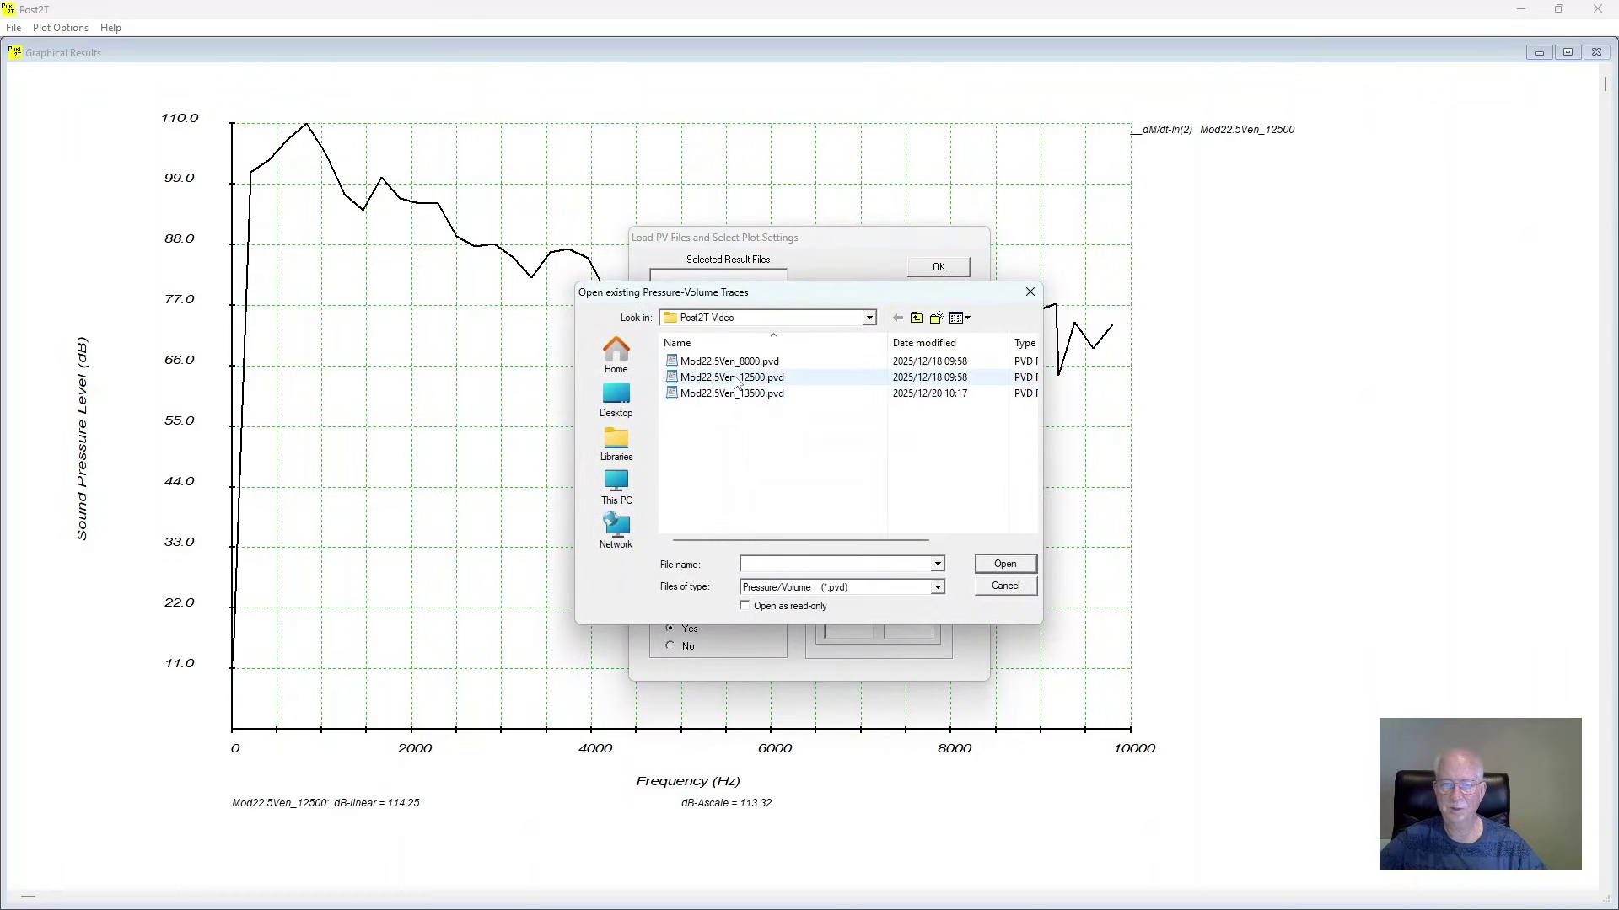
{"action": "double_click", "coordinate": [734, 379]}
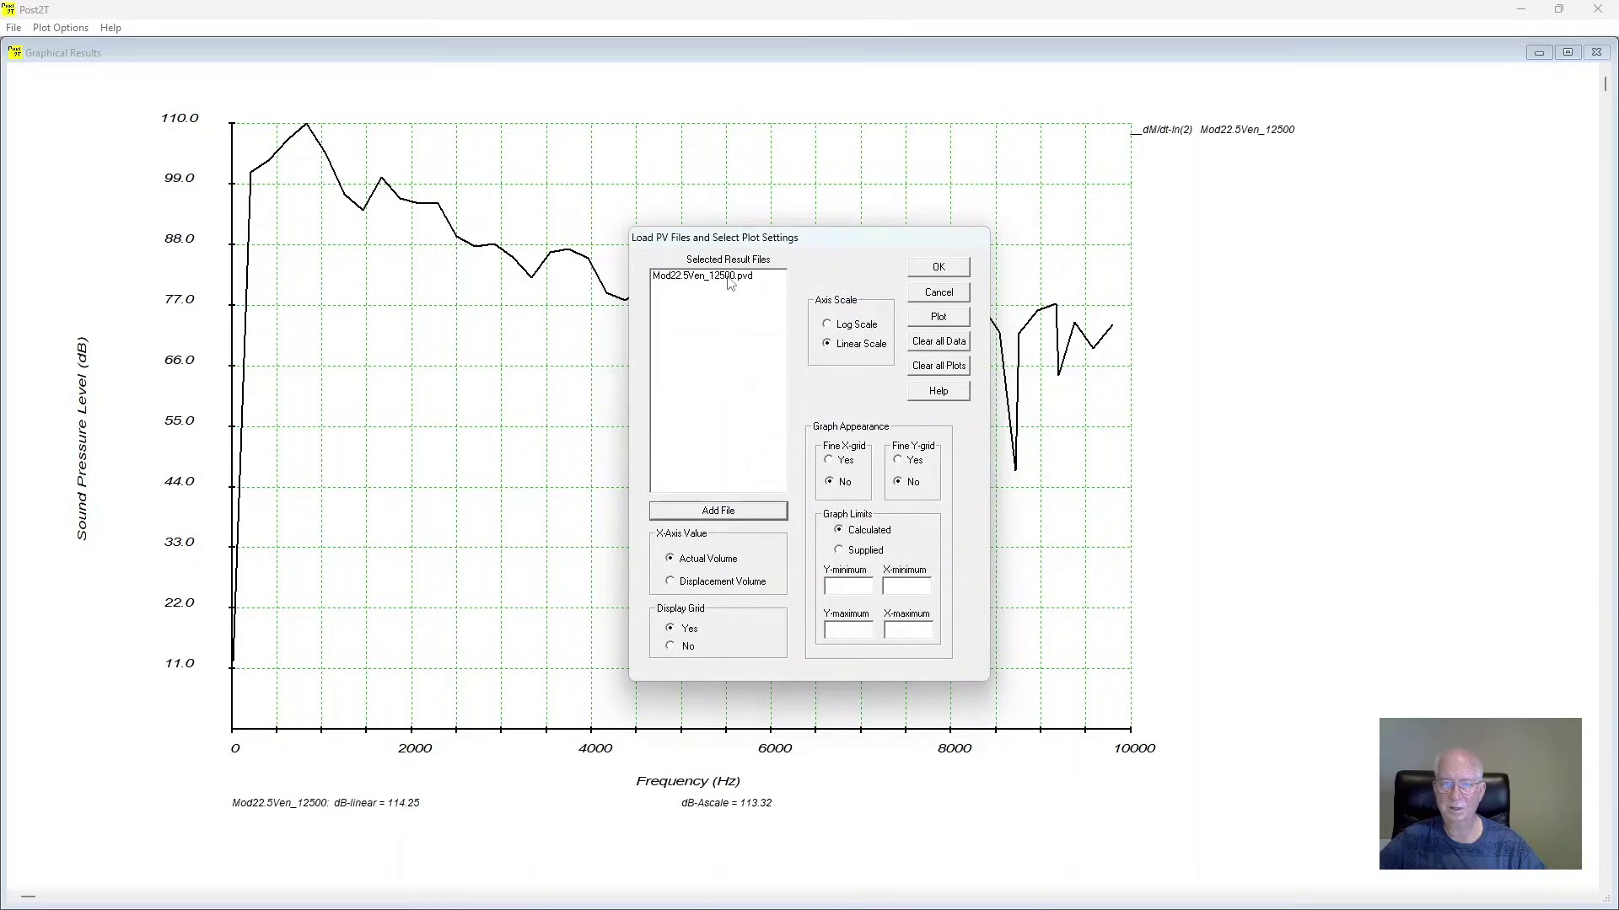
Step: Plot the PV diagram of Crankcase(1) and Cylinder(1) against actual volume on a linear scale
{"action": "left_click", "coordinate": [729, 278]}
{"action": "left_click", "coordinate": [732, 279]}
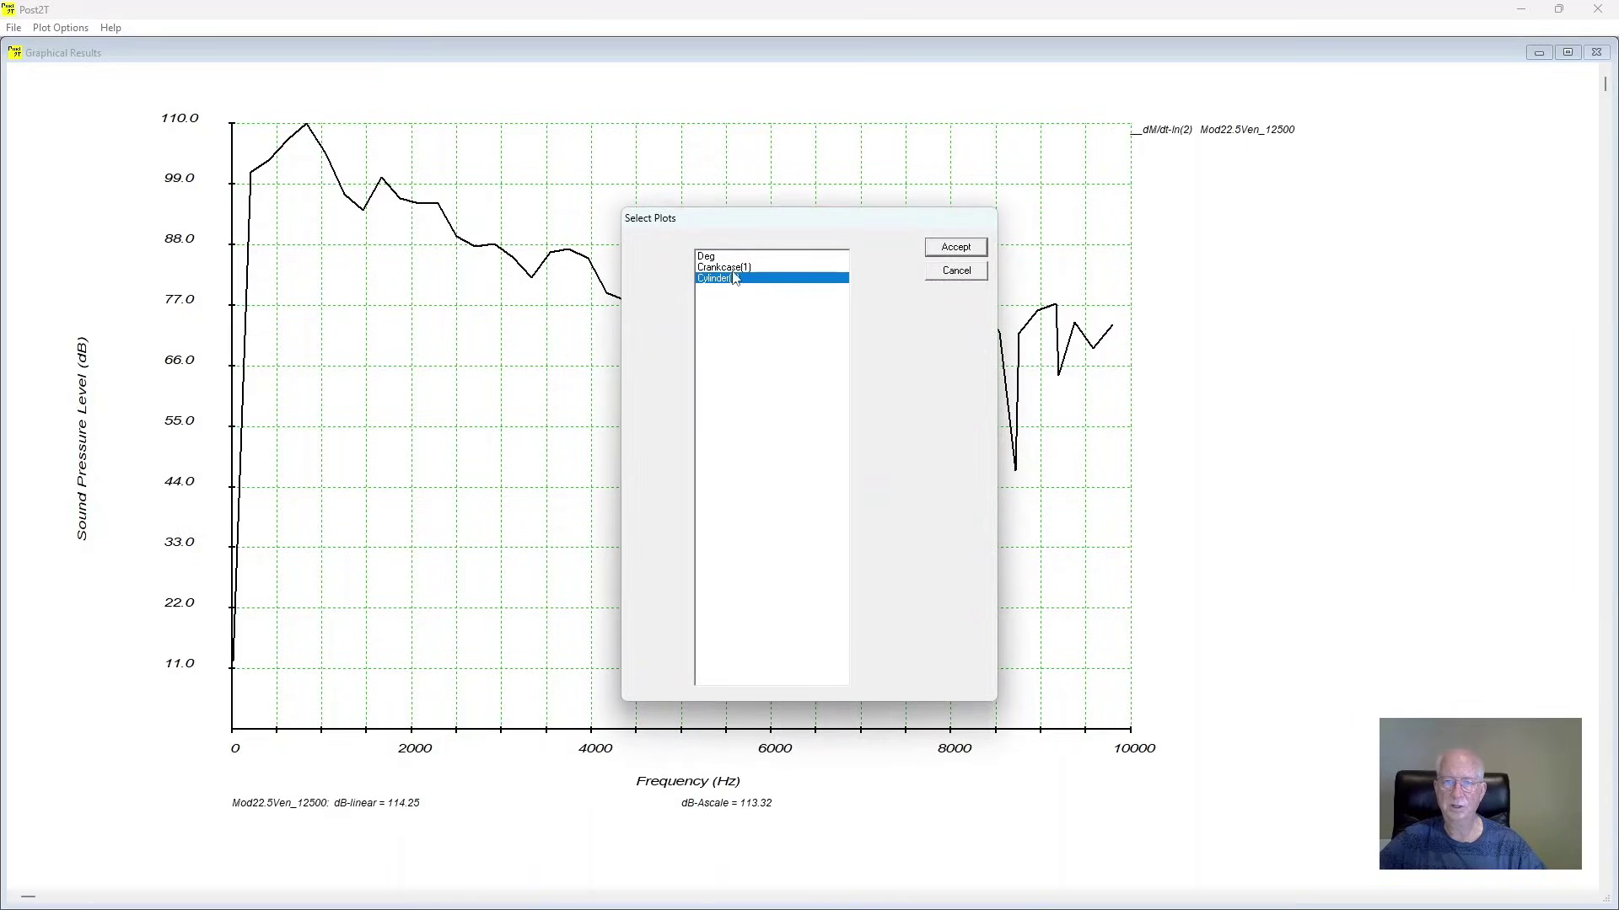
{"action": "left_click", "coordinate": [737, 268], "text": "ctrl"}
{"action": "left_click", "coordinate": [966, 248]}
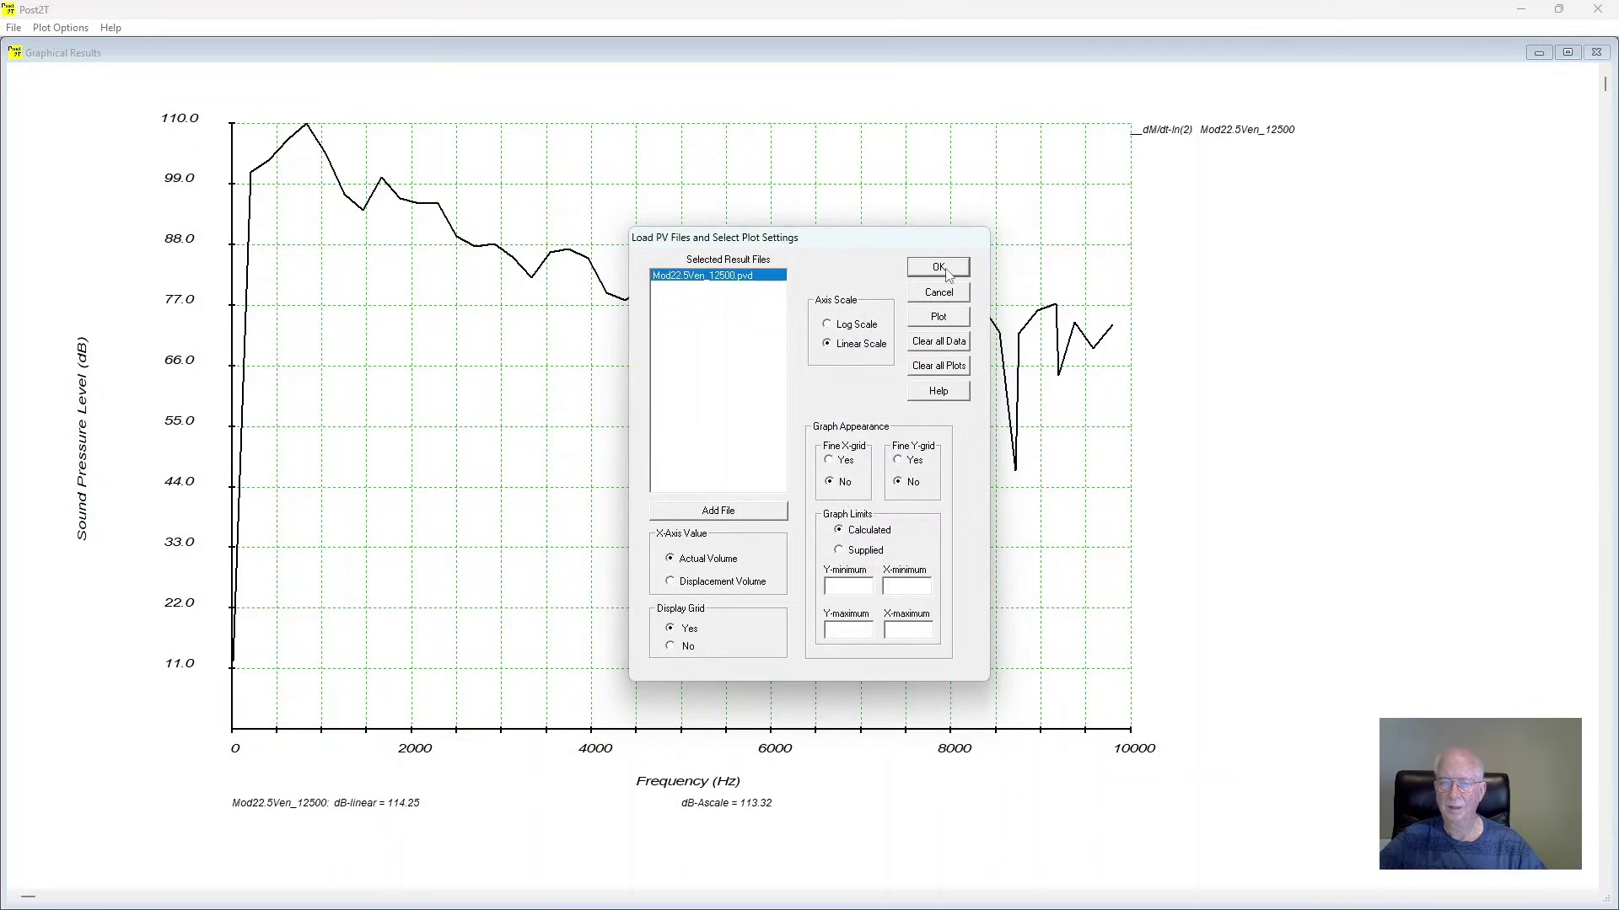
{"action": "left_click", "coordinate": [944, 270]}
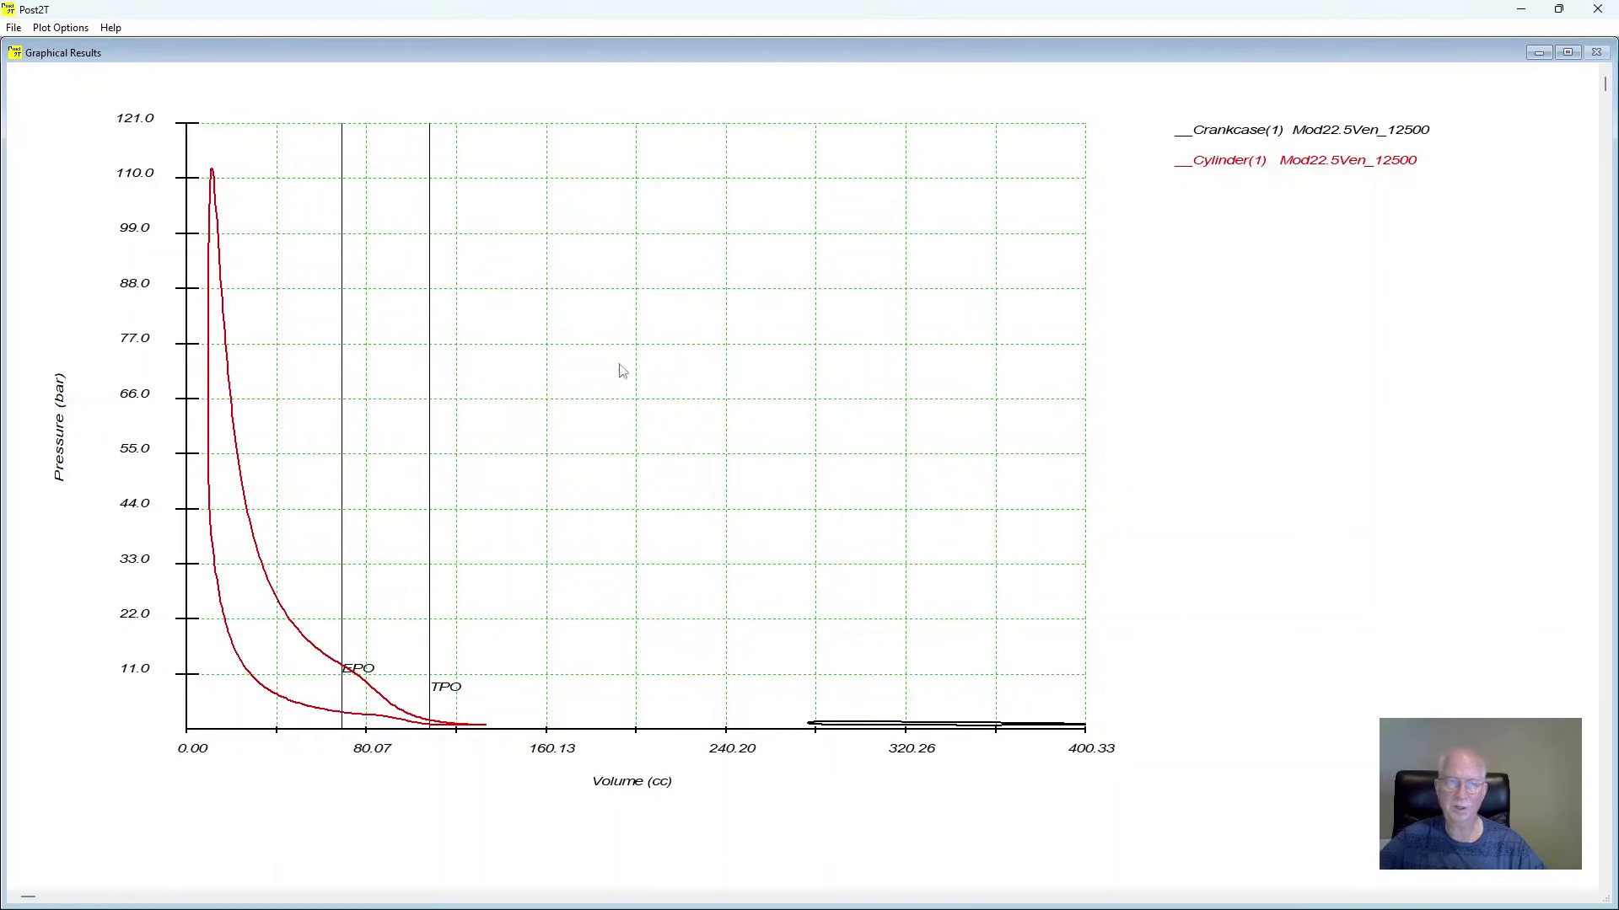
Step: Change the PV diagram's X-axis value to displacement volume and replot it
{"action": "left_click", "coordinate": [60, 28]}
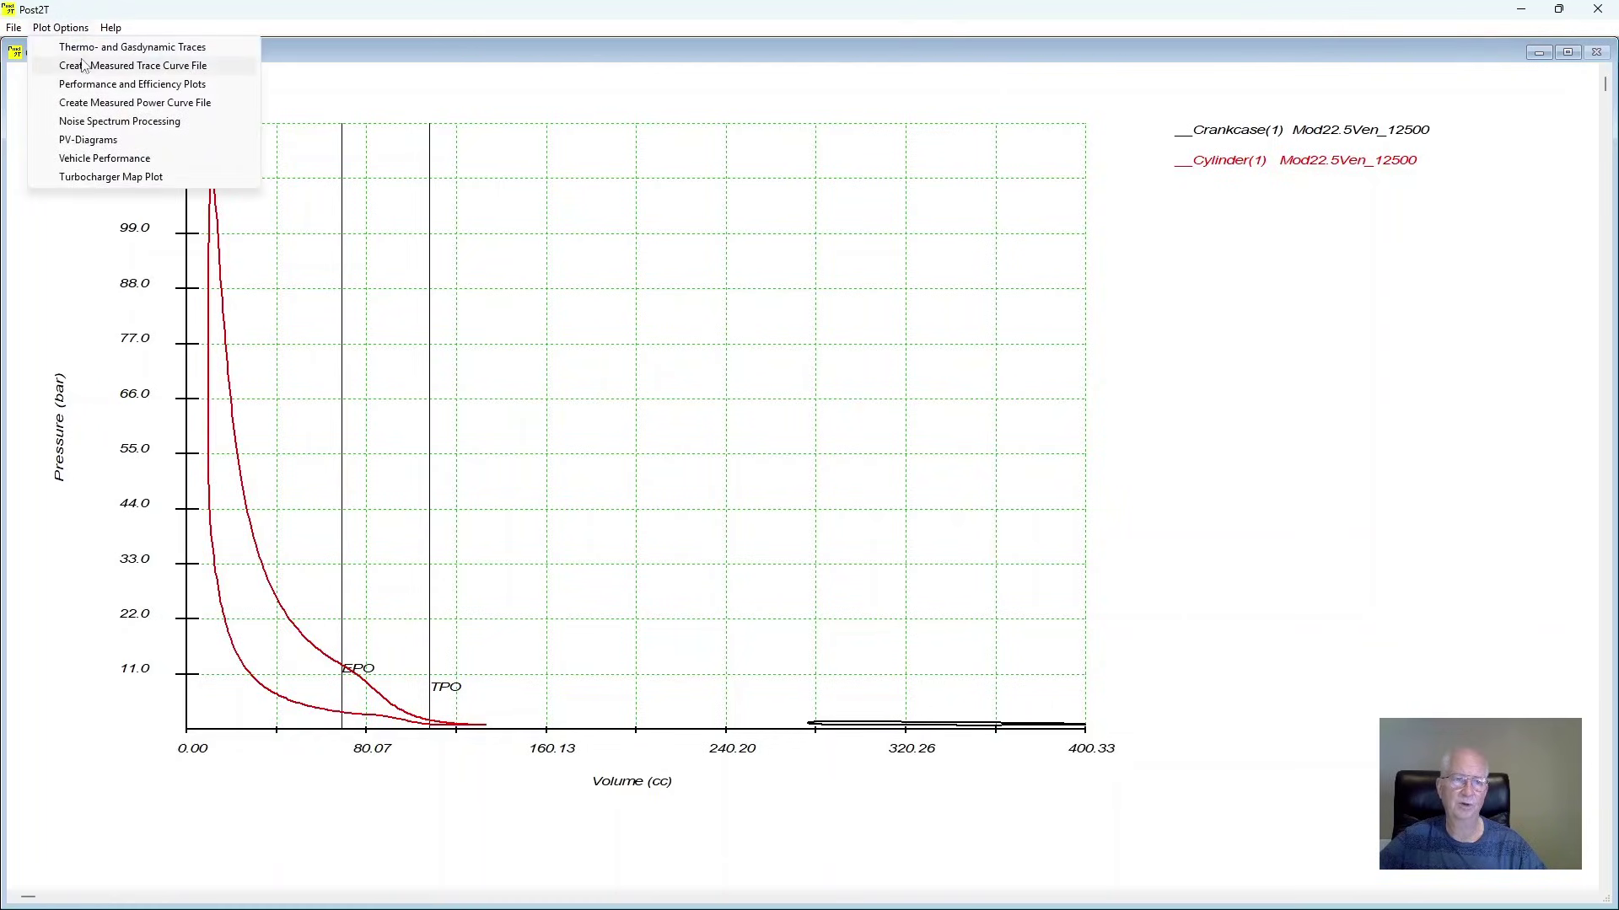
{"action": "left_click", "coordinate": [91, 142]}
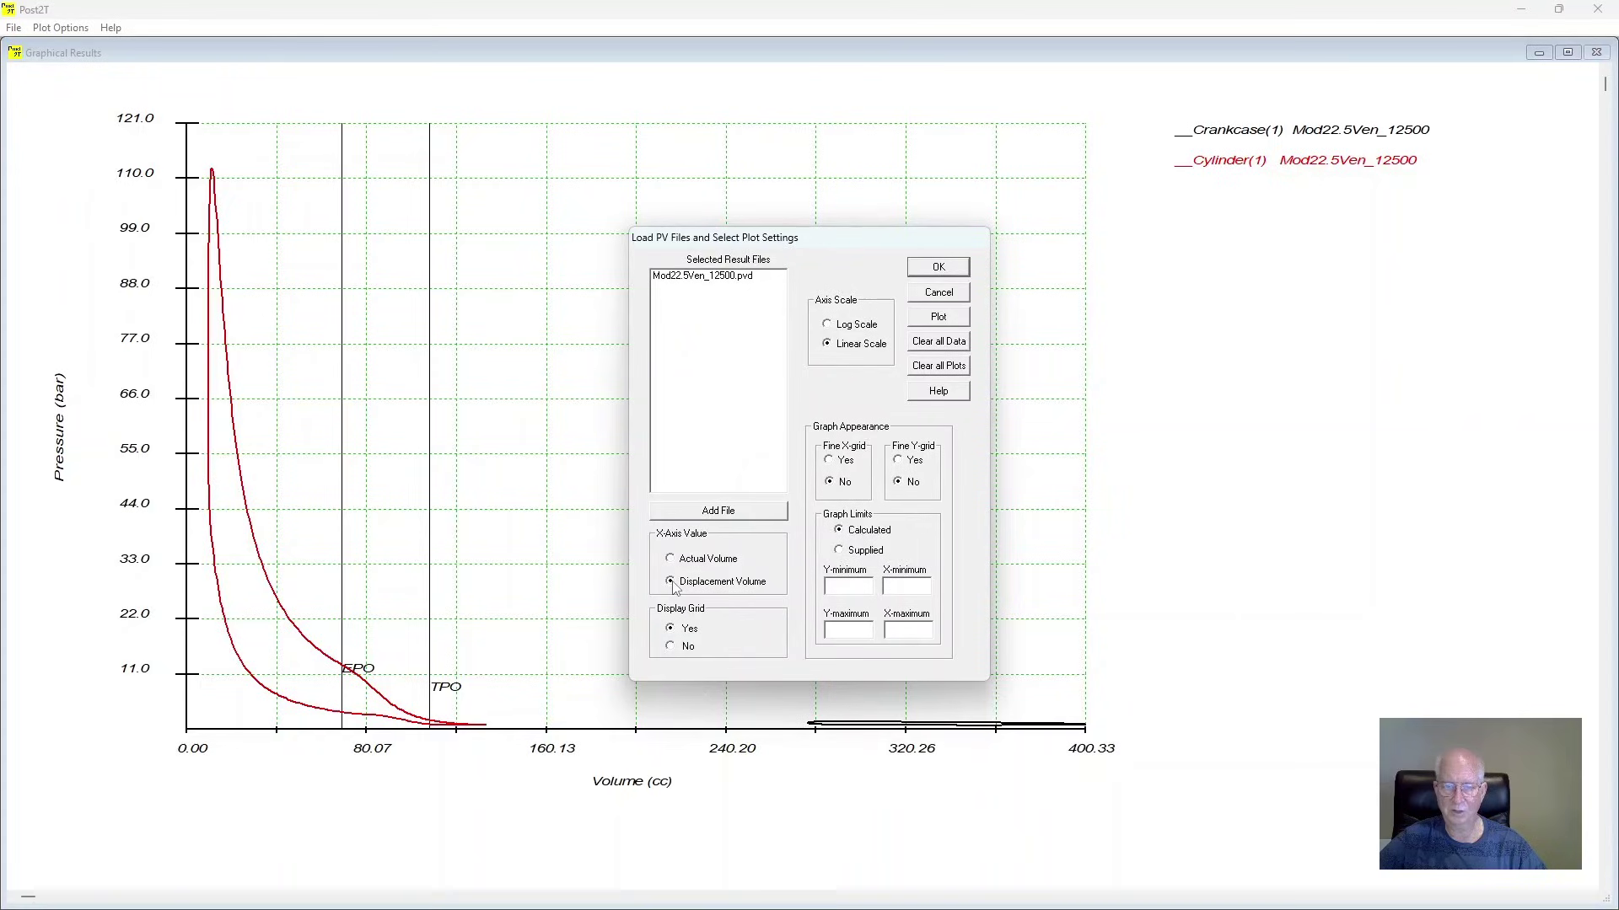
{"action": "left_click", "coordinate": [957, 270]}
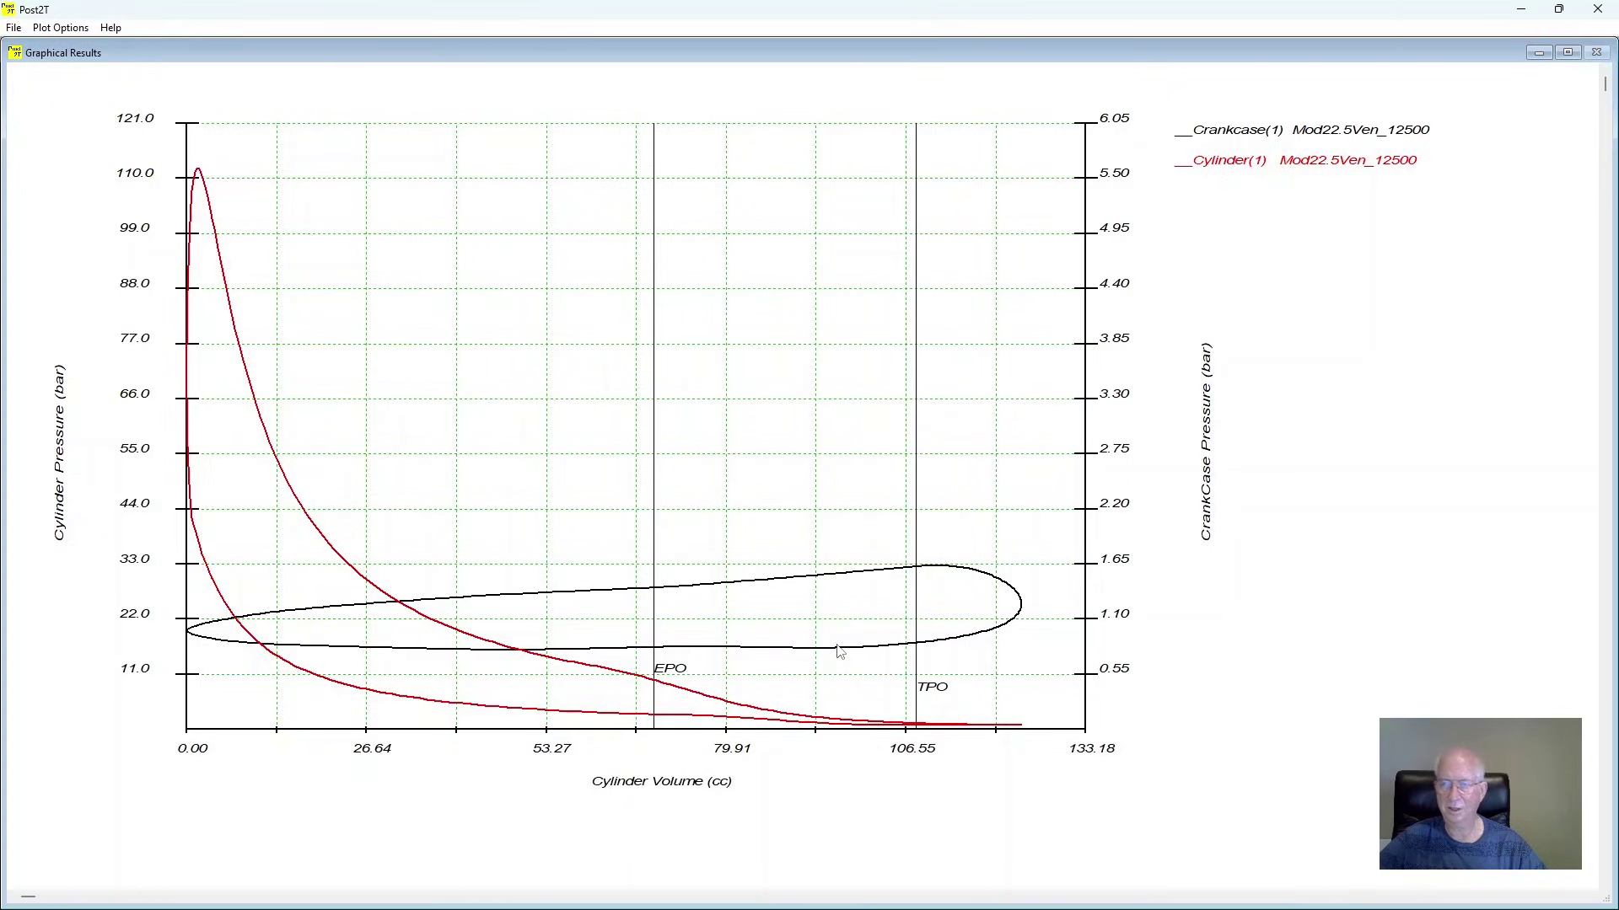
Step: Plot the PV diagram of Cylinder(1) from Mod22.5Ven_12500.pvd on a log scale against actual volume
{"action": "left_click", "coordinate": [61, 28]}
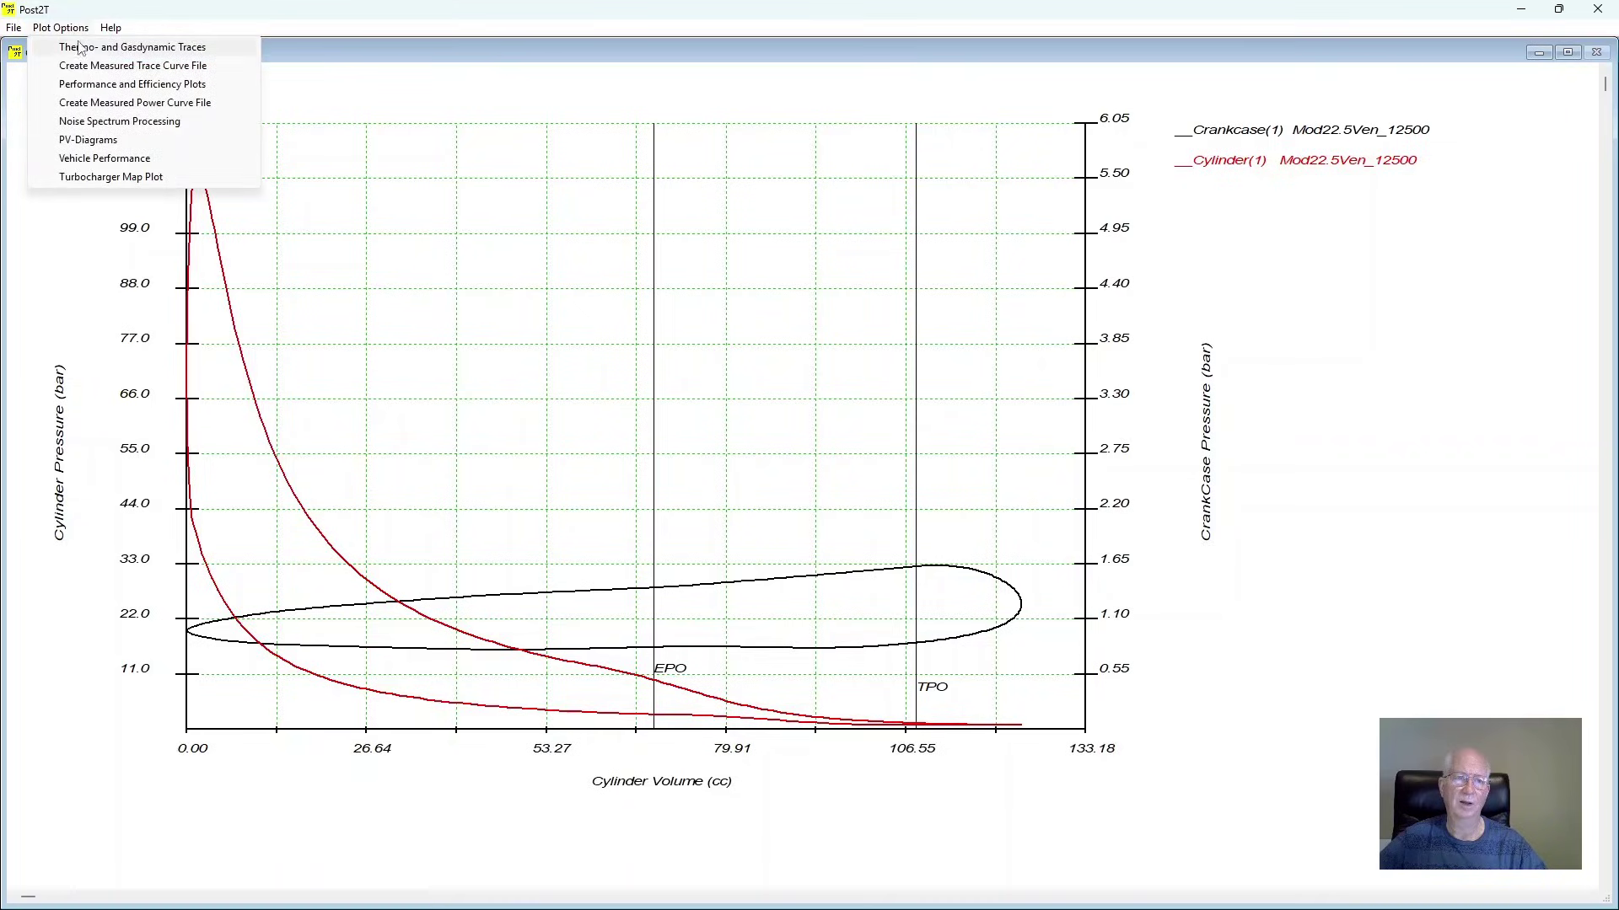
{"action": "left_click", "coordinate": [100, 140]}
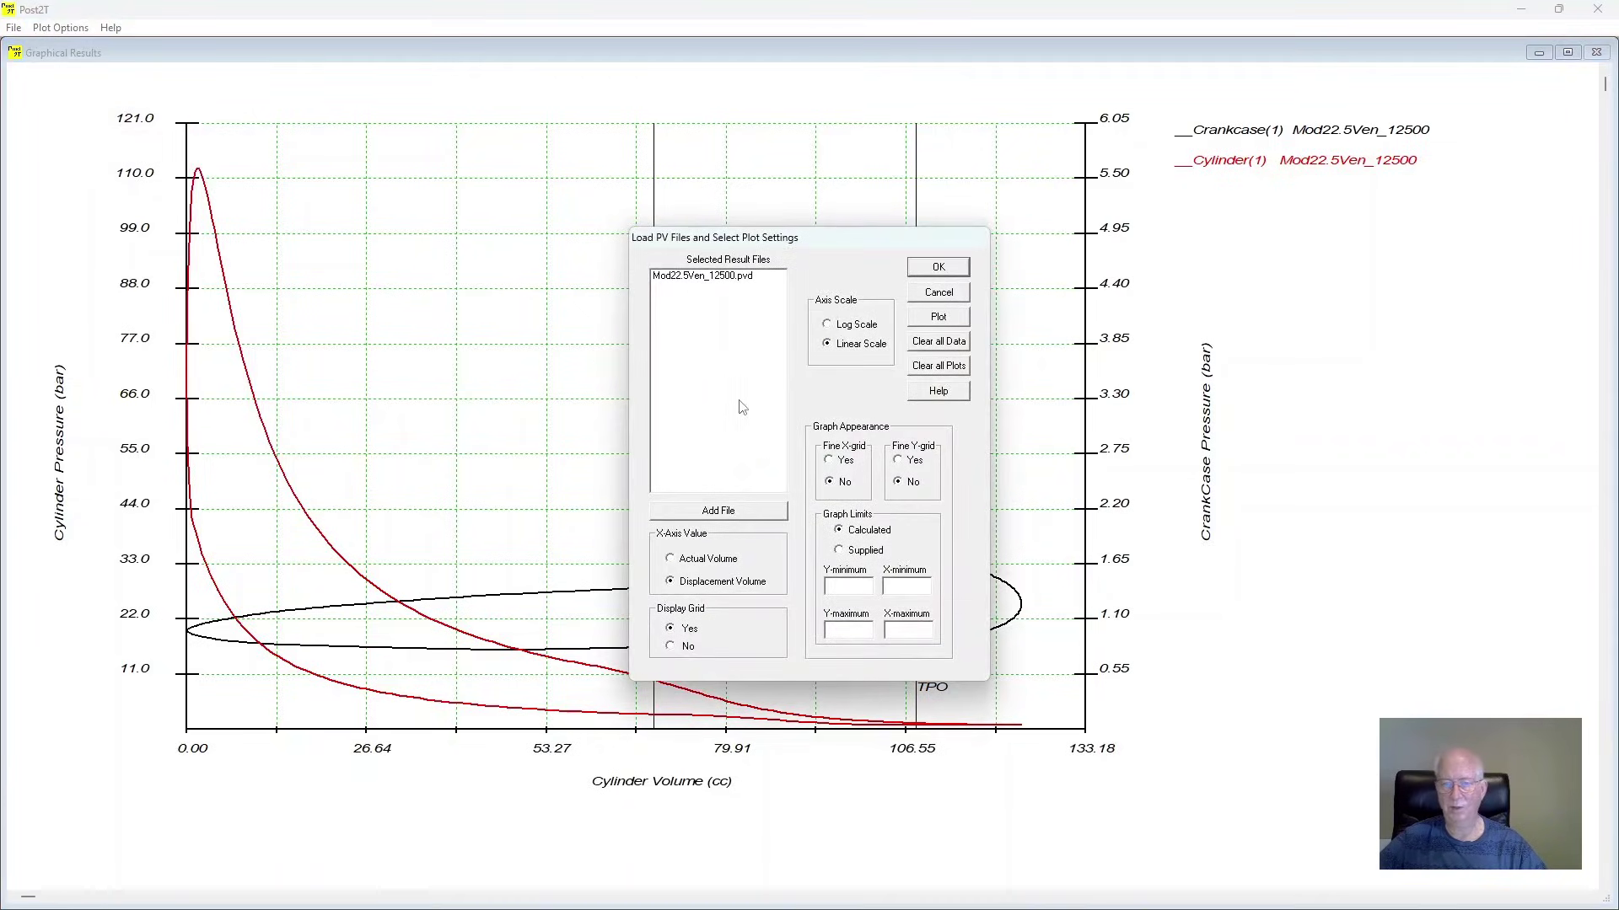
{"action": "left_click", "coordinate": [827, 325]}
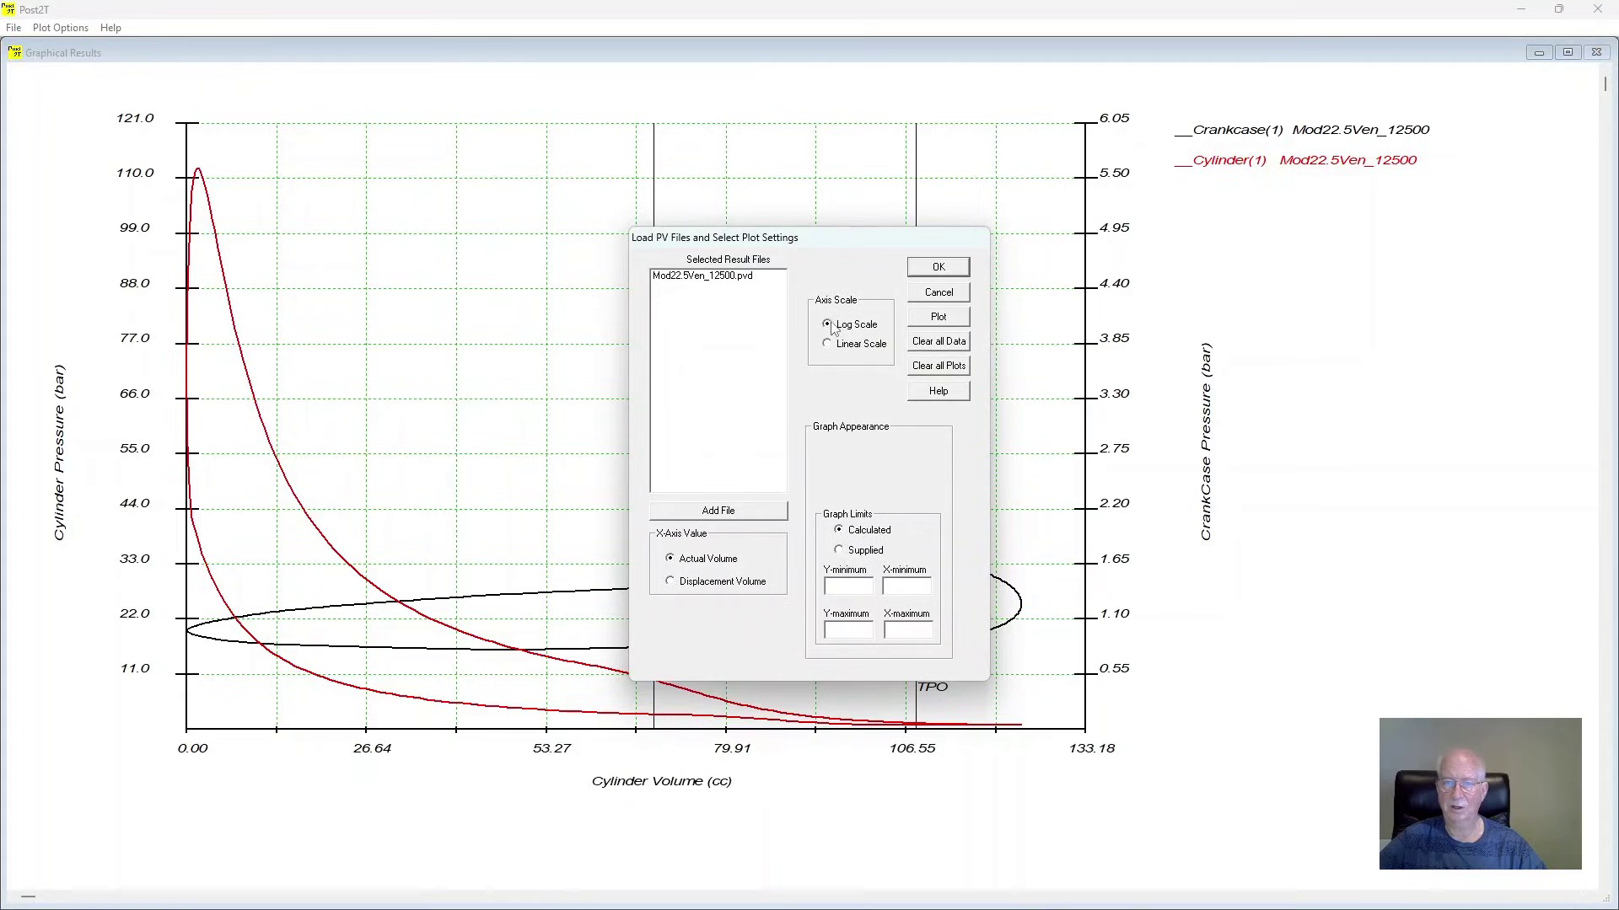
{"action": "double_click", "coordinate": [738, 278]}
{"action": "left_click", "coordinate": [730, 279]}
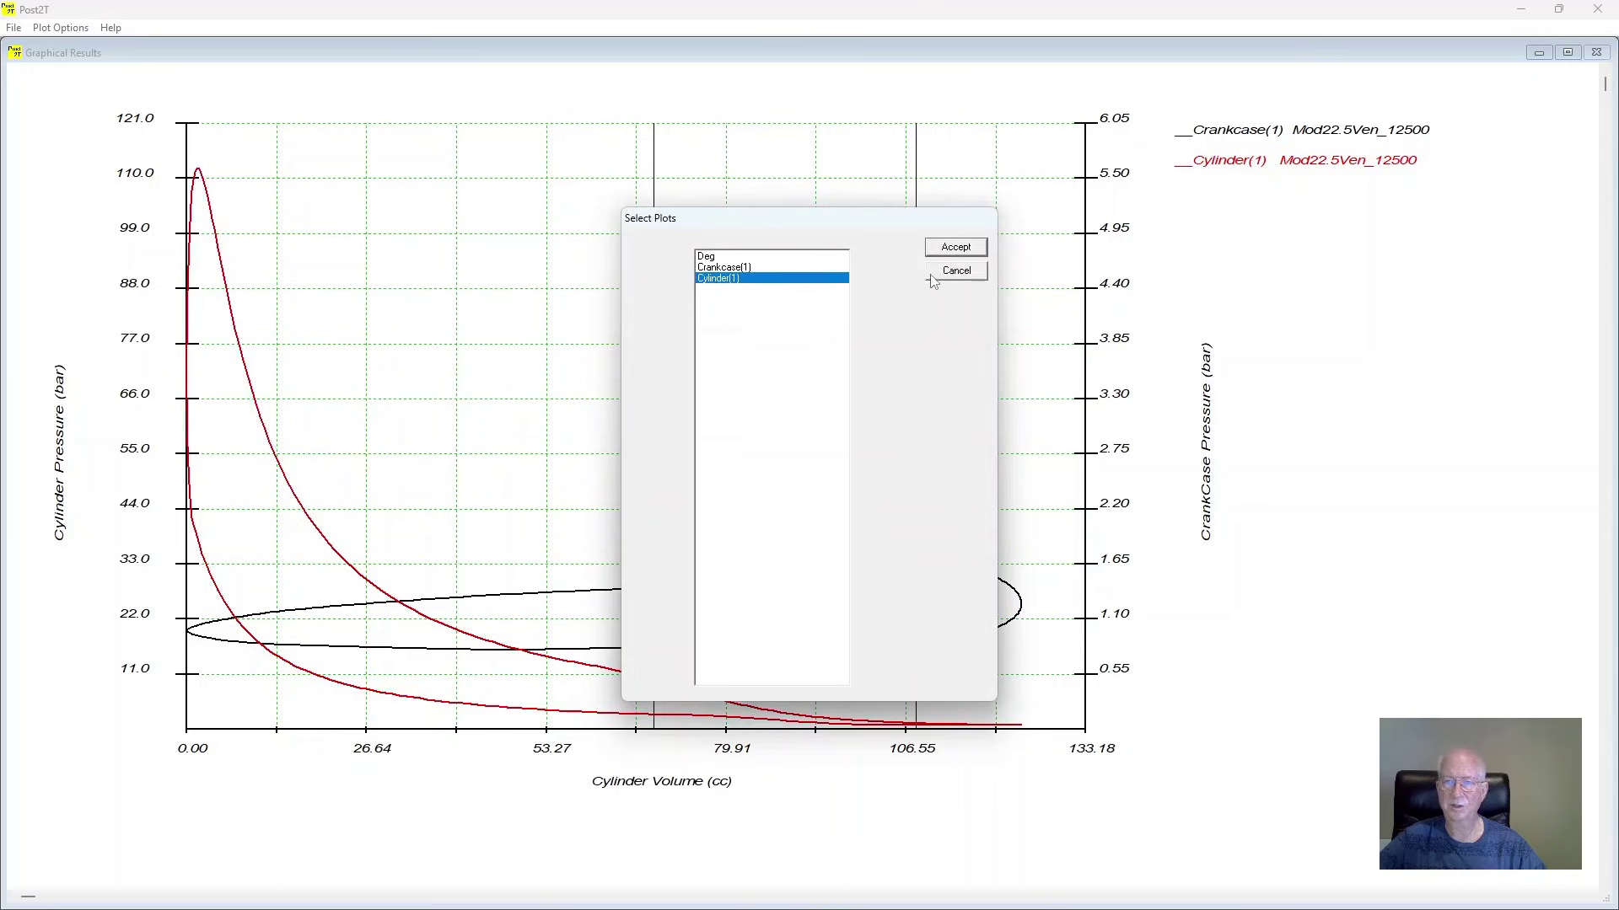
{"action": "left_click", "coordinate": [955, 247]}
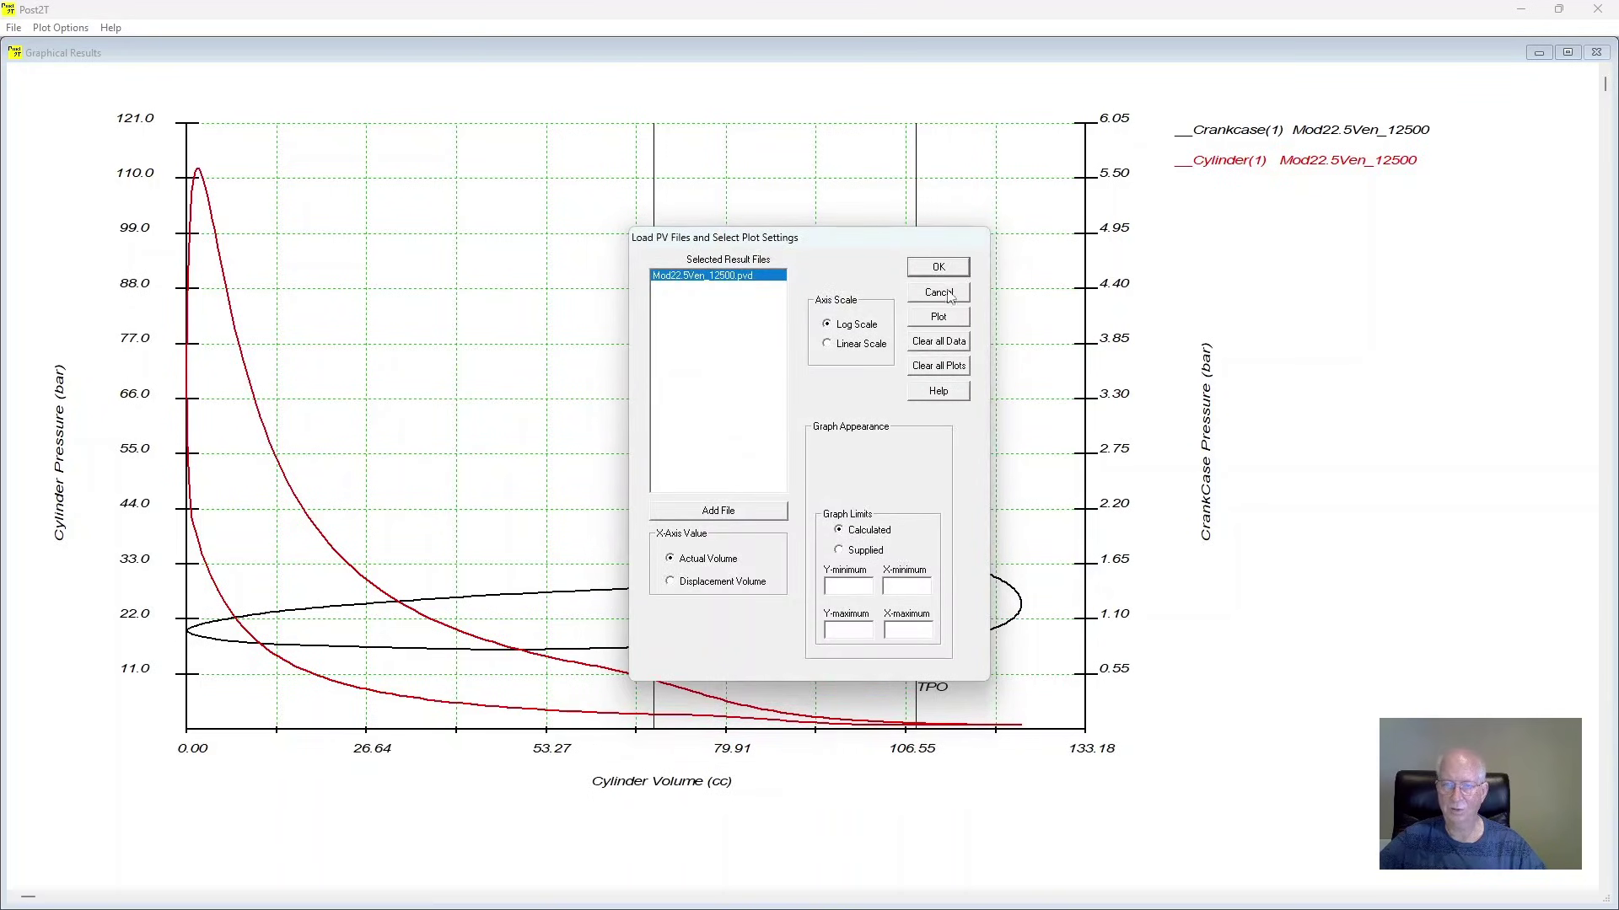
{"action": "left_click", "coordinate": [955, 268]}
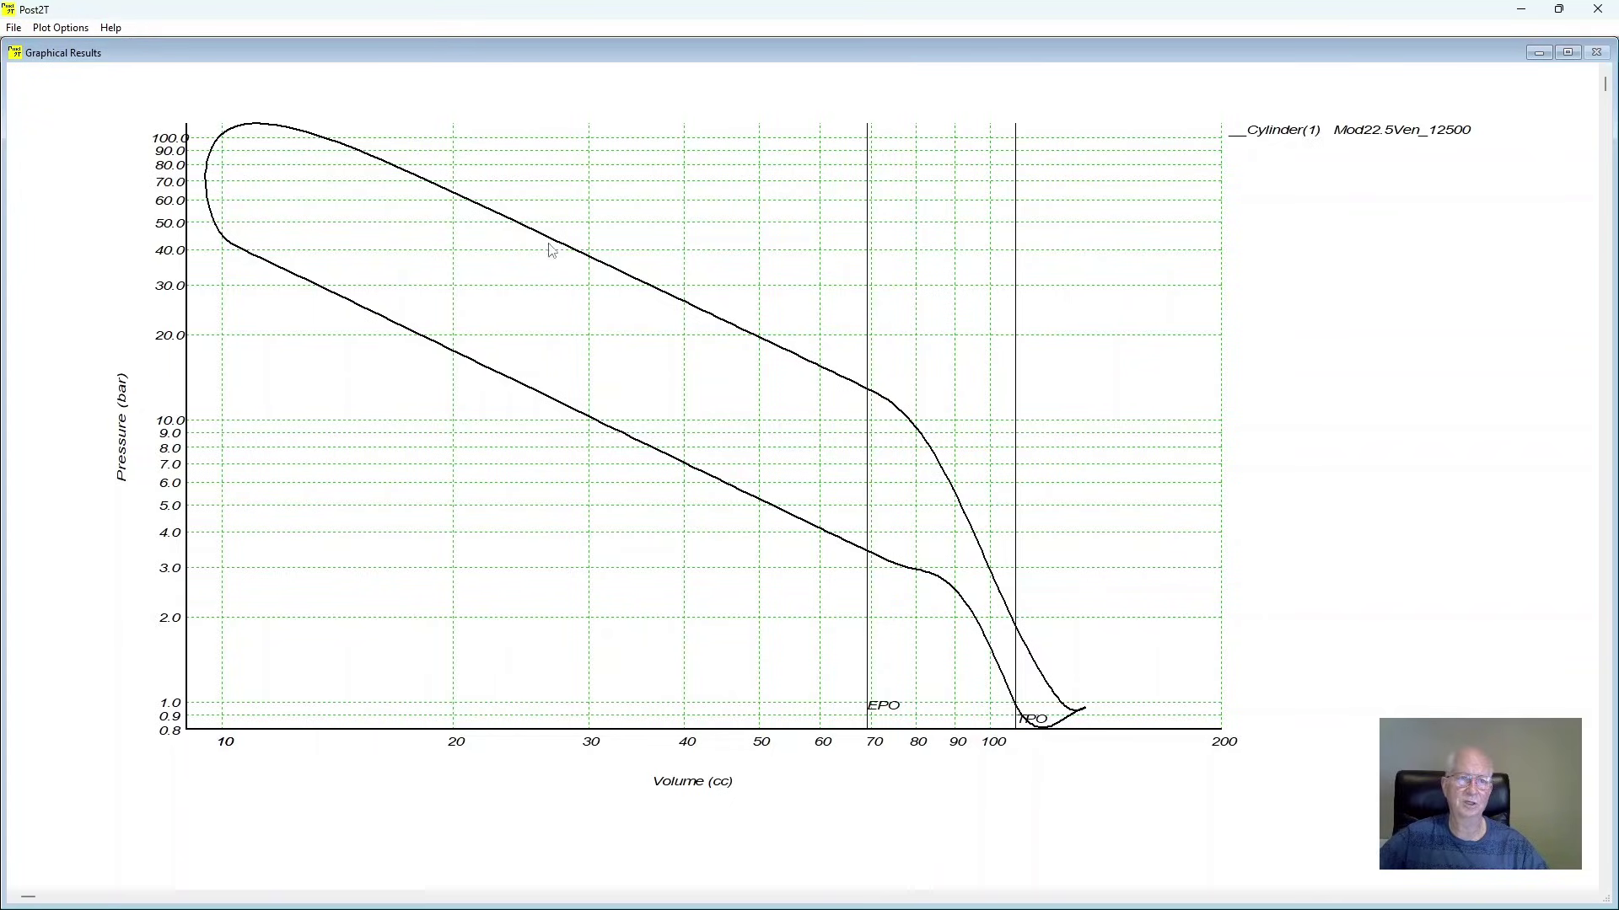
Step: Select the torque curve from the New Project ModernPipe 22.5Venturi power file for the vehicle performance calculation
{"action": "left_click", "coordinate": [62, 29]}
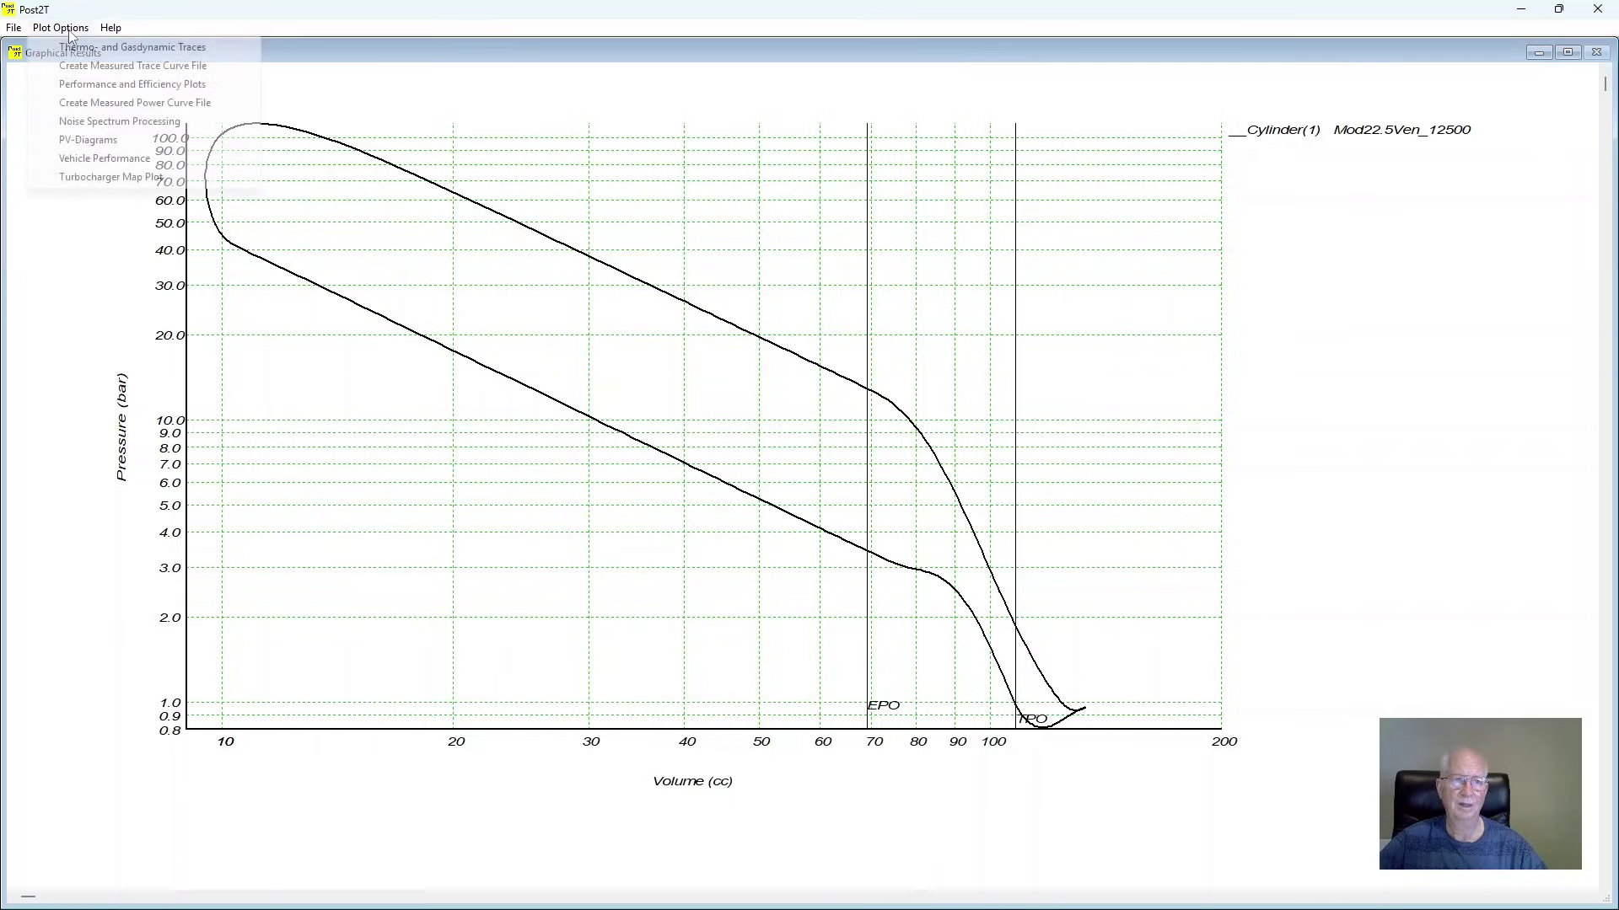
{"action": "left_click", "coordinate": [113, 159]}
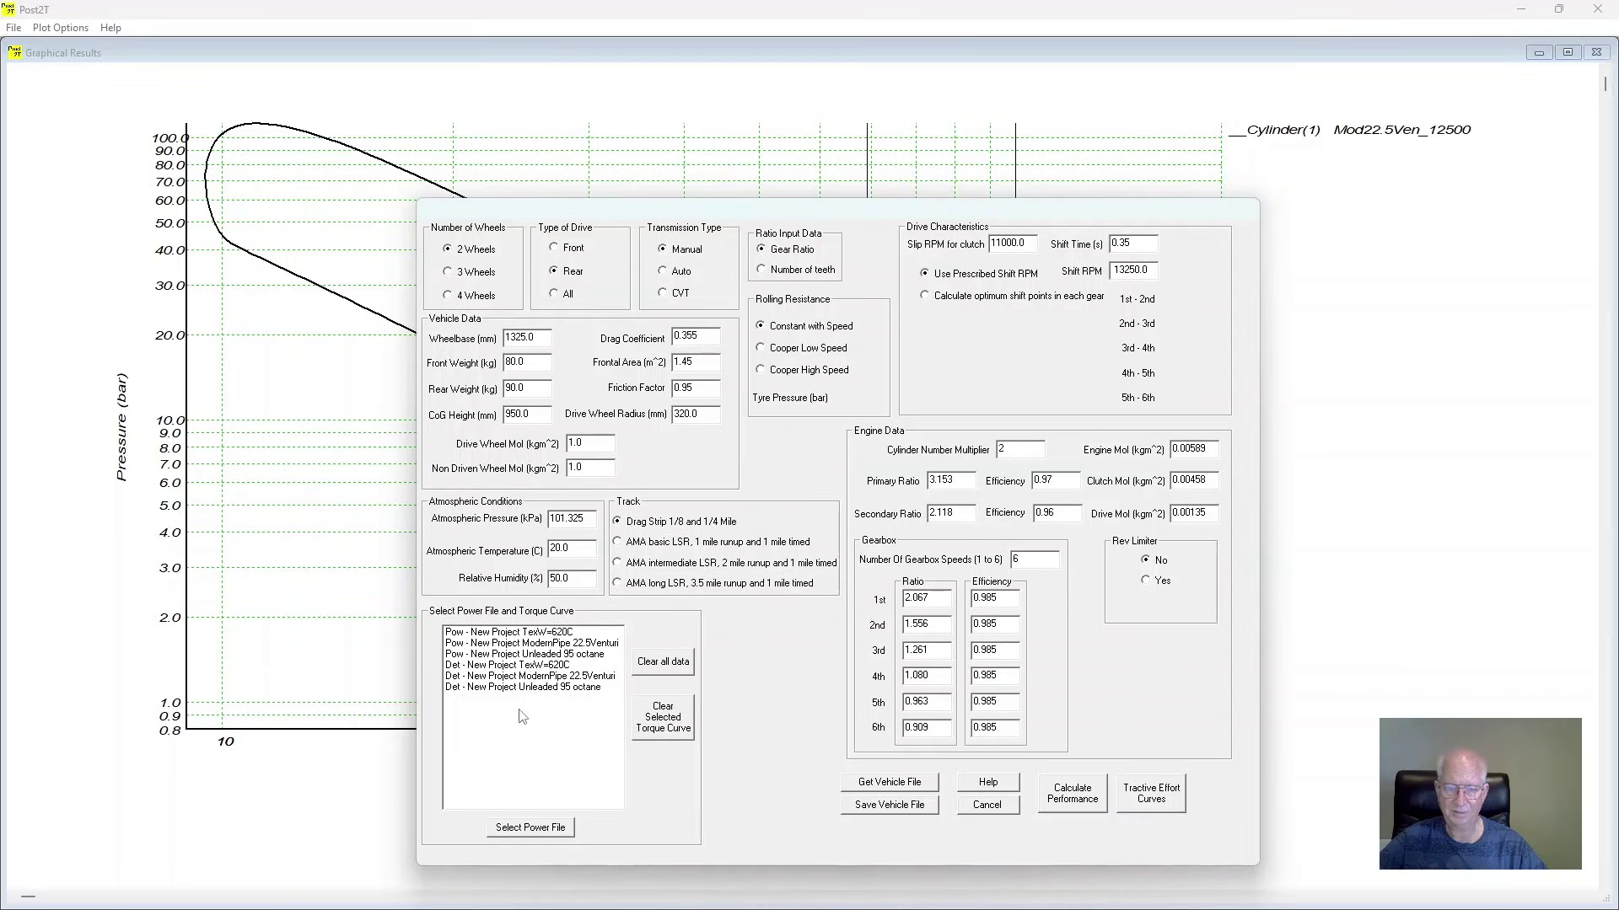
{"action": "double_click", "coordinate": [516, 644]}
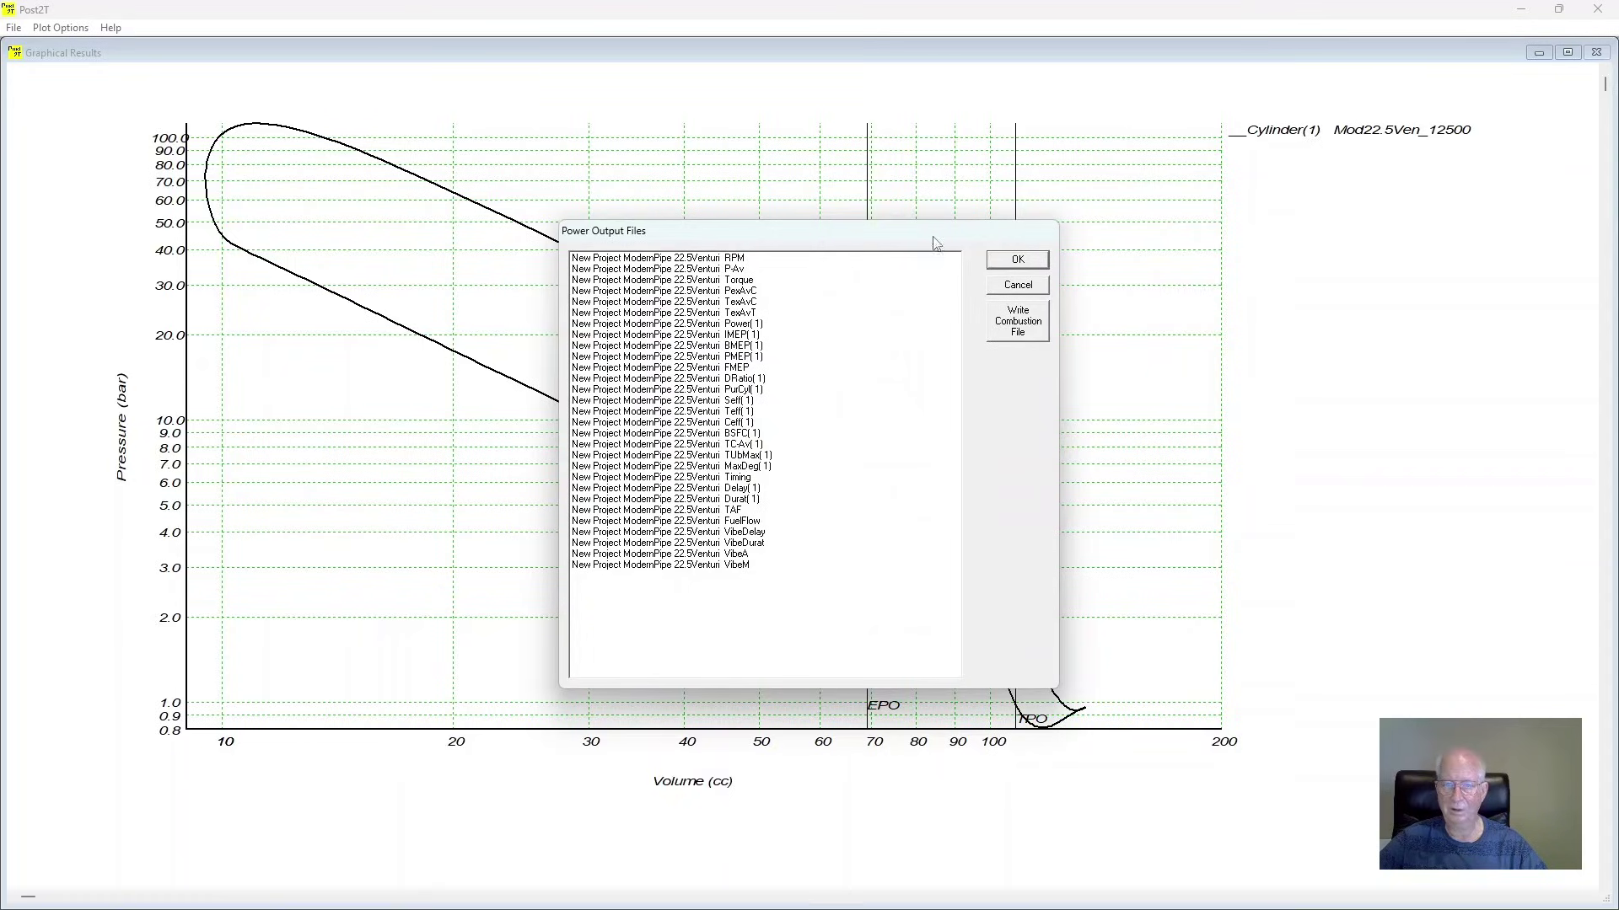
{"action": "left_click", "coordinate": [739, 274]}
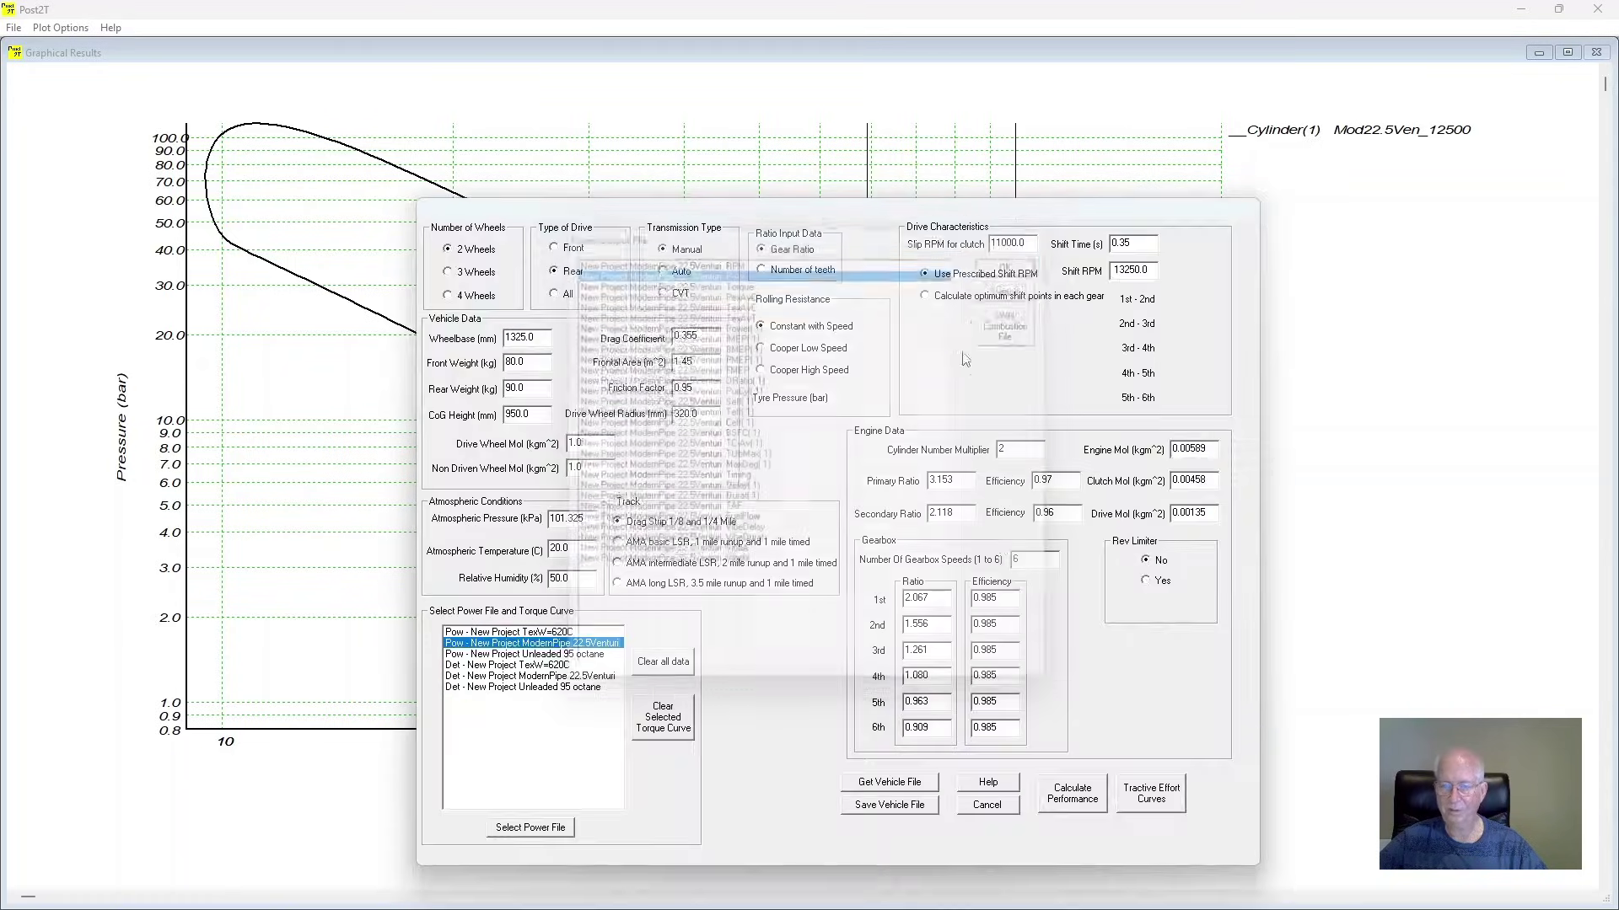
{"action": "left_click", "coordinate": [1003, 262]}
Step: Load the vehicle data file New Project.vkl and plot the tractive effort curves
{"action": "left_click", "coordinate": [889, 783]}
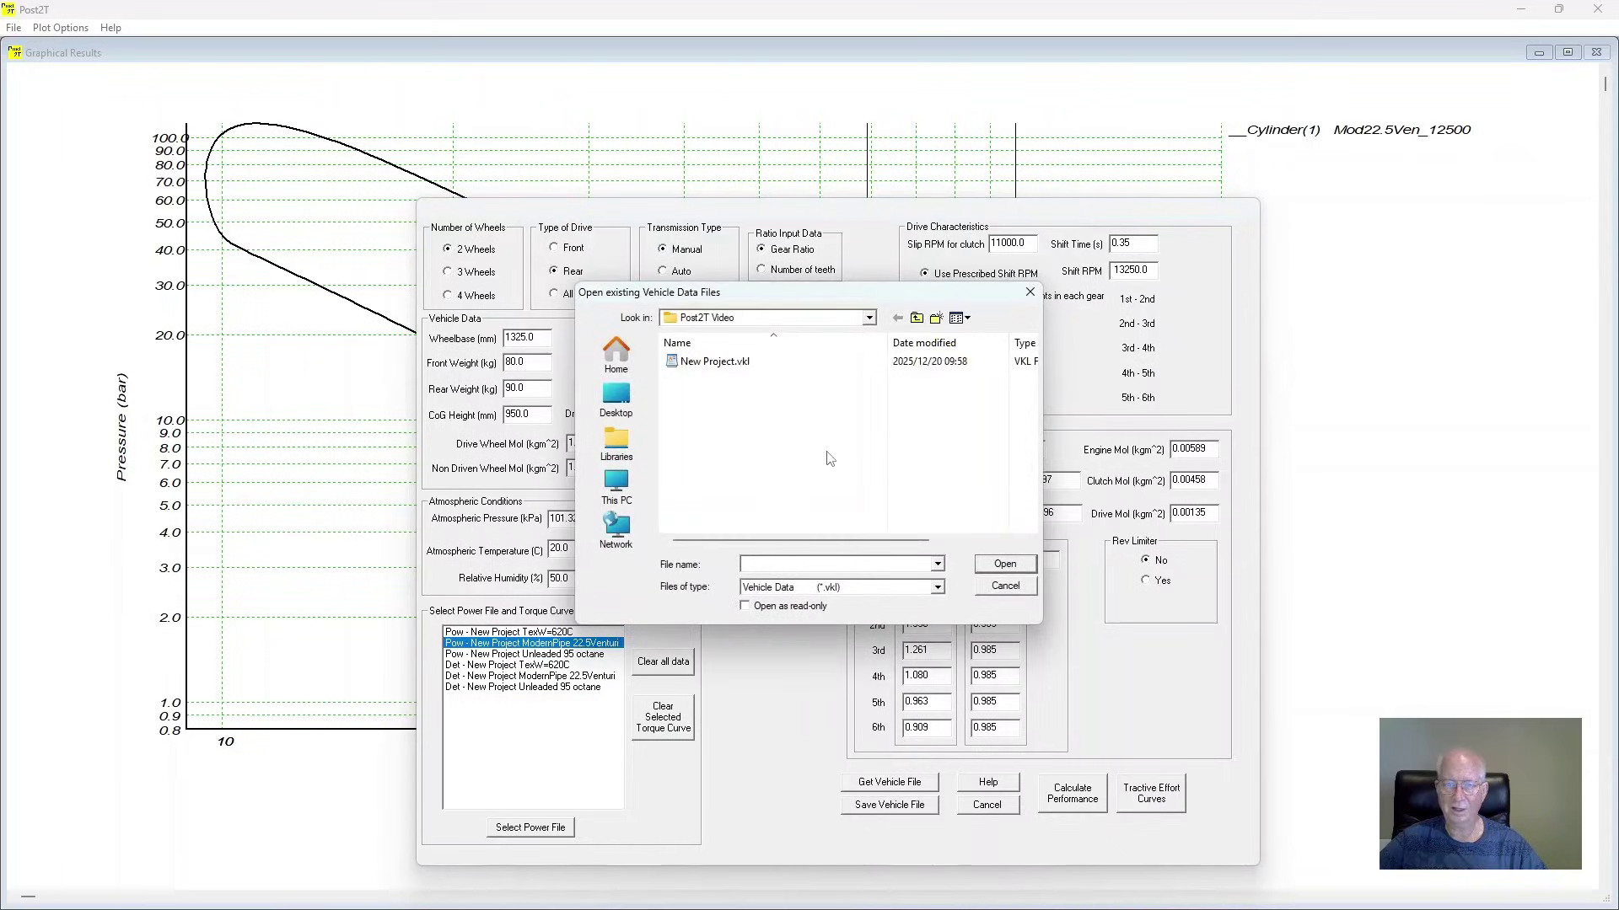
{"action": "left_click", "coordinate": [714, 361]}
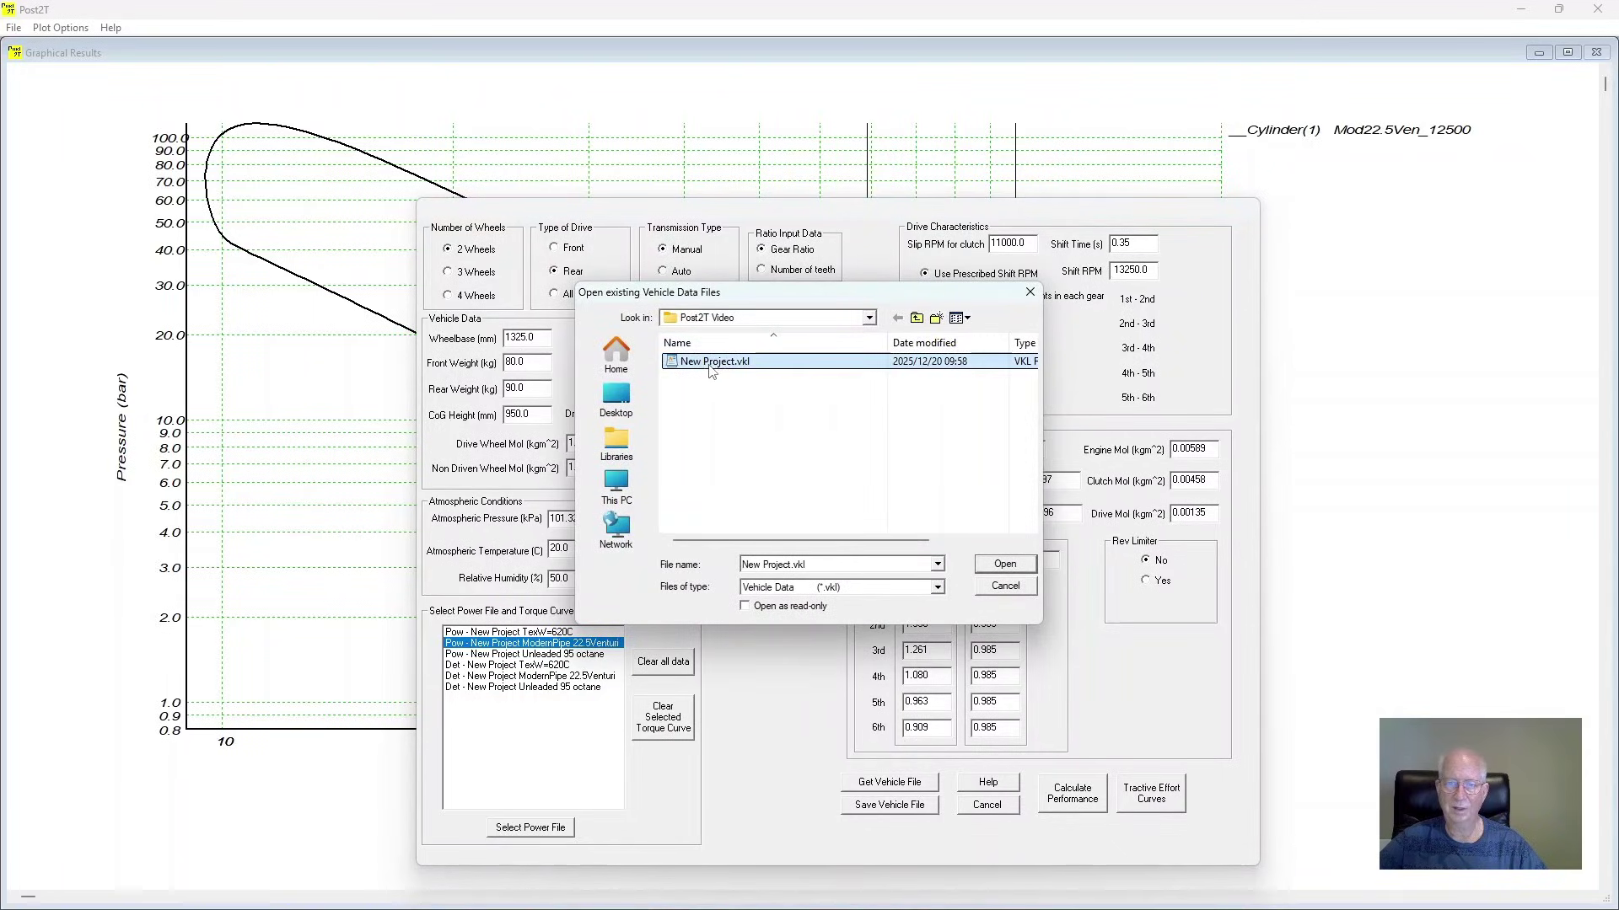
{"action": "left_click", "coordinate": [1005, 565]}
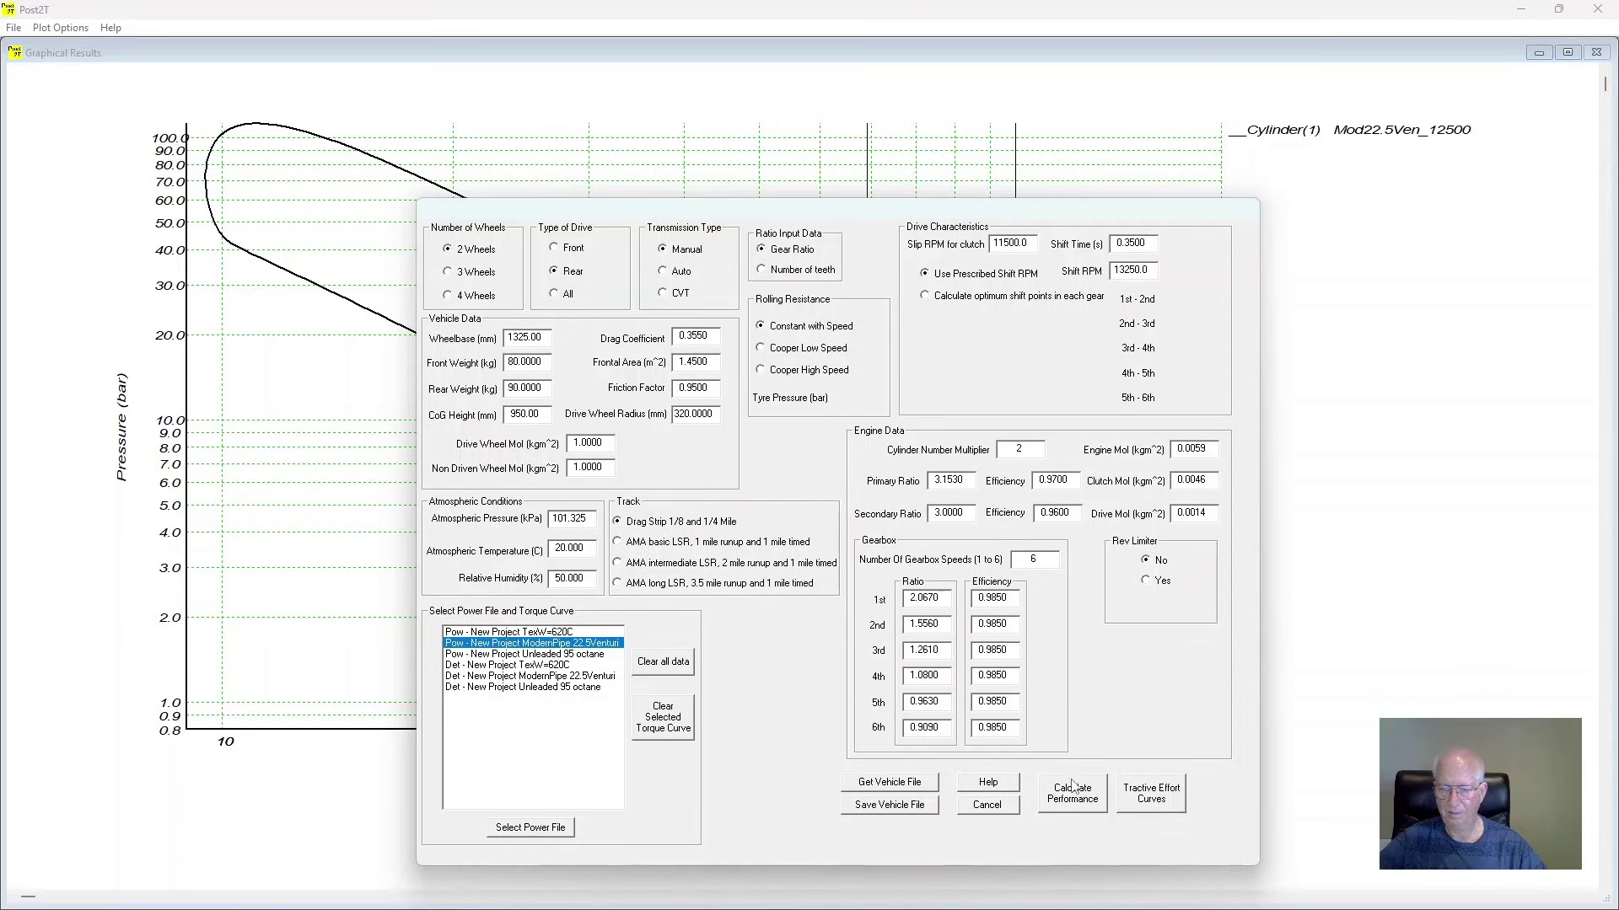
{"action": "left_click", "coordinate": [1160, 795]}
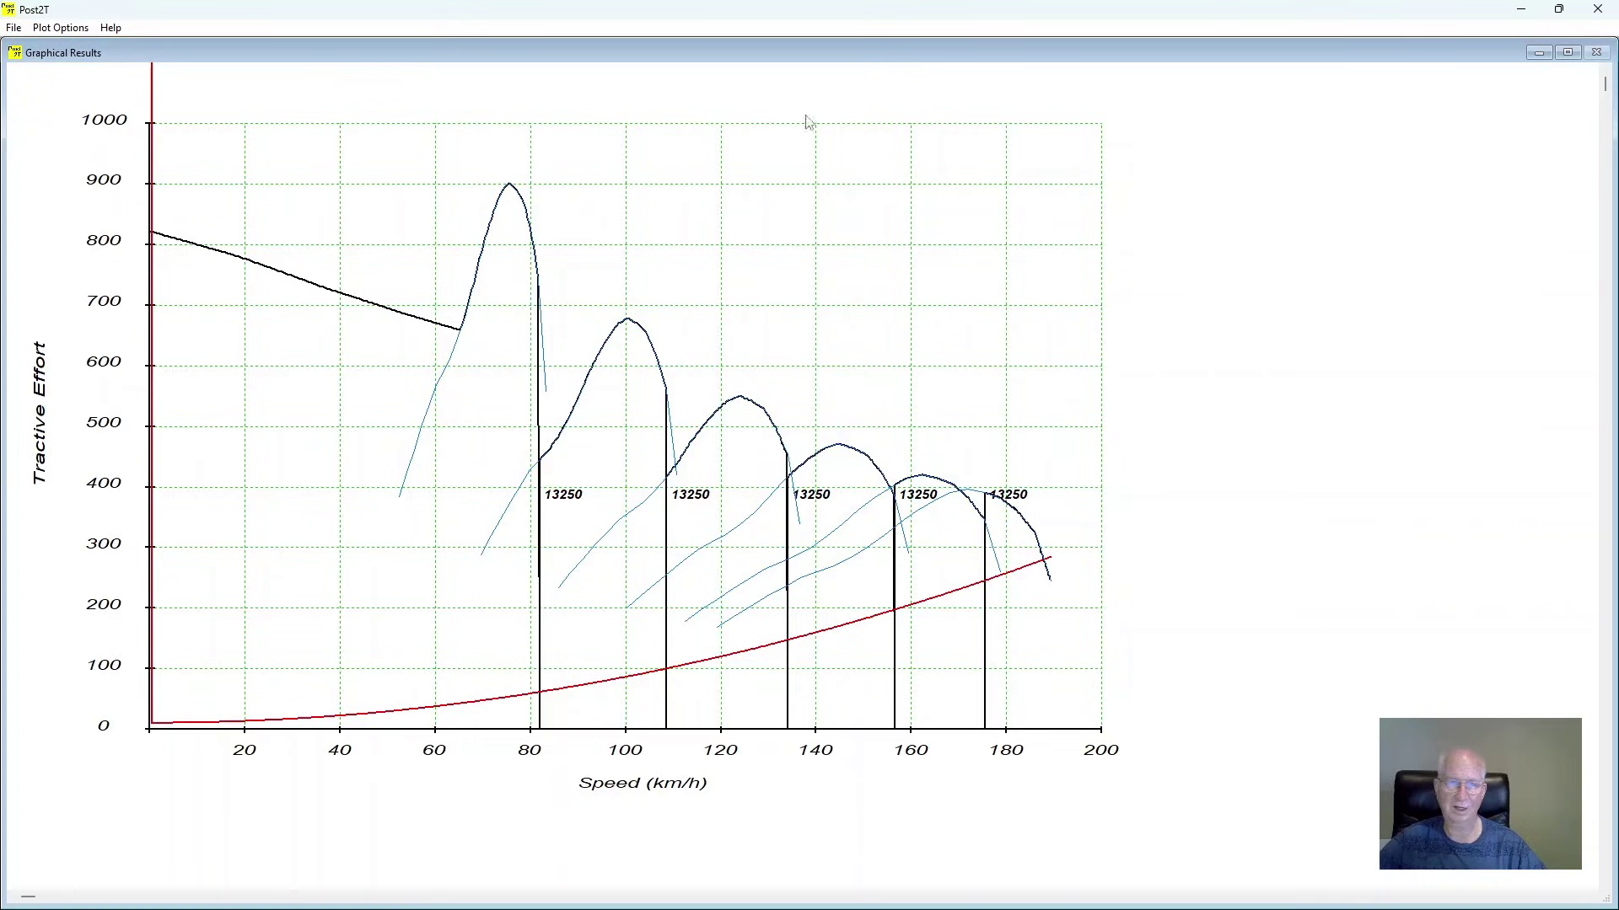
Step: Calculate the vehicle performance for the AMA basic LSR track with 1 mile runup and 1 mile timed
{"action": "left_click", "coordinate": [60, 29]}
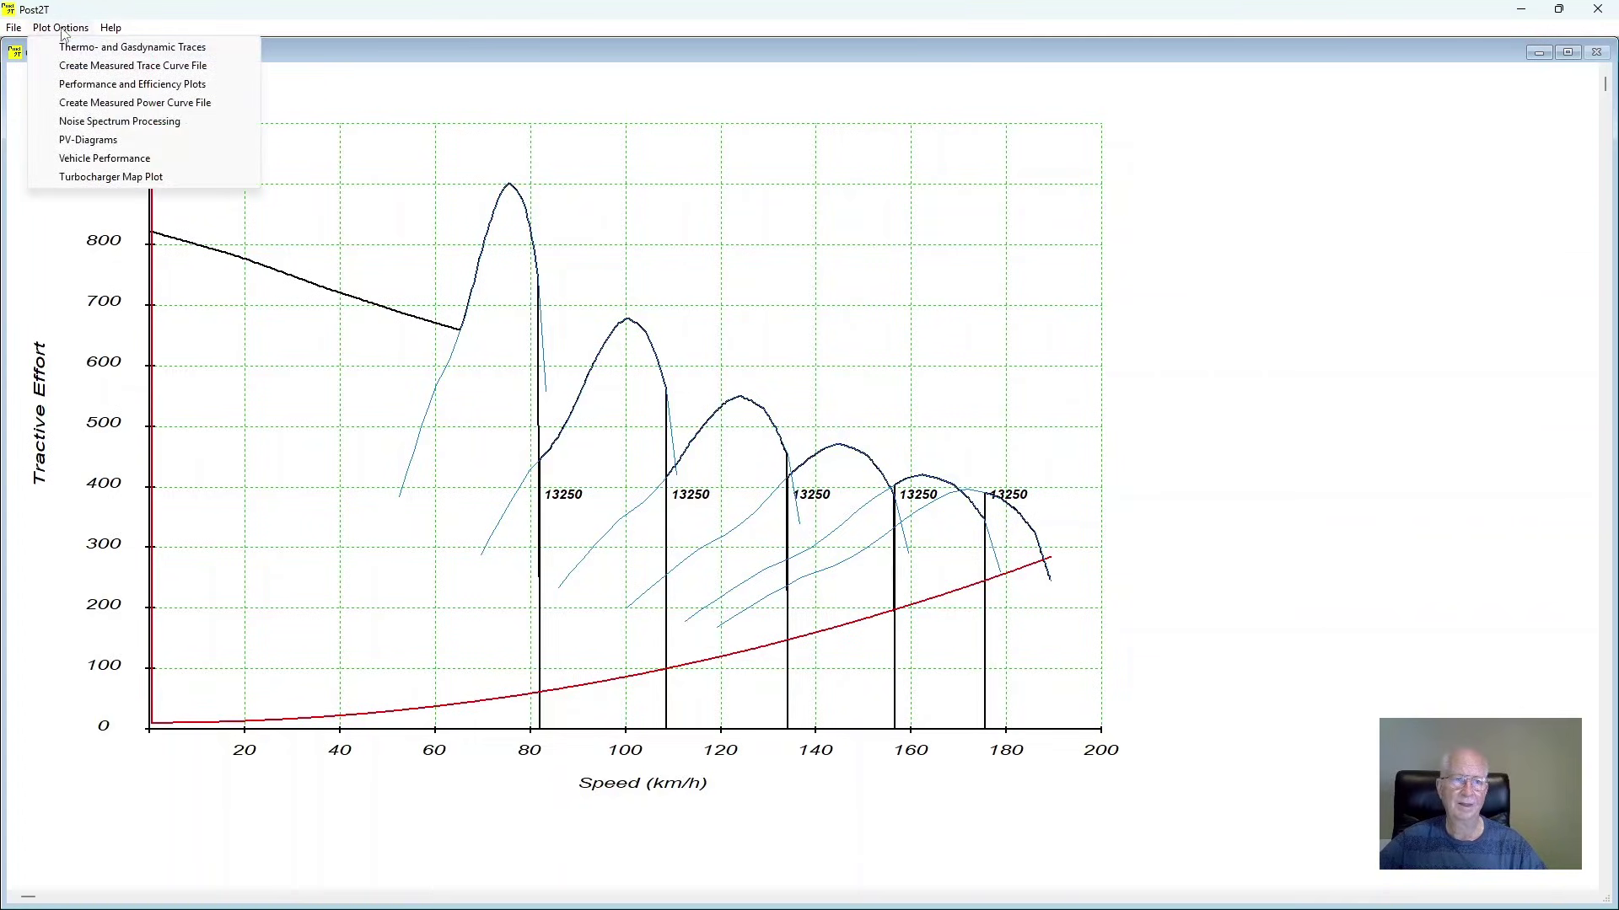
{"action": "left_click", "coordinate": [95, 159]}
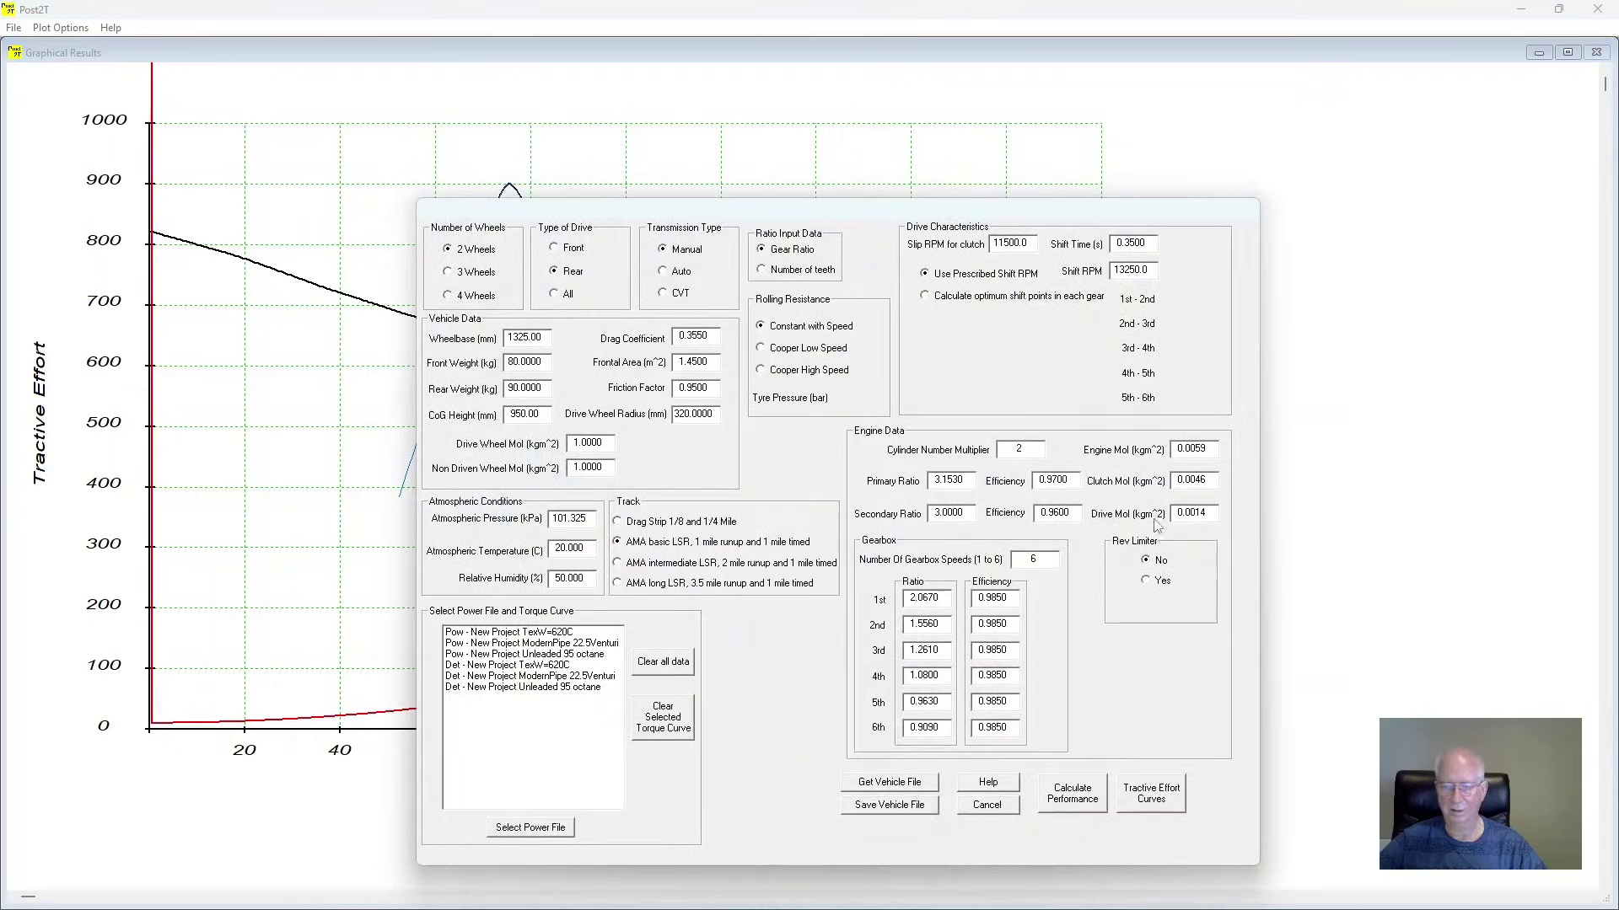
{"action": "left_click", "coordinate": [1069, 796]}
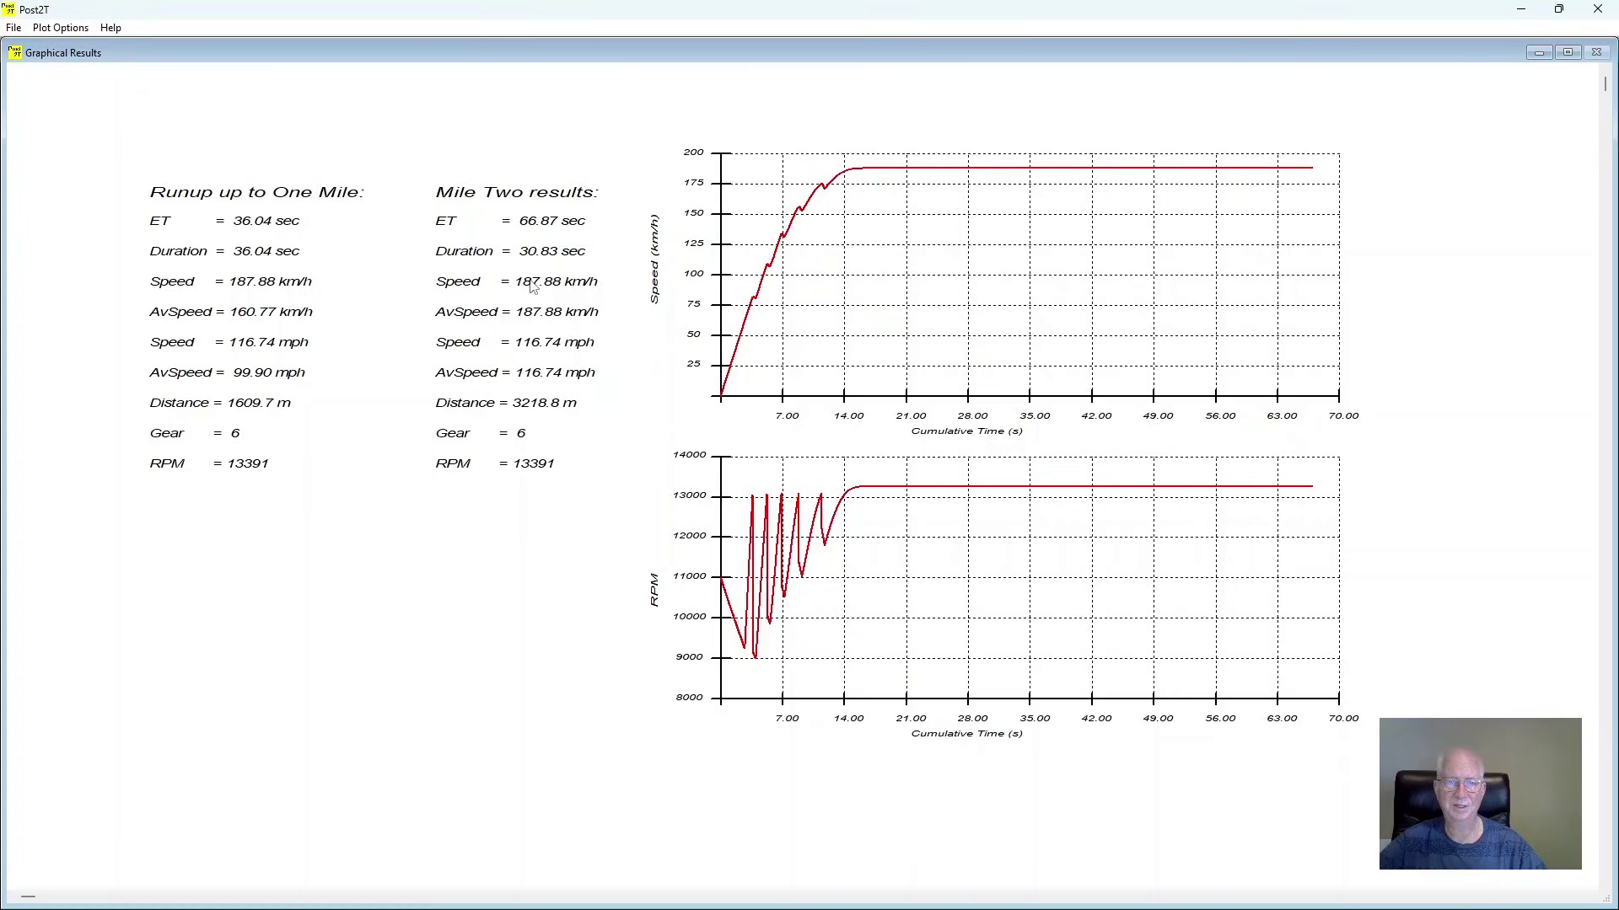
Step: Calculate the vehicle performance for the 1/8 and 1/4 mile drag strip
{"action": "left_click", "coordinate": [78, 29]}
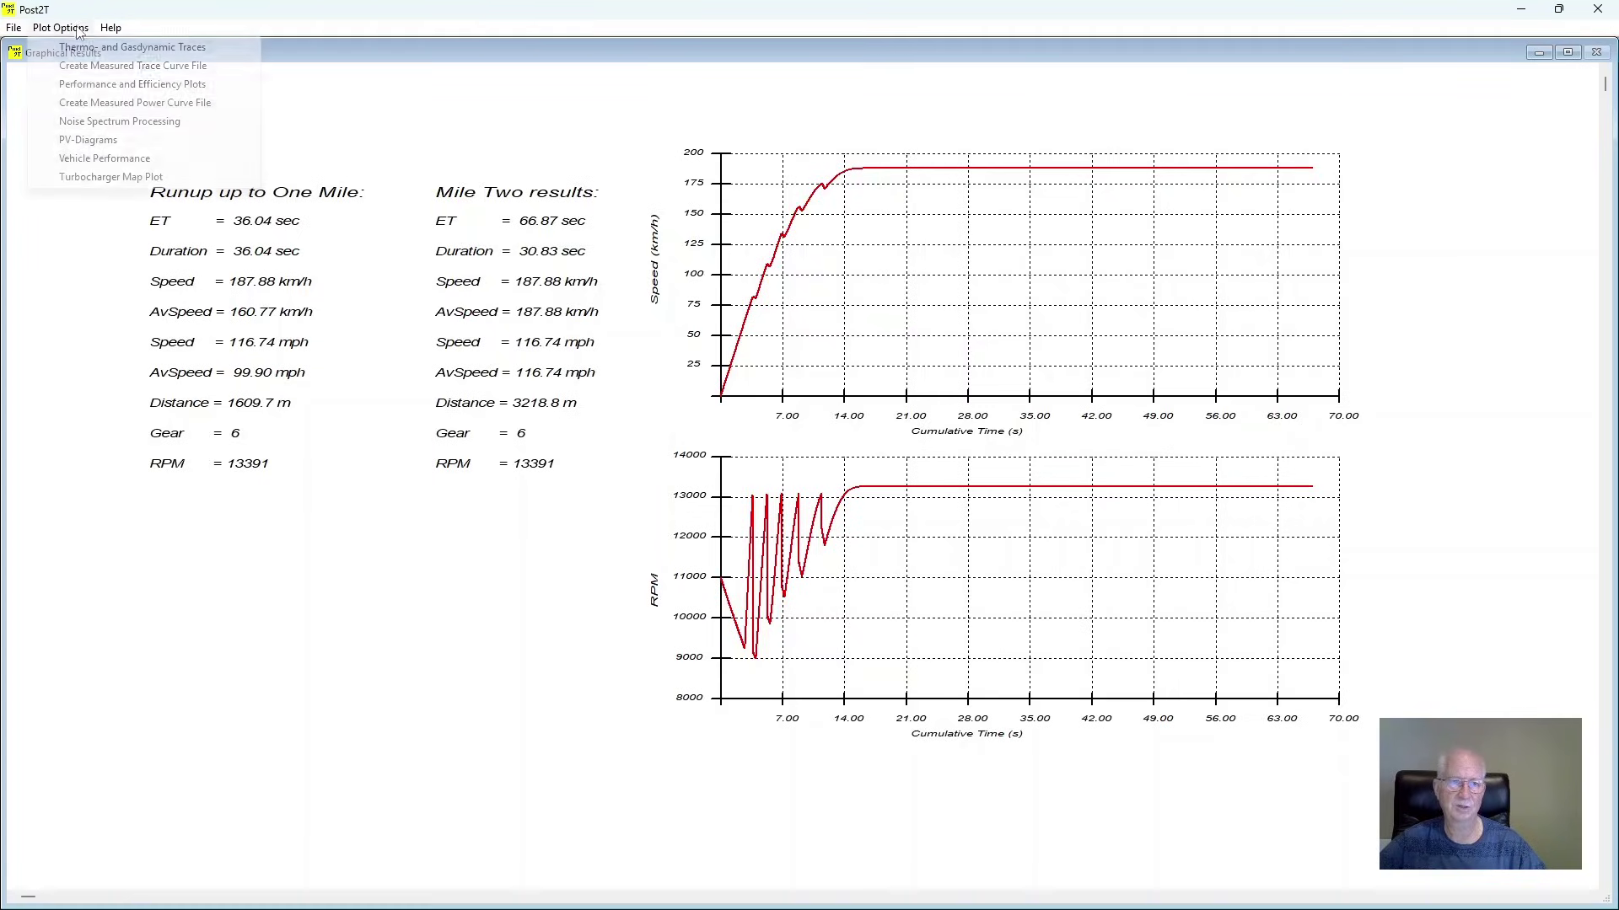
{"action": "left_click", "coordinate": [95, 158]}
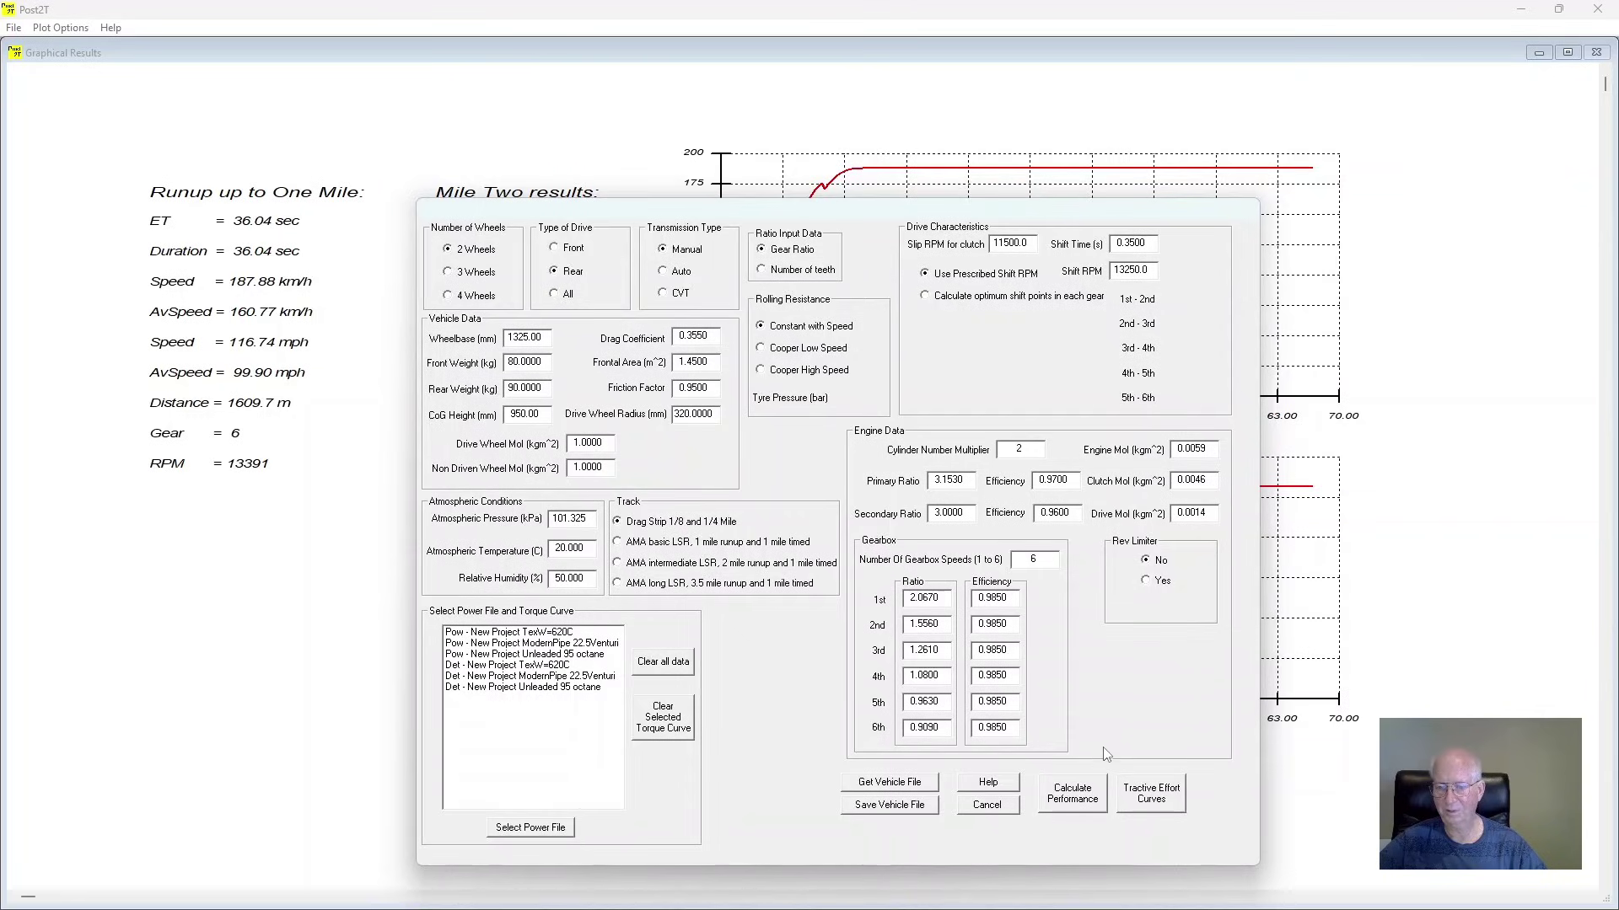
{"action": "left_click", "coordinate": [1067, 801]}
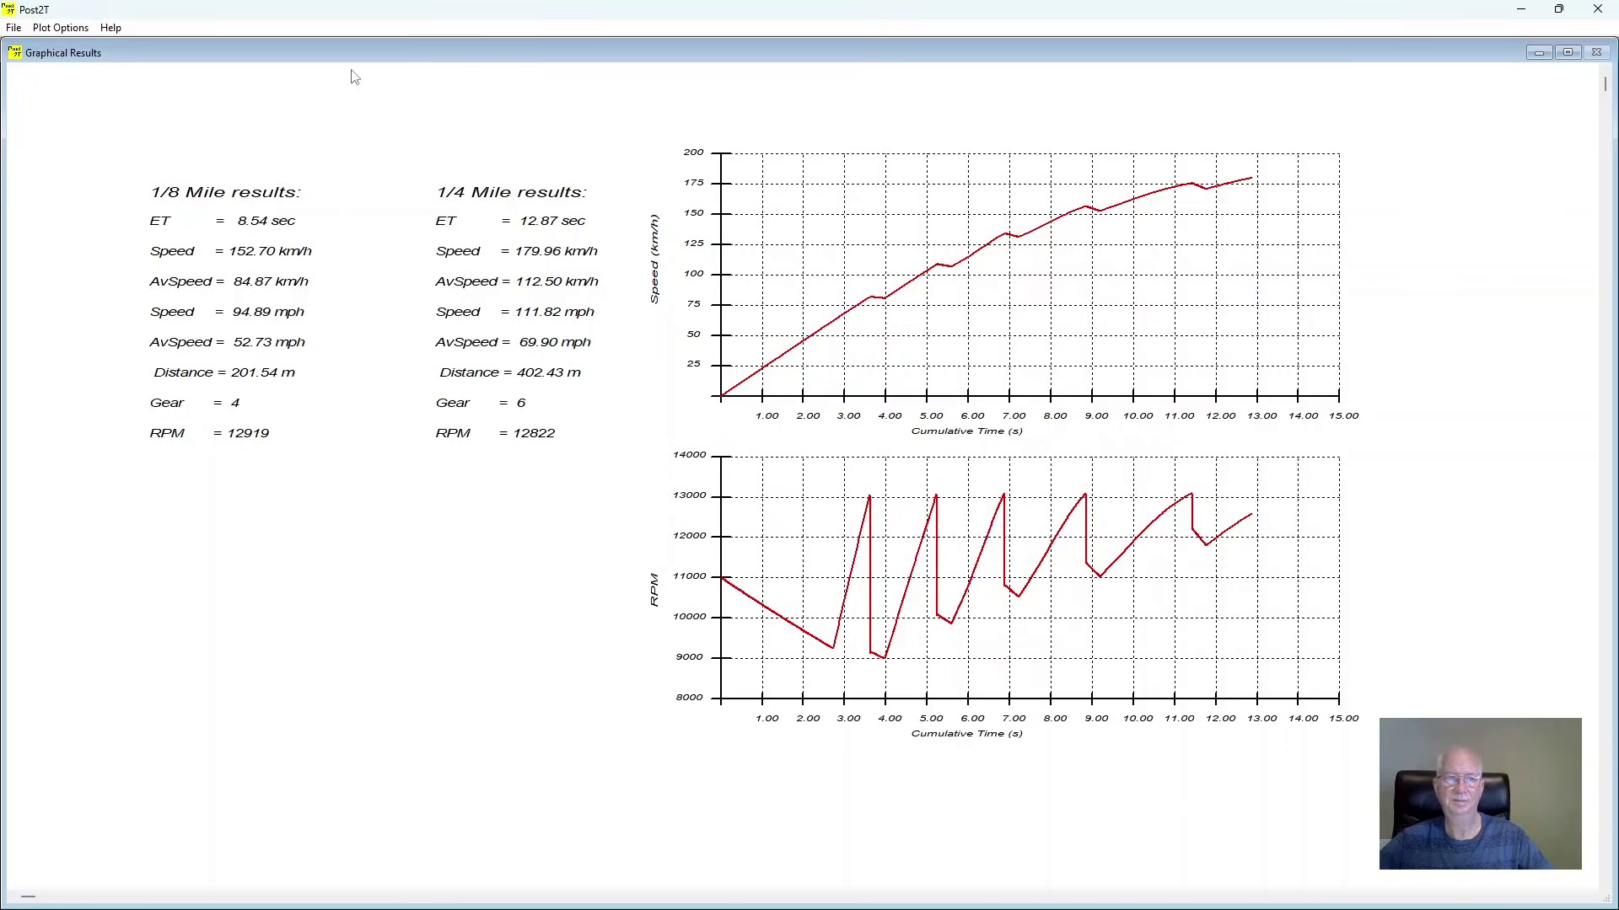
{"action": "left_click", "coordinate": [50, 29]}
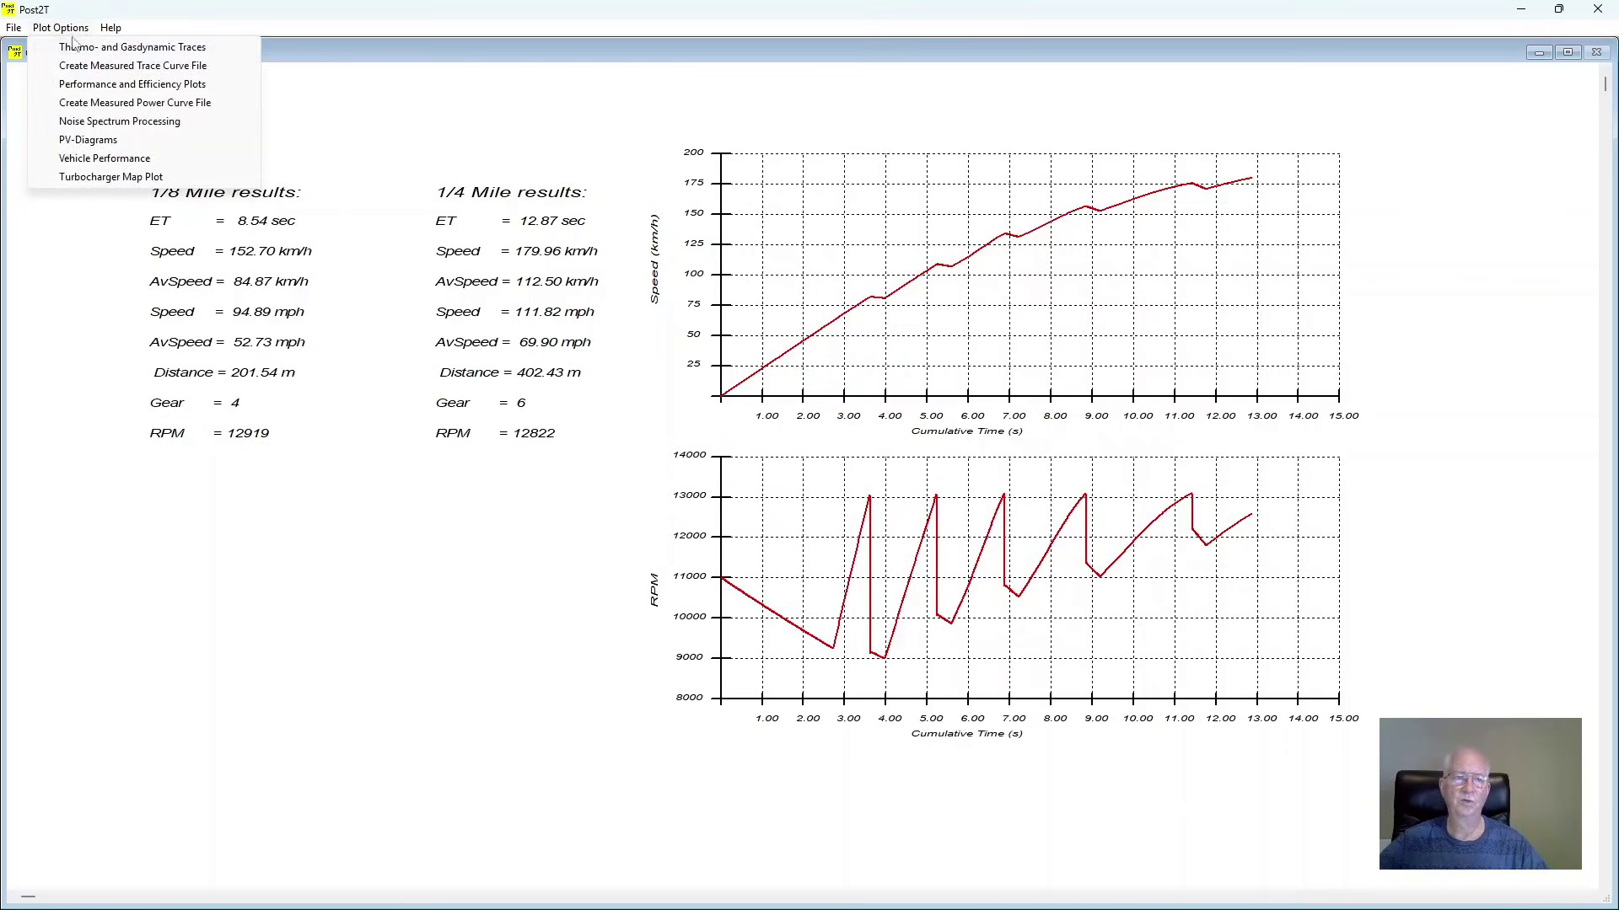
{"action": "left_click", "coordinate": [90, 160]}
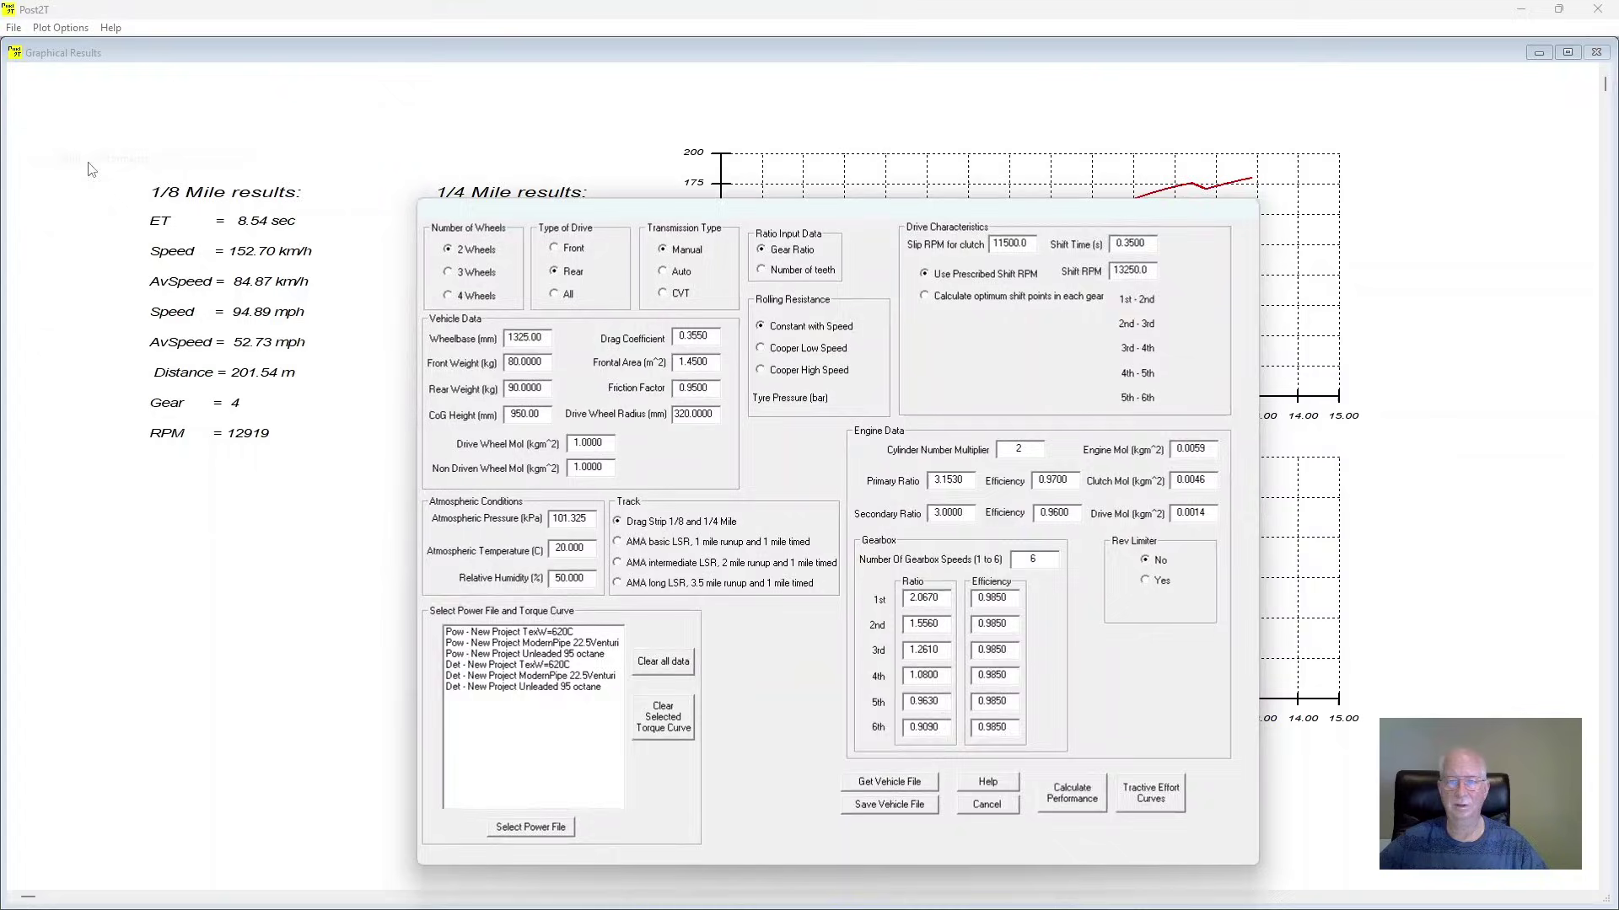
{"action": "left_click", "coordinate": [761, 350]}
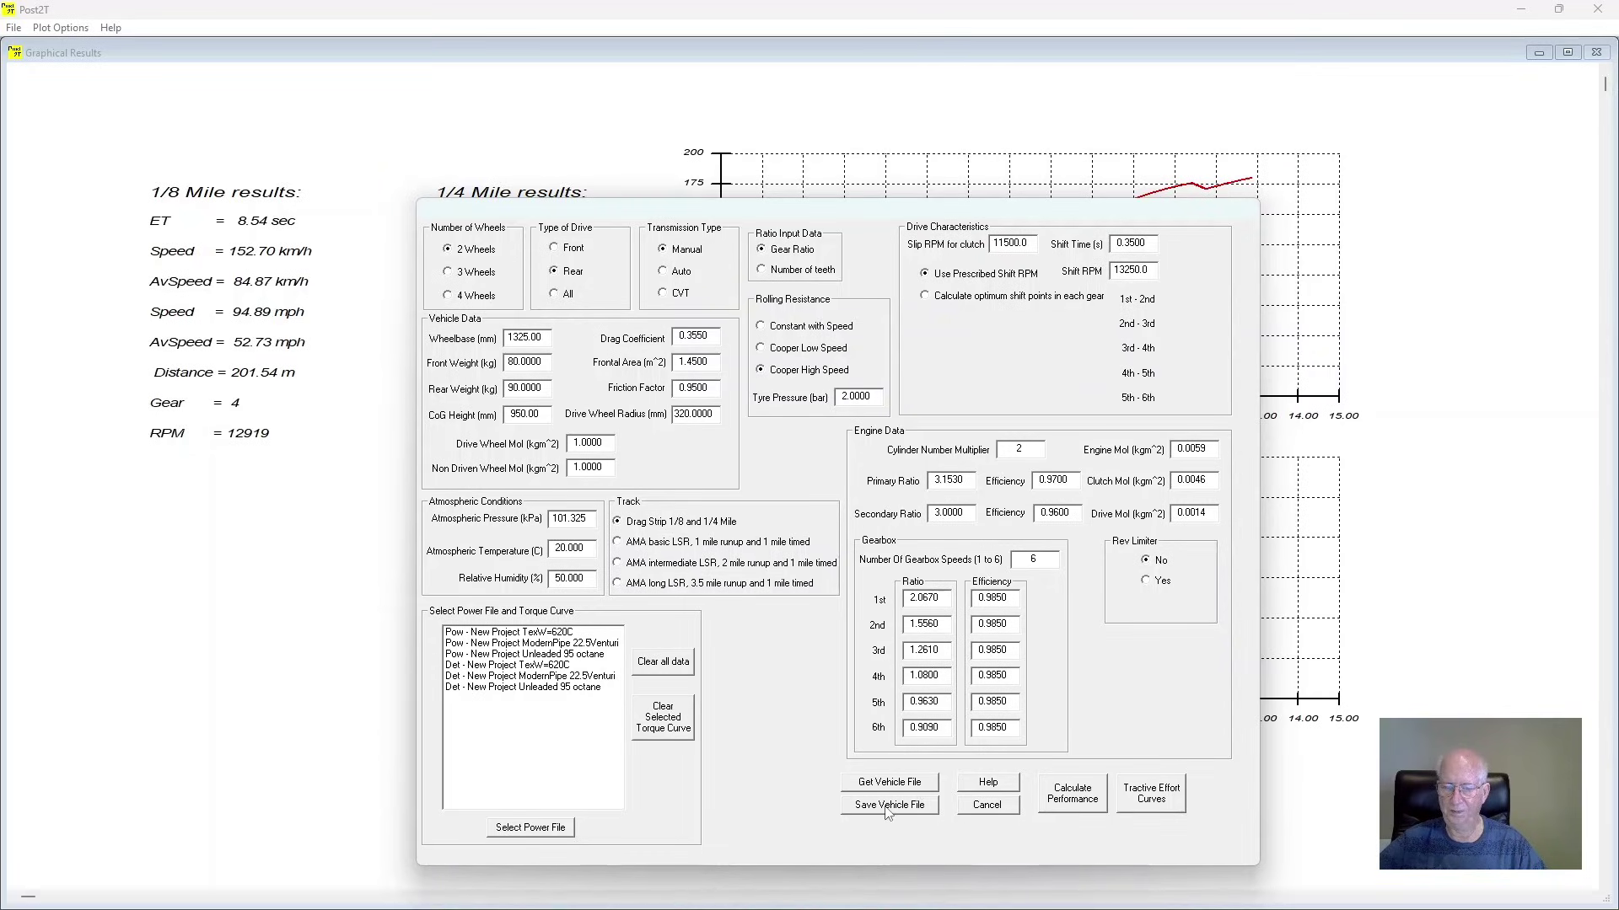
{"action": "left_click", "coordinate": [971, 805]}
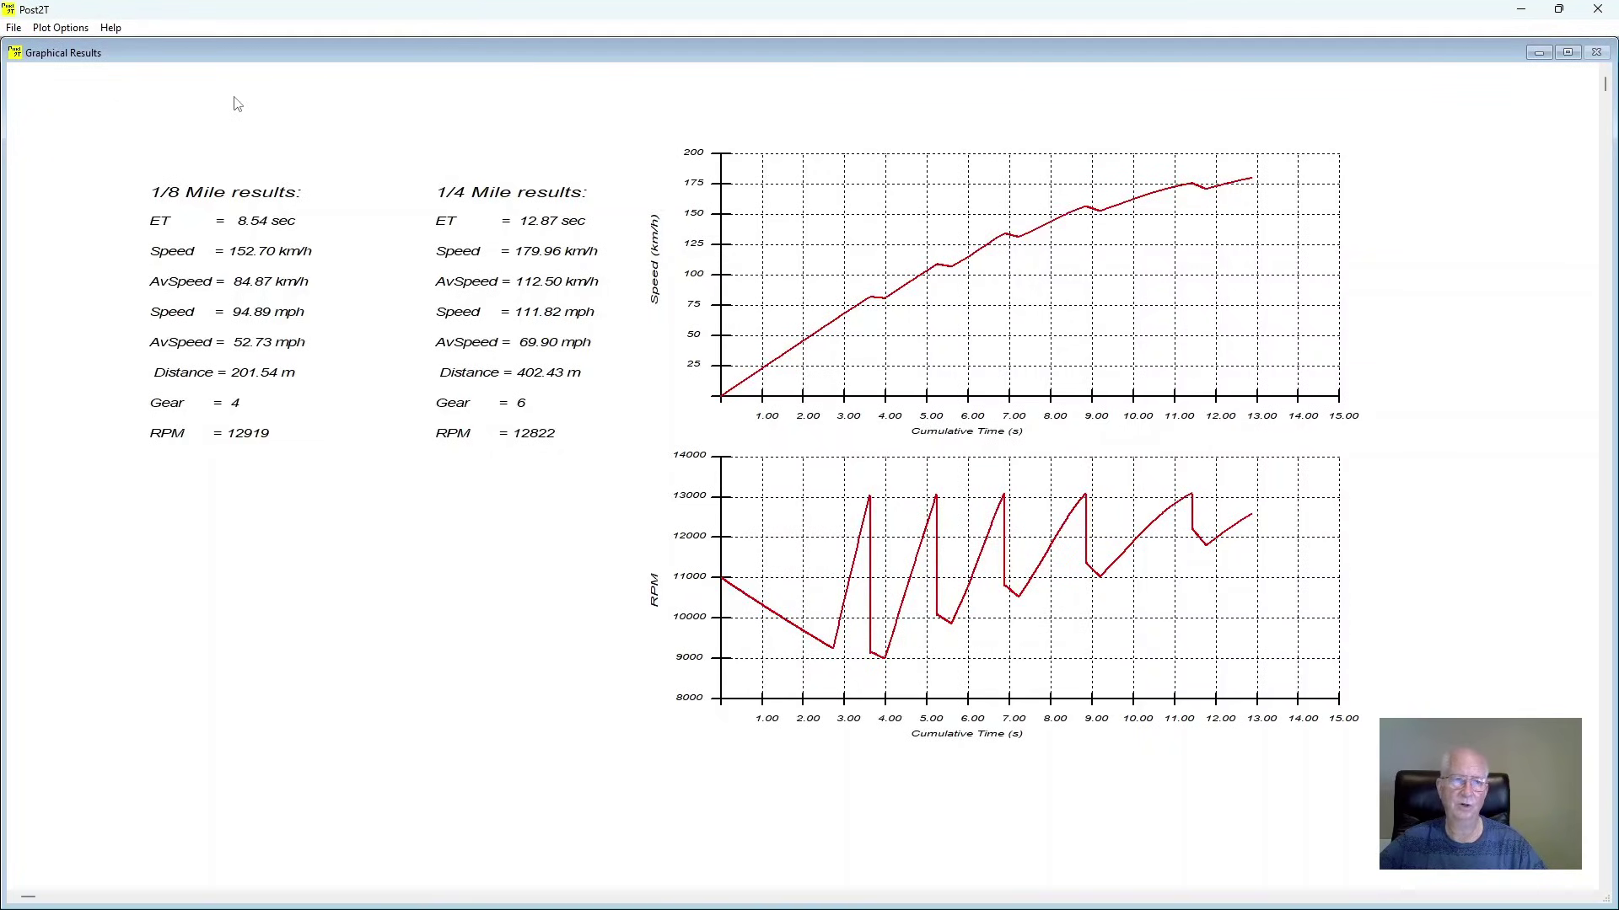
Step: Close the Post2T program
{"action": "left_click", "coordinate": [67, 28]}
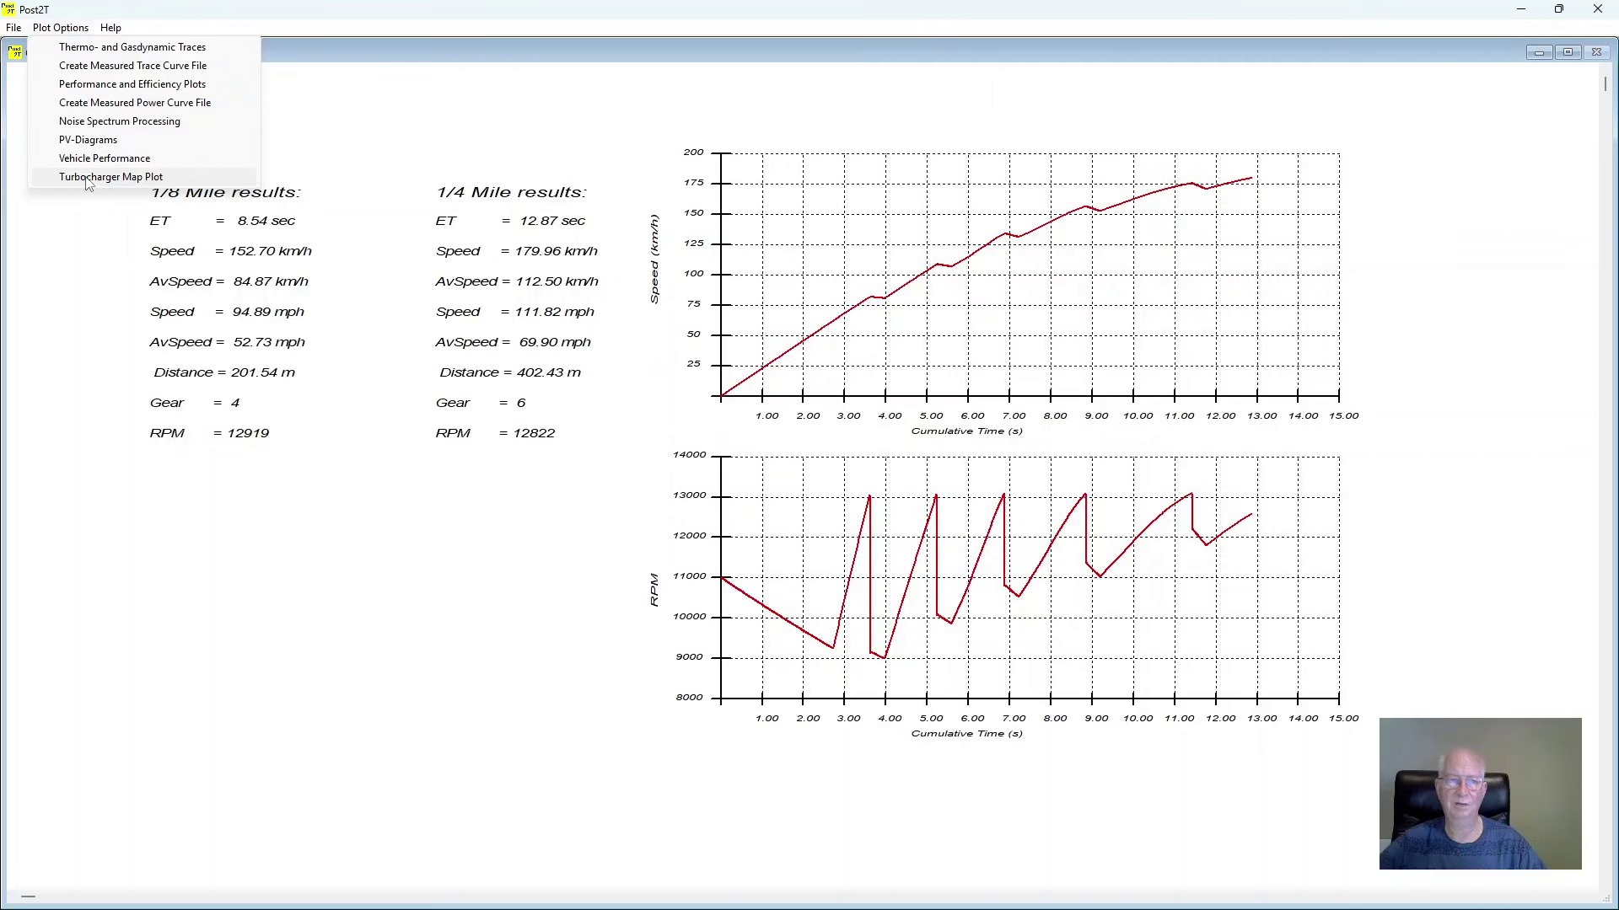
{"action": "left_click", "coordinate": [1598, 10]}
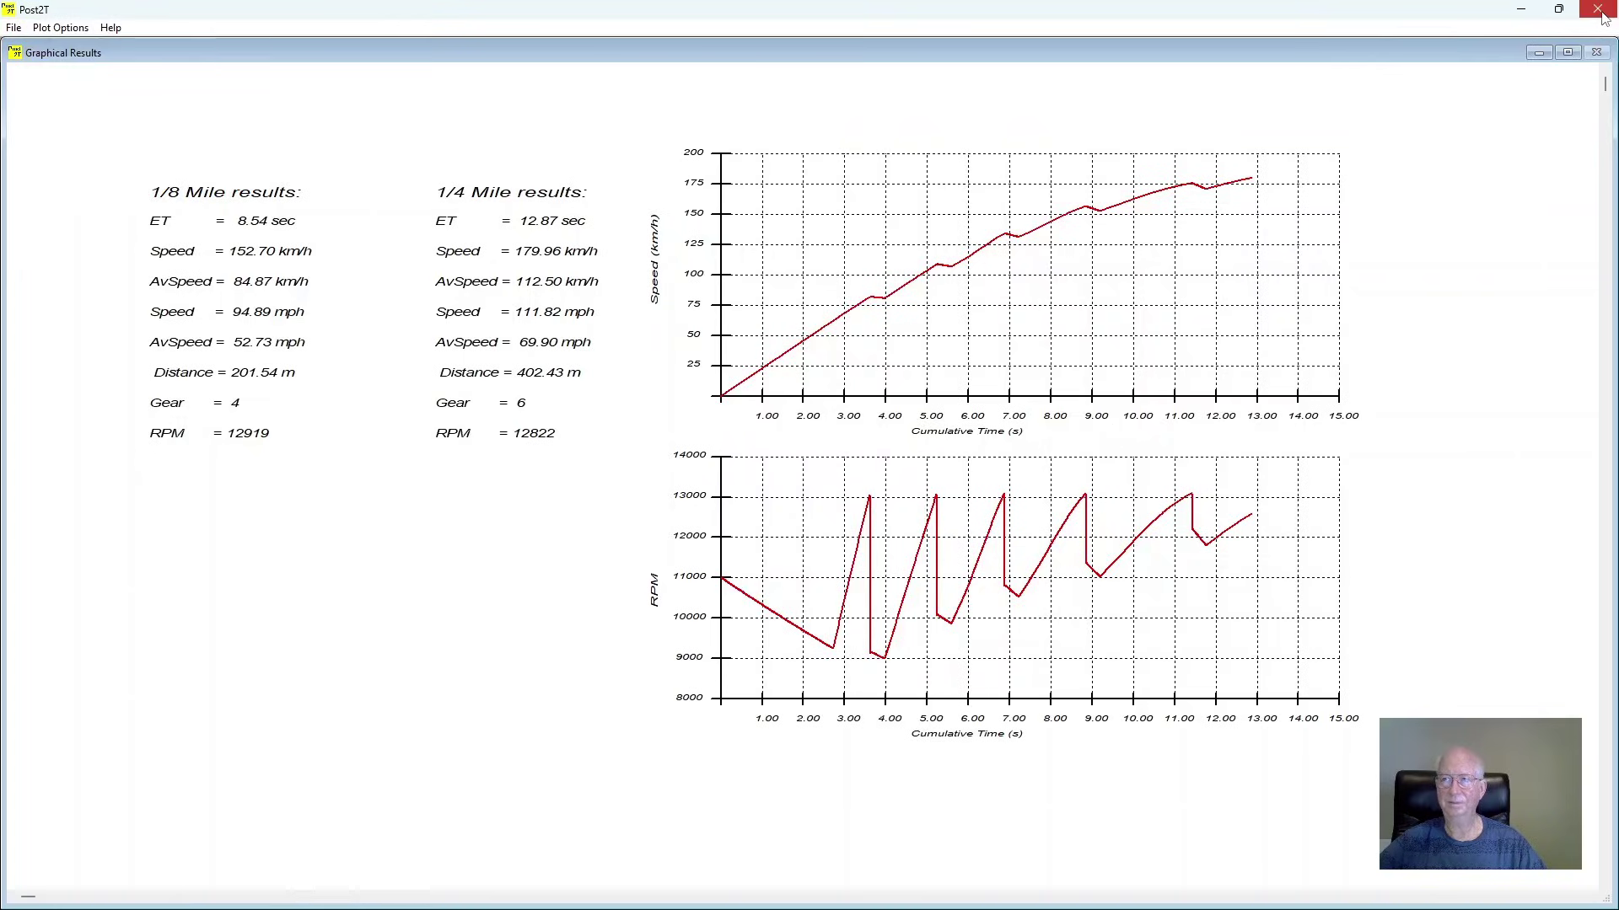
{"action": "left_click", "coordinate": [1598, 9]}
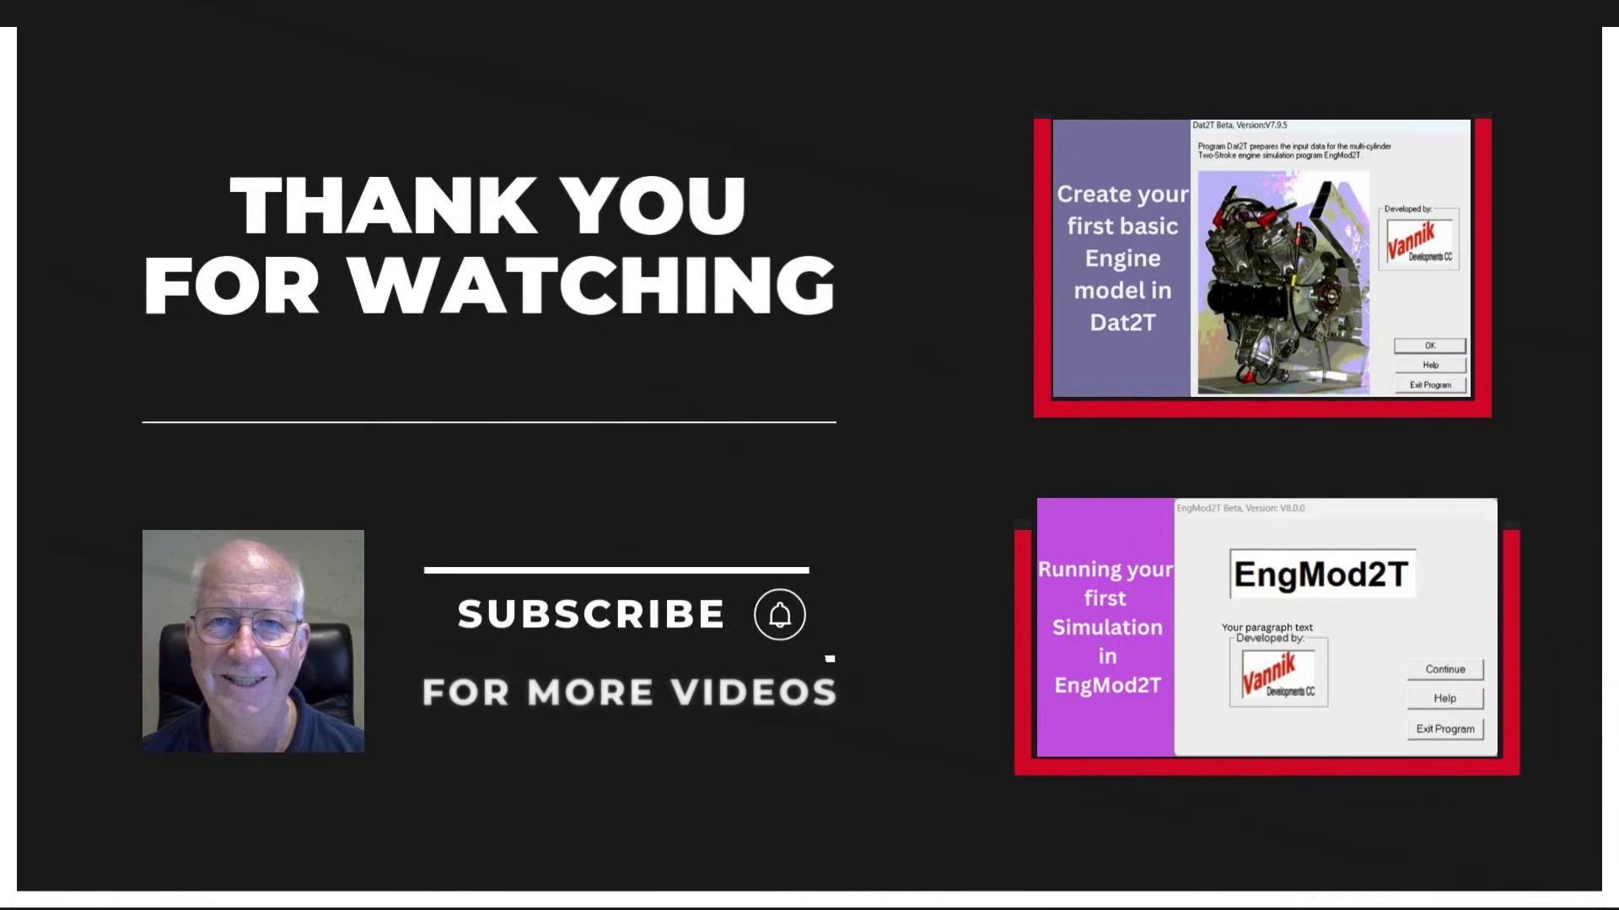